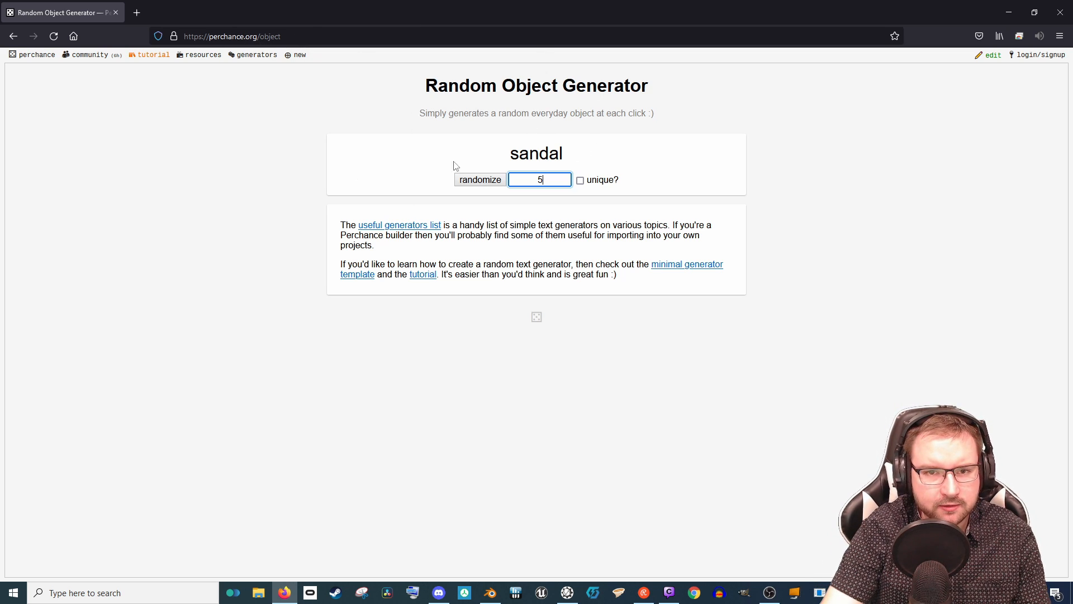
# Step: Generate a batch of 5 random objects
pyautogui.click(486, 184)
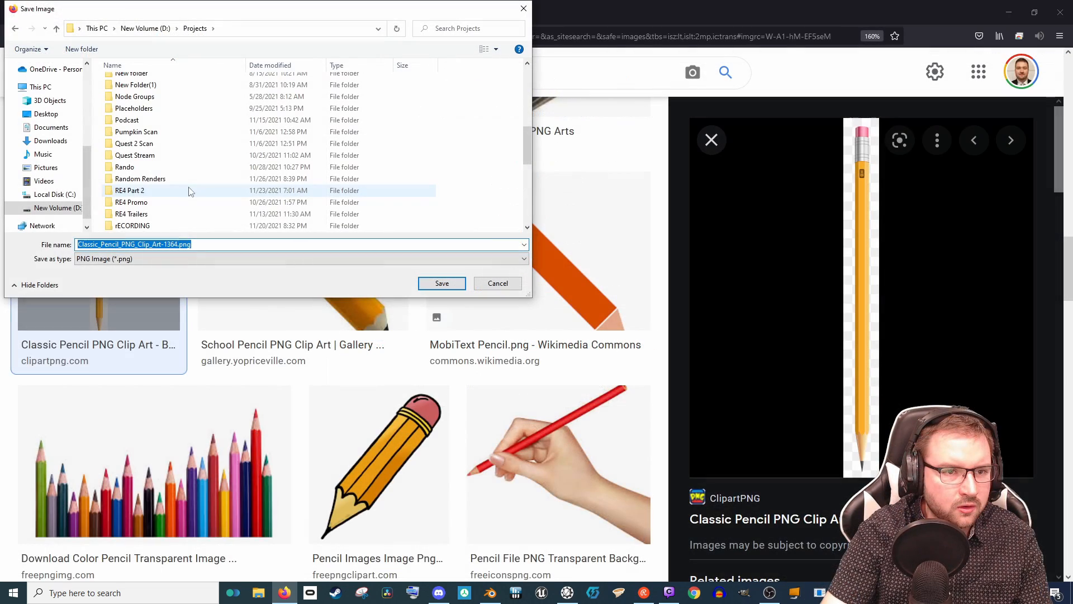
# Step: Create a folder named Pencil inside Projects\Random Renders and save Classic_Pencil_PNG_Clip_Art-1364.png in it
pyautogui.click(188, 180)
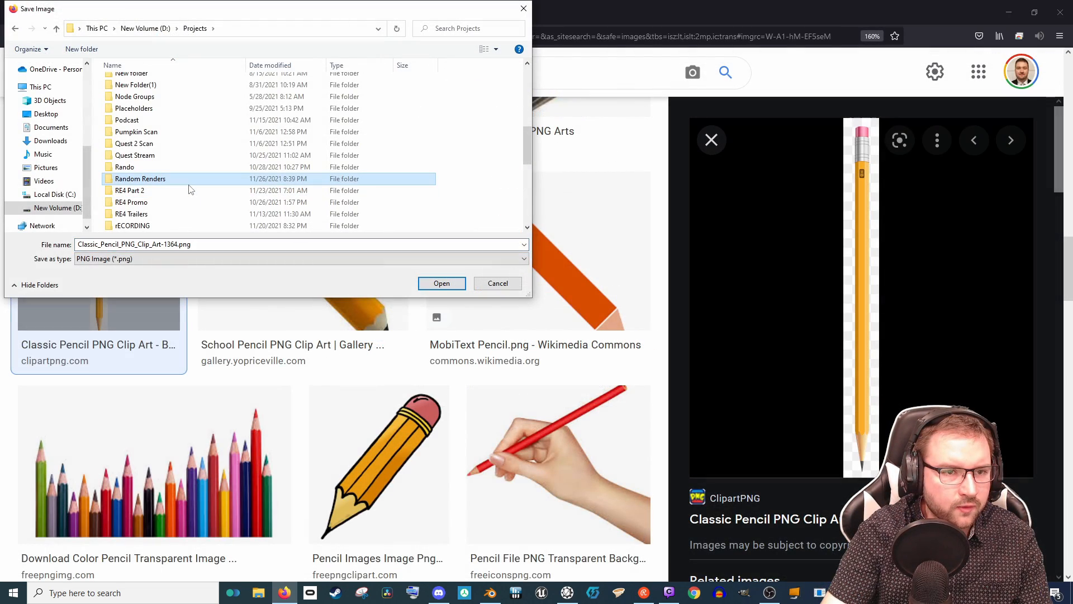
pyautogui.doubleClick(189, 180)
pyautogui.rightClick(190, 182)
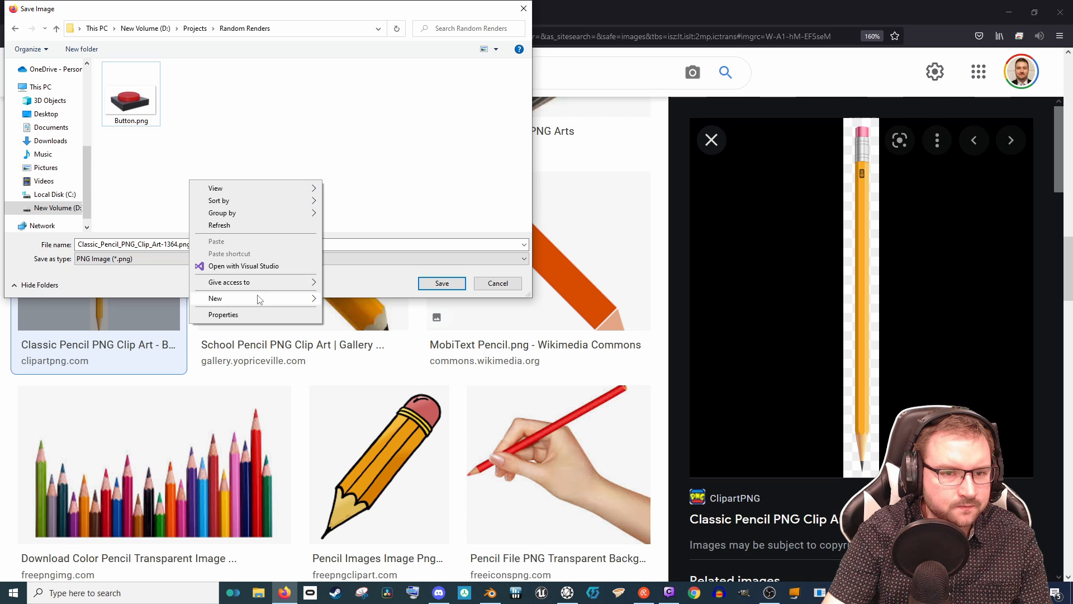
pyautogui.moveTo(261, 298)
pyautogui.click(350, 299)
pyautogui.write('Pencil')
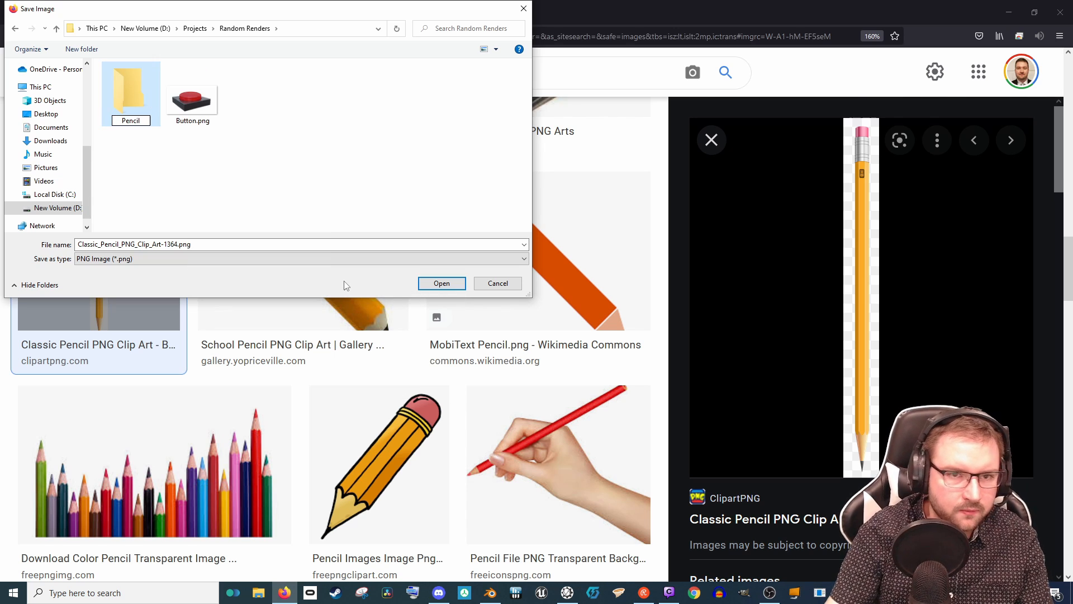
pyautogui.click(242, 161)
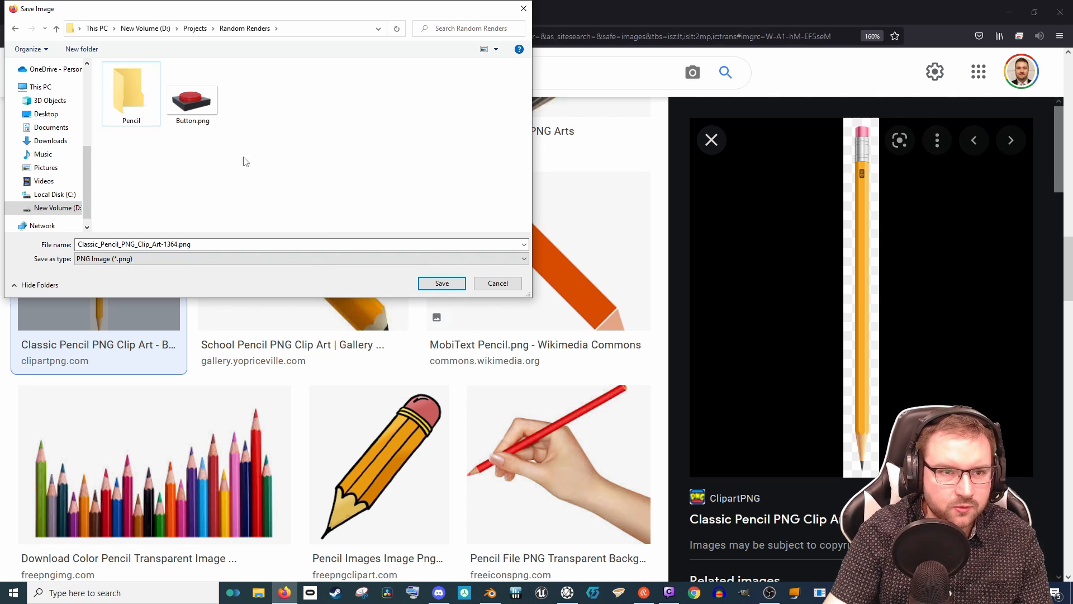
pyautogui.doubleClick(150, 95)
pyautogui.click(441, 283)
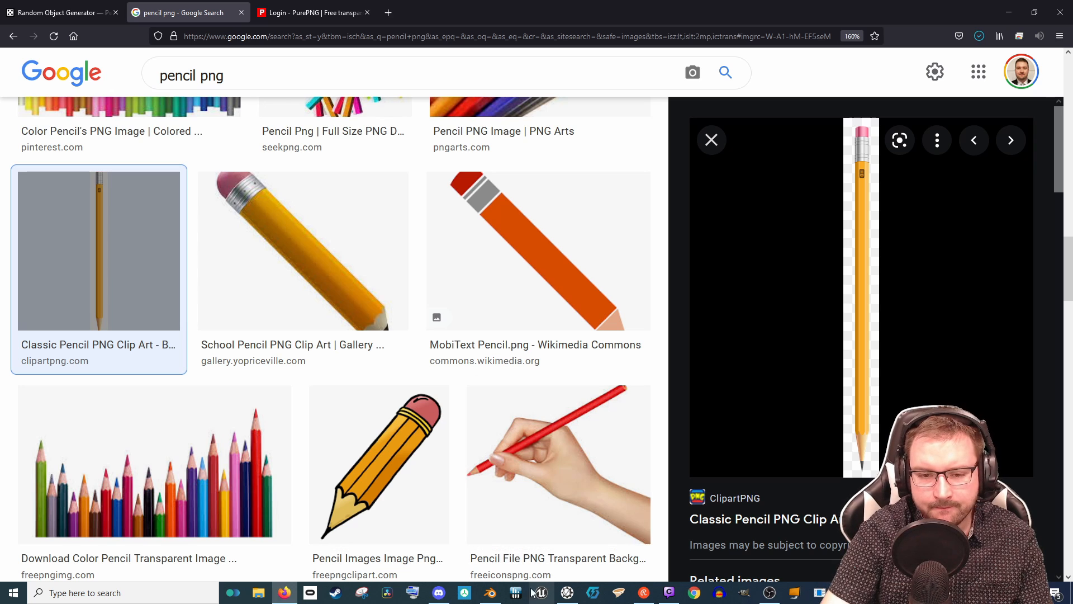
# Step: Switch to Blender and widen the Outliner and Properties area at the expense of the 3D viewport
pyautogui.click(502, 600)
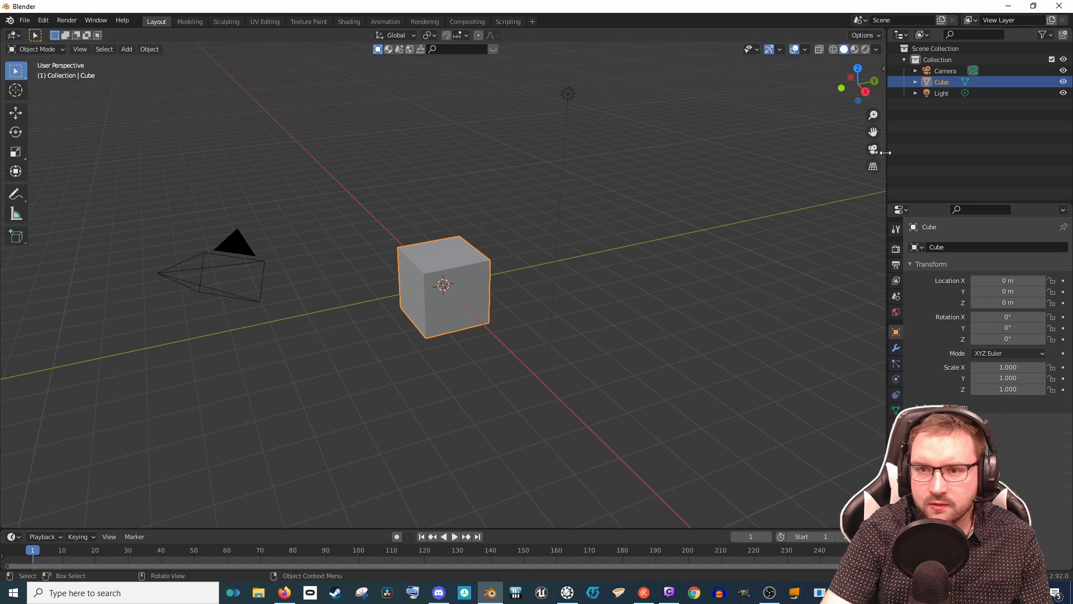
pyautogui.moveTo(887, 171); pyautogui.dragTo(747, 171)
pyautogui.rightClick(748, 171)
pyautogui.click(747, 181)
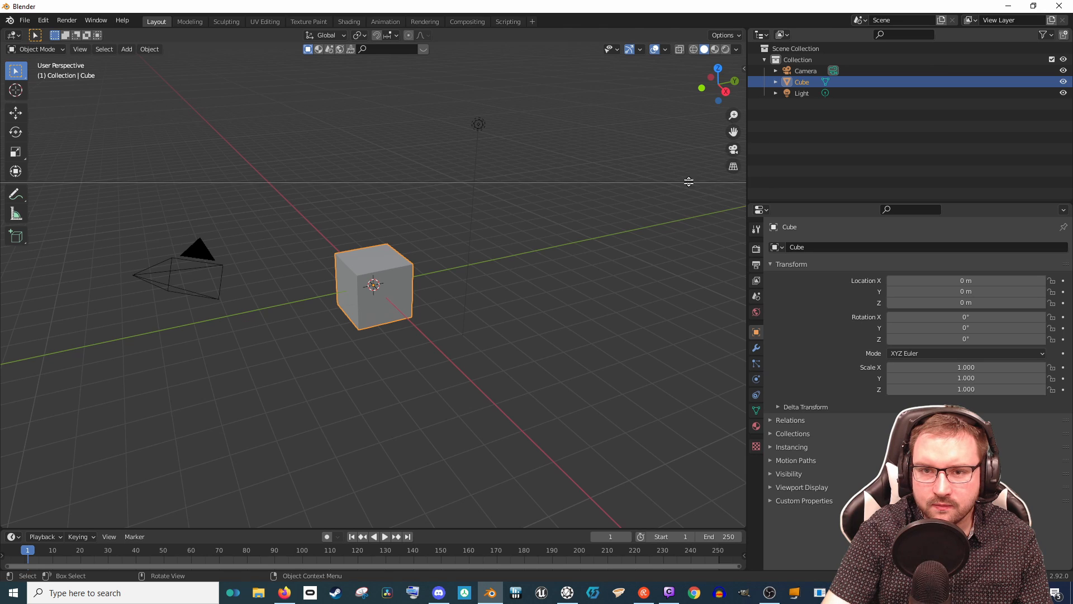
pyautogui.click(577, 185)
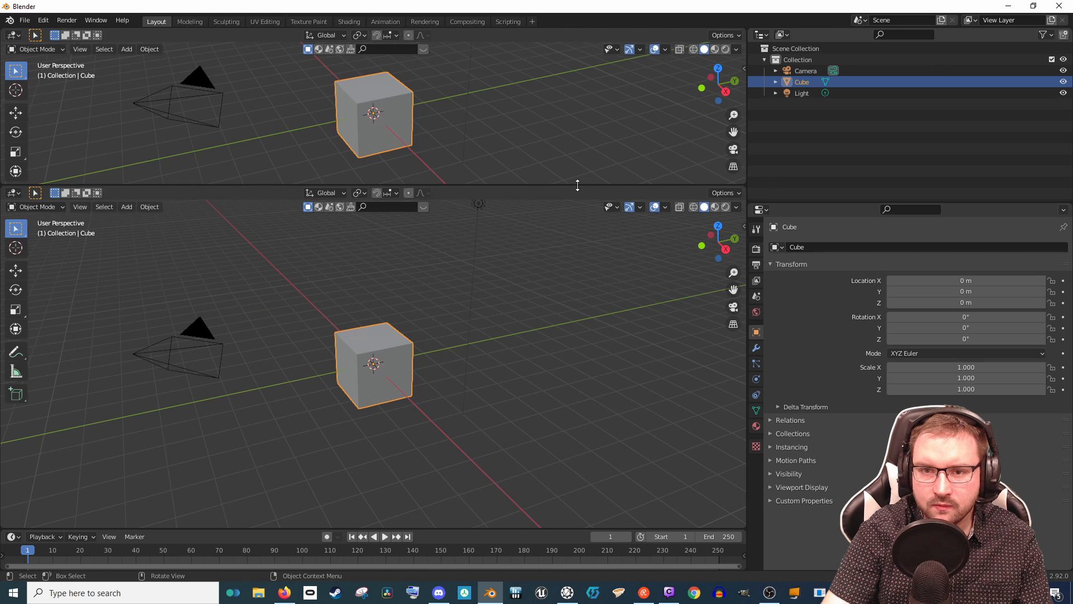
pyautogui.rightClick(678, 184)
pyautogui.click(670, 200)
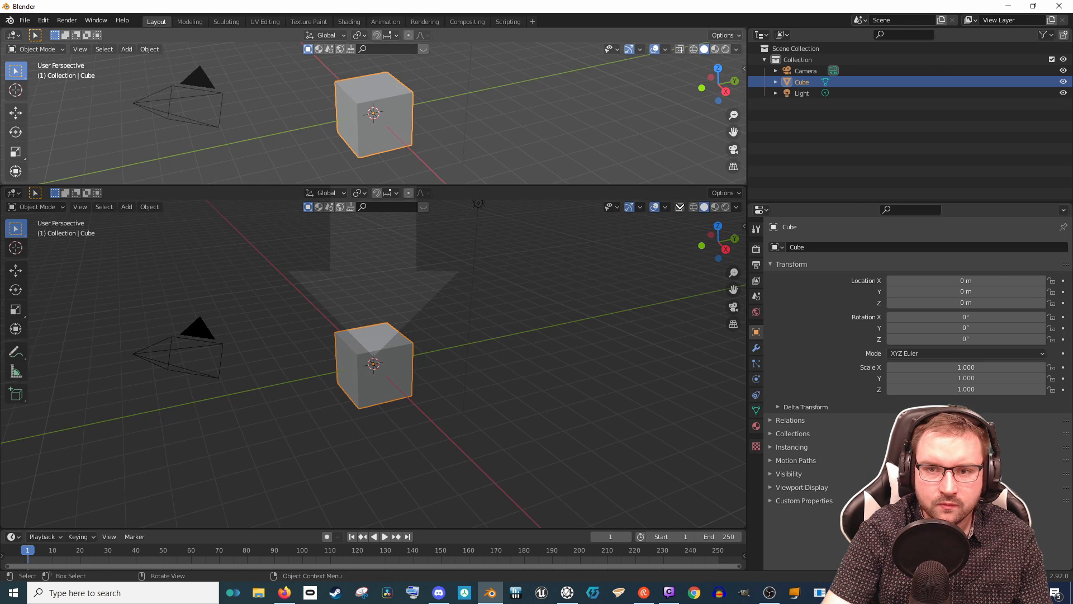
pyautogui.click(693, 203)
# Step: Split the 3D viewport vertically, widen the narrow new area, and turn it into an Image Editor
pyautogui.rightClick(748, 182)
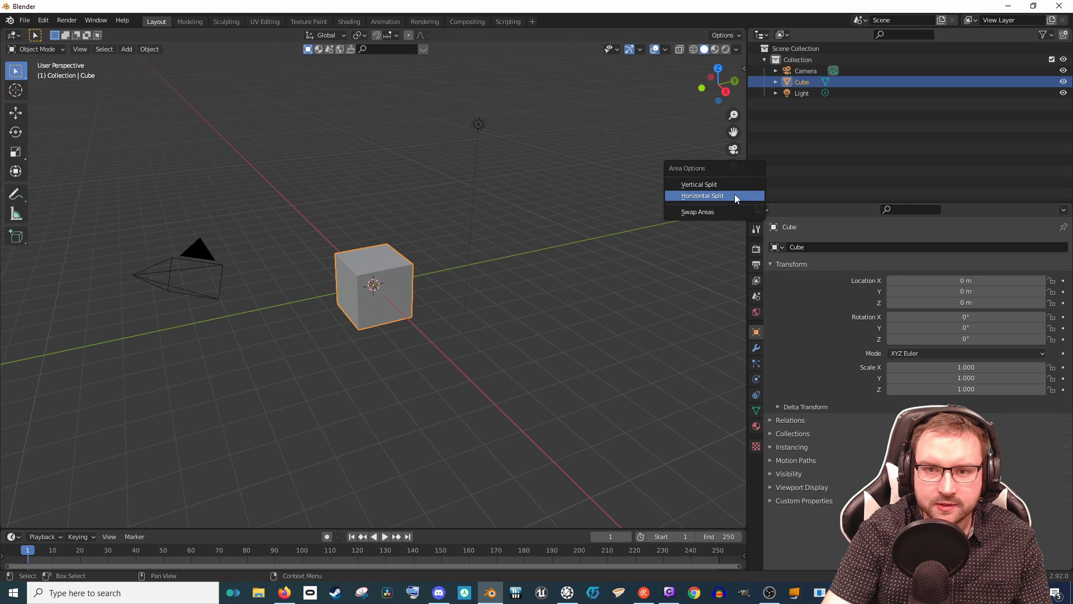
pyautogui.click(734, 194)
pyautogui.click(669, 196)
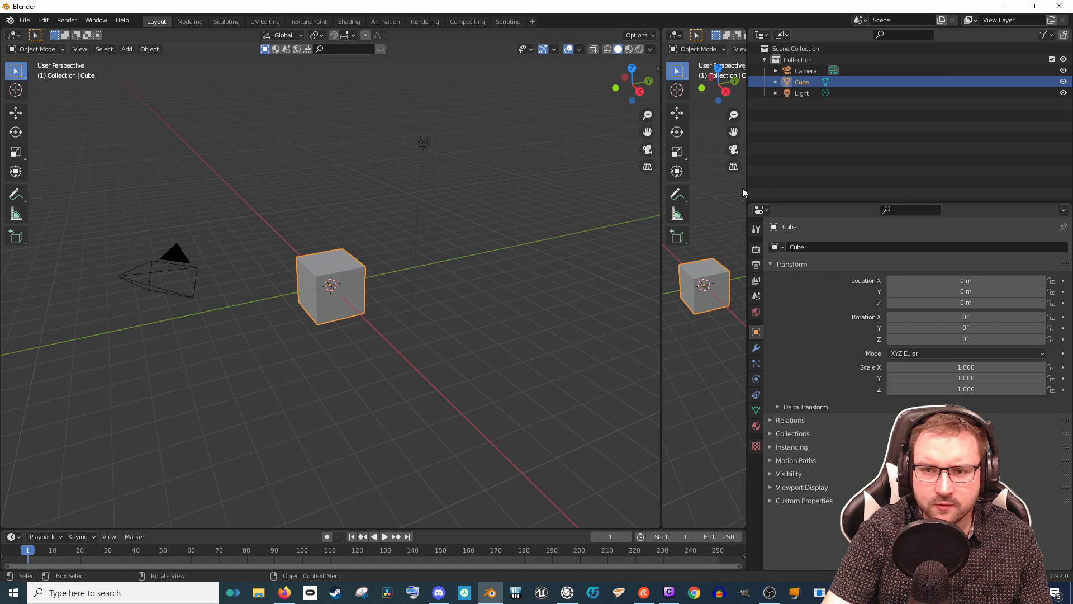
pyautogui.moveTo(747, 186); pyautogui.dragTo(852, 168)
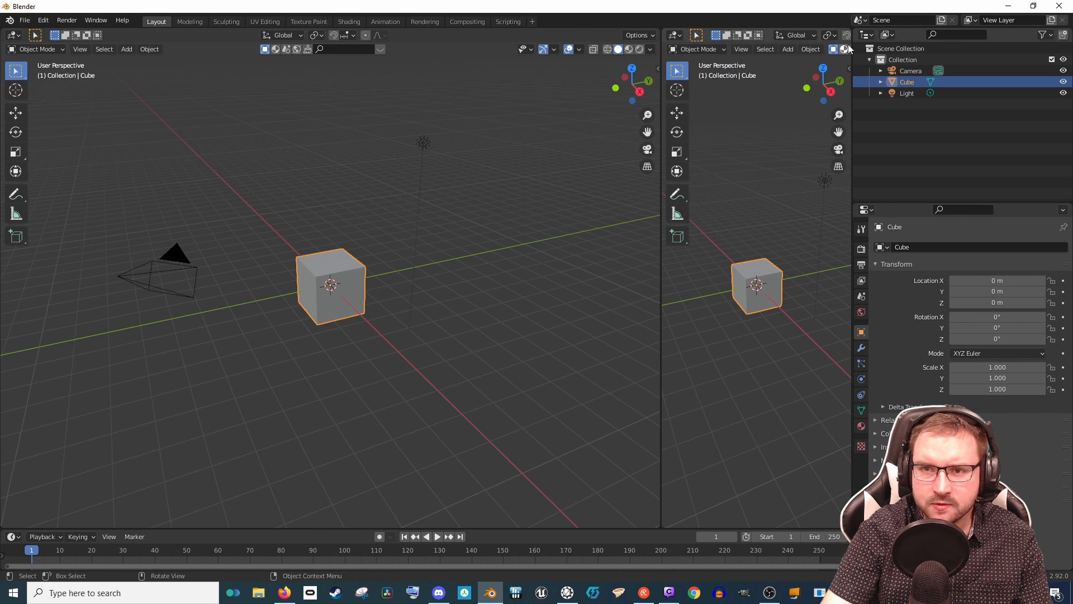
pyautogui.click(675, 36)
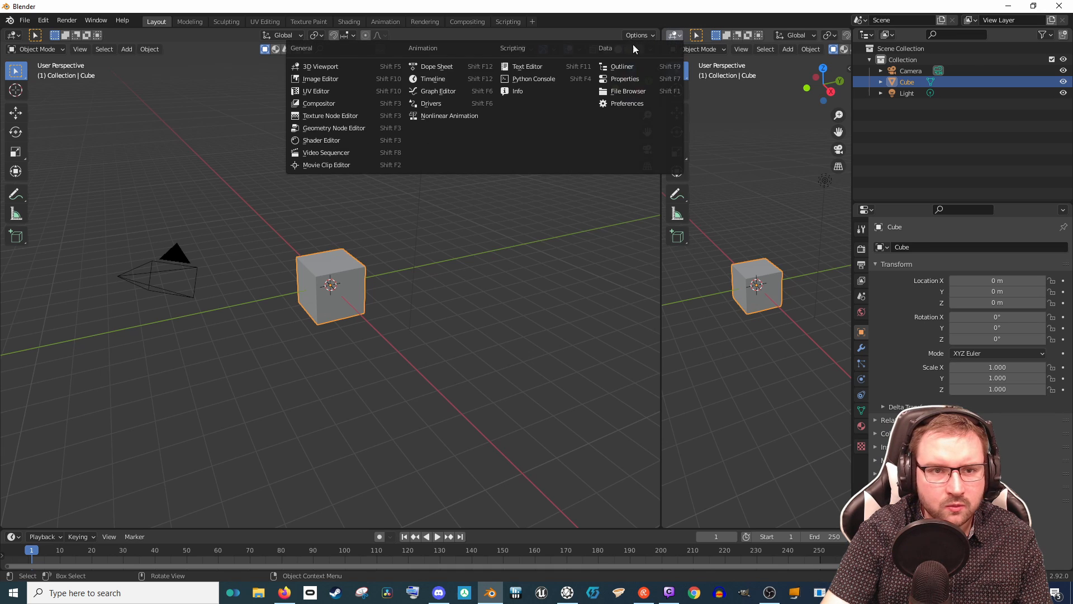
pyautogui.click(336, 79)
# Step: Open Classic_Pencil_PNG_Clip_Art-1364.png from Projects\Random Renders\Pencil as reference and fit the whole pencil in the Image Editor
pyautogui.click(842, 35)
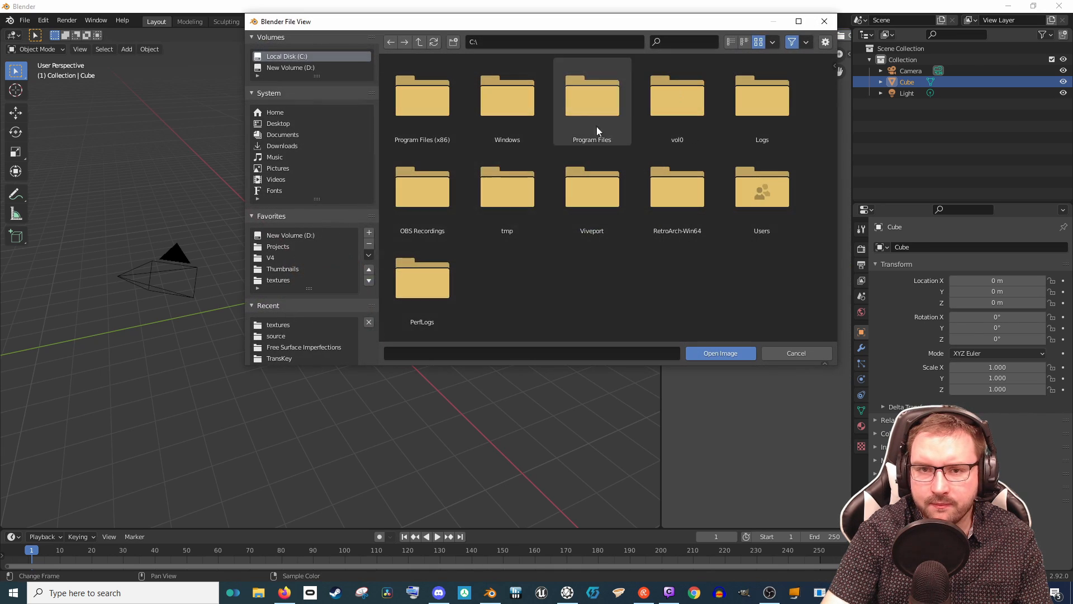
pyautogui.click(289, 244)
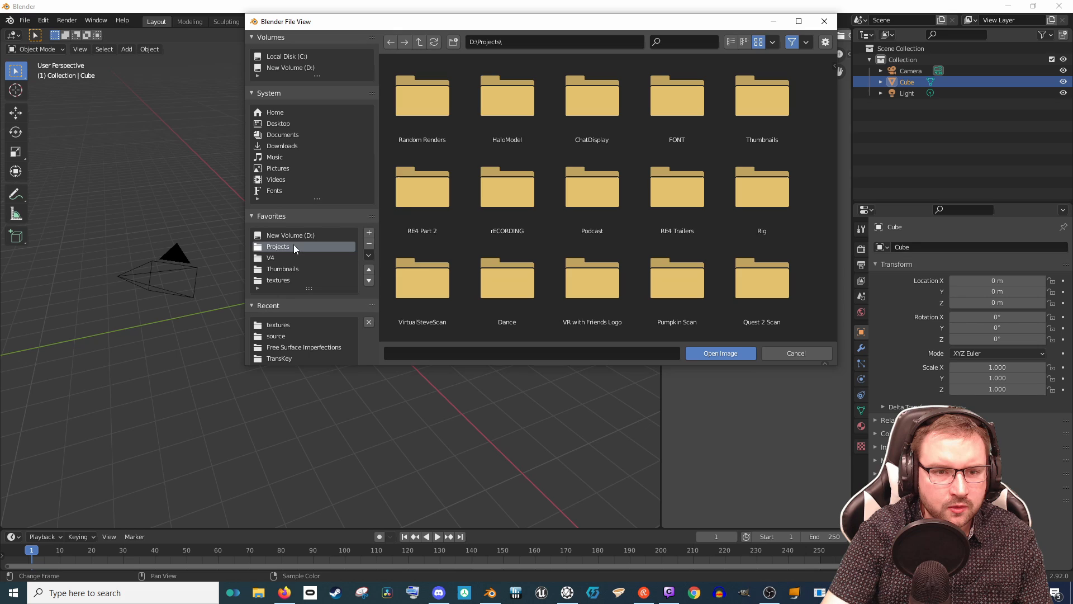
pyautogui.doubleClick(435, 112)
pyautogui.doubleClick(439, 114)
pyautogui.click(439, 110)
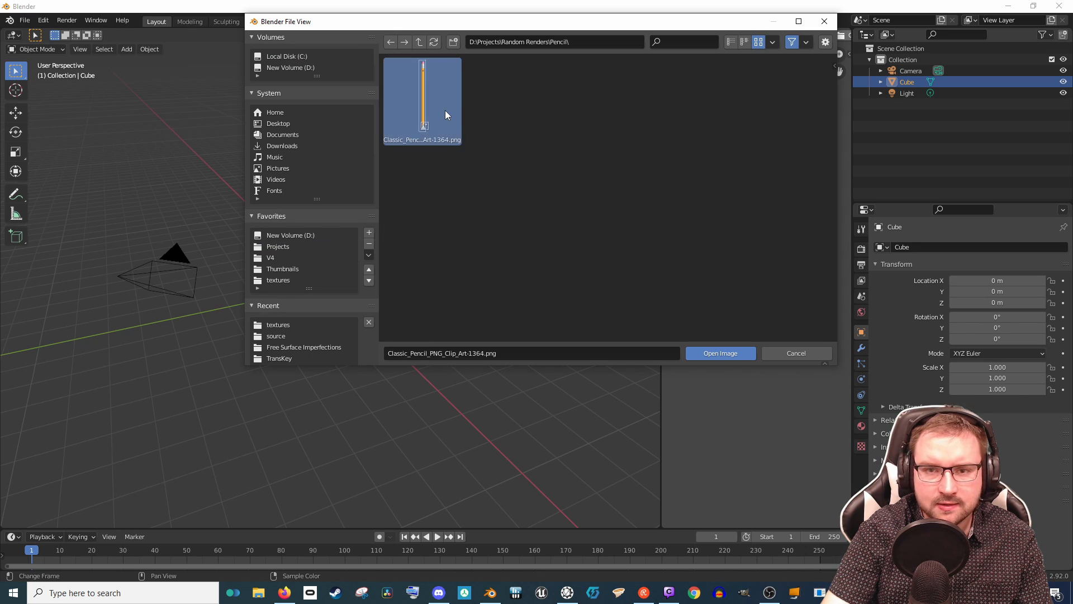
pyautogui.doubleClick(439, 110)
pyautogui.scroll(-5, 746, 271)
pyautogui.moveTo(756, 282); pyautogui.dragTo(760, 261, button='middle')
pyautogui.scroll(2, 749, 284)
pyautogui.scroll(-2, 749, 285)
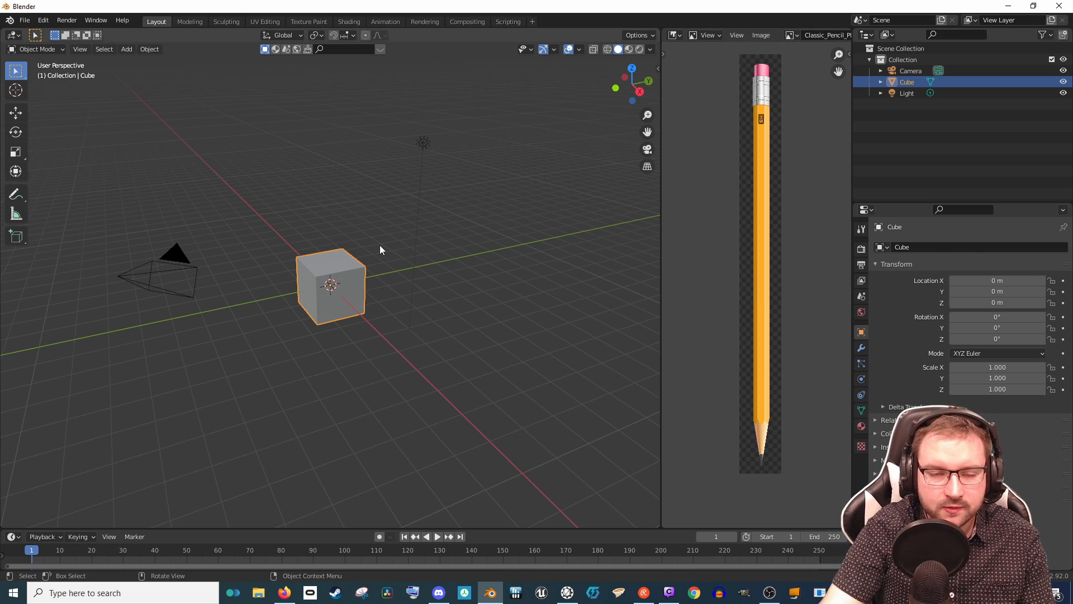
# Step: Delete the default camera, cube and light from the scene
pyautogui.scroll(1, 395, 271)
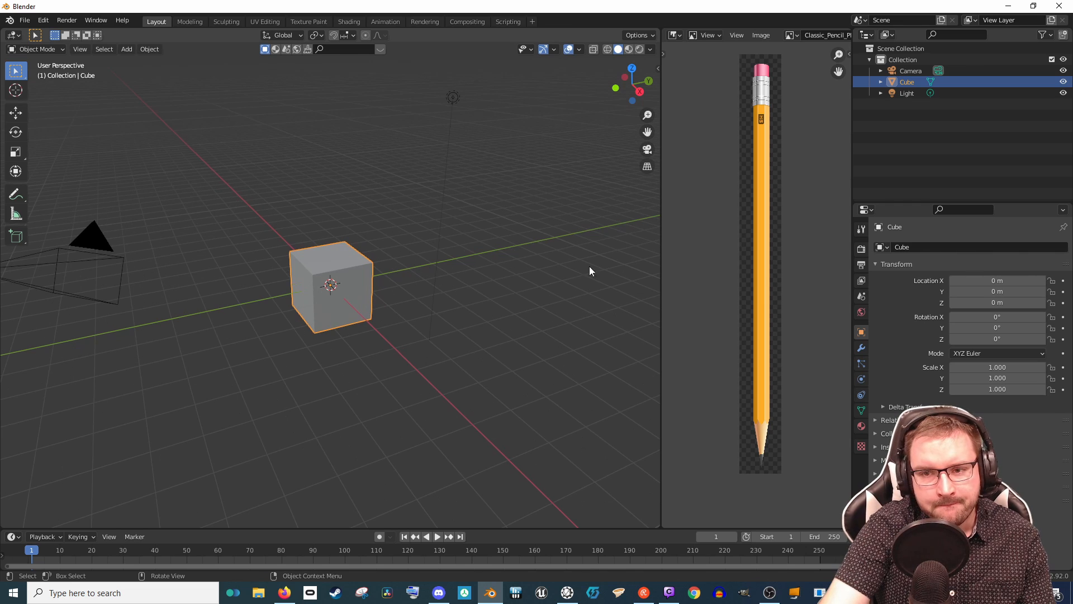
pyautogui.scroll(-1, 371, 291)
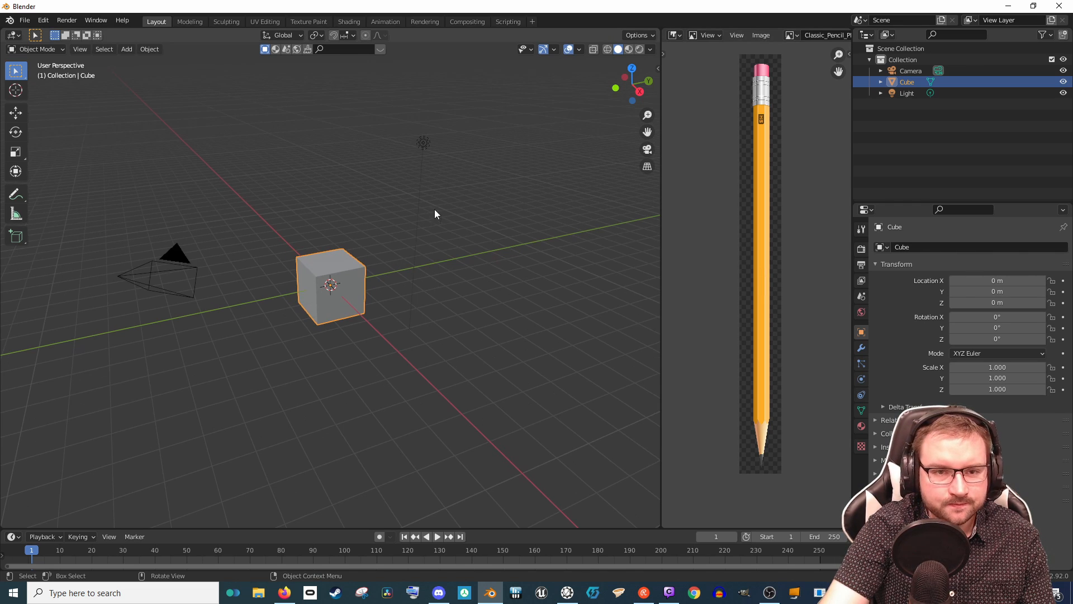
pyautogui.press('a')
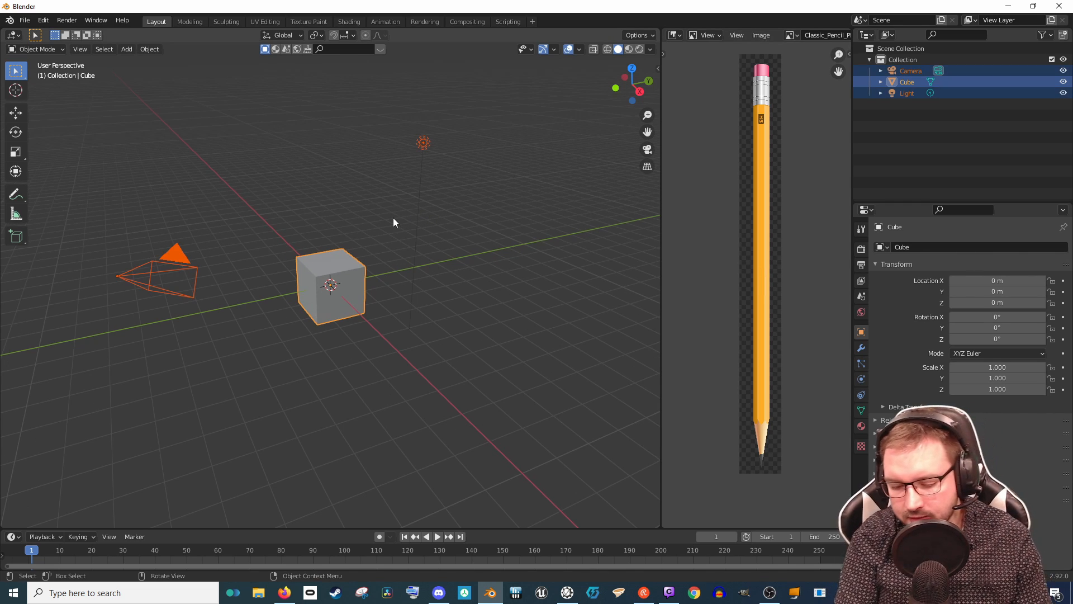
pyautogui.press('Delete')
# Step: Set the render engine to Cycles with GPU Compute as the device, and expand the Film settings
pyautogui.click(861, 248)
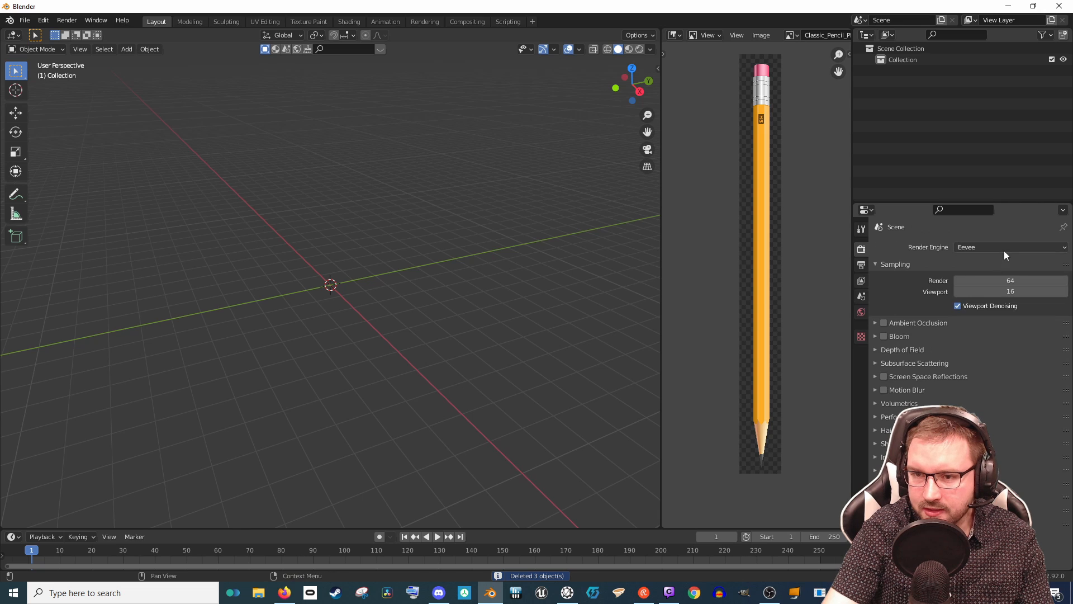
pyautogui.click(1004, 247)
pyautogui.click(987, 286)
pyautogui.click(986, 273)
pyautogui.click(966, 301)
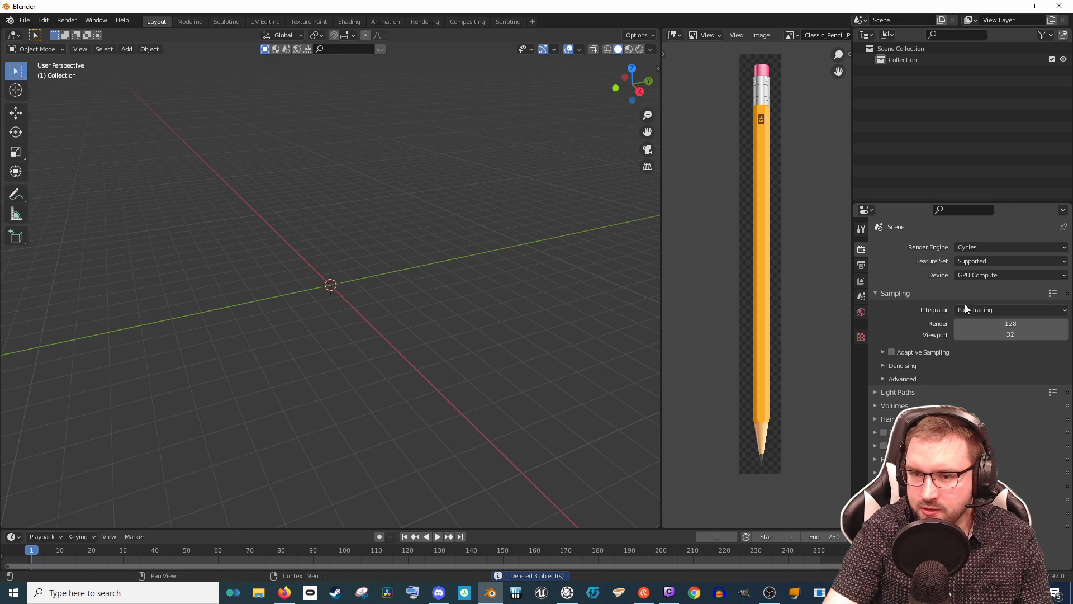
pyautogui.click(876, 459)
pyautogui.scroll(-1, 876, 463)
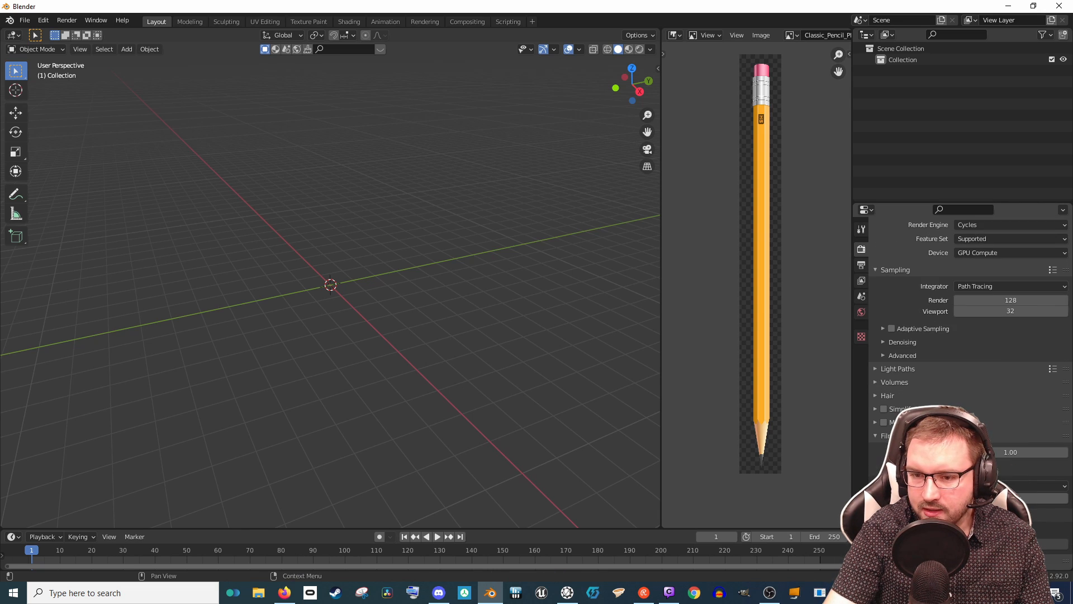
# Step: Enlarge the timeline area, turn it into a Shader Editor, and set its shader type to World
pyautogui.moveTo(490, 528); pyautogui.dragTo(449, 377)
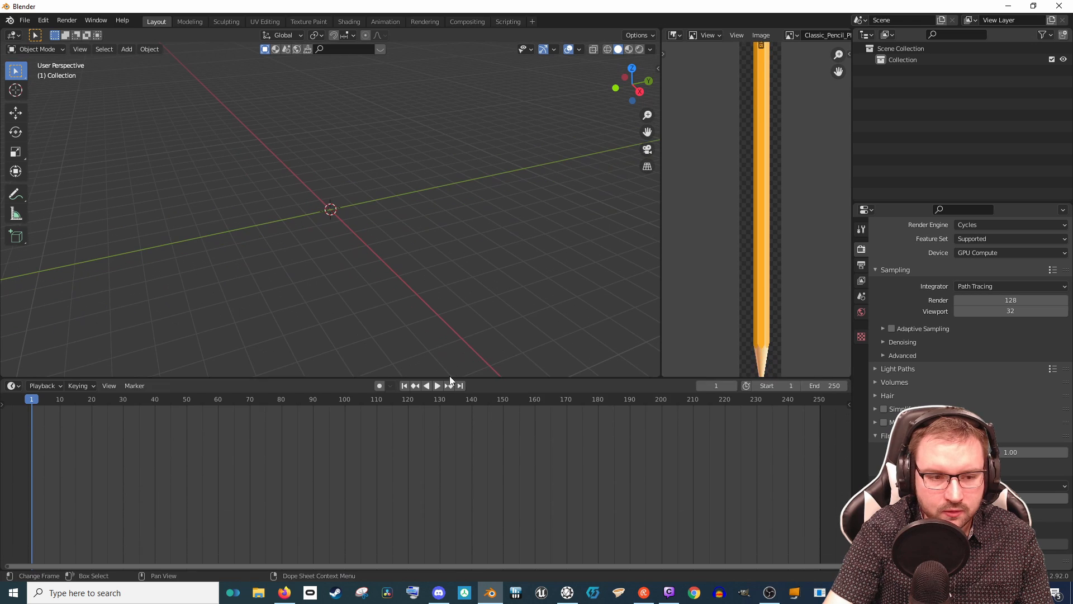
pyautogui.click(12, 386)
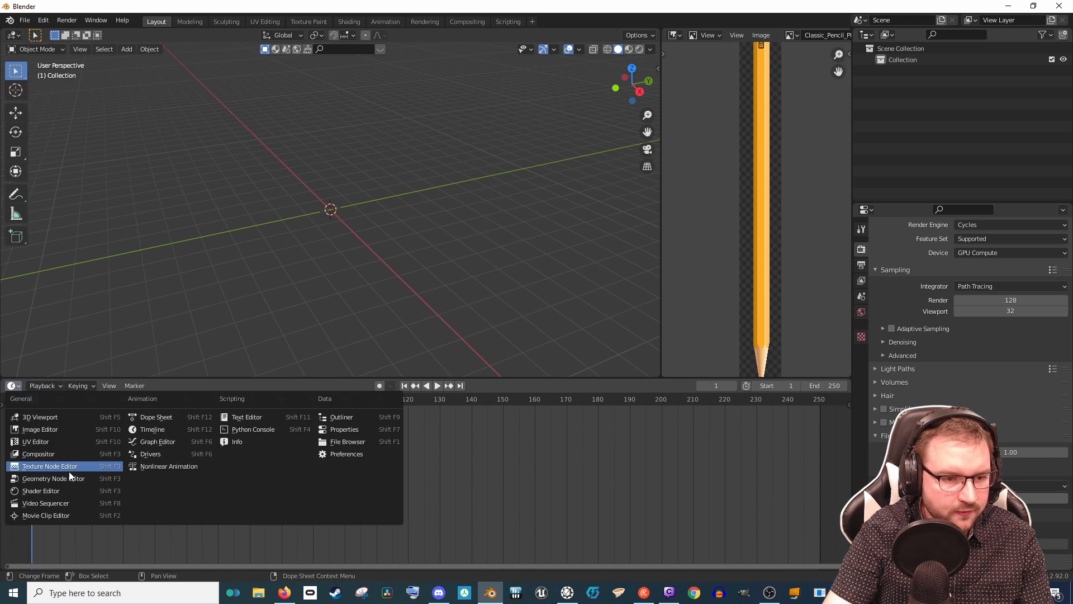
pyautogui.click(56, 490)
pyautogui.click(68, 388)
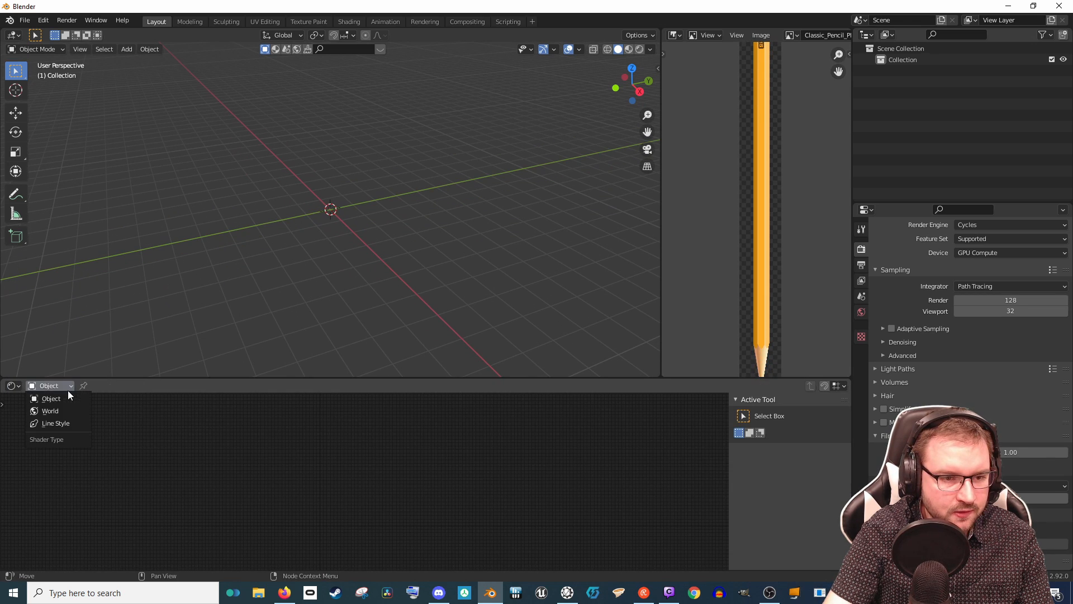
pyautogui.click(64, 411)
# Step: Add an Environment Texture node to the world shader and connect its Color output to the Background node's Color input
pyautogui.scroll(5, 213, 442)
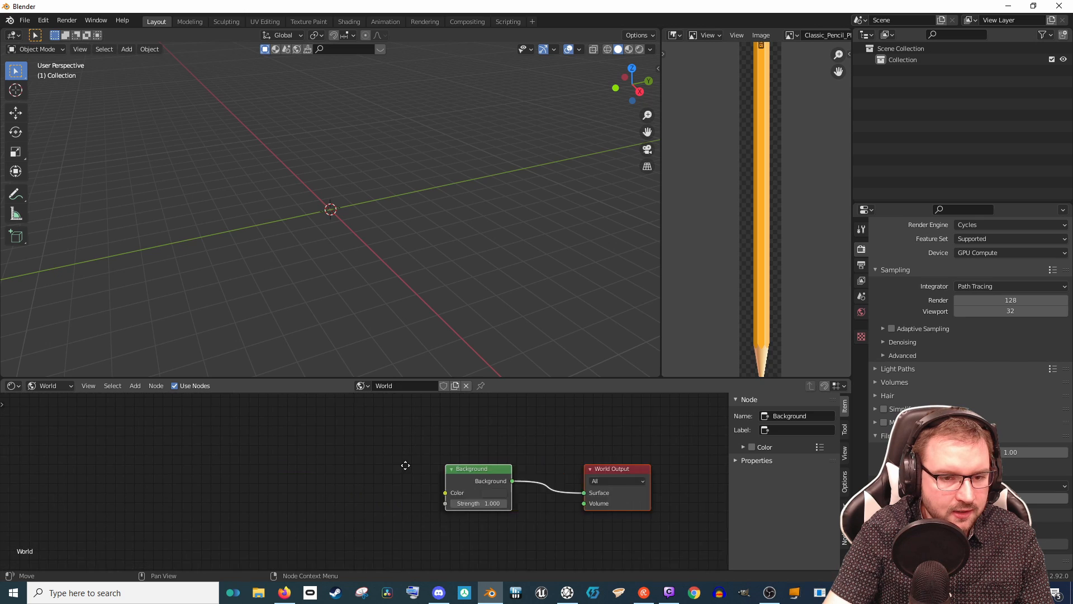
pyautogui.hotkey('shift', 'a')
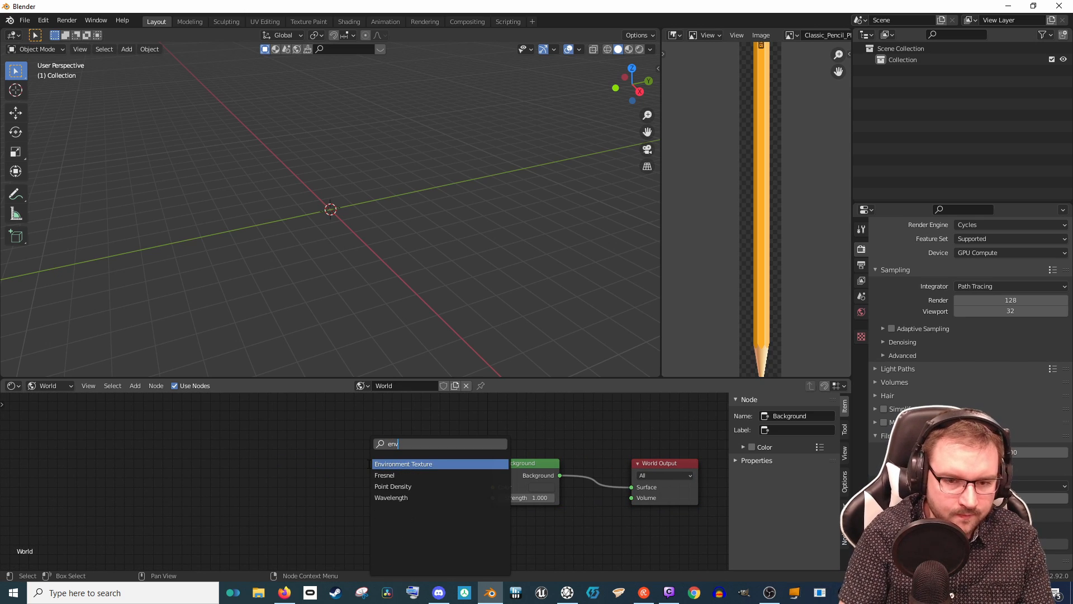
pyautogui.click(371, 464)
pyautogui.click(303, 460)
pyautogui.moveTo(418, 476); pyautogui.dragTo(494, 486)
# Step: Load the sunset_jhbcentral_1k.exr image from the D: drive's Downloads folder into the Environment Texture node
pyautogui.click(394, 491)
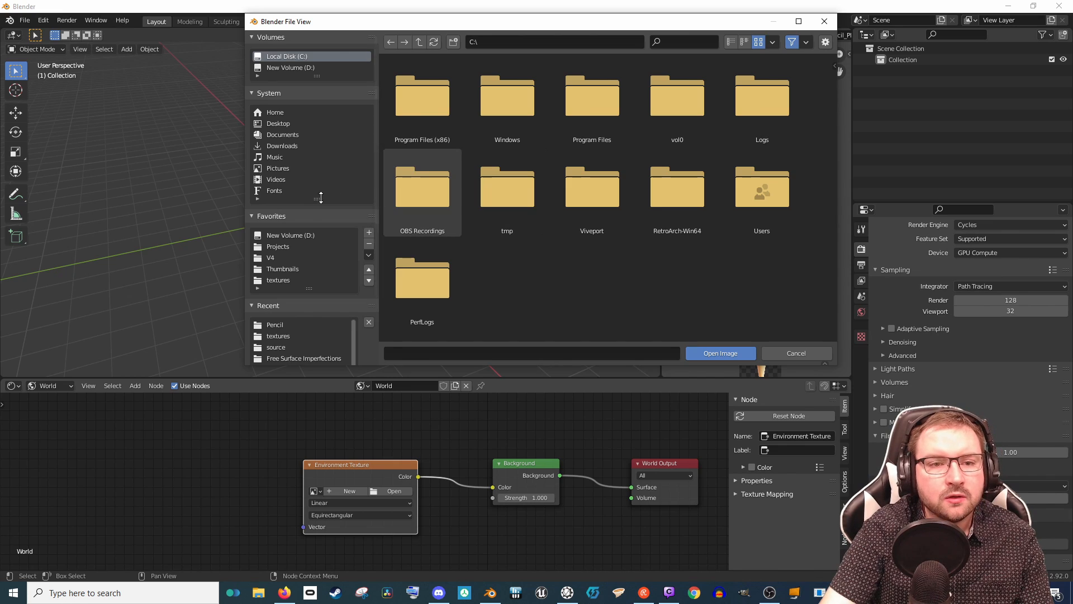
pyautogui.click(290, 235)
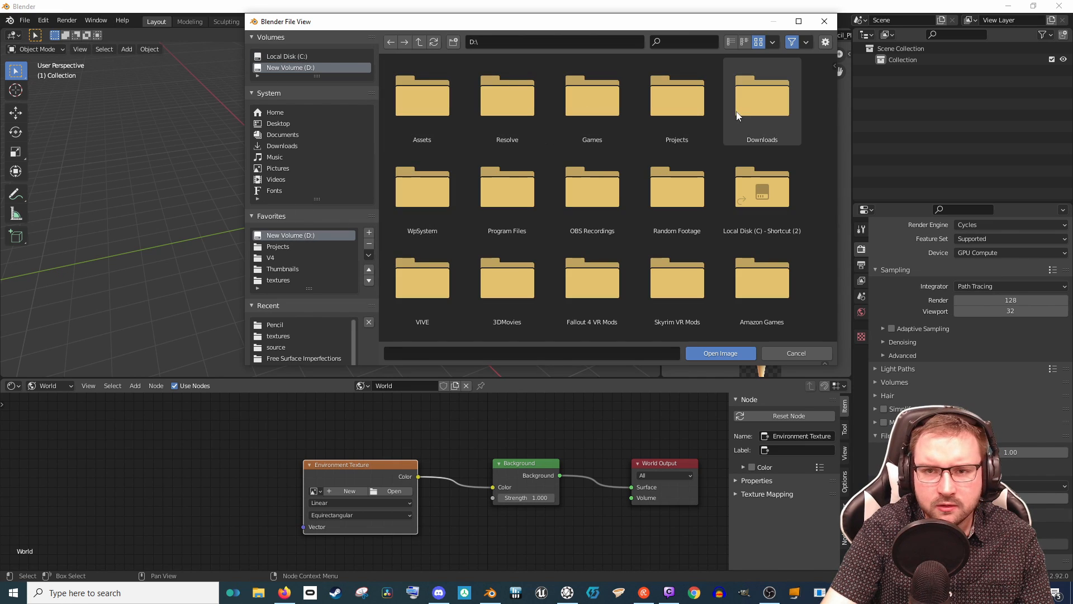
pyautogui.doubleClick(750, 111)
pyautogui.scroll(-3, 631, 260)
pyautogui.doubleClick(696, 205)
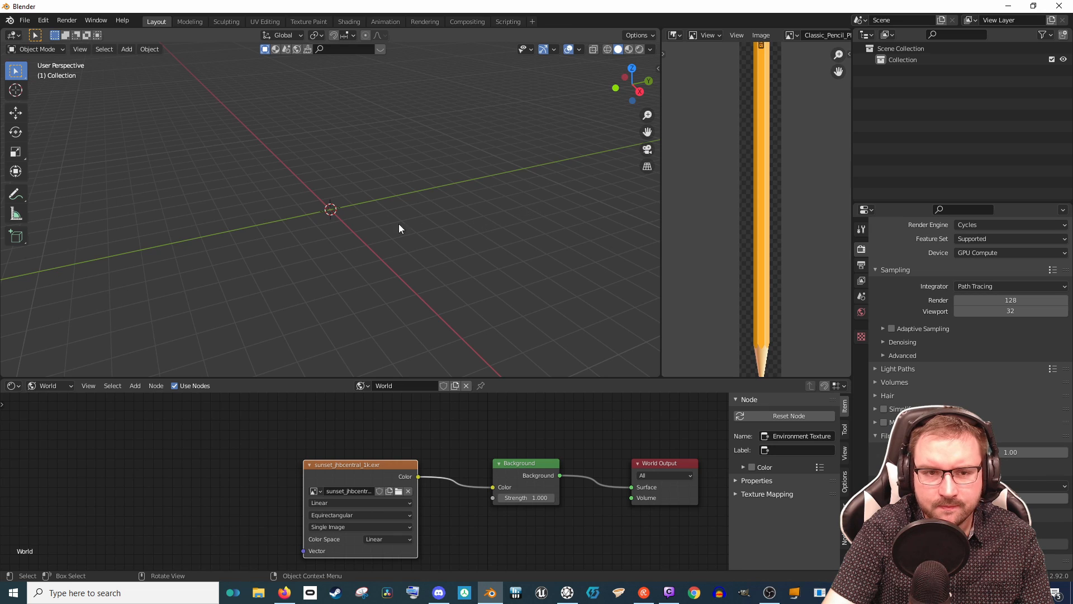
# Step: Add a cylinder mesh at the scene origin
pyautogui.hotkey('shift', 'a')
pyautogui.moveTo(340, 213)
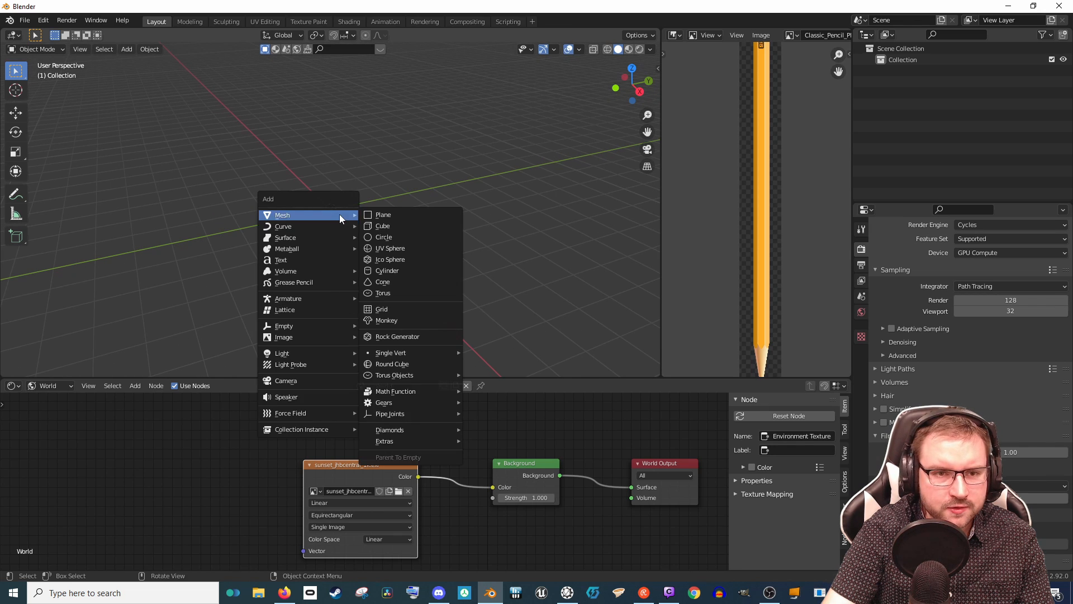
pyautogui.click(414, 270)
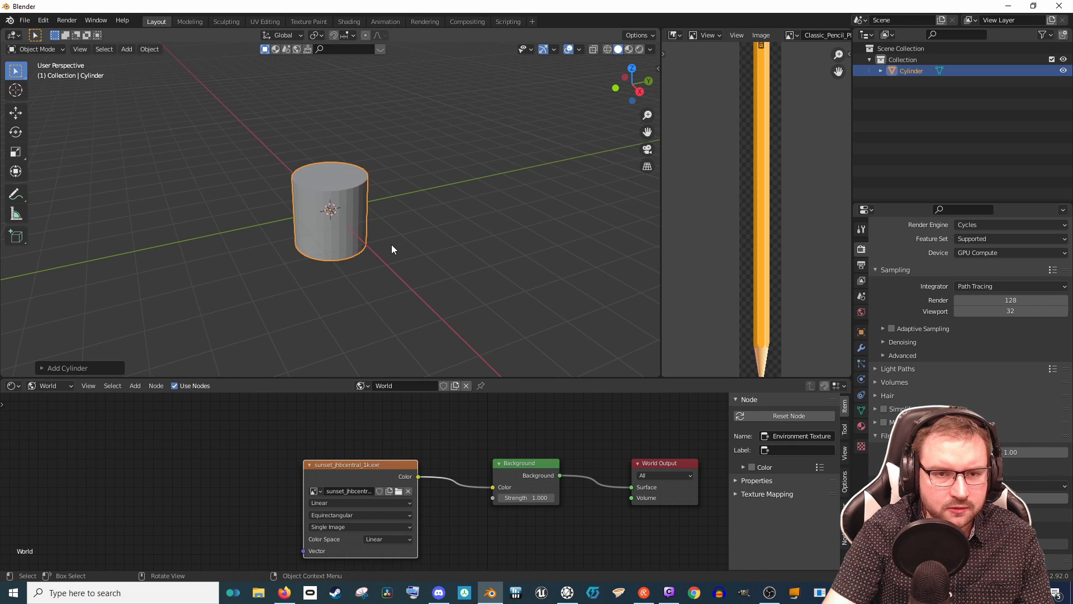
# Step: Add a camera to the scene alongside the cylinder
pyautogui.hotkey('ctrl', 'z')
pyautogui.hotkey('shift', 'a')
pyautogui.moveTo(391, 248)
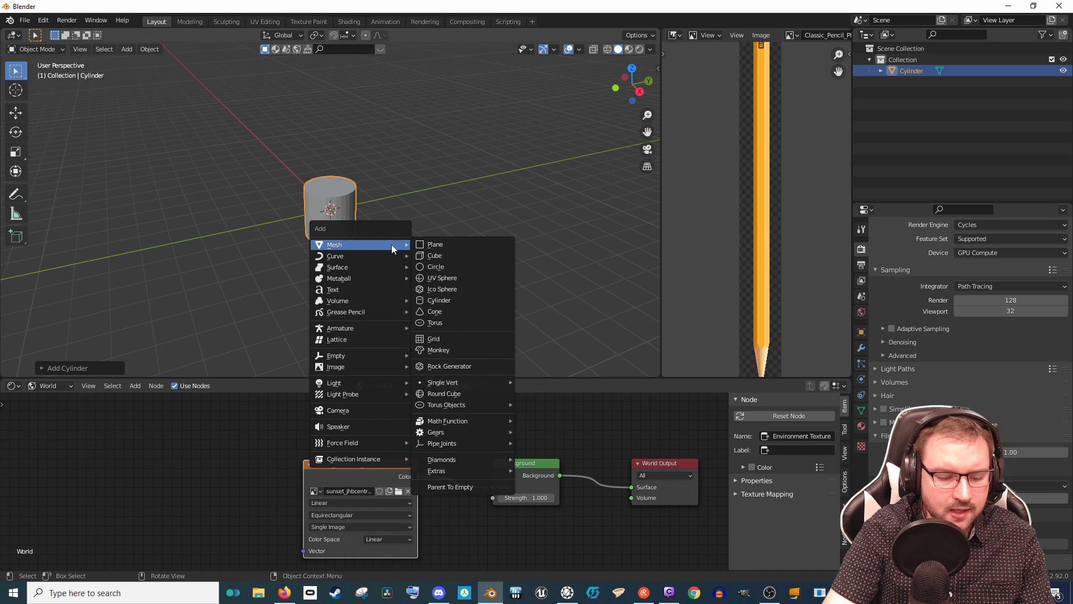
pyautogui.press('r')
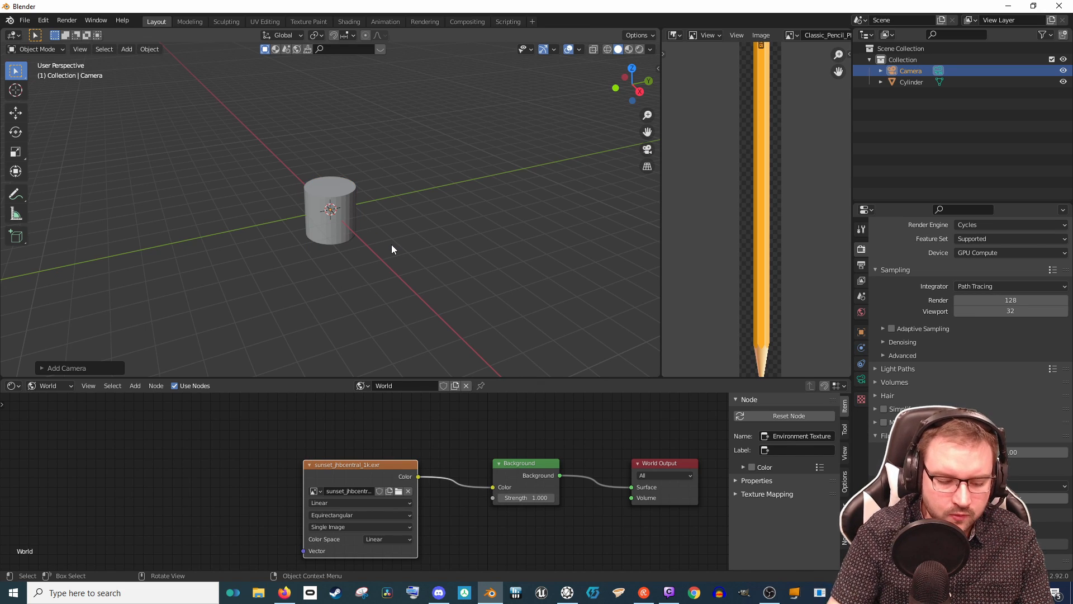
# Step: Widen the 3D viewport and, with Camera to View locked, align the new camera to the current view of the cylinder
pyautogui.press('n')
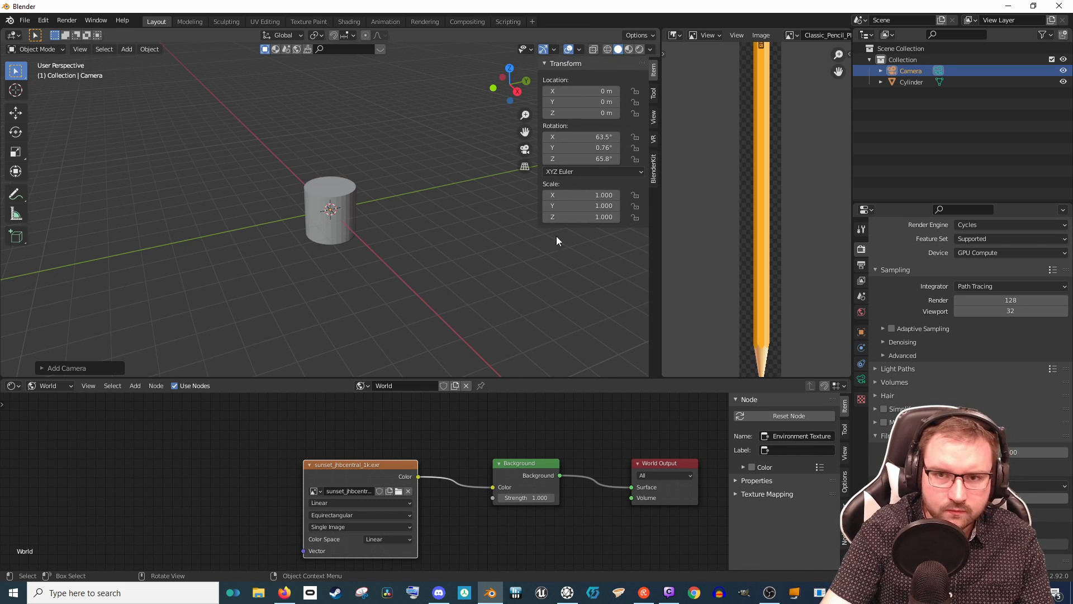
pyautogui.moveTo(660, 169); pyautogui.dragTo(793, 170)
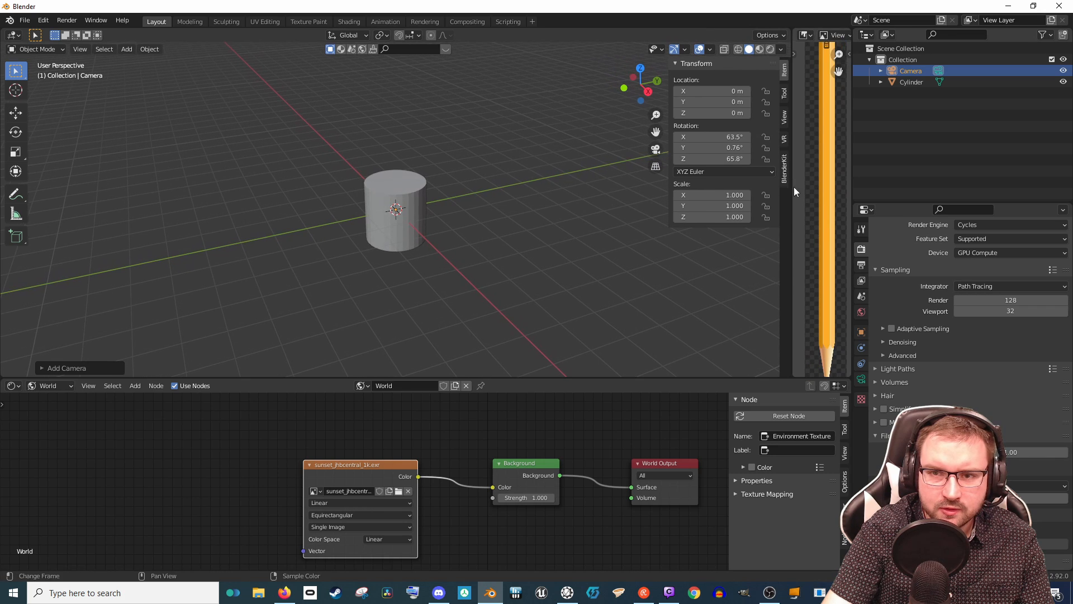
pyautogui.click(784, 118)
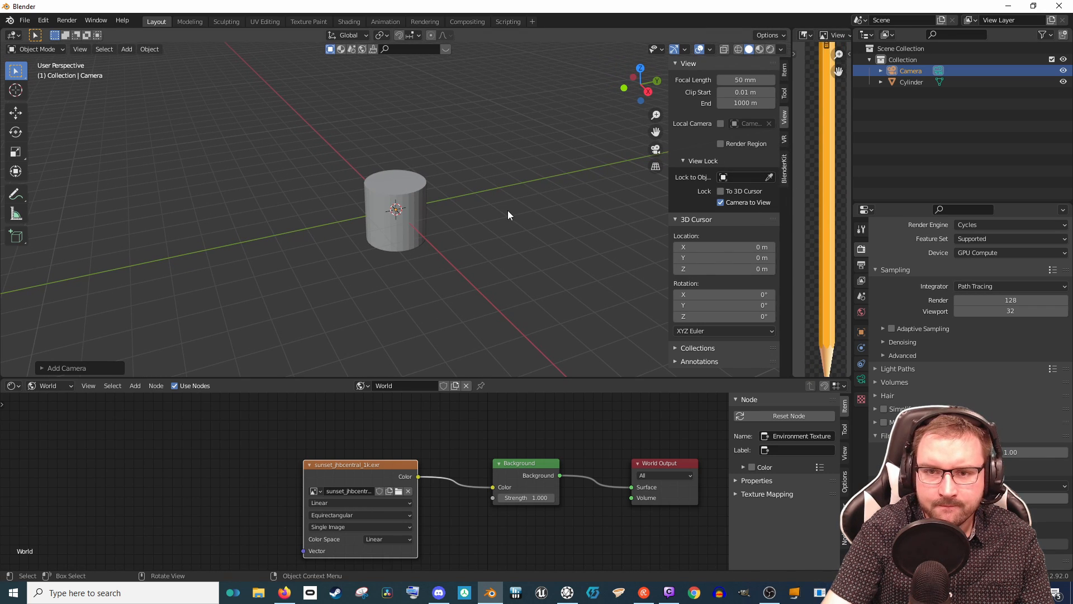
pyautogui.press('KP_0')
pyautogui.scroll(-5, 501, 206)
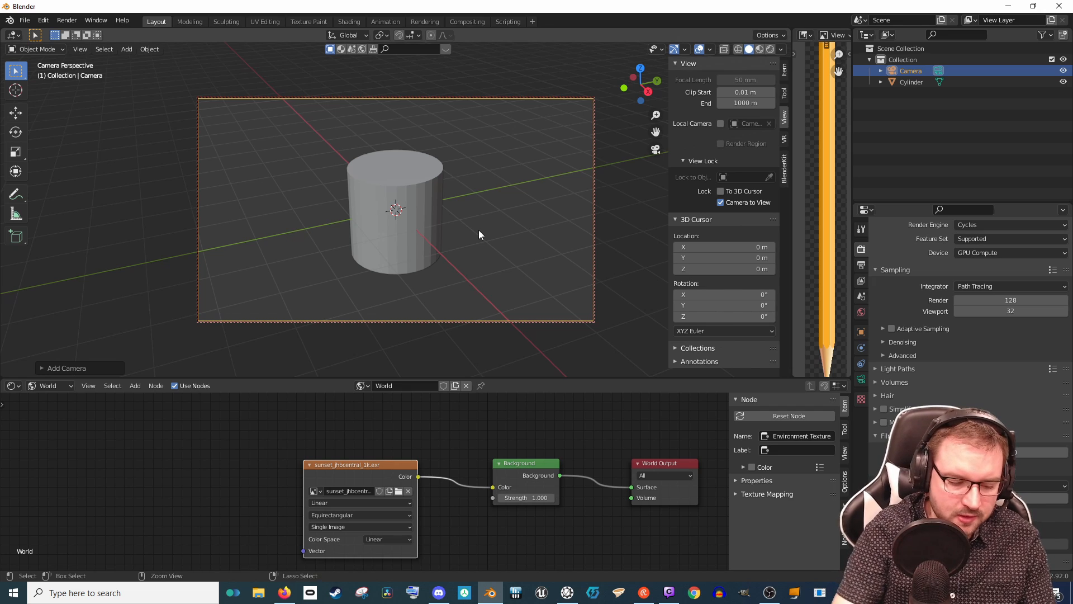
# Step: Save the project as Pencil in the D:\Projects\Random Renders\Pencil folder
pyautogui.hotkey('ctrl', 's')
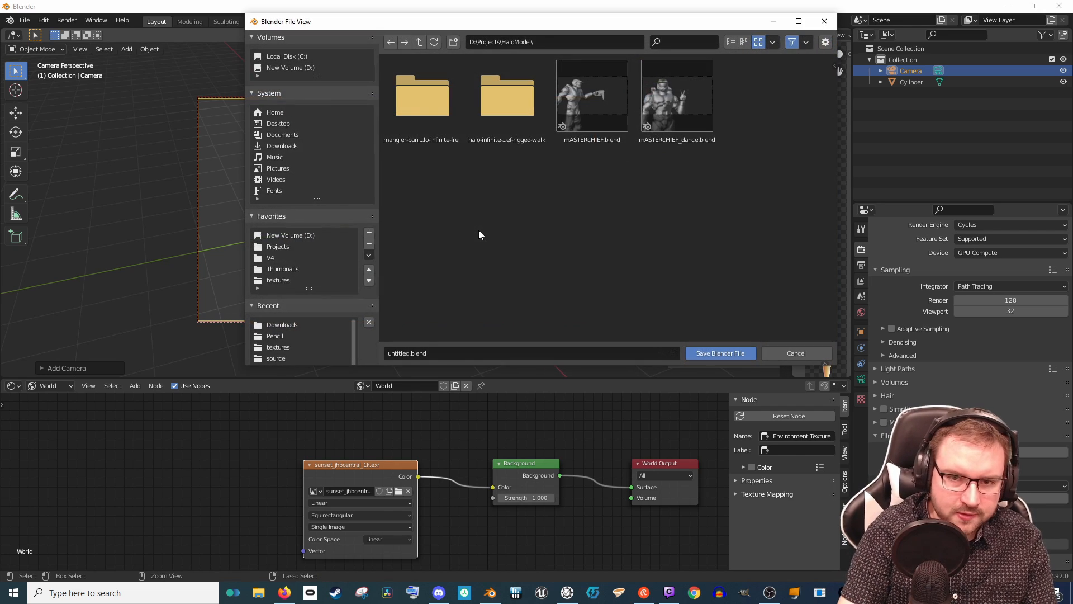
pyautogui.click(419, 42)
pyautogui.doubleClick(424, 93)
pyautogui.doubleClick(423, 100)
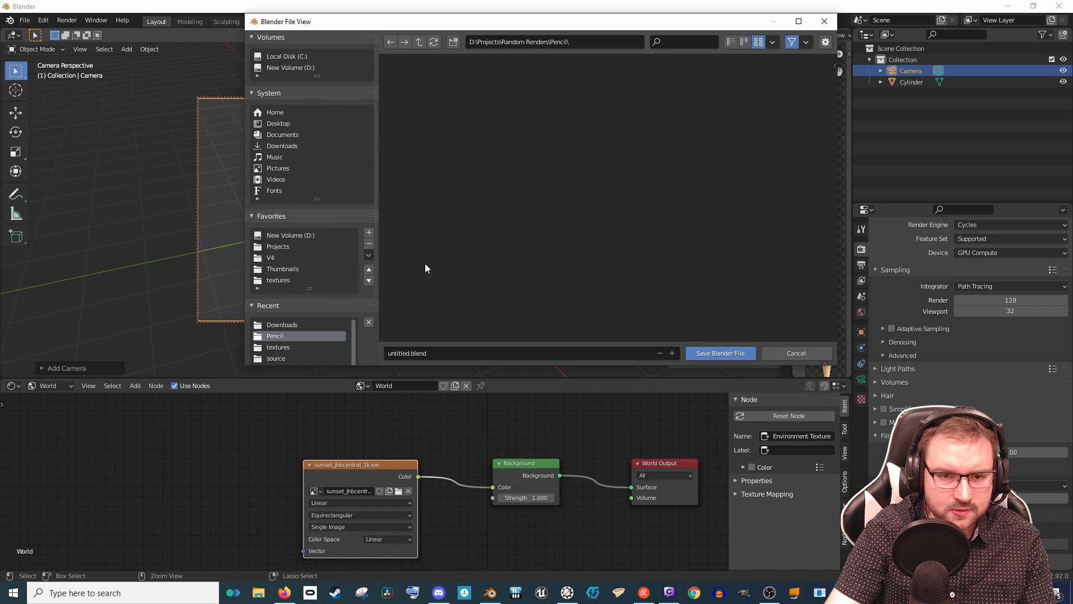
pyautogui.click(451, 353)
pyautogui.write('Pencil')
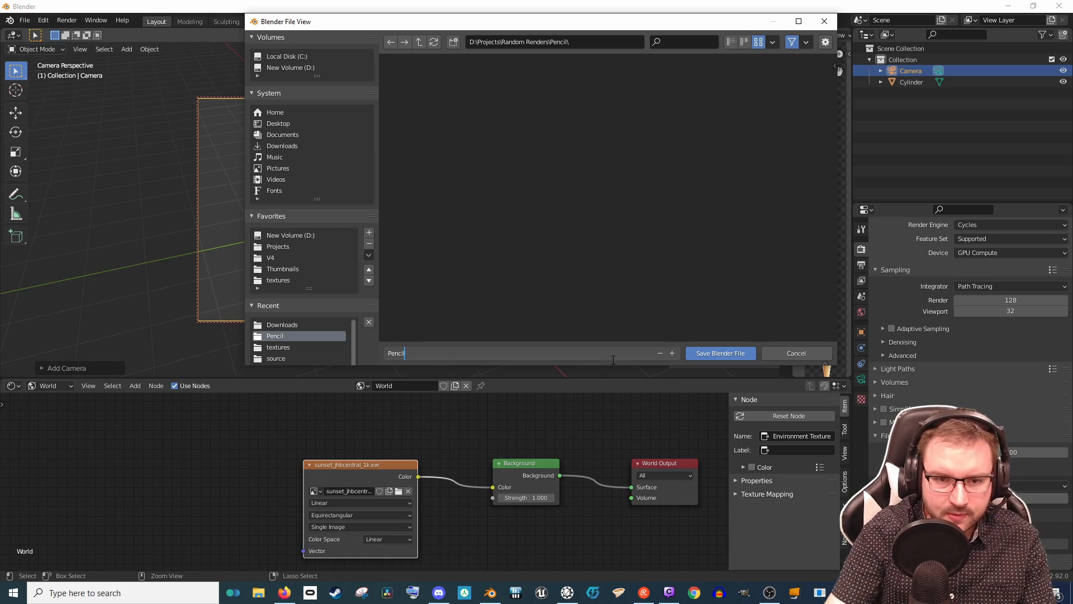
pyautogui.click(702, 356)
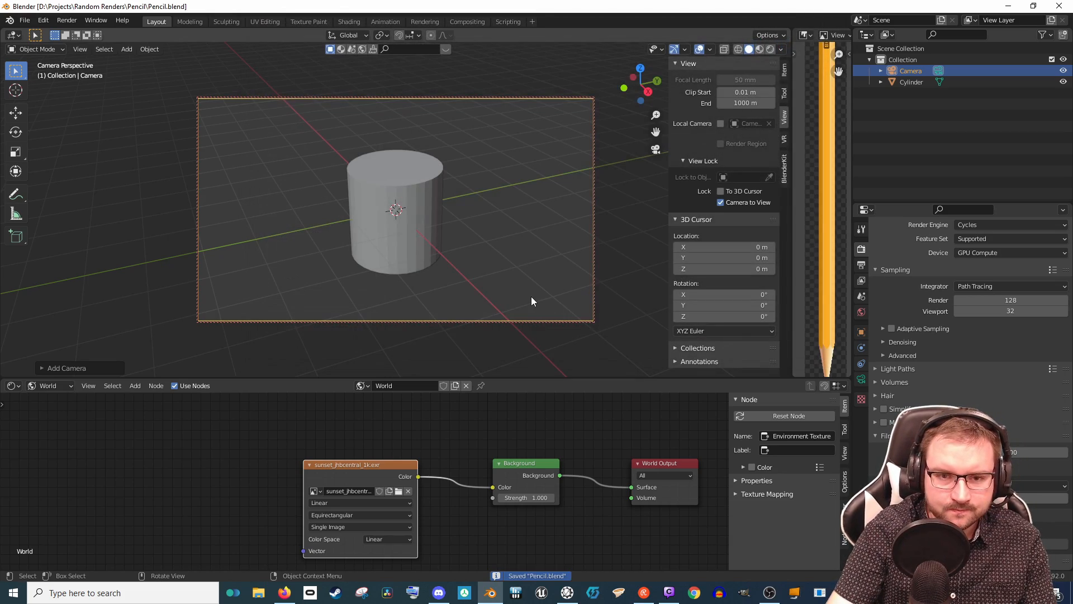
# Step: Render a test image of the cylinder, and enable the Denoising Data pass for the view layer
pyautogui.press('F12')
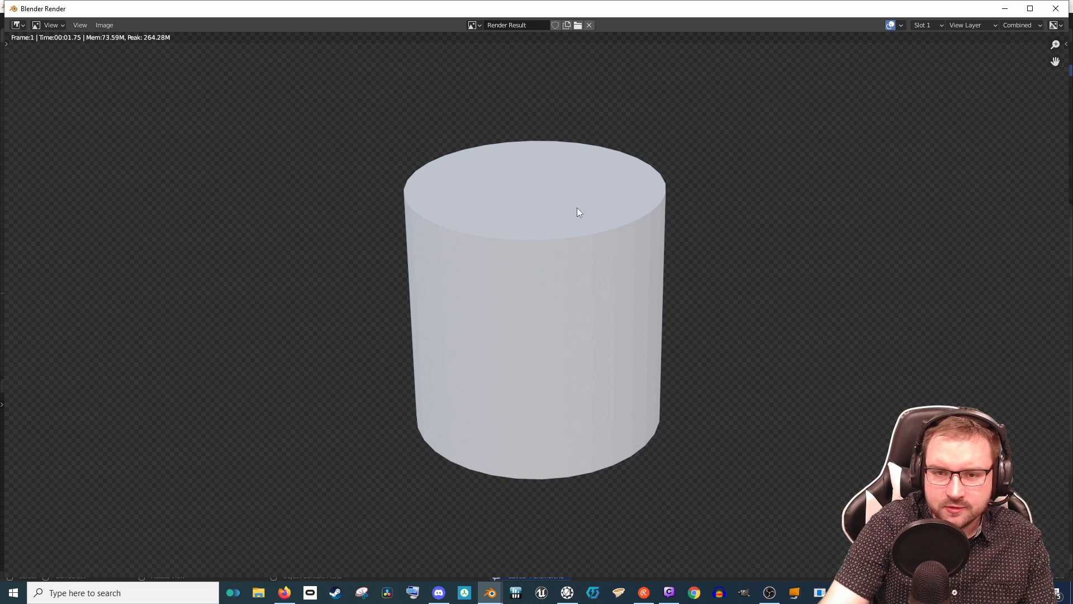
pyautogui.click(1058, 9)
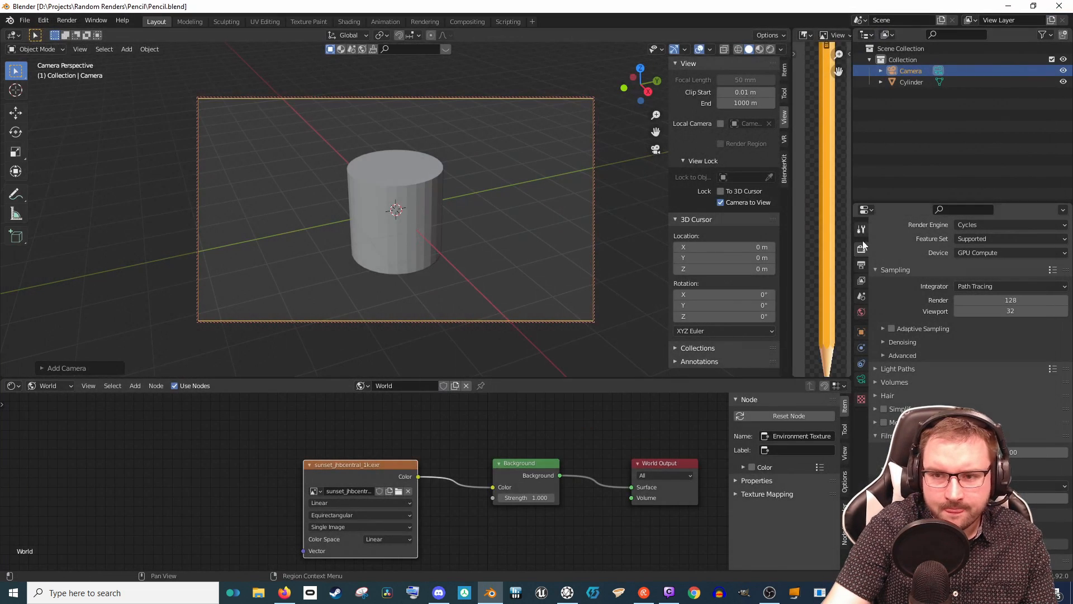
pyautogui.click(862, 280)
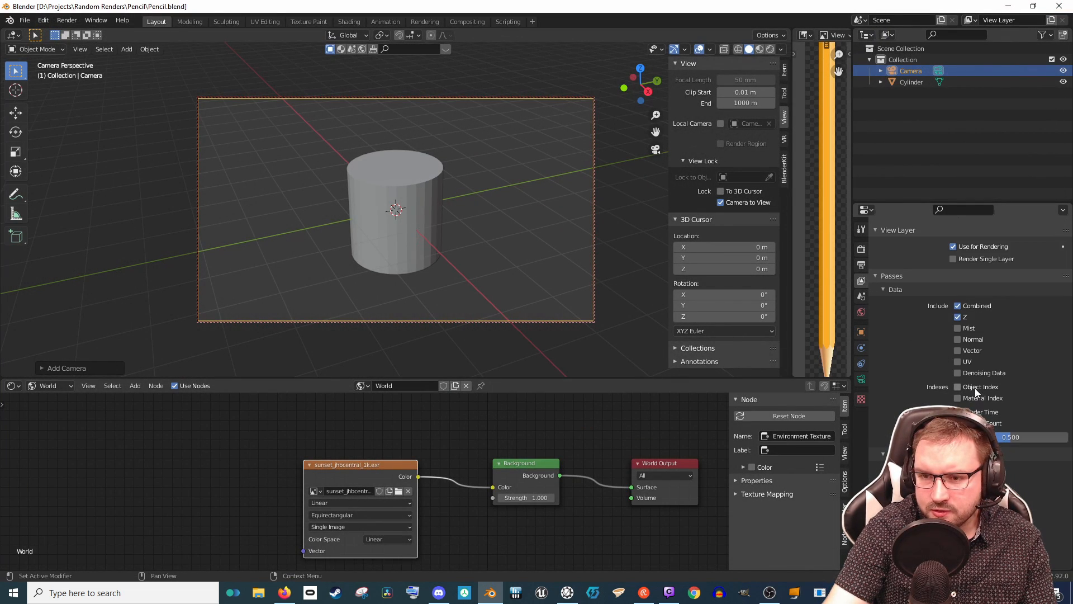
pyautogui.click(974, 369)
# Step: Enable nodes in the Compositing workspace and move the Composite node farther from the Render Layers node
pyautogui.click(461, 22)
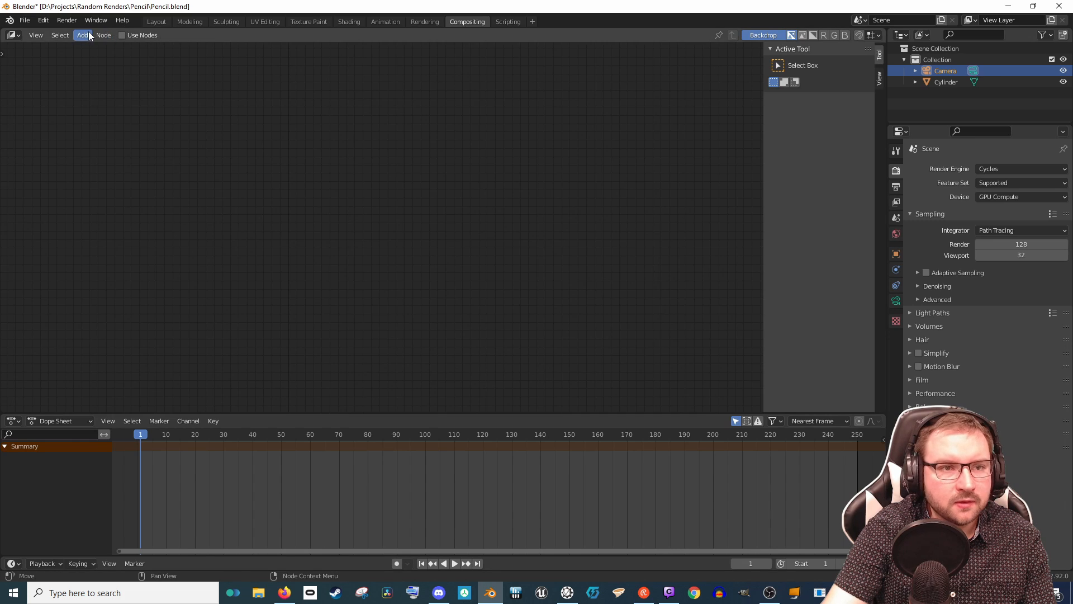
pyautogui.click(138, 34)
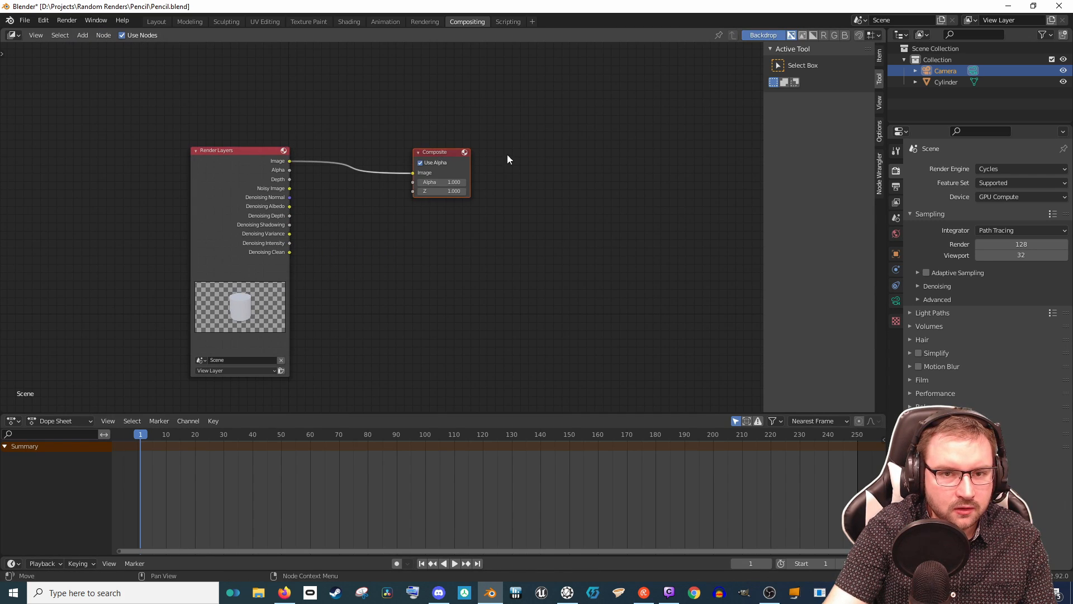
pyautogui.moveTo(507, 155); pyautogui.dragTo(407, 147)
pyautogui.press('g')
pyautogui.click(488, 163)
# Step: Add a Denoise node and place it between the Render Layers and Composite nodes
pyautogui.hotkey('shift', 'a')
pyautogui.click(394, 151)
pyautogui.write('deno')
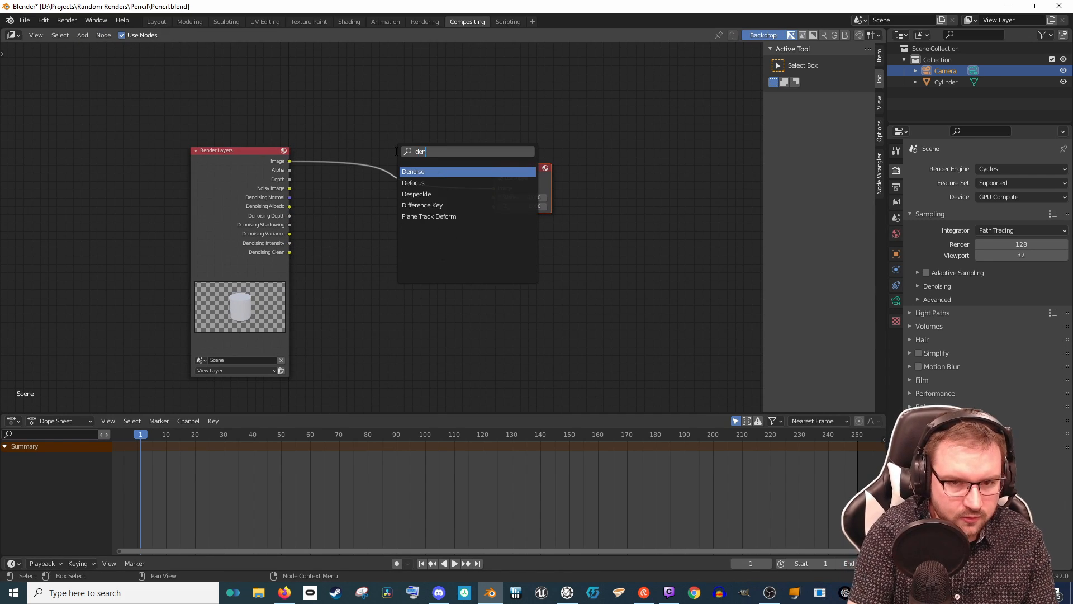
pyautogui.press('Return')
pyautogui.click(360, 219)
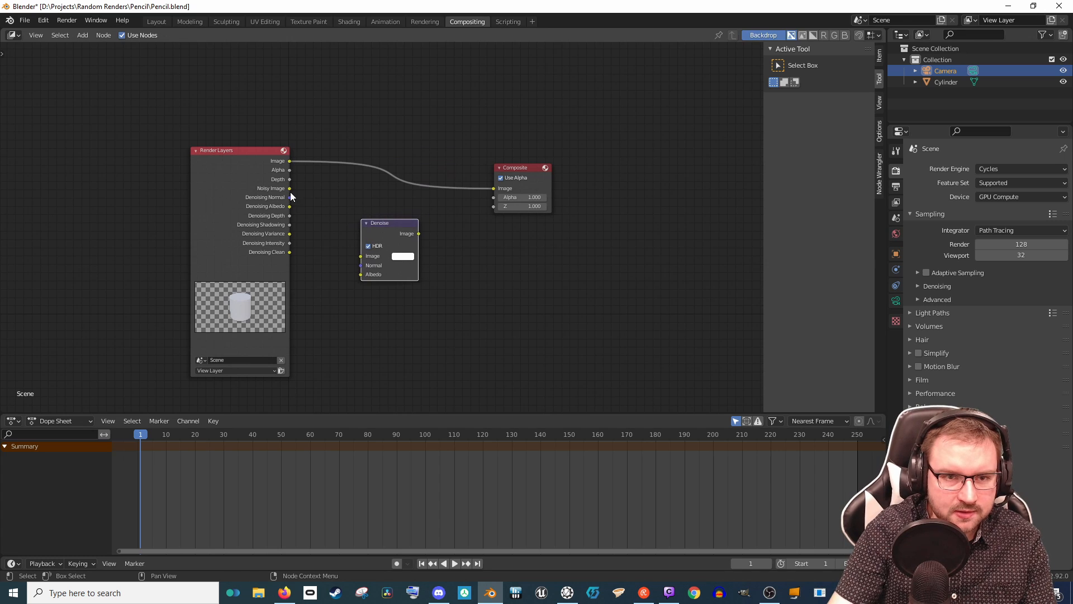
# Step: Connect Noisy Image, Denoising Normal and Denoising Albedo to the Denoise node's Image, Normal and Albedo inputs, and its Image output to Composite's Image
pyautogui.moveTo(289, 188); pyautogui.dragTo(361, 256)
pyautogui.moveTo(290, 198); pyautogui.dragTo(361, 265)
pyautogui.moveTo(288, 206); pyautogui.dragTo(361, 274)
pyautogui.moveTo(418, 233); pyautogui.dragTo(497, 193)
pyautogui.click(497, 194)
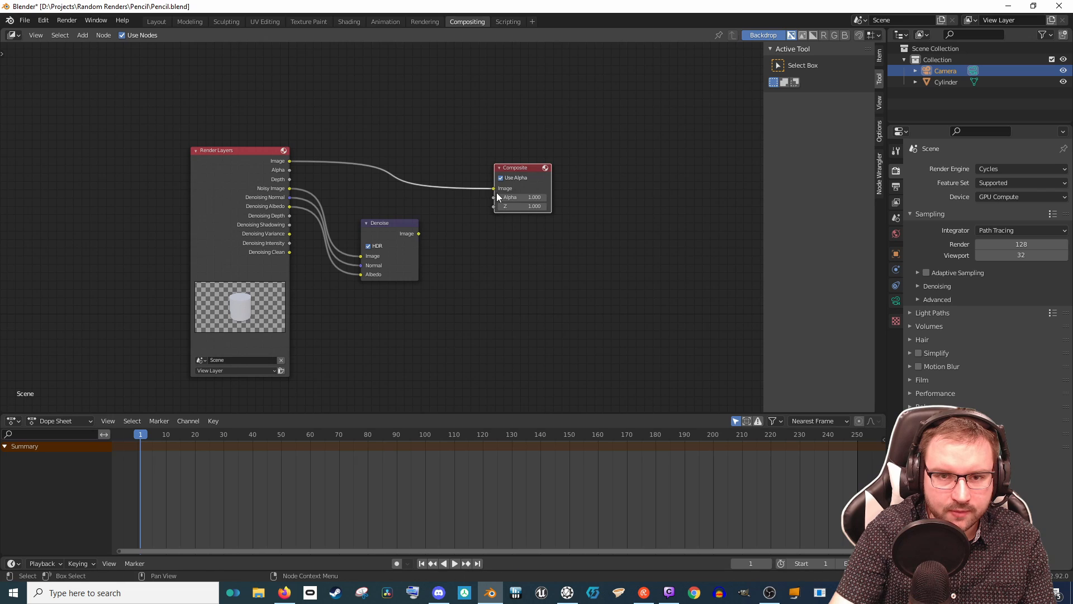
pyautogui.click(420, 235)
pyautogui.moveTo(418, 233); pyautogui.dragTo(494, 188)
# Step: Render the denoised image into Slot 2 and compare it with the earlier render in Slot 1
pyautogui.press('F12')
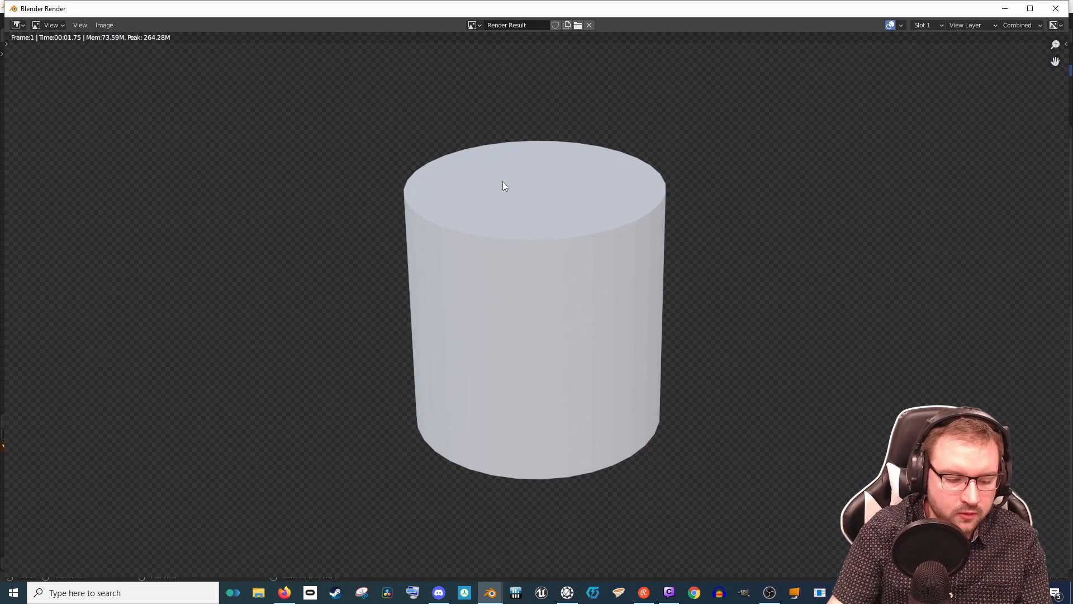
pyautogui.press('j')
pyautogui.press('F12')
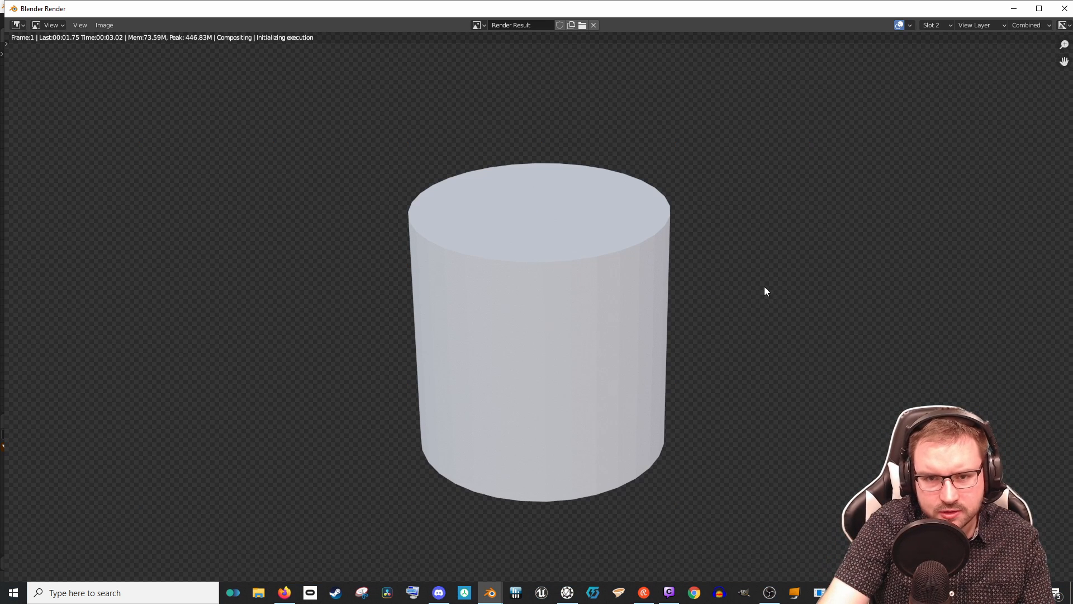
pyautogui.press('j')
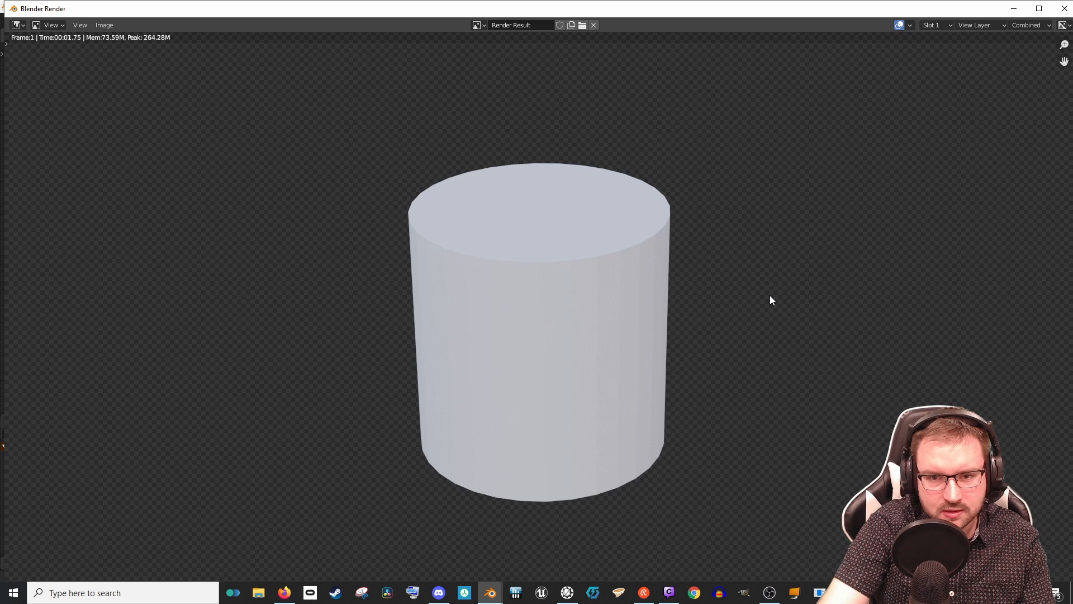
pyautogui.press('j')
pyautogui.press('j')
pyautogui.click(1064, 9)
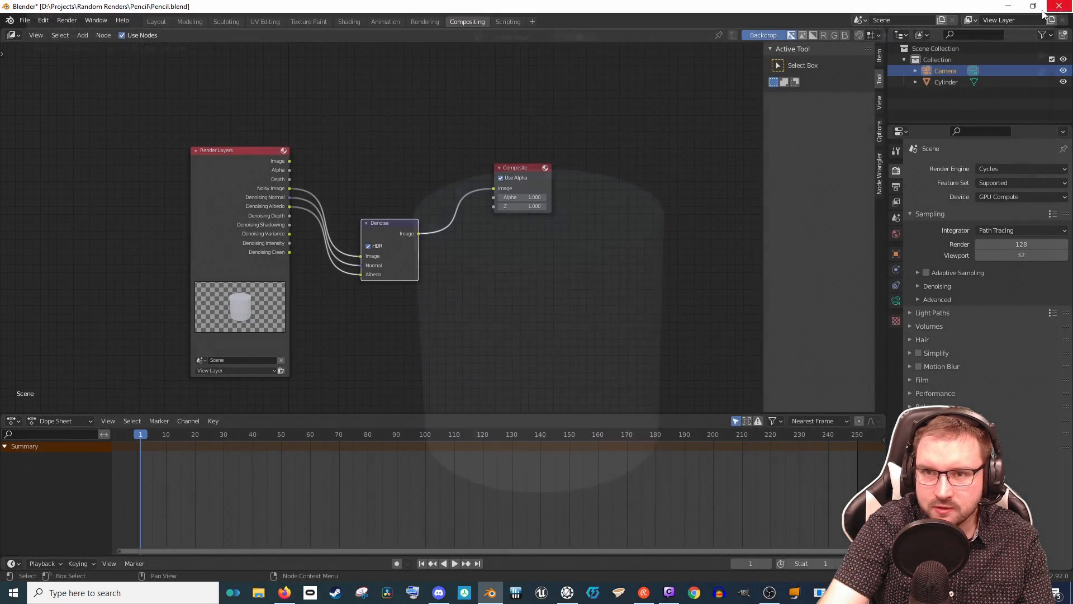
# Step: Return to the Layout workspace and delete the existing cylinder
pyautogui.click(160, 23)
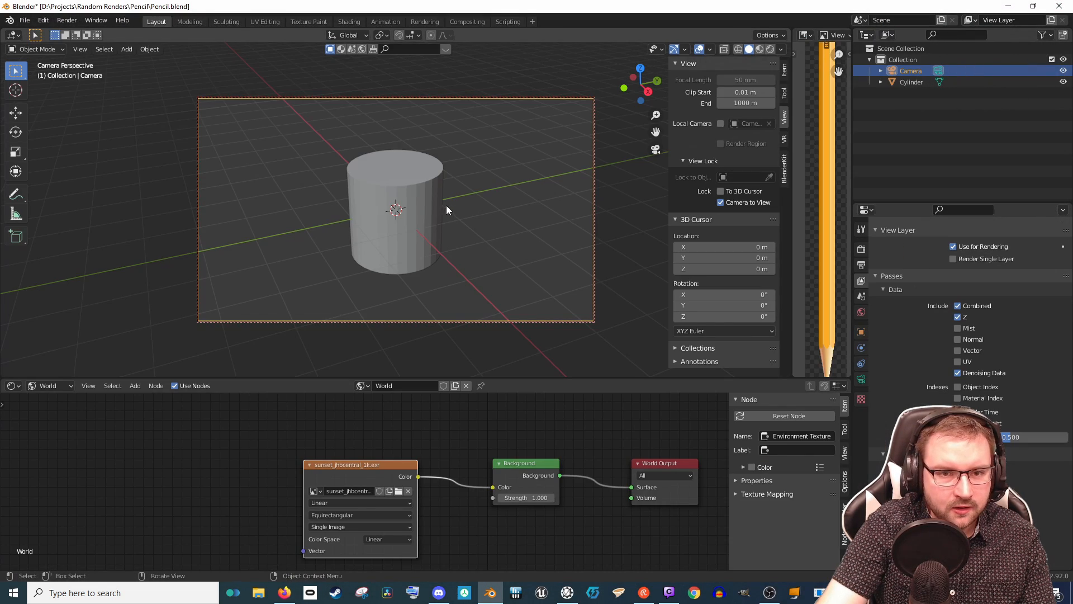
pyautogui.click(413, 209)
pyautogui.scroll(2, 467, 217)
pyautogui.press('Delete')
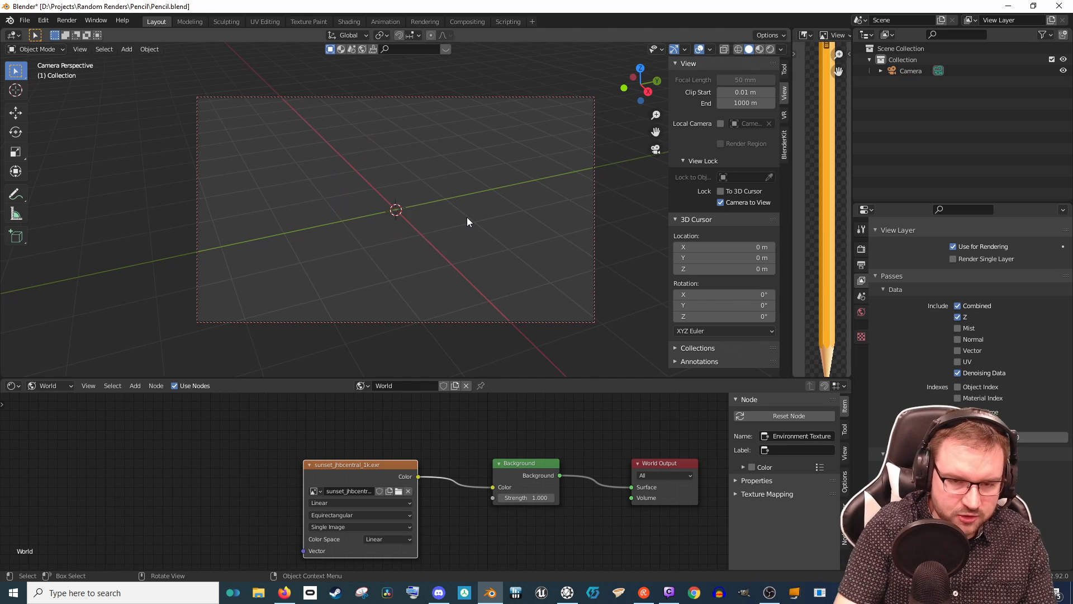
# Step: Add a new cylinder mesh at the origin with 100 vertices
pyautogui.hotkey('shift', 'a')
pyautogui.moveTo(468, 218)
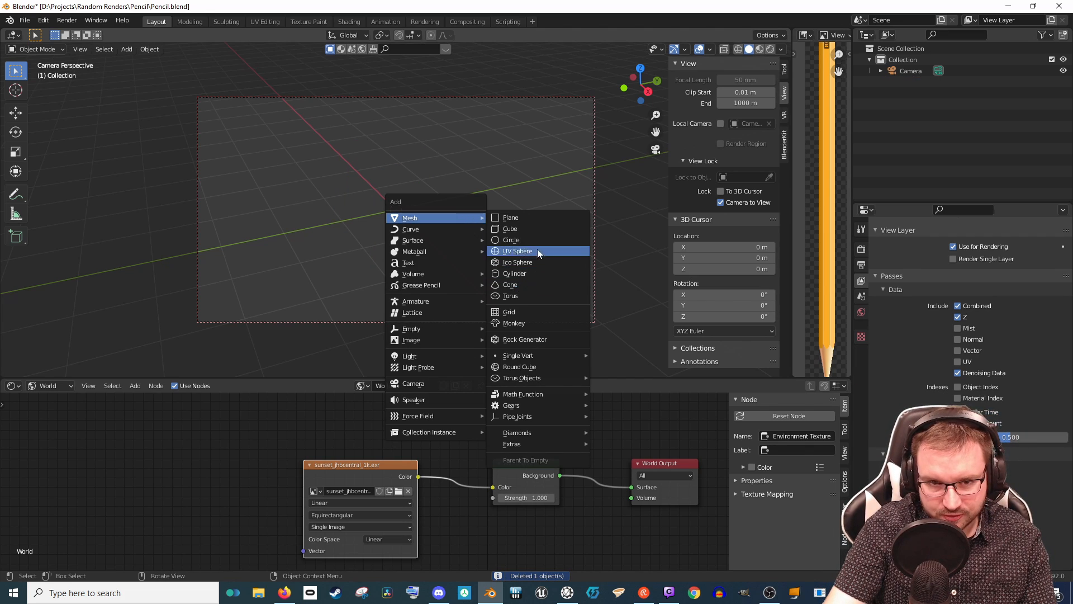
pyautogui.click(545, 274)
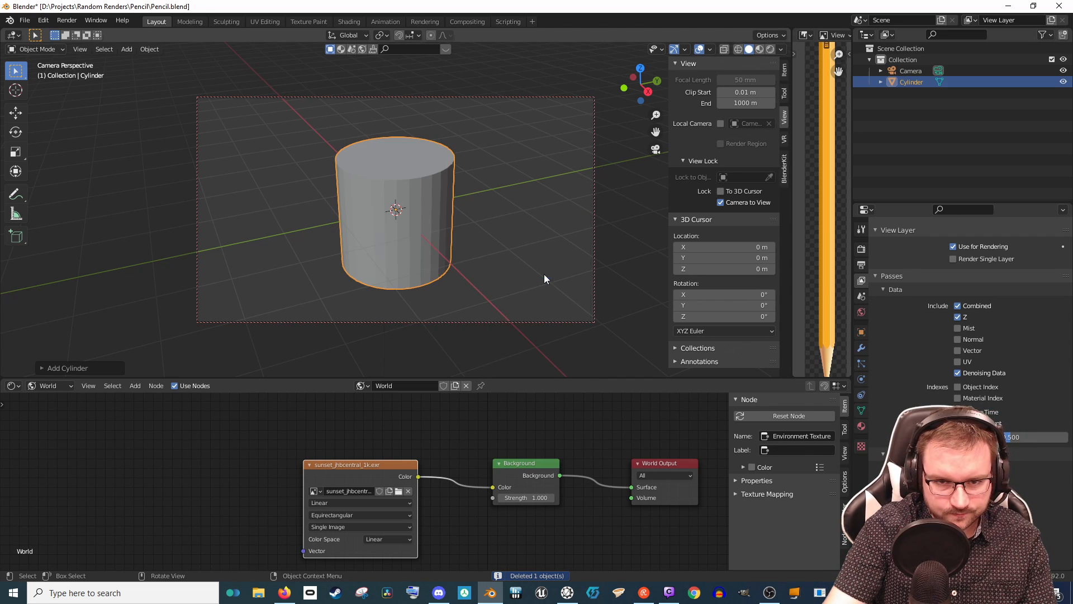
pyautogui.click(42, 367)
pyautogui.doubleClick(174, 234)
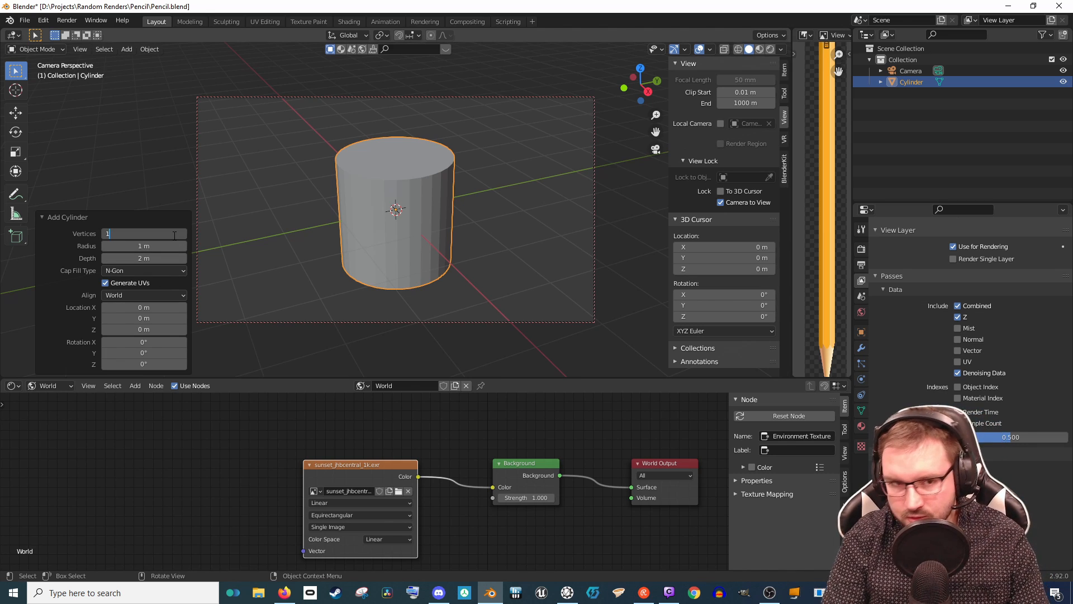
pyautogui.press('Return')
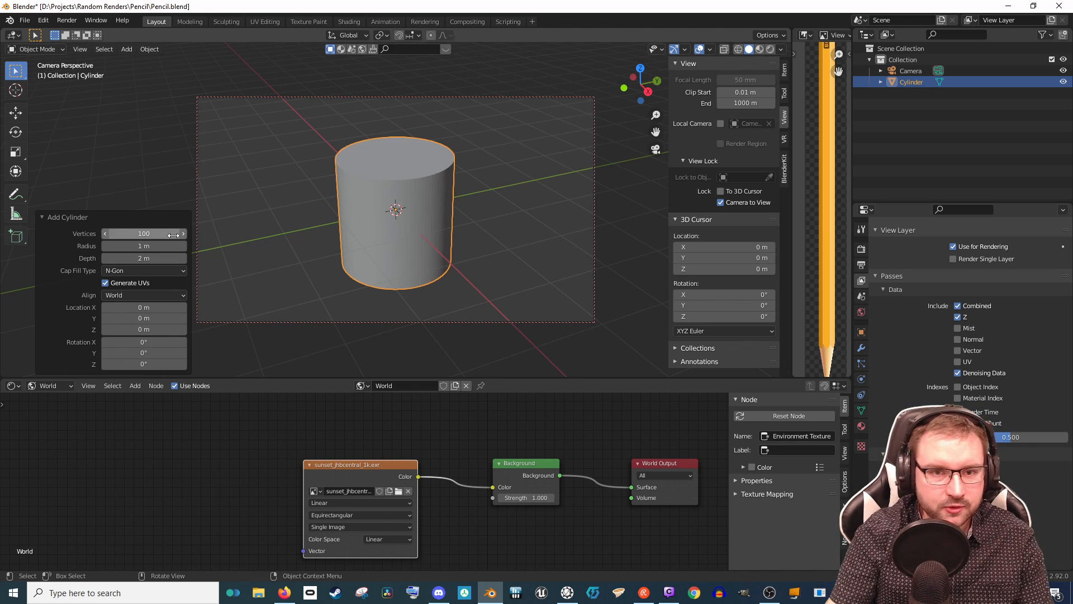
# Step: Thin the cylinder to pencil proportions by scaling it on X and Y only, by about 0.085 and again by about 0.61
pyautogui.click(362, 229)
pyautogui.press('s')
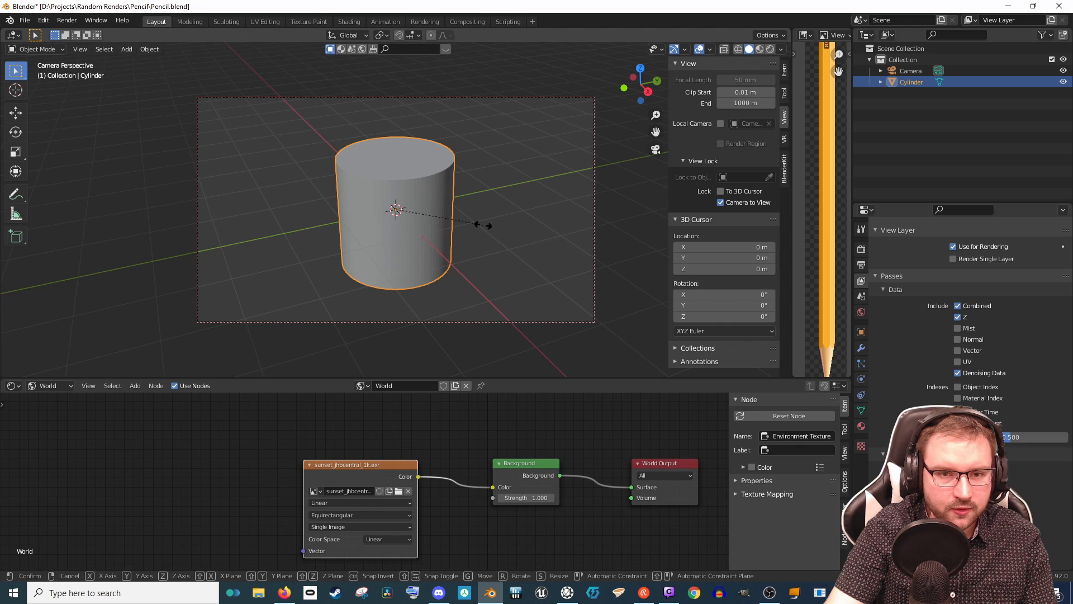
pyautogui.hotkey('shift', 'z')
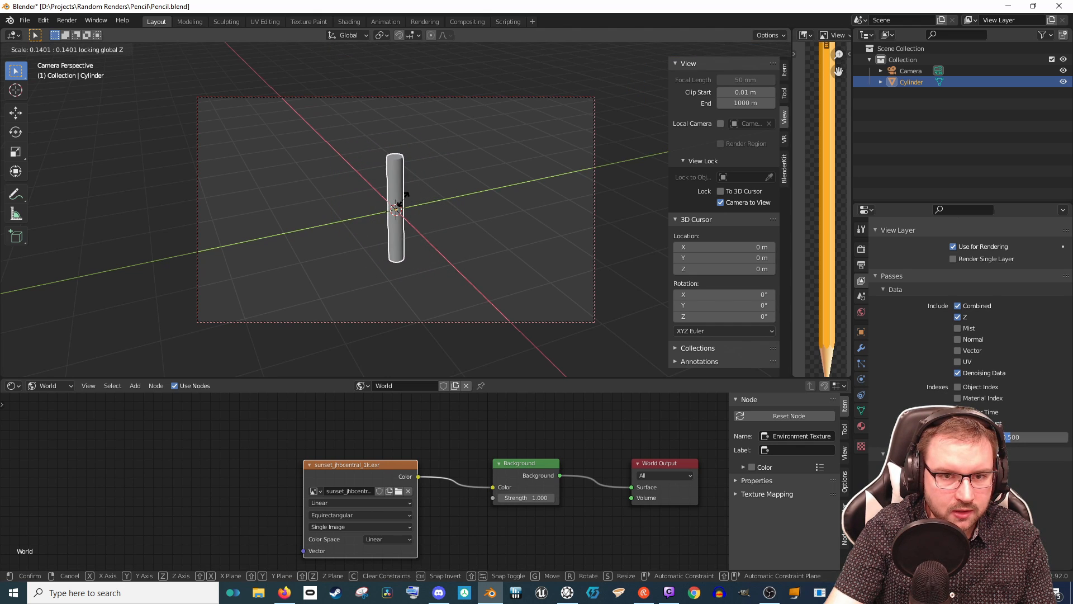
pyautogui.click(406, 200)
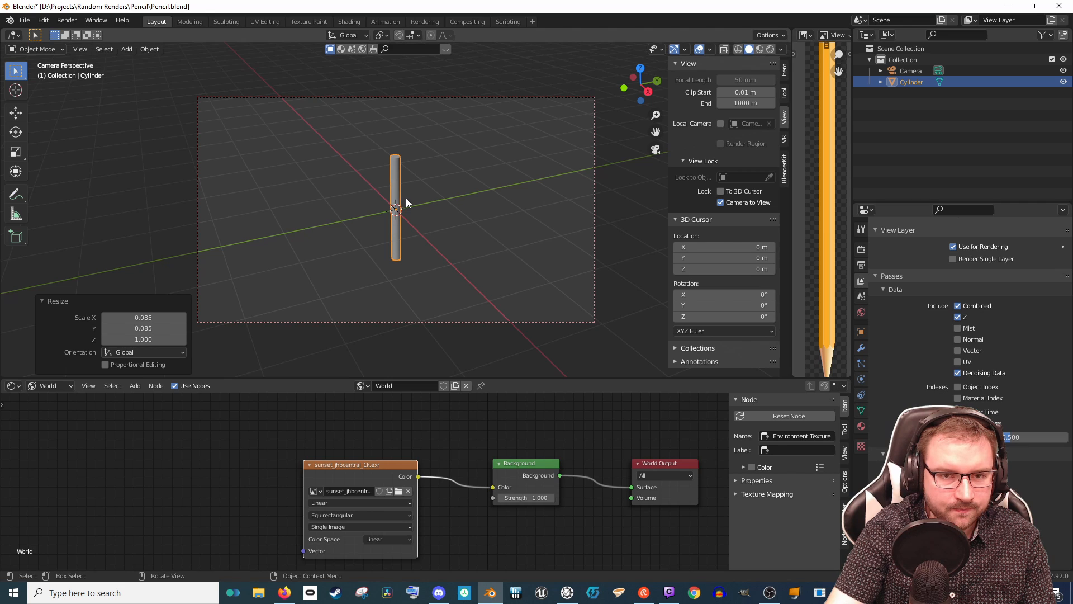
pyautogui.press('s')
pyautogui.hotkey('shift', 'z')
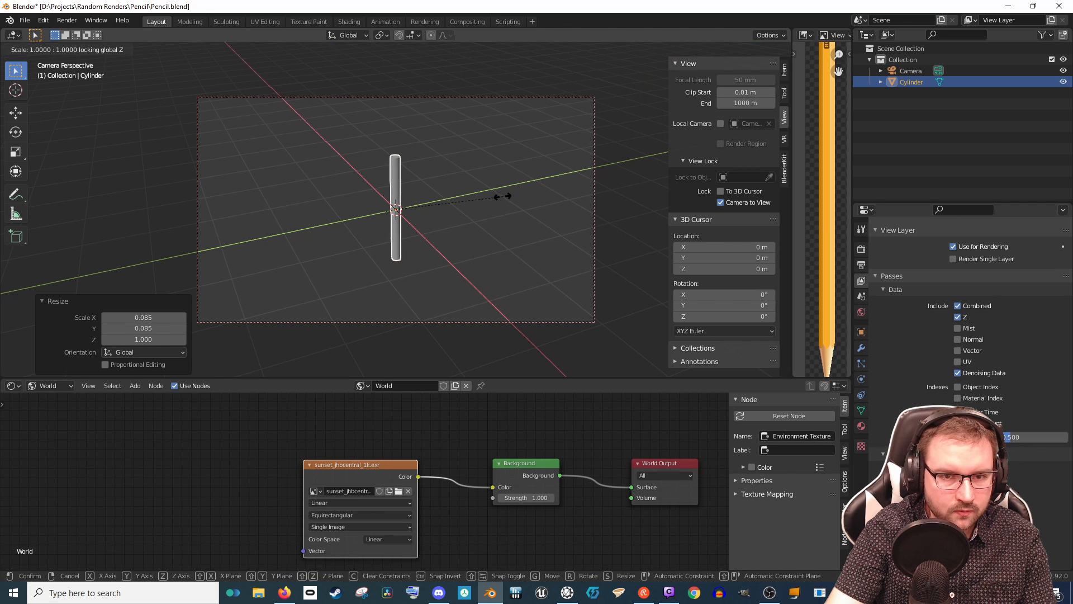
pyautogui.click(462, 210)
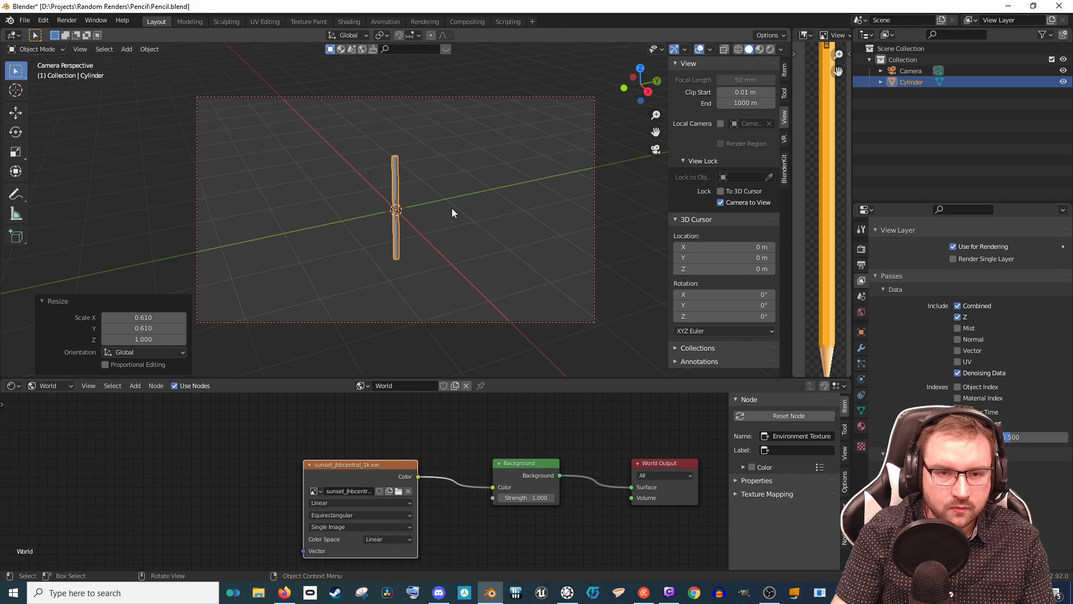
# Step: Turn off the Camera to View lock and leave the camera view for a closer view of the thin cylinder
pyautogui.click(736, 202)
pyautogui.middleClick(363, 199)
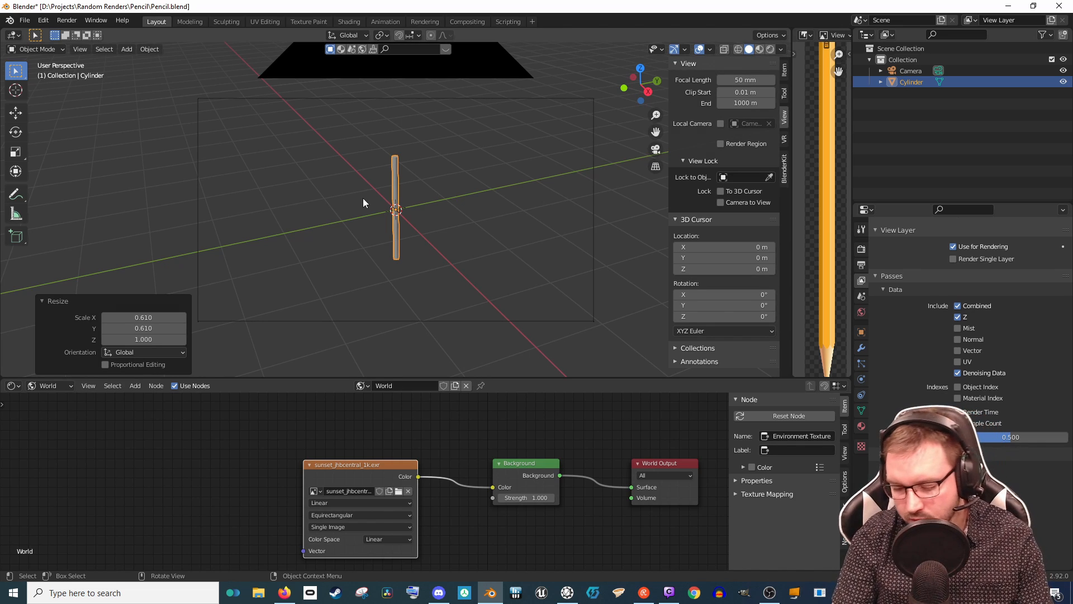
pyautogui.scroll(7, 363, 198)
pyautogui.keyDown('alt'); pyautogui.moveTo(364, 198); pyautogui.dragTo(417, 205, button='middle'); pyautogui.keyUp('alt')
pyautogui.scroll(-5, 416, 204)
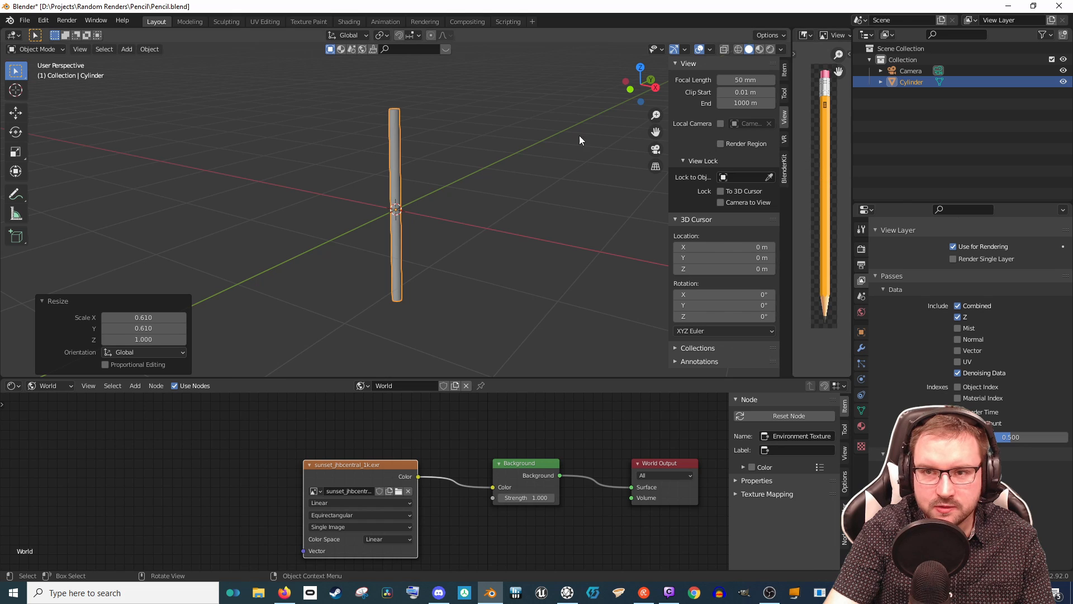
# Step: Enter Edit Mode on the cylinder and add one loop cut near its upper end, slid to a factor of about -0.856
pyautogui.scroll(3, 402, 120)
pyautogui.moveTo(403, 119); pyautogui.dragTo(412, 163, button='middle')
pyautogui.scroll(2, 412, 163)
pyautogui.scroll(4, 391, 178)
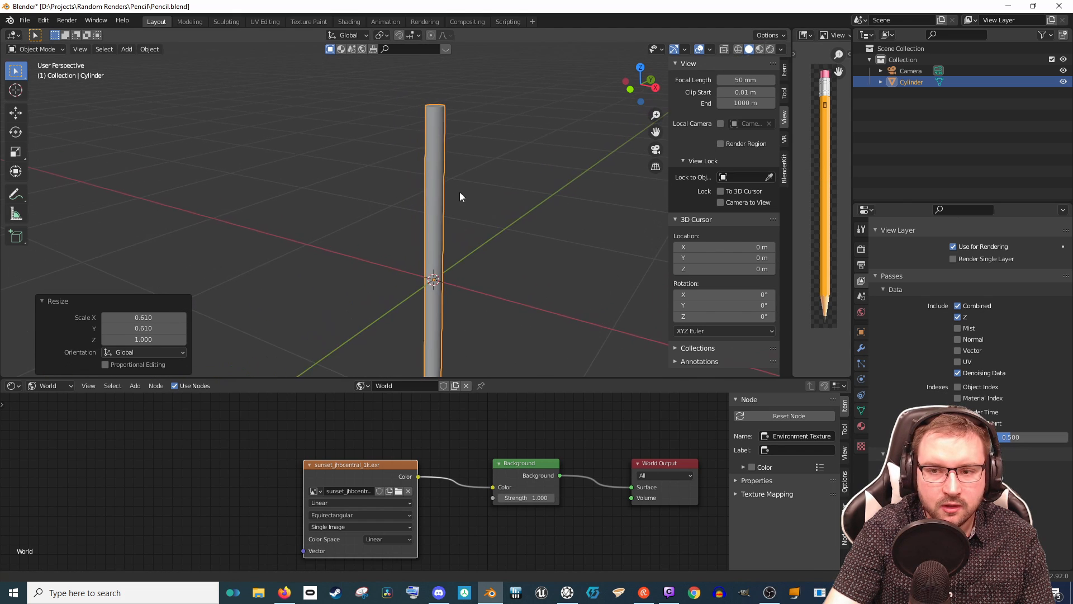
pyautogui.press('Tab')
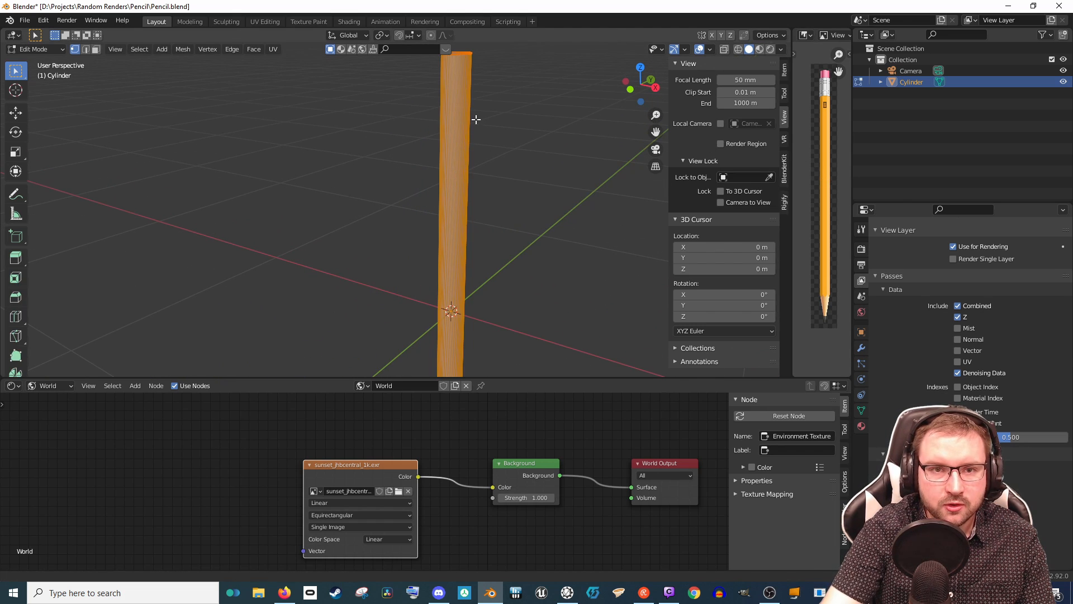
pyautogui.scroll(-3, 453, 171)
pyautogui.hotkey('ctrl', 'r')
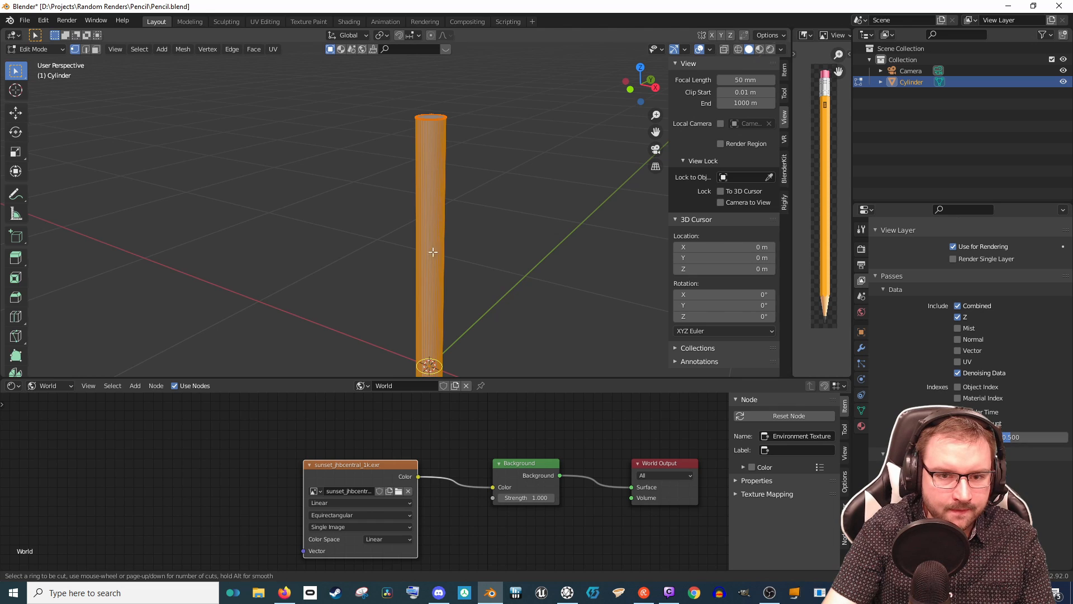
pyautogui.click(434, 337)
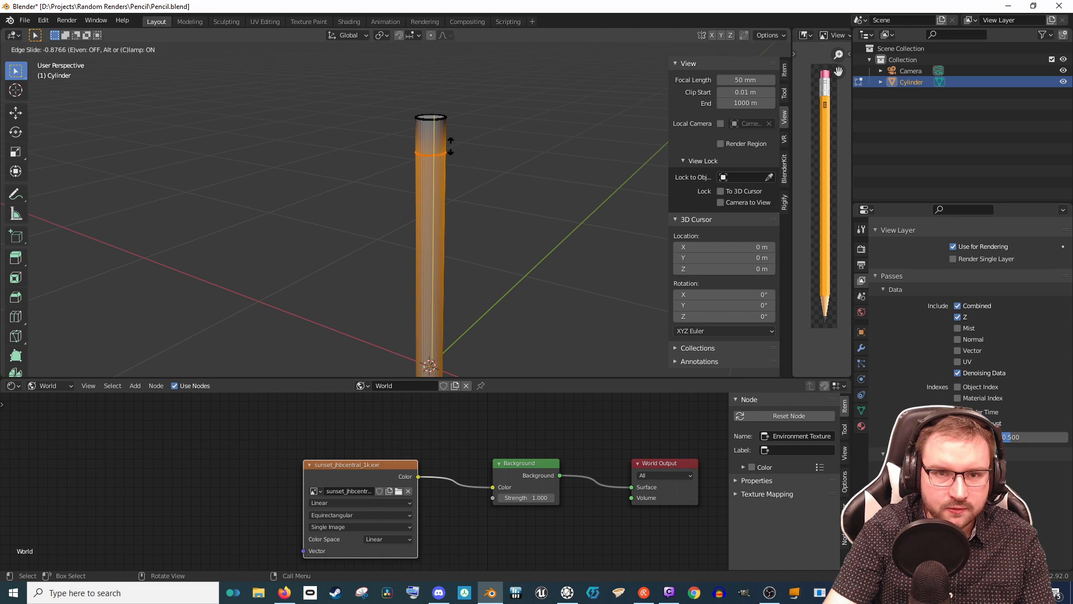
pyautogui.click(449, 150)
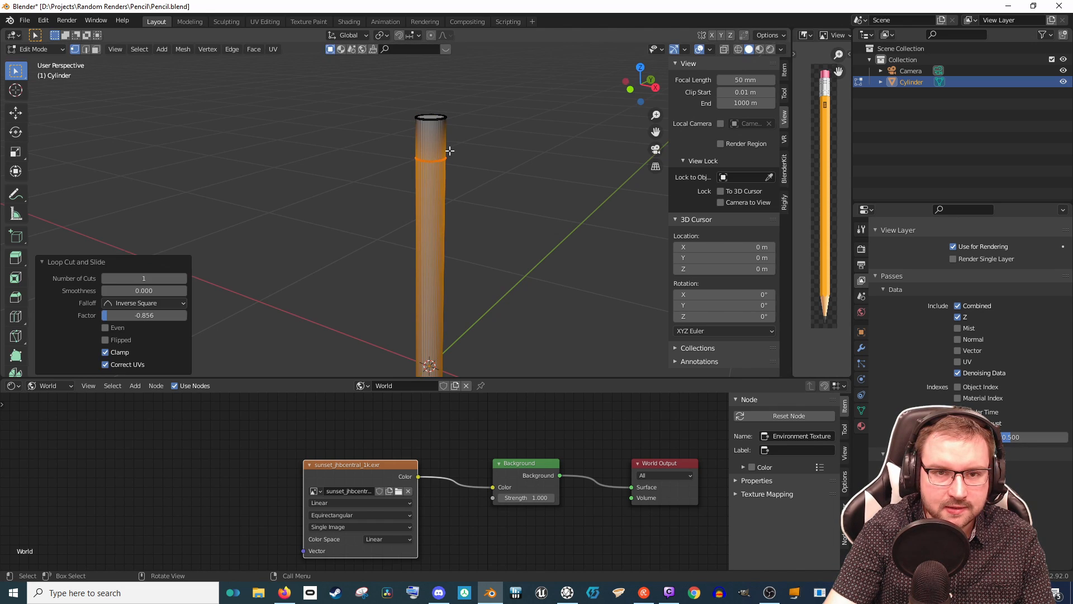
# Step: Bevel the new edge loop below the cylinder's upper end with one segment, about 0.0016 m wide
pyautogui.scroll(2, 454, 142)
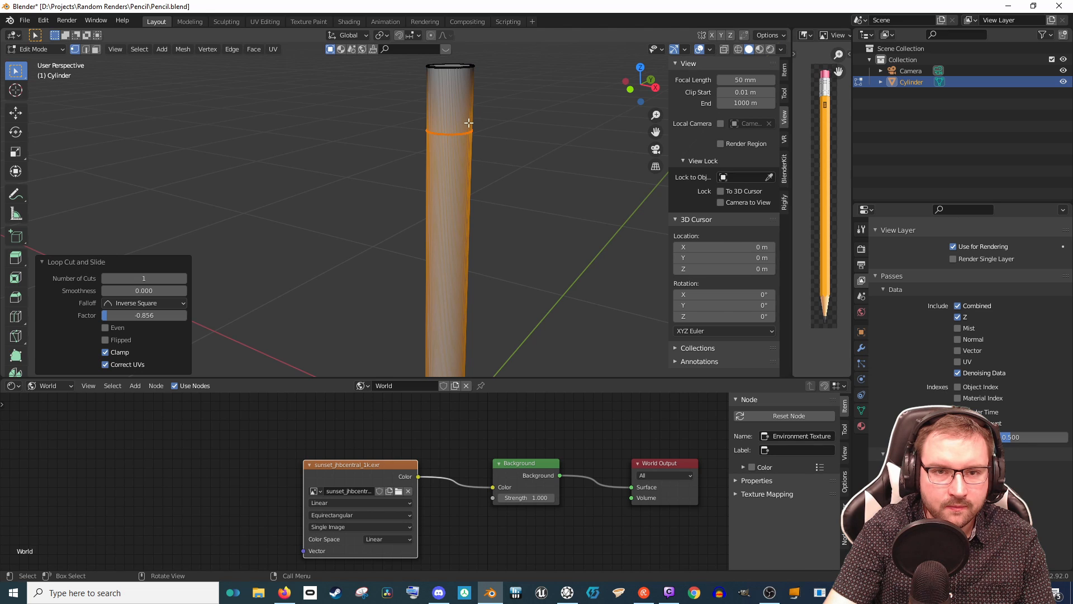
pyautogui.scroll(2, 492, 122)
pyautogui.scroll(1, 459, 173)
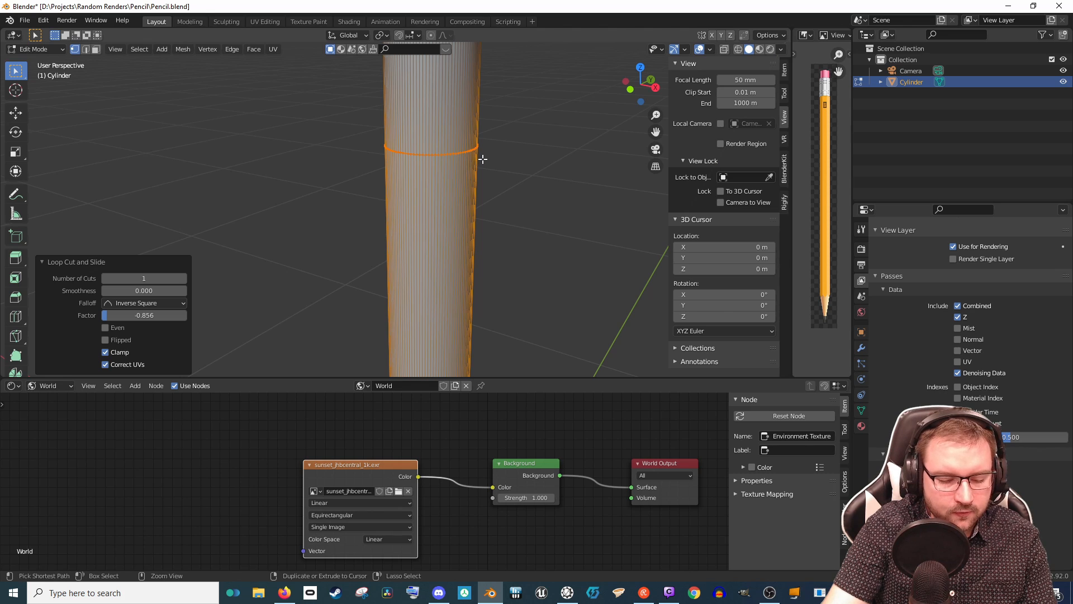
pyautogui.hotkey('ctrl', 'b')
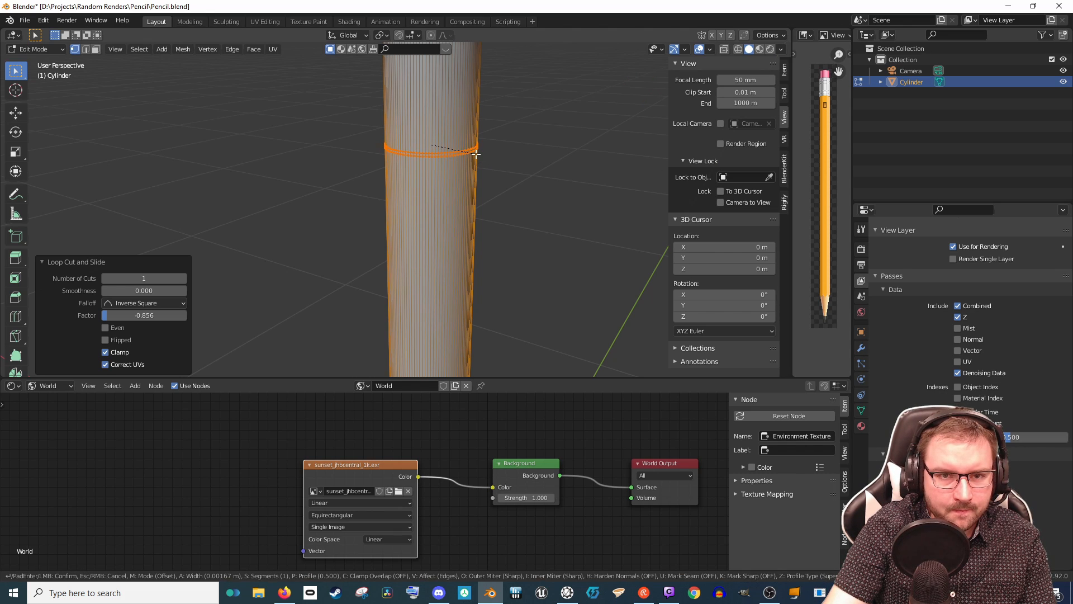
pyautogui.click(475, 156)
pyautogui.scroll(-4, 431, 191)
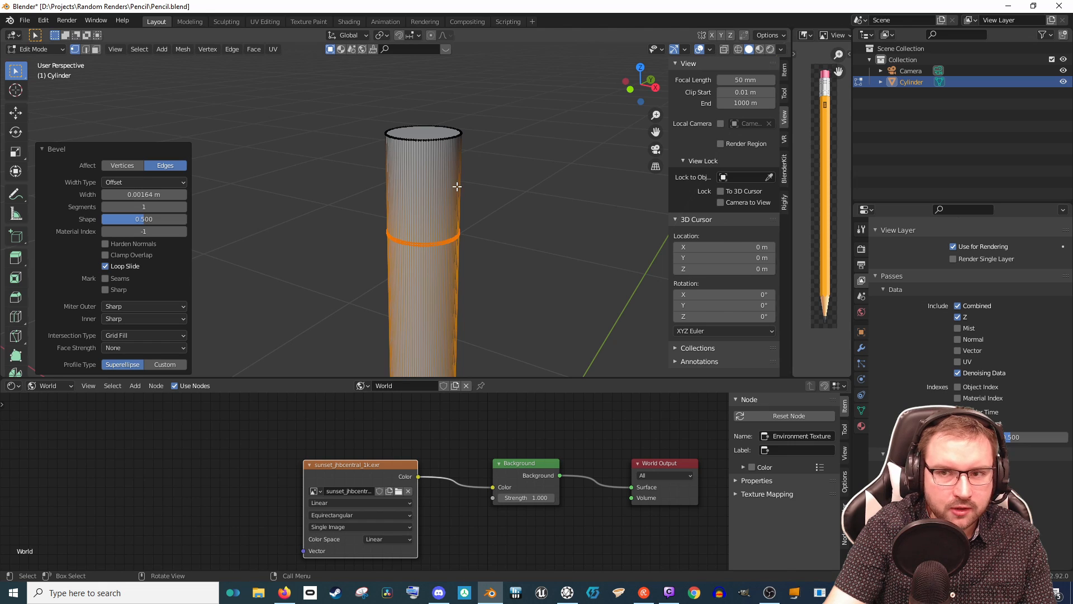
# Step: Select the cylinder's top rim edge loop and bevel it about 0.005 m with one segment
pyautogui.keyDown('alt'); pyautogui.click(443, 143); pyautogui.keyUp('alt')
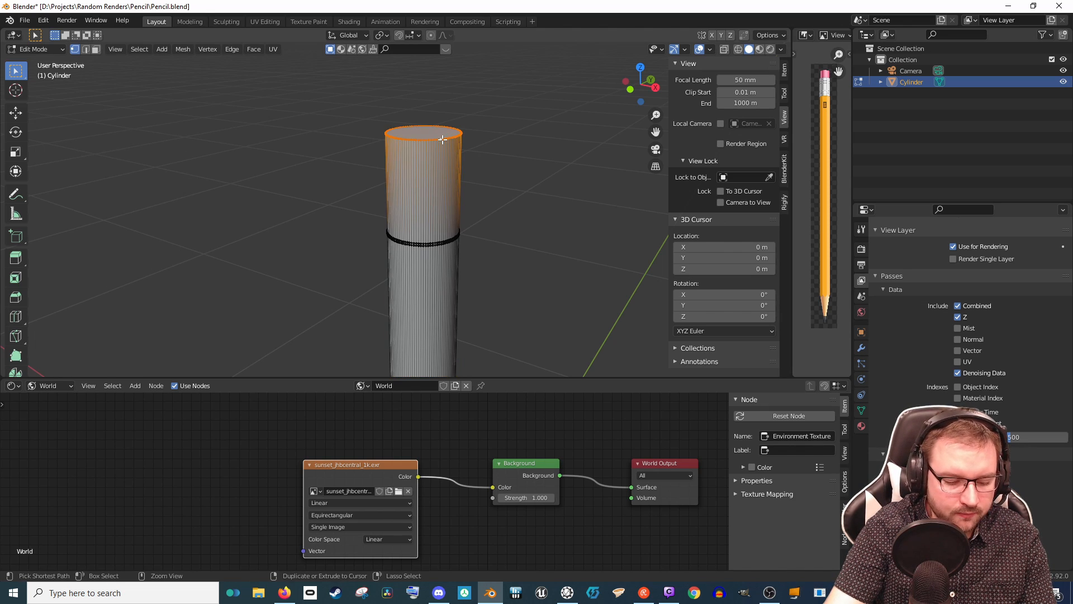
pyautogui.hotkey('ctrl', 'b')
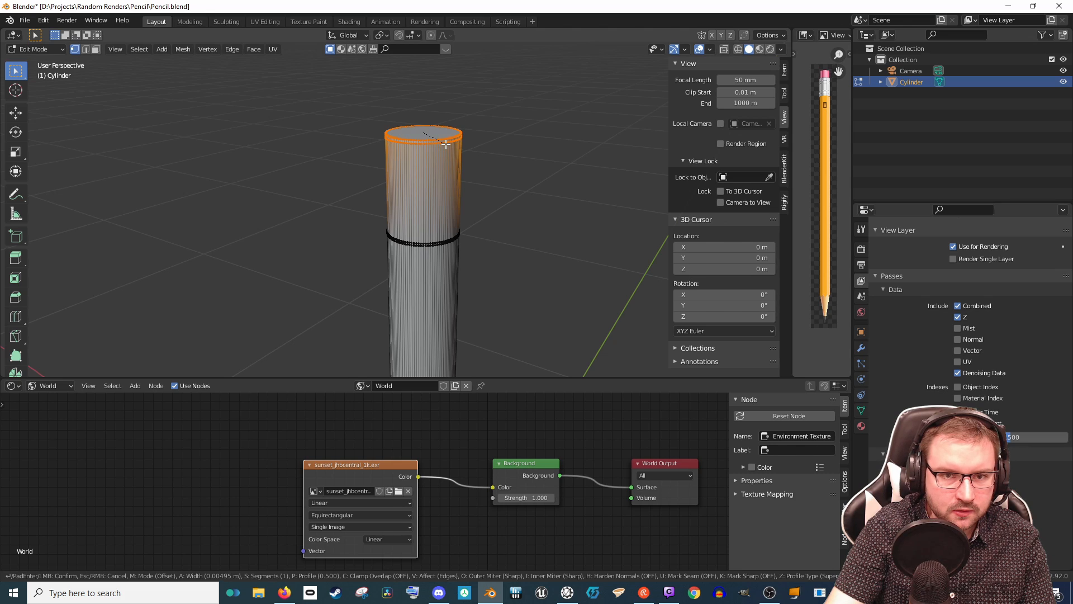
pyautogui.click(445, 144)
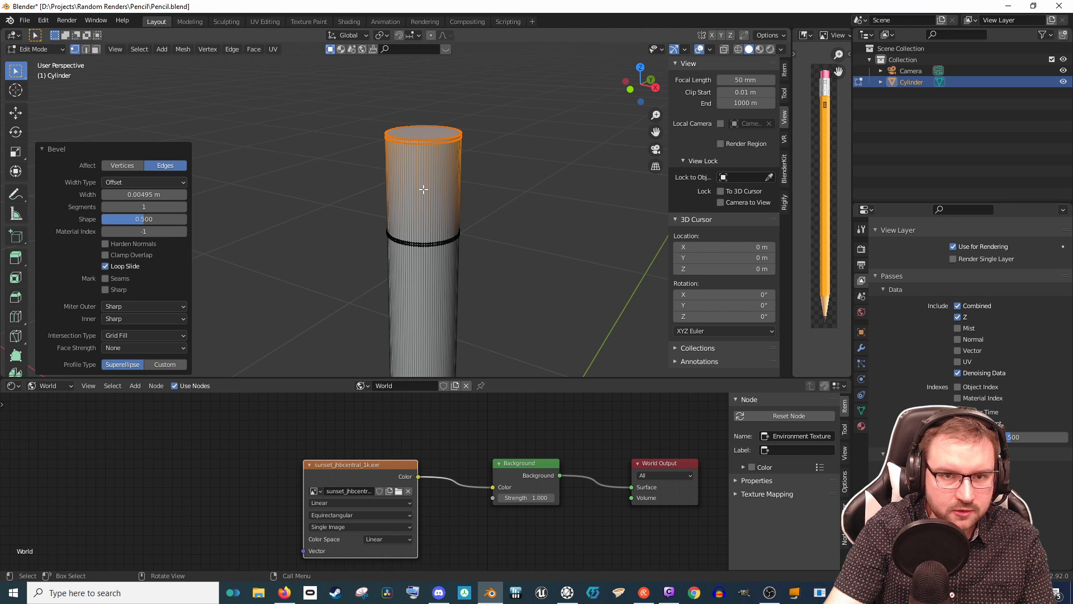
# Step: In face selection with X-Ray on, select the upper section's side faces between the two bevels and scale them up to about 1.024
pyautogui.press('3')
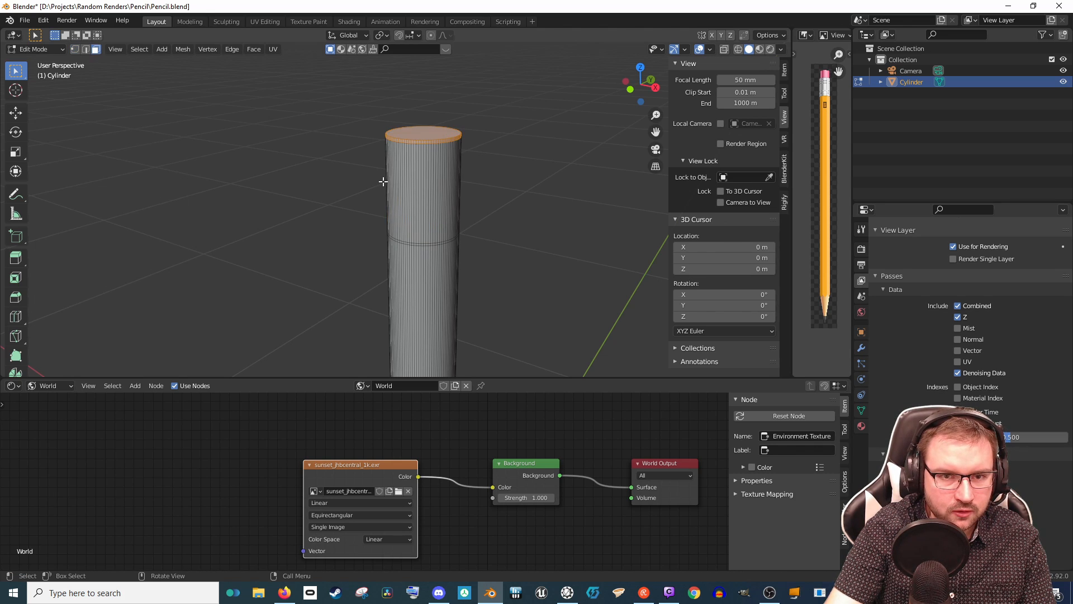
pyautogui.click(723, 49)
pyautogui.moveTo(447, 184); pyautogui.dragTo(457, 168, button='middle')
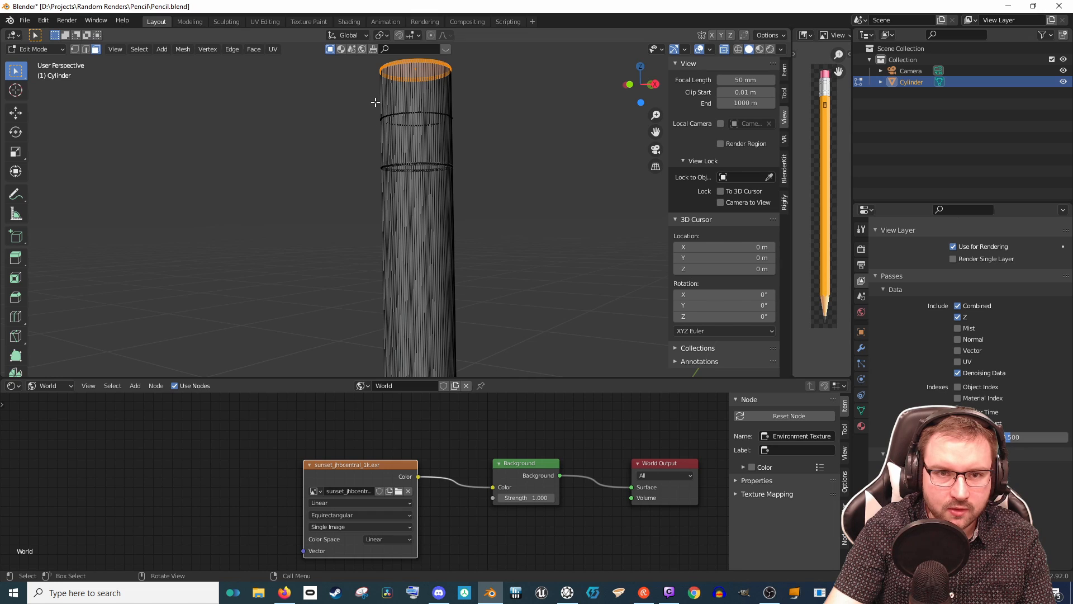
pyautogui.moveTo(375, 102); pyautogui.dragTo(503, 143)
pyautogui.moveTo(503, 144); pyautogui.dragTo(478, 162, button='middle')
pyautogui.scroll(3, 481, 166)
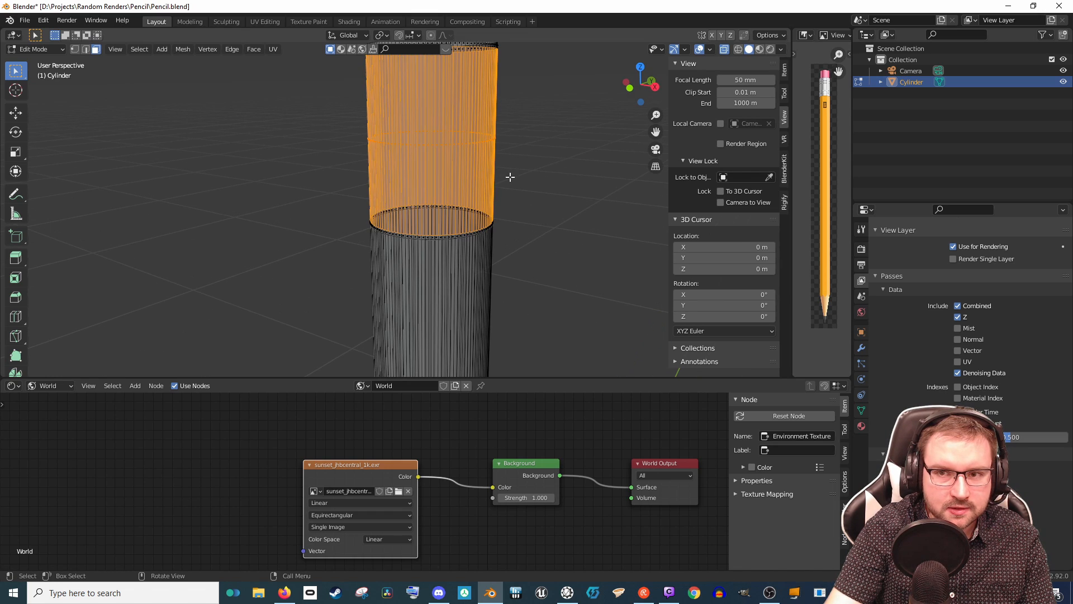
pyautogui.press('s')
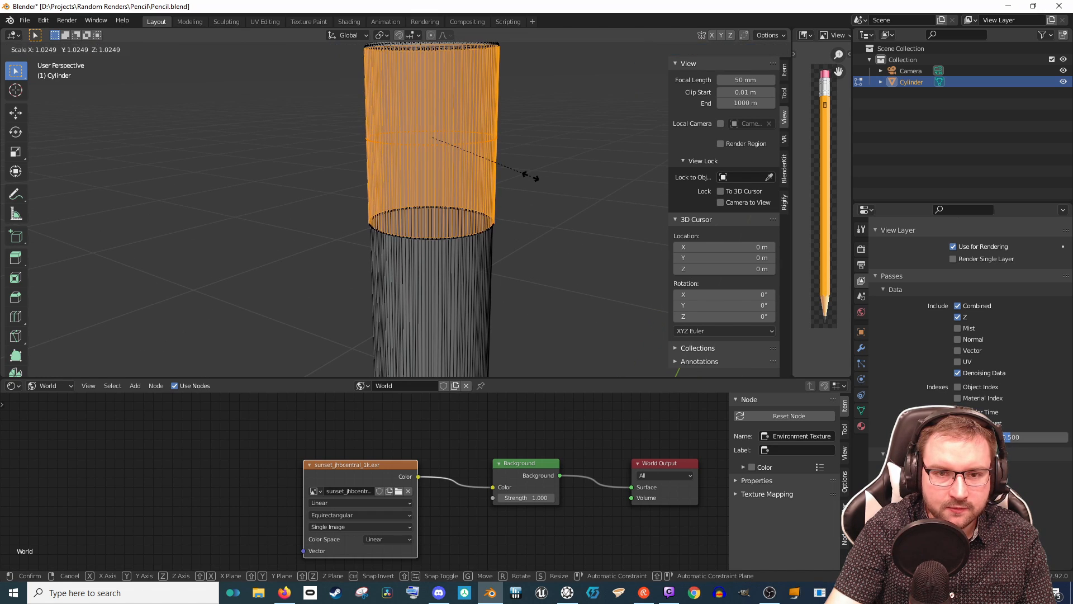
pyautogui.click(528, 177)
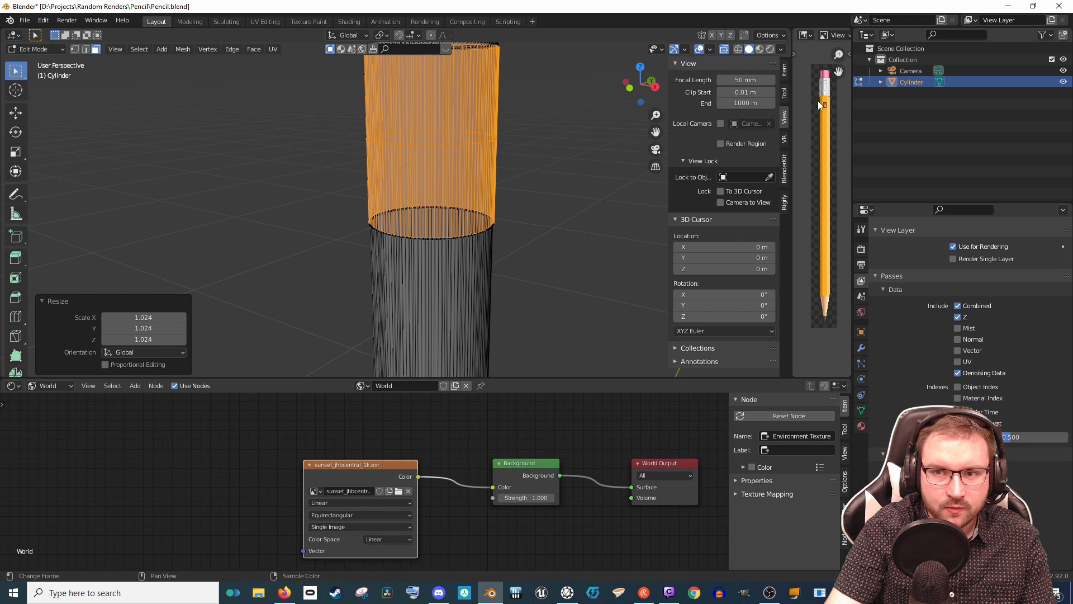
# Step: Enlarge the pencil reference image on its eraser and ferrule end and widen the image editor to show it fully
pyautogui.scroll(4, 827, 105)
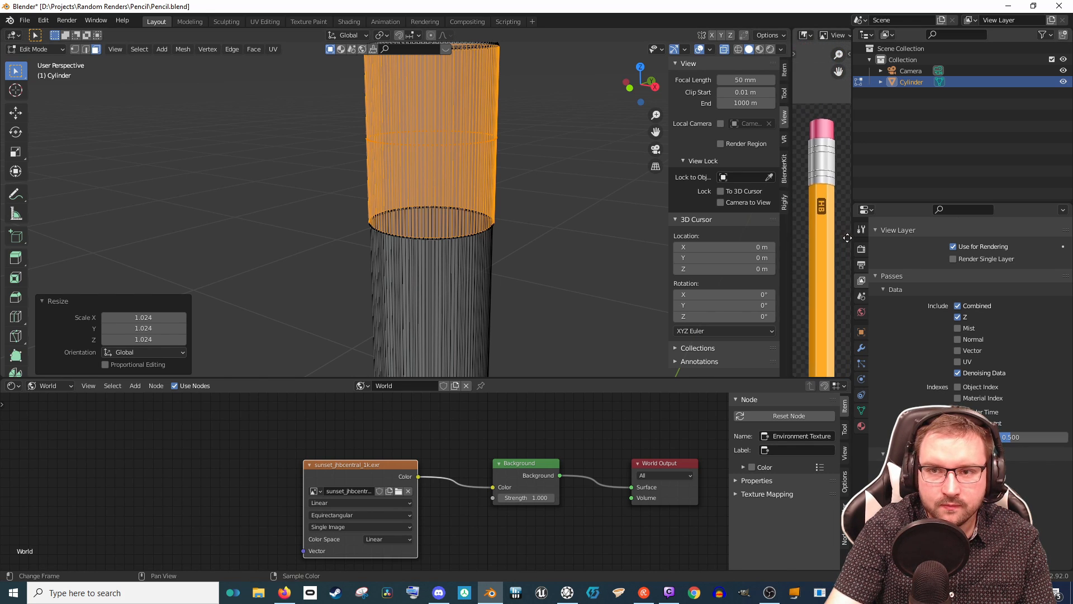
pyautogui.scroll(4, 819, 185)
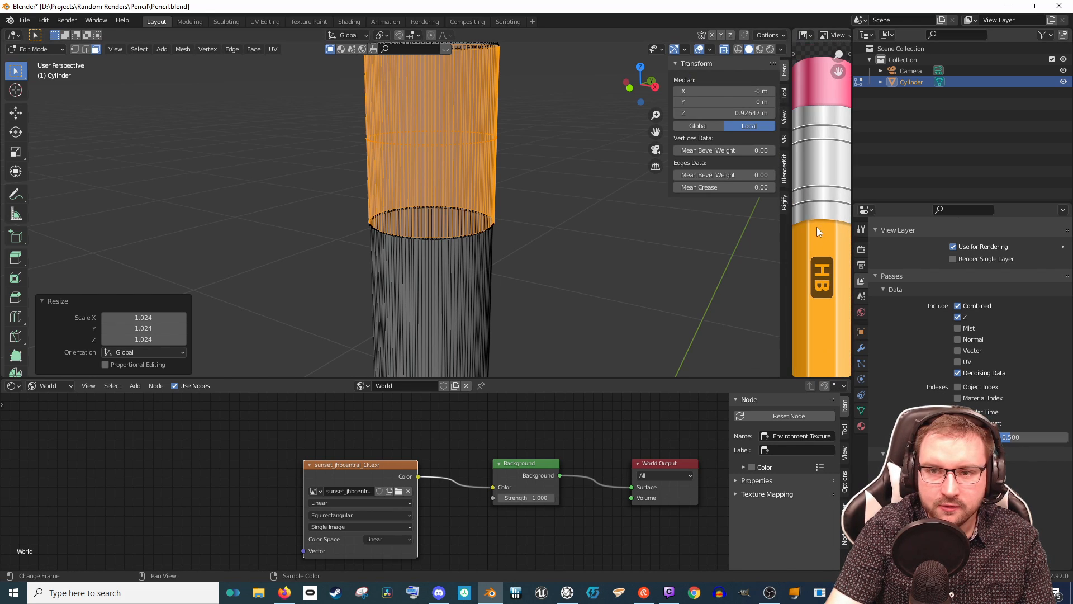
pyautogui.moveTo(791, 195); pyautogui.dragTo(747, 201)
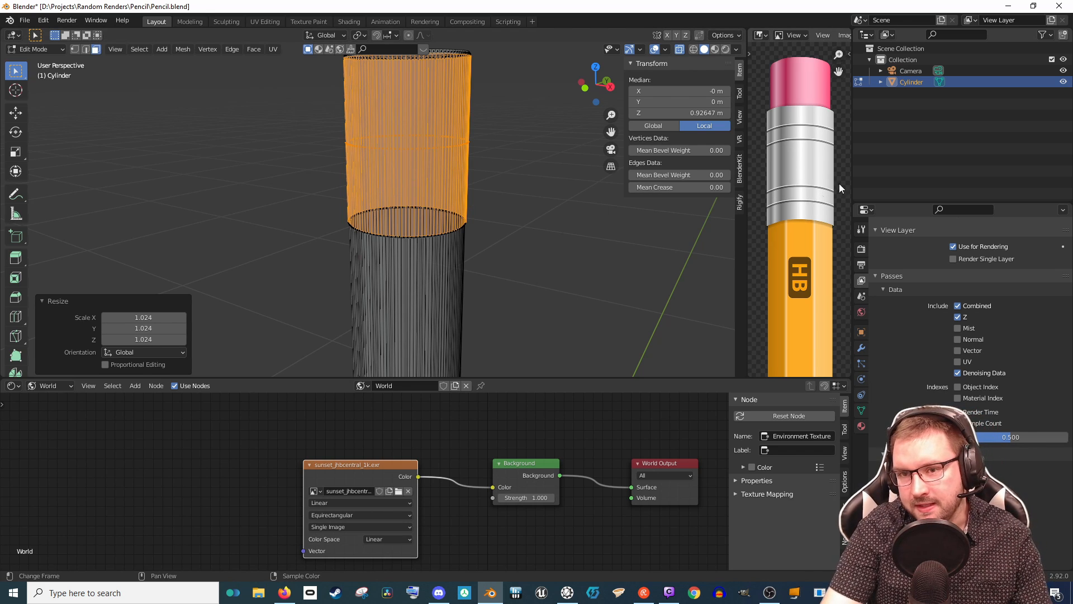
# Step: Add nine evenly spaced loop cuts around the enlarged upper section without sliding them
pyautogui.keyDown('shift'); pyautogui.scroll(3, 464, 203); pyautogui.keyUp('shift')
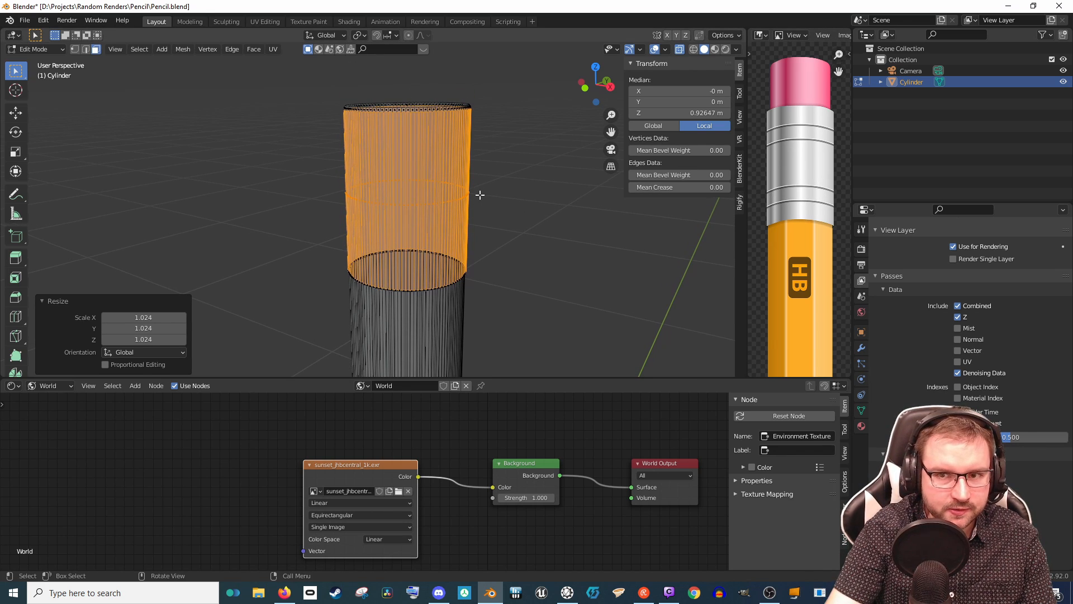
pyautogui.hotkey('ctrl', 'r')
pyautogui.scroll(3, 440, 203)
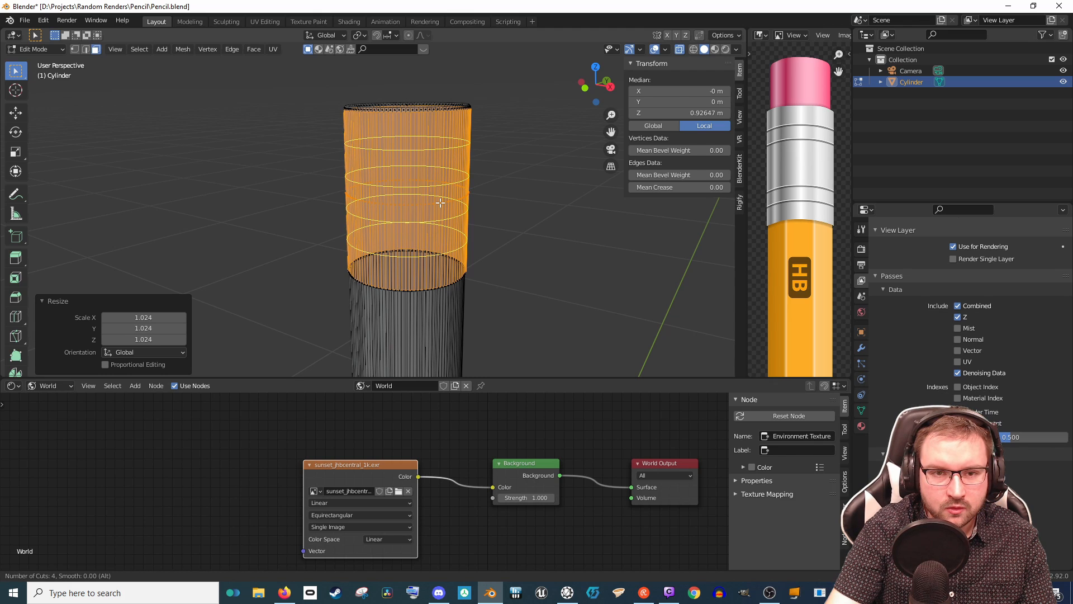
pyautogui.scroll(5, 441, 203)
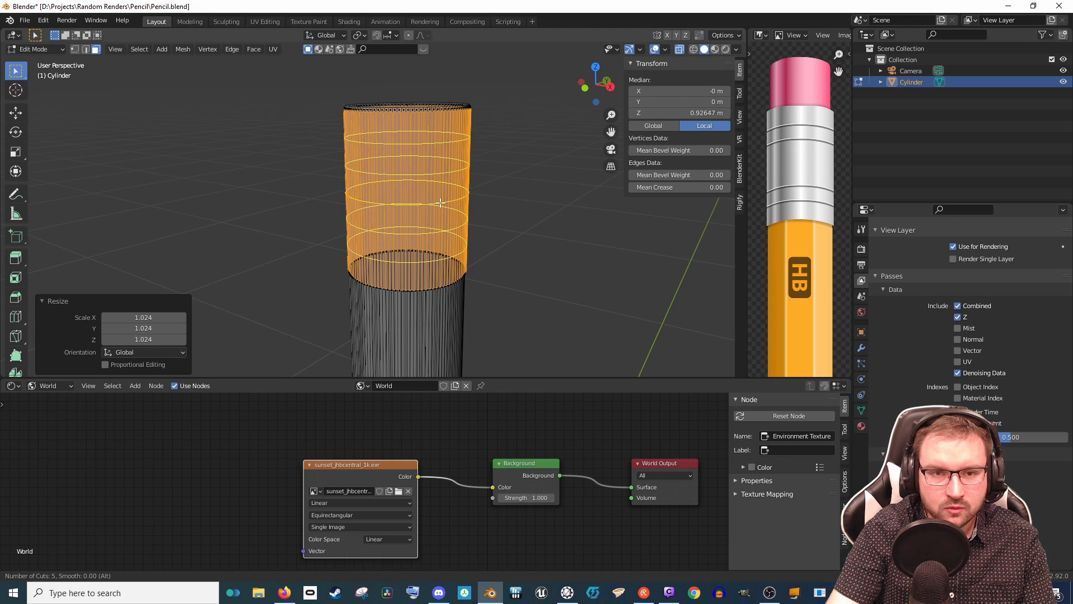
pyautogui.click(441, 203)
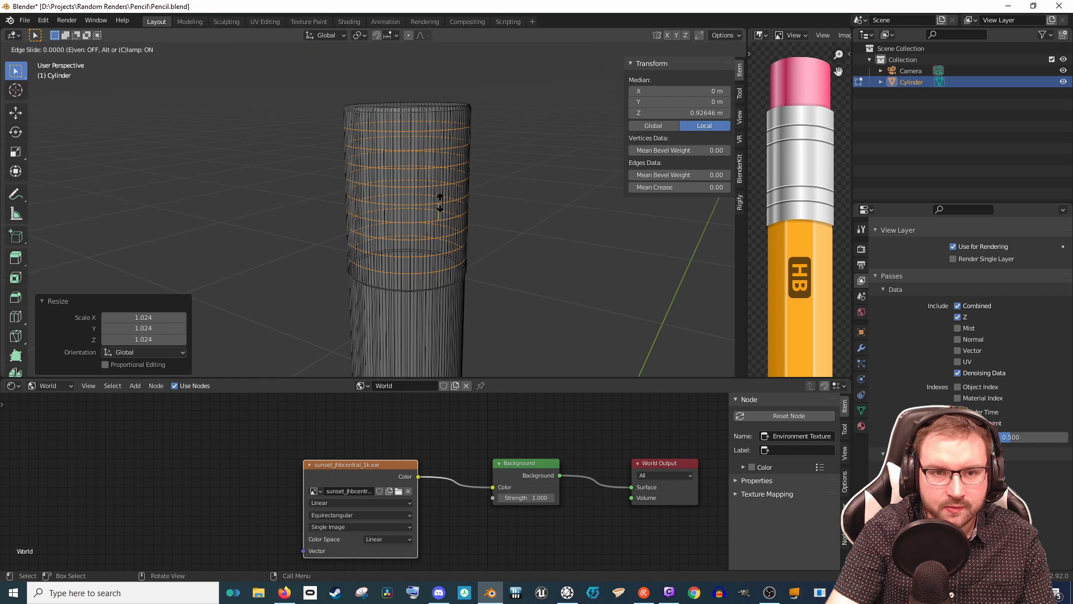
pyautogui.rightClick(440, 203)
# Step: In right orthographic view, box-select four separate bands around the upper section, two in its upper half and two in its lower half
pyautogui.moveTo(389, 155); pyautogui.dragTo(435, 142, button='middle')
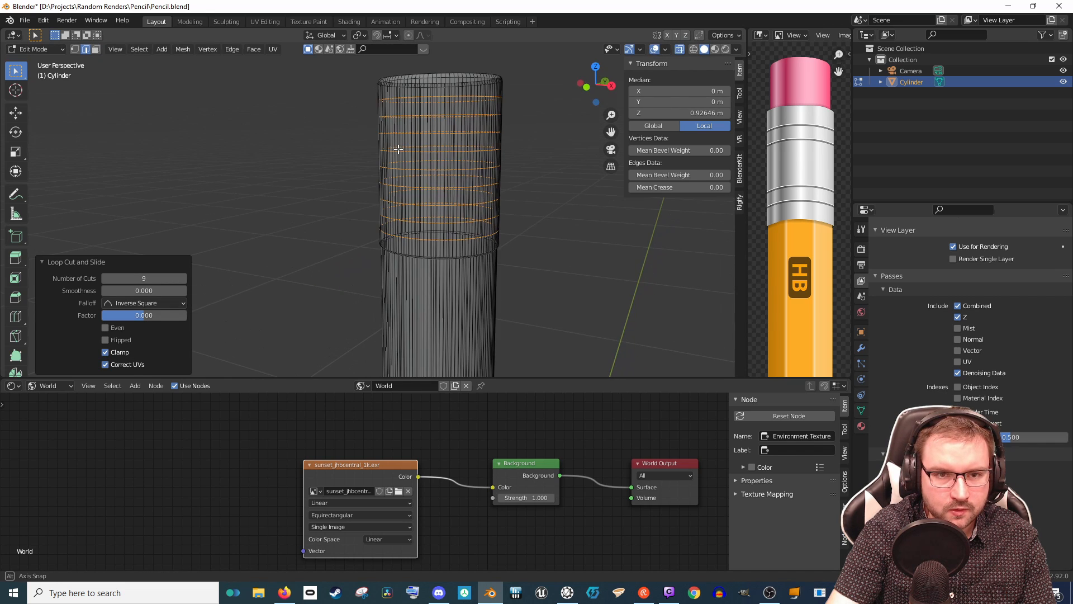
pyautogui.press('KP_3')
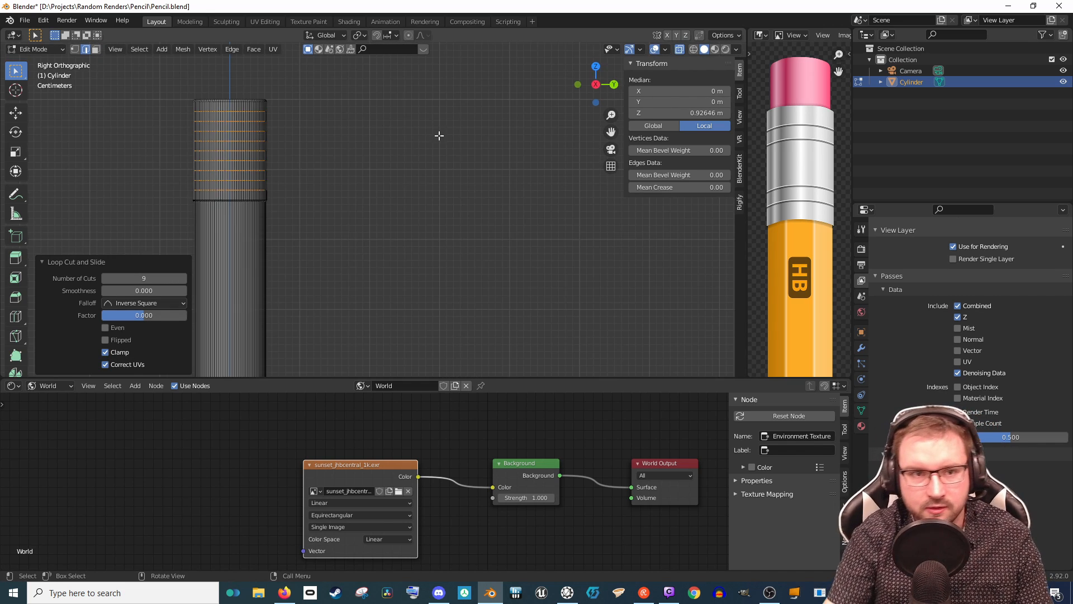
pyautogui.keyDown('shift'); pyautogui.moveTo(283, 127); pyautogui.dragTo(445, 210, button='middle'); pyautogui.keyUp('shift')
pyautogui.scroll(3, 526, 173)
pyautogui.keyDown('shift'); pyautogui.moveTo(527, 173); pyautogui.dragTo(400, 283, button='middle'); pyautogui.keyUp('shift')
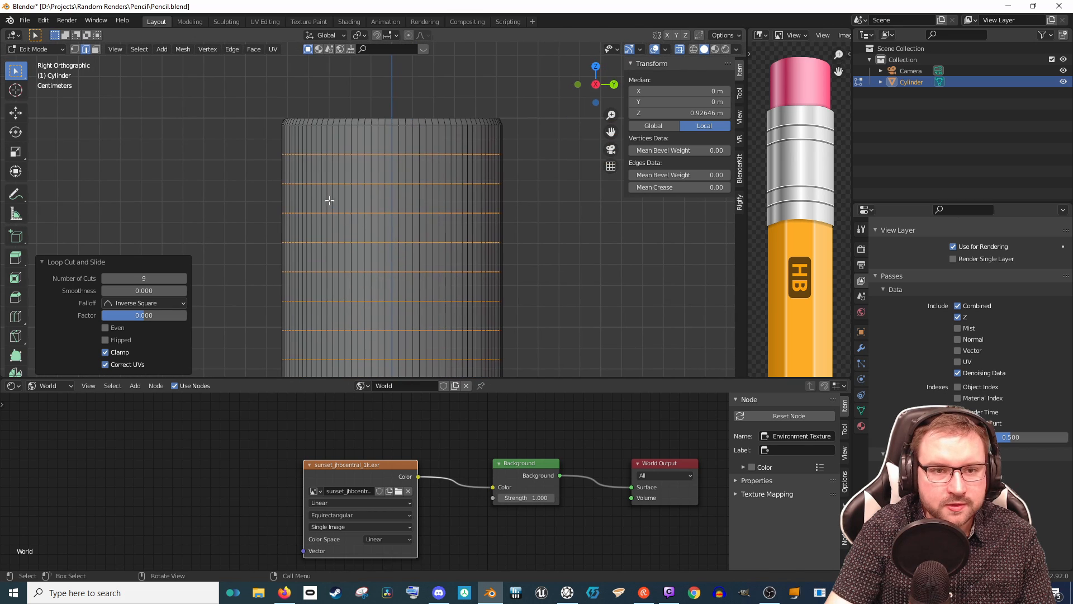
pyautogui.moveTo(246, 166); pyautogui.dragTo(559, 227)
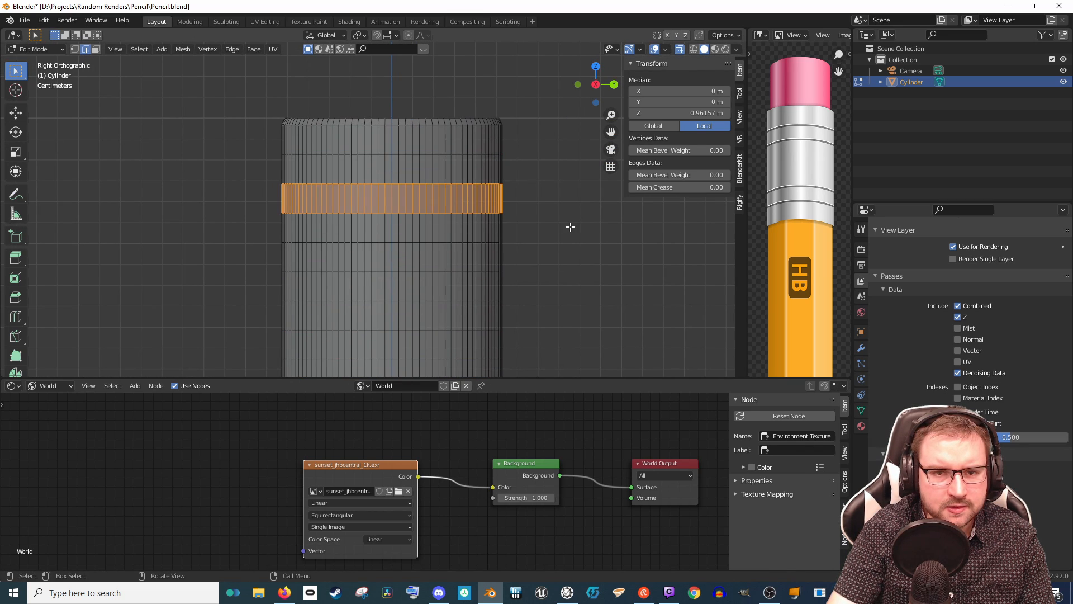
pyautogui.keyDown('shift'); pyautogui.moveTo(575, 245); pyautogui.dragTo(474, 209, button='middle'); pyautogui.keyUp('shift')
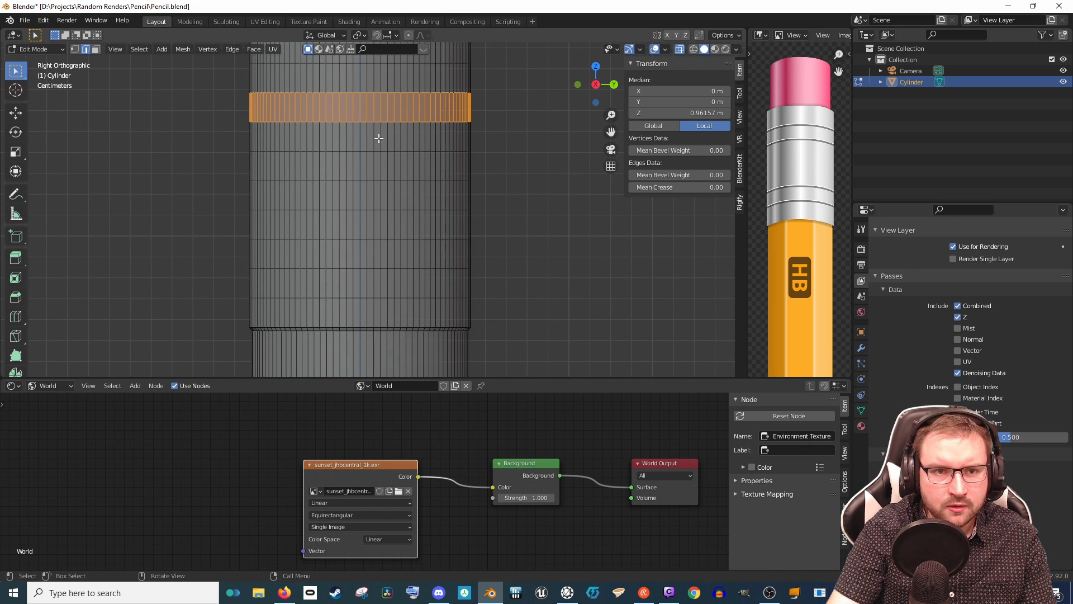
pyautogui.scroll(-2, 386, 132)
pyautogui.moveTo(265, 104); pyautogui.dragTo(487, 133)
pyautogui.keyDown('shift'); pyautogui.moveTo(271, 145); pyautogui.dragTo(484, 179); pyautogui.keyUp('shift')
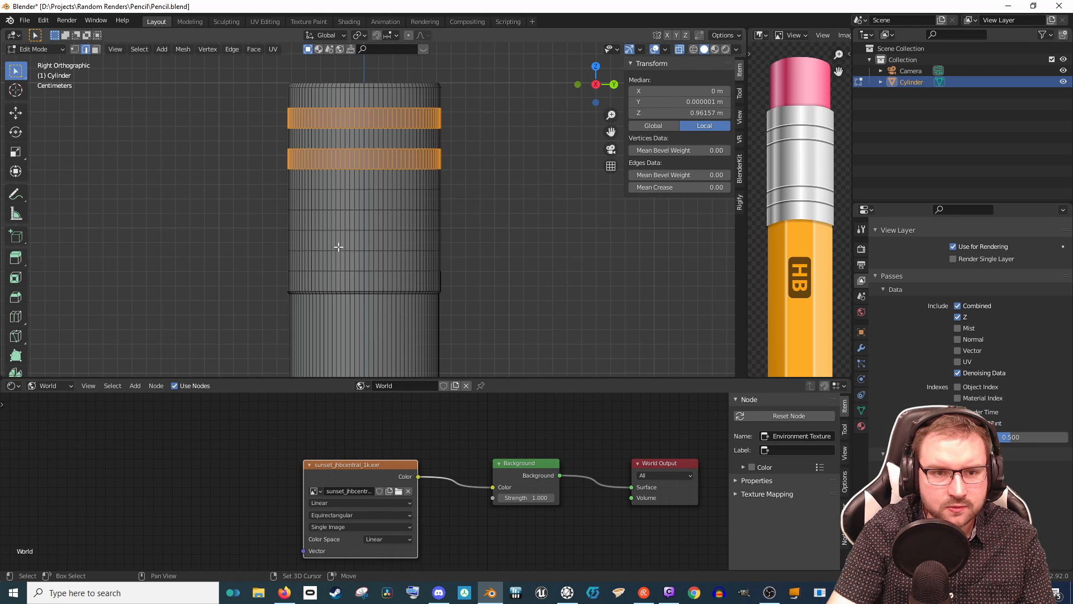
pyautogui.keyDown('shift'); pyautogui.moveTo(279, 206); pyautogui.dragTo(504, 242); pyautogui.keyUp('shift')
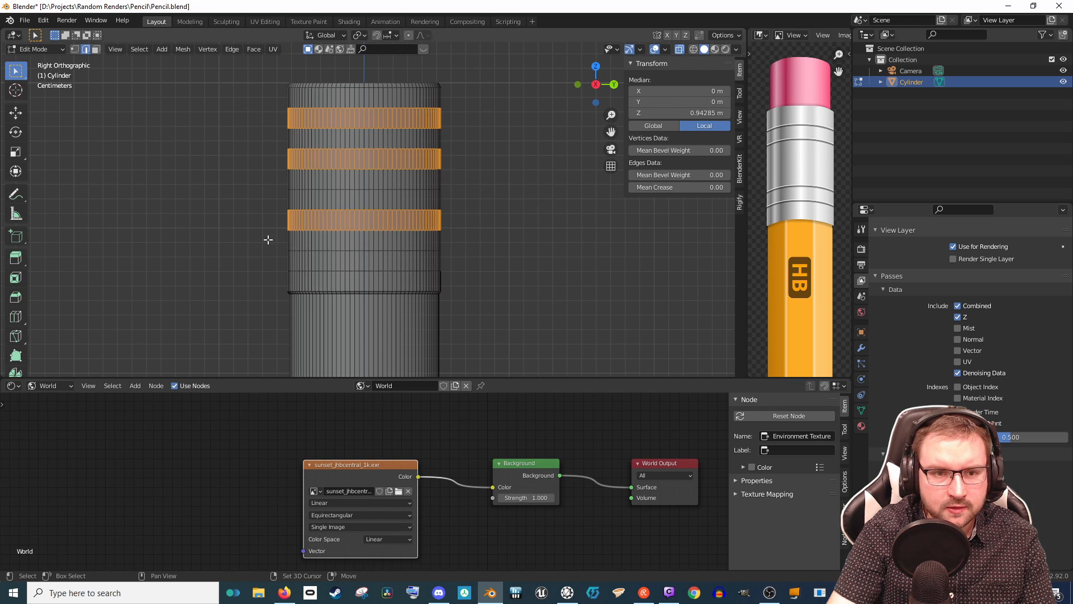
pyautogui.keyDown('shift'); pyautogui.moveTo(266, 237); pyautogui.dragTo(486, 290); pyautogui.keyUp('shift')
pyautogui.press('s')
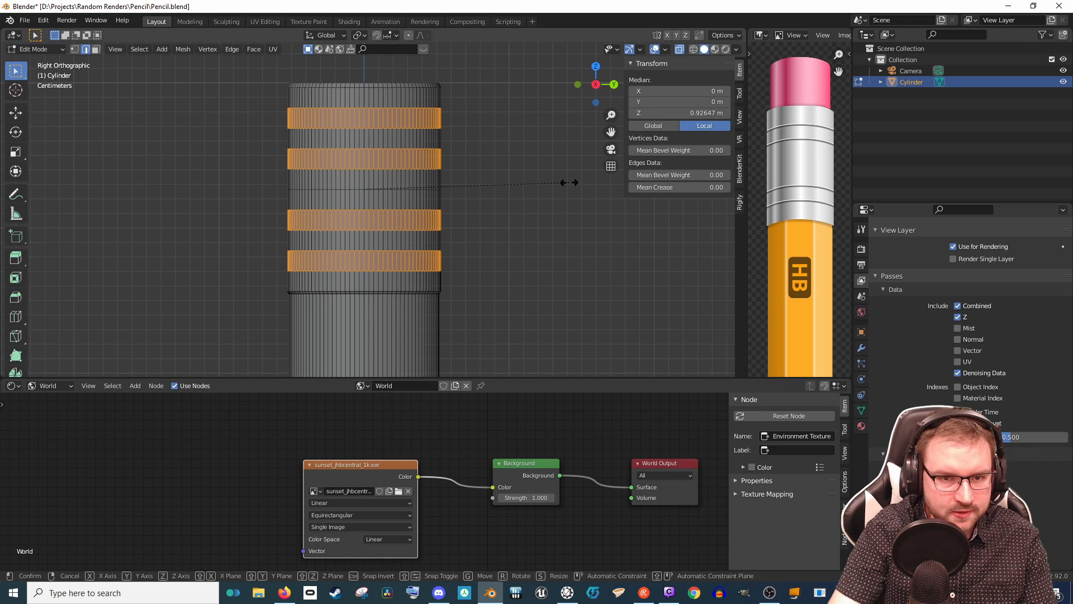
pyautogui.press('z')
pyautogui.rightClick(505, 194)
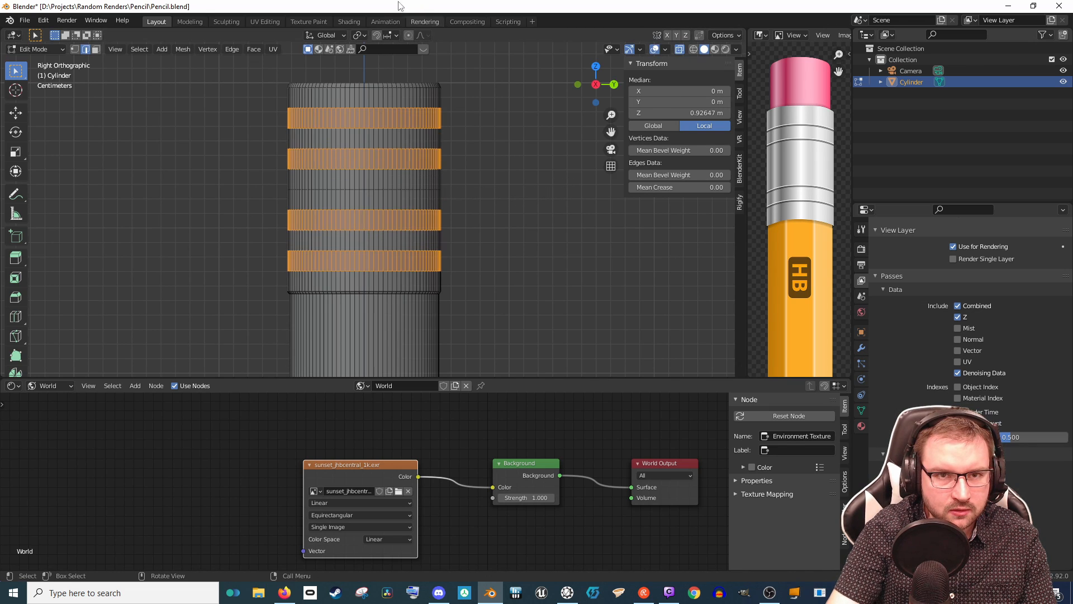
# Step: With Individual Origins as the pivot, scale the four selected bands along Z to about 0.35, and again to about 0.506
pyautogui.click(360, 35)
pyautogui.click(391, 73)
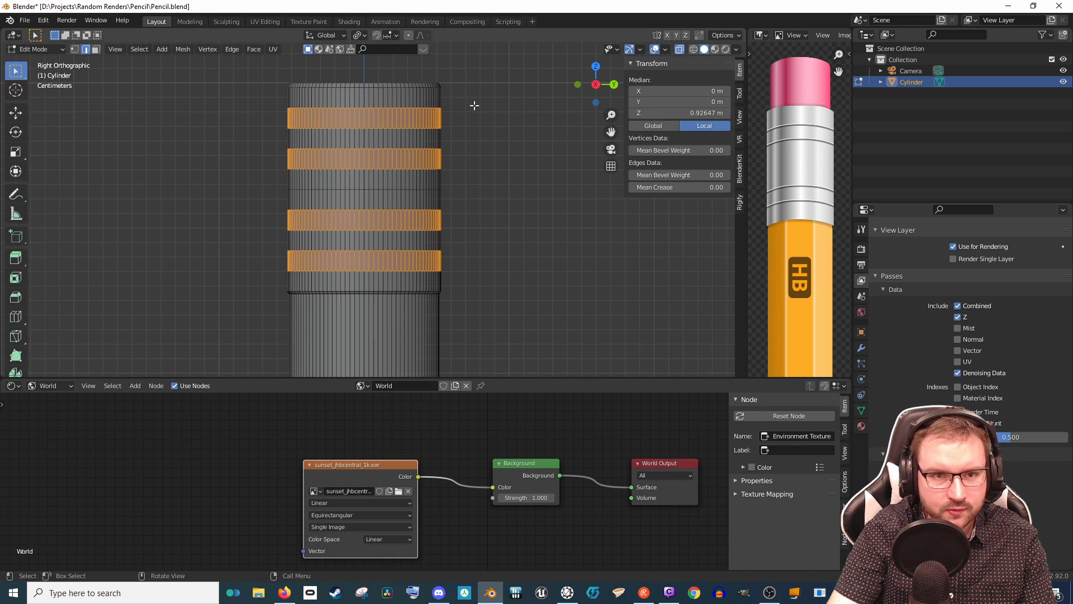
pyautogui.press('s')
pyautogui.press('z')
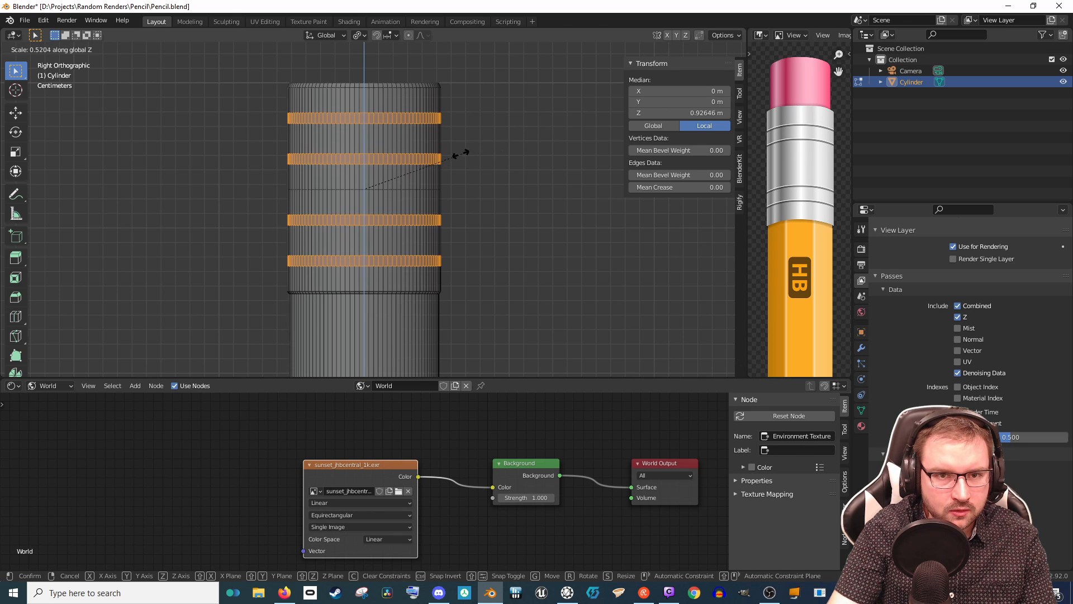
pyautogui.click(429, 163)
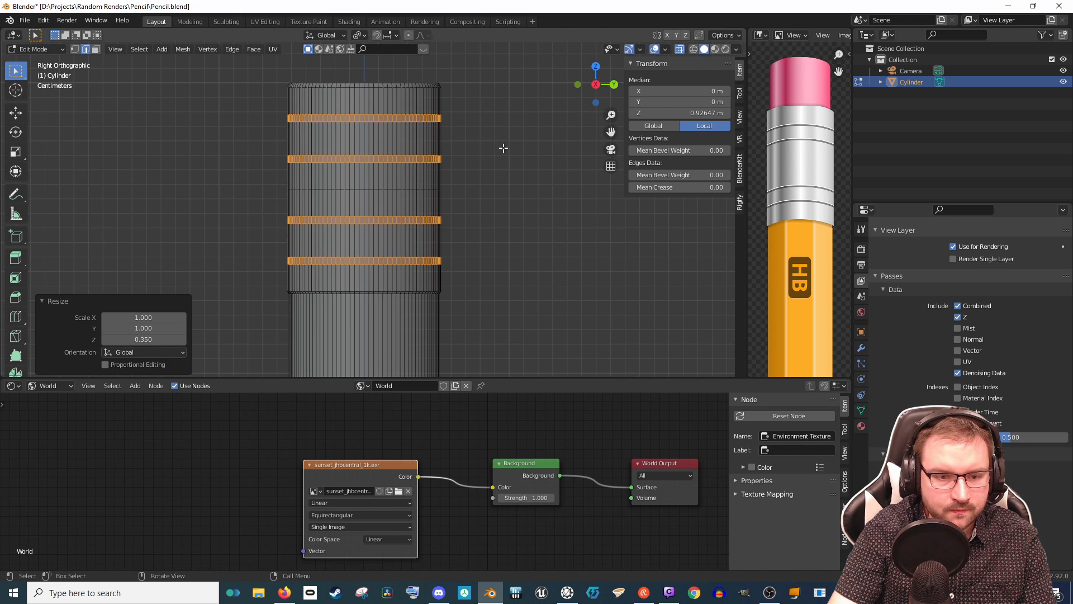
pyautogui.press('s')
pyautogui.press('z')
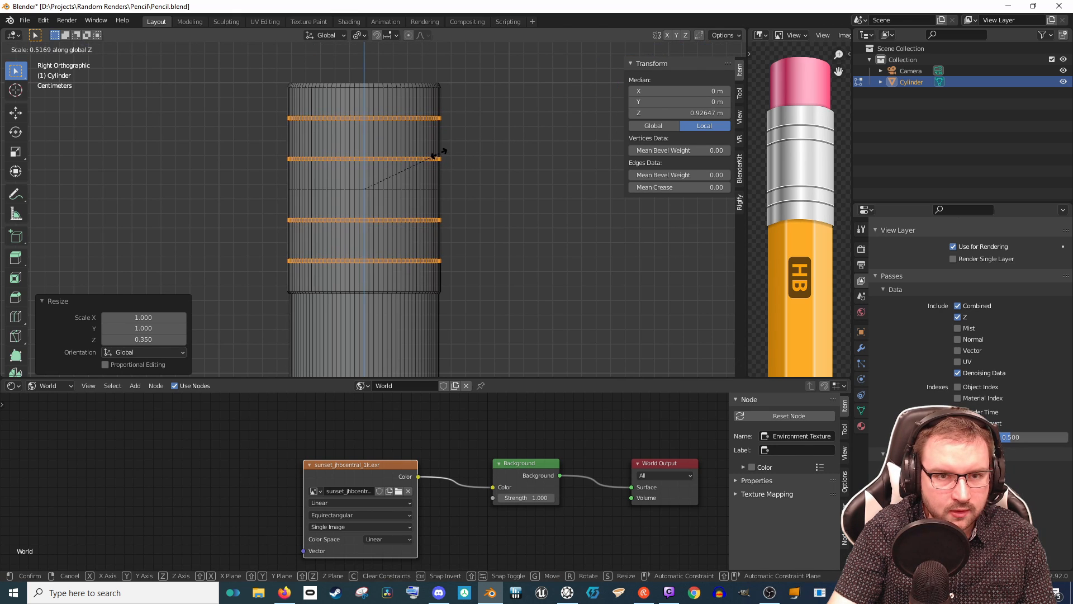
pyautogui.click(439, 152)
pyautogui.moveTo(444, 149); pyautogui.dragTo(443, 179, button='middle')
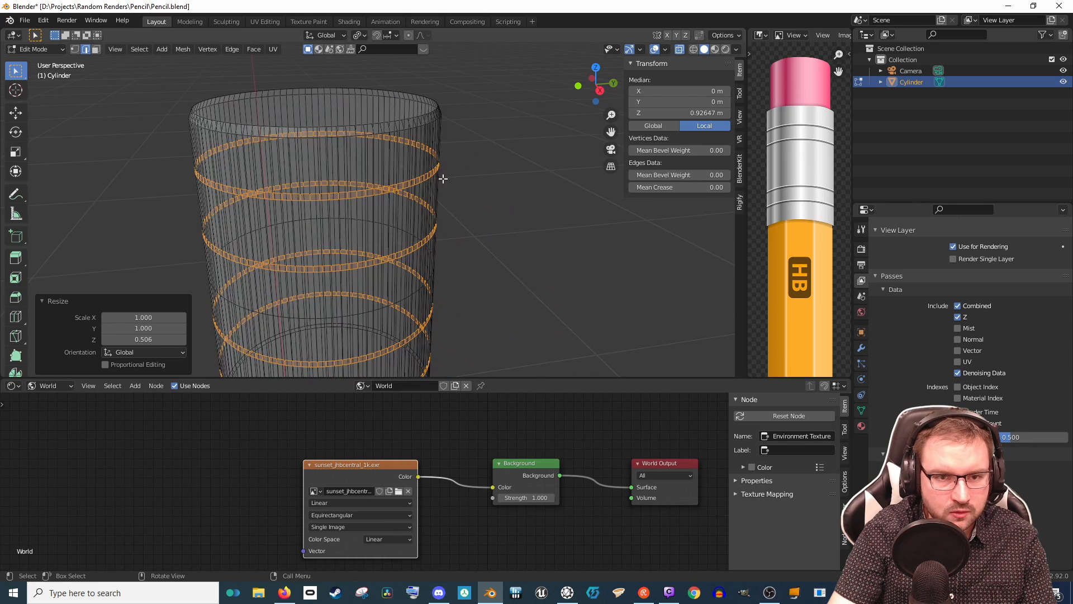
pyautogui.scroll(2, 443, 179)
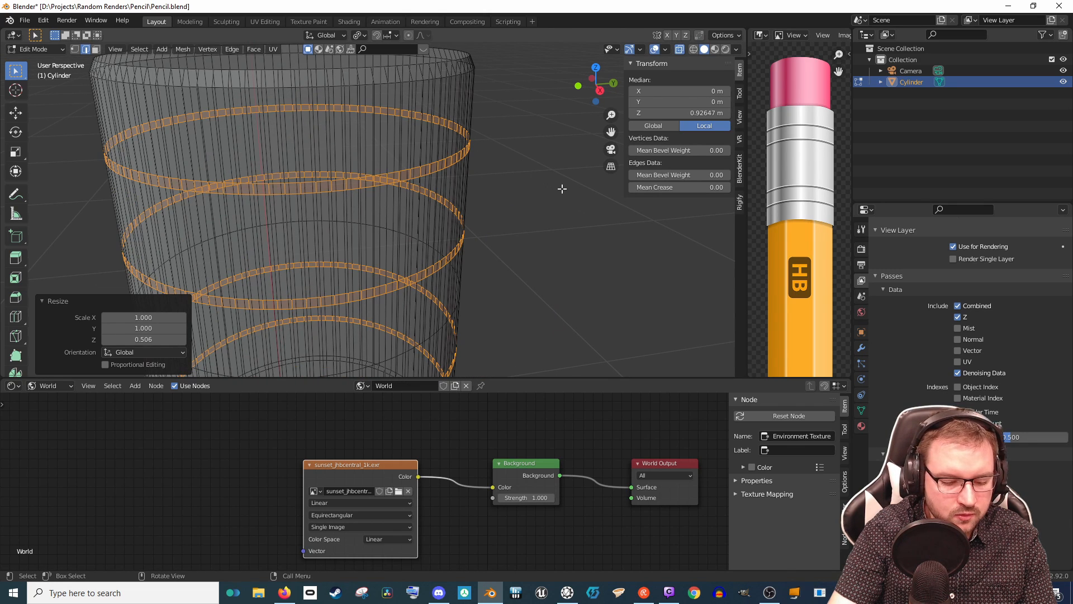
pyautogui.press('g')
pyautogui.press('z')
pyautogui.press('z')
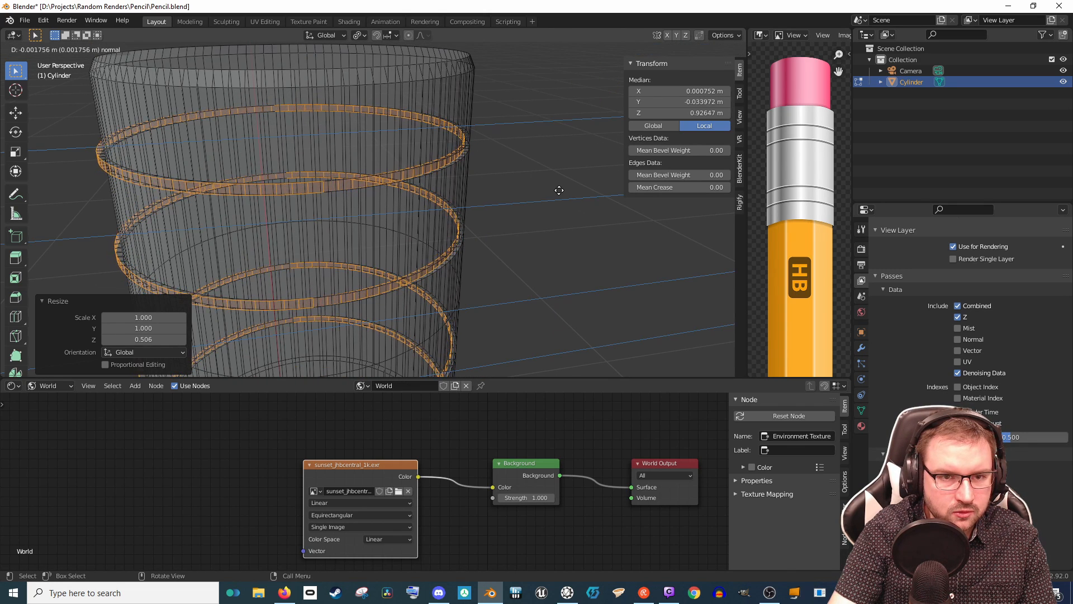
pyautogui.rightClick(563, 190)
pyautogui.hotkey('ctrl', 'z')
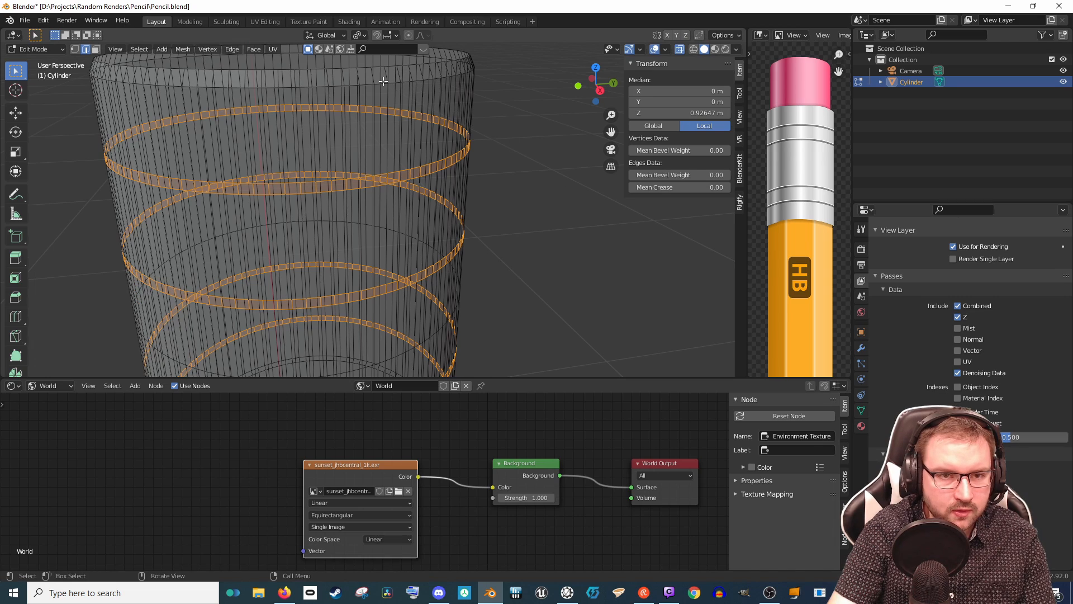
pyautogui.click(355, 36)
pyautogui.click(393, 86)
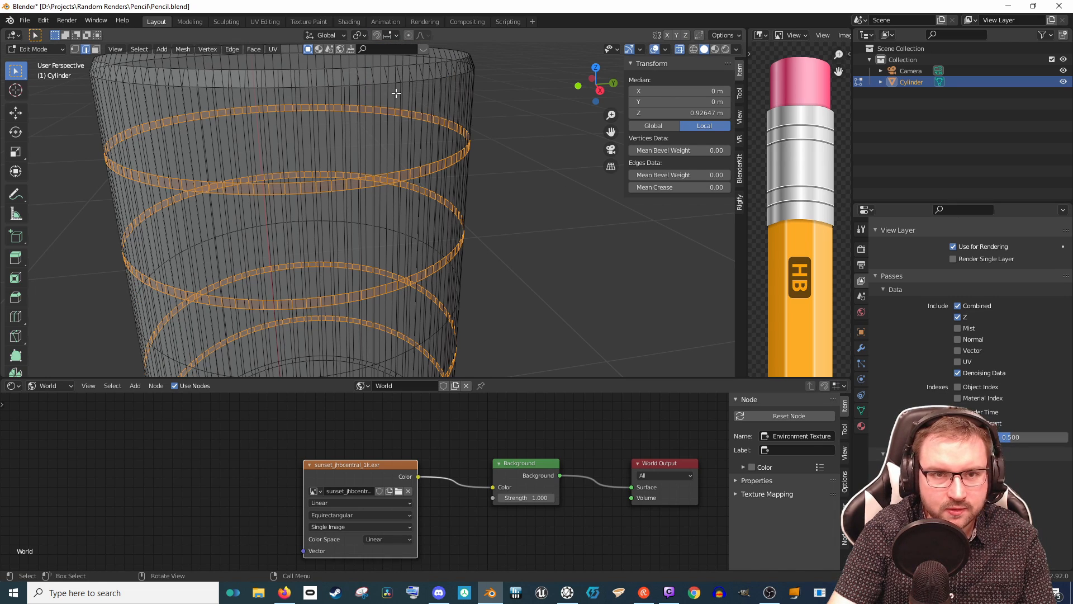
pyautogui.press('e')
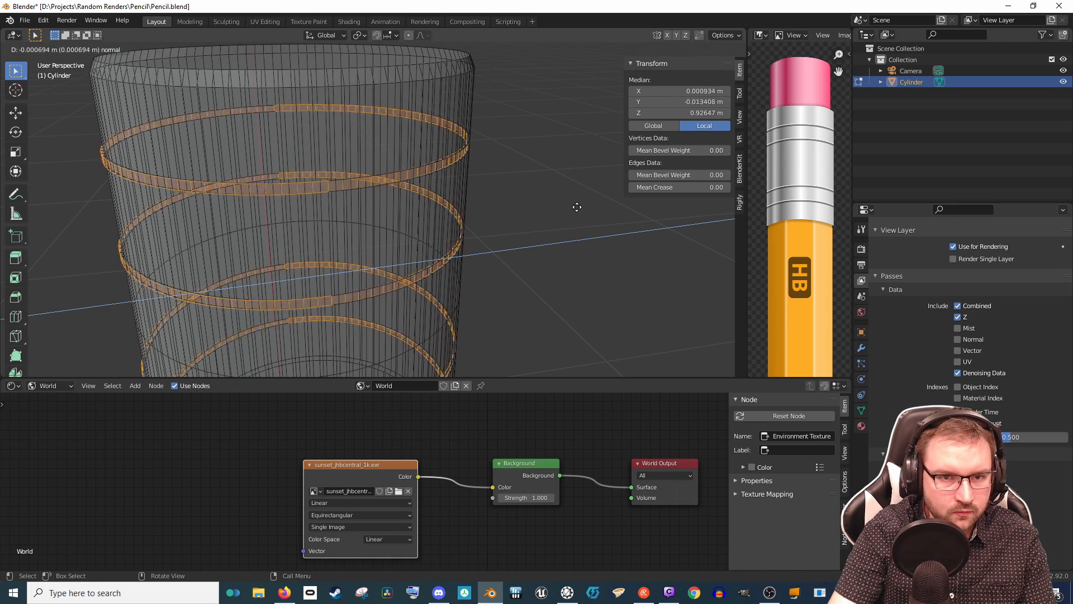
pyautogui.rightClick(564, 222)
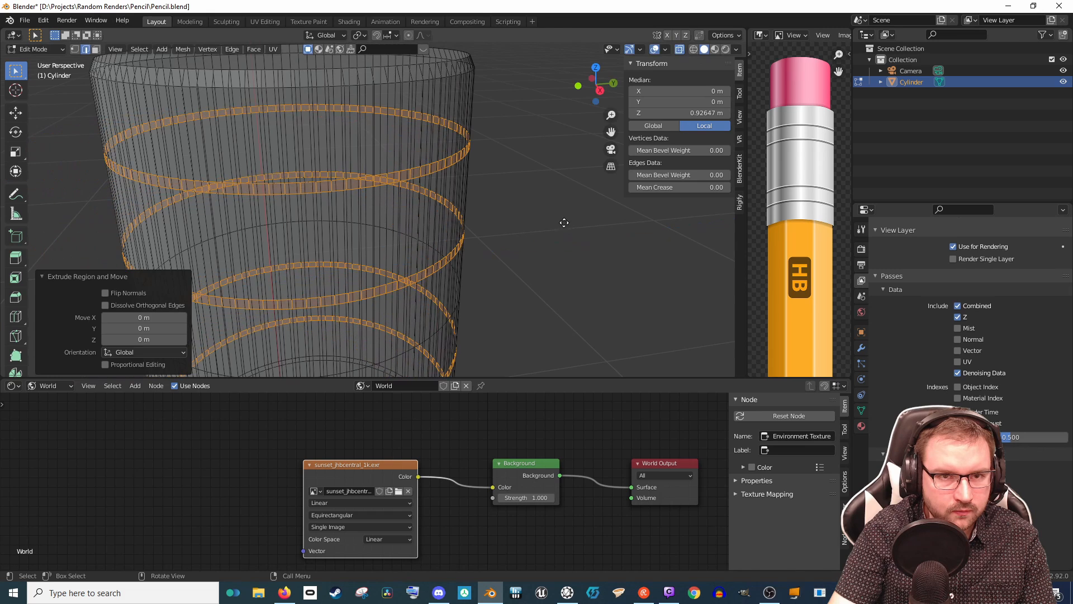
pyautogui.hotkey('ctrl', 'z')
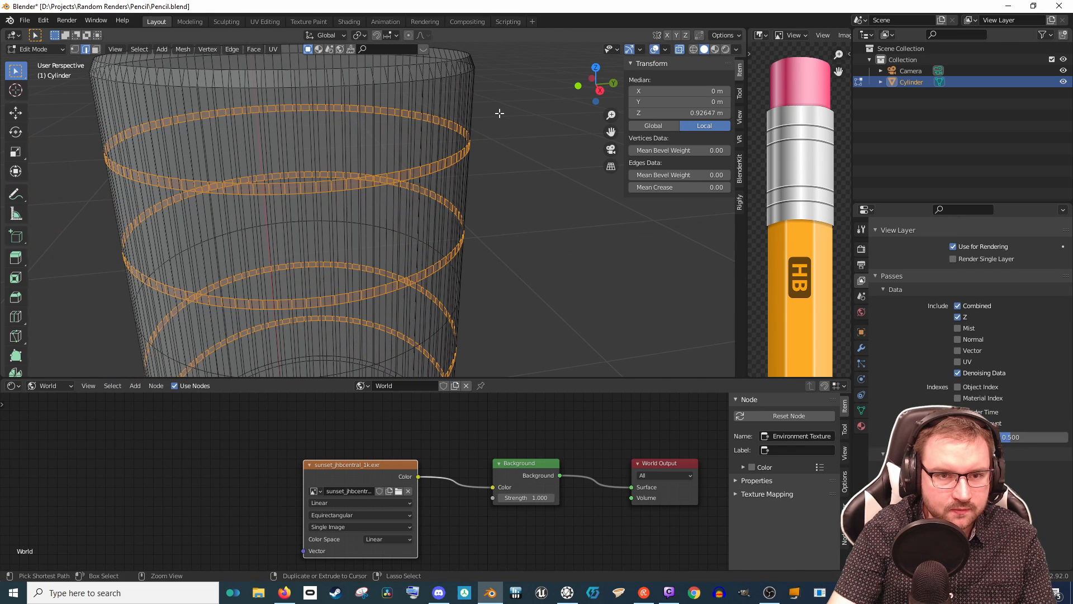
pyautogui.click(360, 36)
pyautogui.click(382, 52)
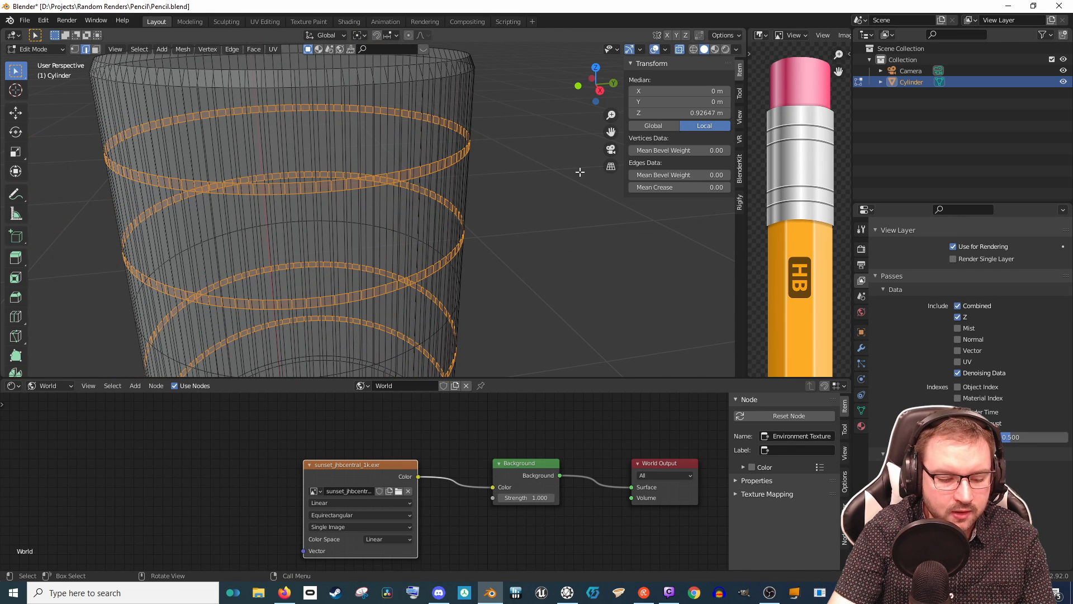
pyautogui.press('e')
pyautogui.rightClick(548, 173)
pyautogui.hotkey('ctrl', 'z')
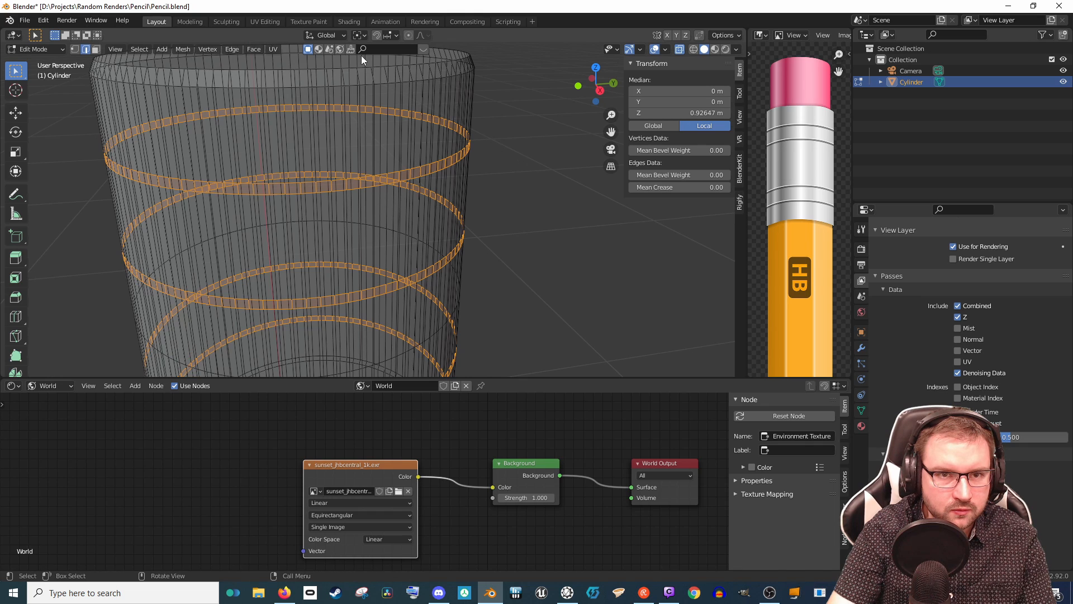
pyautogui.click(360, 35)
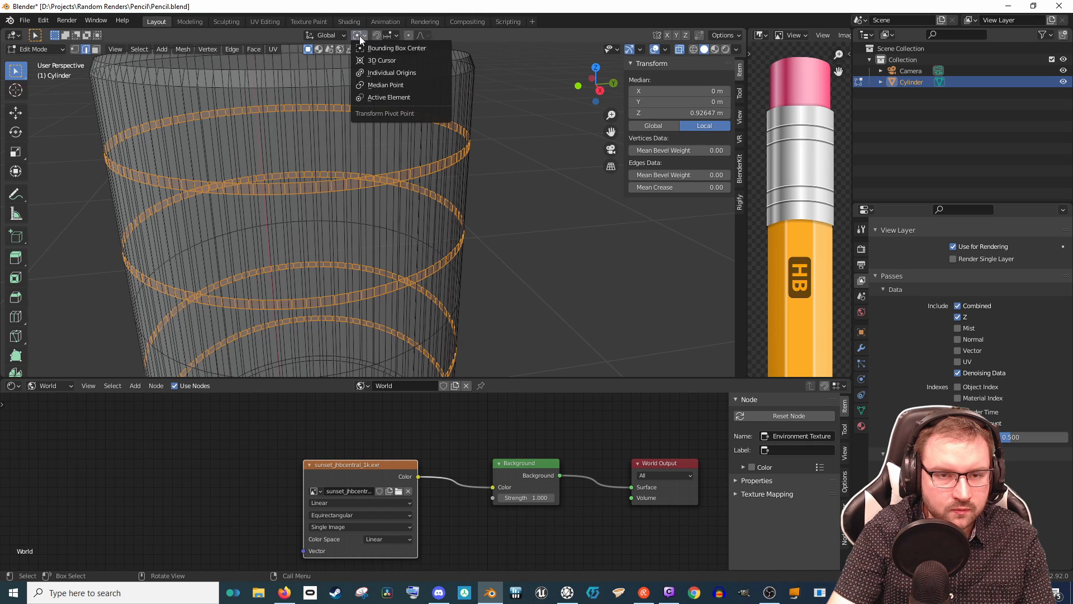
pyautogui.click(405, 73)
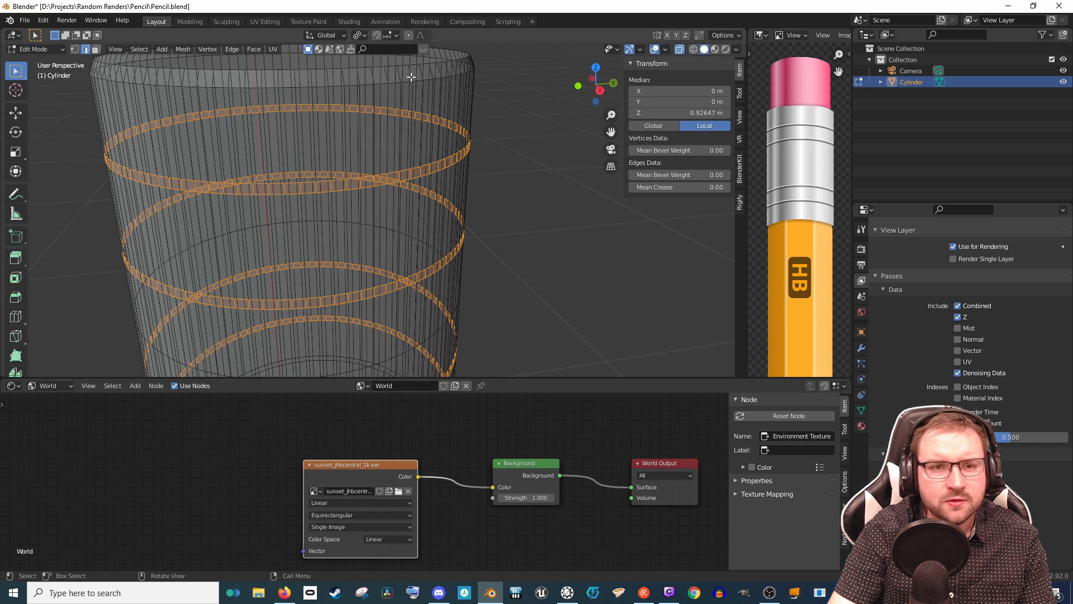
pyautogui.press('e')
pyautogui.rightClick(554, 173)
pyautogui.hotkey('ctrl', 'z')
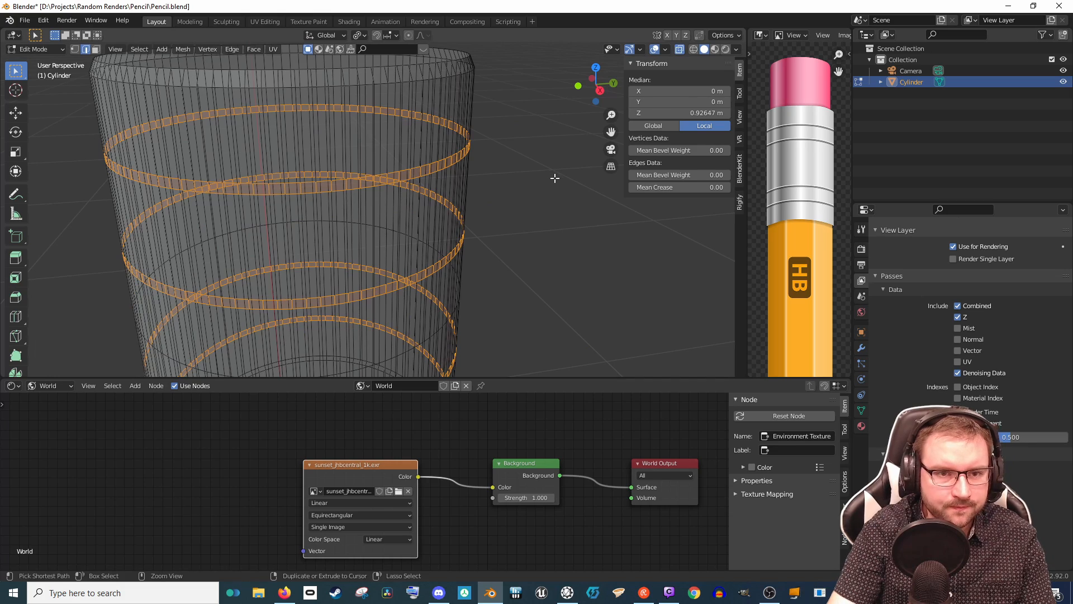
pyautogui.press('s')
pyautogui.rightClick(544, 174)
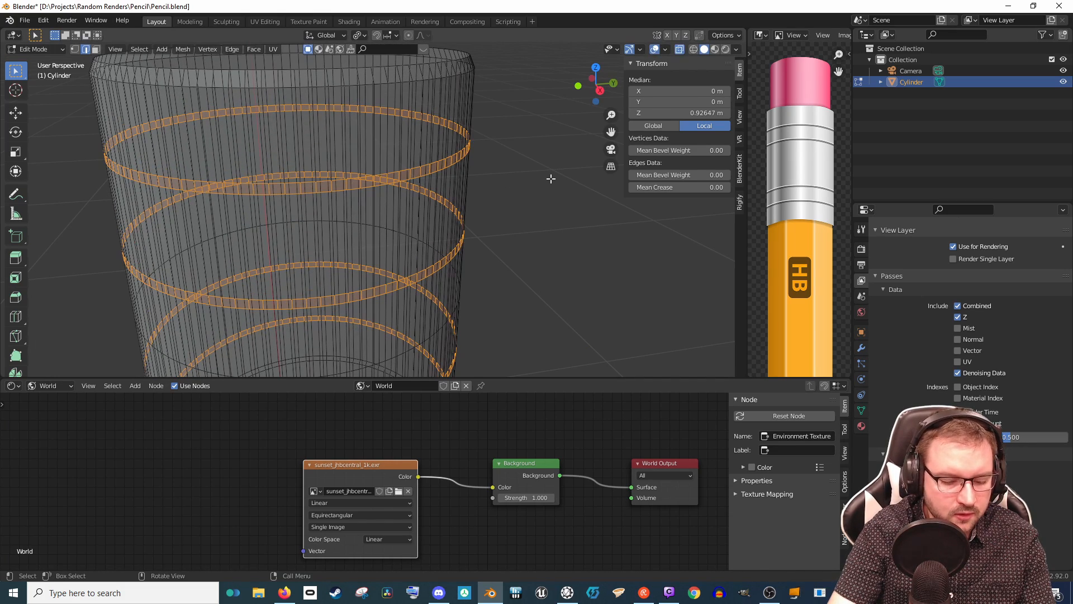
# Step: Inset the faces of the four narrow bands by about 0.00025 m and scale them inward to about 0.973 to form grooves
pyautogui.press('i')
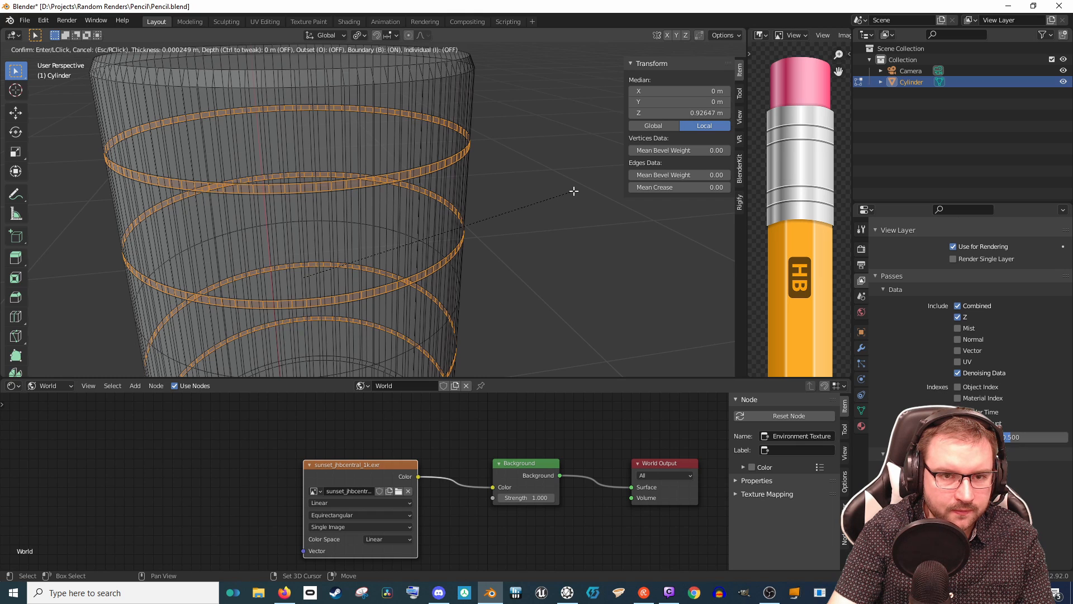
pyautogui.click(573, 191)
pyautogui.press('s')
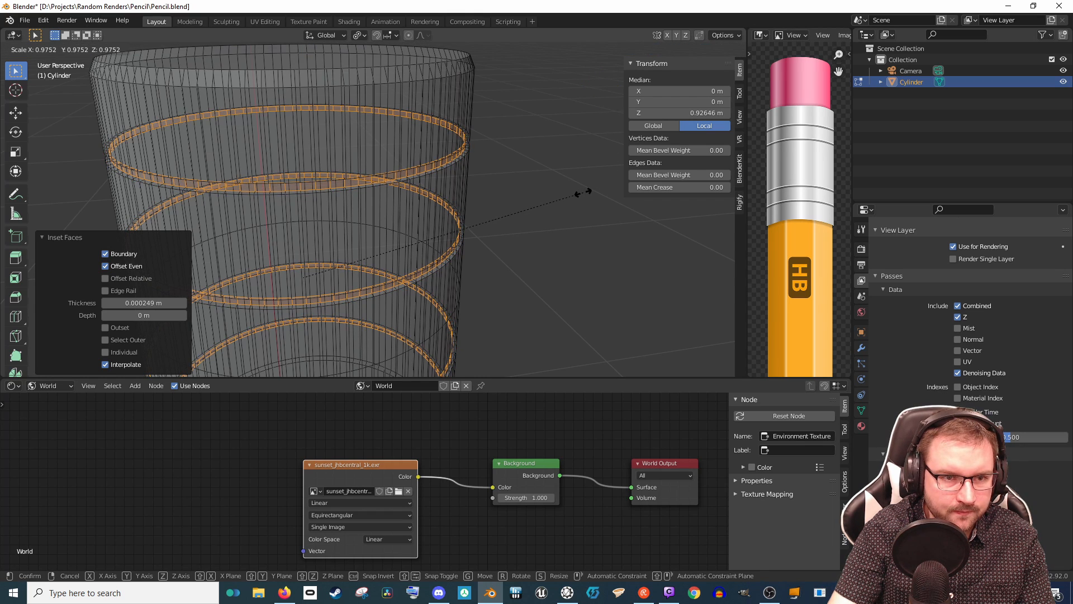
pyautogui.click(582, 192)
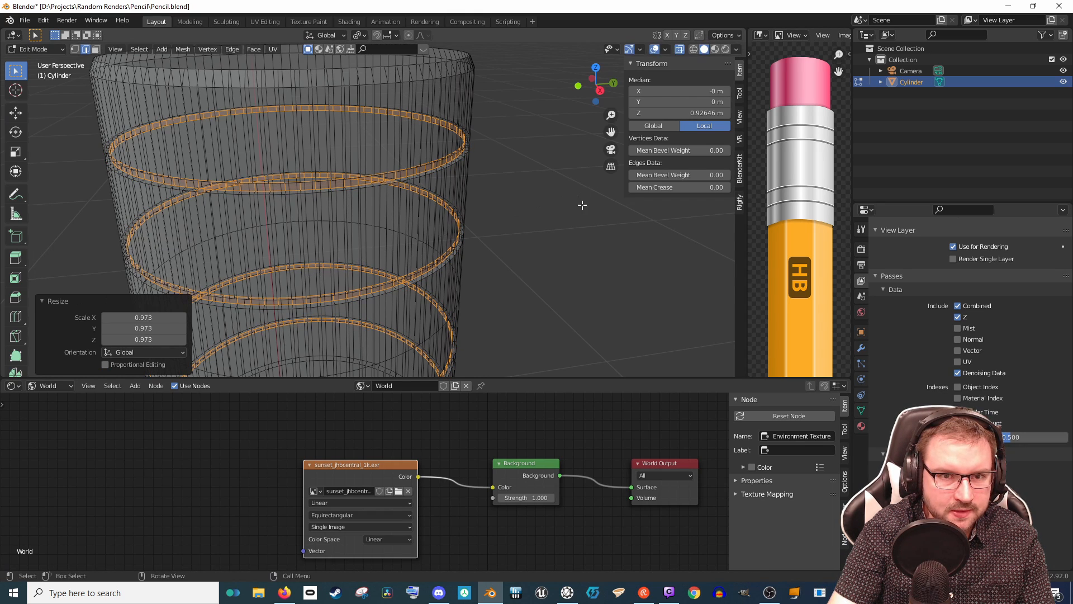
# Step: Switch the viewport to Material Preview with X-Ray off, and check the ferrule's grooves with the overlays temporarily hidden
pyautogui.scroll(-5, 582, 204)
pyautogui.click(715, 49)
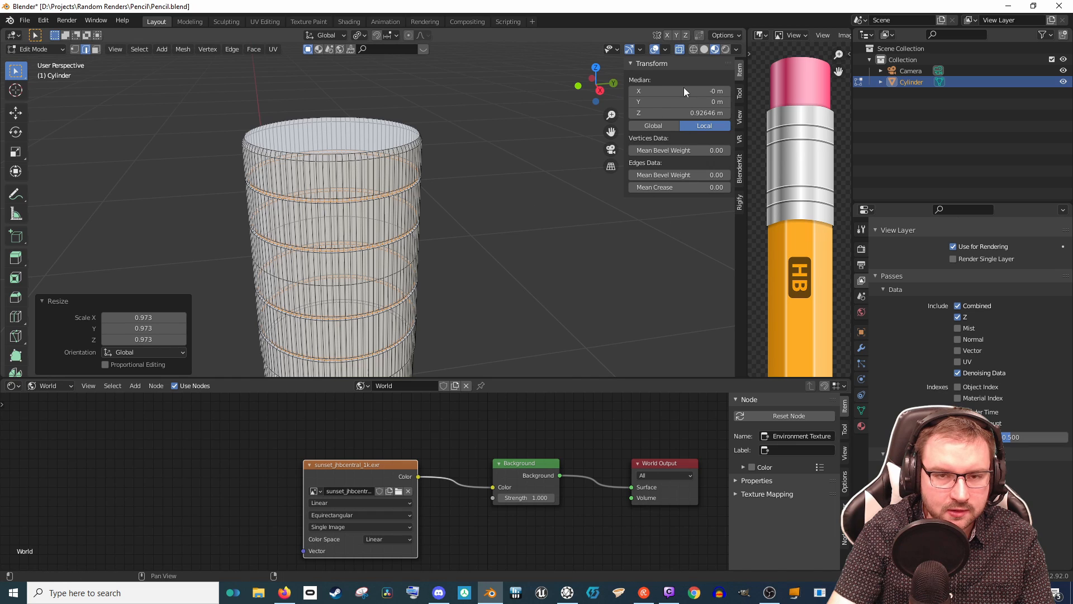
pyautogui.click(681, 53)
pyautogui.moveTo(474, 225); pyautogui.dragTo(475, 217, button='middle')
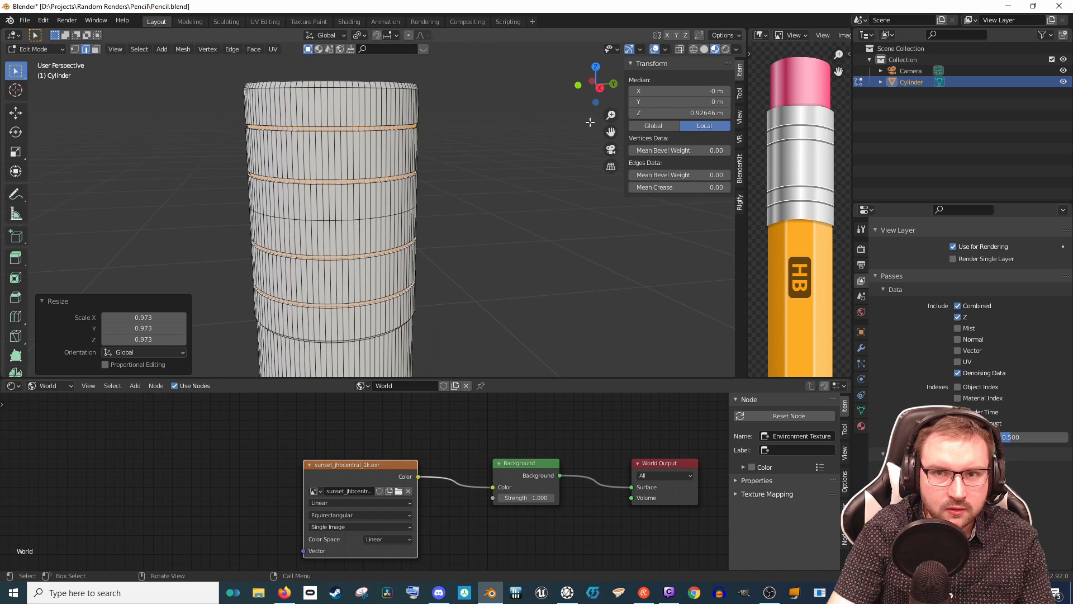
pyautogui.click(655, 49)
pyautogui.moveTo(472, 163); pyautogui.dragTo(482, 183, button='middle')
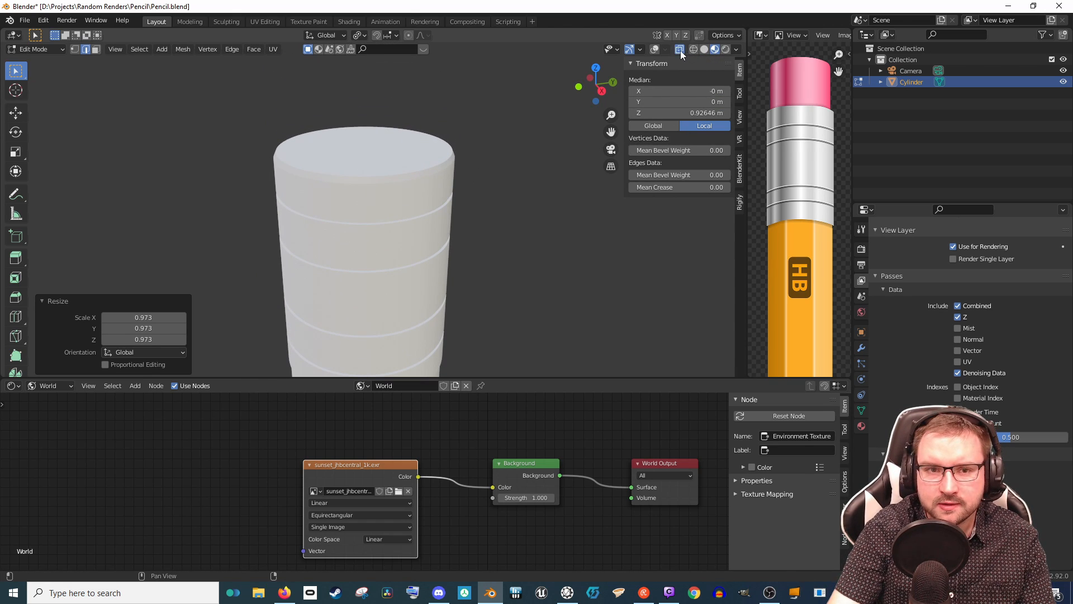
pyautogui.click(656, 49)
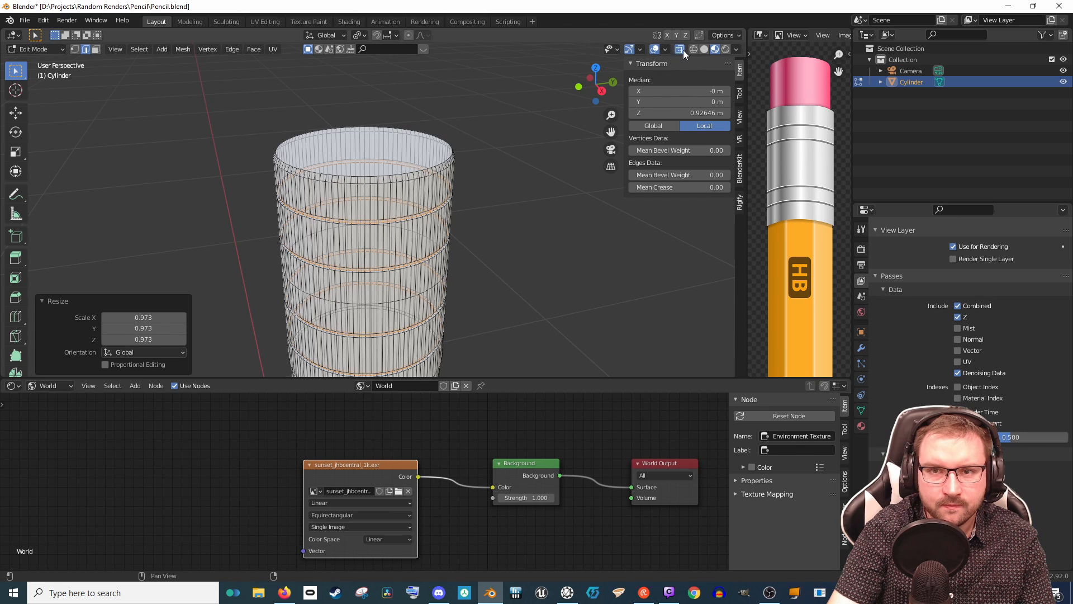
pyautogui.click(681, 49)
pyautogui.moveTo(487, 167); pyautogui.dragTo(486, 174, button='middle')
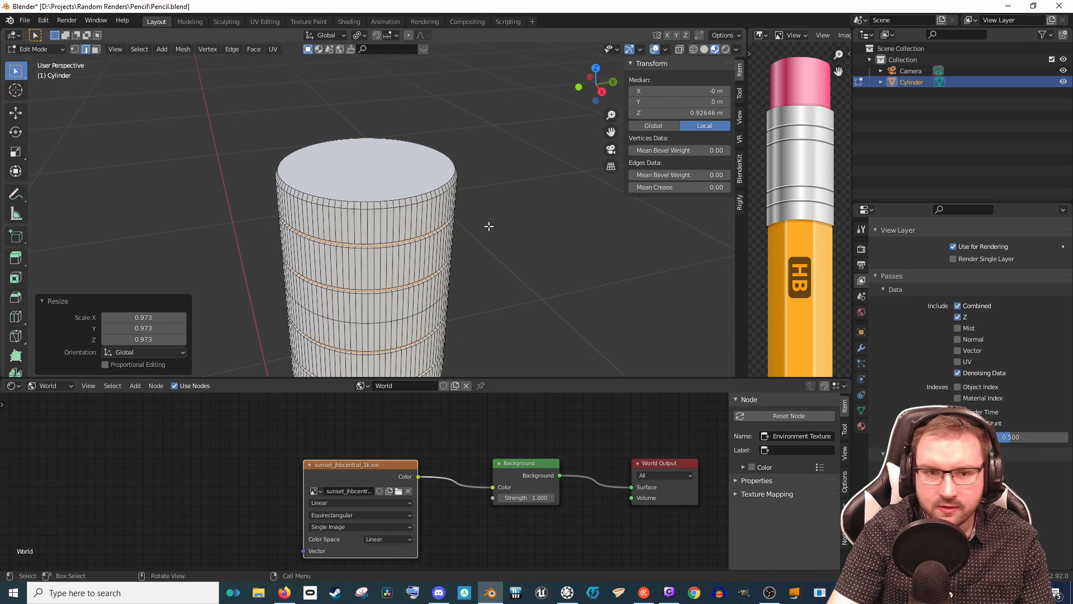
# Step: In face selection, select the cylinder's top cap and inset it by about 0.078 m
pyautogui.scroll(-2, 489, 226)
pyautogui.scroll(1, 430, 220)
pyautogui.press('3')
pyautogui.click(375, 174)
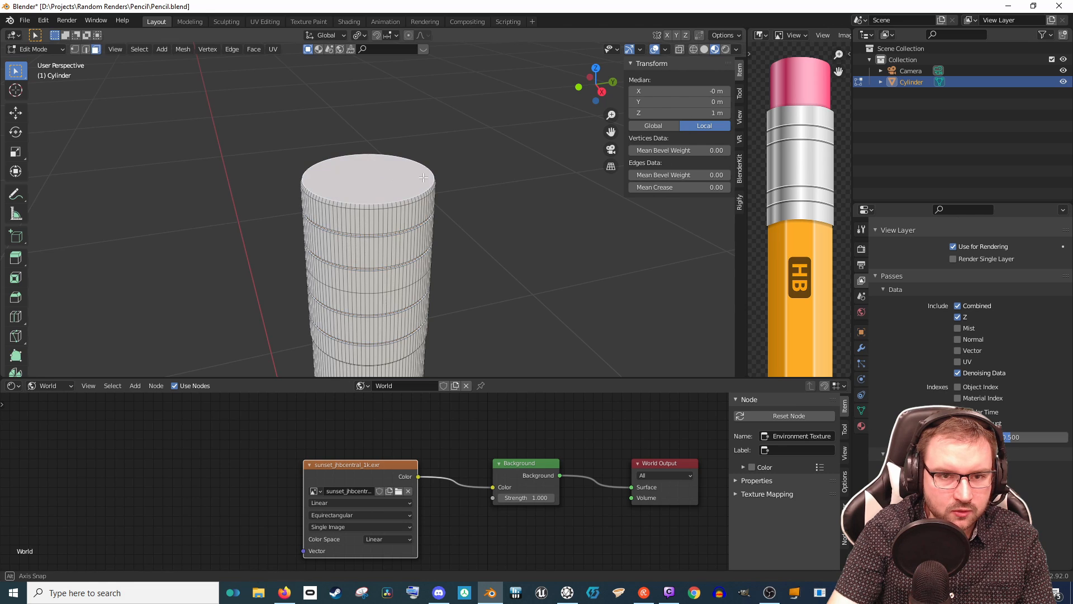
pyautogui.scroll(3, 423, 177)
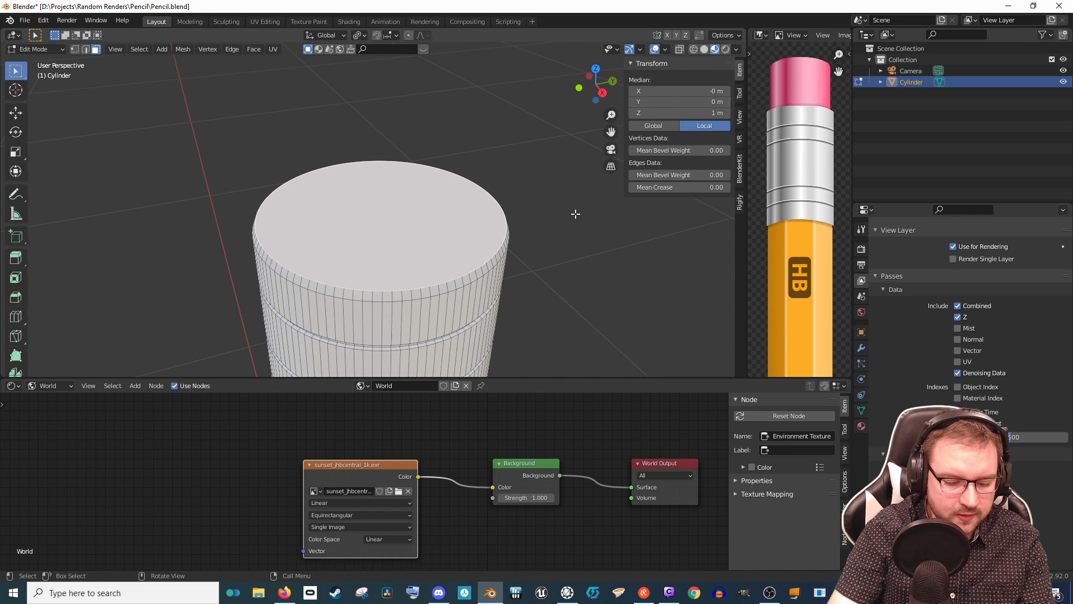
pyautogui.press('i')
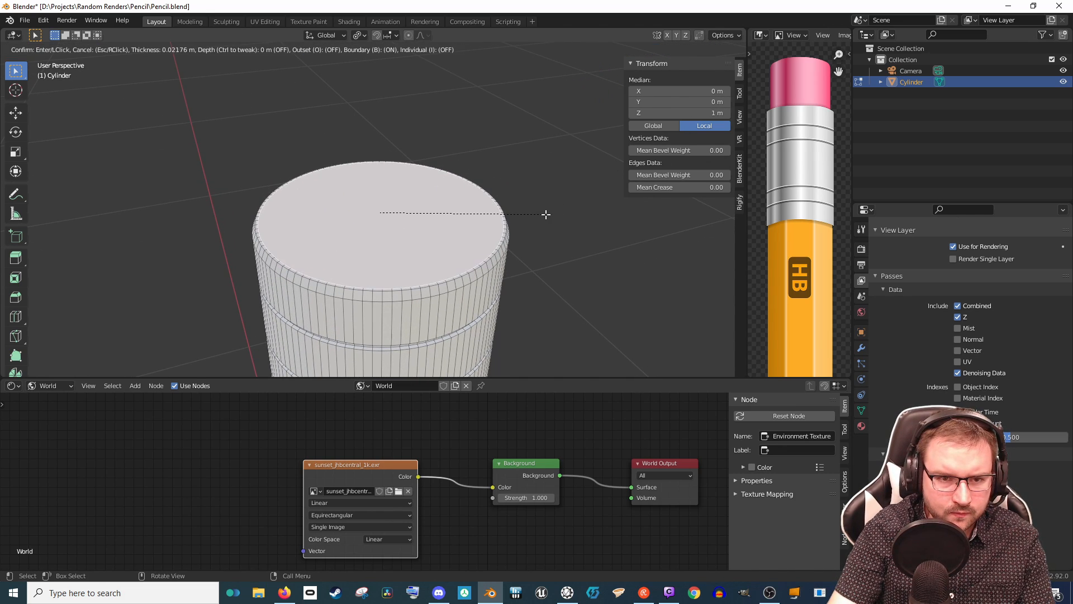
pyautogui.click(479, 219)
# Step: Try extruding the inset top cap upward by about 0.052 m and bevelling its rim
pyautogui.scroll(-6, 485, 240)
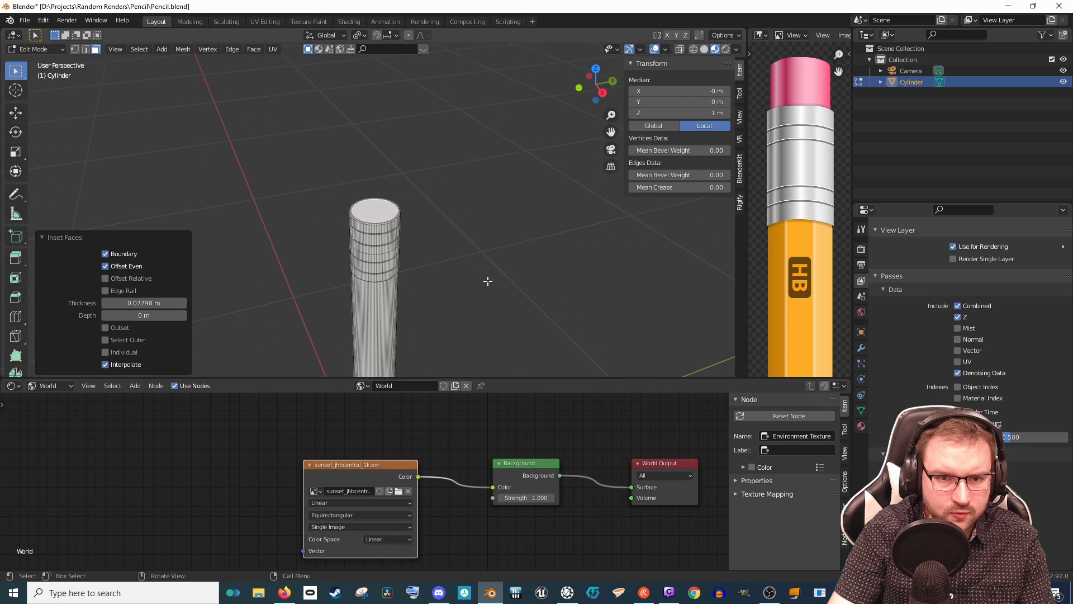
pyautogui.moveTo(485, 239); pyautogui.dragTo(472, 270, button='middle')
pyautogui.scroll(5, 490, 269)
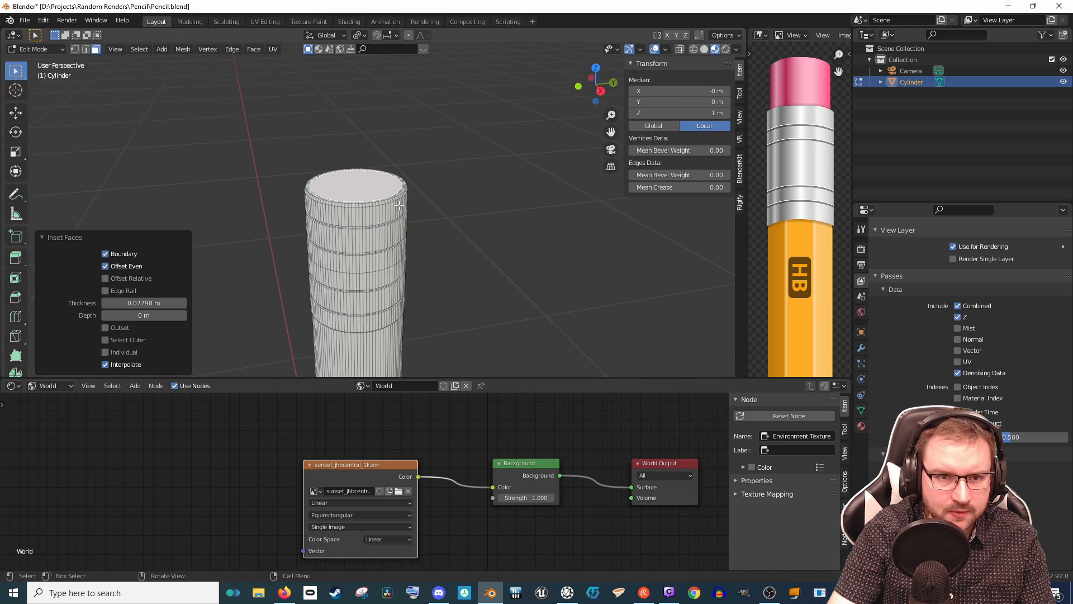
pyautogui.scroll(-5, 574, 318)
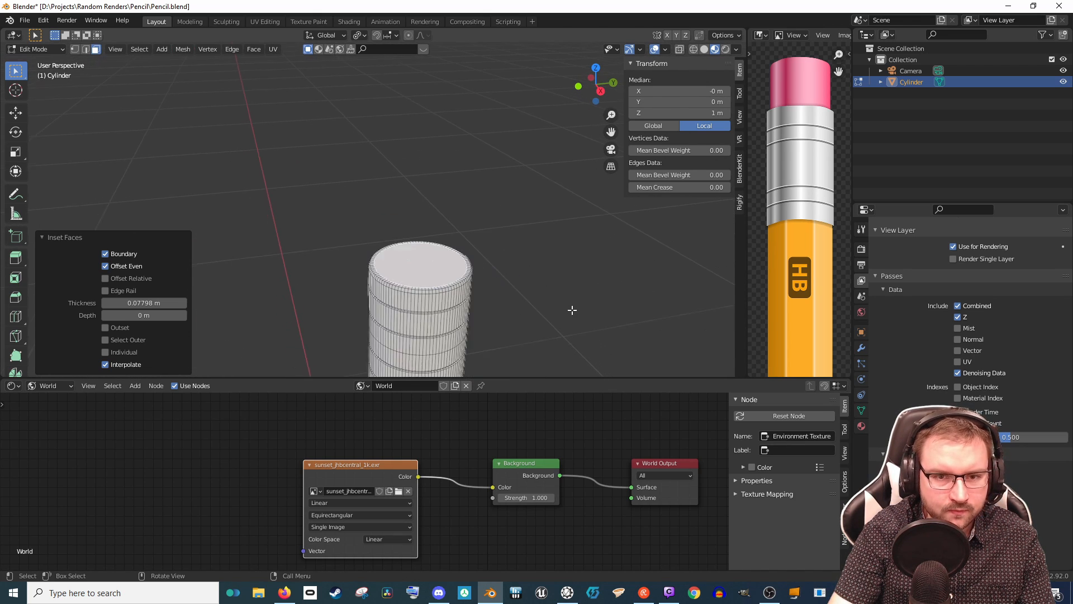
pyautogui.press('KP_3')
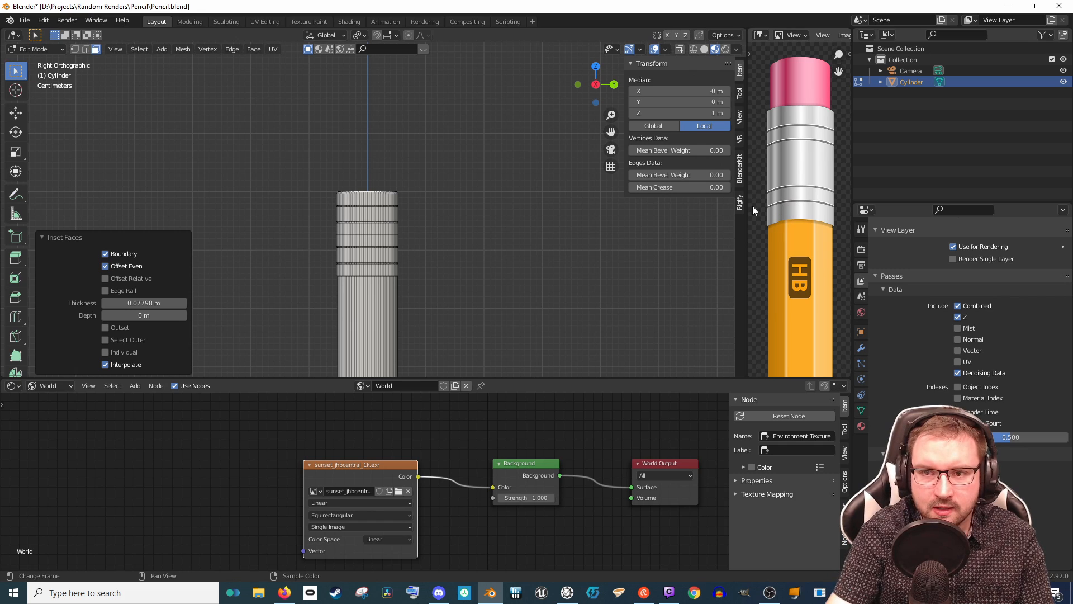
pyautogui.press('g')
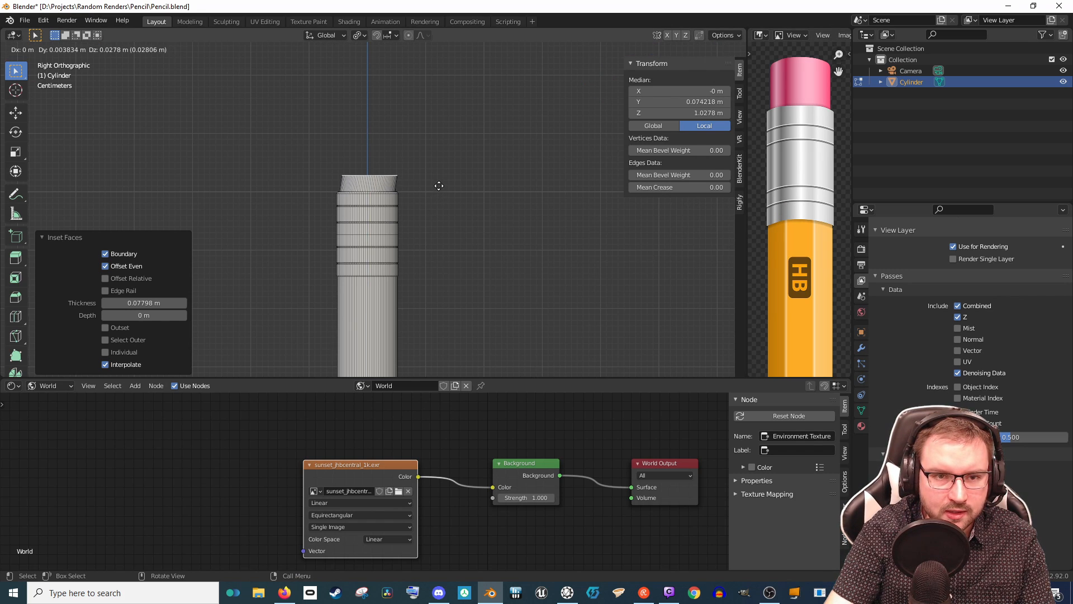
pyautogui.press('z')
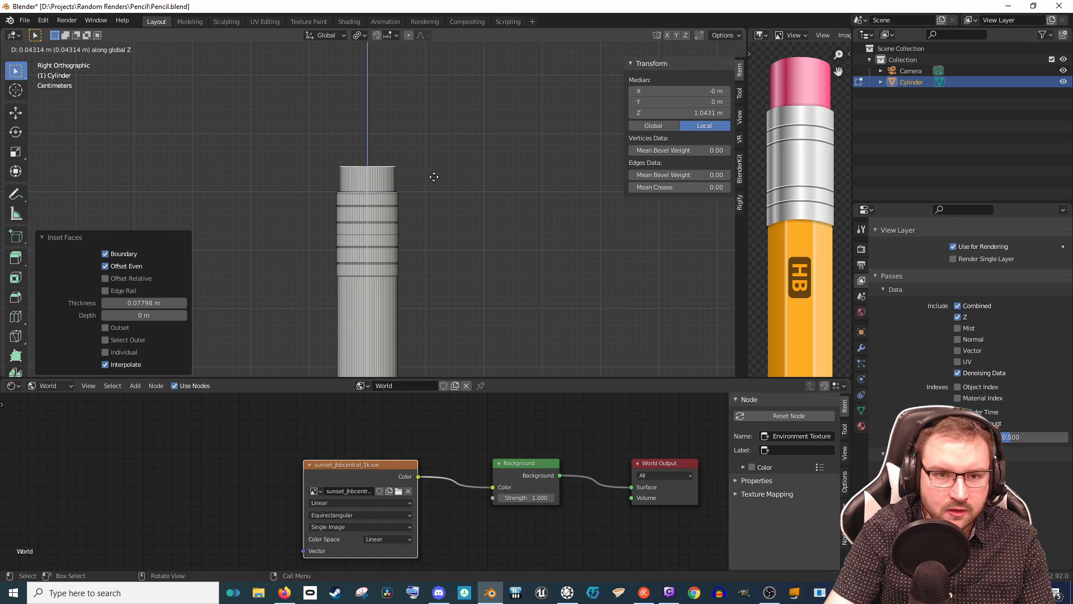
pyautogui.click(436, 173)
pyautogui.moveTo(436, 172); pyautogui.dragTo(429, 220, button='middle')
pyautogui.scroll(3, 420, 211)
pyautogui.hotkey('ctrl', 'b')
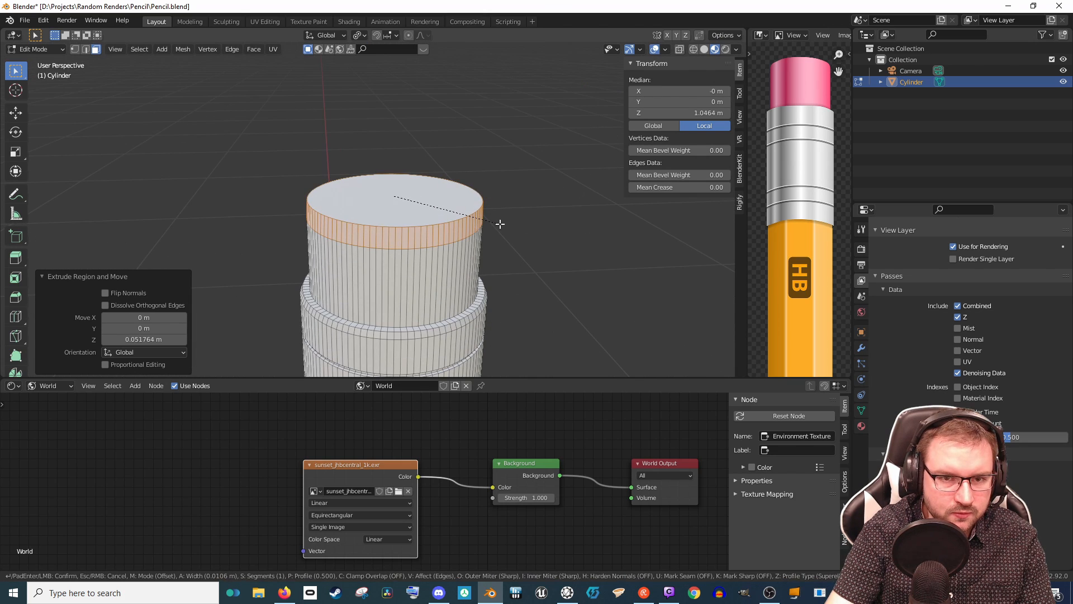
pyautogui.press('Escape')
pyautogui.hotkey('ctrl', 'z')
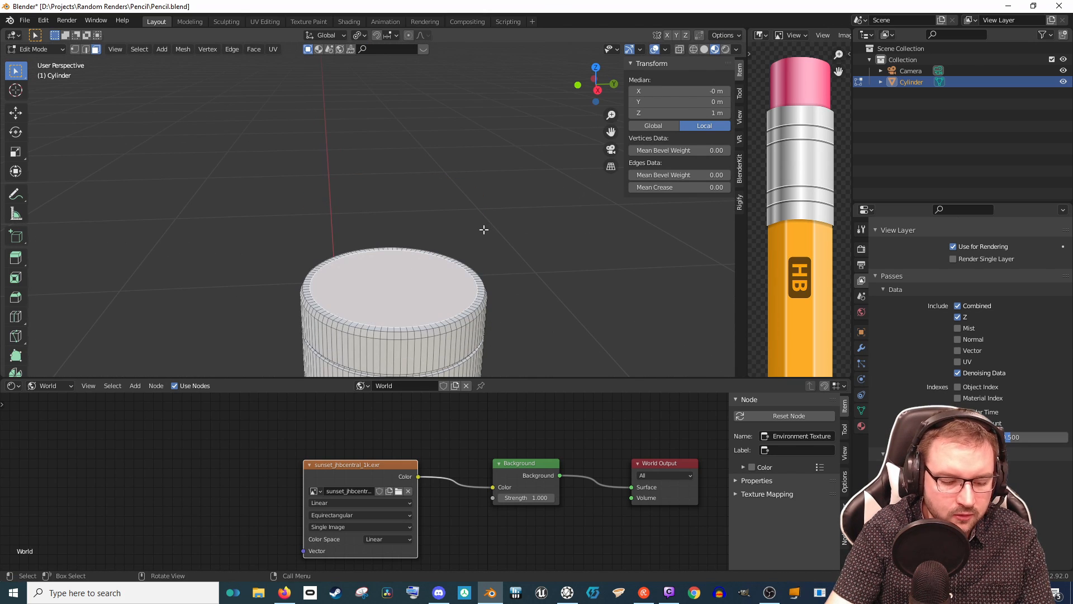
# Step: Extrude the inset top cap upward by about 0.051 m to form the eraser
pyautogui.press('e')
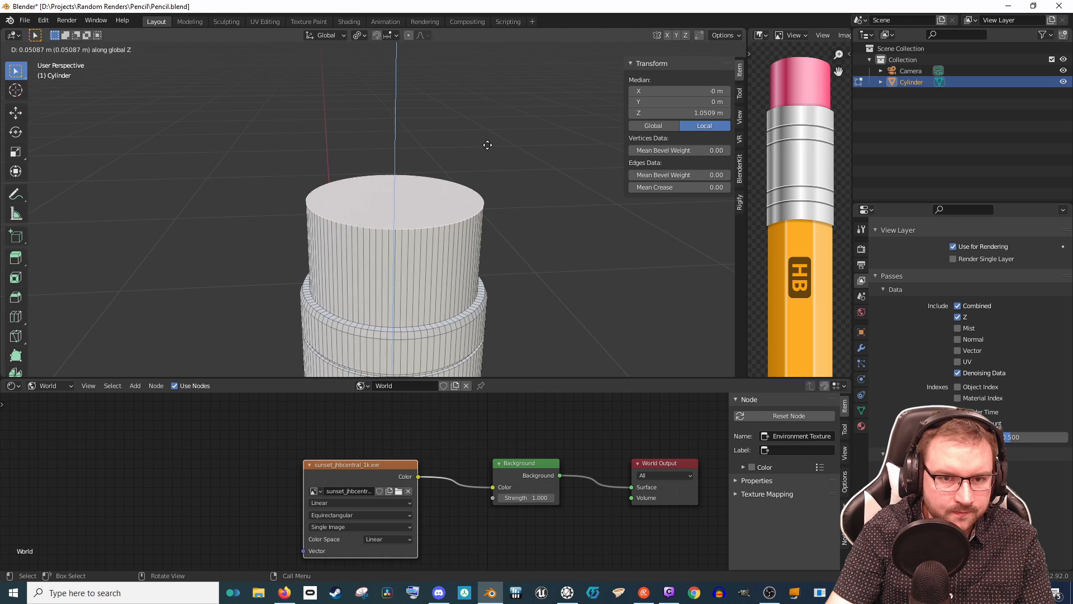
pyautogui.click(487, 144)
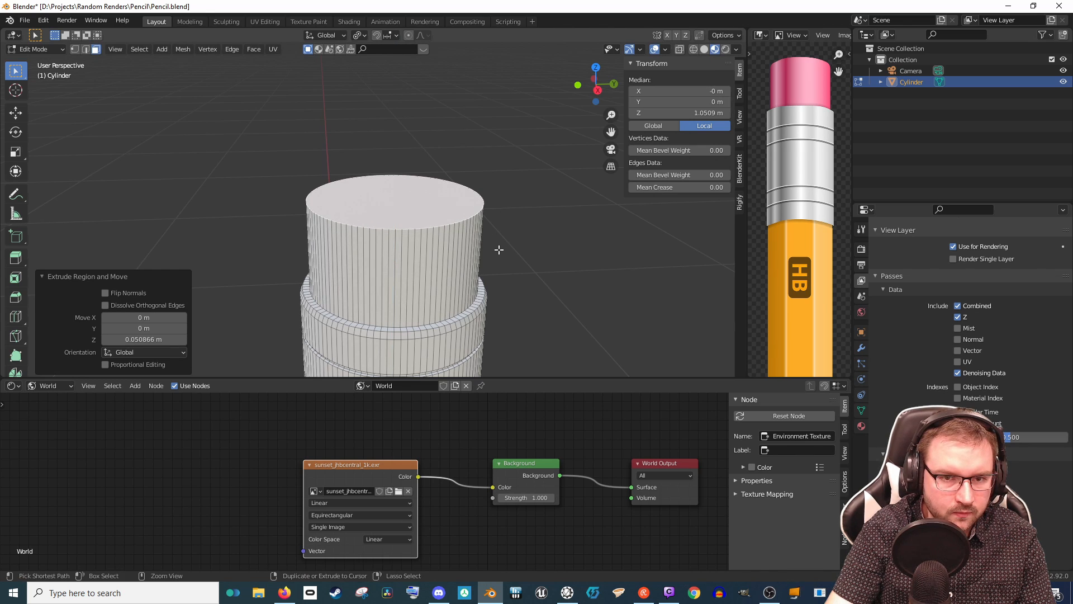
pyautogui.hotkey('ctrl', 'b')
pyautogui.scroll(3, 529, 257)
pyautogui.press('Escape')
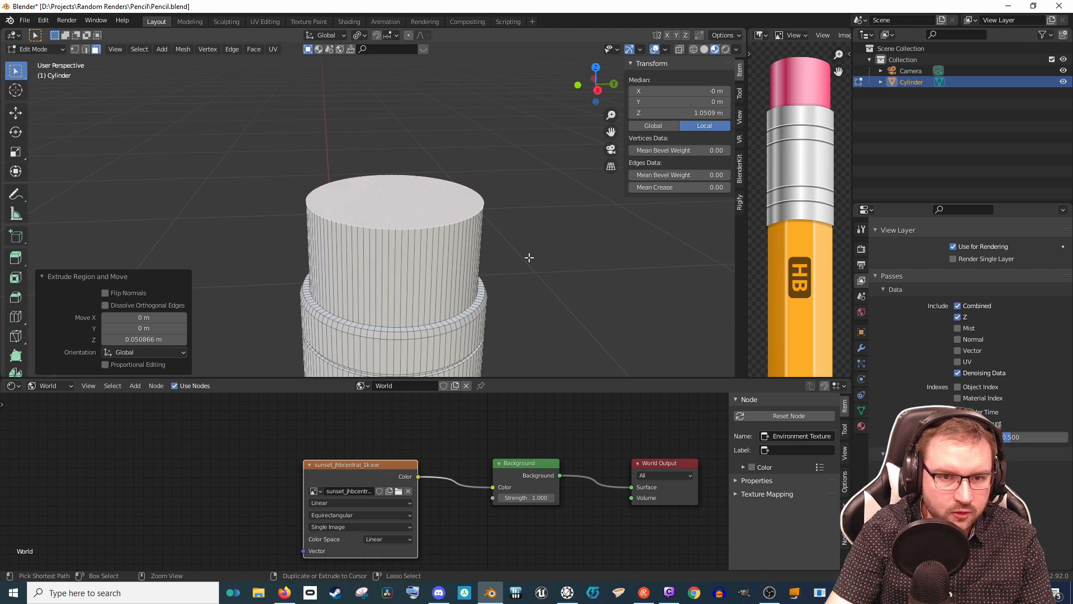
# Step: In Object Mode, apply the cylinder's location, rotation and scale transforms
pyautogui.press('Tab')
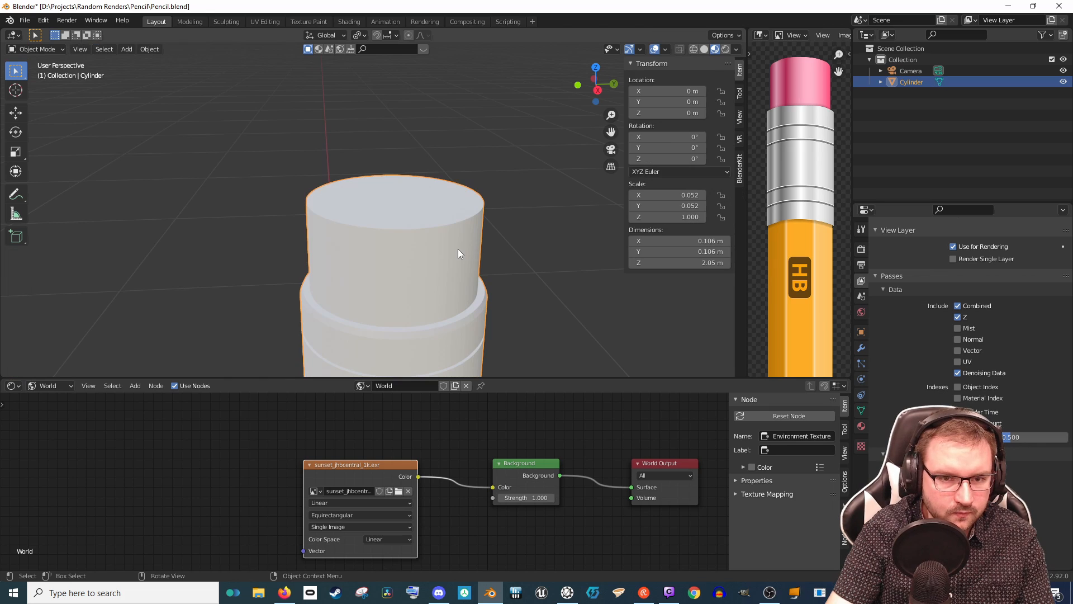
pyautogui.hotkey('ctrl', 'a')
pyautogui.click(455, 283)
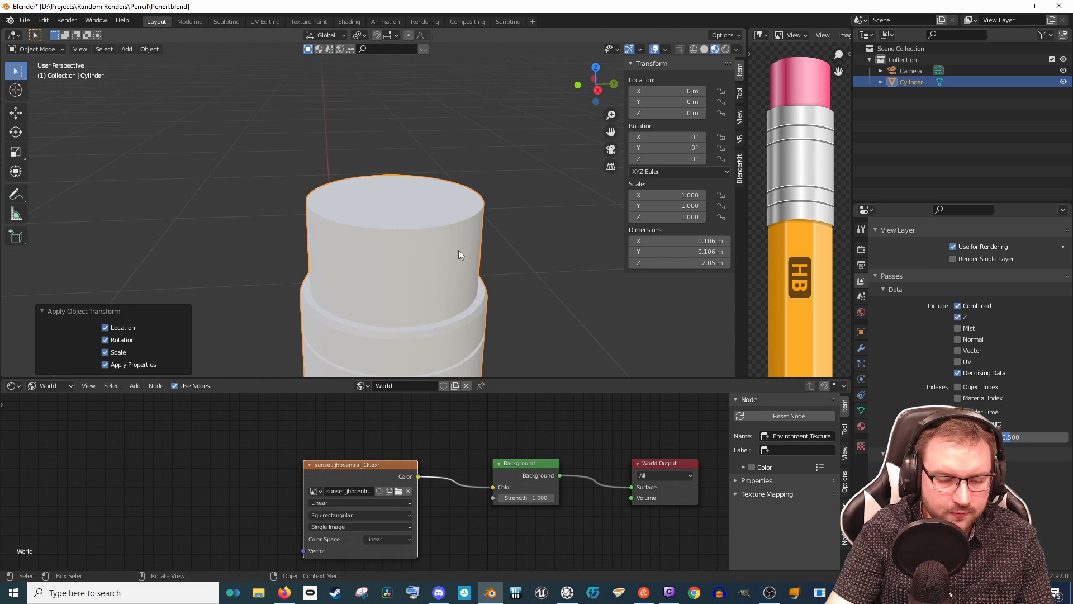
# Step: Bevel the eraser's top rim by about 0.0069 m with 8 segments
pyautogui.press('Tab')
pyautogui.hotkey('ctrl', 'b')
pyautogui.scroll(7, 456, 229)
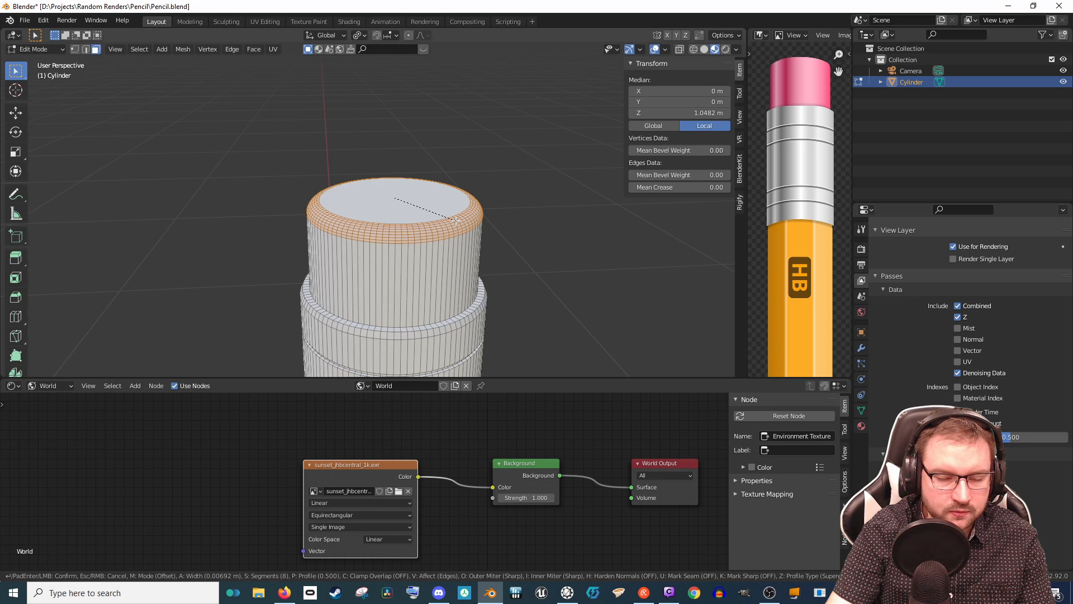
pyautogui.click(456, 221)
# Step: Return to Object Mode and shade the whole cylinder smooth
pyautogui.press('Tab')
pyautogui.scroll(-3, 487, 267)
pyautogui.moveTo(488, 263)
pyautogui.mouseDown(button='middle')
pyautogui.moveTo(515, 221)
pyautogui.moveTo(461, 276)
pyautogui.mouseUp(button='middle')
pyautogui.scroll(-4, 484, 250)
pyautogui.scroll(-2, 461, 285)
pyautogui.scroll(4, 460, 263)
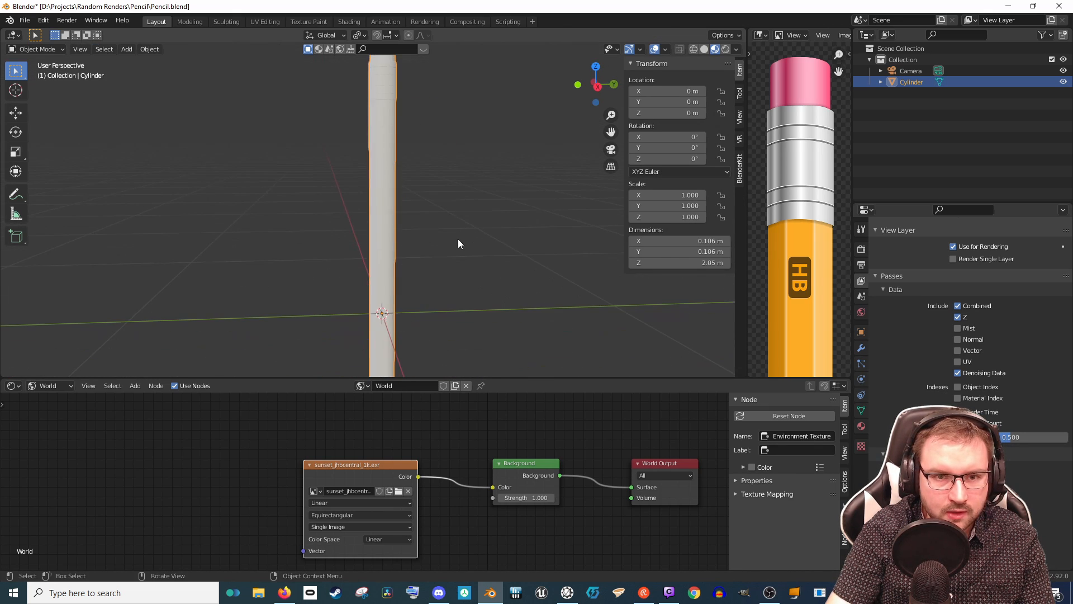
pyautogui.scroll(-4, 454, 242)
pyautogui.scroll(5, 441, 242)
pyautogui.rightClick(389, 219)
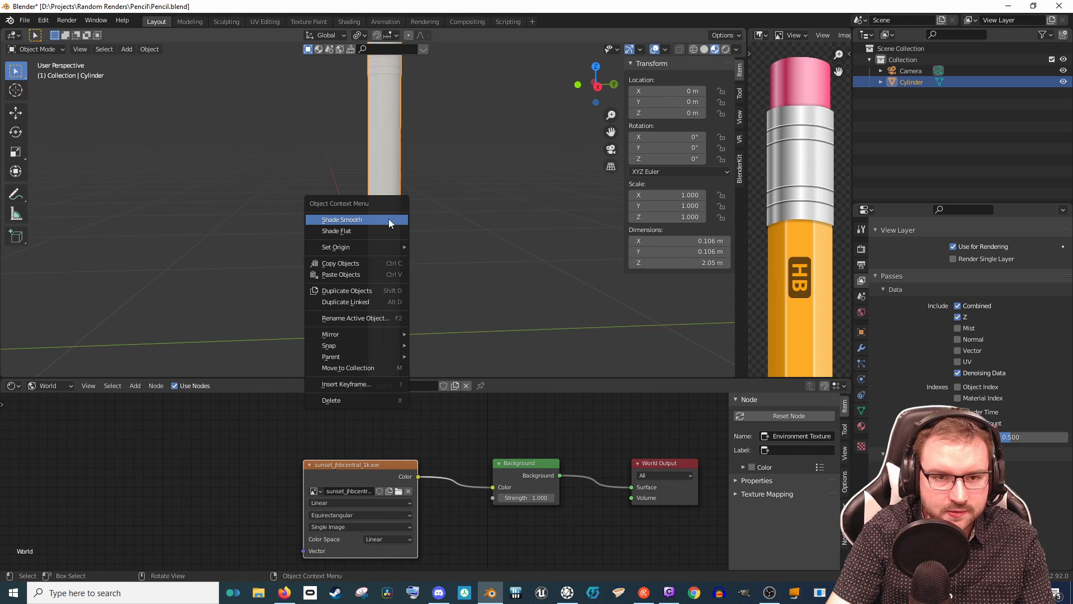
pyautogui.click(387, 219)
# Step: Enable Auto Smooth at 30° in the cylinder's normals settings to sharpen the ferrule's grooves
pyautogui.scroll(-1, 408, 190)
pyautogui.keyDown('shift'); pyautogui.moveTo(408, 137); pyautogui.dragTo(418, 244, button='middle'); pyautogui.keyUp('shift')
pyautogui.scroll(7, 415, 156)
pyautogui.scroll(2, 463, 162)
pyautogui.keyDown('shift'); pyautogui.moveTo(567, 149); pyautogui.dragTo(539, 255, button='middle'); pyautogui.keyUp('shift')
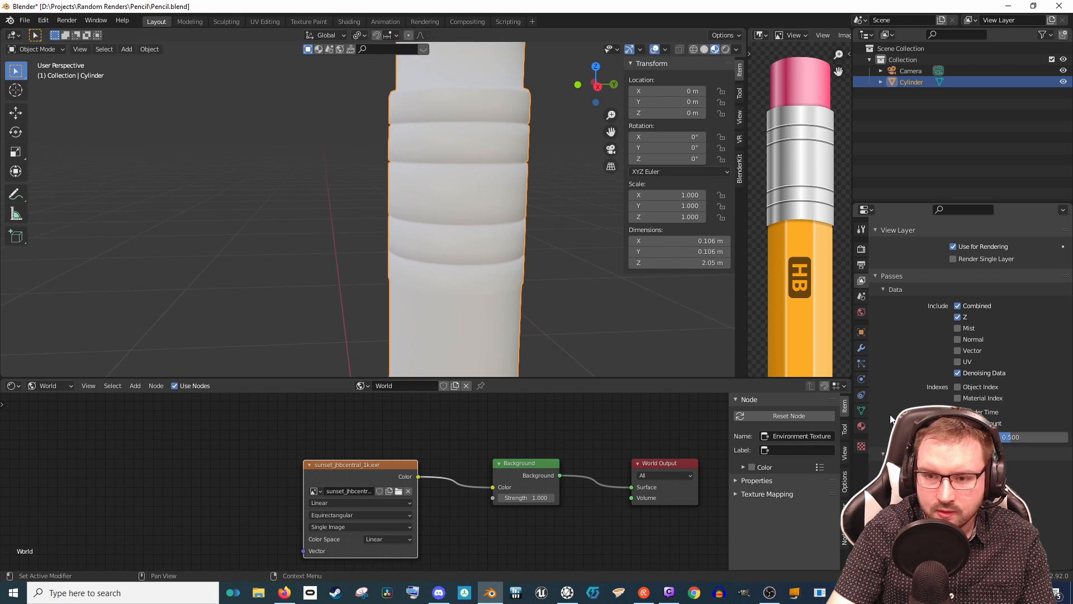
pyautogui.click(861, 410)
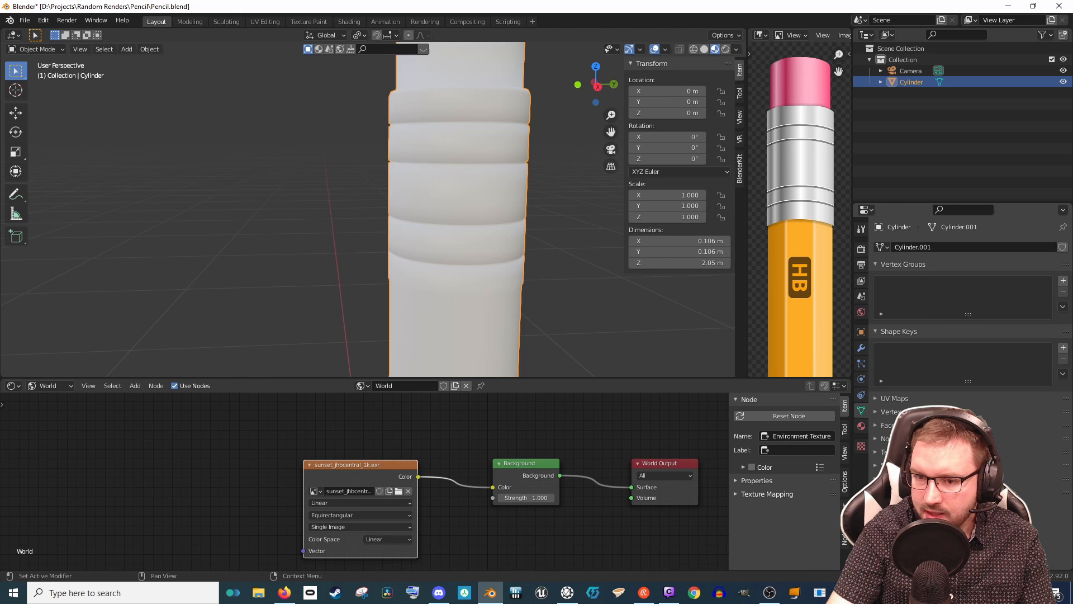
pyautogui.click(876, 439)
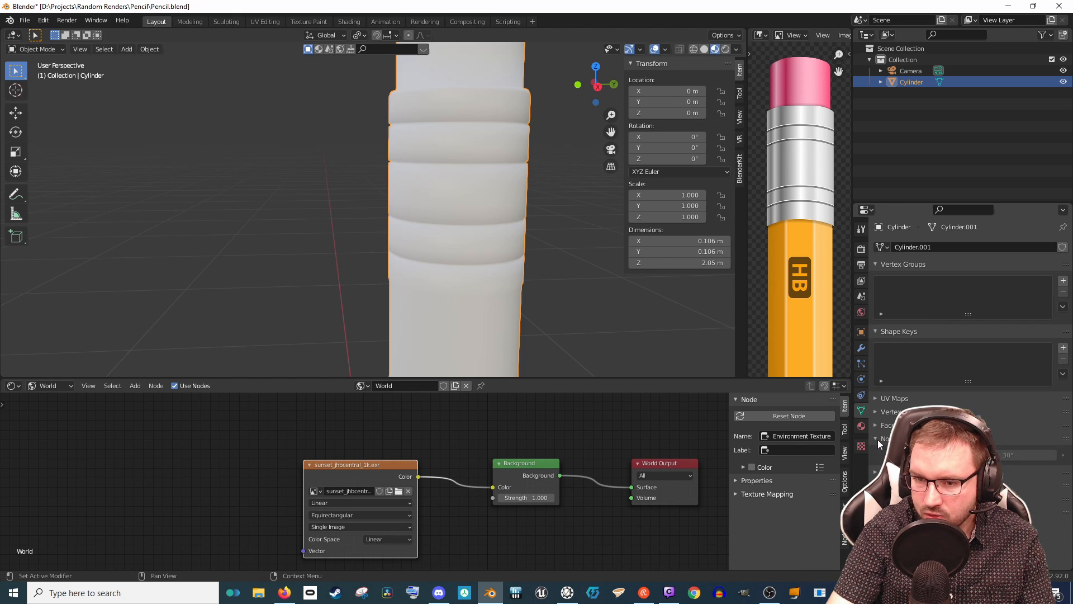
pyautogui.click(878, 455)
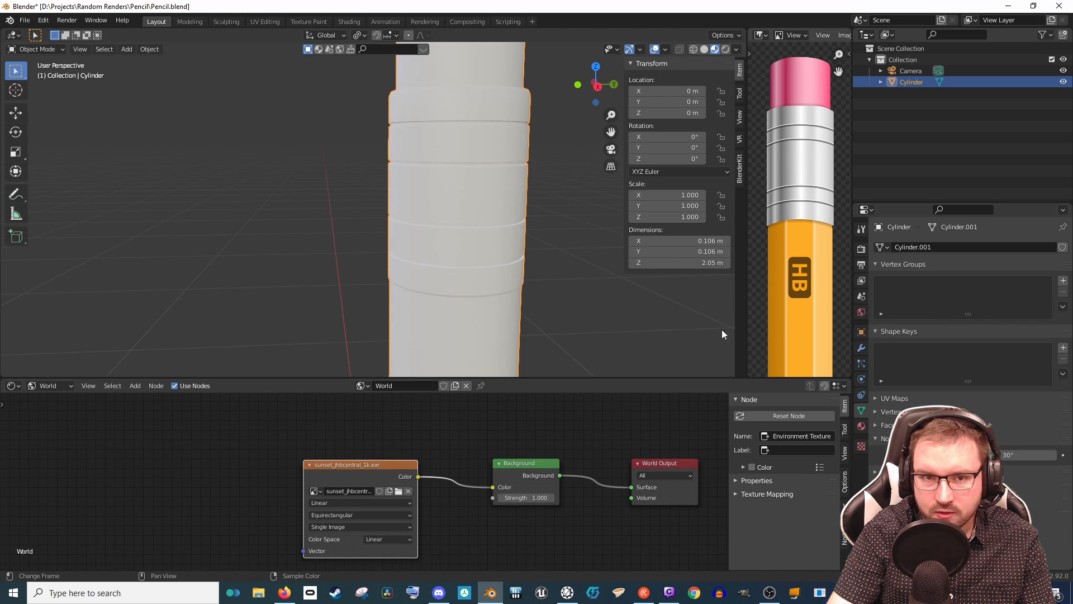
# Step: Examine the smoothed ferrule and the pencil's full length, and enter Edit Mode at its lower end
pyautogui.moveTo(548, 234); pyautogui.dragTo(512, 210, button='middle')
pyautogui.scroll(-4, 492, 200)
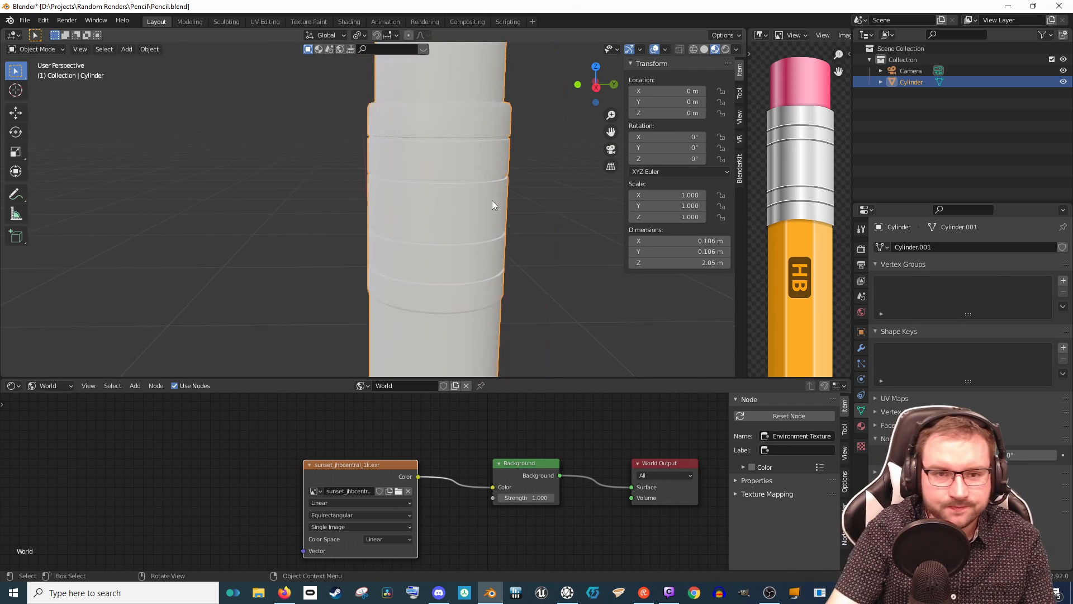
pyautogui.keyDown('shift'); pyautogui.moveTo(452, 148); pyautogui.dragTo(505, 99, button='middle'); pyautogui.keyUp('shift')
pyautogui.scroll(-5, 488, 286)
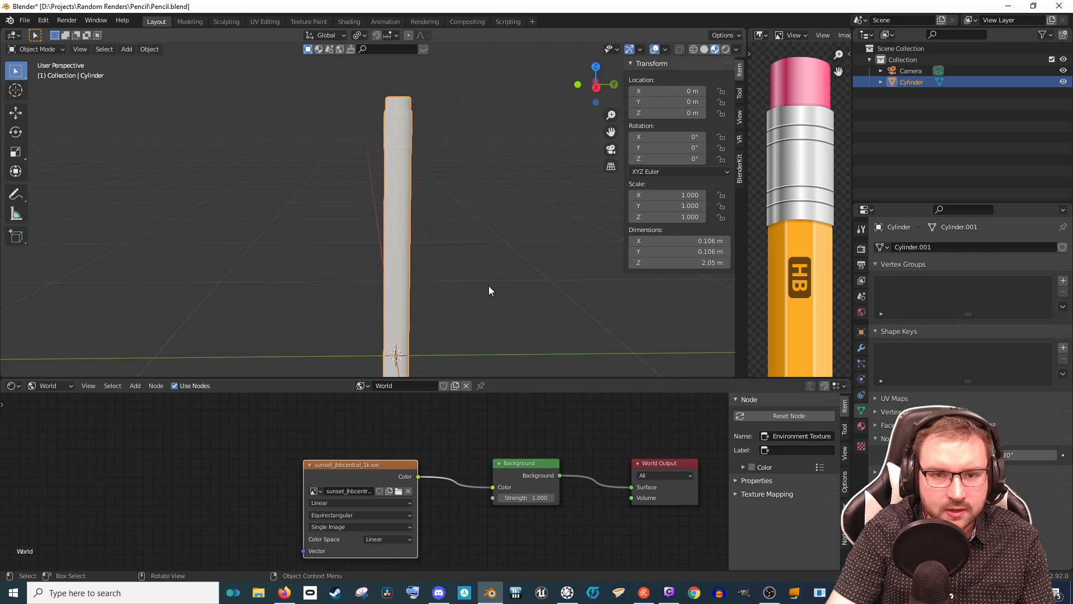
pyautogui.moveTo(488, 286)
pyautogui.keyDown('shift'); pyautogui.mouseDown(button='middle')
pyautogui.moveTo(486, 138)
pyautogui.moveTo(501, 139)
pyautogui.mouseUp(button='middle'); pyautogui.keyUp('shift')
pyautogui.scroll(-3, 479, 180)
pyautogui.keyDown('shift'); pyautogui.moveTo(479, 180); pyautogui.dragTo(495, 321, button='middle'); pyautogui.keyUp('shift')
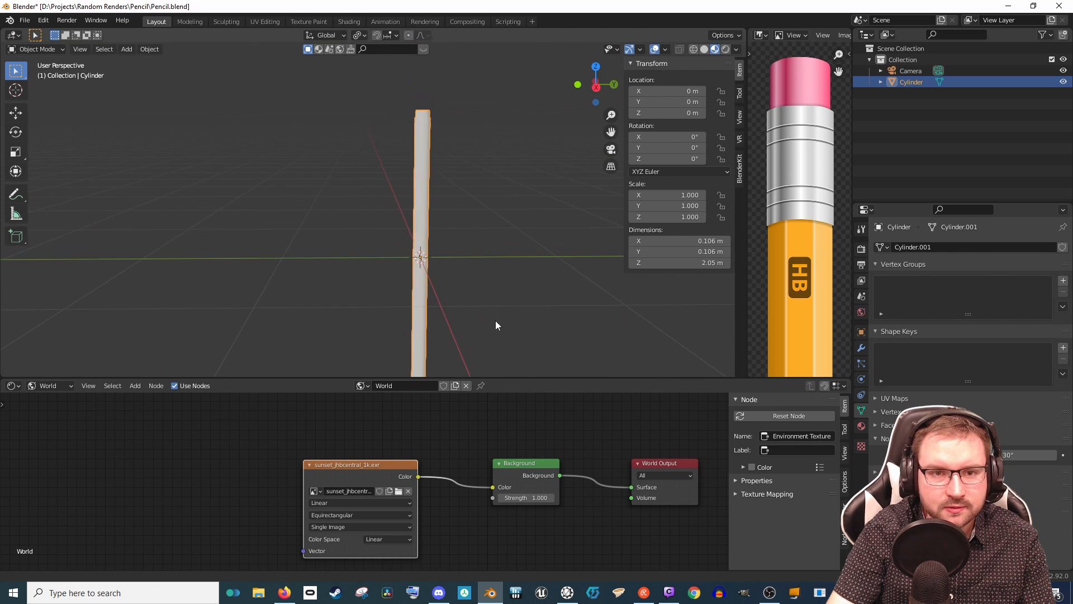
pyautogui.press('KP_4')
pyautogui.scroll(1, 507, 282)
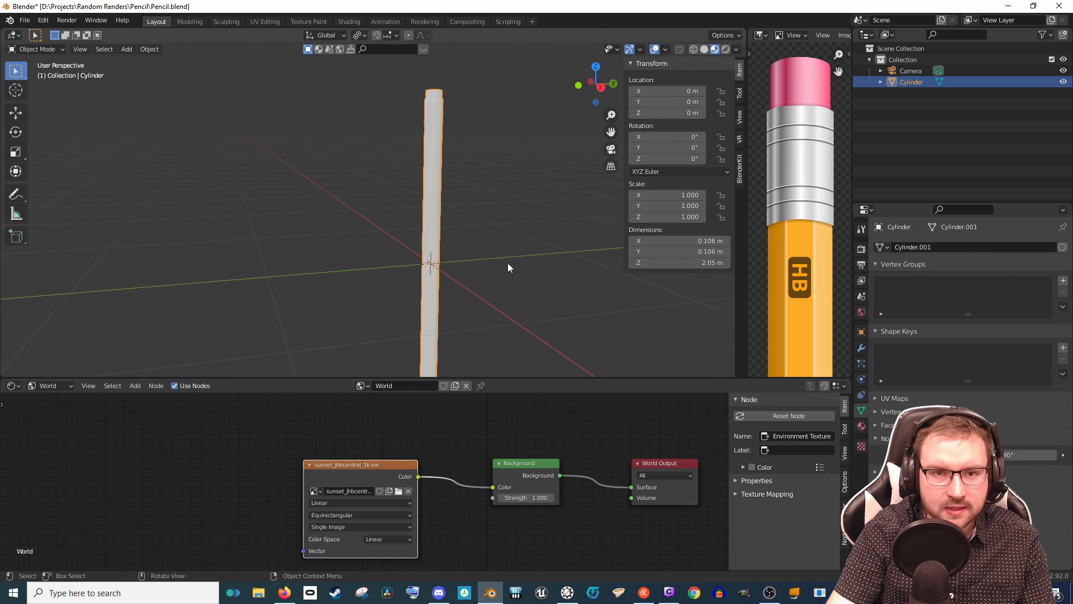
pyautogui.moveTo(533, 243)
pyautogui.keyDown('shift'); pyautogui.mouseDown(button='middle')
pyautogui.moveTo(525, 189)
pyautogui.moveTo(507, 257)
pyautogui.moveTo(498, 199)
pyautogui.moveTo(476, 238)
pyautogui.mouseUp(button='middle'); pyautogui.keyUp('shift')
pyautogui.scroll(2, 476, 238)
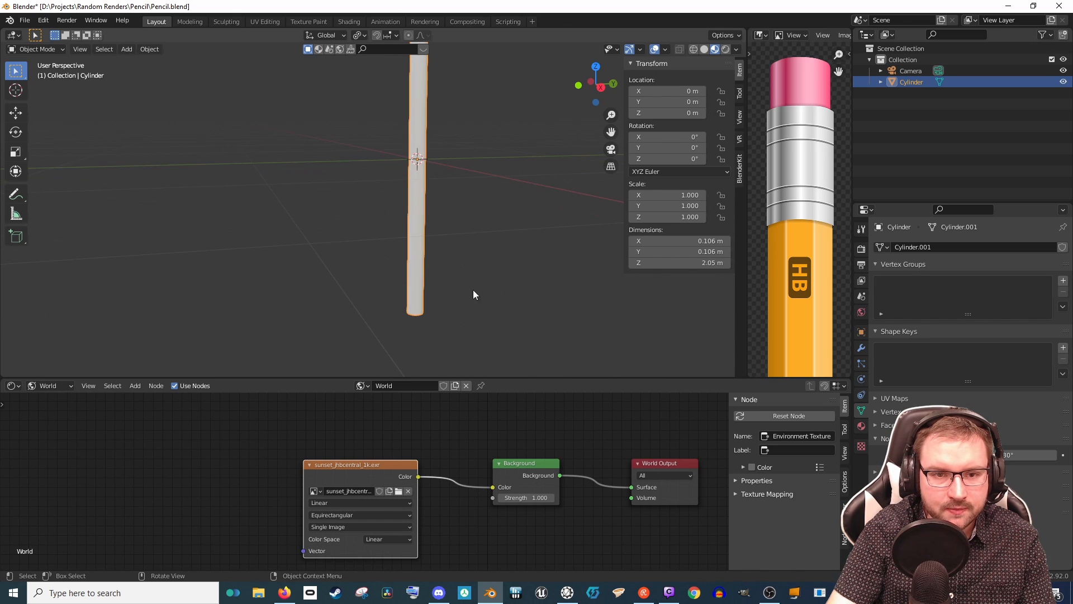
pyautogui.keyDown('shift'); pyautogui.moveTo(473, 289); pyautogui.dragTo(466, 233, button='middle'); pyautogui.keyUp('shift')
pyautogui.scroll(3, 466, 234)
pyautogui.press('Tab')
pyautogui.keyDown('shift'); pyautogui.moveTo(524, 295); pyautogui.dragTo(518, 192, button='middle'); pyautogui.keyUp('shift')
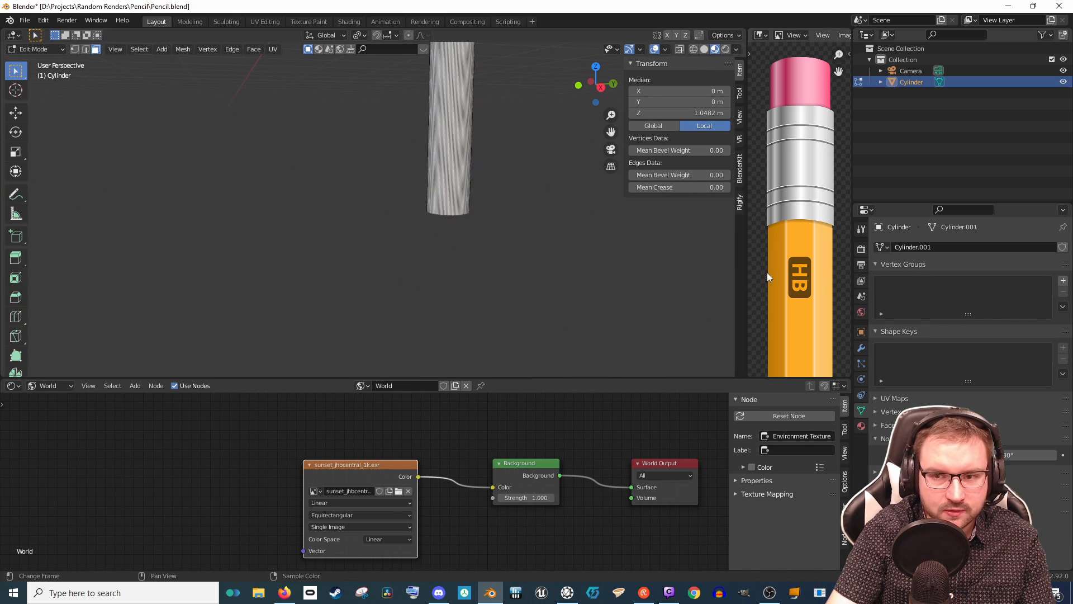
# Step: Examine the faceted body and sharpened tip of the pencil in the reference image
pyautogui.scroll(-4, 799, 296)
pyautogui.moveTo(800, 302)
pyautogui.mouseDown(button='middle')
pyautogui.moveTo(798, 167)
pyautogui.moveTo(802, 241)
pyautogui.moveTo(778, 254)
pyautogui.mouseUp(button='middle')
pyautogui.scroll(-1, 798, 168)
pyautogui.scroll(6, 803, 245)
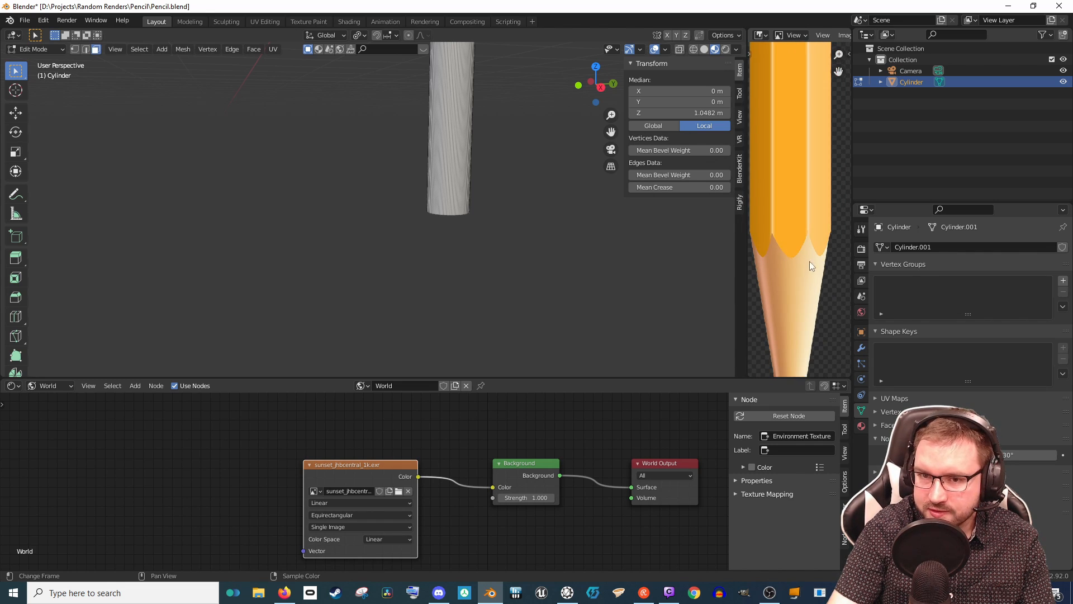
pyautogui.scroll(-3, 780, 215)
pyautogui.scroll(2, 788, 190)
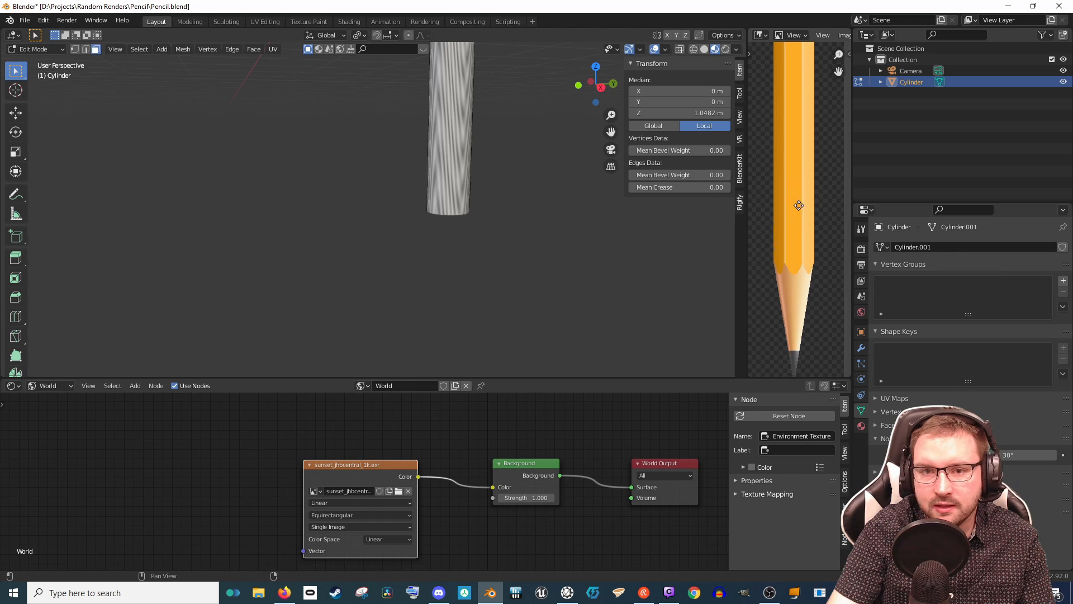
pyautogui.scroll(-4, 787, 158)
pyautogui.scroll(3, 785, 146)
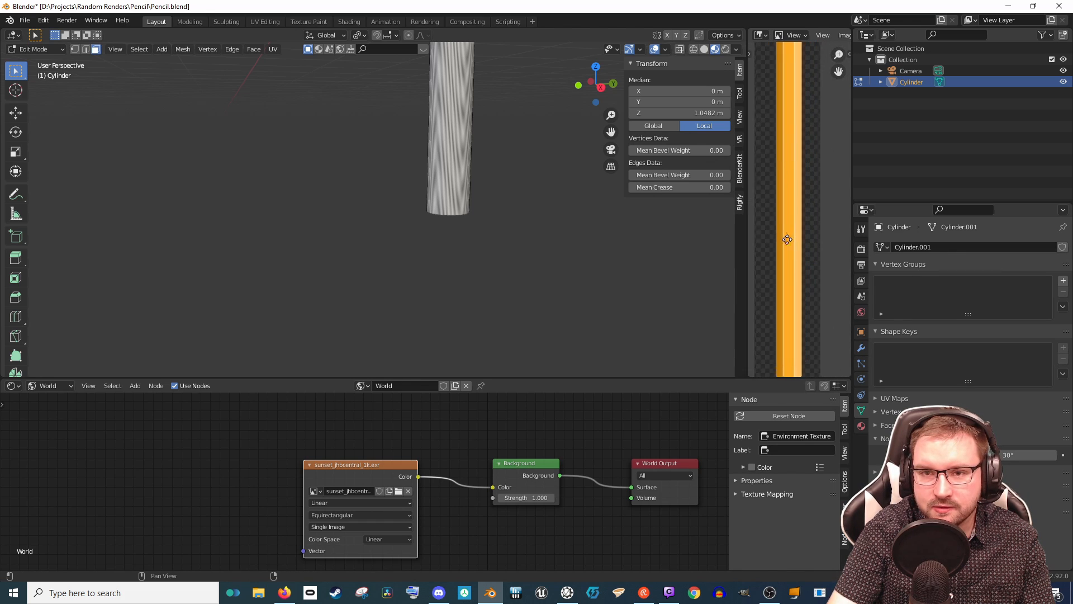
pyautogui.scroll(-2, 795, 220)
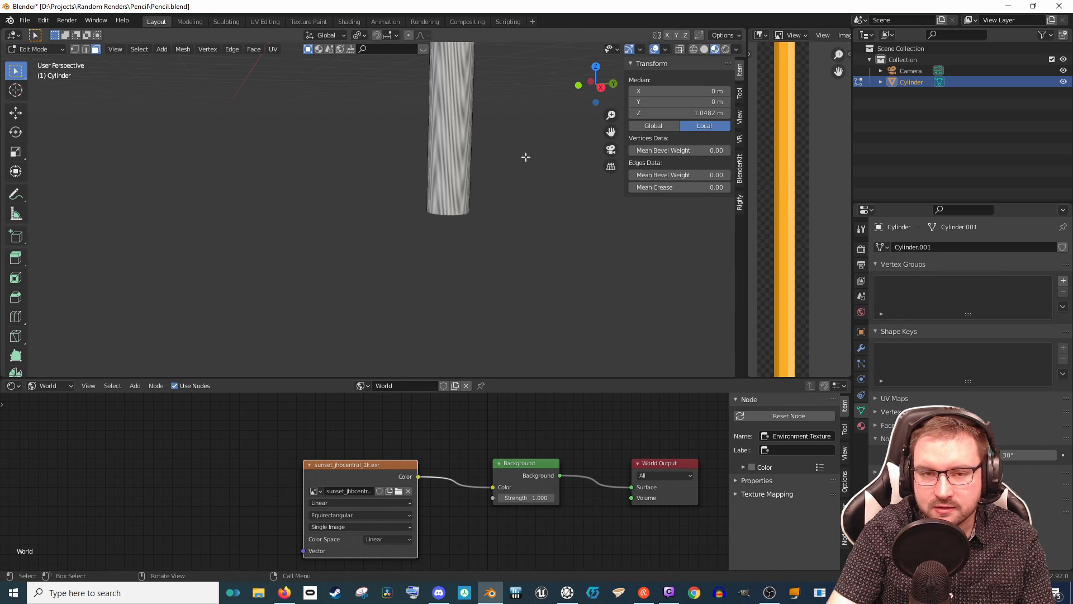
# Step: In vertex selection, select the loop just below the ferrule's lowest edge and delete its vertices to remove the round pencil body
pyautogui.scroll(-4, 508, 161)
pyautogui.keyDown('shift'); pyautogui.moveTo(481, 140); pyautogui.dragTo(491, 223, button='middle'); pyautogui.keyUp('shift')
pyautogui.scroll(3, 502, 222)
pyautogui.scroll(1, 502, 222)
pyautogui.keyDown('shift'); pyautogui.moveTo(625, 260); pyautogui.dragTo(479, 237, button='middle'); pyautogui.keyUp('shift')
pyautogui.scroll(2, 479, 236)
pyautogui.scroll(1, 482, 208)
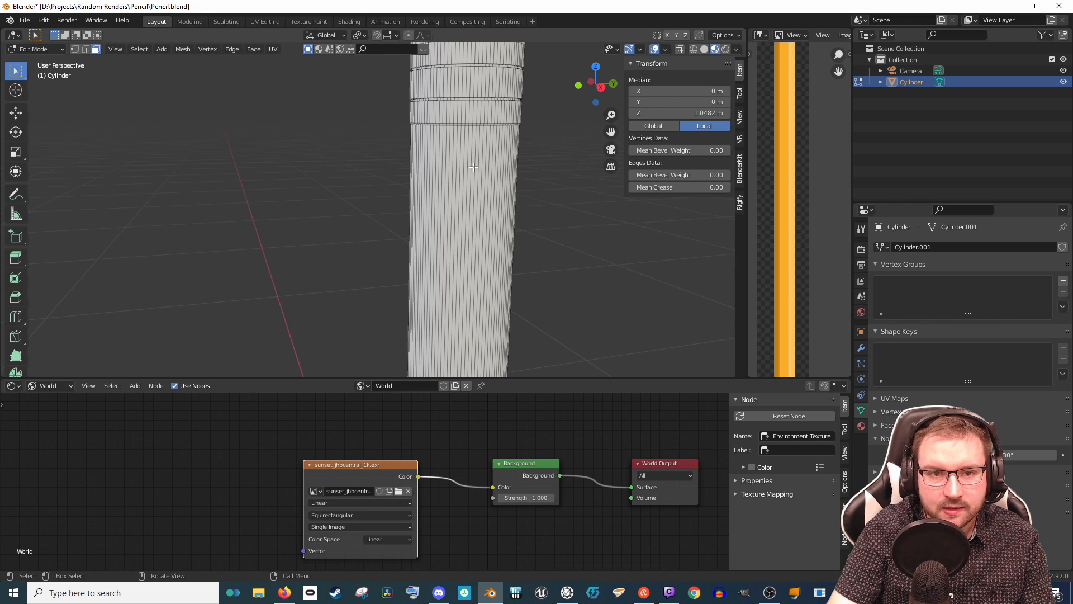
pyautogui.scroll(1, 474, 166)
pyautogui.scroll(2, 466, 136)
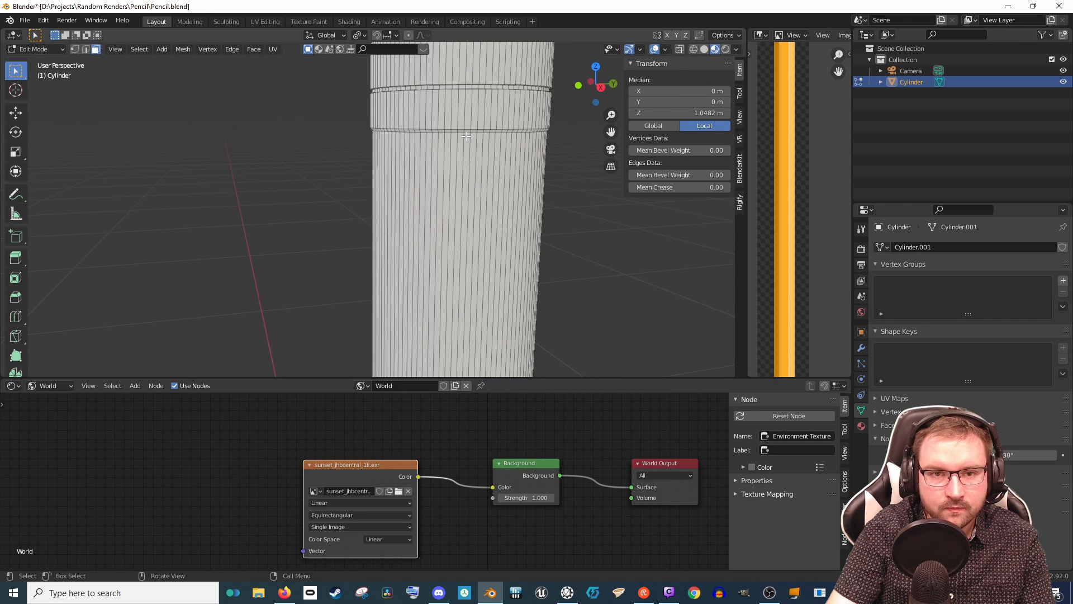
pyautogui.press('1')
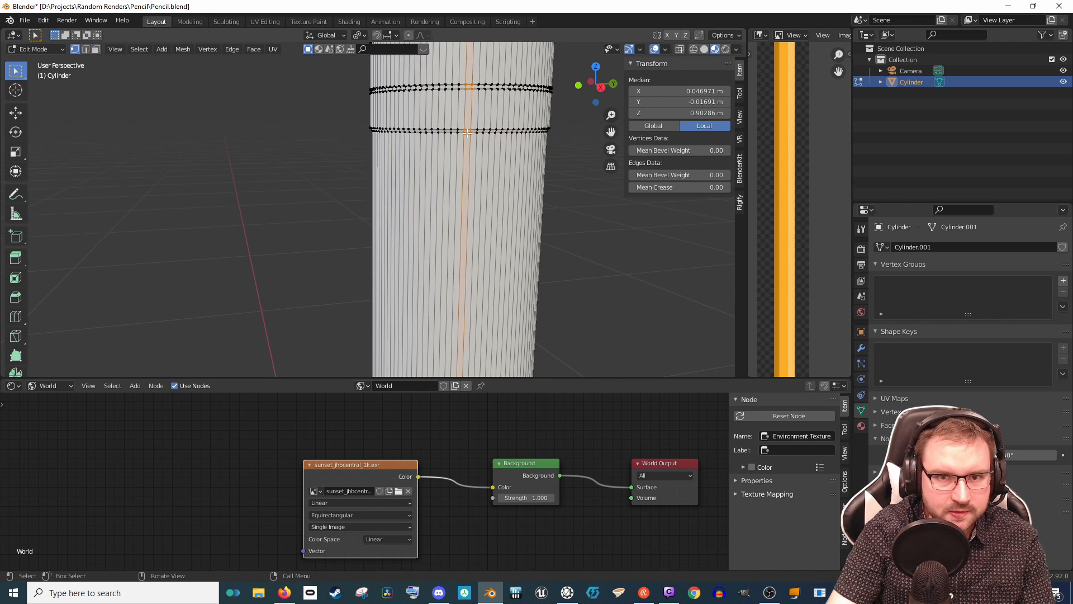
pyautogui.keyDown('alt'); pyautogui.click(468, 132); pyautogui.keyUp('alt')
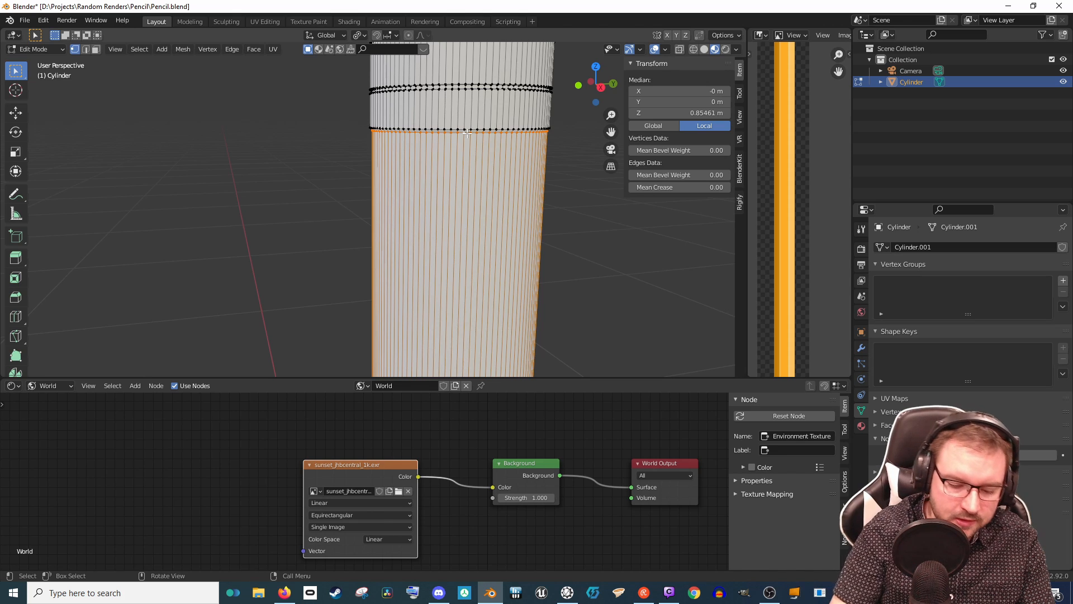
pyautogui.press('x')
pyautogui.click(467, 134)
pyautogui.scroll(-8, 447, 251)
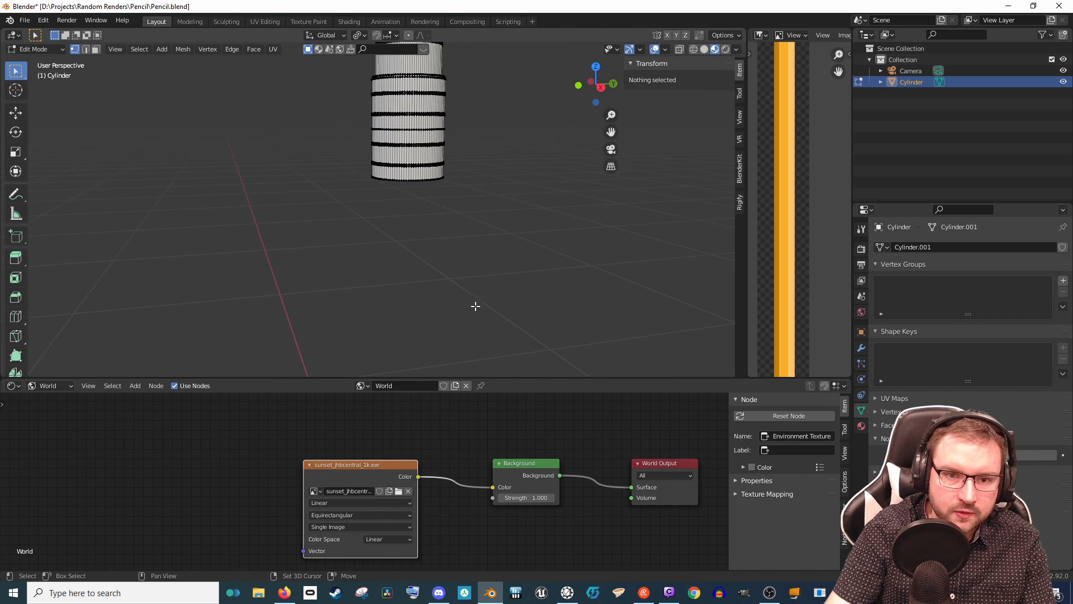
pyautogui.scroll(4, 433, 235)
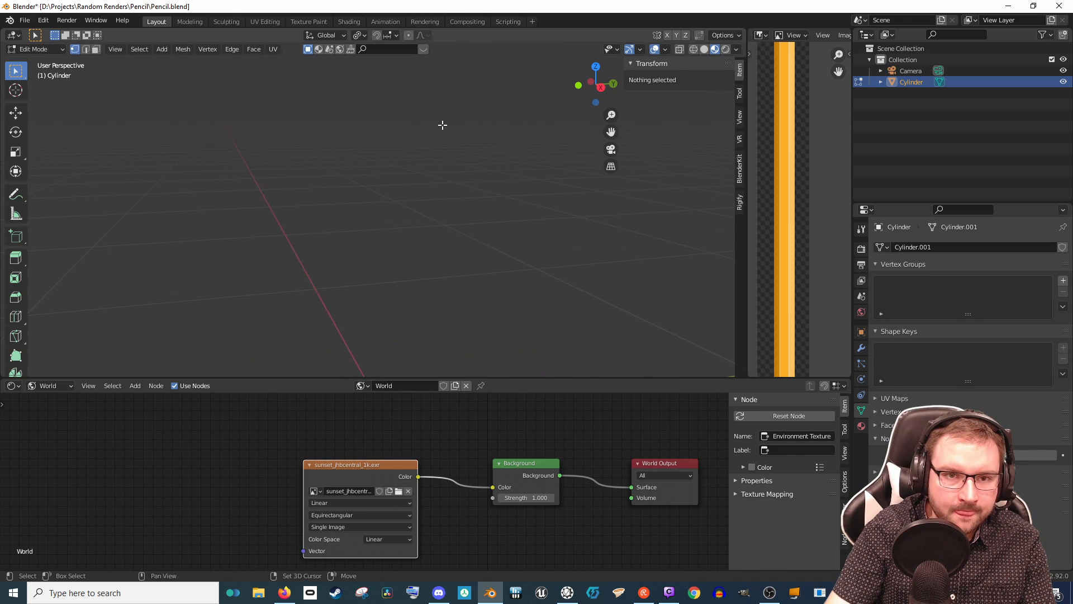
pyautogui.keyDown('shift'); pyautogui.moveTo(440, 125); pyautogui.dragTo(446, 257, button='middle'); pyautogui.keyUp('shift')
pyautogui.scroll(-4, 446, 259)
pyautogui.keyDown('shift'); pyautogui.moveTo(451, 304); pyautogui.dragTo(470, 214, button='middle'); pyautogui.keyUp('shift')
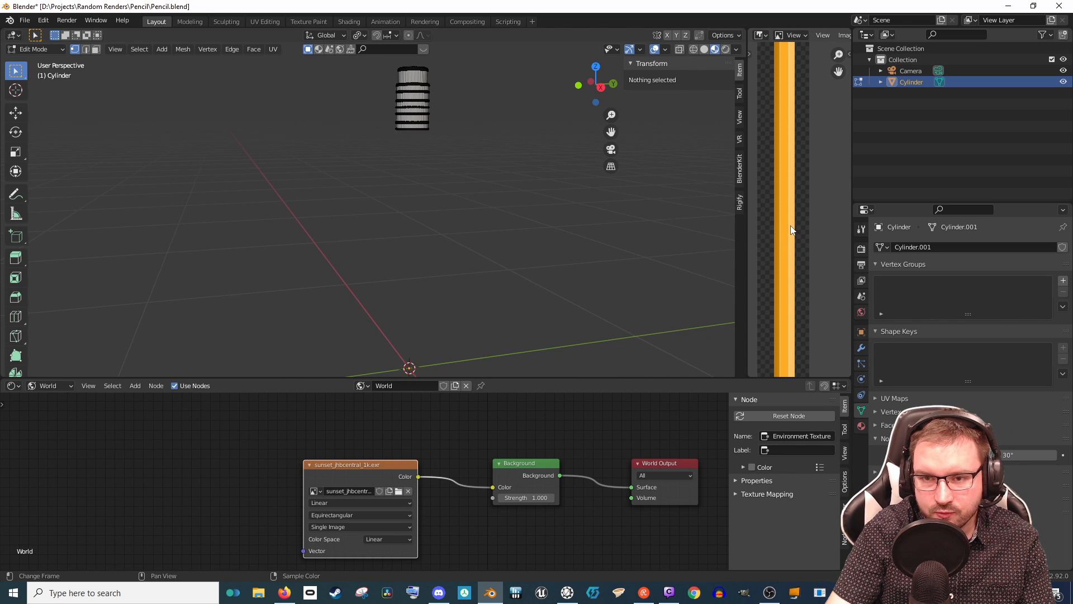
pyautogui.scroll(-2, 441, 289)
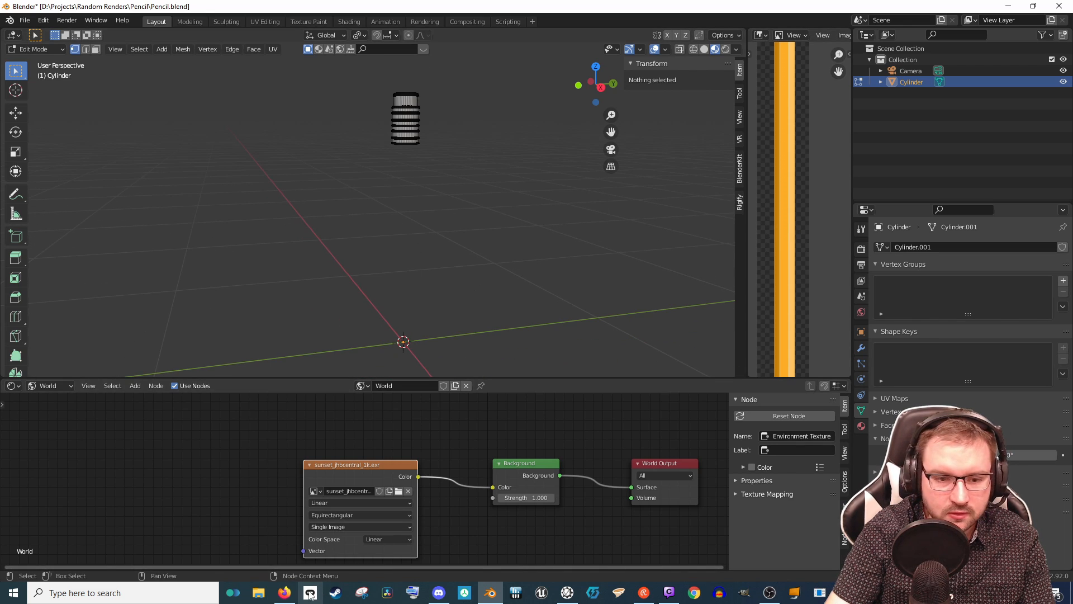
# Step: Switch to Firefox, search Google Images for "pencil how many sides", and return to Blender
pyautogui.click(284, 593)
pyautogui.click(283, 69)
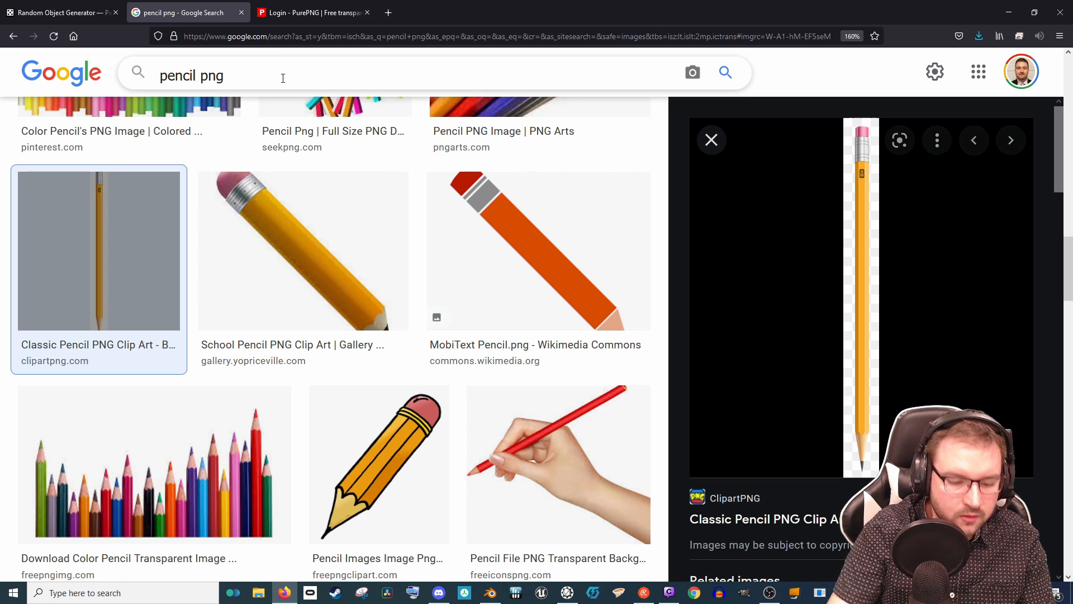
pyautogui.press('BackSpace')
pyautogui.press('BackSpace')
pyautogui.press('BackSpace')
pyautogui.press('BackSpace')
pyautogui.press('BackSpace')
pyautogui.write('how many ')
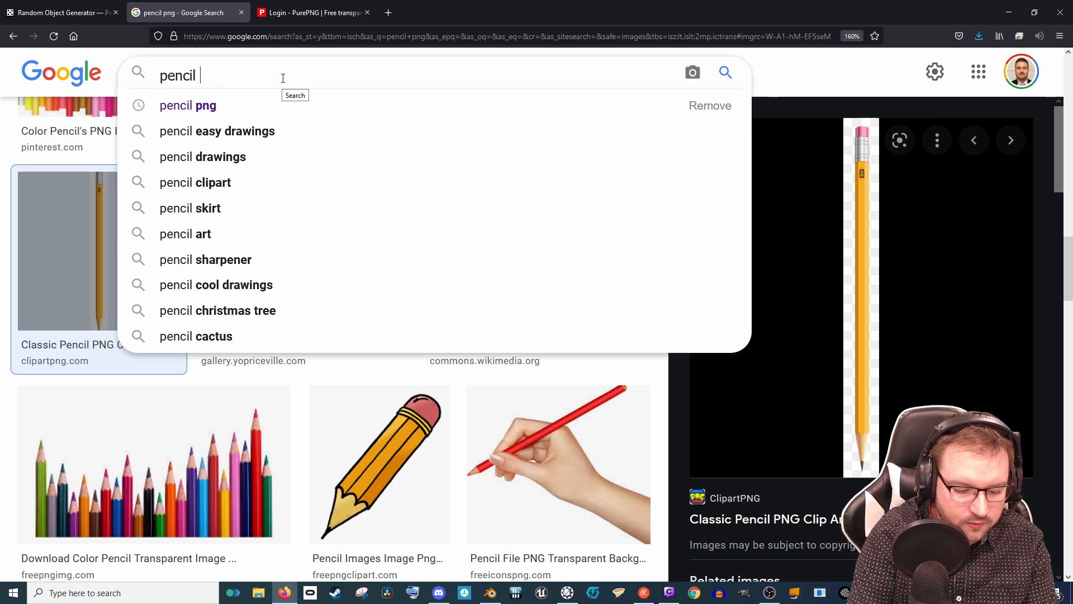
pyautogui.write('sides')
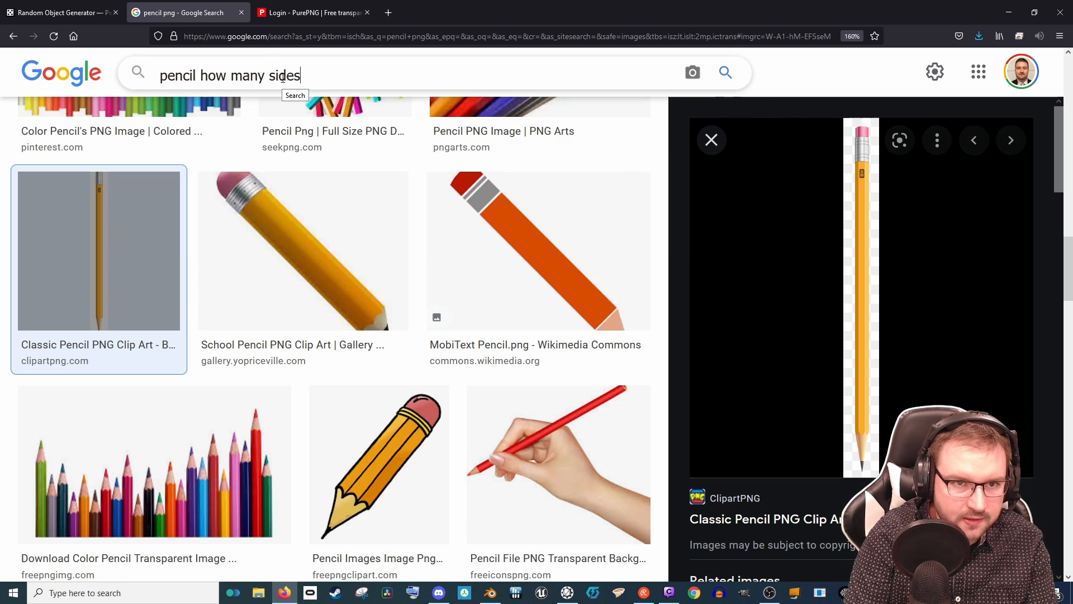
pyautogui.press('Return')
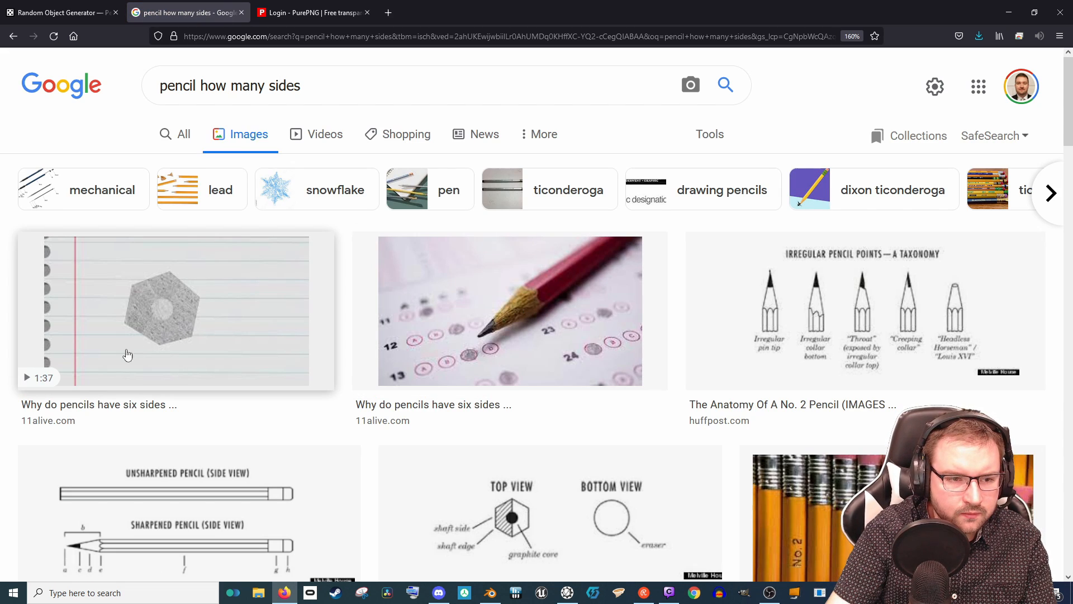
pyautogui.click(1006, 12)
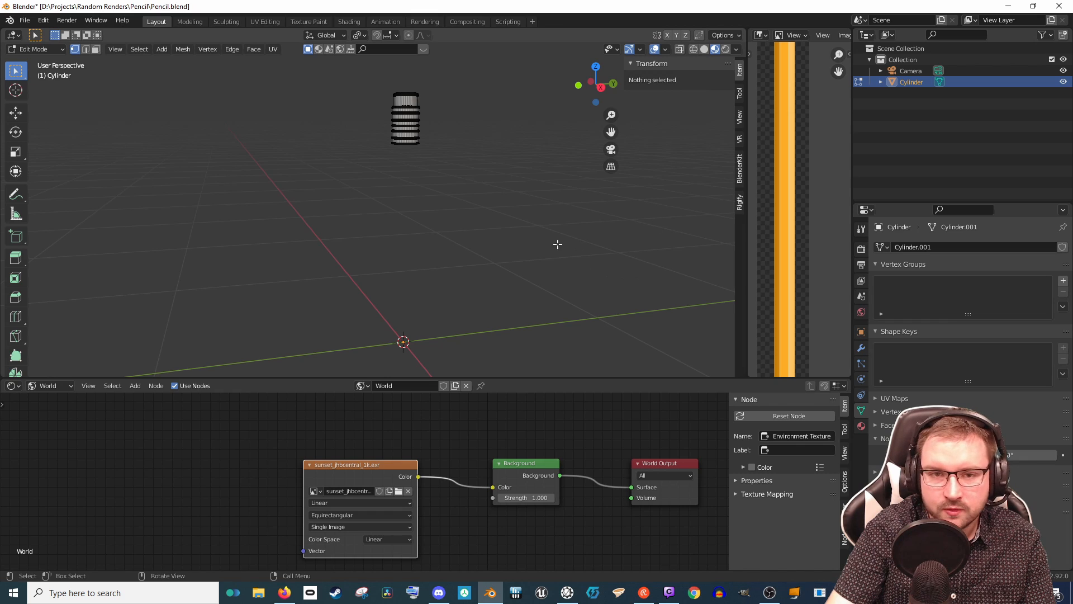
# Step: Add a cylinder with 6 vertices inside the existing mesh as the new hexagonal pencil body
pyautogui.hotkey('shift', 'a')
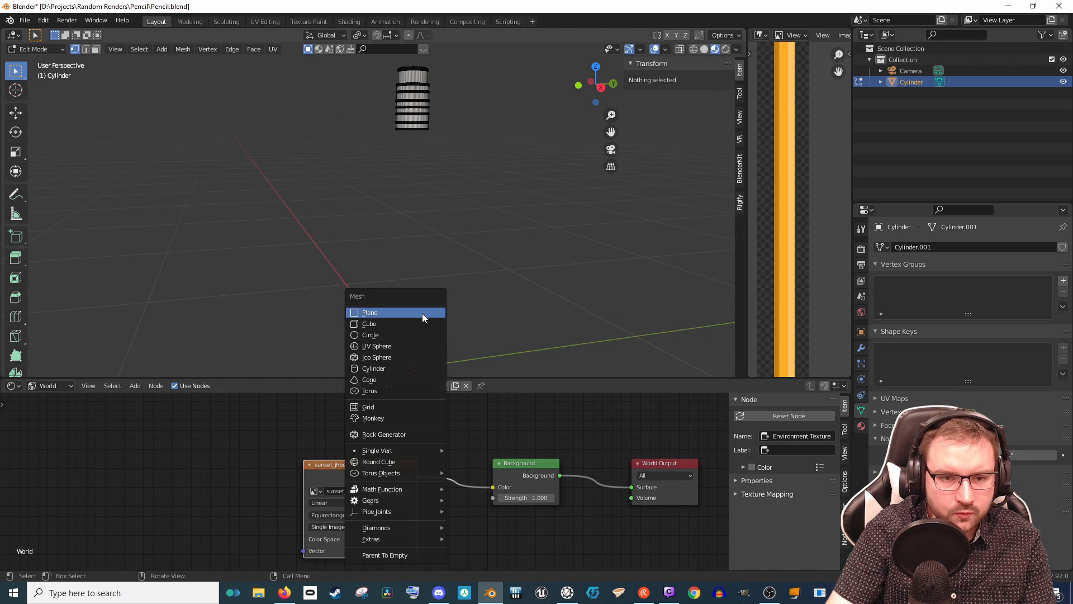
pyautogui.click(401, 368)
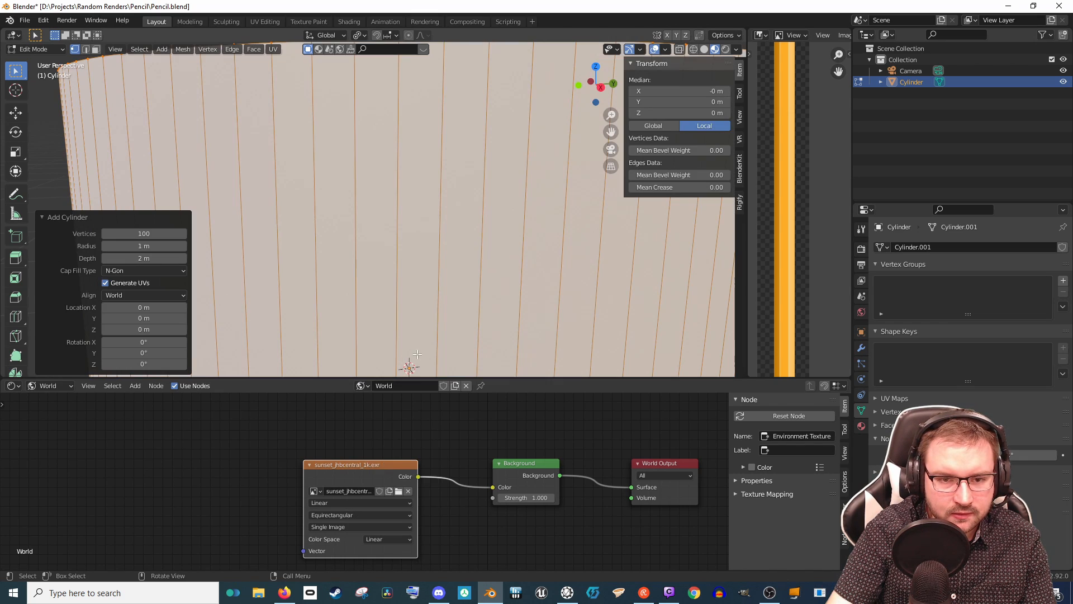
pyautogui.click(146, 236)
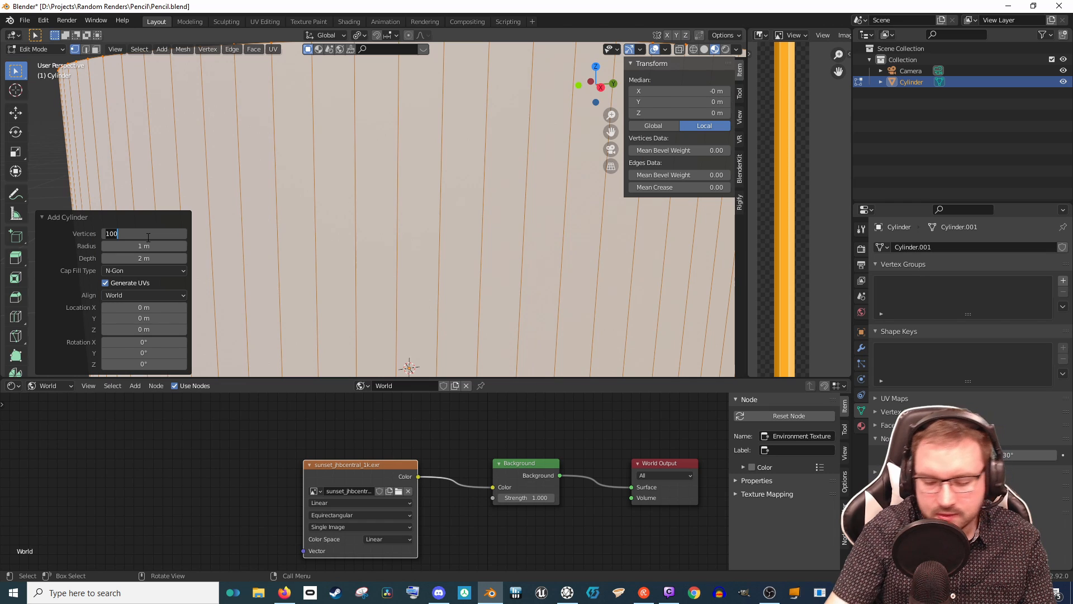
pyautogui.write('6')
pyautogui.press('Return')
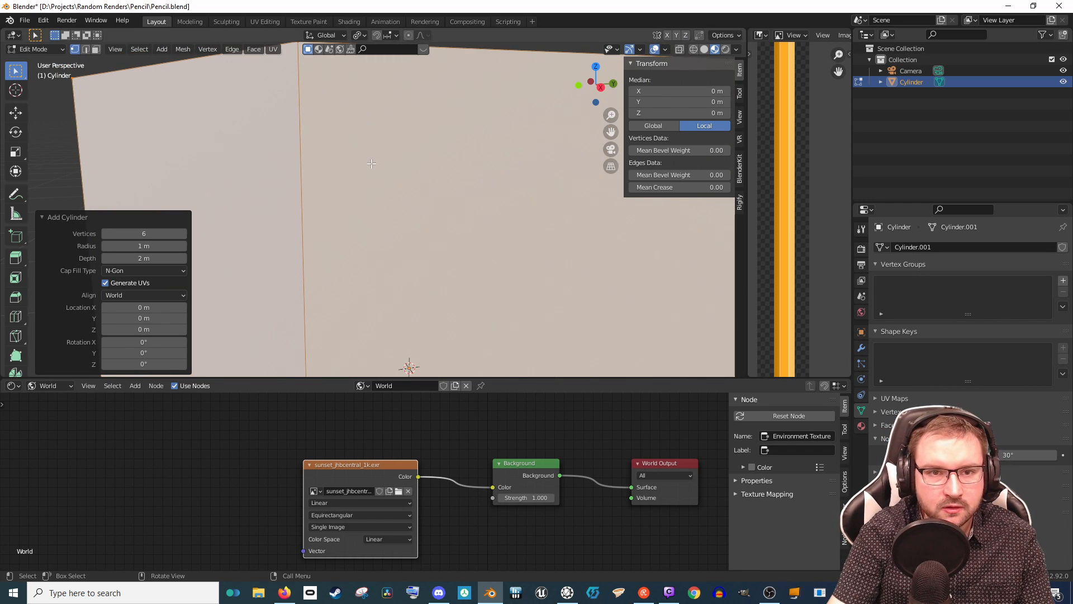
# Step: Scale the hexagonal cylinder down uniformly to about 0.106
pyautogui.scroll(-5, 377, 174)
pyautogui.moveTo(378, 174)
pyautogui.mouseDown(button='middle')
pyautogui.moveTo(375, 212)
pyautogui.moveTo(373, 180)
pyautogui.mouseUp(button='middle')
pyautogui.scroll(-2, 375, 212)
pyautogui.press('s')
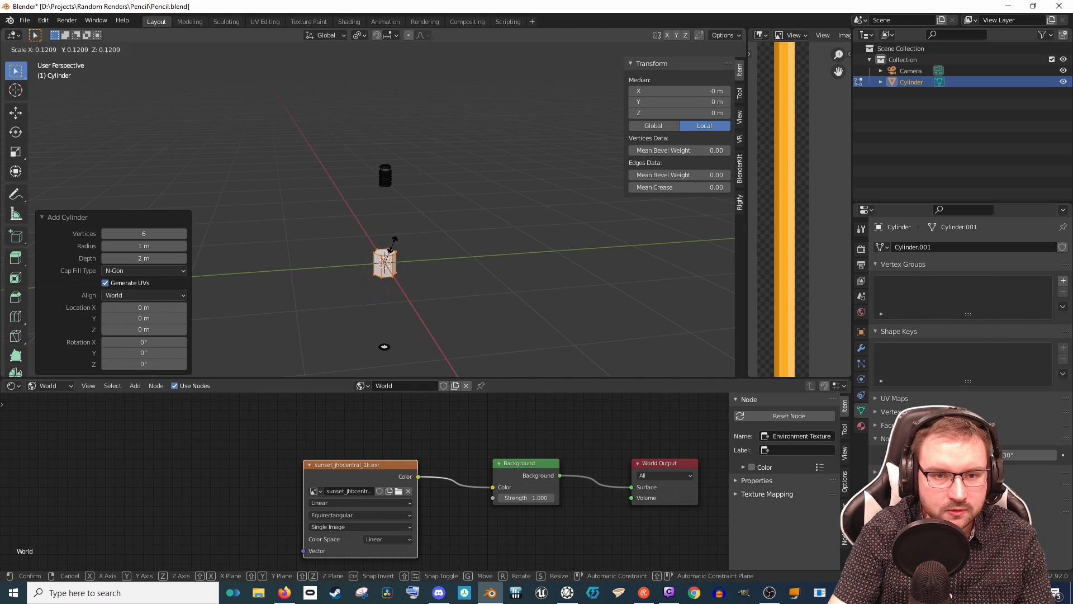
pyautogui.click(400, 238)
# Step: Move the hexagonal cylinder up along Z by about 0.765 m towards the ferrule
pyautogui.scroll(2, 453, 254)
pyautogui.scroll(3, 452, 270)
pyautogui.moveTo(452, 271); pyautogui.dragTo(438, 162, button='middle')
pyautogui.moveTo(468, 230); pyautogui.dragTo(476, 291, button='middle')
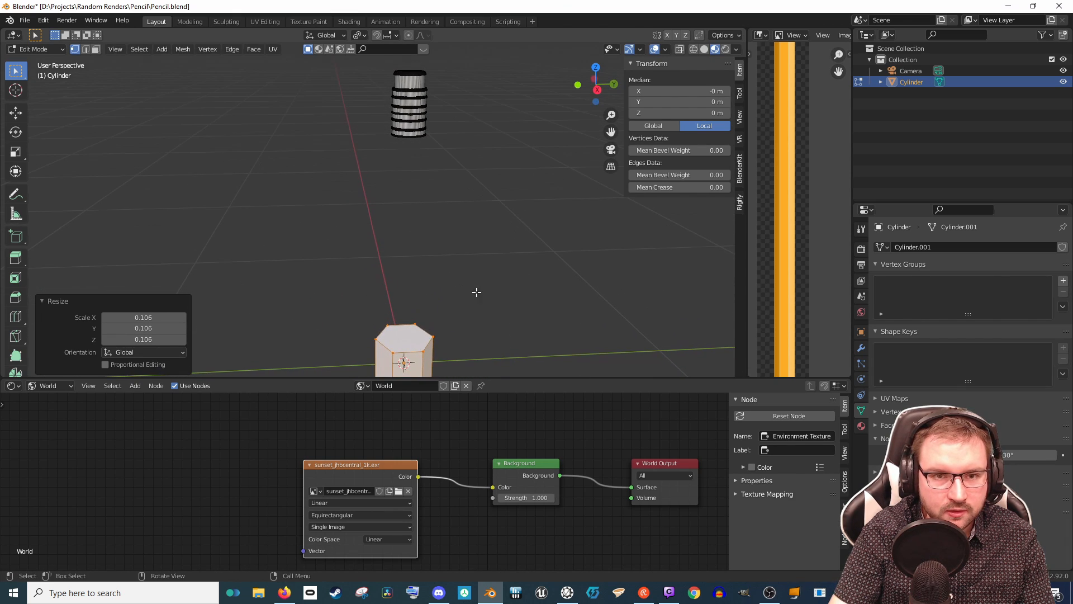
pyautogui.press('g')
pyautogui.press('z')
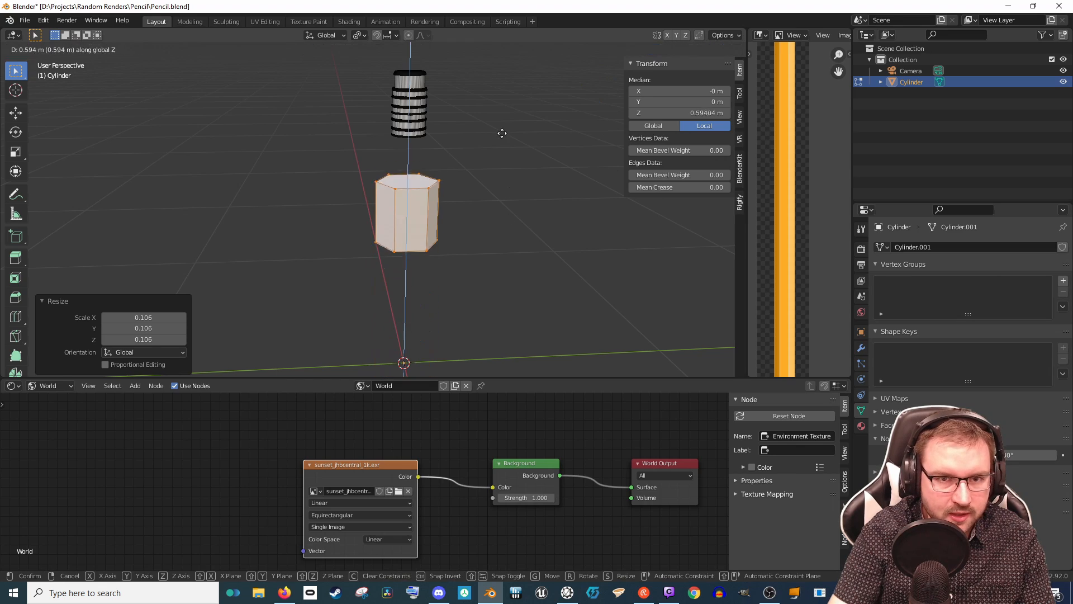
pyautogui.click(500, 94)
# Step: In top view, scale the hexagonal cylinder uniformly to about 0.501 so its corners match the ferrule's outer rim
pyautogui.press('KP_7')
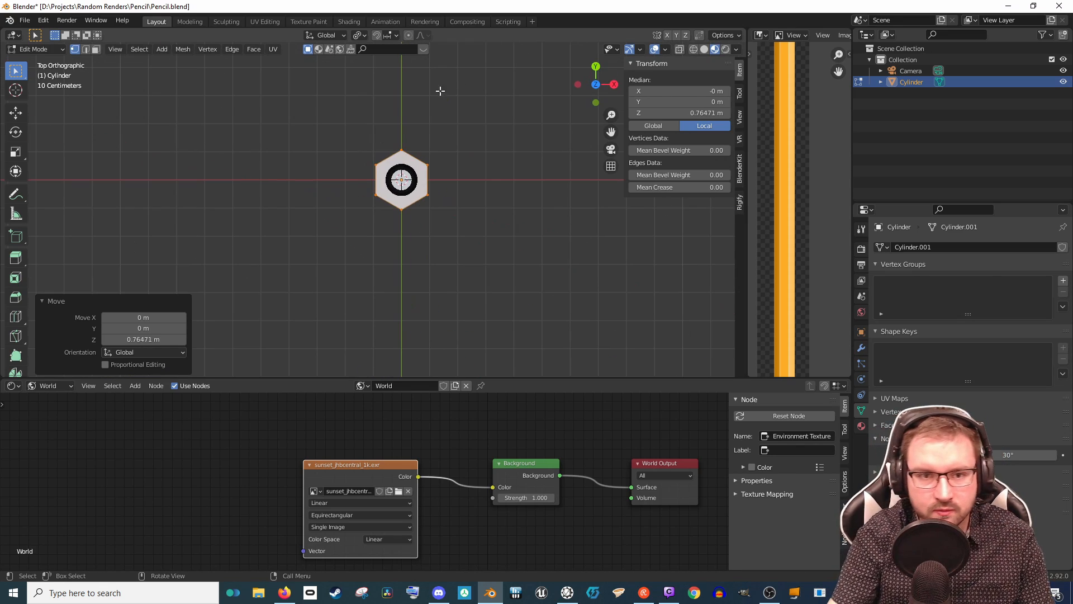
pyautogui.scroll(7, 441, 90)
pyautogui.keyDown('shift'); pyautogui.moveTo(526, 146); pyautogui.dragTo(436, 256, button='middle'); pyautogui.keyUp('shift')
pyautogui.scroll(2, 436, 255)
pyautogui.scroll(2, 513, 197)
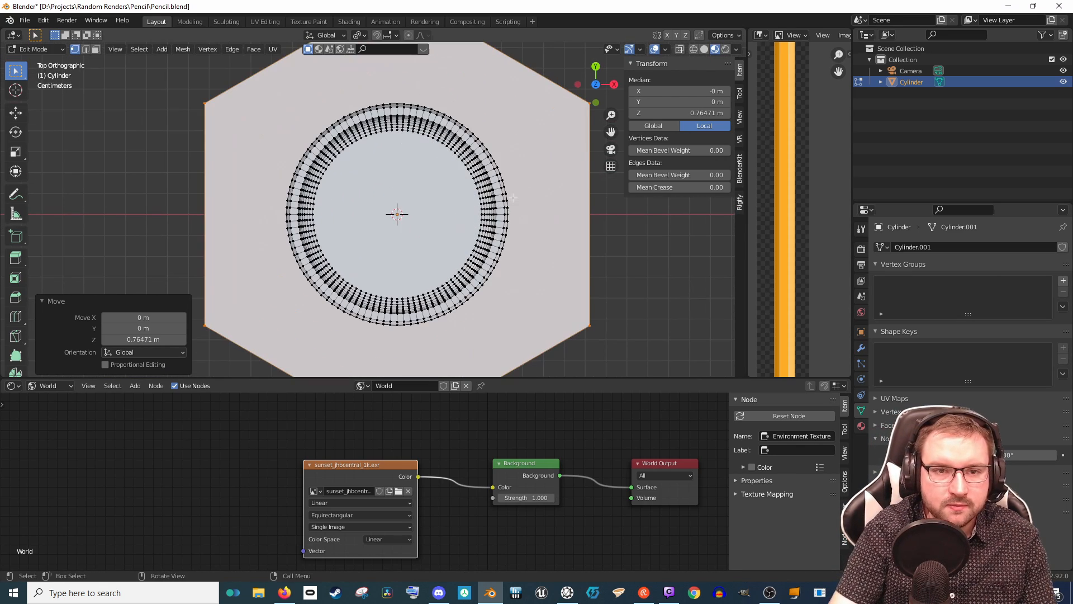
pyautogui.press('s')
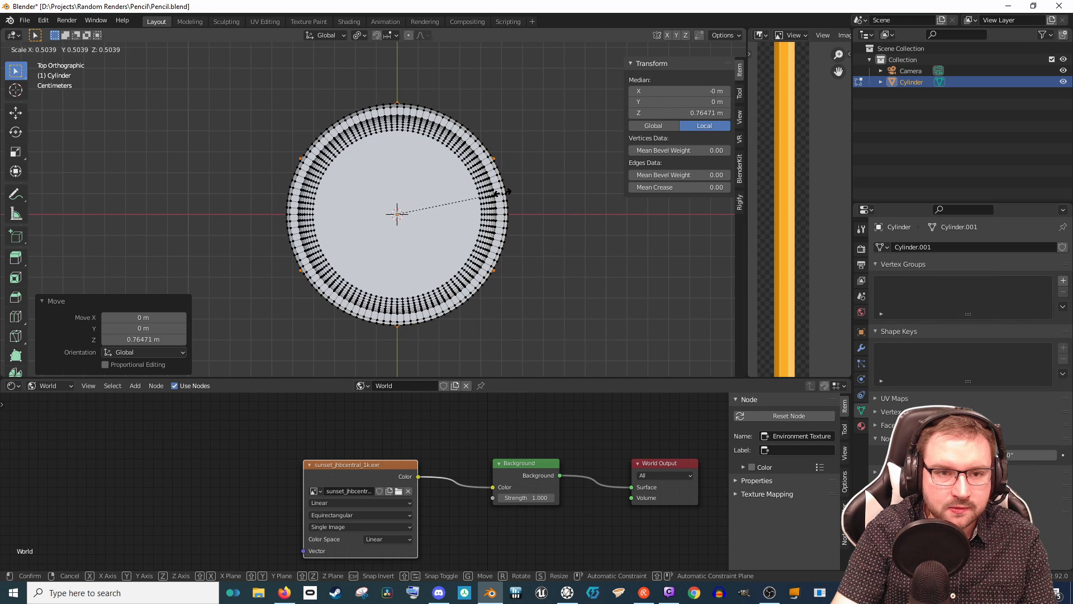
pyautogui.click(502, 192)
# Step: In front view, raise the hexagonal cylinder about 0.038 m along Z to meet the ferrule's lower edge
pyautogui.press('KP_1')
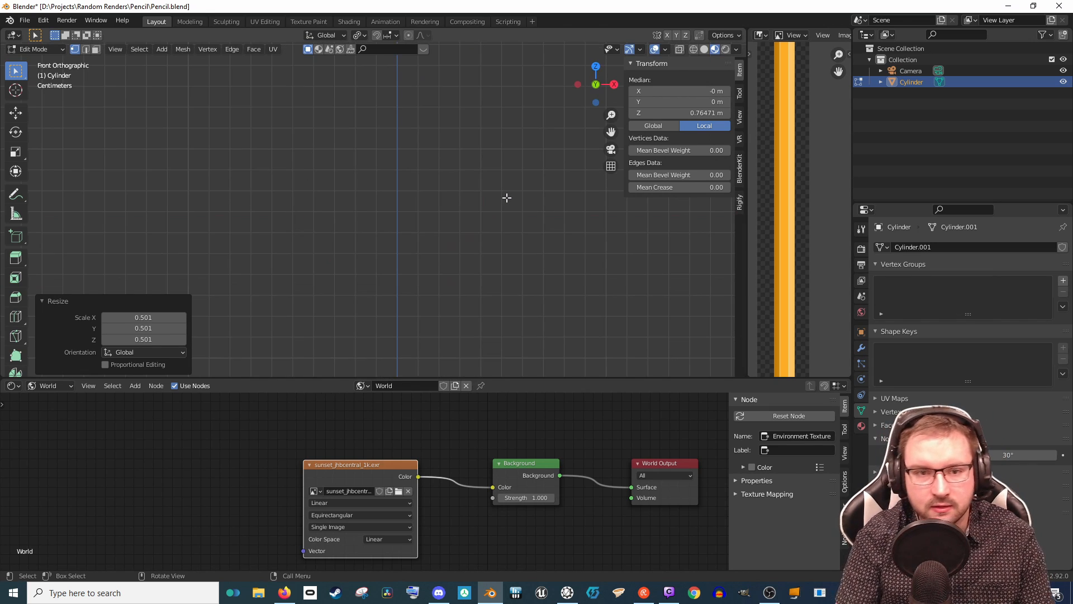
pyautogui.press('KP_Decimal')
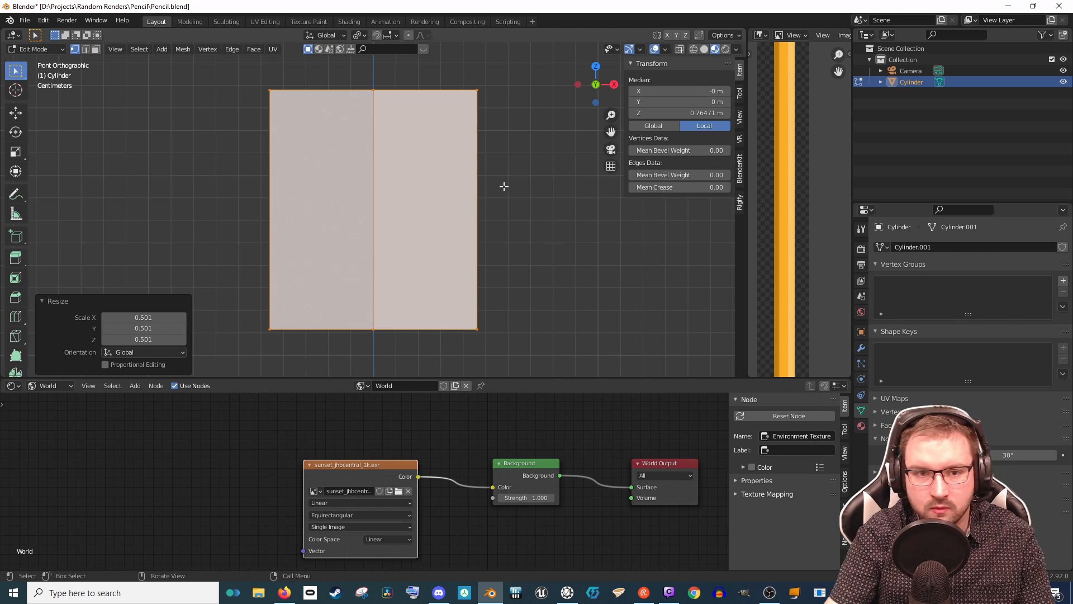
pyautogui.scroll(-5, 491, 198)
pyautogui.scroll(3, 482, 260)
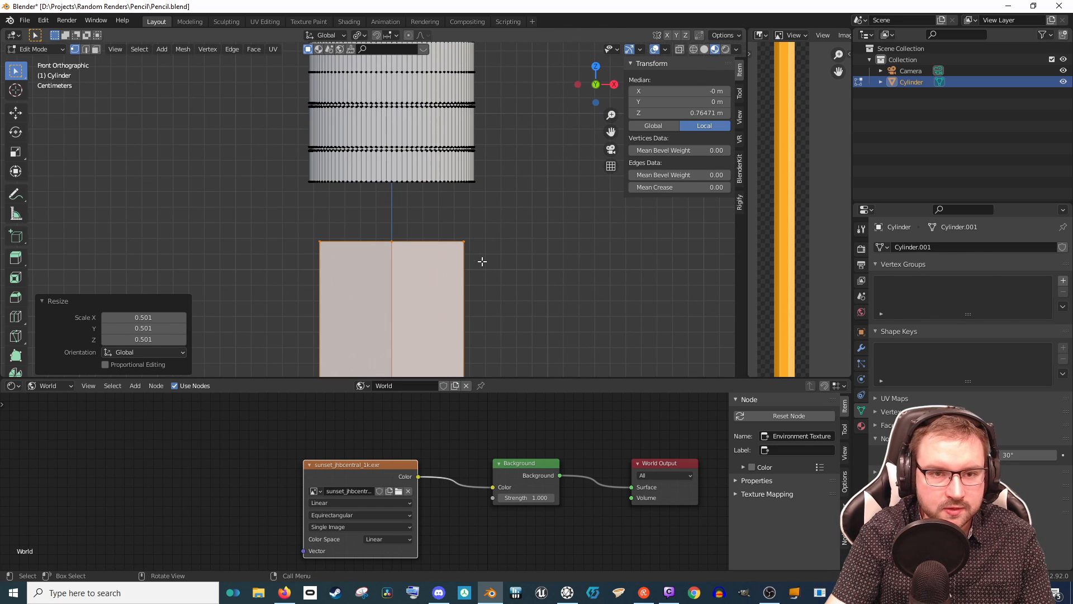
pyautogui.press('g')
pyautogui.press('z')
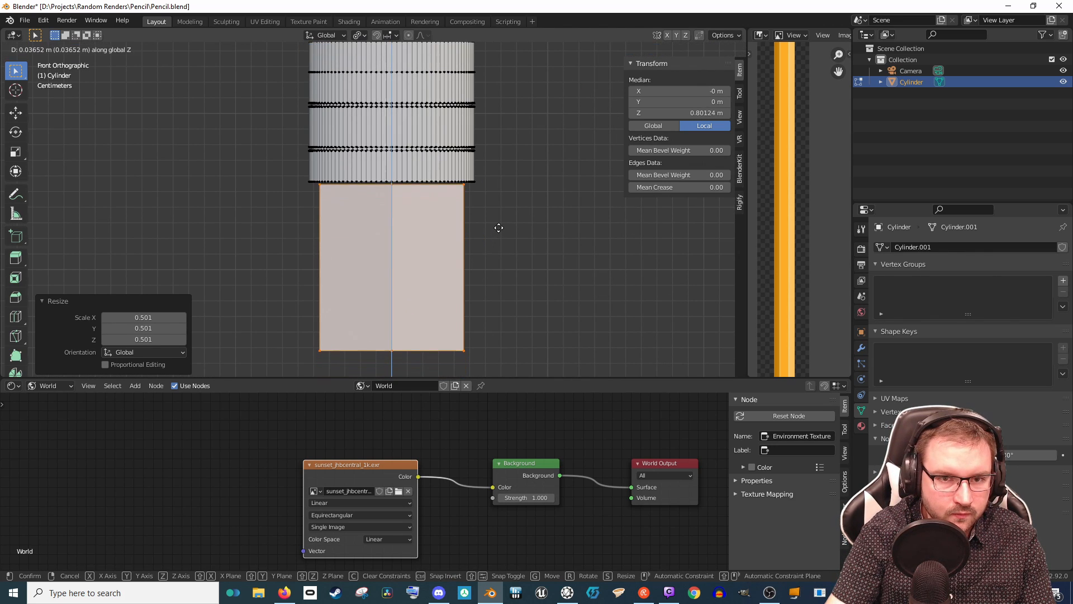
pyautogui.click(502, 224)
# Step: Scale the hexagonal cylinder up uniformly by about 1.095 and nudge it slightly down along Z
pyautogui.press('s')
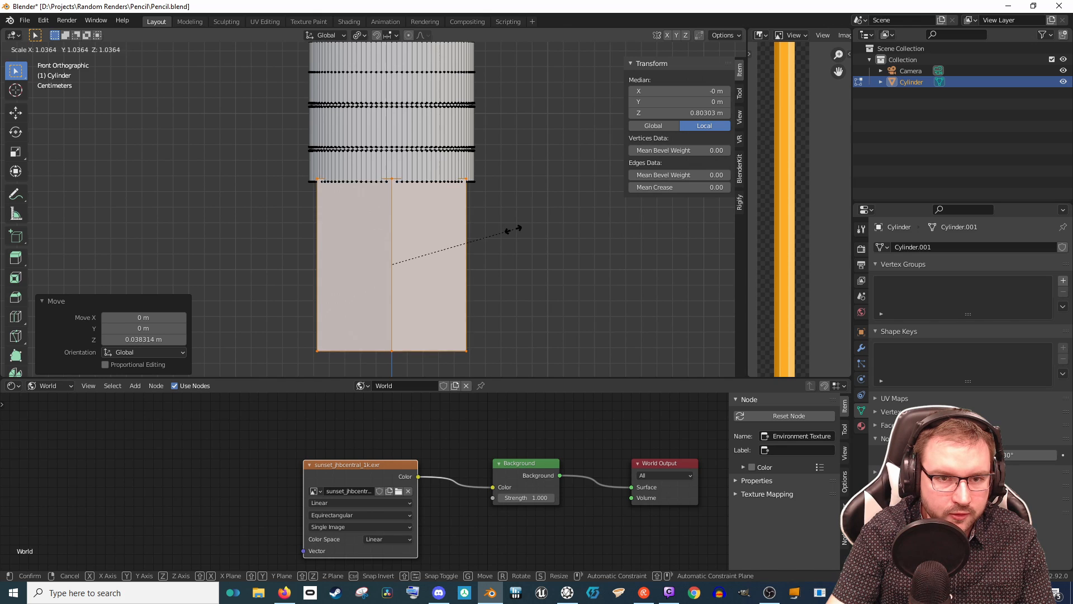
pyautogui.click(521, 233)
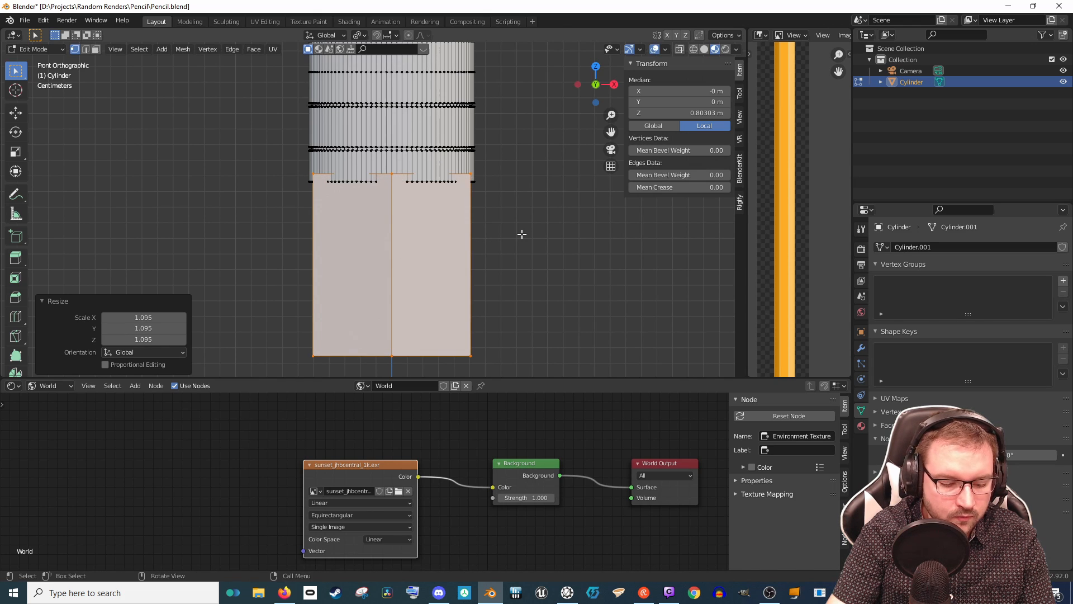
pyautogui.press('g')
pyautogui.press('z')
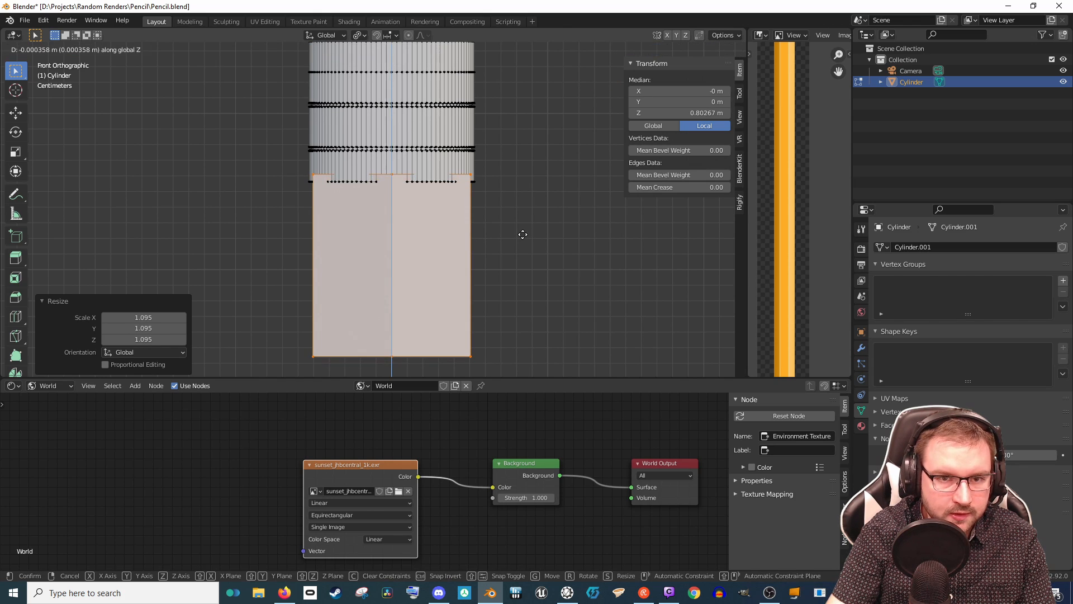
pyautogui.click(522, 234)
# Step: Inspect the joint between ferrule and hexagonal body in right view and enable snapping to vertices
pyautogui.moveTo(522, 234); pyautogui.dragTo(475, 222, button='middle')
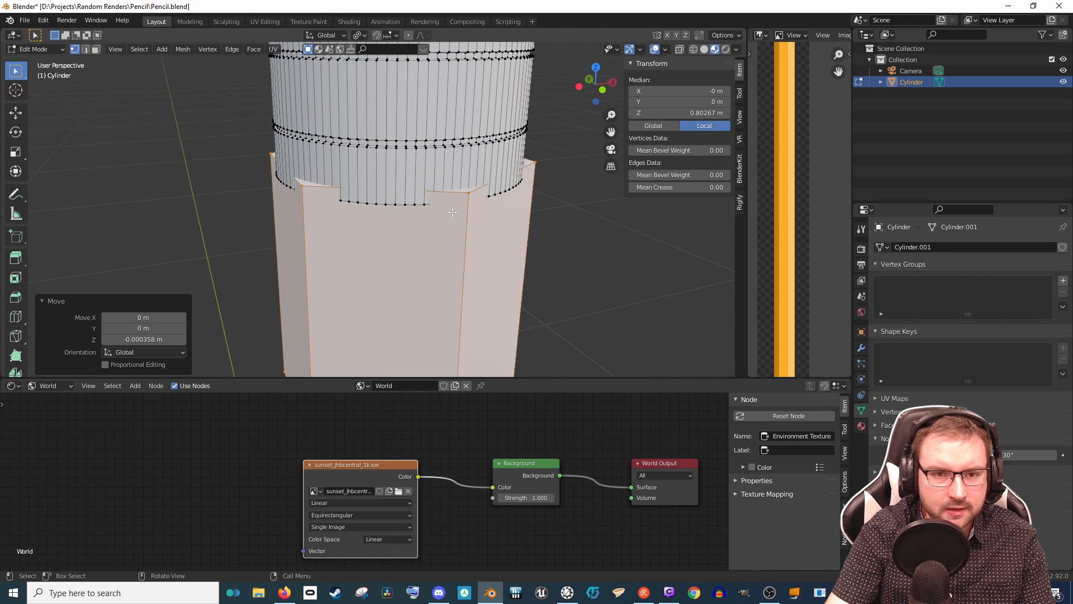
pyautogui.moveTo(478, 207); pyautogui.dragTo(478, 207, button='middle')
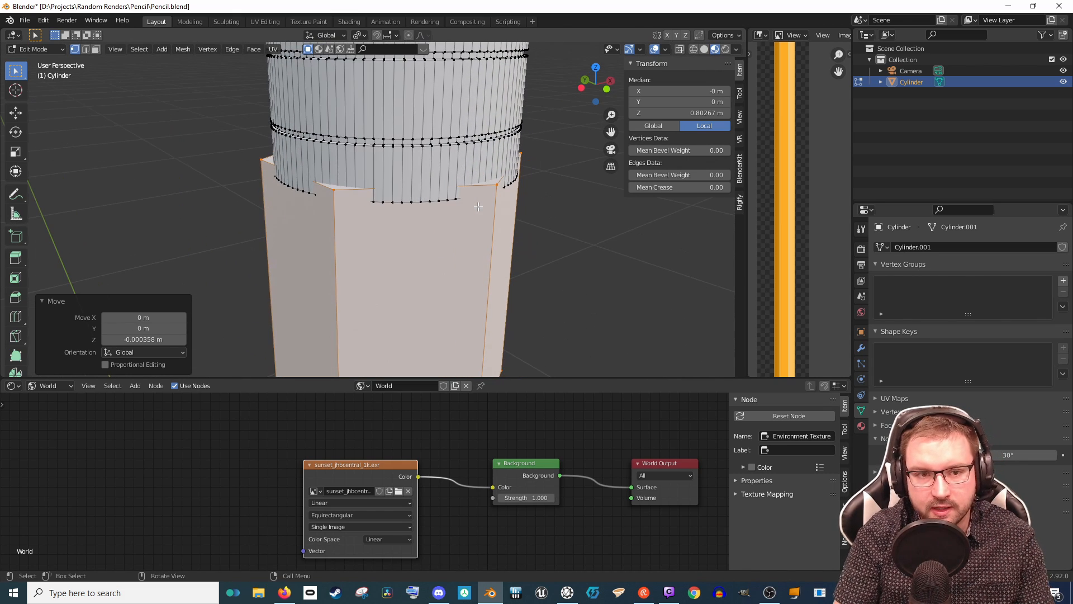
pyautogui.press('KP_3')
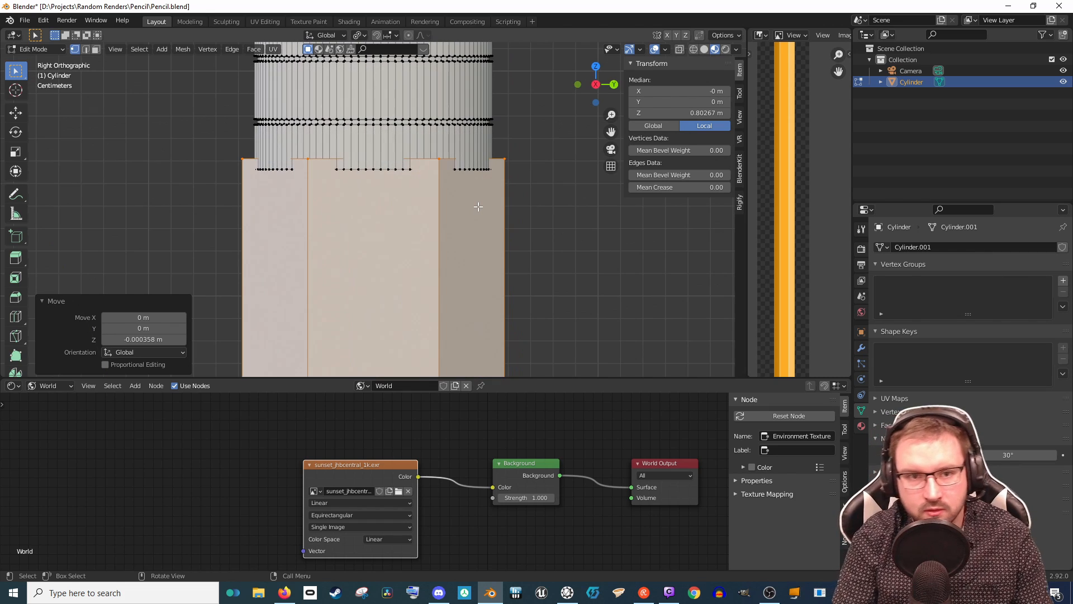
pyautogui.scroll(2, 426, 144)
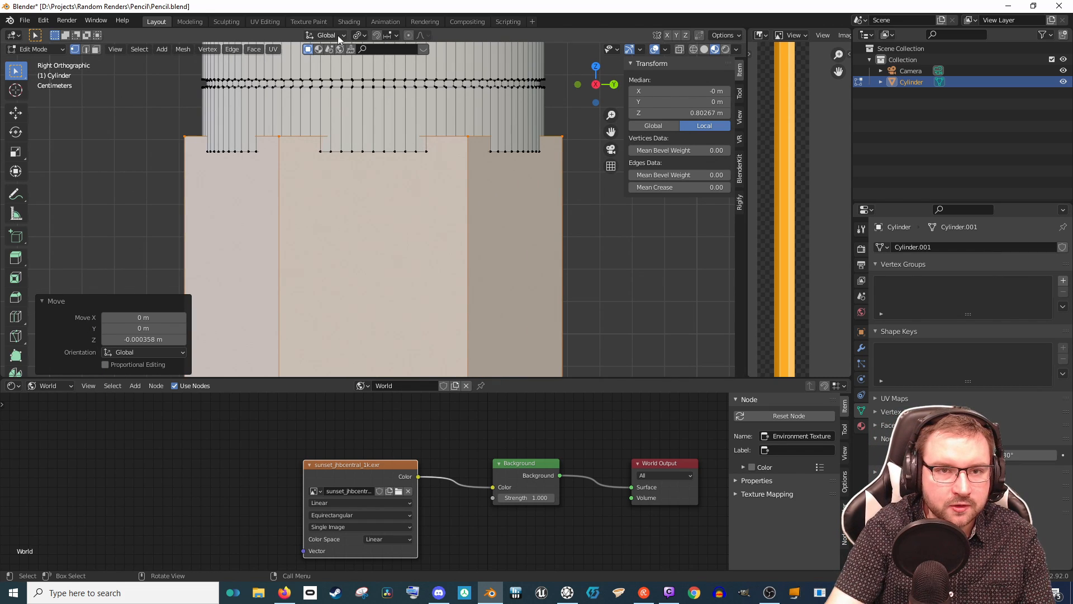
pyautogui.click(365, 34)
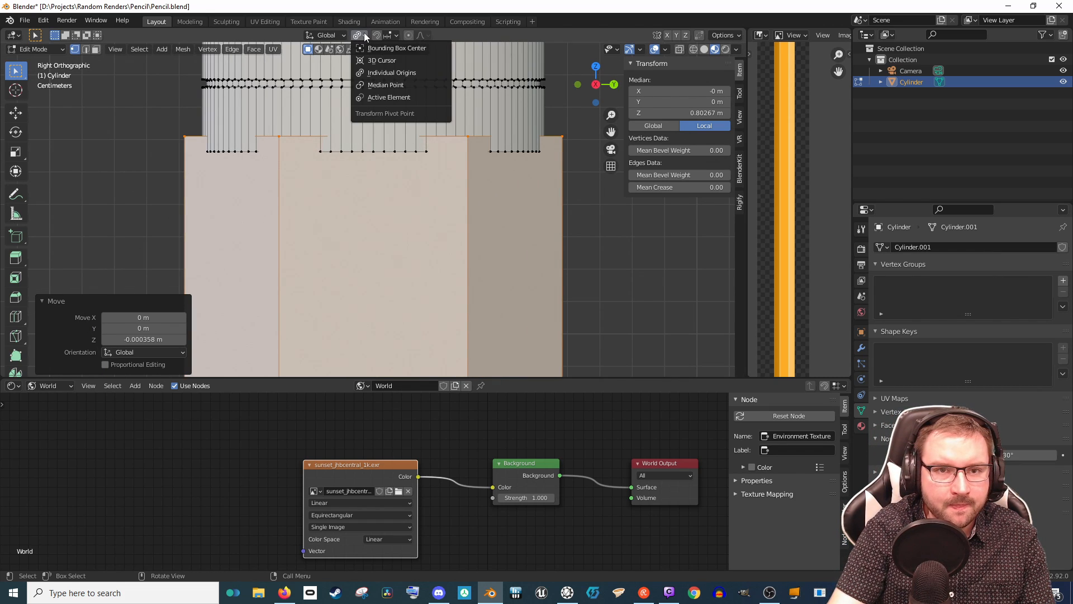
pyautogui.click(394, 35)
pyautogui.click(380, 81)
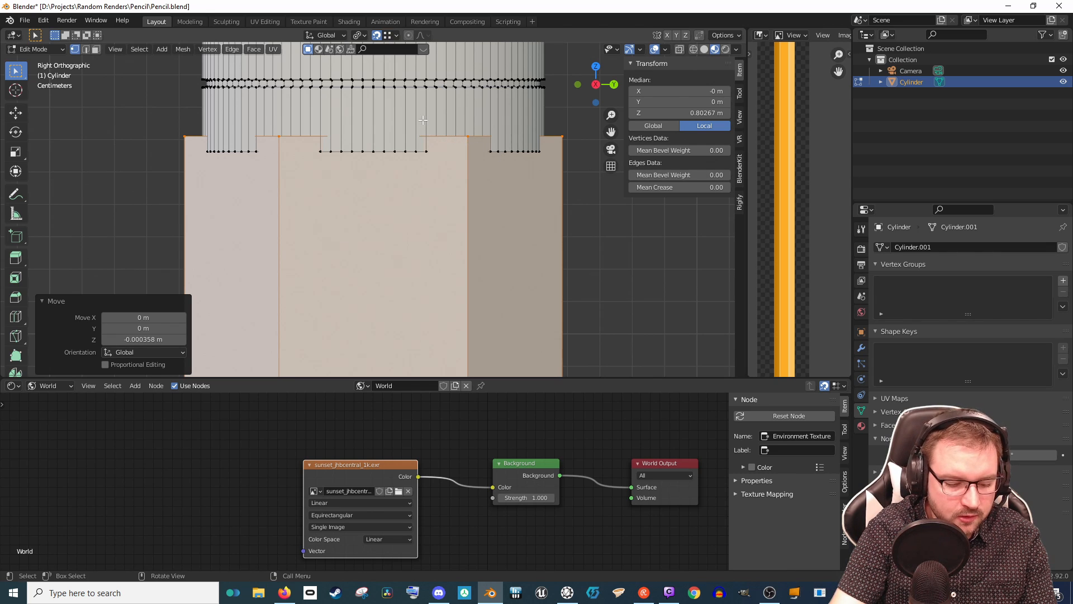
pyautogui.press('g')
pyautogui.press('z')
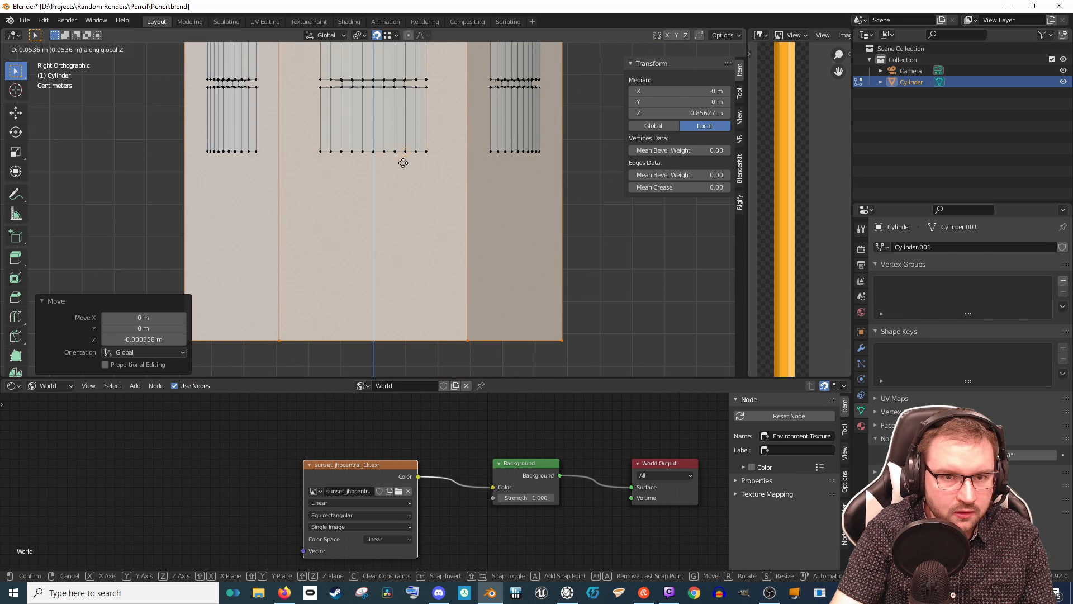
pyautogui.rightClick(403, 162)
# Step: Select the hexagonal body's top edge loop and snap it down about 0.0047 m along Z to the ferrule's lower edge
pyautogui.scroll(-3, 454, 195)
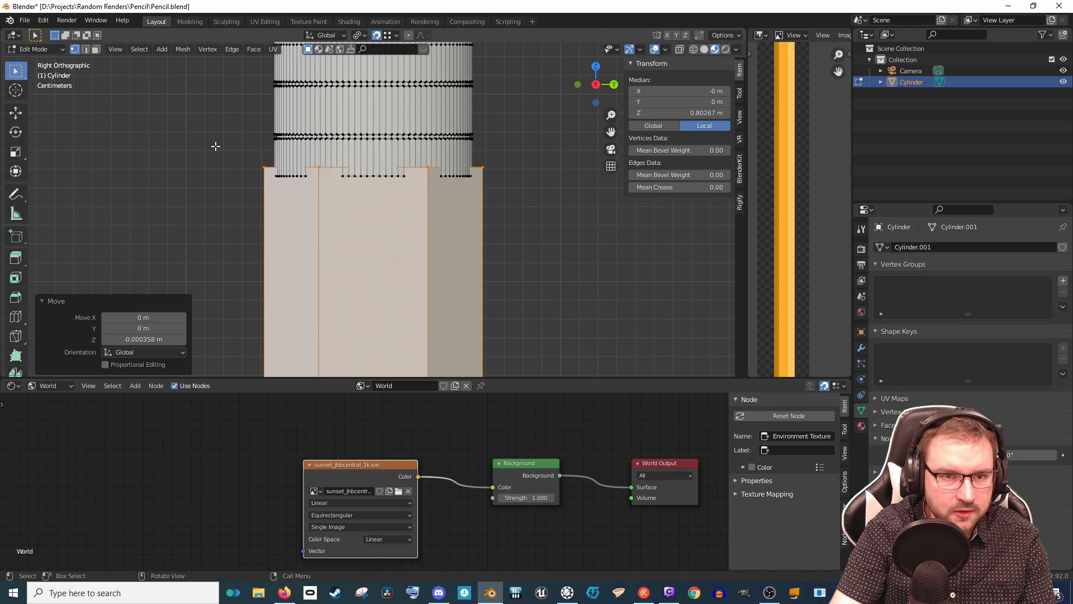
pyautogui.scroll(1, 278, 168)
pyautogui.keyDown('alt'); pyautogui.click(249, 159); pyautogui.keyUp('alt')
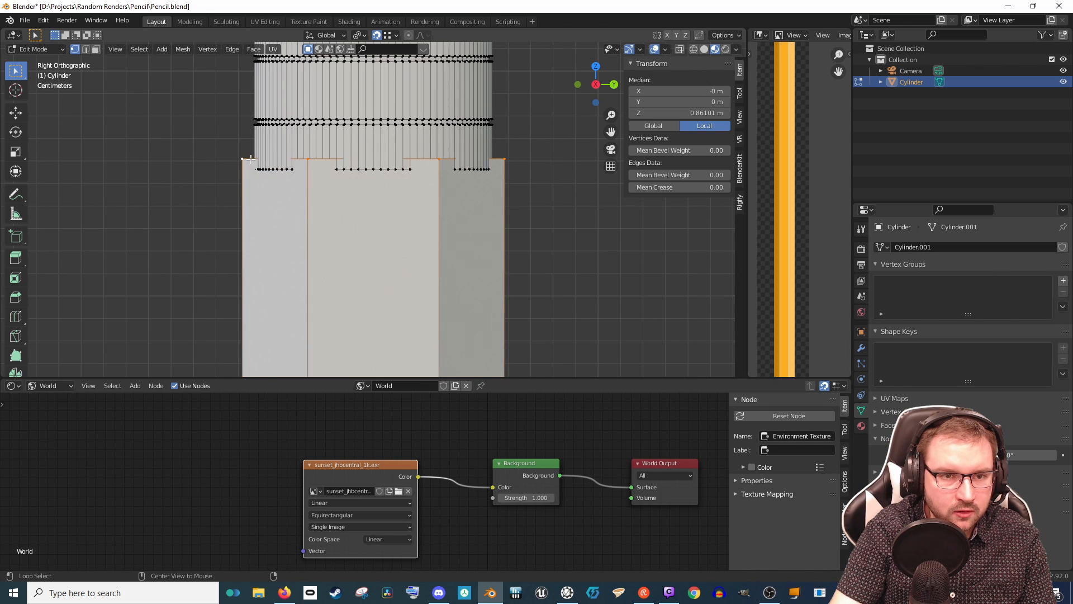
pyautogui.press('g')
pyautogui.press('z')
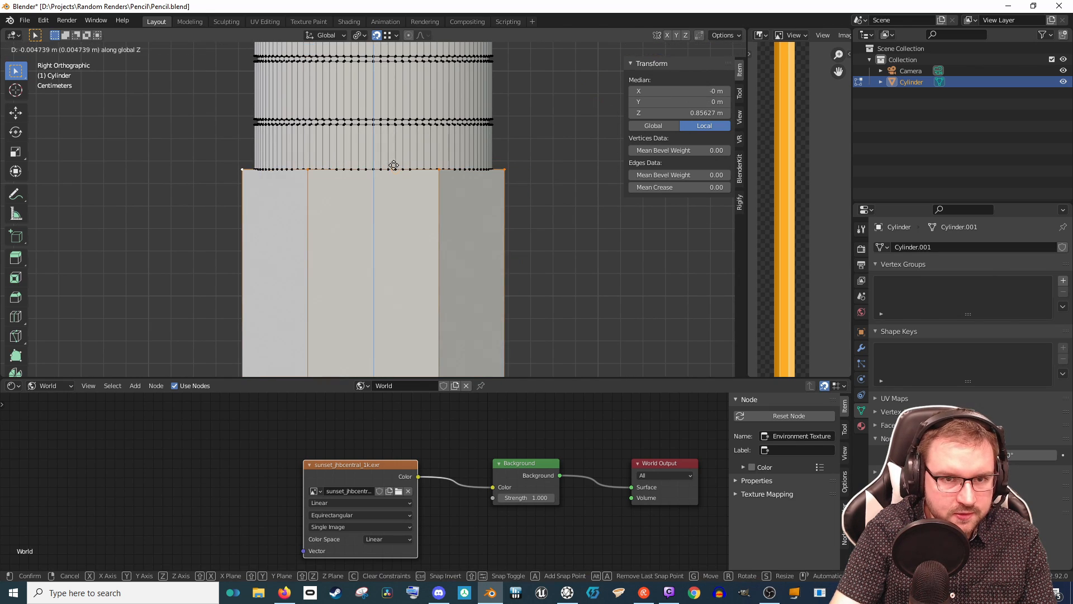
pyautogui.click(387, 168)
pyautogui.moveTo(383, 192); pyautogui.dragTo(431, 238, button='middle')
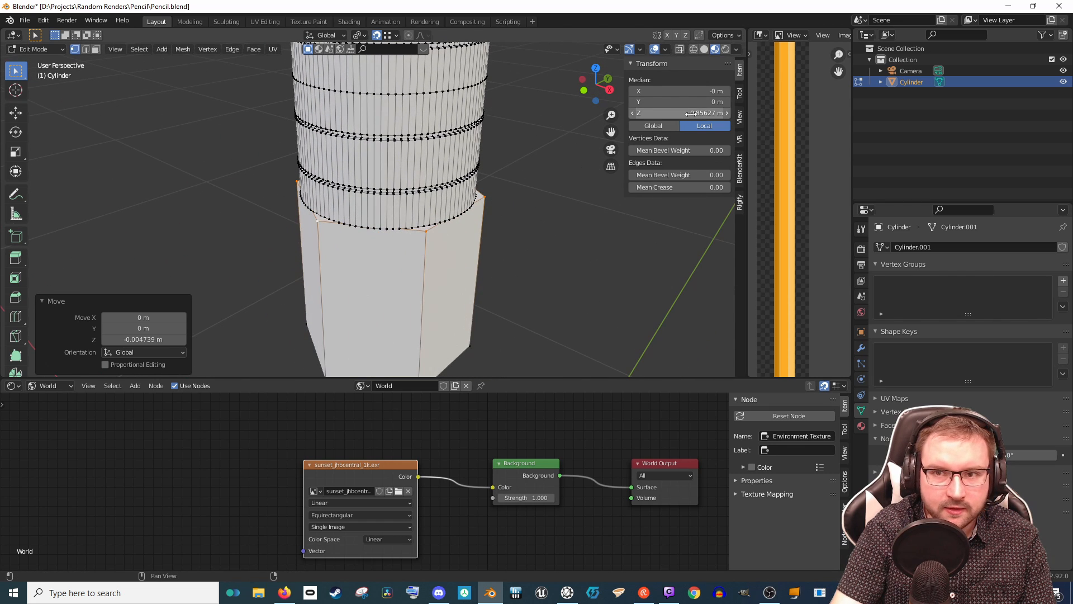
# Step: Examine how the ferrule meets the yellow body in the reference image and compare it with the modelled joint
pyautogui.moveTo(795, 100); pyautogui.dragTo(772, 269, button='middle')
pyautogui.scroll(4, 776, 174)
pyautogui.moveTo(757, 165); pyautogui.dragTo(756, 166, button='middle')
pyautogui.press('Home')
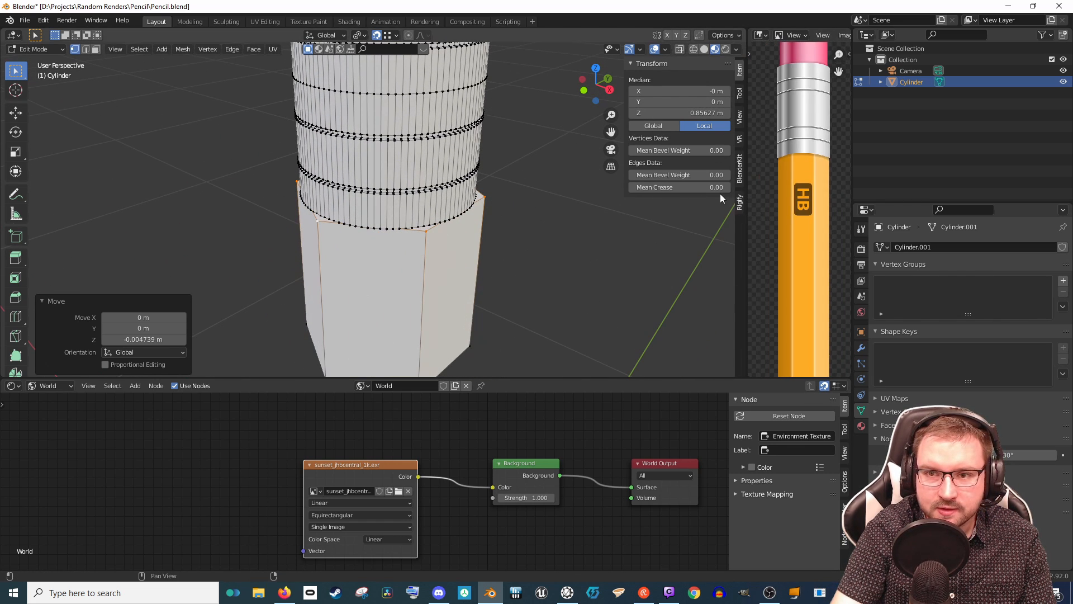
pyautogui.scroll(4, 796, 175)
pyautogui.scroll(-3, 805, 140)
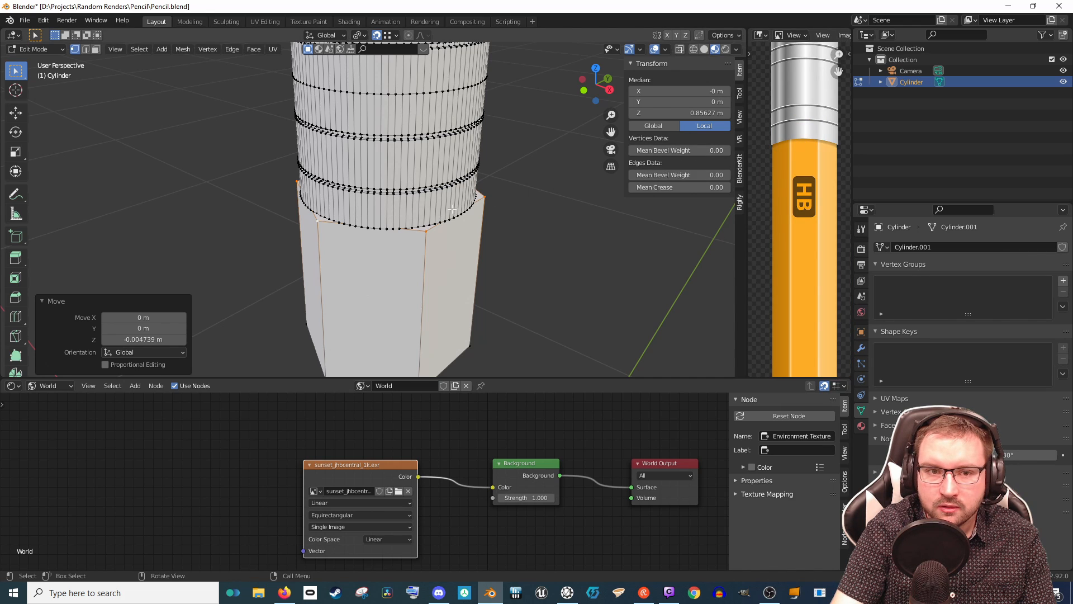
pyautogui.scroll(3, 547, 217)
pyautogui.scroll(-2, 534, 235)
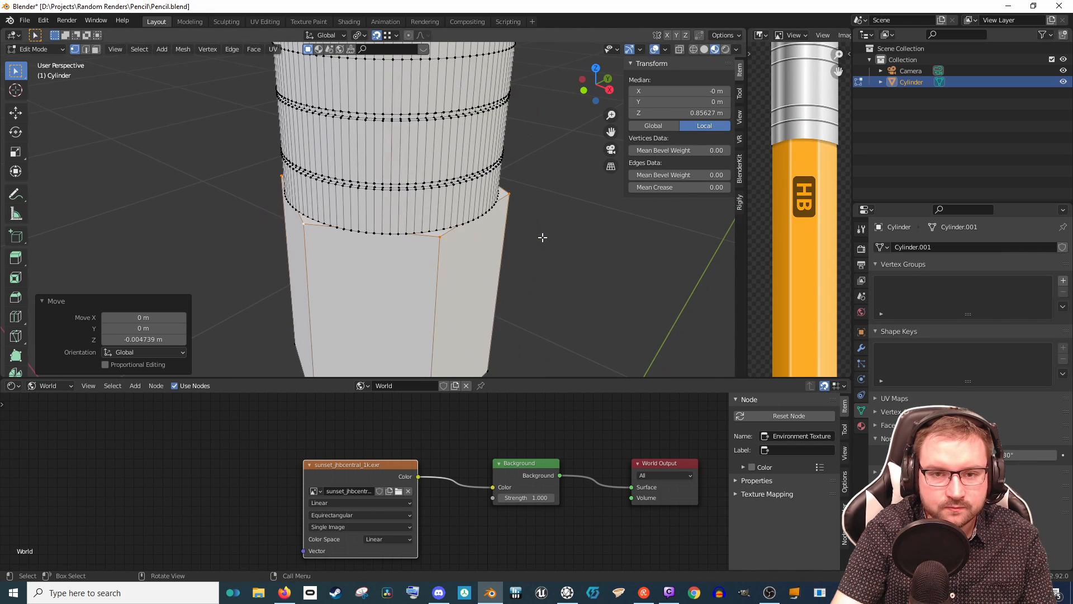
# Step: Select only the linked geometry of the hexagonal body and scale it down uniformly to 0.853
pyautogui.hotkey('ctrl', 'l')
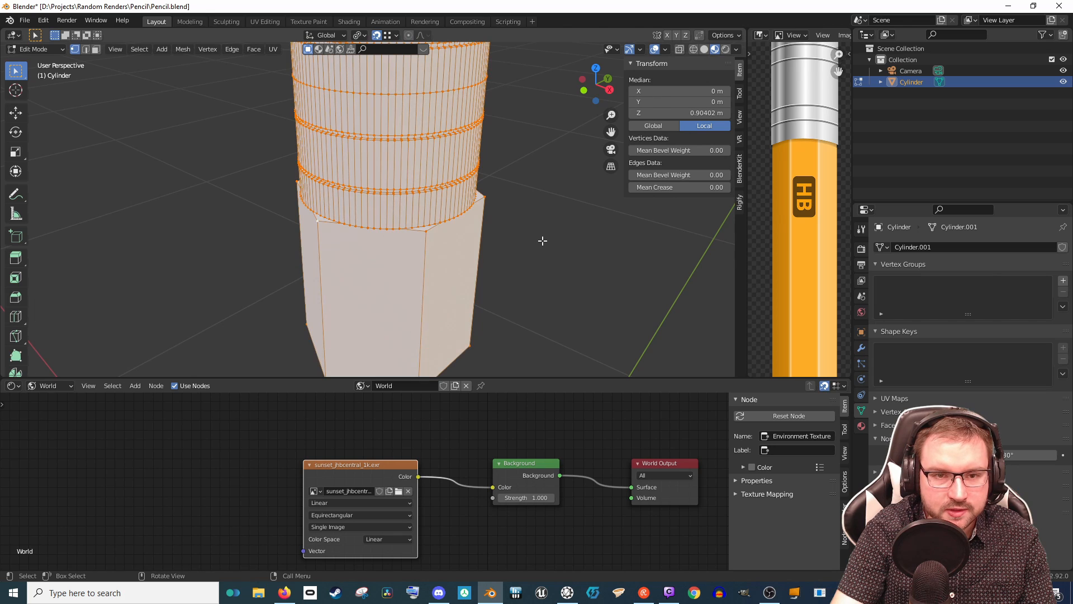
pyautogui.hotkey('alt', 'a')
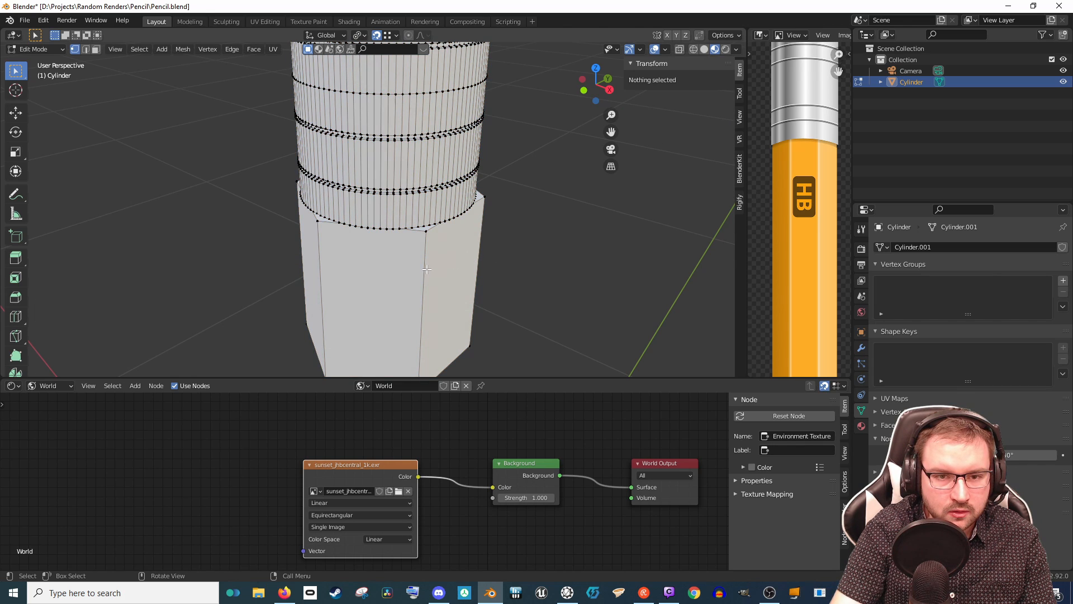
pyautogui.click(436, 239)
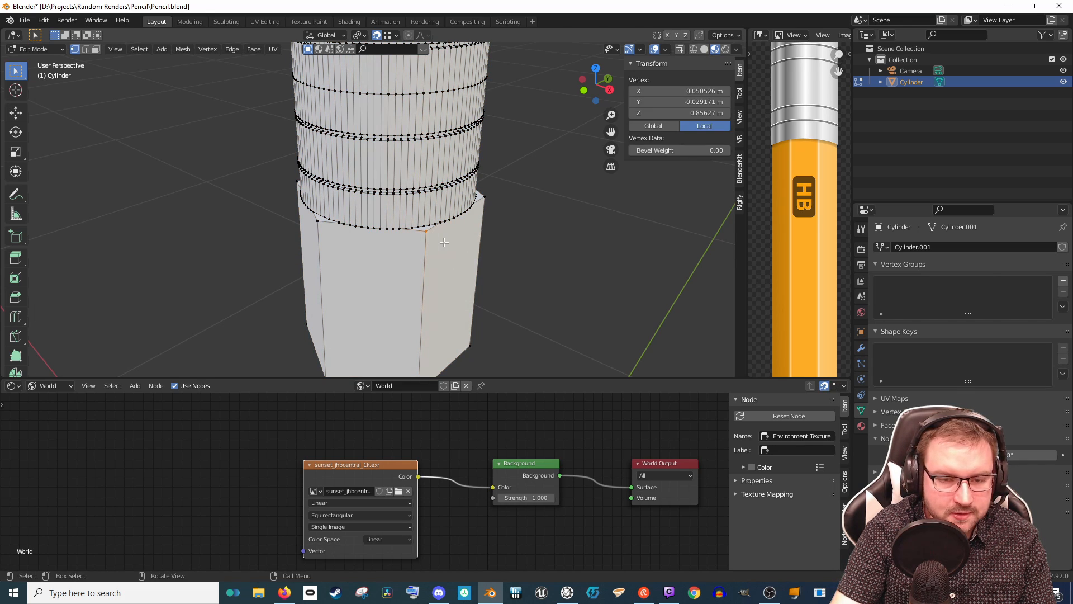
pyautogui.hotkey('ctrl', 'l')
pyautogui.scroll(4, 444, 242)
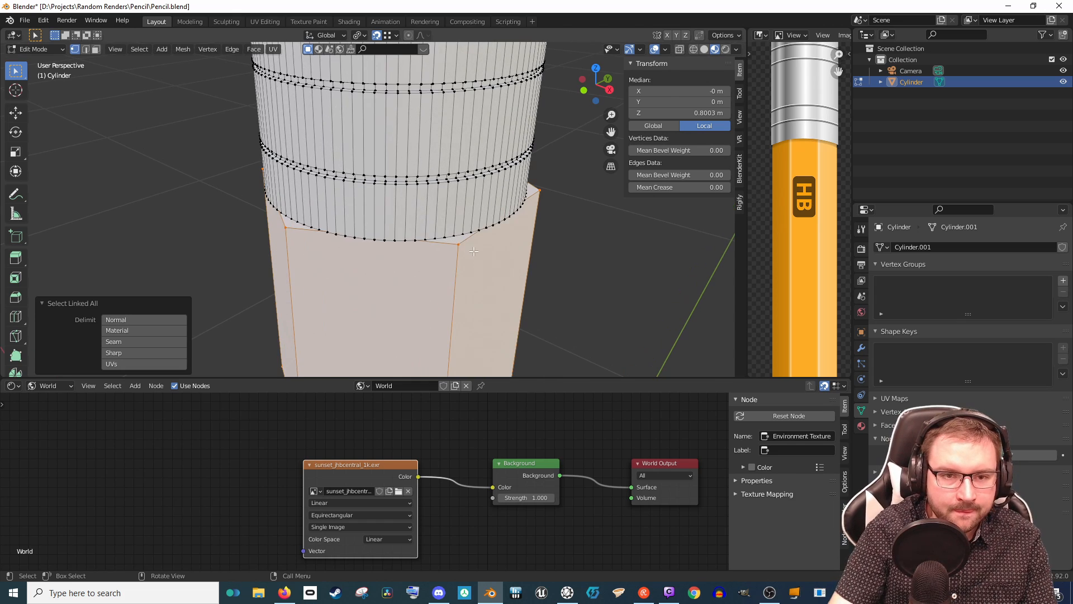
pyautogui.press('s')
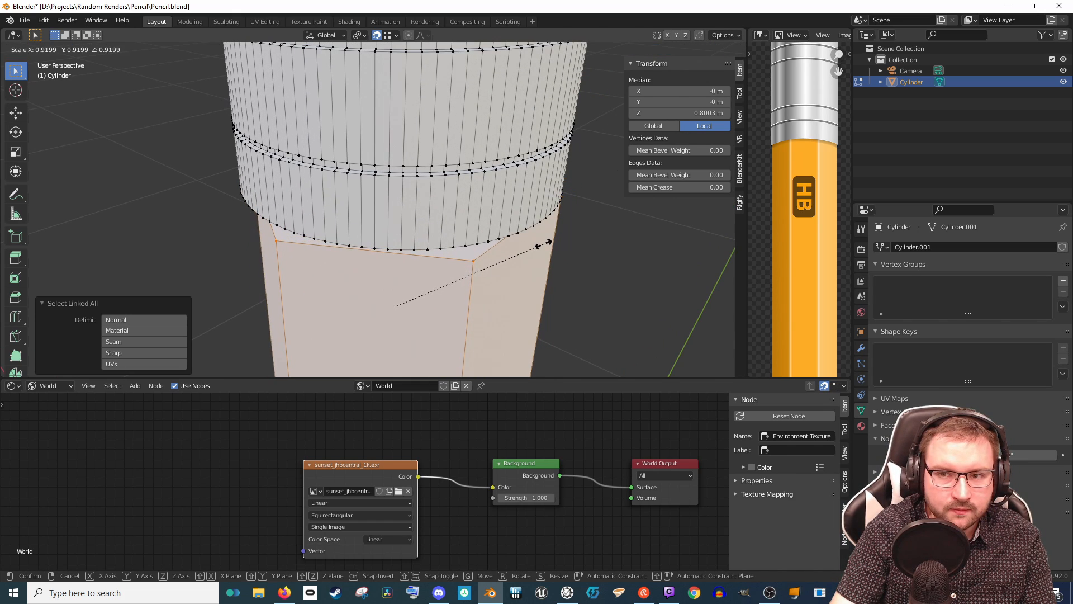
pyautogui.click(531, 246)
pyautogui.scroll(-2, 508, 271)
pyautogui.scroll(-1, 508, 271)
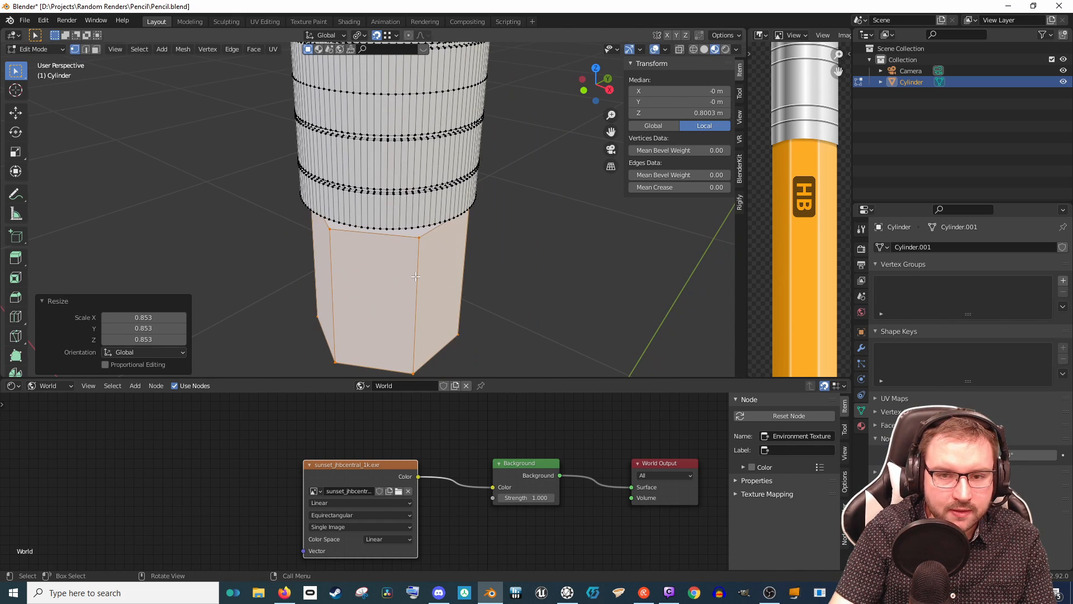
# Step: Move the hexagonal body up about 0.0083 m along Z to close the gap beneath the ferrule
pyautogui.moveTo(438, 273); pyautogui.dragTo(443, 261, button='middle')
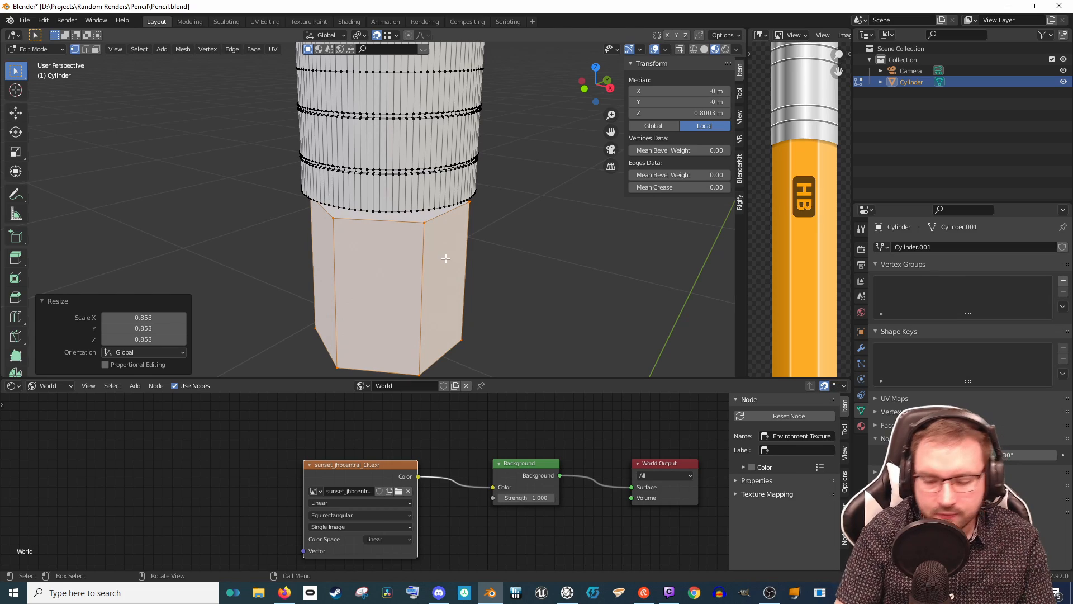
pyautogui.press('KP_3')
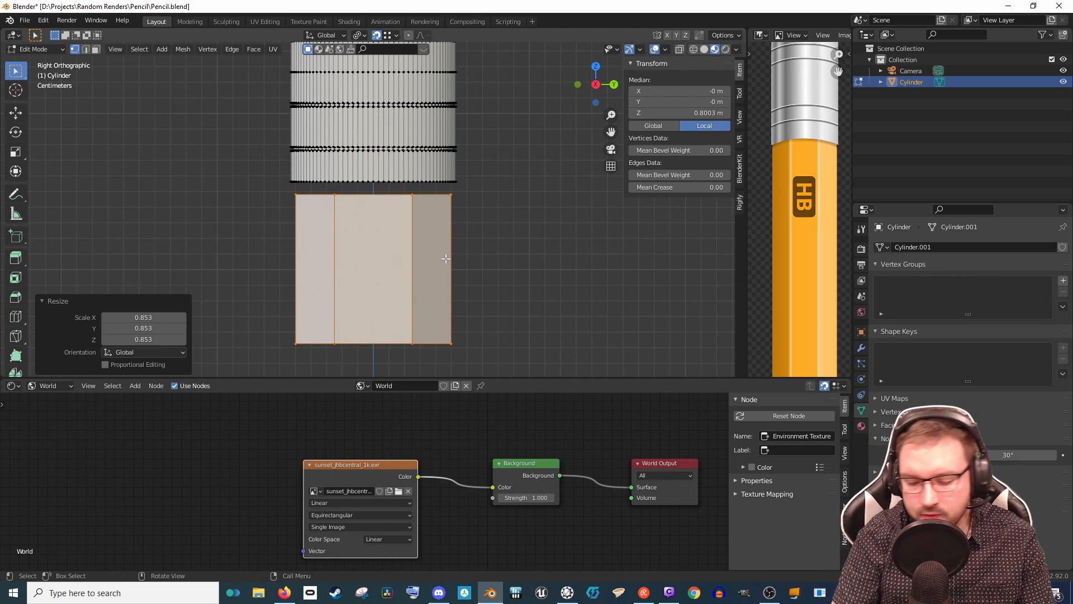
pyautogui.press('KP_7')
pyautogui.moveTo(443, 219)
pyautogui.mouseDown(button='middle')
pyautogui.moveTo(455, 82)
pyautogui.moveTo(454, 237)
pyautogui.mouseUp(button='middle')
pyautogui.press('g')
pyautogui.press('z')
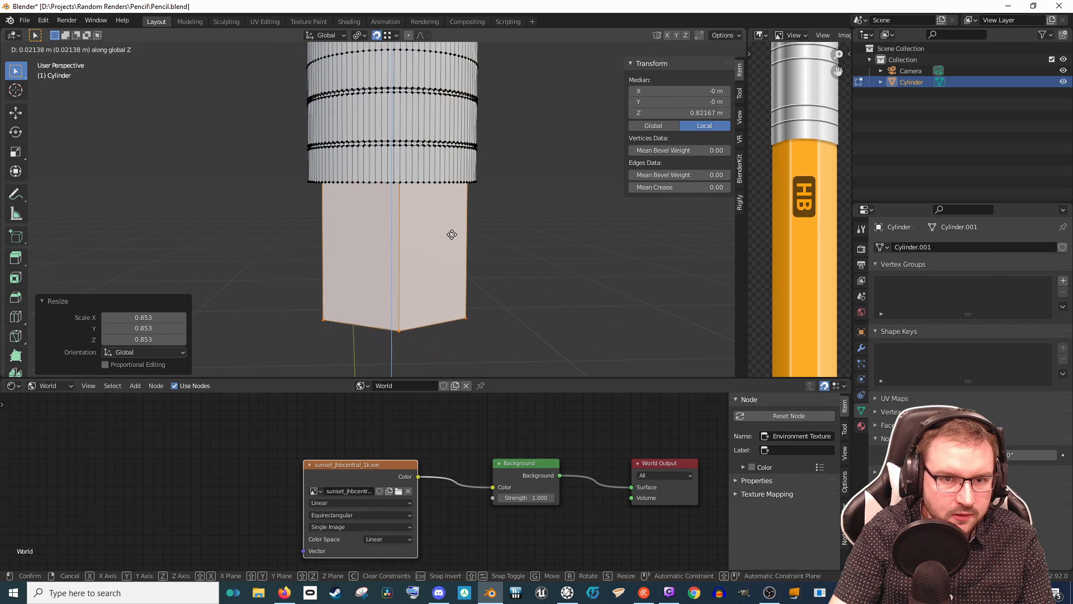
pyautogui.click(449, 251)
# Step: Scale the hexagonal body uniformly by 1.069 and again by 0.993 so its corners fit the ferrule's rim
pyautogui.scroll(2, 449, 251)
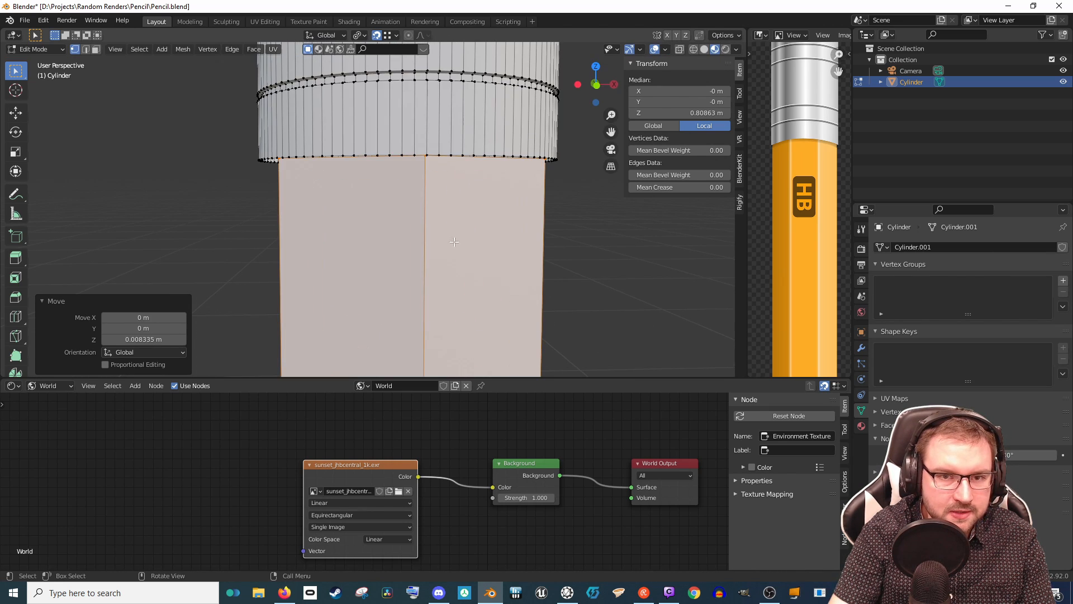
pyautogui.press('s')
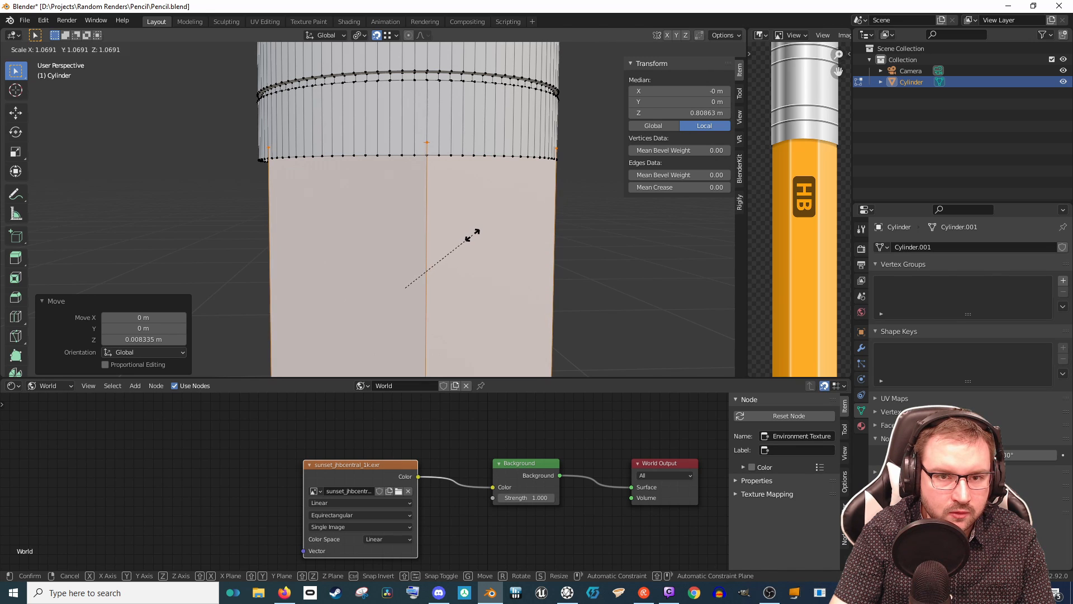
pyautogui.click(473, 232)
pyautogui.scroll(3, 474, 232)
pyautogui.keyDown('shift'); pyautogui.moveTo(482, 132); pyautogui.dragTo(456, 239, button='middle'); pyautogui.keyUp('shift')
pyautogui.scroll(1, 457, 238)
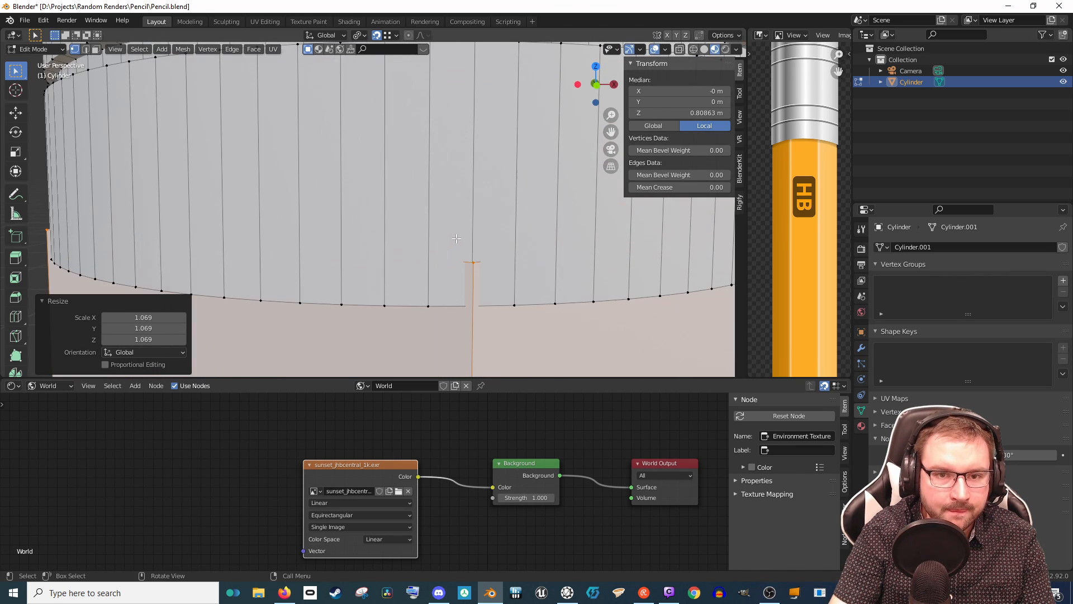
pyautogui.press('s')
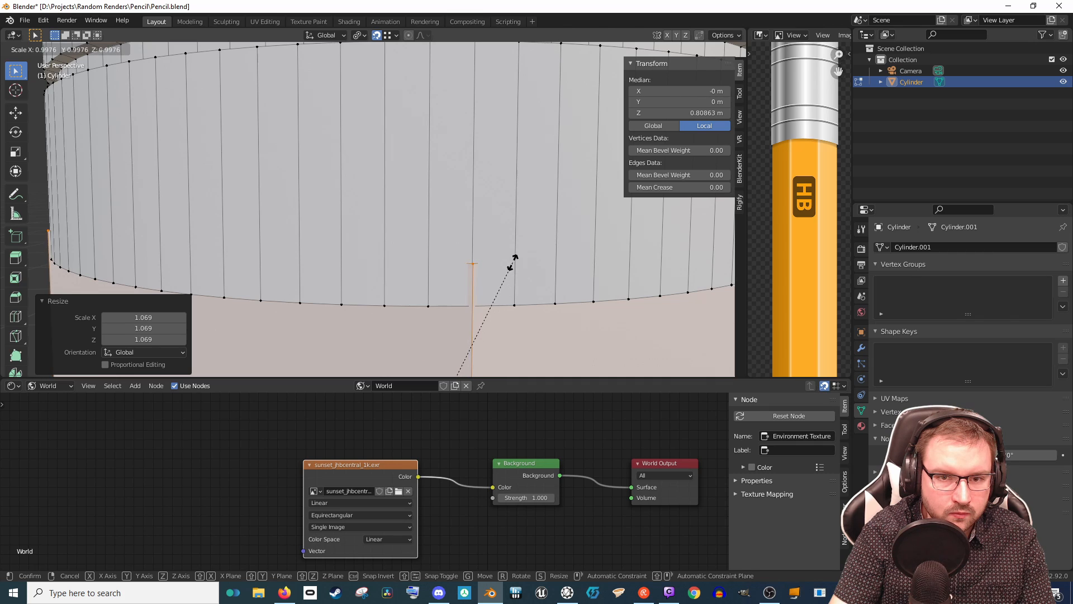
pyautogui.click(486, 256)
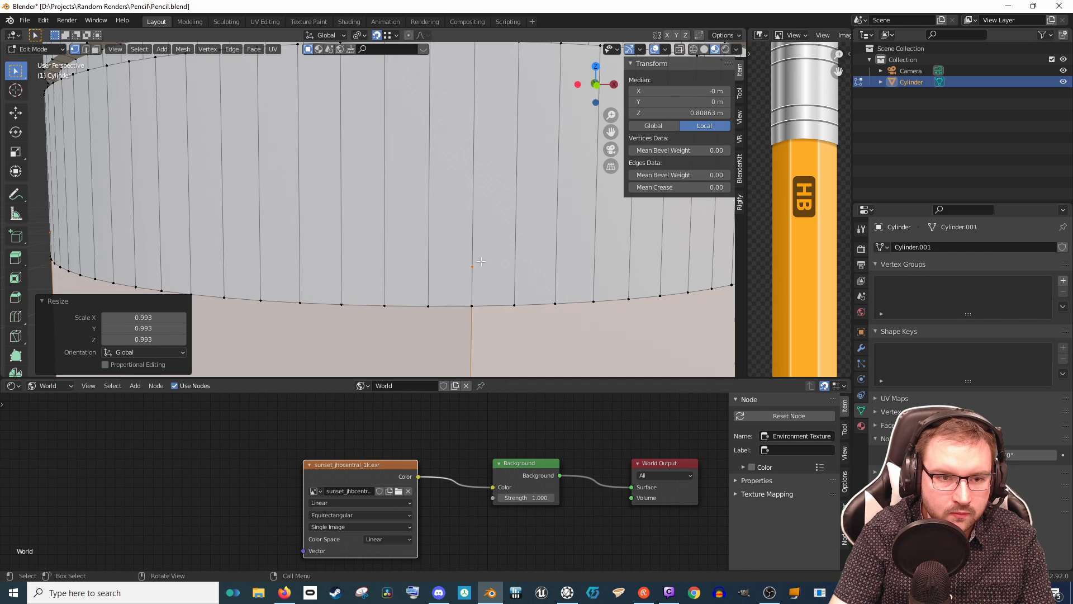
# Step: Compare the model's overall proportions in front view with the full-length pencil in the reference image
pyautogui.moveTo(486, 246); pyautogui.dragTo(481, 302, button='middle')
pyautogui.press('KP_4')
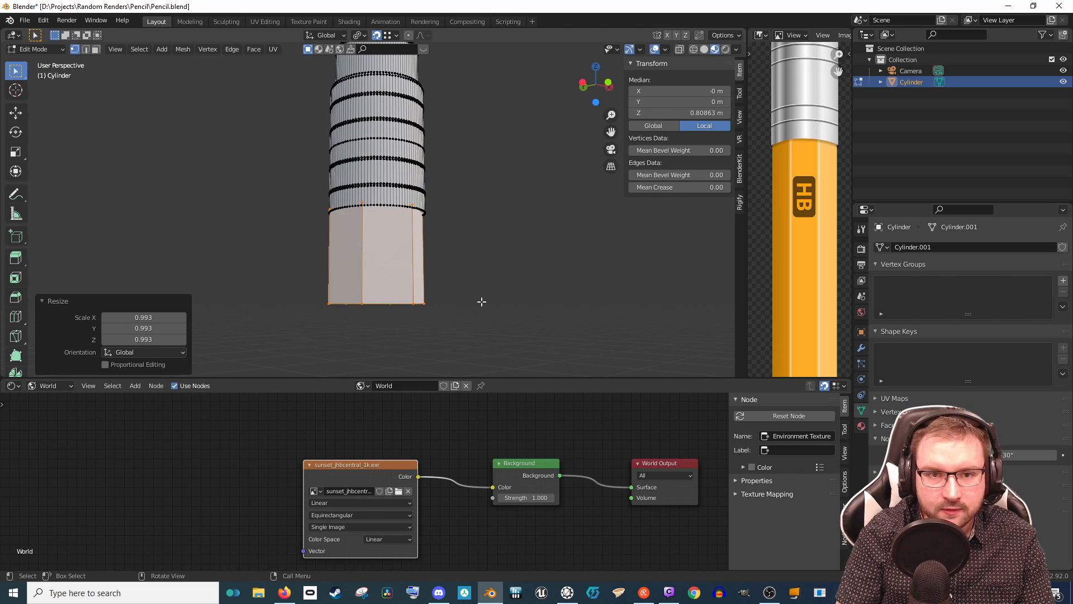
pyautogui.press('KP_7')
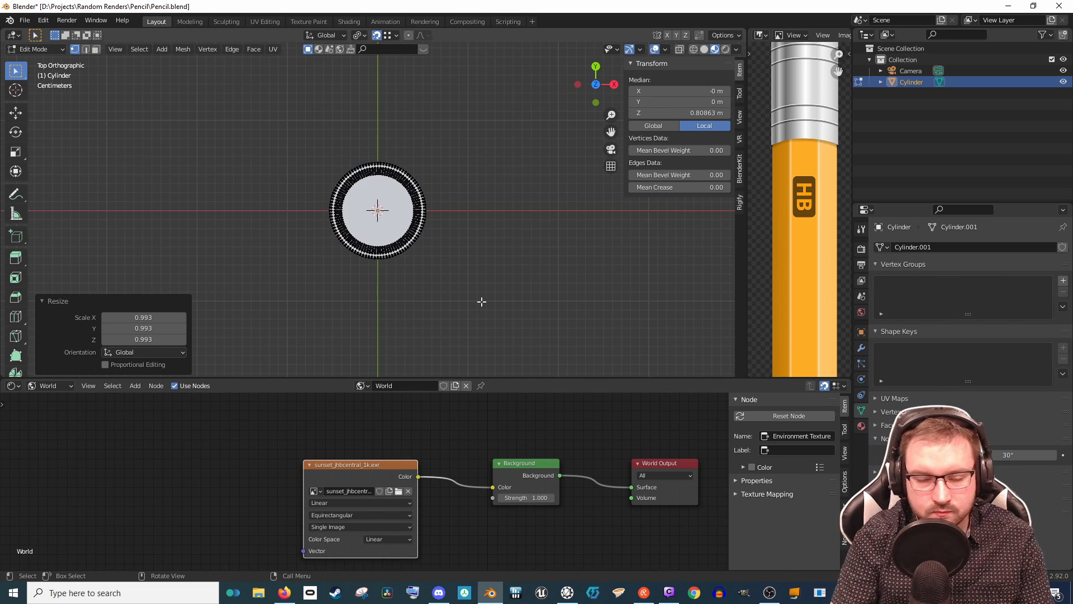
pyautogui.press('KP_1')
pyautogui.scroll(-6, 478, 218)
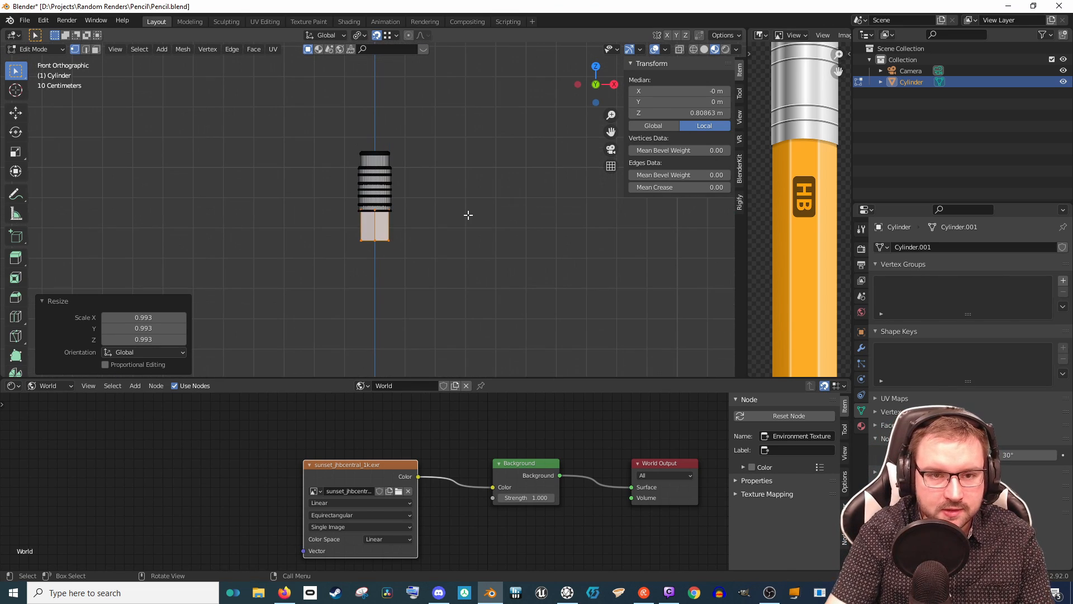
pyautogui.scroll(-4, 801, 213)
pyautogui.moveTo(800, 213)
pyautogui.mouseDown(button='middle')
pyautogui.moveTo(789, 243)
pyautogui.moveTo(784, 133)
pyautogui.mouseUp(button='middle')
pyautogui.scroll(-3, 784, 245)
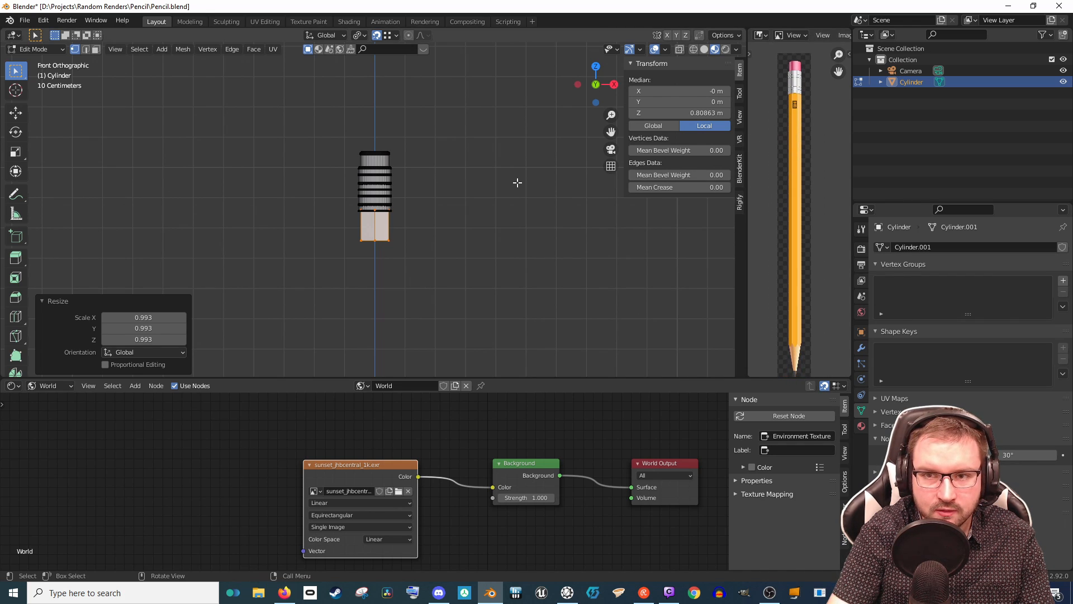
pyautogui.scroll(-3, 457, 194)
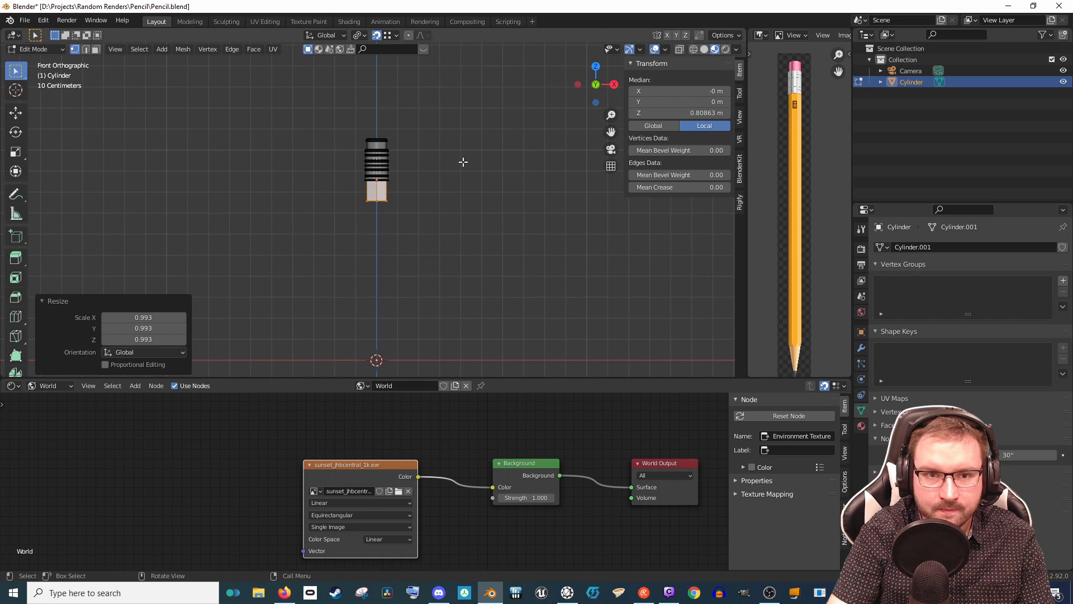
pyautogui.keyDown('shift'); pyautogui.moveTo(462, 163); pyautogui.dragTo(484, 96, button='middle'); pyautogui.keyUp('shift')
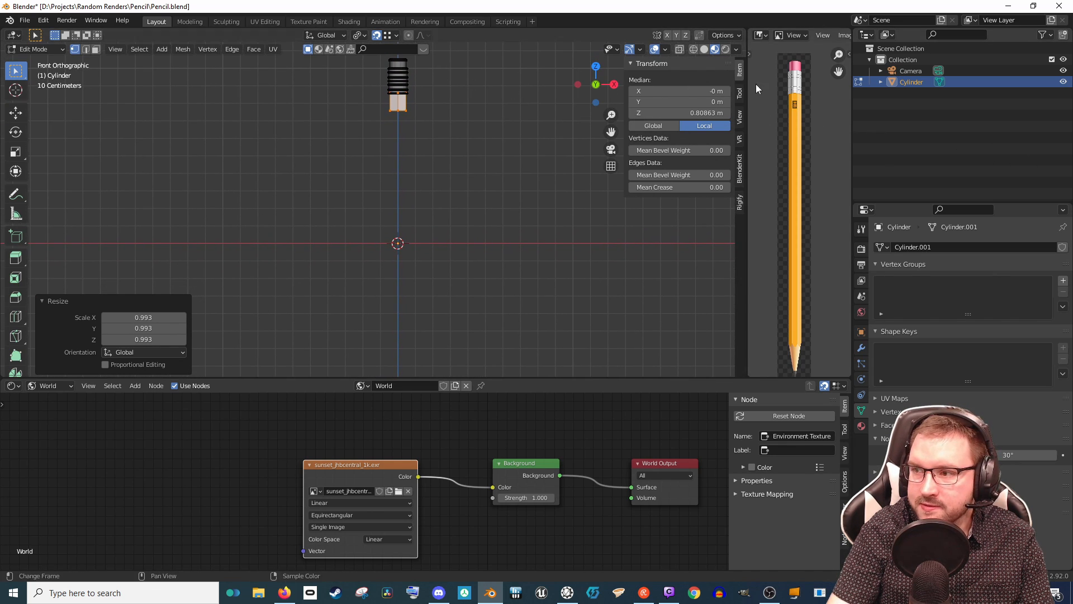
pyautogui.scroll(-1, 340, 139)
pyautogui.keyDown('shift'); pyautogui.moveTo(447, 134); pyautogui.dragTo(466, 121, button='middle'); pyautogui.keyUp('shift')
pyautogui.moveTo(393, 70); pyautogui.dragTo(422, 82)
pyautogui.press('g')
pyautogui.press('z')
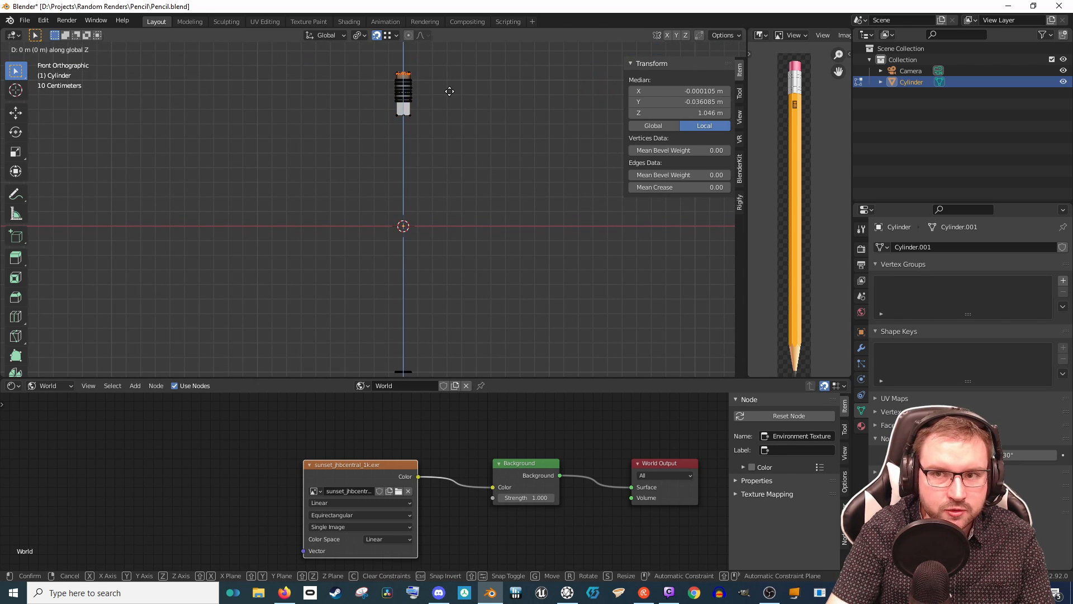
pyautogui.rightClick(456, 78)
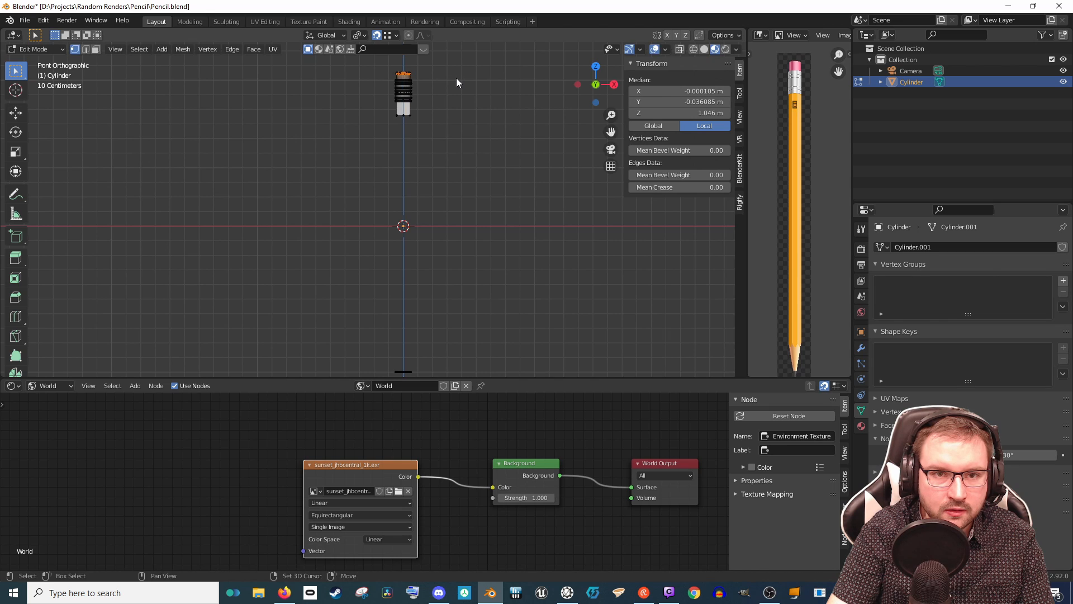
pyautogui.scroll(1, 394, 86)
pyautogui.press('KP_Decimal')
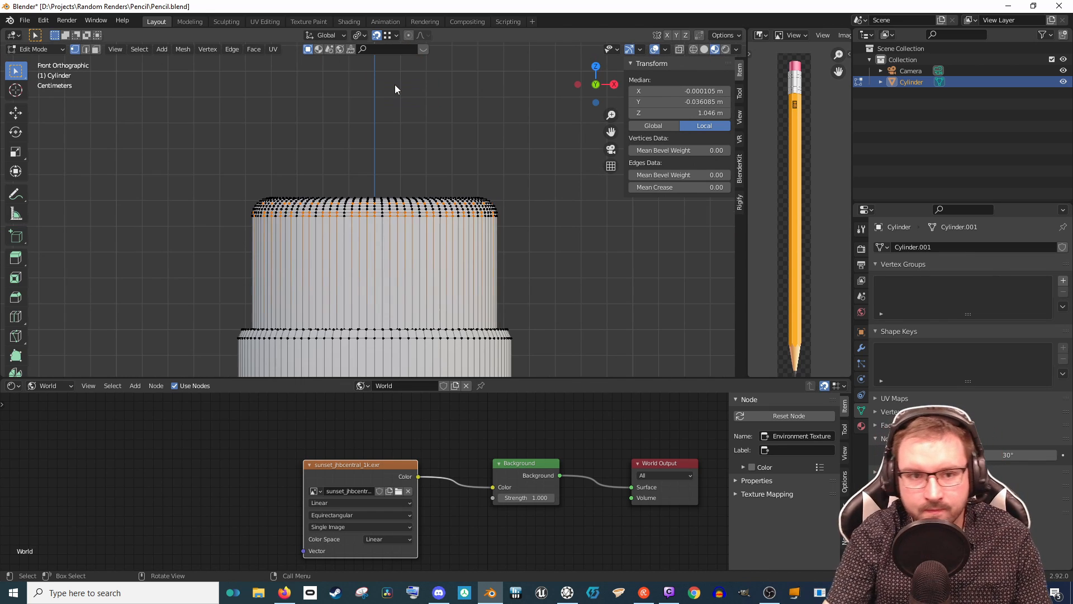
pyautogui.hotkey('alt', 'a')
# Step: Enable X-ray, select all the vertices of the eraser's rounded top and raise them about 0.029 m along Z
pyautogui.click(675, 49)
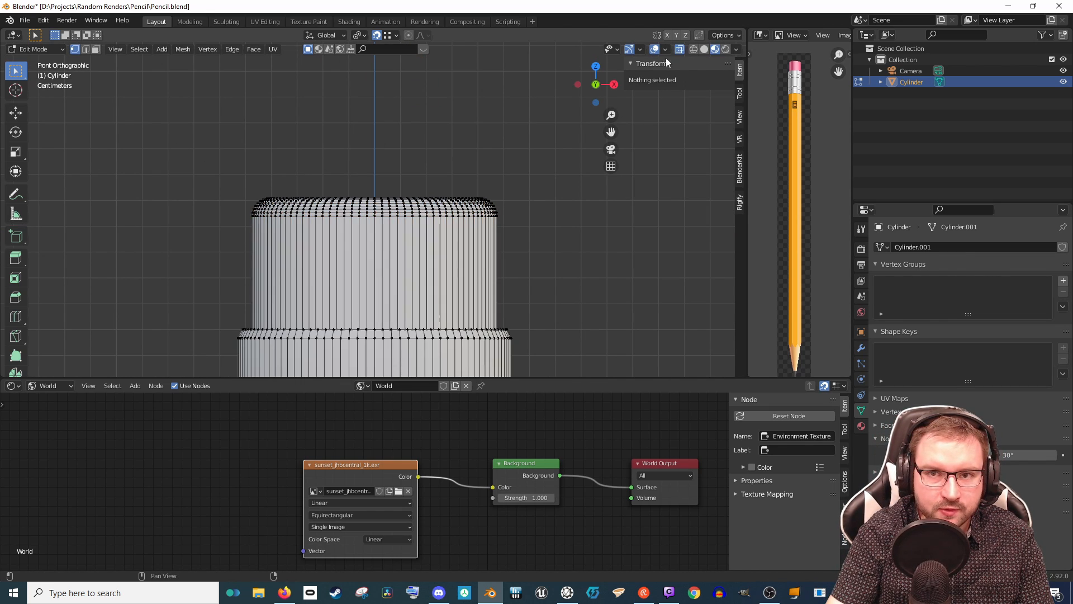
pyautogui.moveTo(92, 142); pyautogui.dragTo(573, 251)
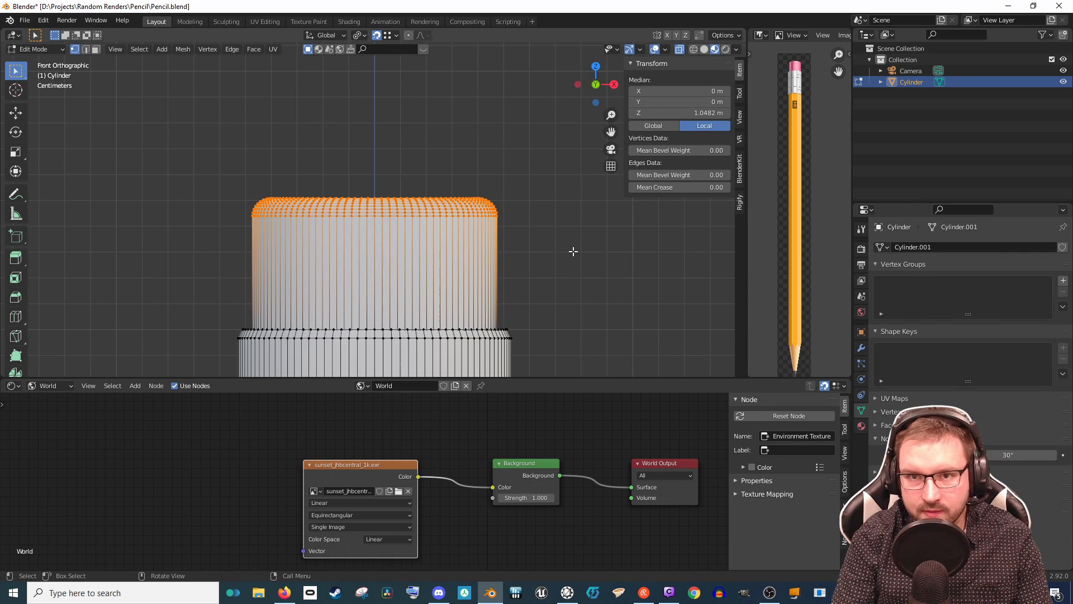
pyautogui.scroll(-10, 574, 251)
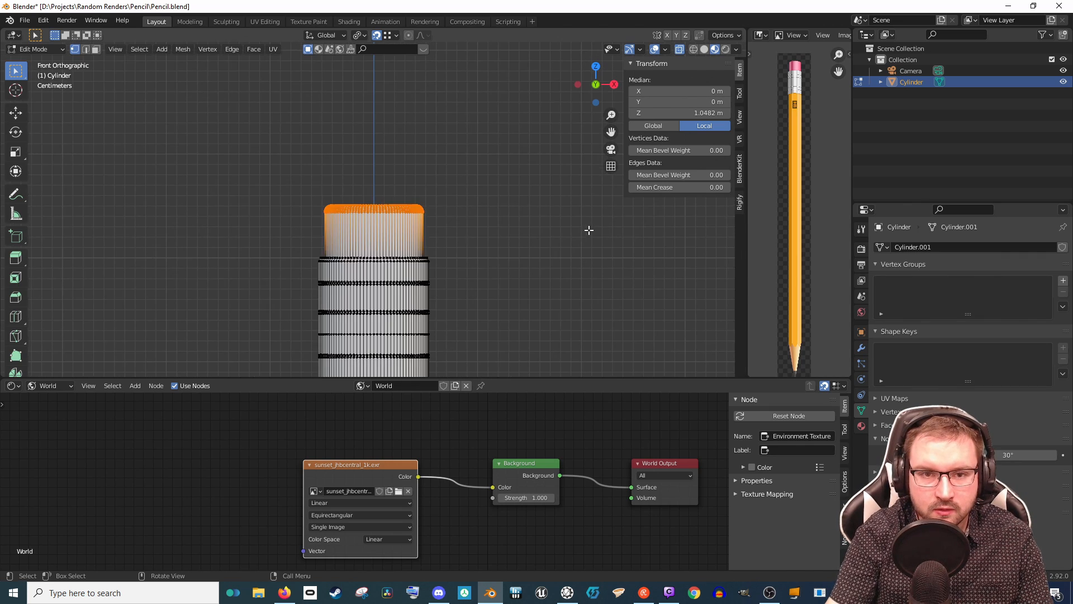
pyautogui.keyDown('shift'); pyautogui.moveTo(474, 185); pyautogui.dragTo(497, 104, button='middle'); pyautogui.keyUp('shift')
pyautogui.scroll(-2, 498, 103)
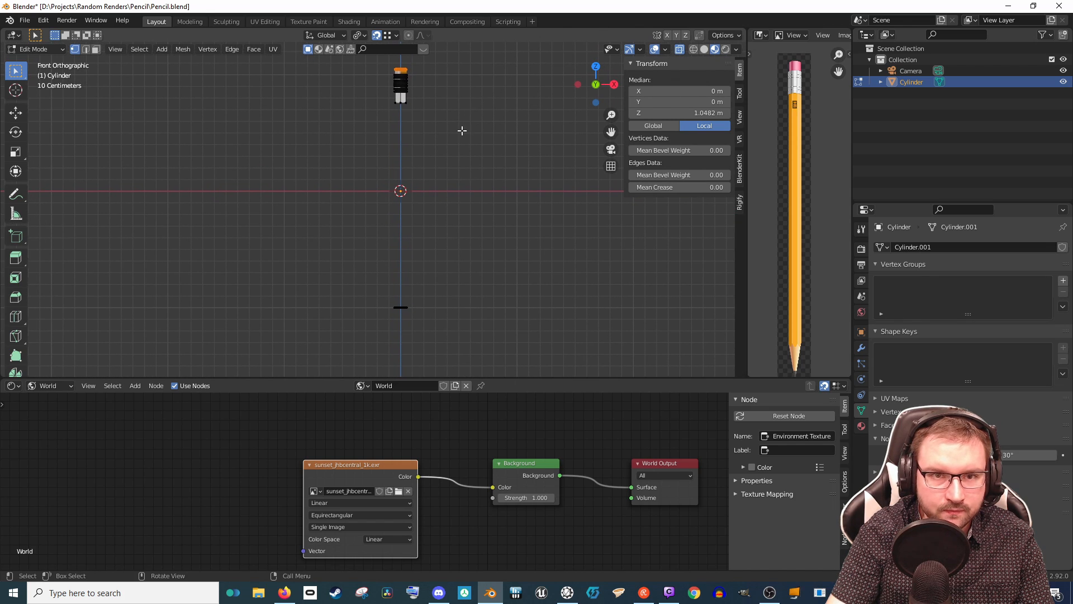
pyautogui.press('g')
pyautogui.press('z')
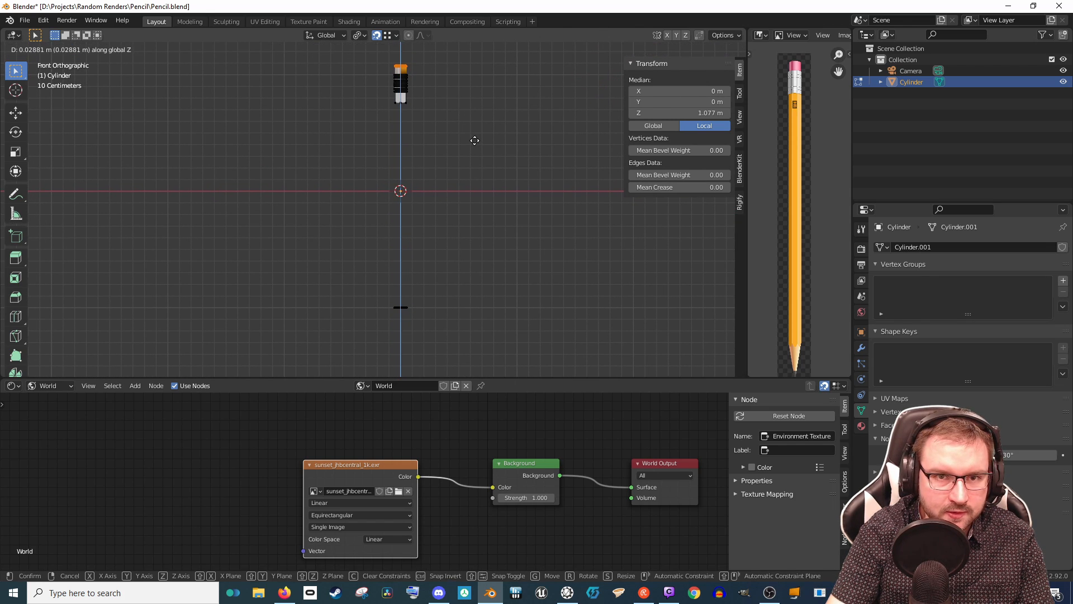
pyautogui.click(474, 140)
# Step: Delete the vertices of the stray flat disc lying far below the hexagonal body
pyautogui.moveTo(382, 96); pyautogui.dragTo(421, 112)
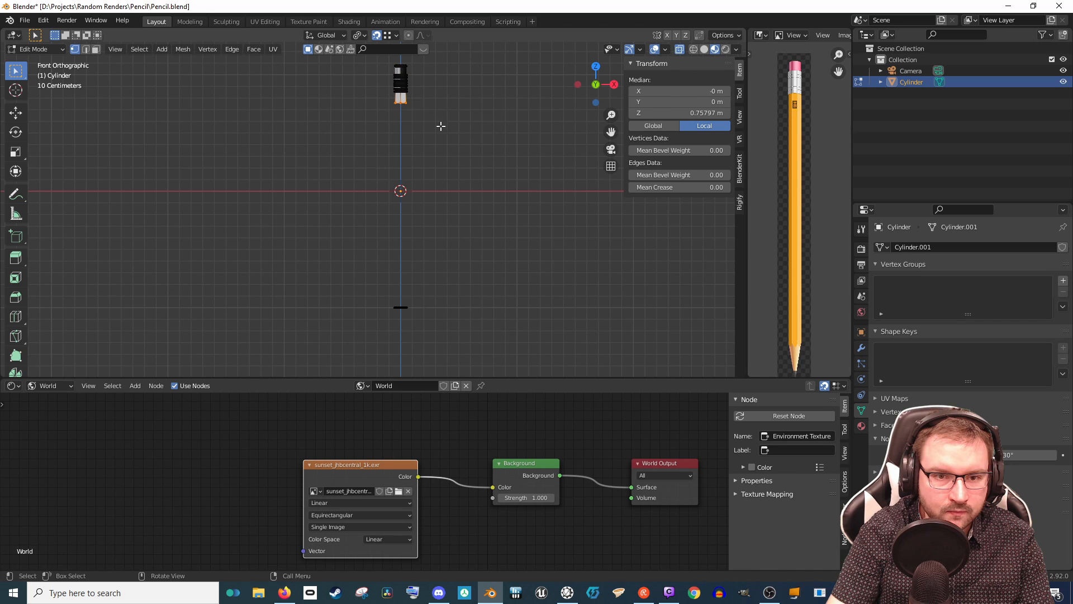
pyautogui.moveTo(340, 259); pyautogui.dragTo(471, 356)
pyautogui.press('x')
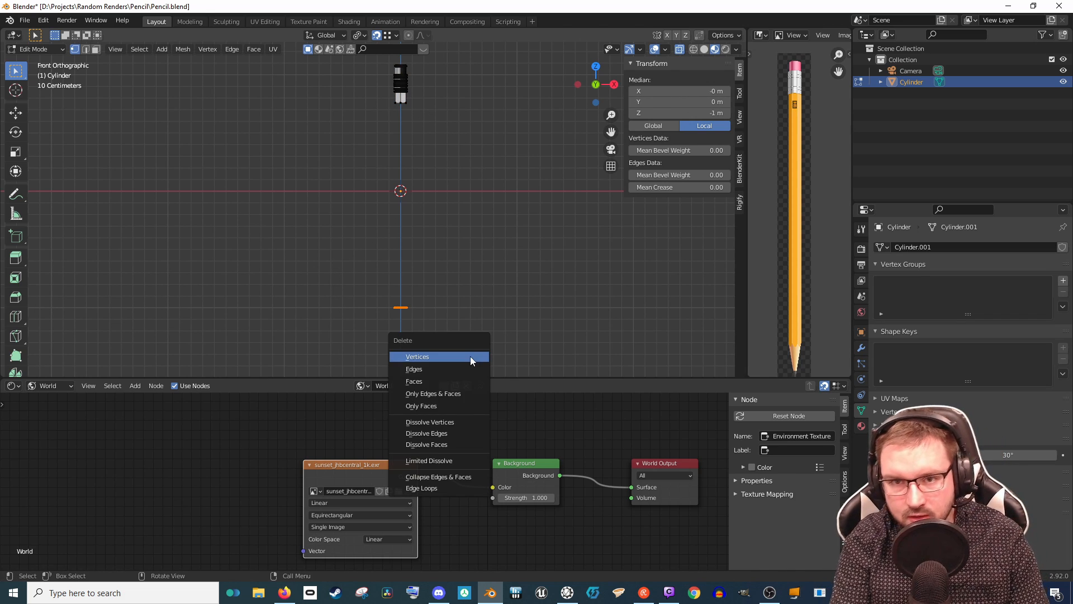
pyautogui.click(470, 356)
# Step: Select the lower-end vertices of the hexagonal body and move them about 1.906 m down along Z
pyautogui.moveTo(386, 98); pyautogui.dragTo(436, 113)
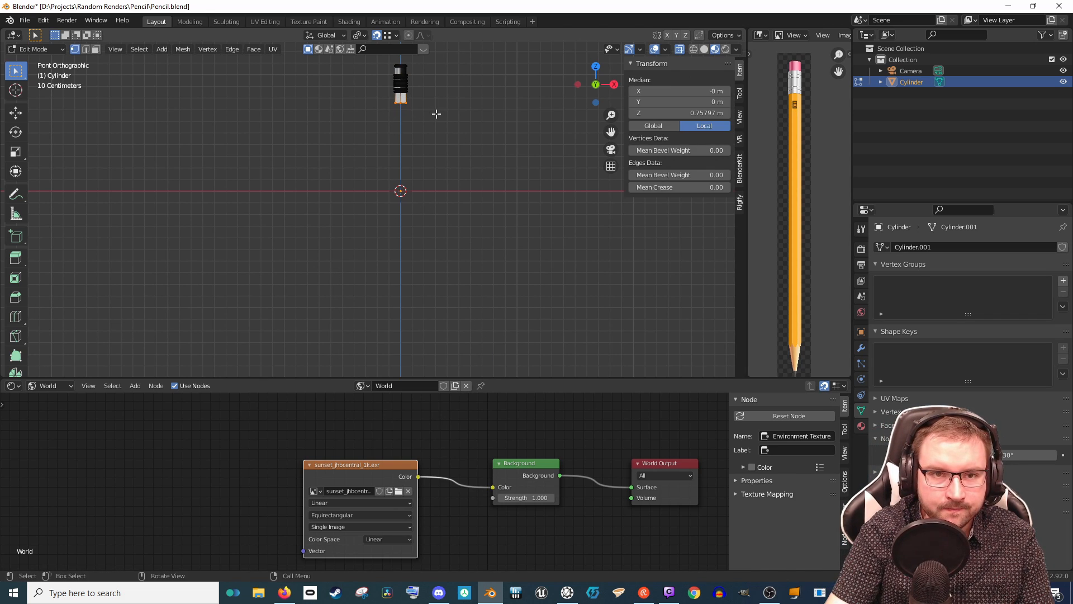
pyautogui.press('g')
pyautogui.press('z')
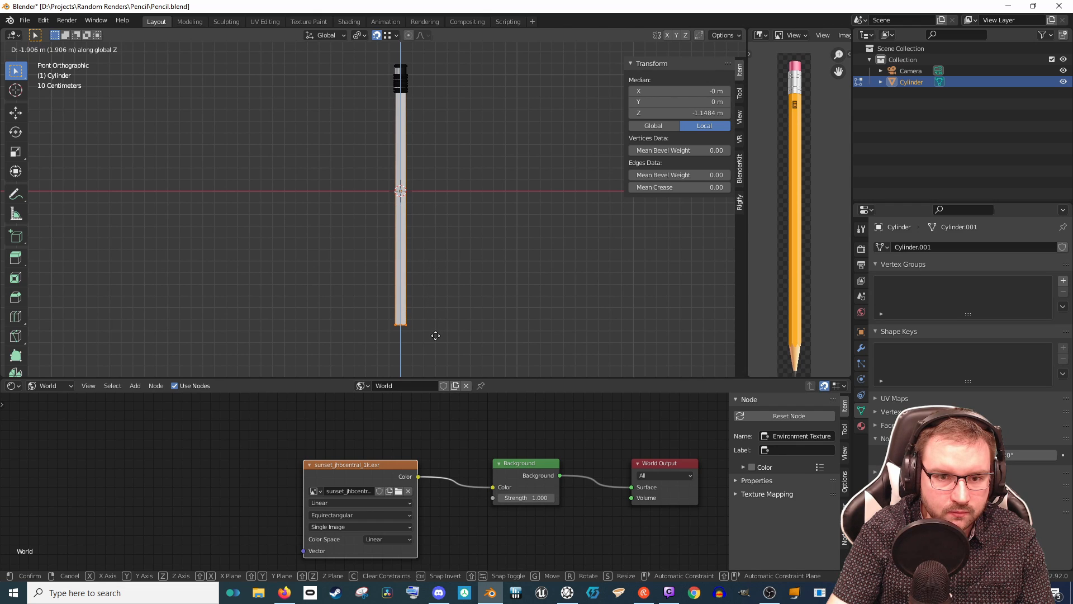
pyautogui.click(436, 335)
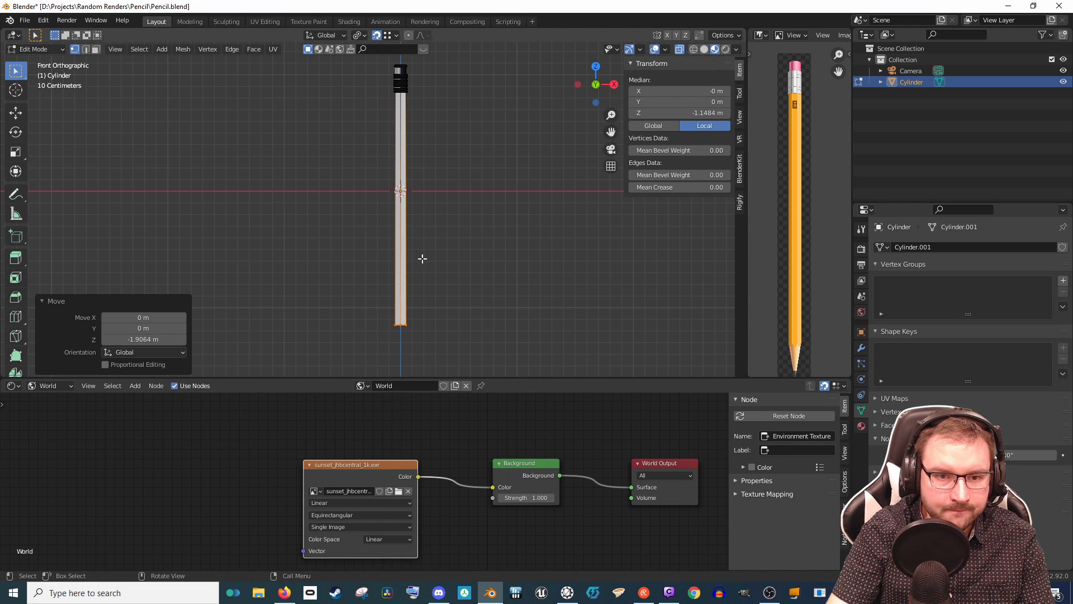
# Step: Extrude the end face of the lengthened hexagonal body about 0.132 m downward along Z
pyautogui.scroll(2, 430, 329)
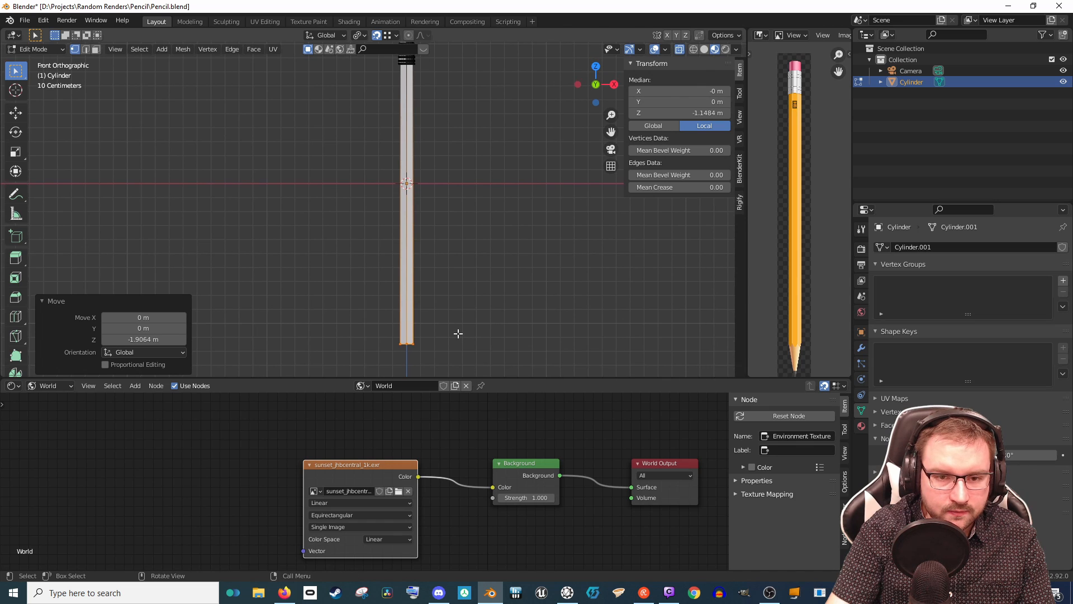
pyautogui.scroll(10, 457, 334)
pyautogui.moveTo(469, 298); pyautogui.dragTo(457, 239, button='middle')
pyautogui.moveTo(248, 138); pyautogui.dragTo(550, 273)
pyautogui.moveTo(487, 249); pyautogui.dragTo(443, 242, button='middle')
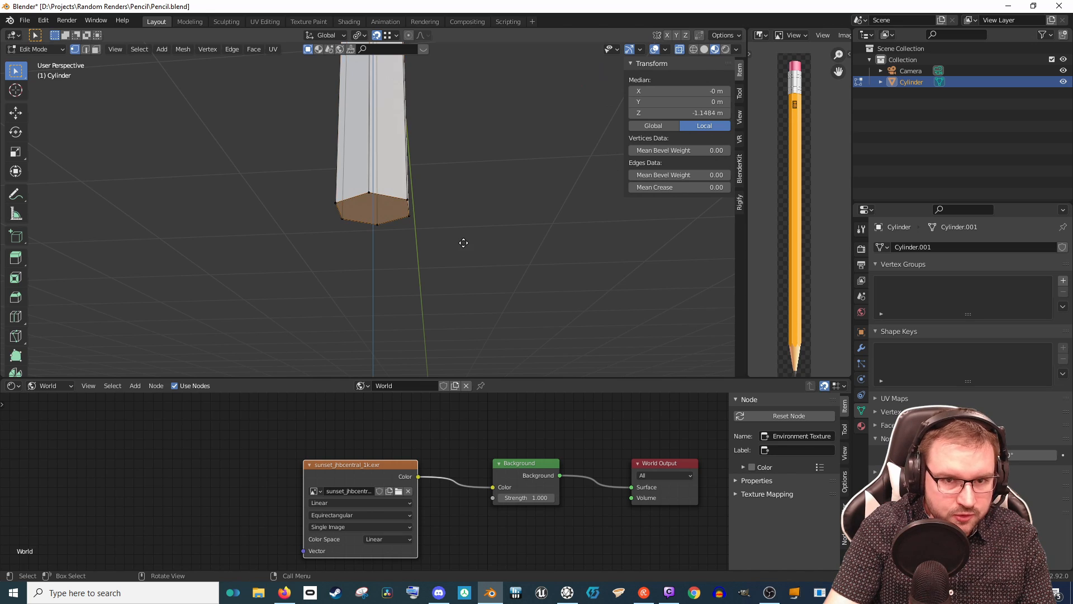
pyautogui.press('e')
pyautogui.click(465, 338)
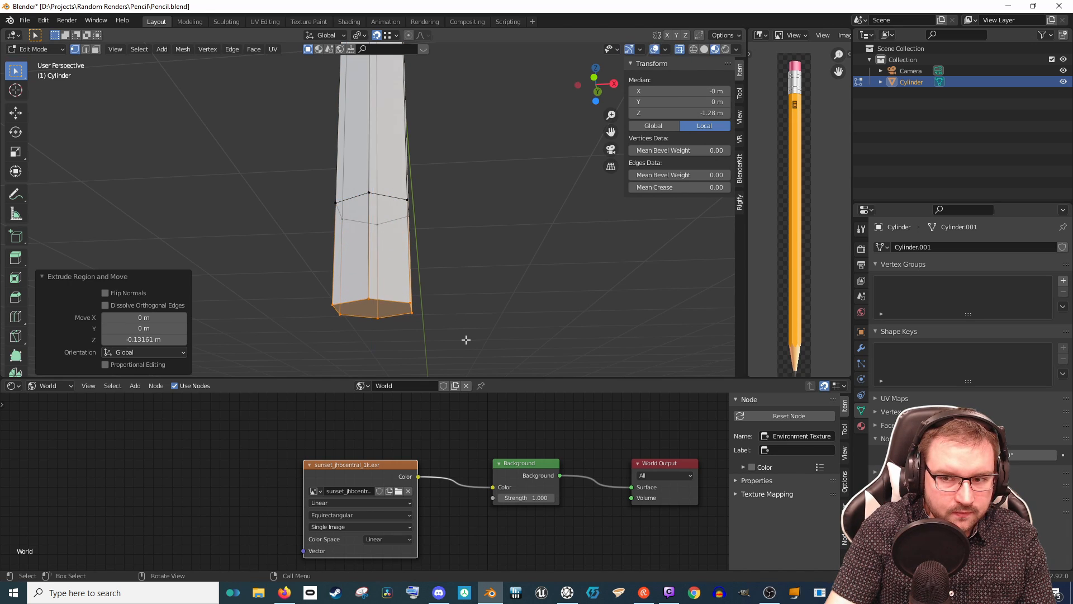
# Step: In front view, move the extruded end about 0.132 m further down along Z to match the reference tip's length
pyautogui.press('KP_Decimal')
pyautogui.press('KP_0')
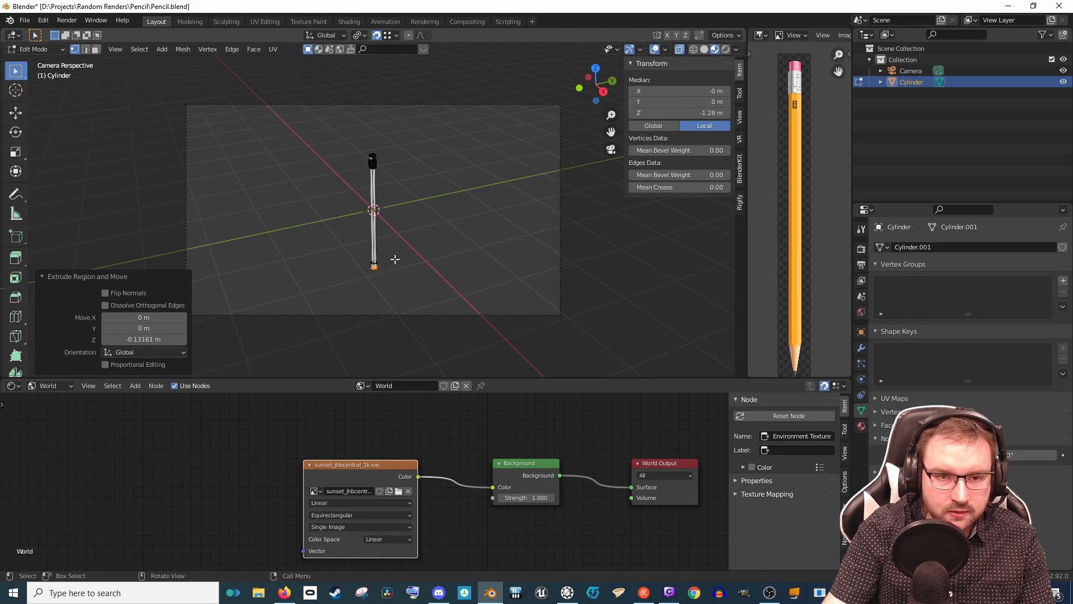
pyautogui.press('KP_1')
pyautogui.scroll(5, 413, 253)
pyautogui.scroll(-8, 481, 224)
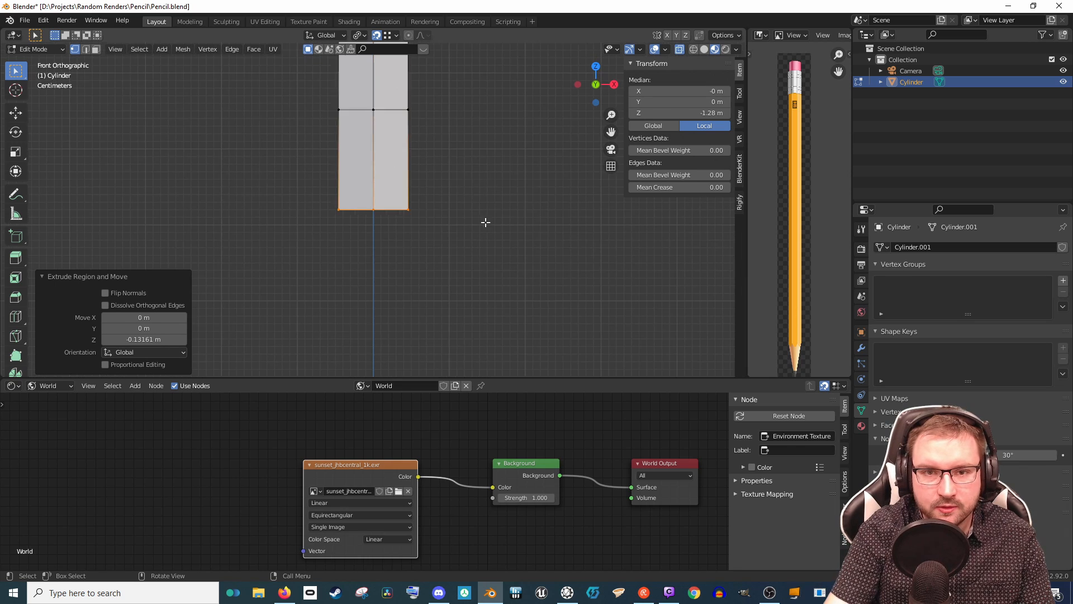
pyautogui.scroll(-4, 458, 291)
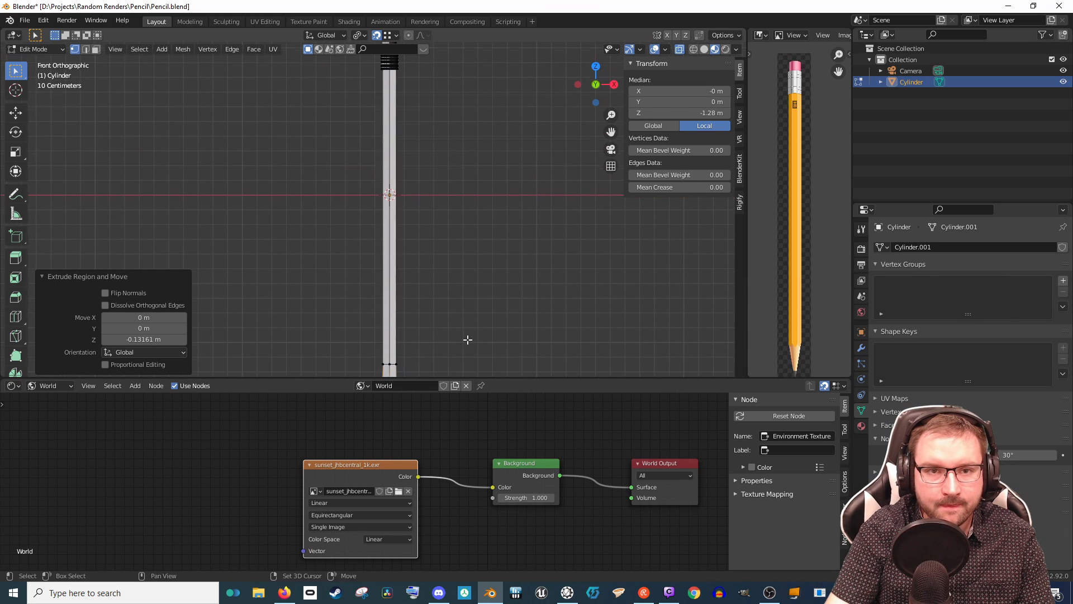
pyautogui.keyDown('shift'); pyautogui.scroll(-1, 478, 299); pyautogui.keyUp('shift')
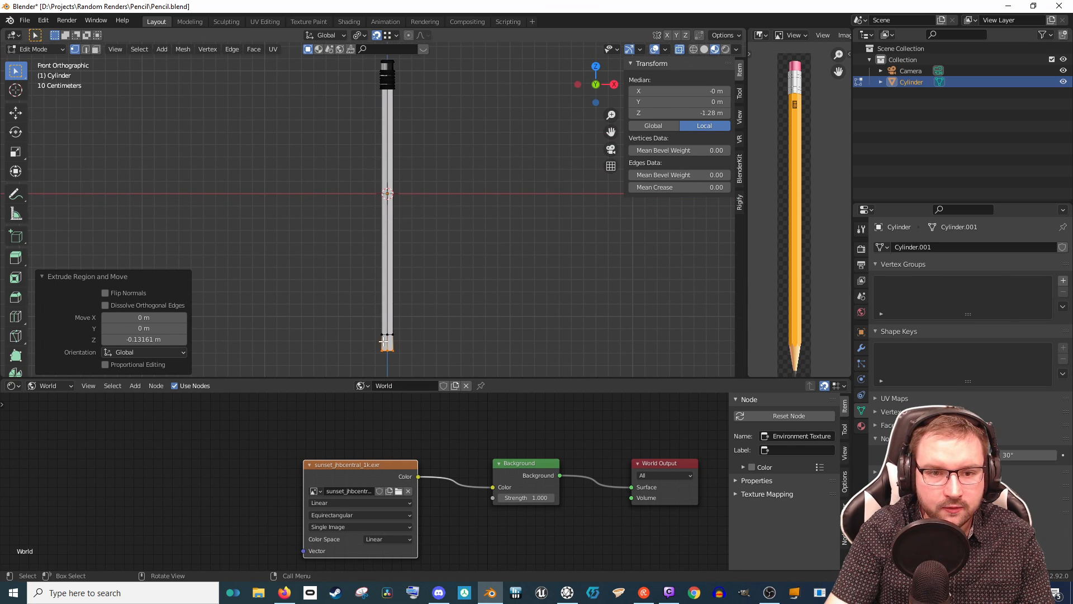
pyautogui.press('g')
pyautogui.press('z')
pyautogui.click(466, 367)
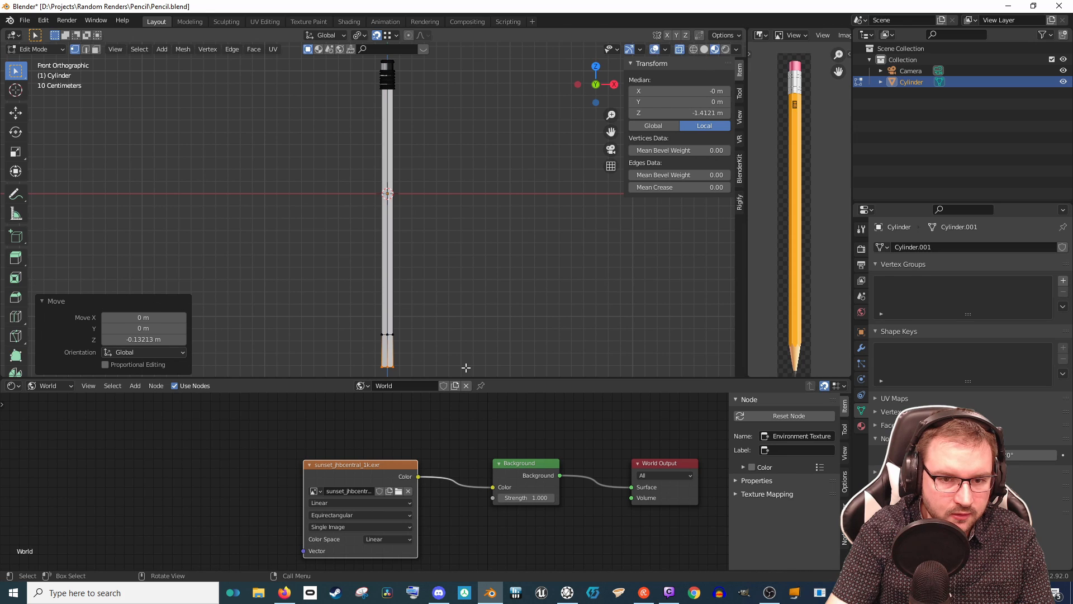
pyautogui.press('s')
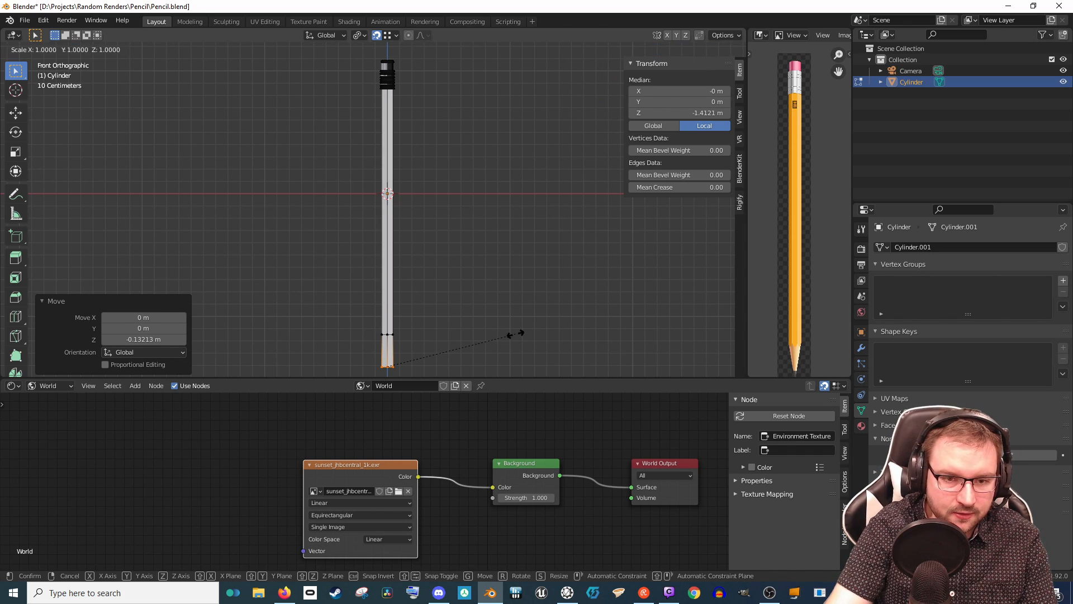
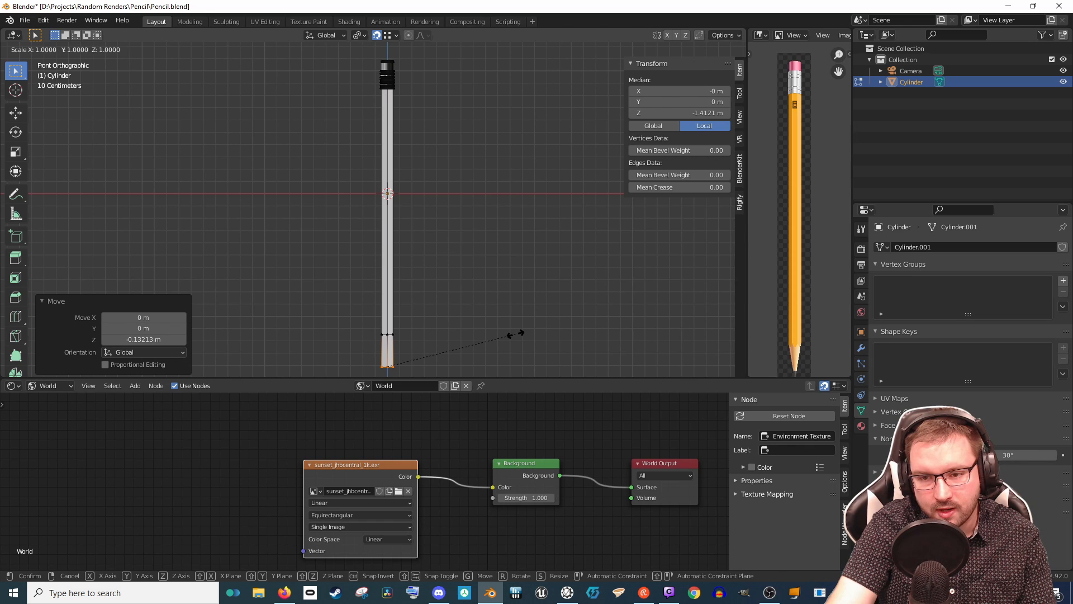
pyautogui.press('Escape')
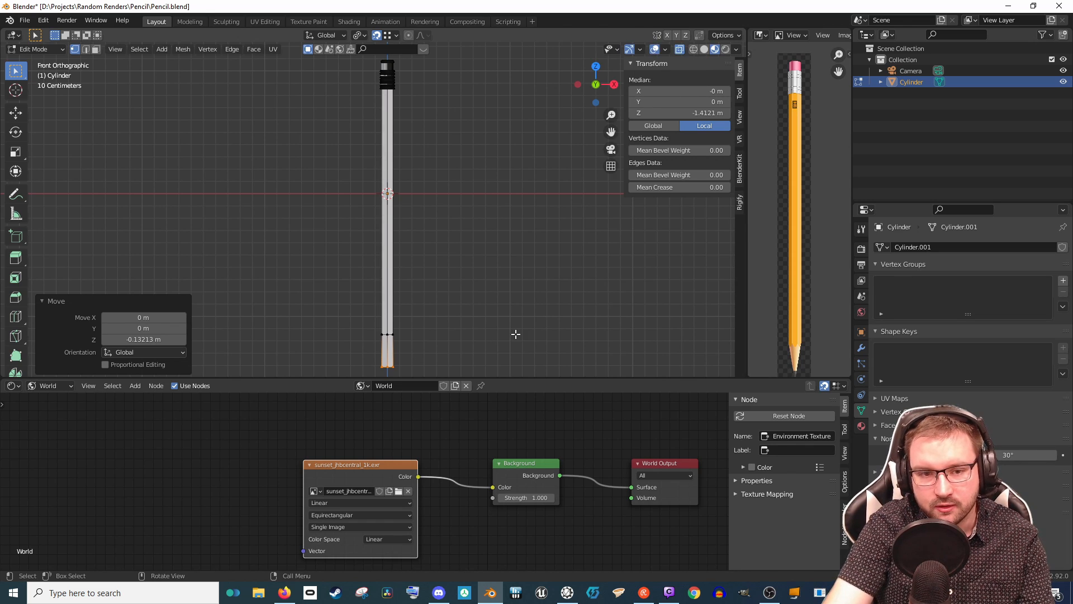
# Step: Delete the end vertices of the extruded tip section beneath the hexagonal body
pyautogui.moveTo(368, 356); pyautogui.dragTo(450, 377)
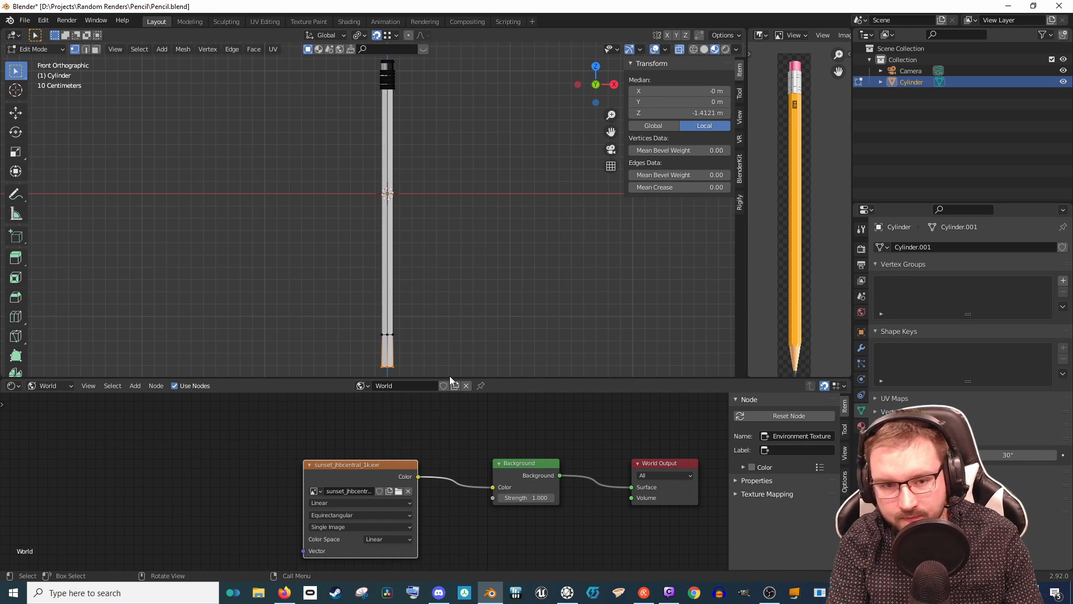
pyautogui.press('x')
pyautogui.click(449, 376)
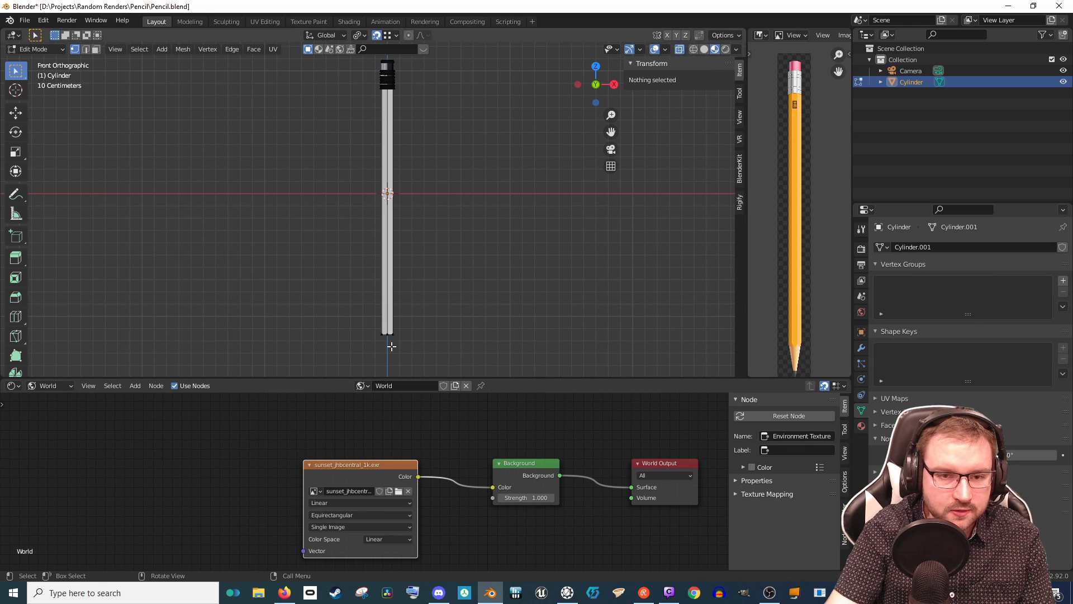
# Step: Add a cone with 60 vertices to the pencil mesh for the sharpened tip
pyautogui.hotkey('shift', 'a')
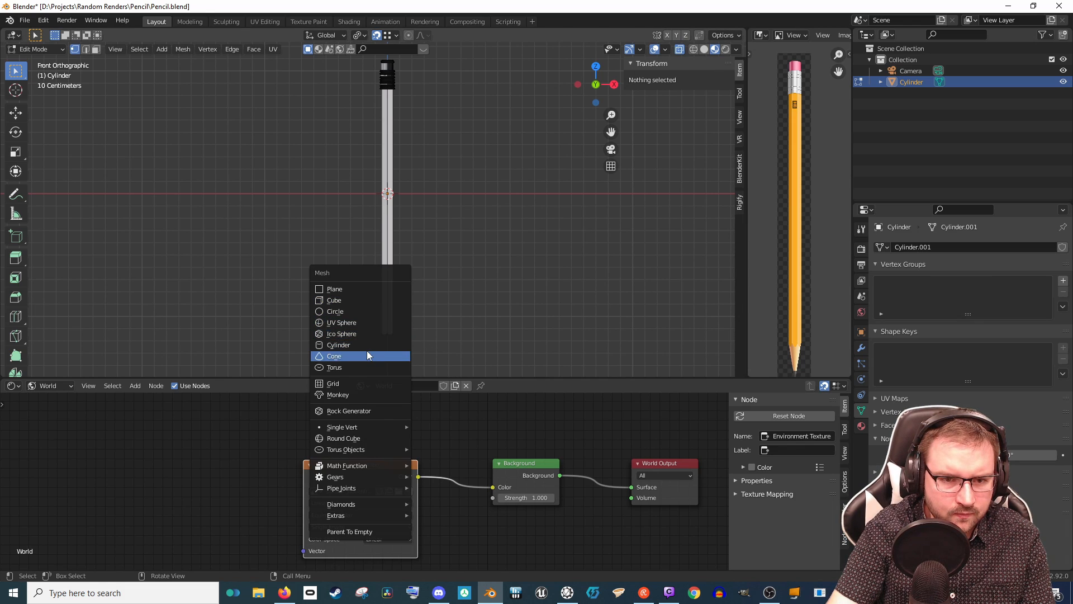
pyautogui.click(367, 352)
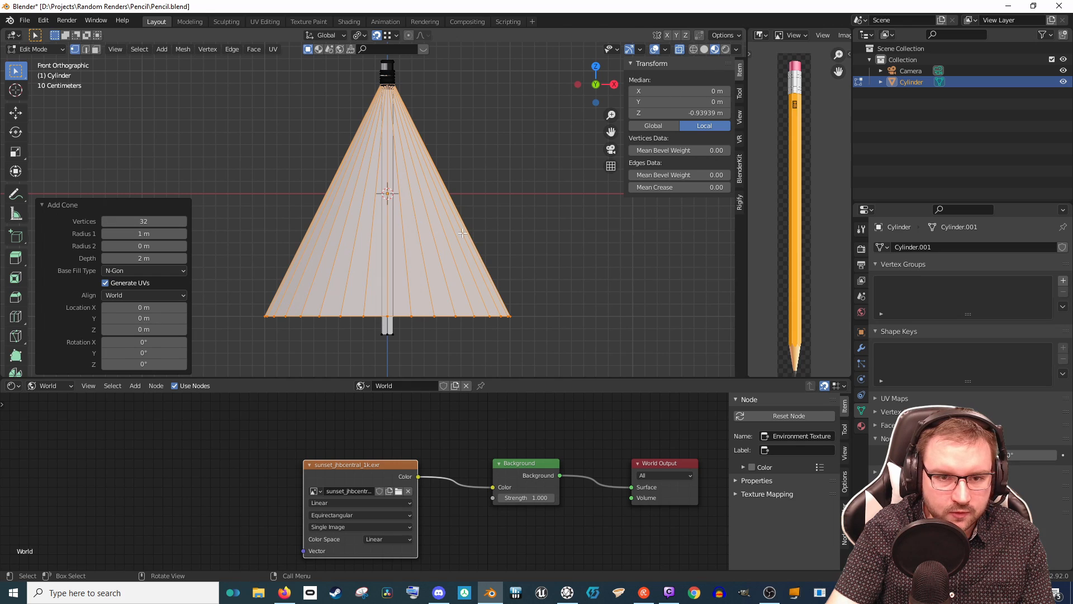
pyautogui.click(165, 222)
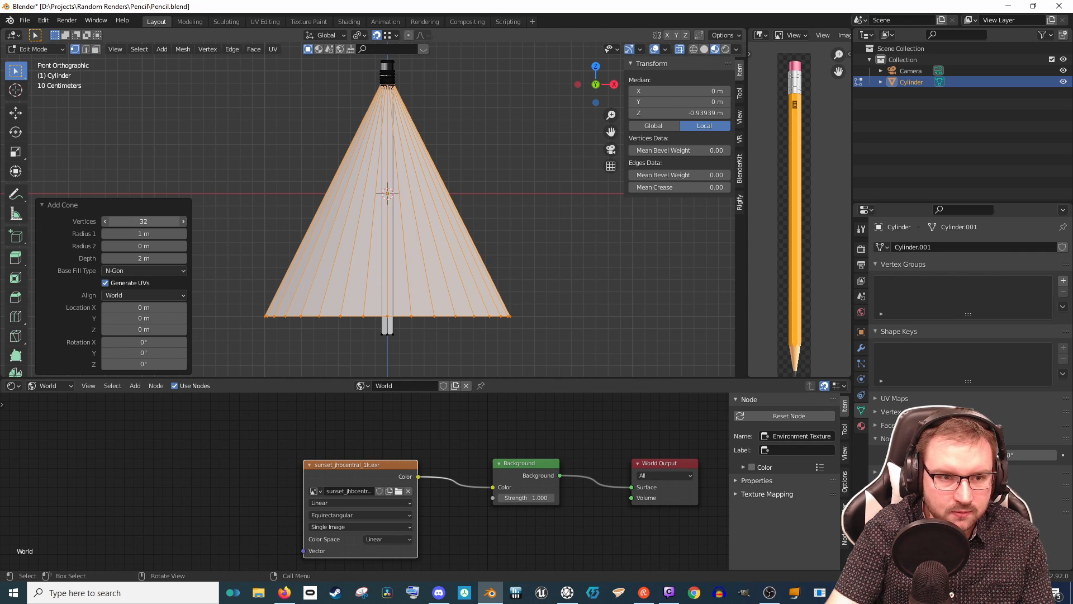
pyautogui.write('60')
pyautogui.press('Return')
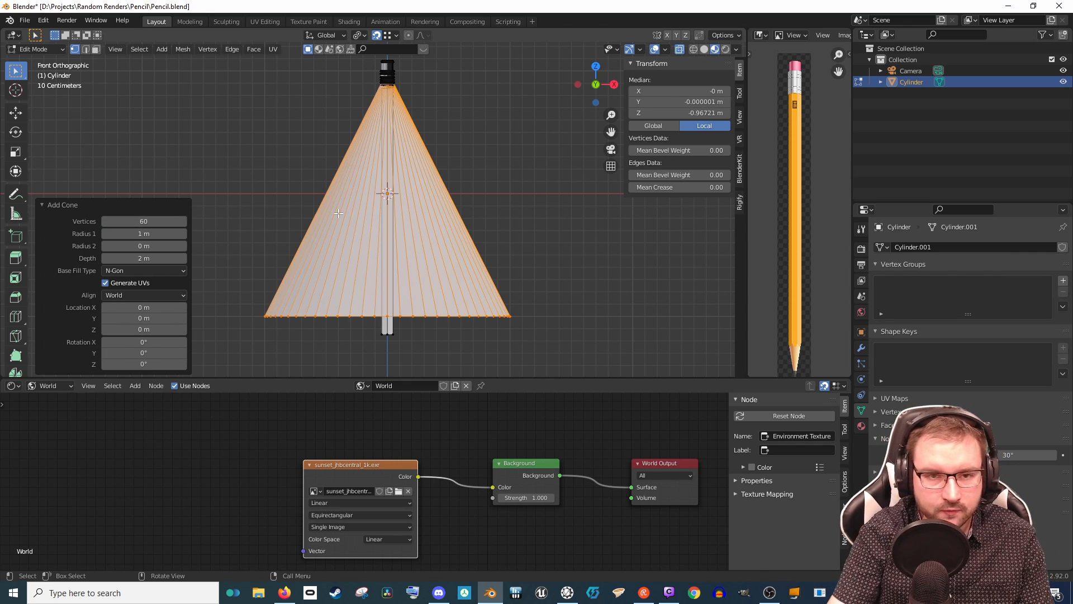
# Step: Rotate the cone 180° about the X axis so its point faces down
pyautogui.press('r')
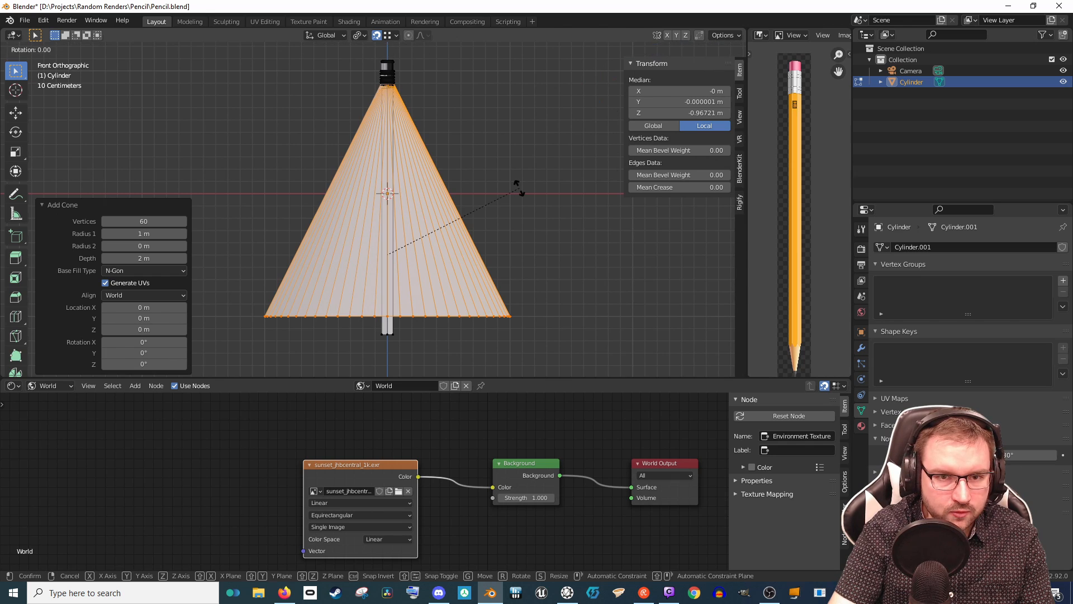
pyautogui.write('x180')
pyautogui.press('Return')
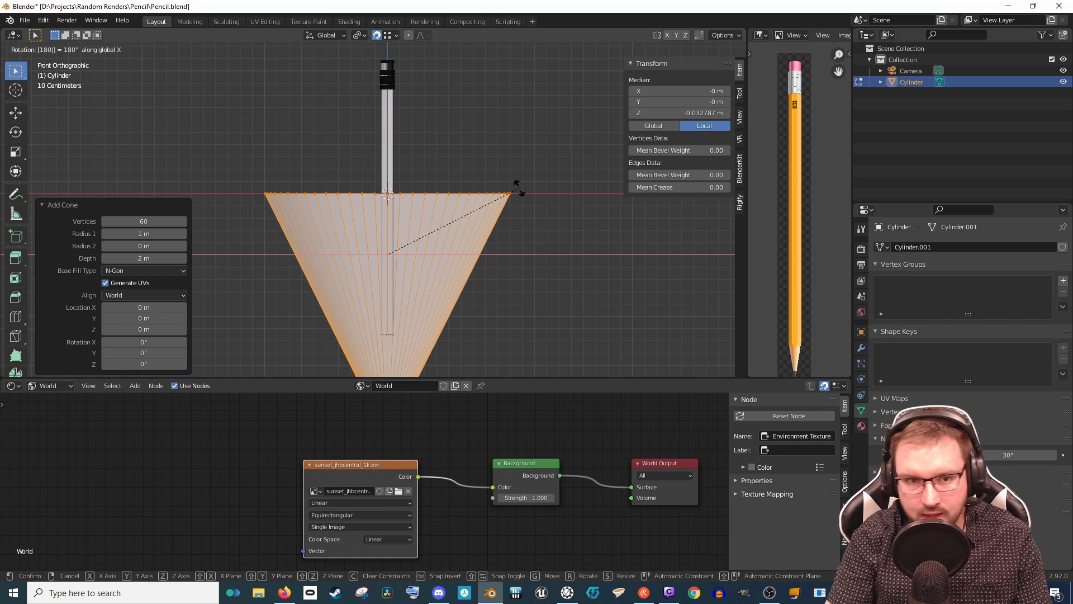
# Step: Scale the cone uniformly by about 0.097 and again by 0.444 to match the hexagonal body's width
pyautogui.scroll(-3, 524, 189)
pyautogui.press('s')
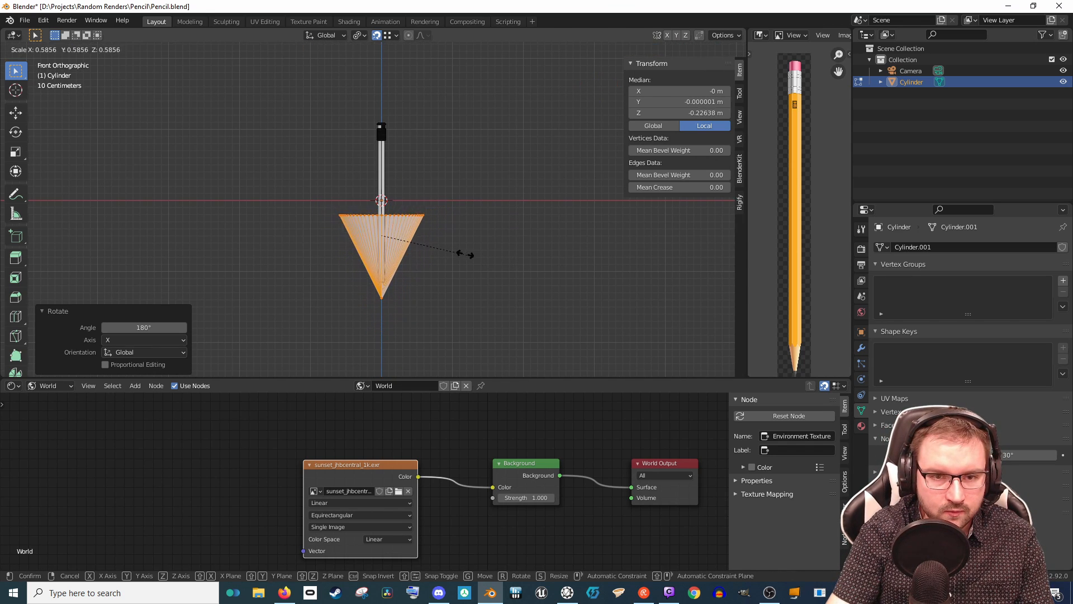
pyautogui.click(396, 239)
pyautogui.scroll(3, 399, 244)
pyautogui.press('s')
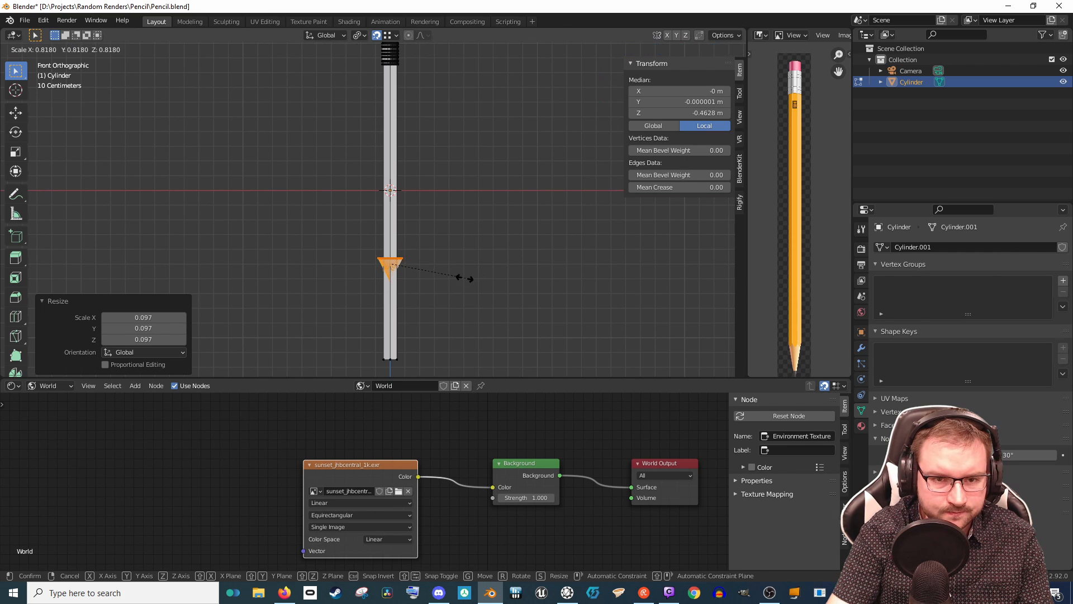
pyautogui.click(429, 277)
# Step: Move the cone about 0.685 m down along Z to just beneath the hexagonal body's lower end
pyautogui.scroll(5, 429, 278)
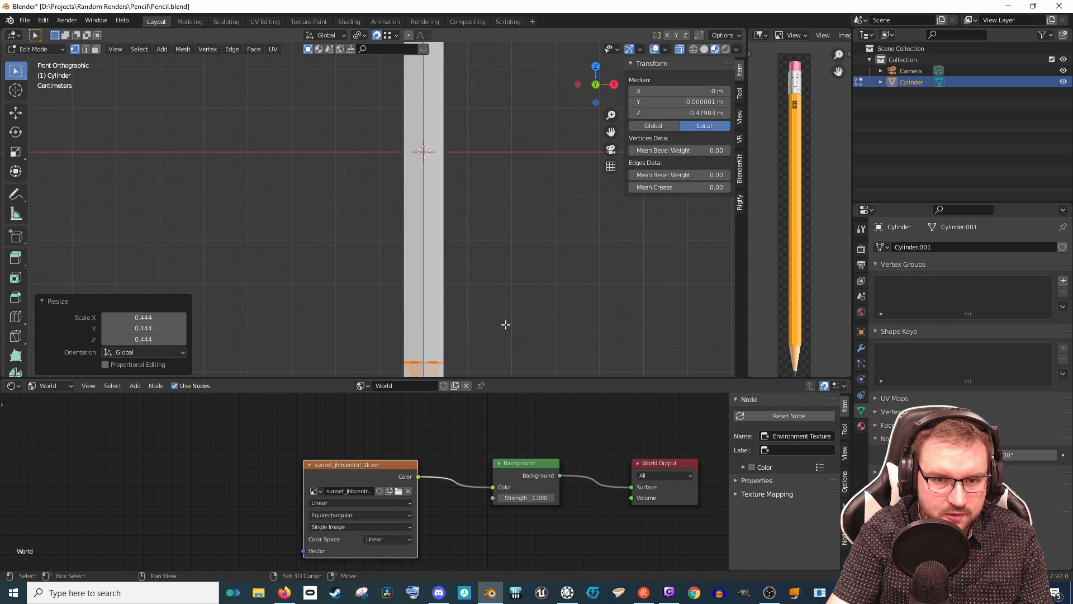
pyautogui.keyDown('shift'); pyautogui.moveTo(480, 280); pyautogui.dragTo(479, 201, button='middle'); pyautogui.keyUp('shift')
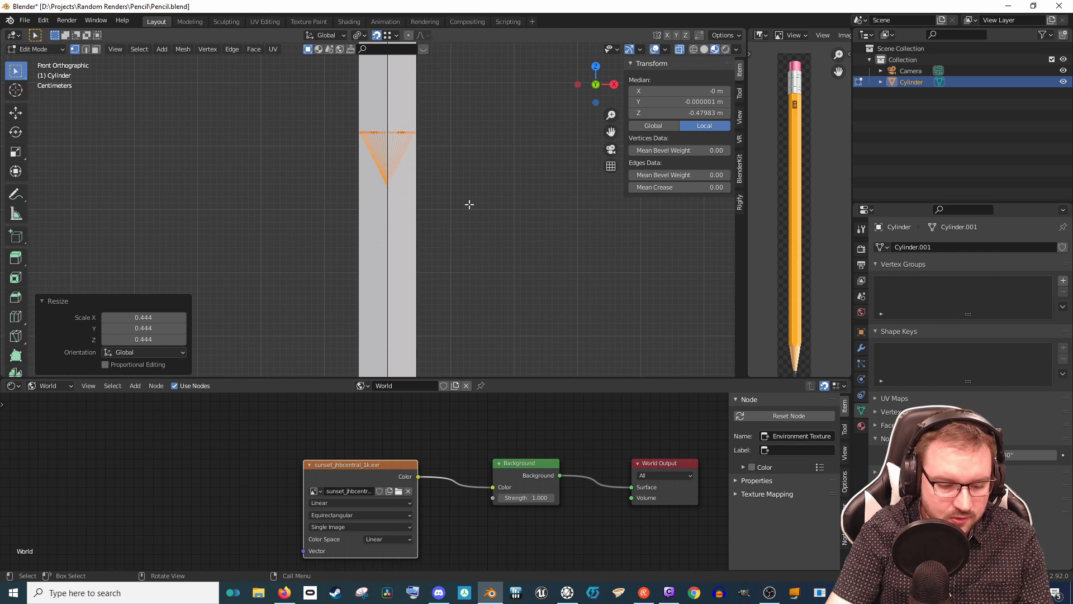
pyautogui.scroll(-3, 474, 228)
pyautogui.keyDown('shift'); pyautogui.moveTo(477, 263); pyautogui.dragTo(463, 156, button='middle'); pyautogui.keyUp('shift')
pyautogui.press('g')
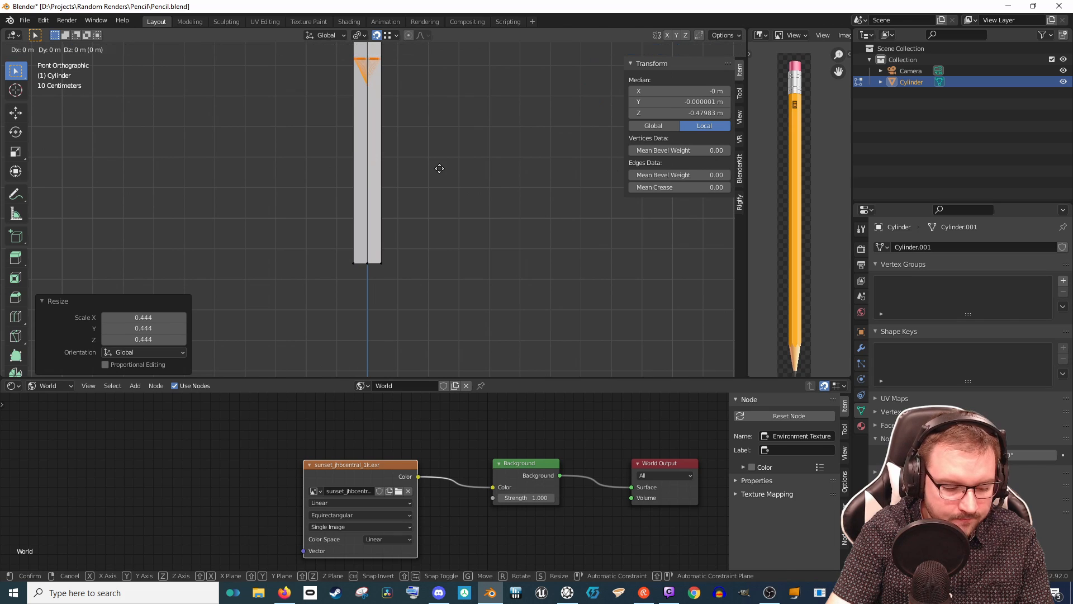
pyautogui.press('z')
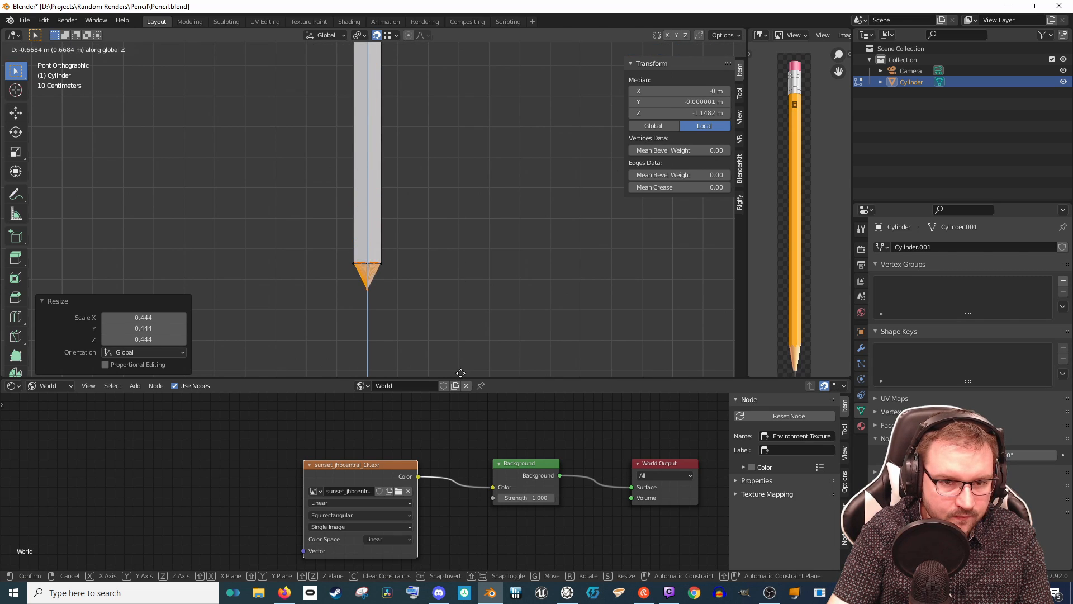
pyautogui.click(463, 45)
# Step: Raise the cone's upper ring of vertices about 0.0148 m along Z, snapping it to the hexagonal body's lower edge
pyautogui.scroll(8, 420, 205)
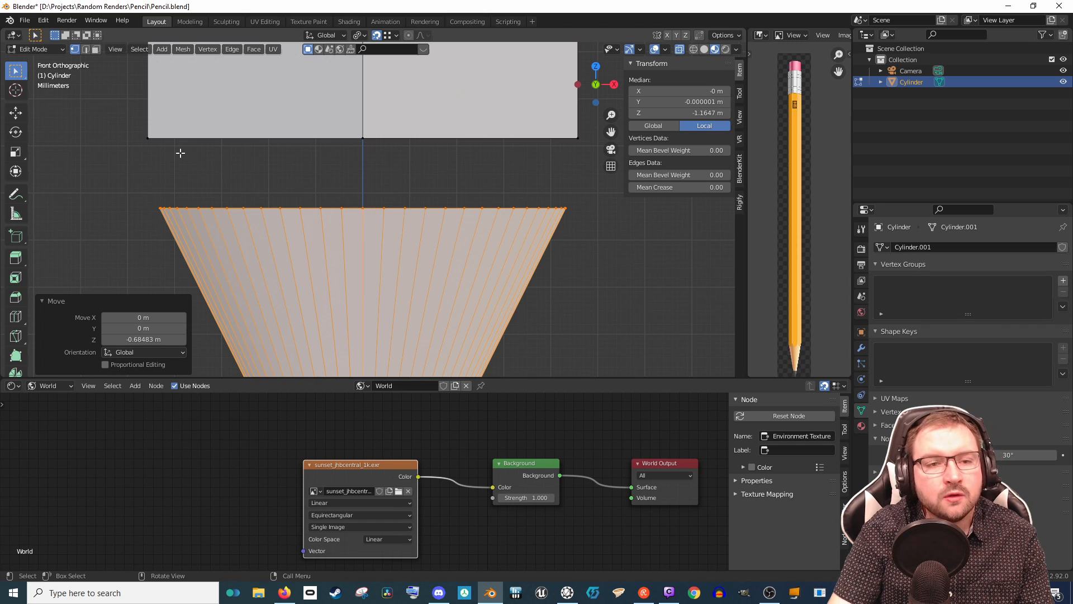
pyautogui.moveTo(105, 170); pyautogui.dragTo(637, 247)
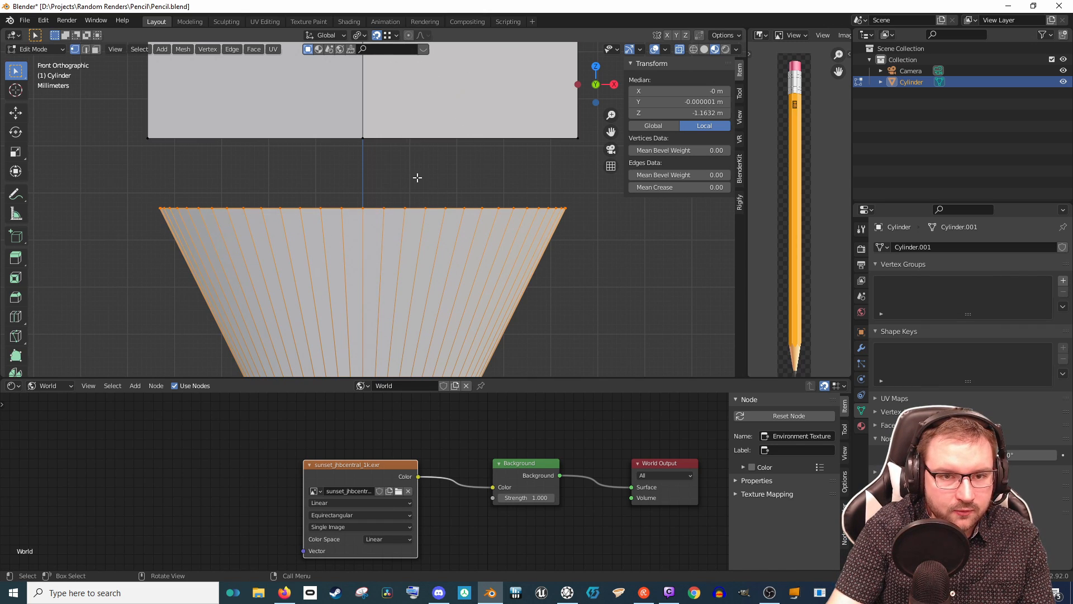
pyautogui.press('g')
pyautogui.click(361, 140)
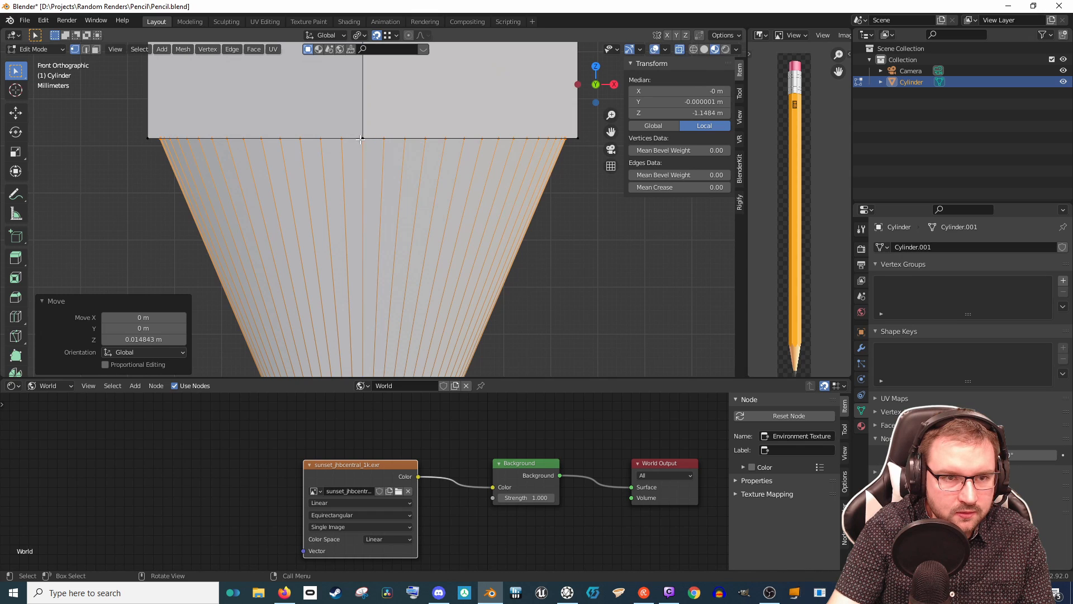
# Step: Scale the cone's upper ring uniformly by about 1.055 to match the hexagonal body's width
pyautogui.scroll(-1, 507, 194)
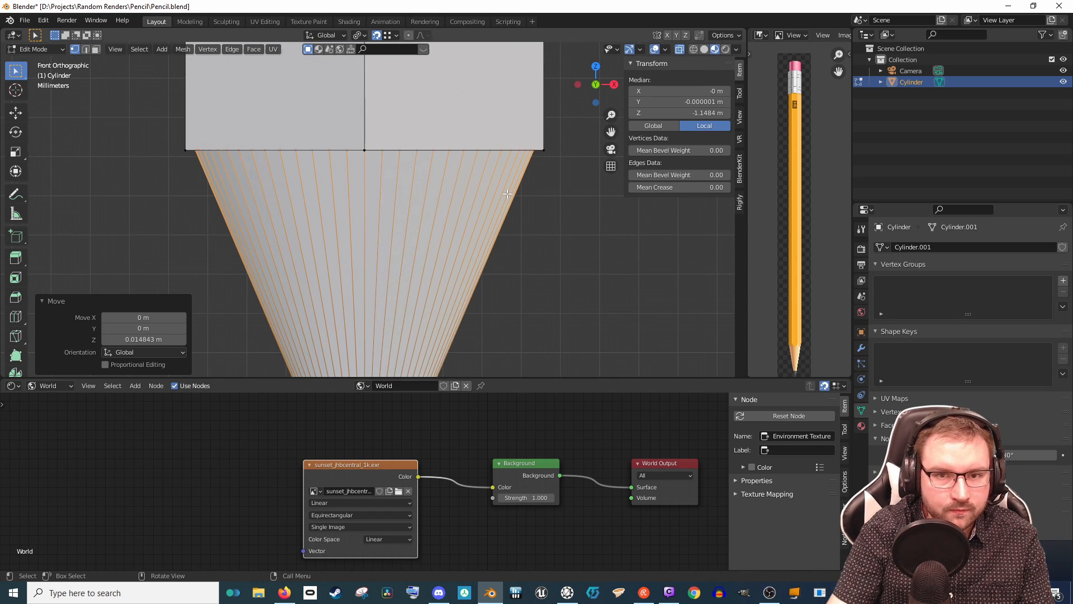
pyautogui.scroll(1, 533, 166)
pyautogui.press('s')
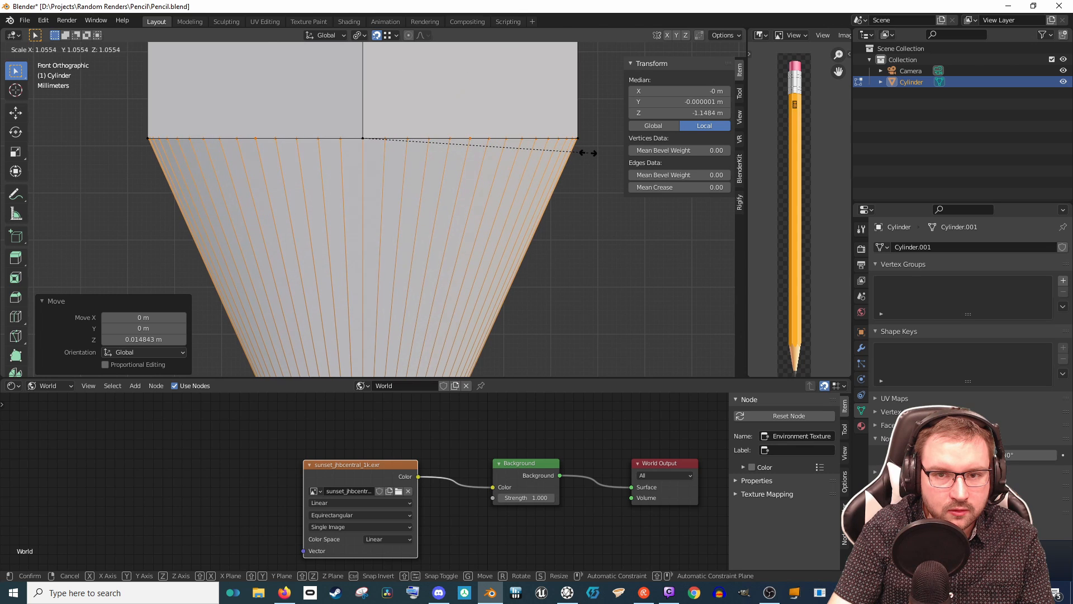
pyautogui.click(588, 153)
# Step: Lengthen the sharpened tip by moving the cone's apex vertex about 0.141 m down along Z
pyautogui.scroll(-5, 567, 184)
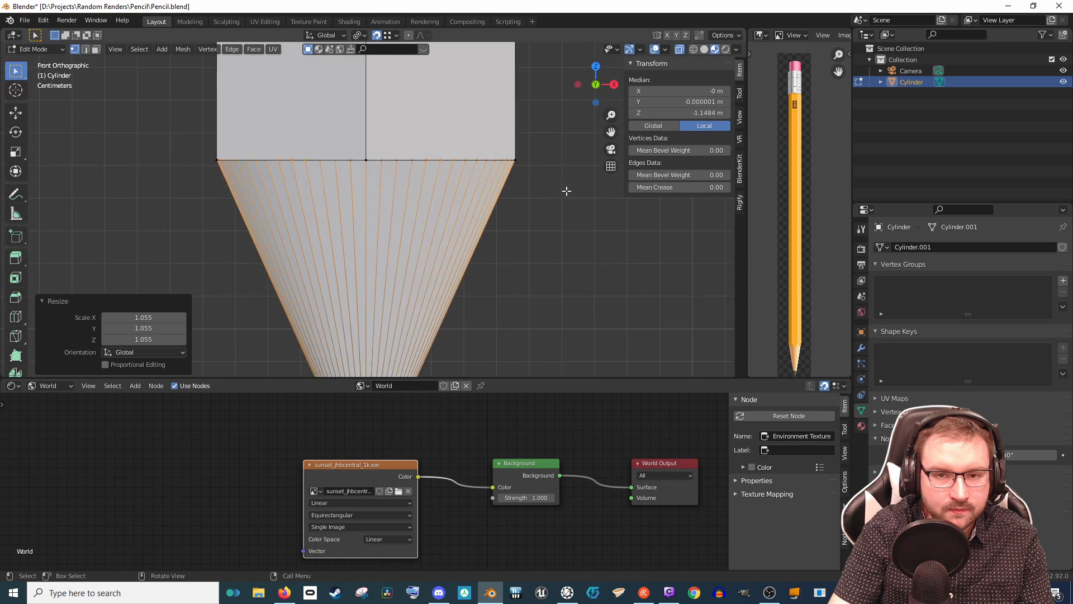
pyautogui.moveTo(318, 314); pyautogui.dragTo(439, 341)
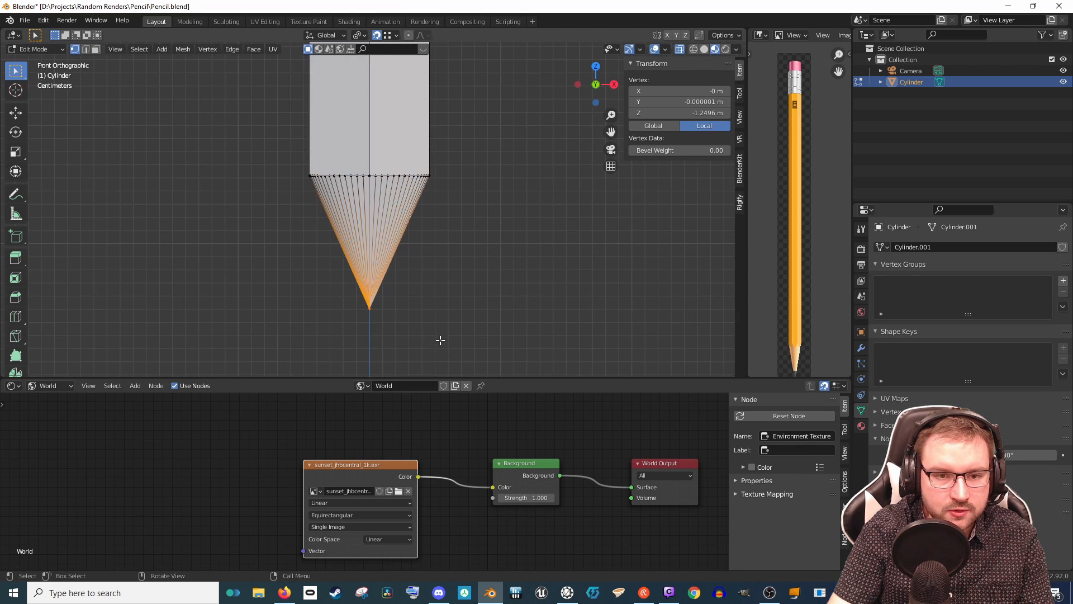
pyautogui.scroll(-6, 438, 330)
pyautogui.scroll(-3, 432, 292)
pyautogui.moveTo(408, 213)
pyautogui.keyDown('shift'); pyautogui.mouseDown(button='middle')
pyautogui.moveTo(422, 253)
pyautogui.moveTo(425, 374)
pyautogui.mouseUp(button='middle'); pyautogui.keyUp('shift')
pyautogui.scroll(-5, 468, 173)
pyautogui.moveTo(455, 171)
pyautogui.keyDown('shift'); pyautogui.mouseDown(button='middle')
pyautogui.moveTo(456, 205)
pyautogui.moveTo(462, 184)
pyautogui.moveTo(473, 192)
pyautogui.mouseUp(button='middle'); pyautogui.keyUp('shift')
pyautogui.scroll(2, 462, 184)
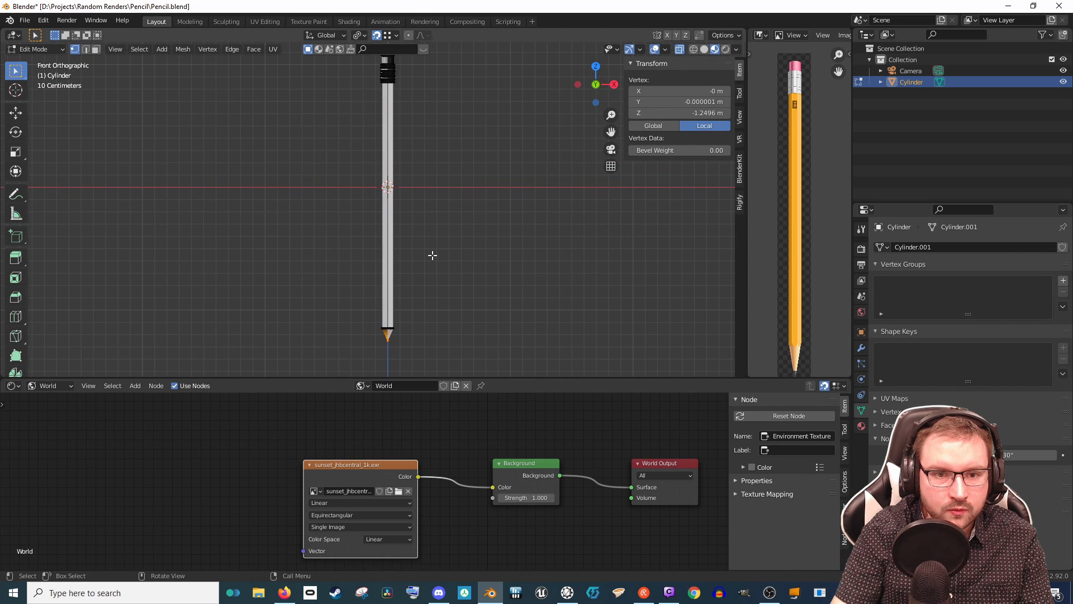
pyautogui.press('g')
pyautogui.press('z')
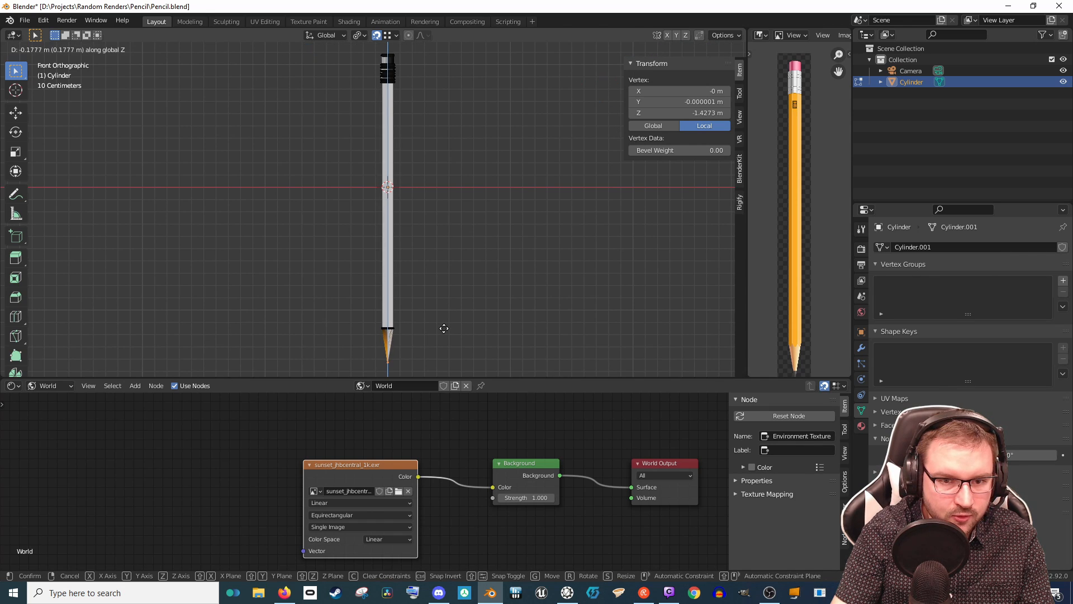
pyautogui.click(444, 324)
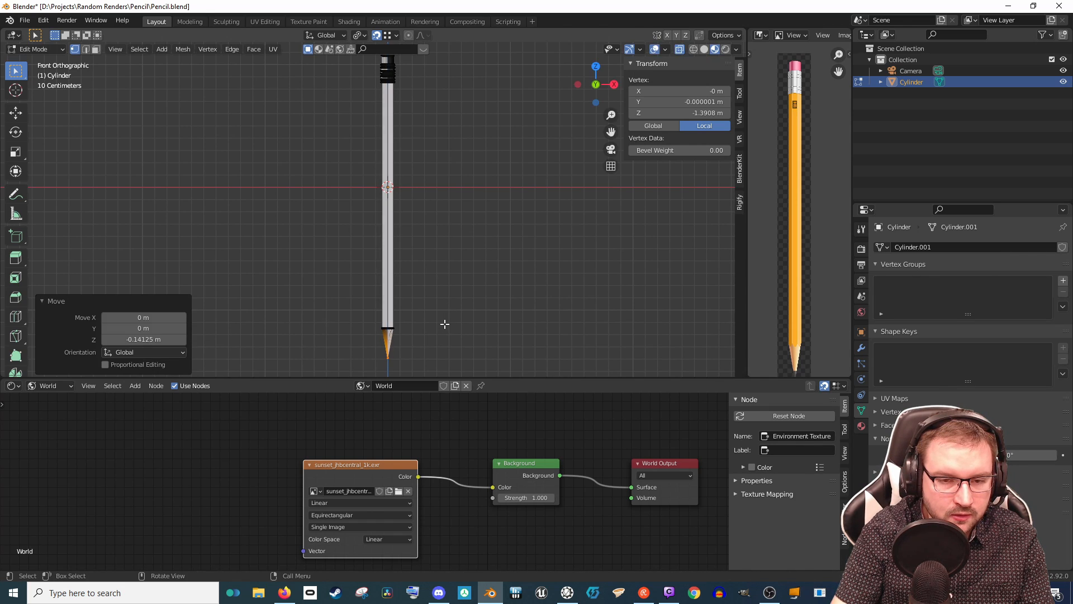
pyautogui.scroll(2, 419, 330)
pyautogui.keyDown('shift'); pyautogui.moveTo(416, 331); pyautogui.dragTo(429, 240, button='middle'); pyautogui.keyUp('shift')
pyautogui.scroll(4, 422, 267)
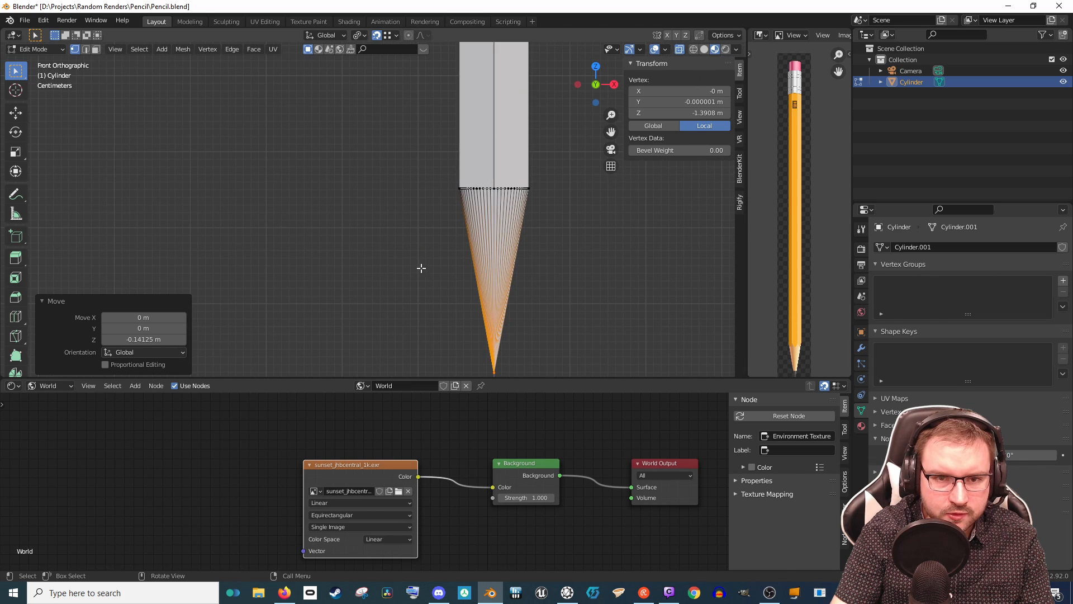
pyautogui.hotkey('ctrl', 'r')
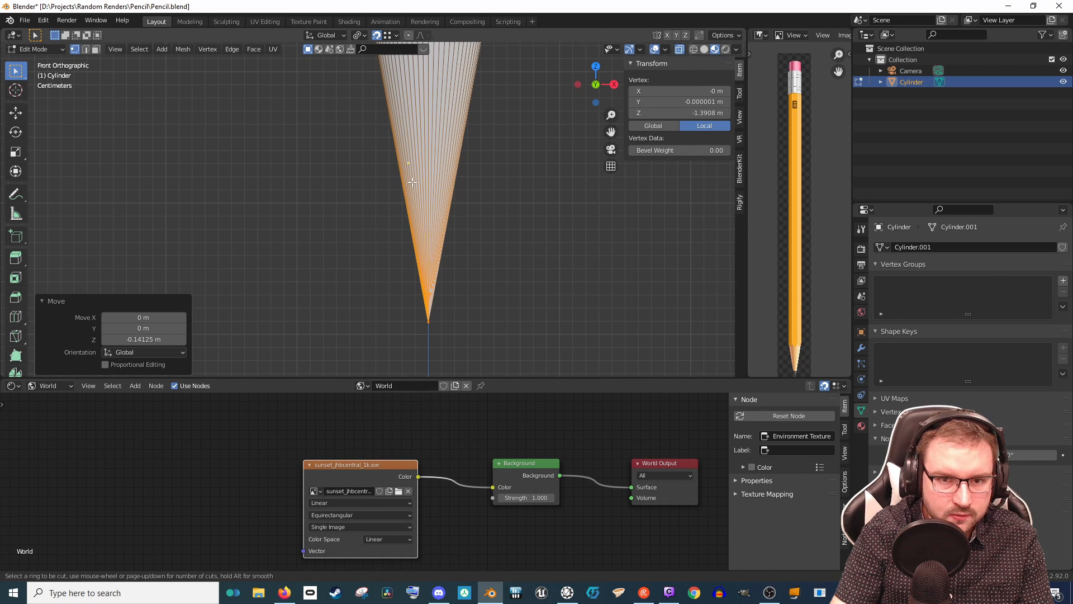
pyautogui.press('Escape')
pyautogui.scroll(5, 478, 194)
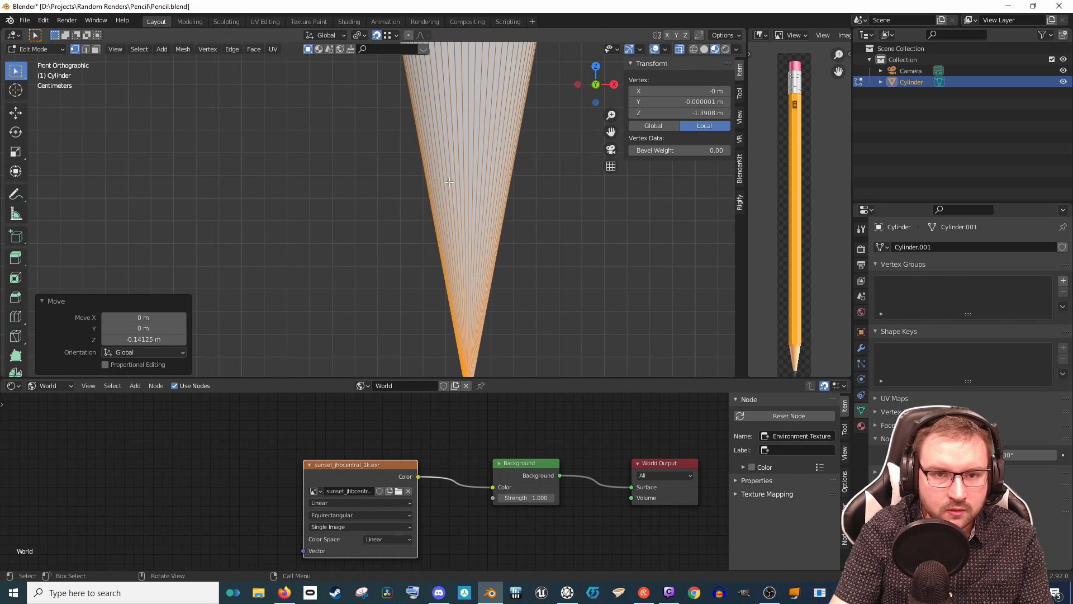
pyautogui.hotkey('ctrl', 'r')
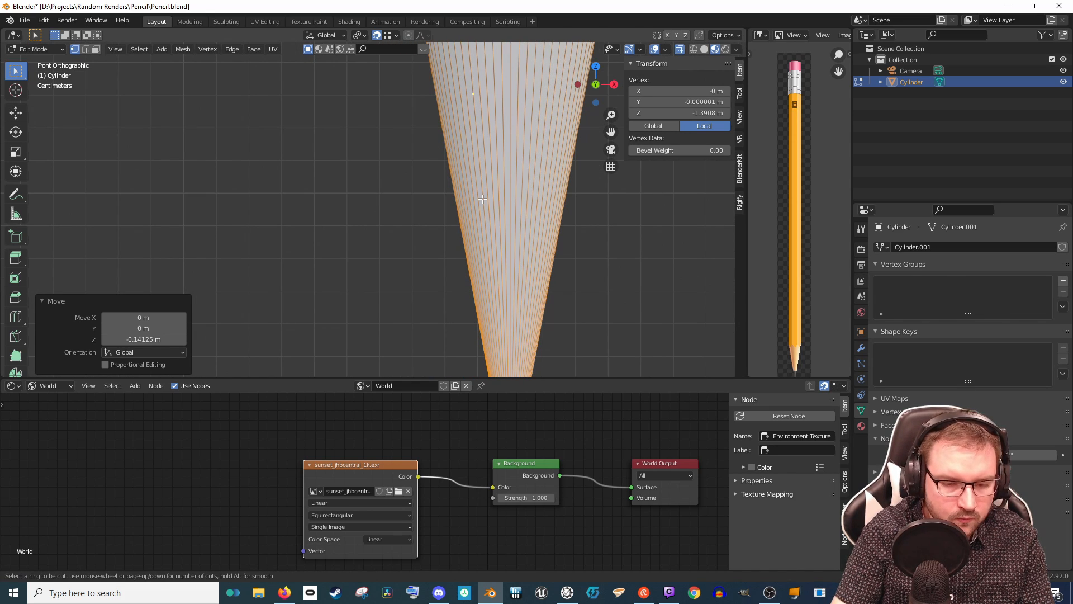
pyautogui.press('Escape')
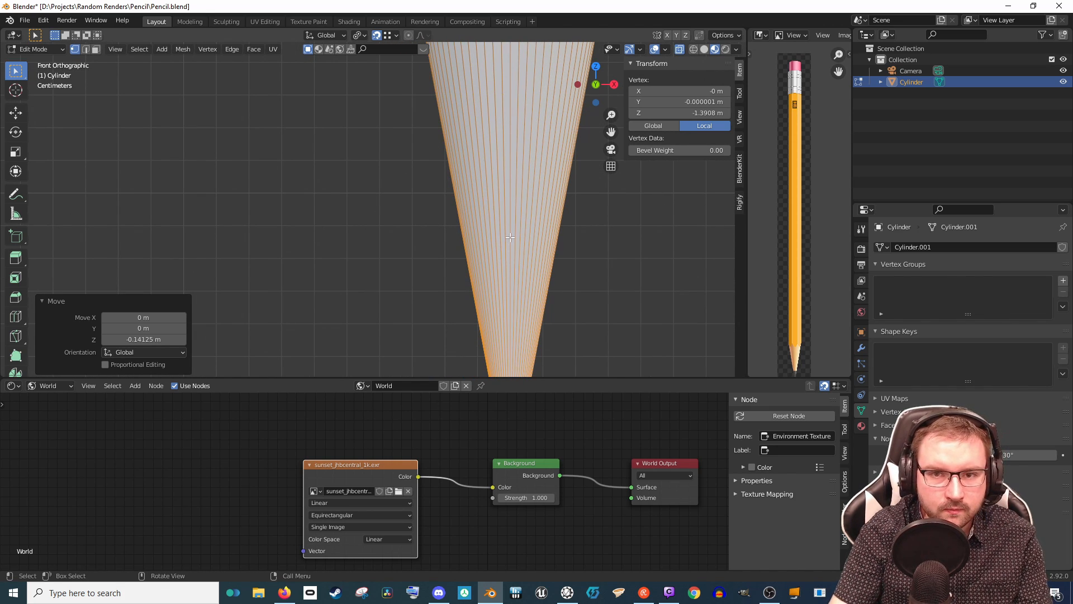
# Step: Knife-cut a straight horizontal line across the front of the cone, slightly below its mid-height
pyautogui.scroll(-5, 509, 236)
pyautogui.keyDown('shift'); pyautogui.scroll(8, 460, 205); pyautogui.keyUp('shift')
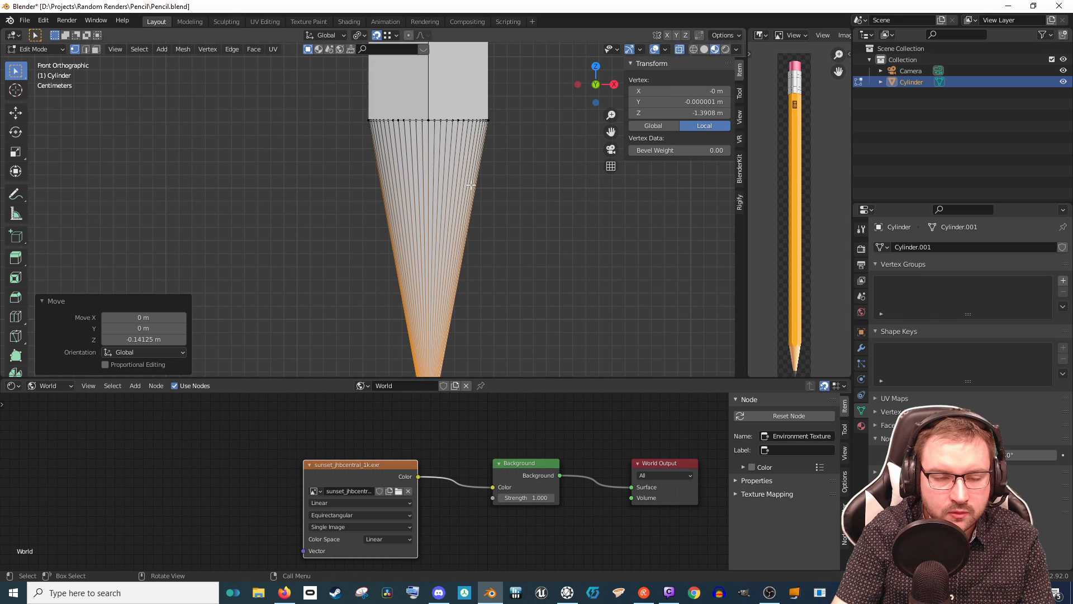
pyautogui.scroll(1, 466, 263)
pyautogui.scroll(-1, 416, 223)
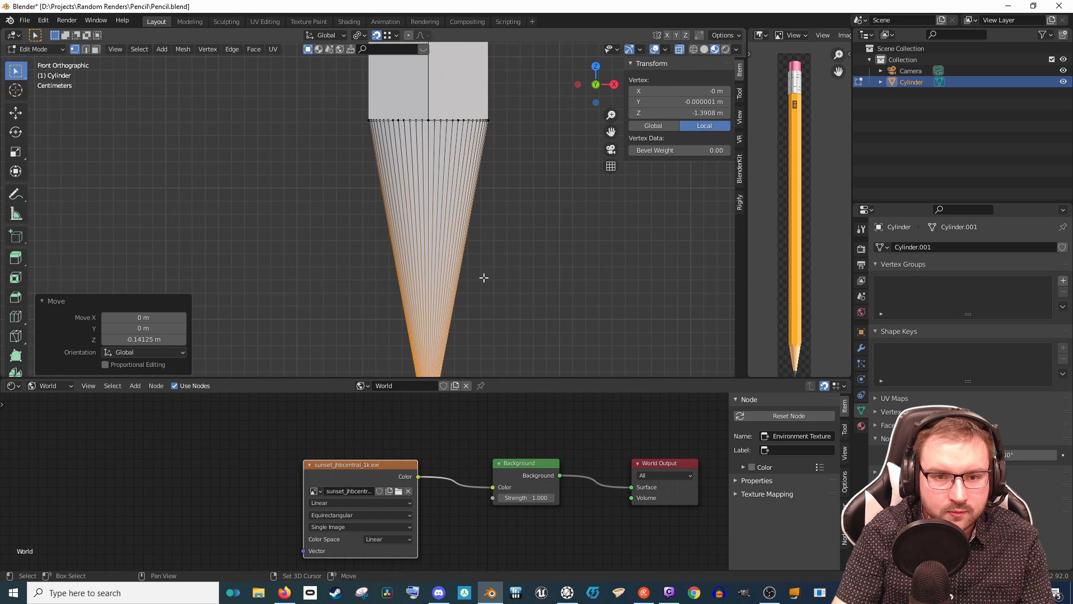
pyautogui.keyDown('shift'); pyautogui.scroll(-3, 439, 355); pyautogui.keyUp('shift')
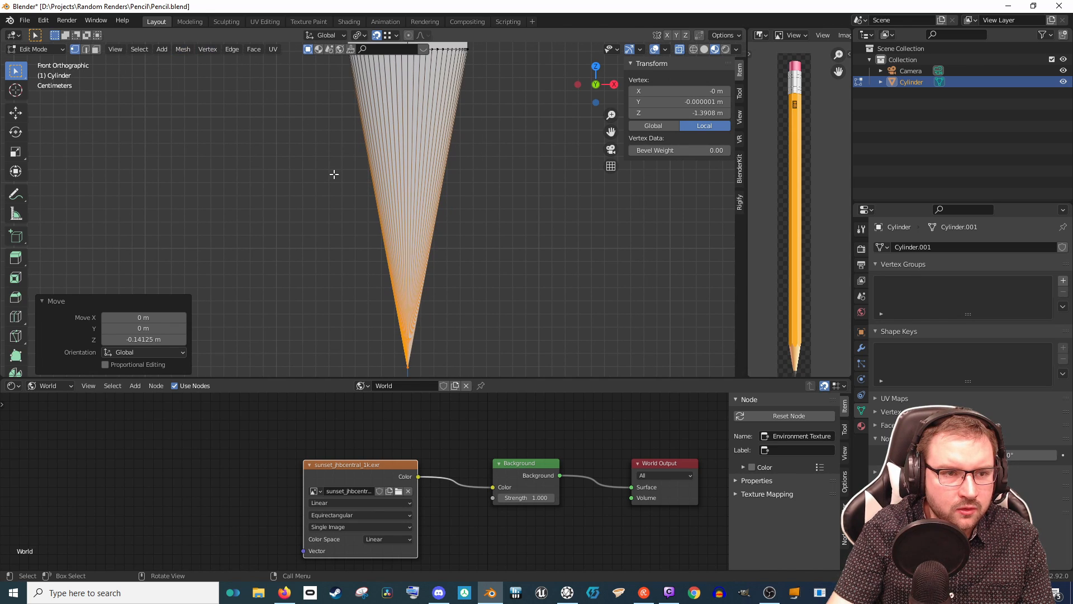
pyautogui.press('j')
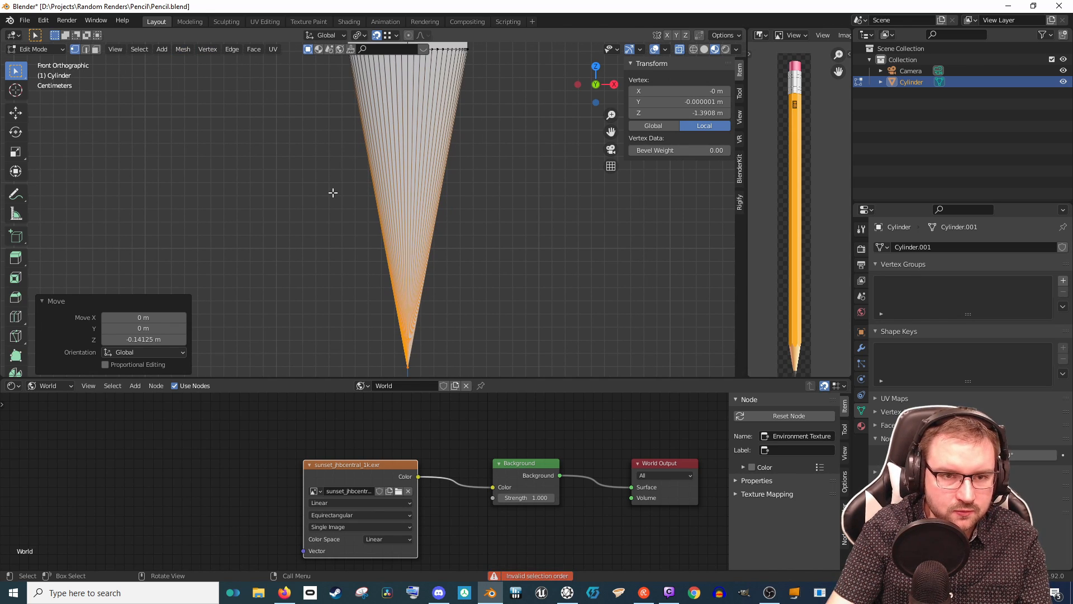
pyautogui.press('k')
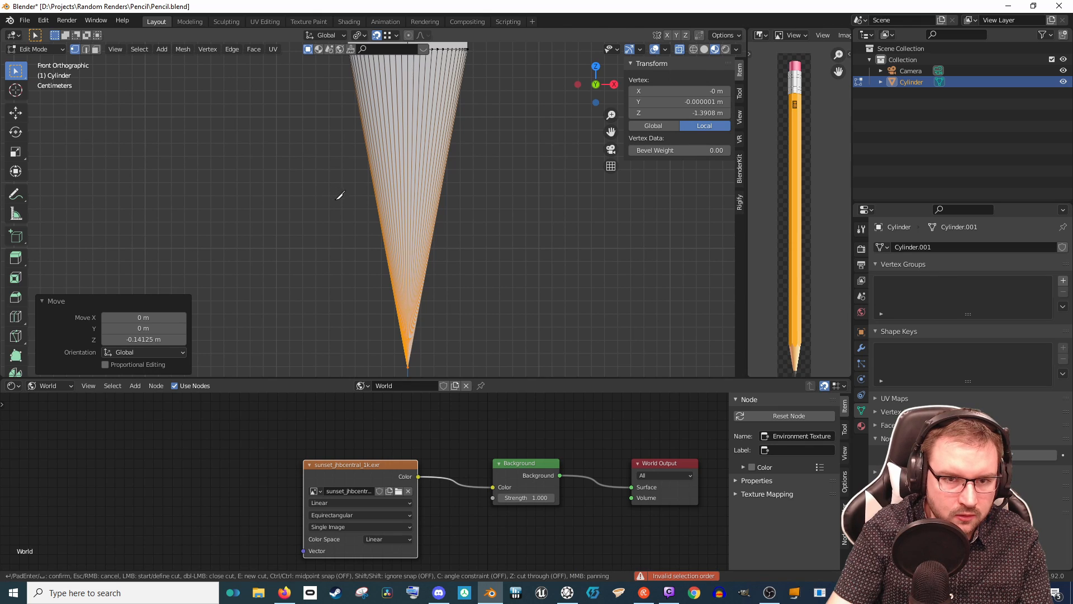
pyautogui.click(381, 227)
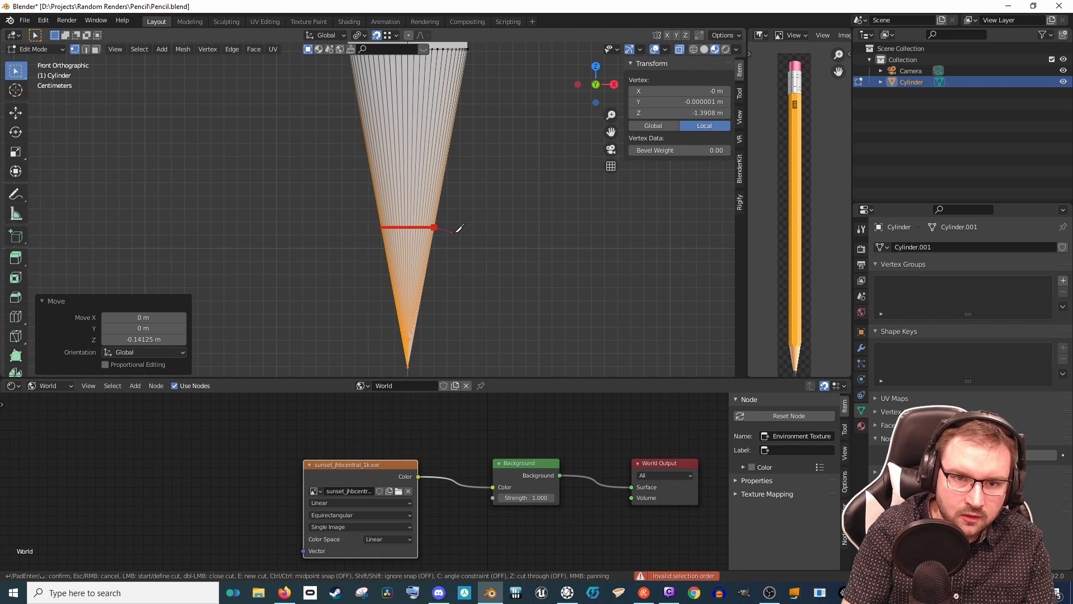
pyautogui.press('Return')
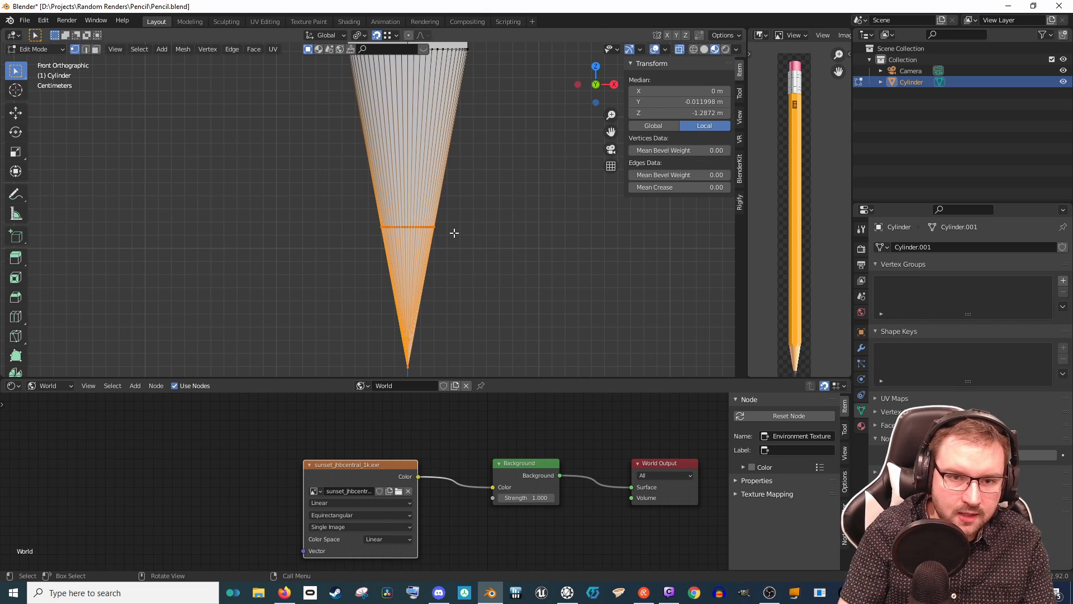
# Step: Continue the horizontal knife cut from the end of the front cut around the cone's side in the right orthographic view
pyautogui.moveTo(423, 227); pyautogui.dragTo(464, 232, button='middle')
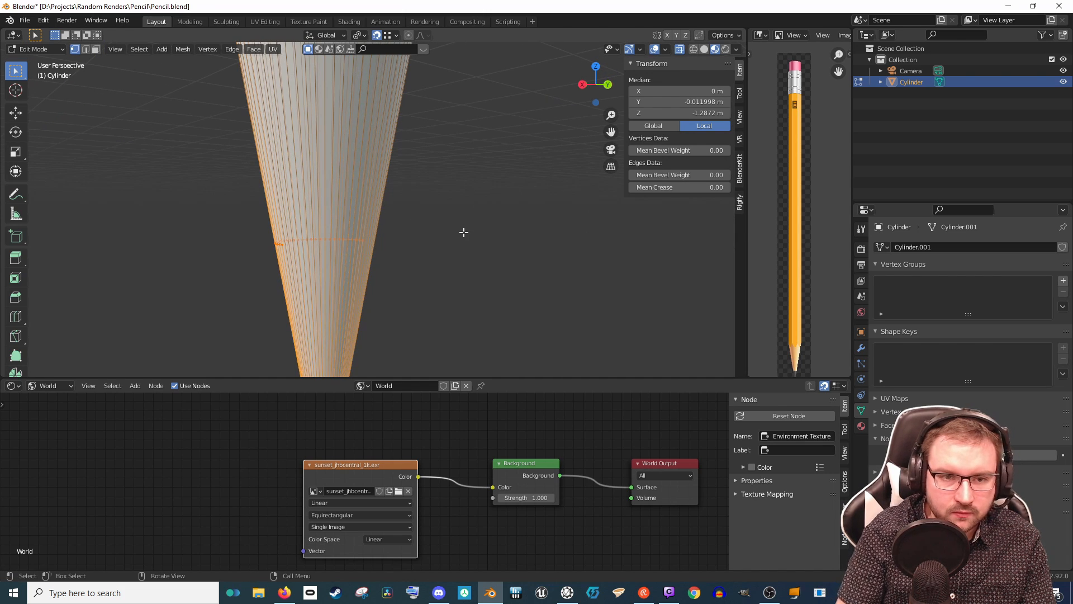
pyautogui.press('KP_1')
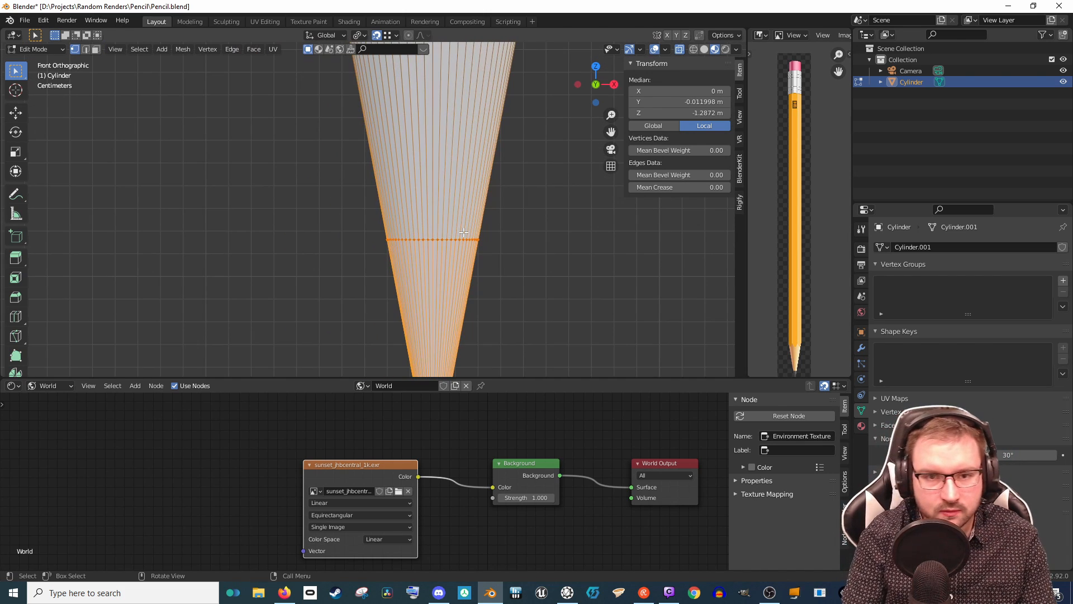
pyautogui.press('KP_3')
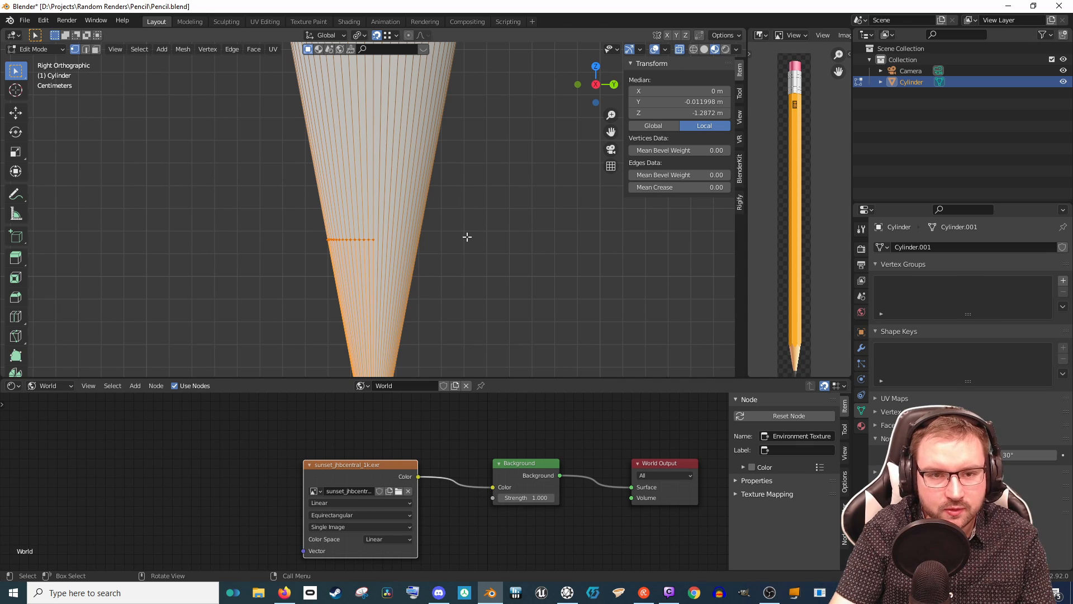
pyautogui.scroll(1, 467, 237)
pyautogui.press('k')
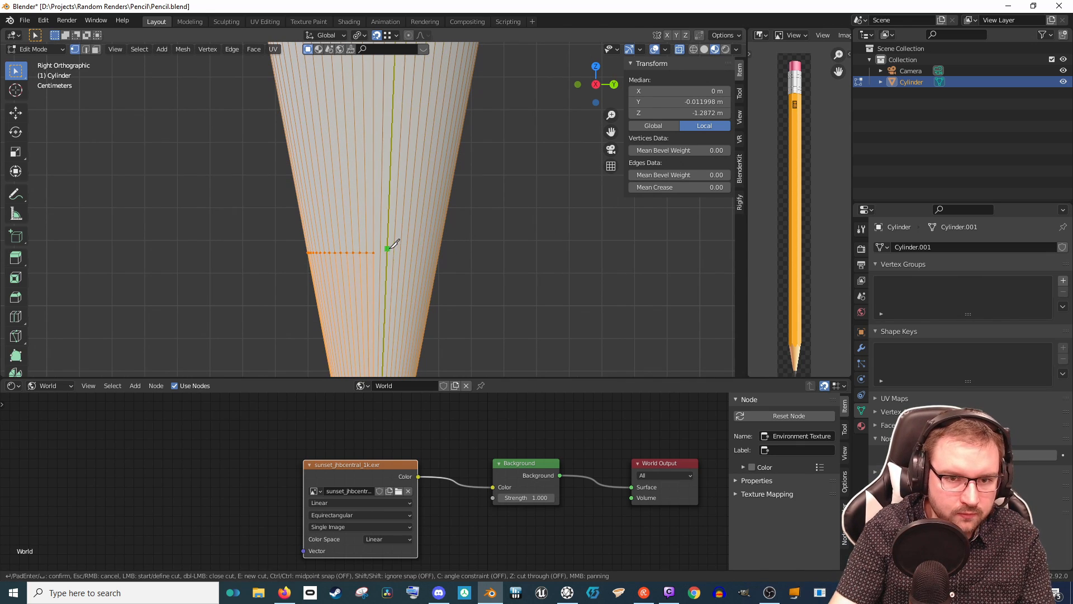
pyautogui.click(373, 253)
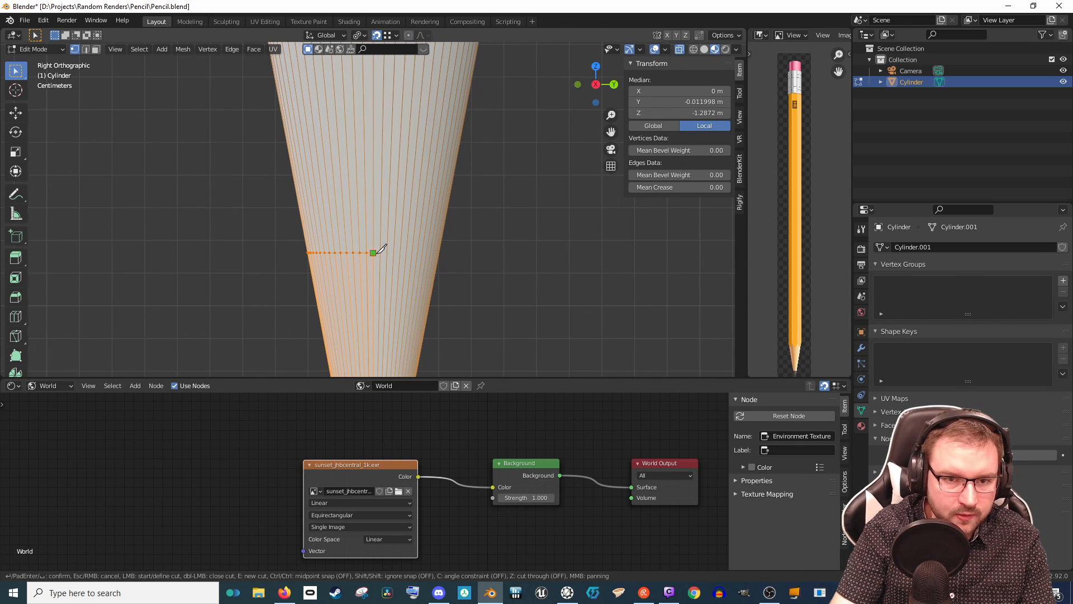
pyautogui.click(461, 248)
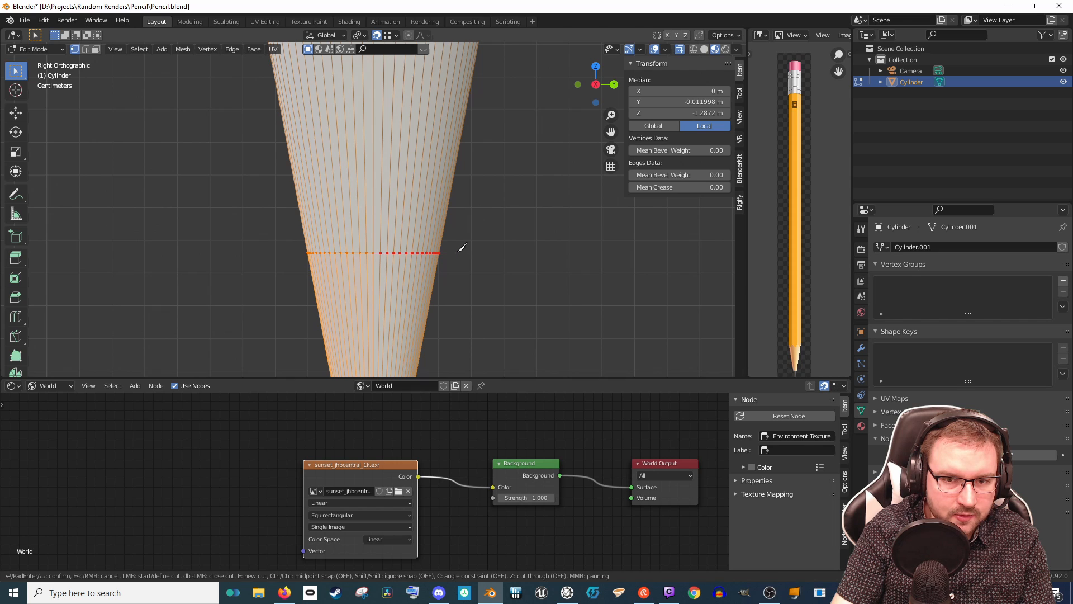
pyautogui.moveTo(460, 247); pyautogui.dragTo(323, 228, button='middle')
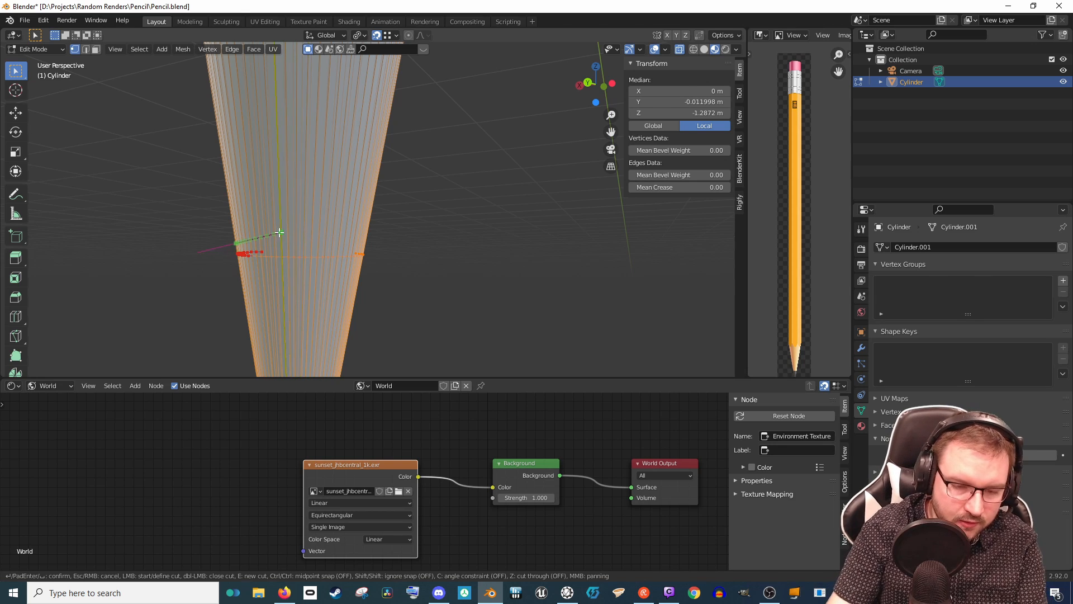
pyautogui.press('Return')
# Step: Knife-cut across the remaining back side of the cone to close the horizontal edge ring
pyautogui.press('k')
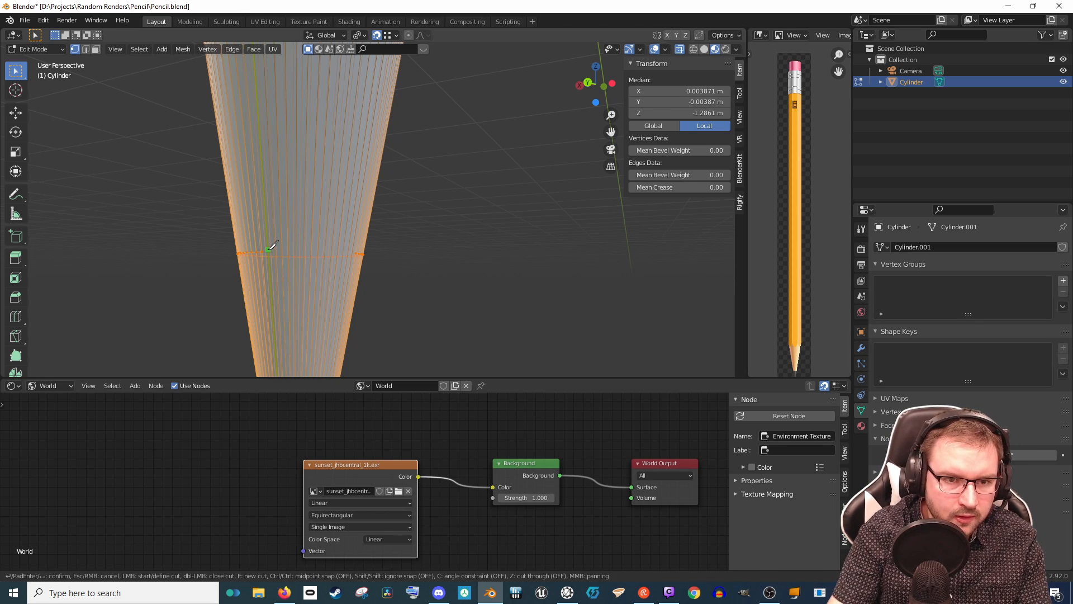
pyautogui.click(262, 252)
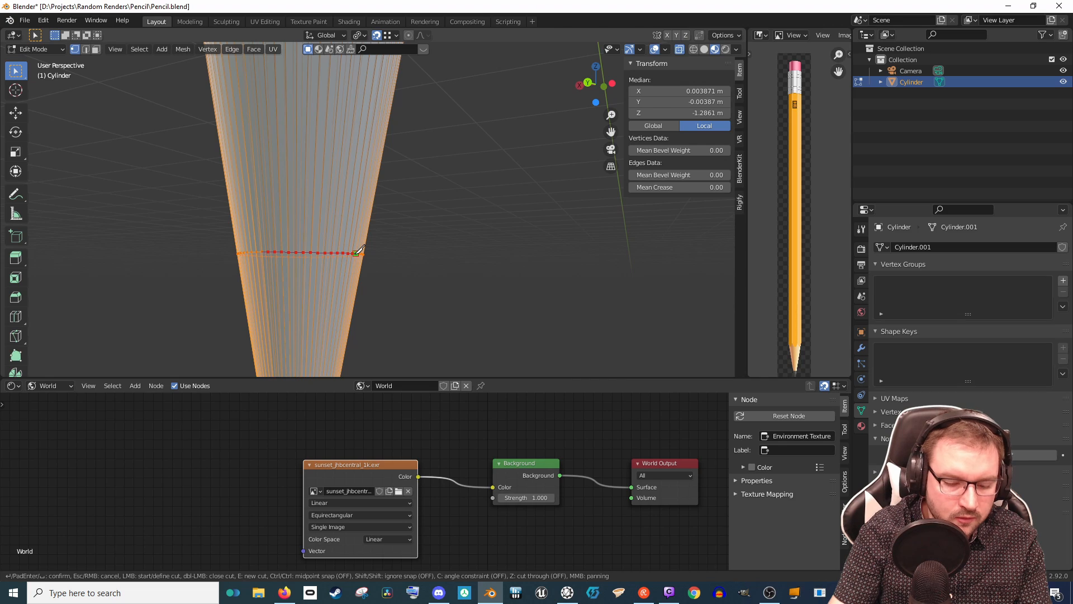
pyautogui.press('Return')
# Step: Flatten the newly cut ring by selecting its vertices and scaling them to 0 along global Z
pyautogui.scroll(2, 347, 279)
pyautogui.moveTo(347, 283); pyautogui.dragTo(385, 289, button='middle')
pyautogui.press('KP_3')
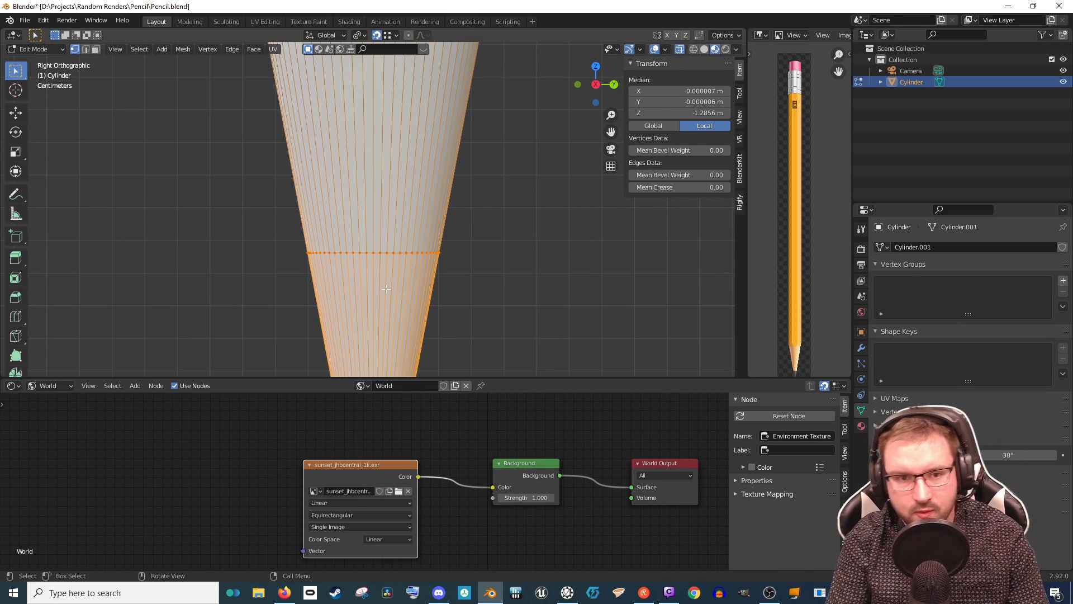
pyautogui.moveTo(243, 214); pyautogui.dragTo(506, 271)
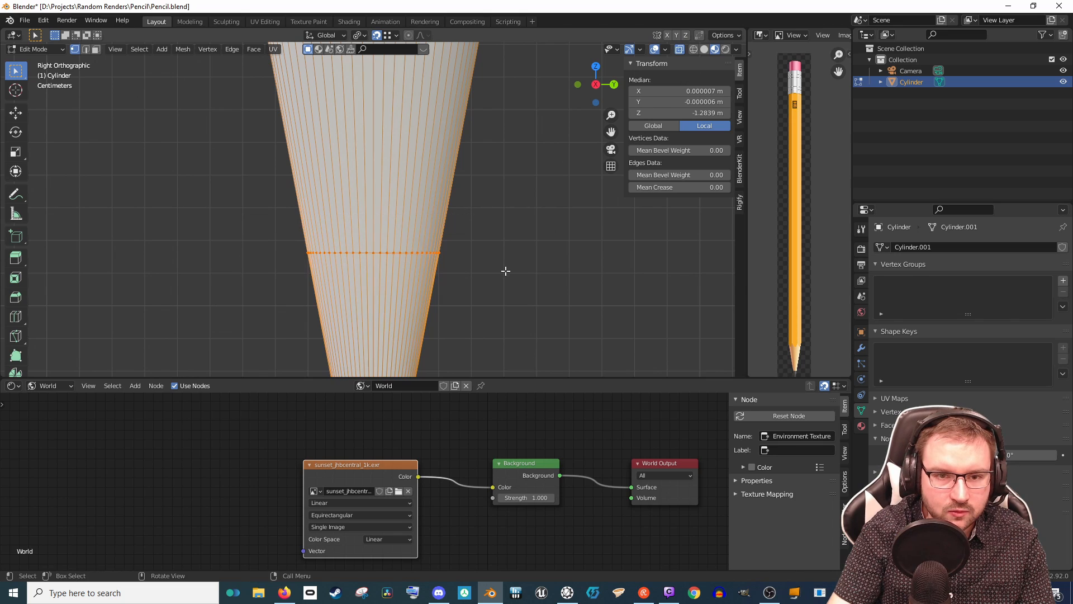
pyautogui.press('s')
pyautogui.press('z')
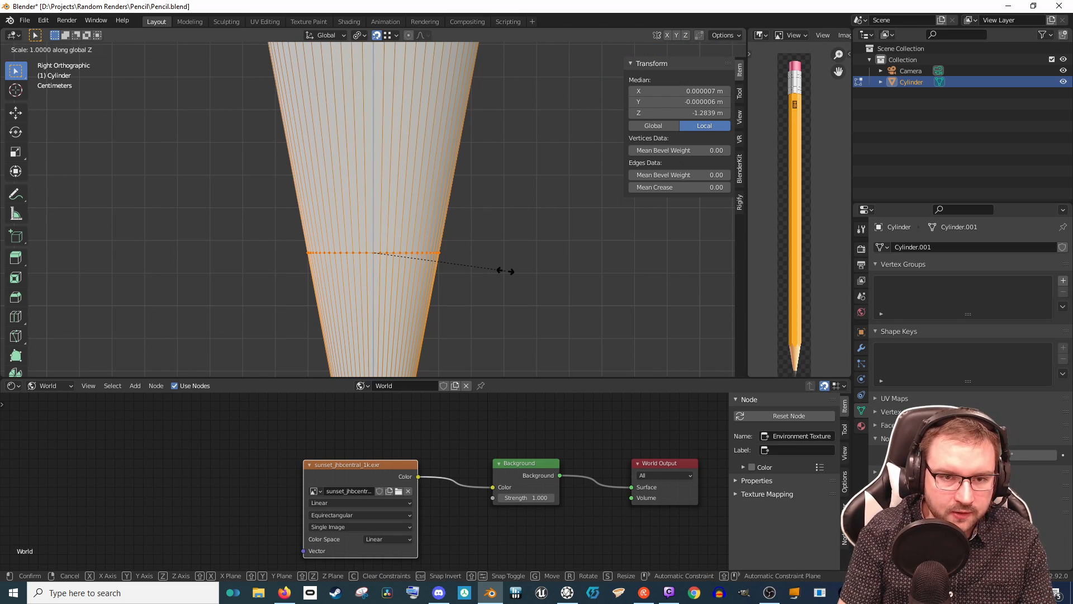
pyautogui.press('0')
pyautogui.press('Return')
# Step: Bevel the cone's ring into two parallel edge loops with 1 segment and a width of about 0.00467 m
pyautogui.moveTo(488, 252)
pyautogui.mouseDown(button='middle')
pyautogui.moveTo(485, 281)
pyautogui.moveTo(494, 232)
pyautogui.moveTo(460, 287)
pyautogui.moveTo(427, 272)
pyautogui.mouseUp(button='middle')
pyautogui.scroll(-6, 485, 238)
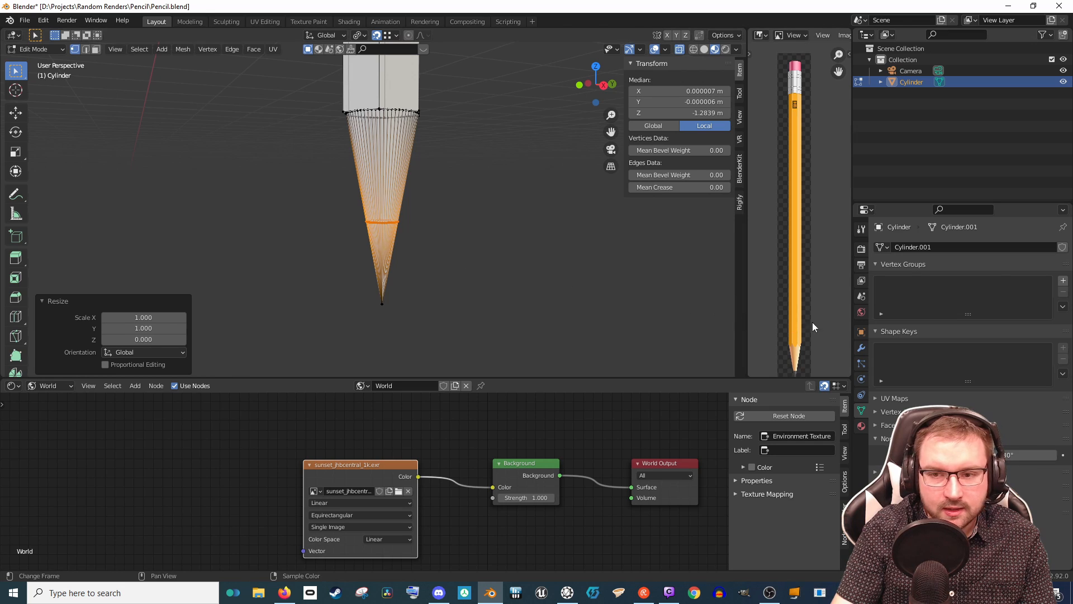
pyautogui.scroll(2, 428, 268)
pyautogui.scroll(3, 427, 271)
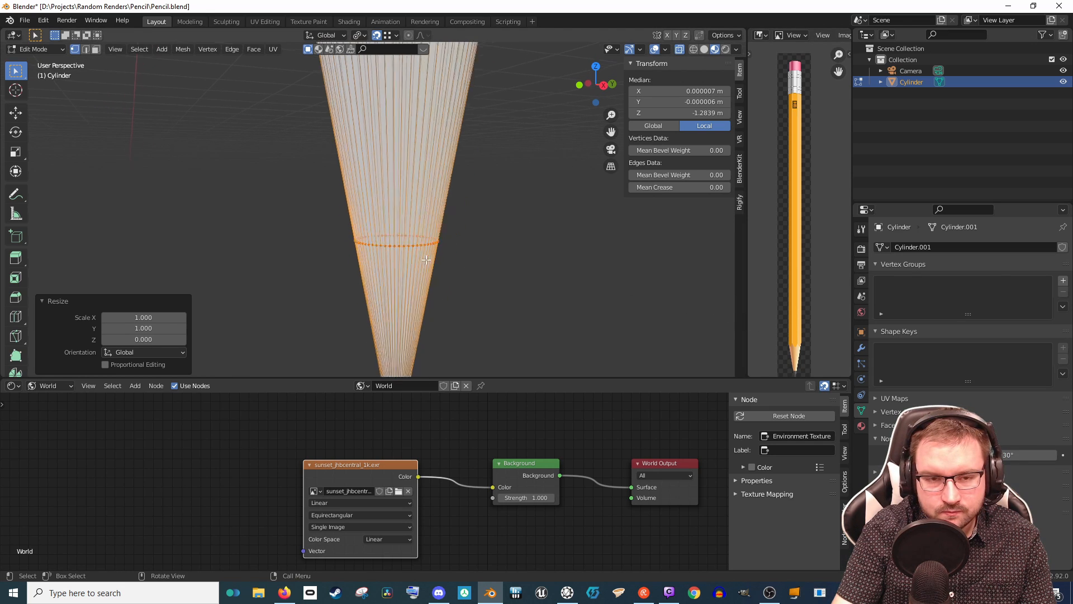
pyautogui.hotkey('ctrl', 'b')
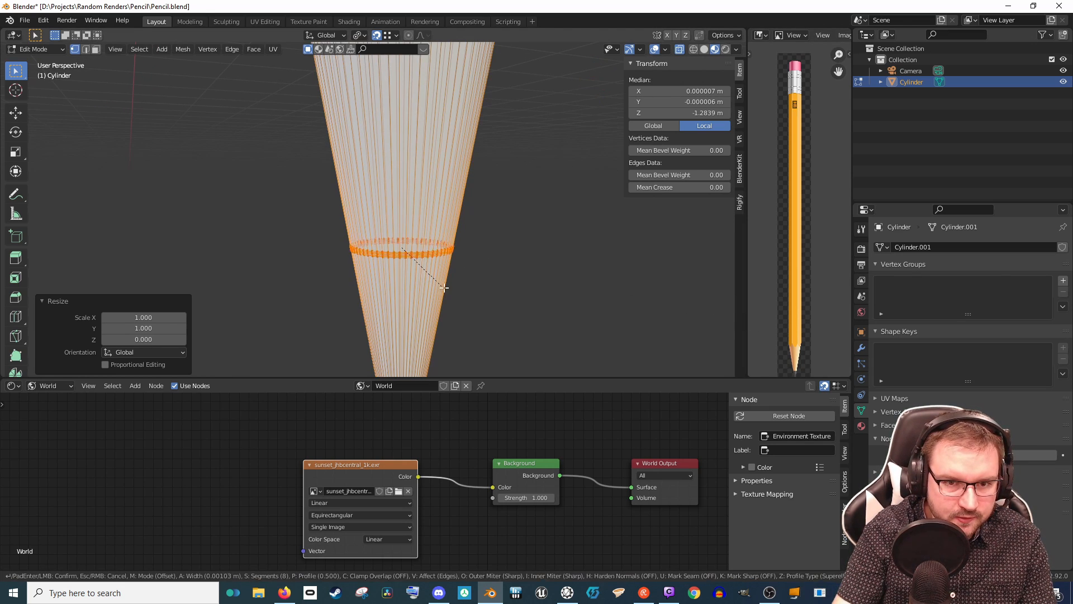
pyautogui.scroll(7, 452, 292)
pyautogui.scroll(-7, 456, 292)
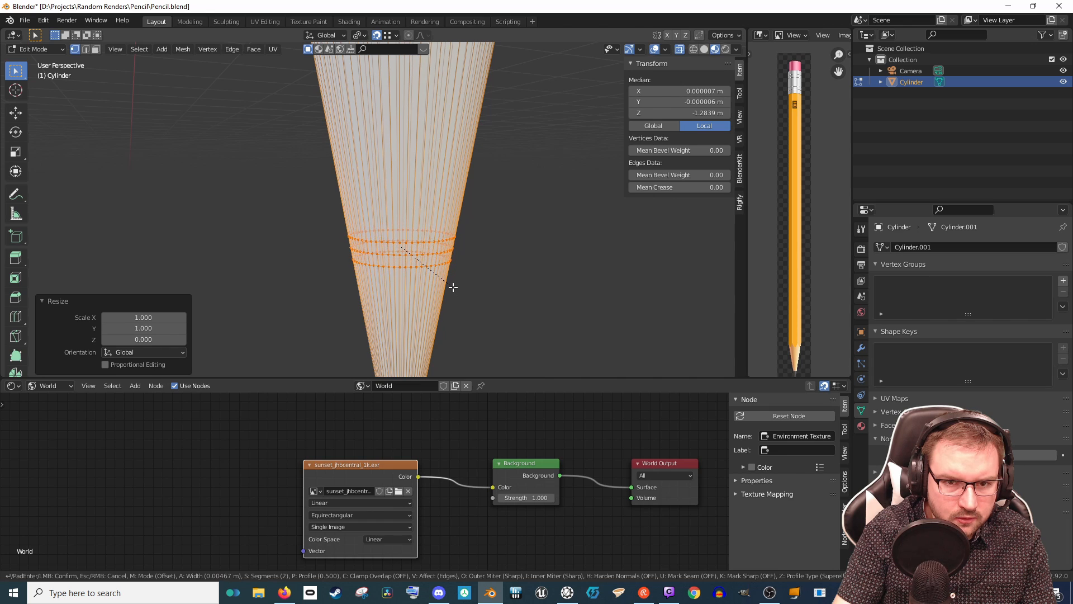
pyautogui.click(453, 286)
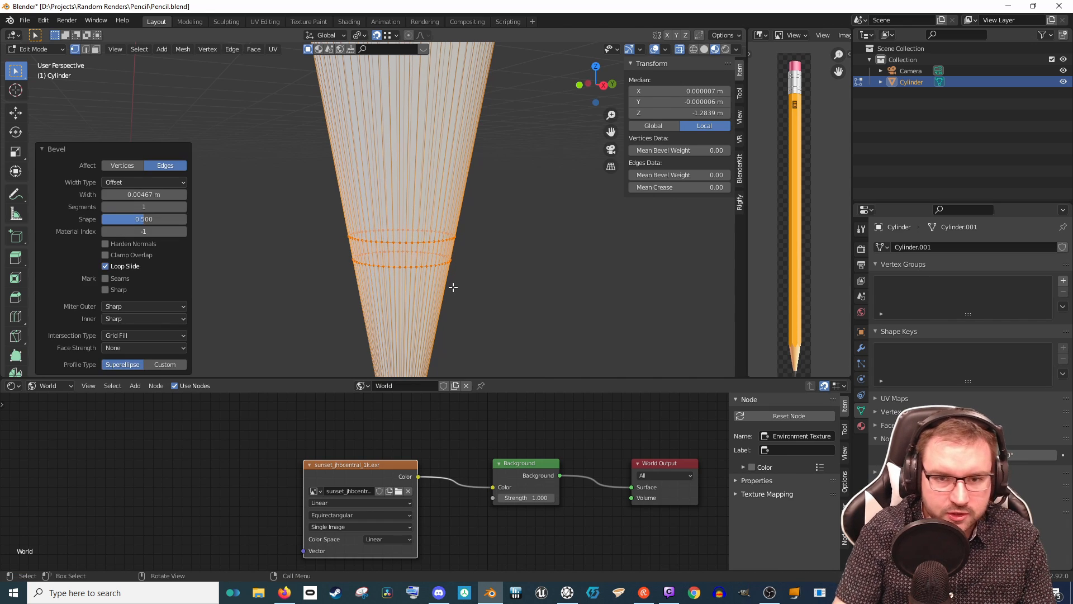
# Step: Vertex-slide the beveled loops down the cone towards the apex with a factor of about 0.575
pyautogui.press('KP_1')
pyautogui.keyDown('shift'); pyautogui.moveTo(461, 285); pyautogui.dragTo(363, 194, button='middle'); pyautogui.keyUp('shift')
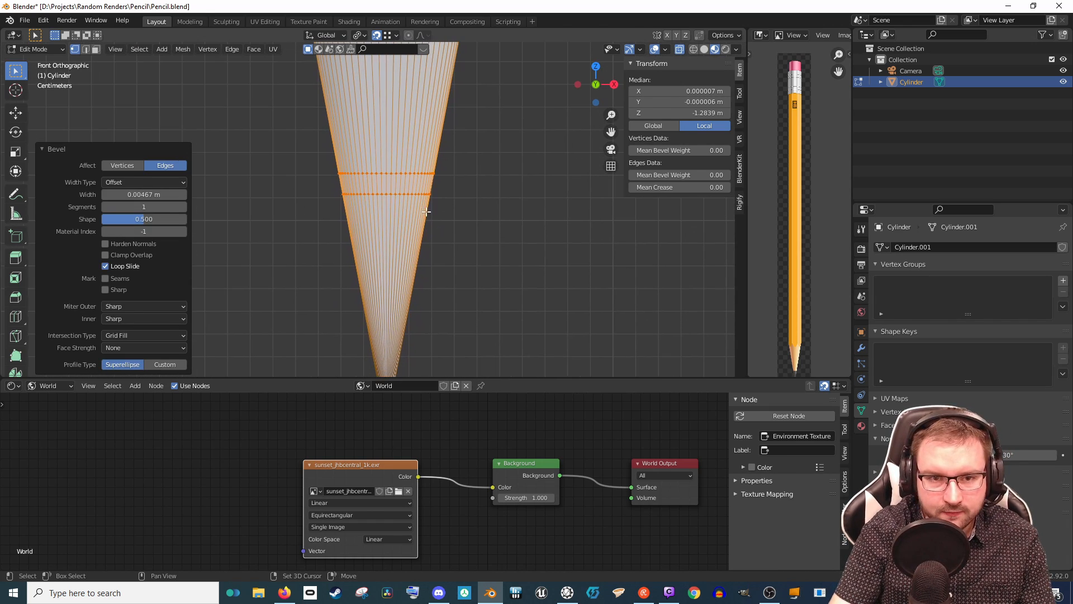
pyautogui.hotkey('shift', 'v')
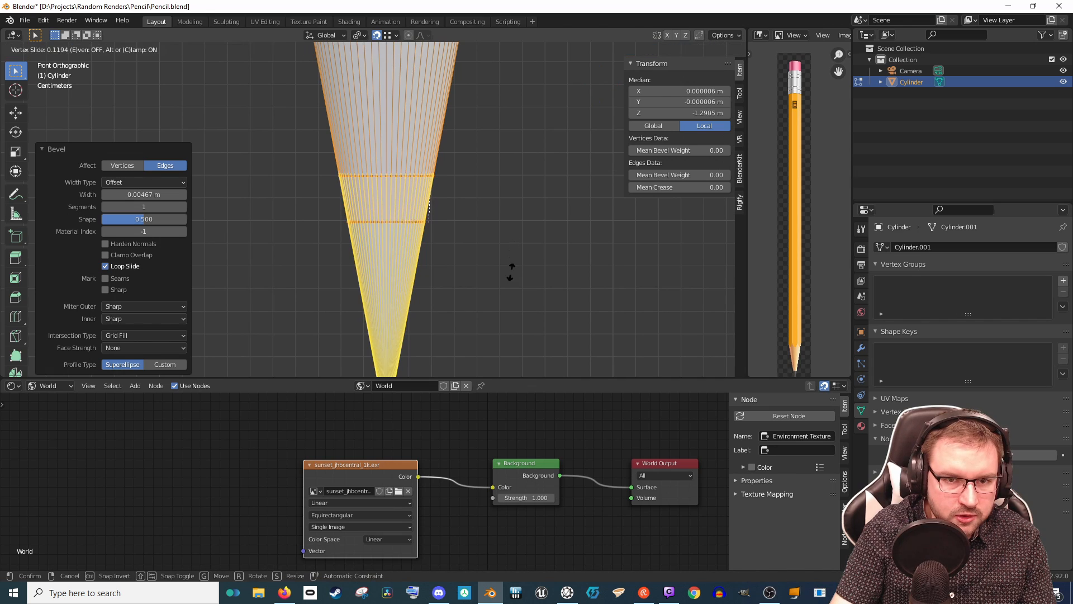
pyautogui.click(503, 56)
pyautogui.scroll(-2, 509, 71)
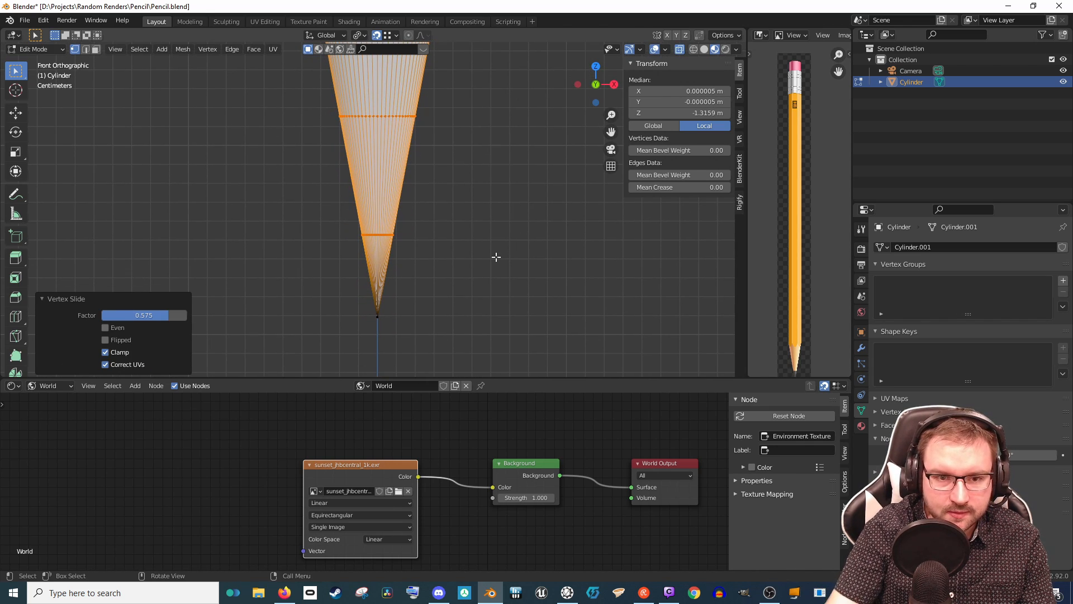
pyautogui.scroll(1, 495, 254)
pyautogui.hotkey('shift', 'v')
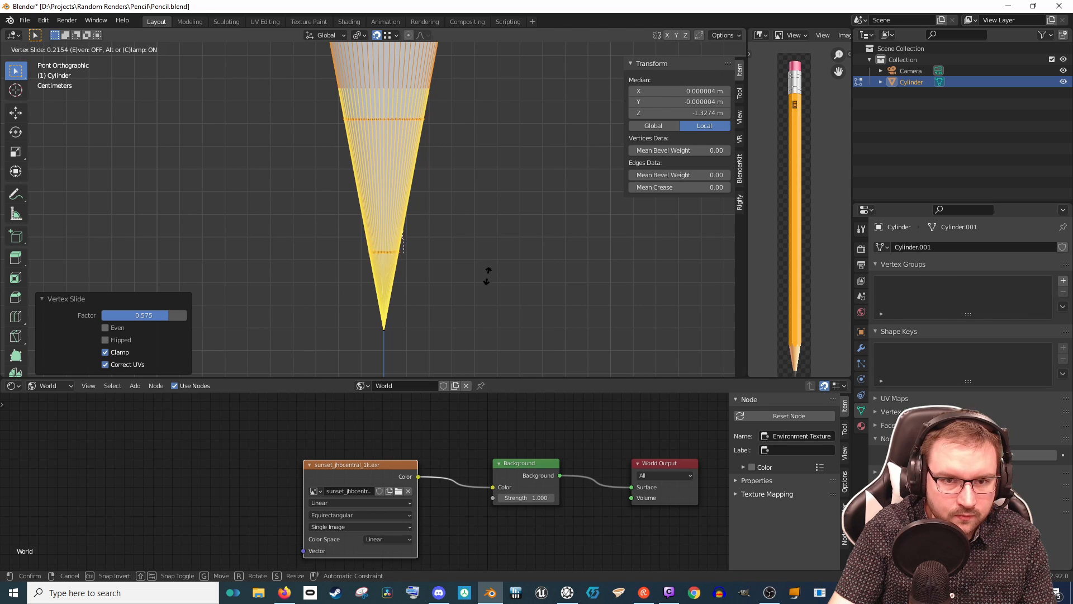
pyautogui.click(486, 276)
# Step: Edge-slide only the lower loop further towards the cone's apex with a factor of about 0.214 to mark off the lead
pyautogui.moveTo(316, 204); pyautogui.dragTo(497, 260)
pyautogui.press('g')
pyautogui.press('g')
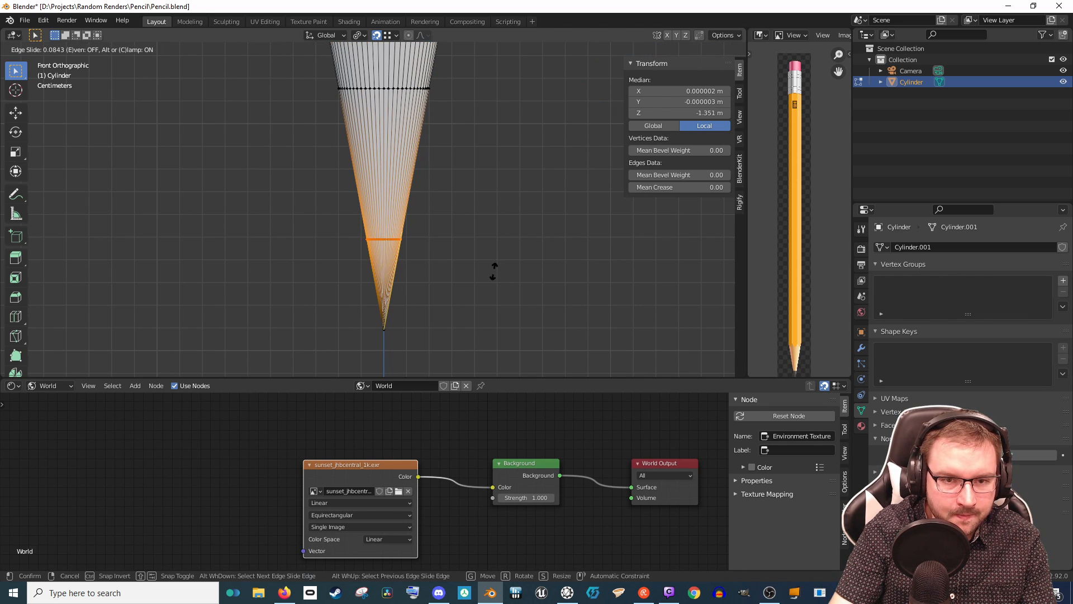
pyautogui.click(491, 284)
pyautogui.scroll(-3, 465, 235)
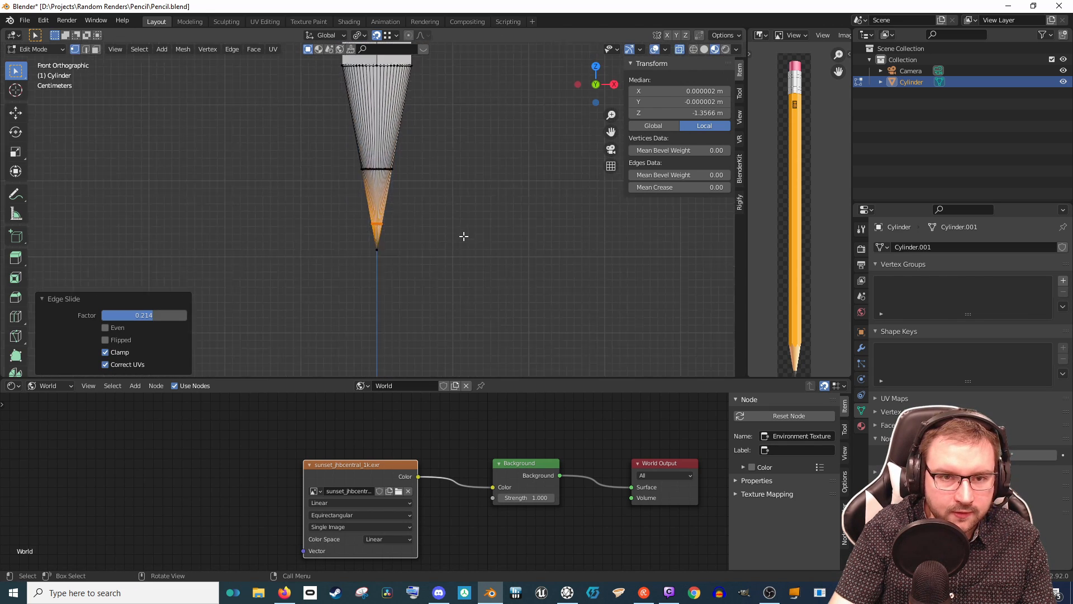
# Step: Return to Object Mode and switch the 3D viewport to rendered shading, with the pencil's upper end in view
pyautogui.press('Tab')
pyautogui.moveTo(416, 142)
pyautogui.mouseDown(button='middle')
pyautogui.moveTo(490, 241)
pyautogui.moveTo(487, 215)
pyautogui.moveTo(526, 199)
pyautogui.moveTo(481, 187)
pyautogui.moveTo(629, 219)
pyautogui.mouseUp(button='middle')
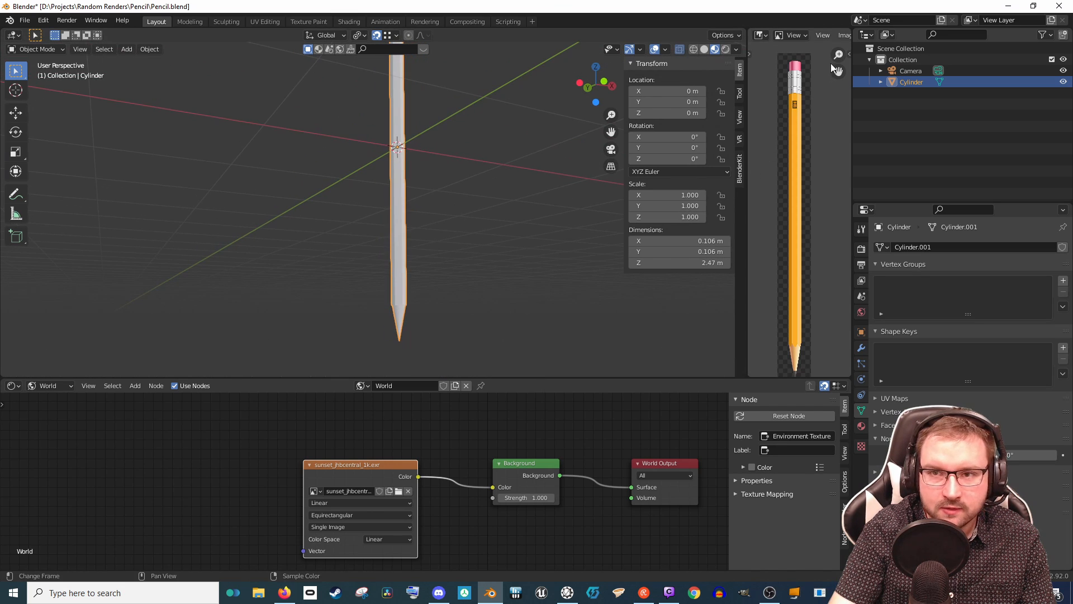
pyautogui.moveTo(474, 139)
pyautogui.mouseDown(button='middle')
pyautogui.moveTo(443, 177)
pyautogui.moveTo(441, 151)
pyautogui.moveTo(504, 150)
pyautogui.mouseUp(button='middle')
pyautogui.scroll(2, 516, 148)
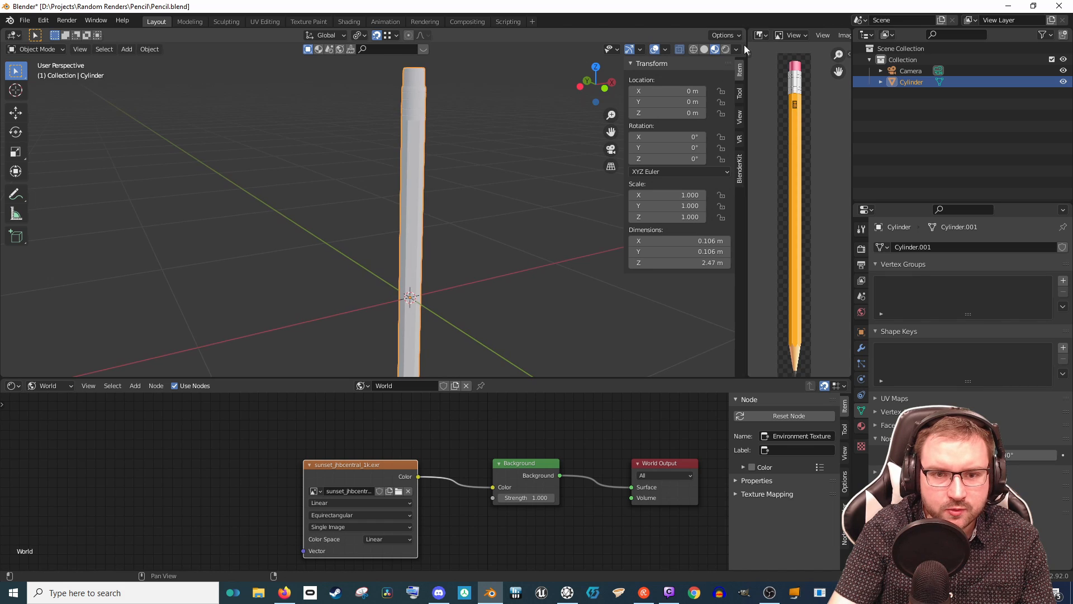
pyautogui.click(726, 49)
pyautogui.moveTo(455, 238)
pyautogui.mouseDown(button='middle')
pyautogui.moveTo(467, 226)
pyautogui.moveTo(418, 227)
pyautogui.mouseUp(button='middle')
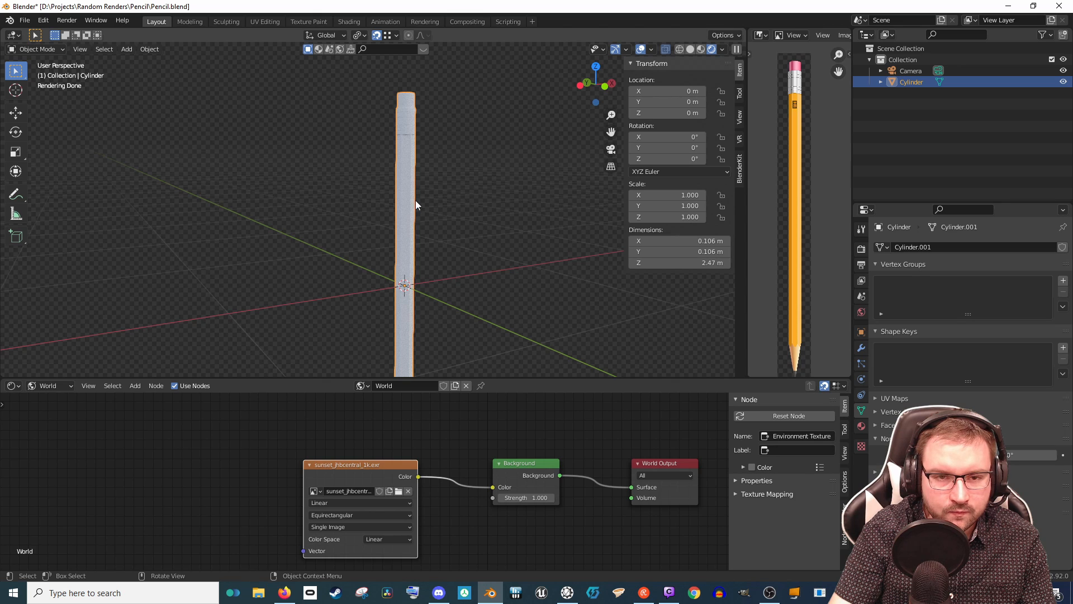
pyautogui.press('Tab')
pyautogui.press('Tab')
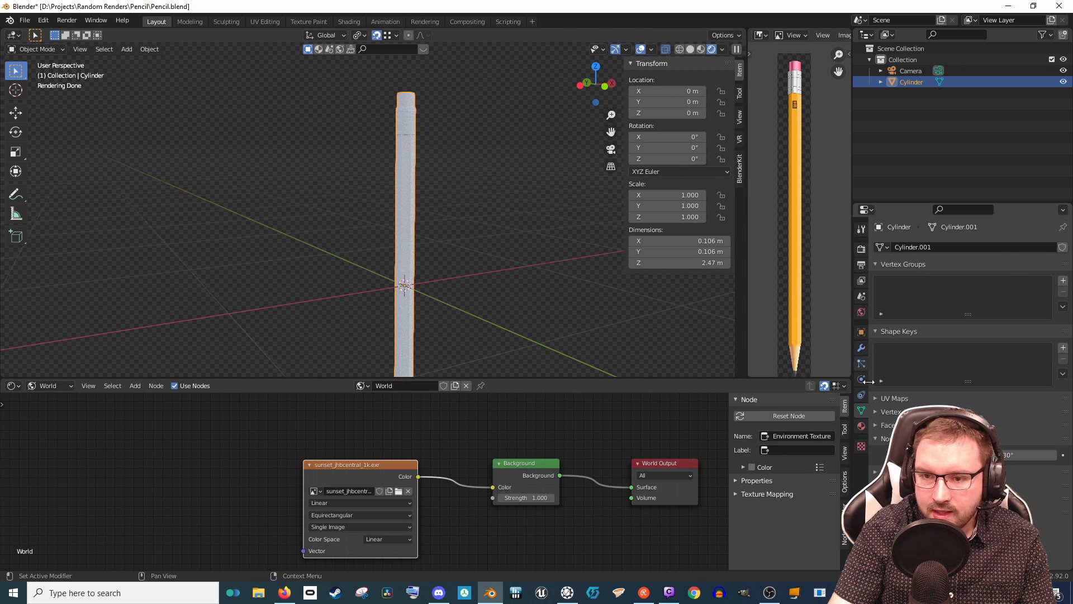
# Step: Add an empty material slot to the pencil and switch the shader editor from World to Object
pyautogui.click(861, 426)
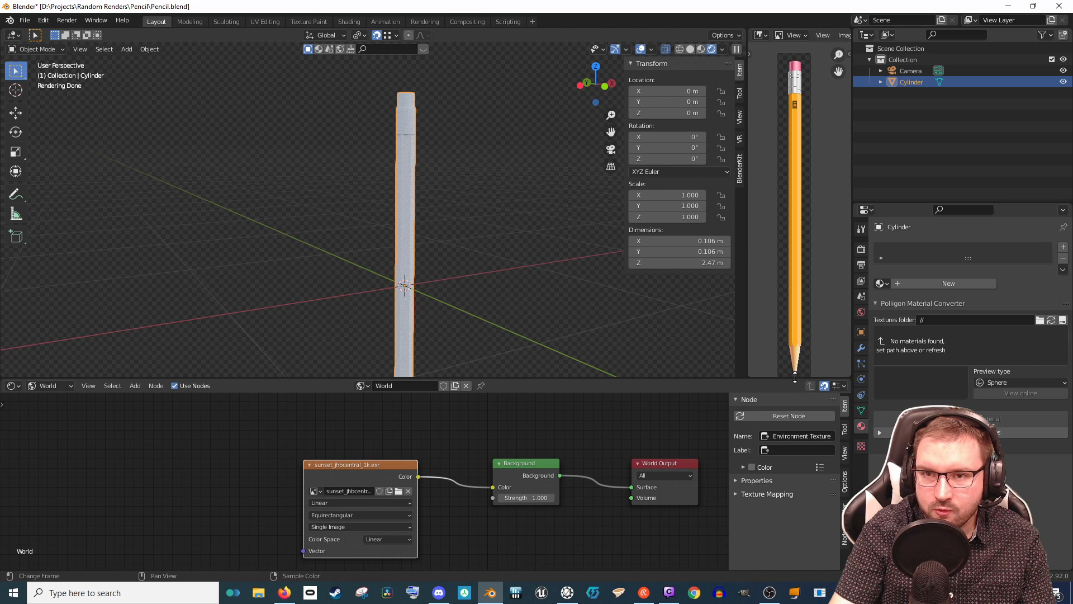
pyautogui.click(1064, 247)
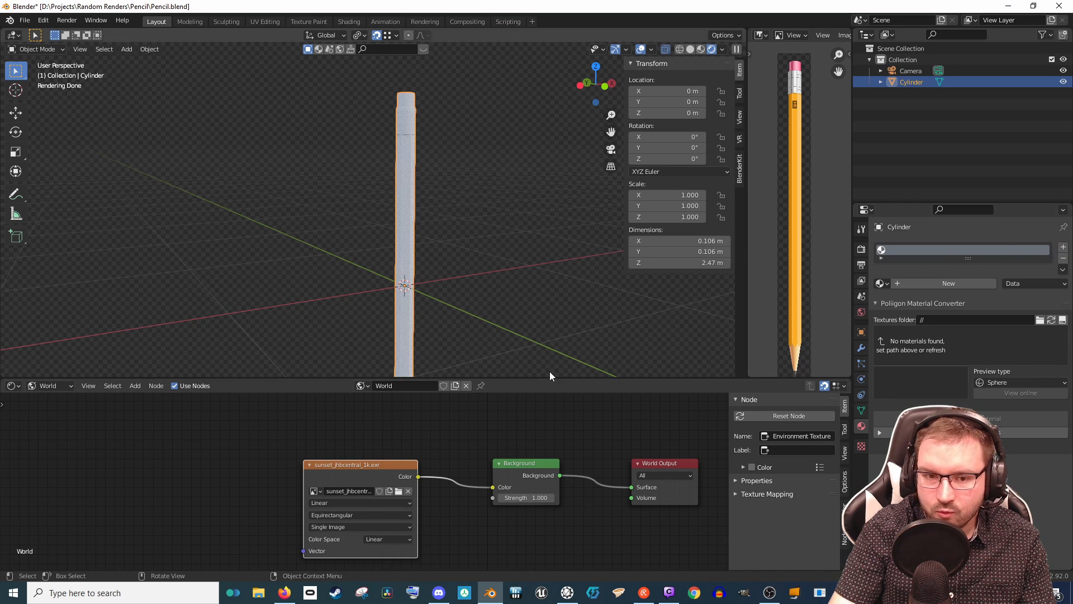
pyautogui.click(49, 385)
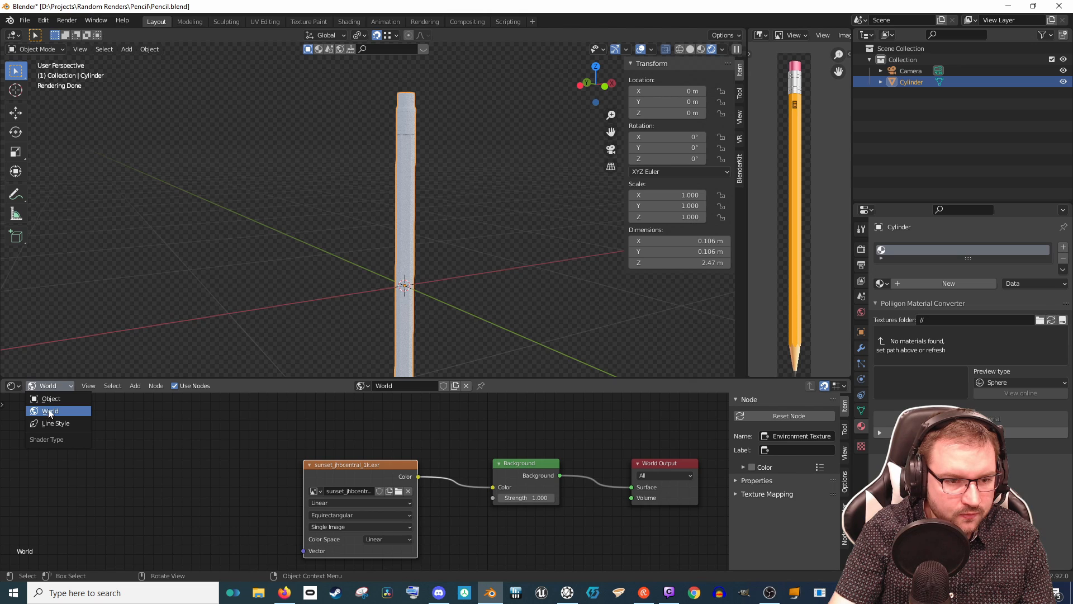
pyautogui.click(61, 400)
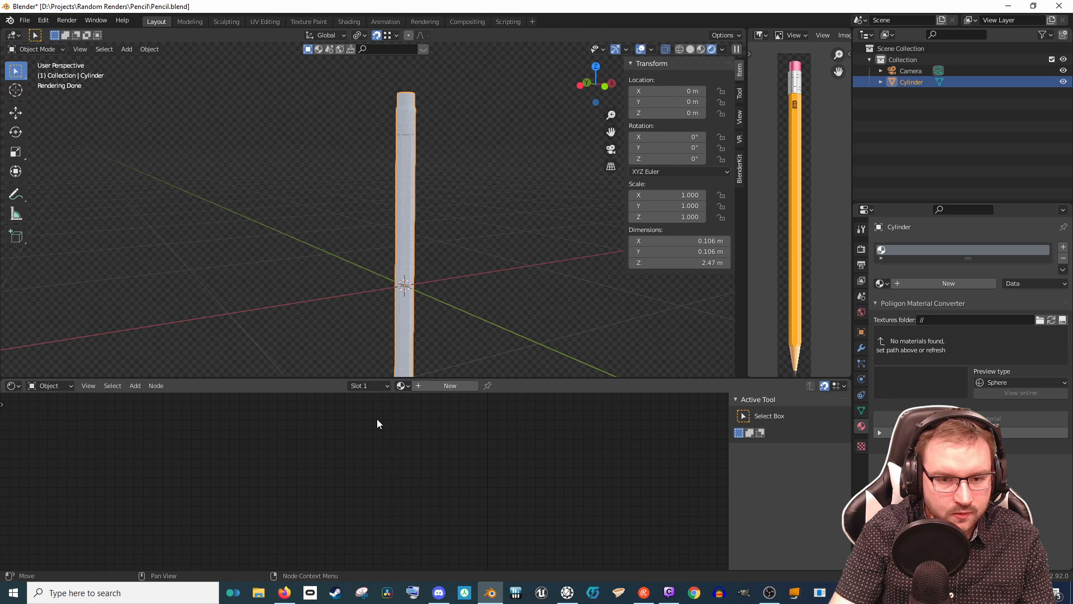
# Step: Create a new material in the pencil's slot and name it Yellow
pyautogui.click(461, 385)
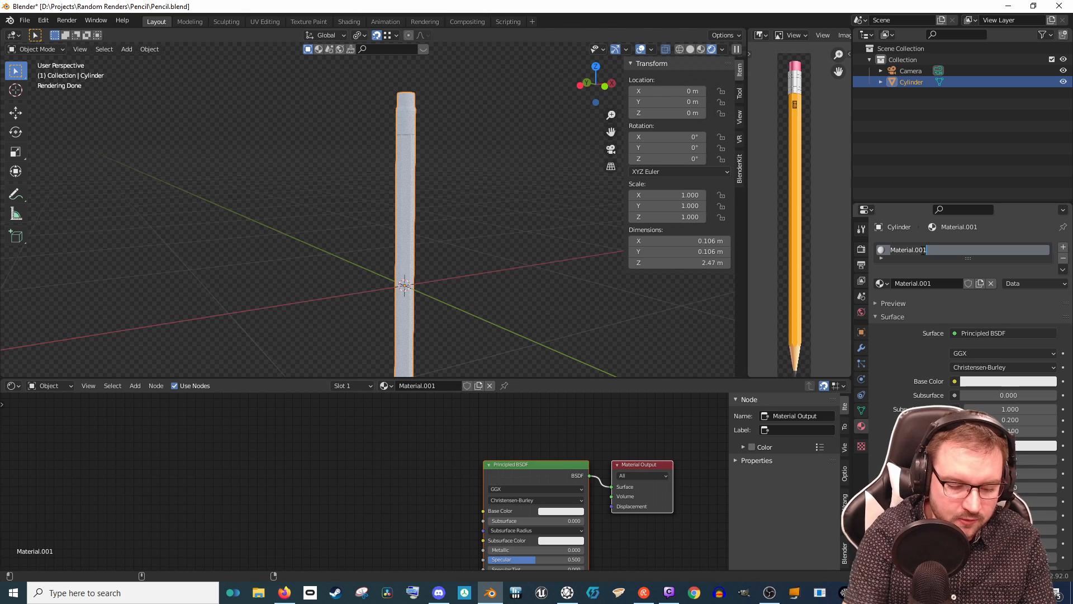
pyautogui.write('Yellow')
pyautogui.press('Return')
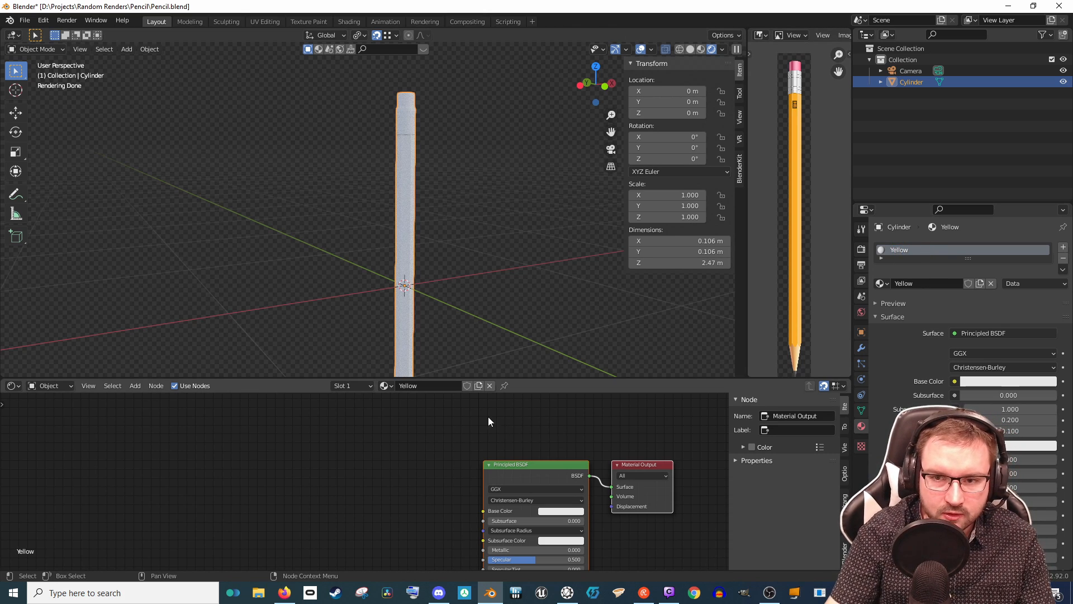
# Step: Set the Yellow material's base color by sampling the orange-yellow pencil body in the reference image
pyautogui.press('Home')
pyautogui.click(499, 454)
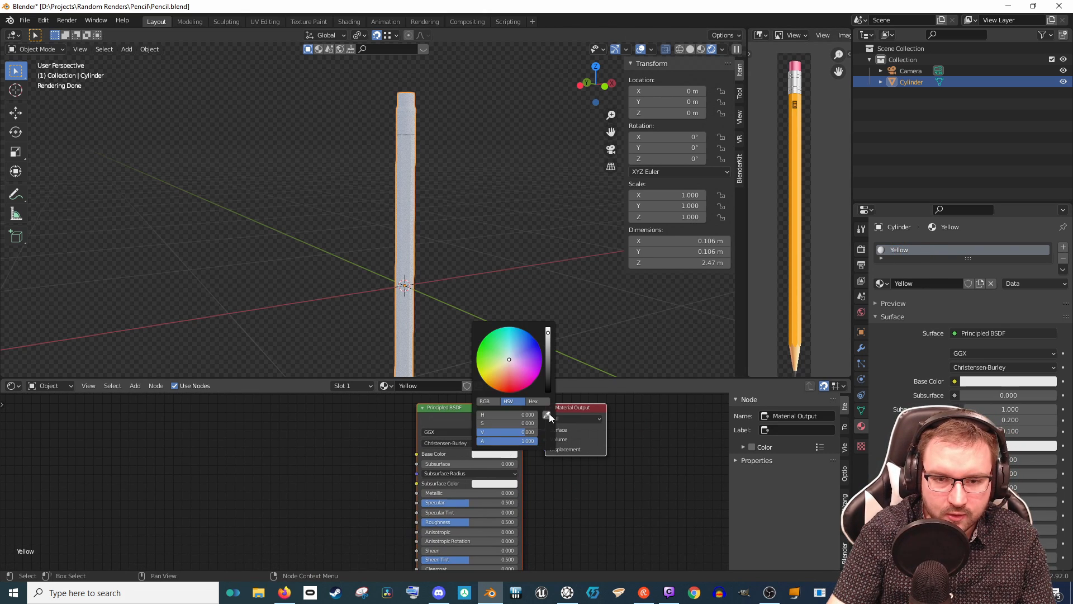
pyautogui.click(549, 414)
pyautogui.click(800, 250)
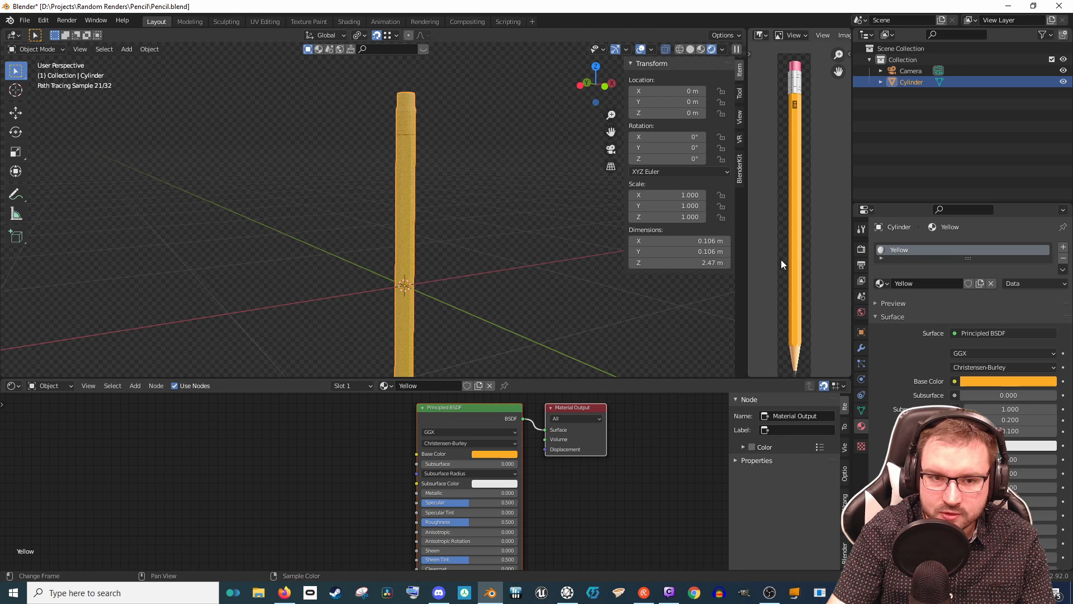
# Step: Duplicate the Yellow material repeatedly until five copies exist, leaving Yellow.005 in the first slot
pyautogui.scroll(1, 545, 274)
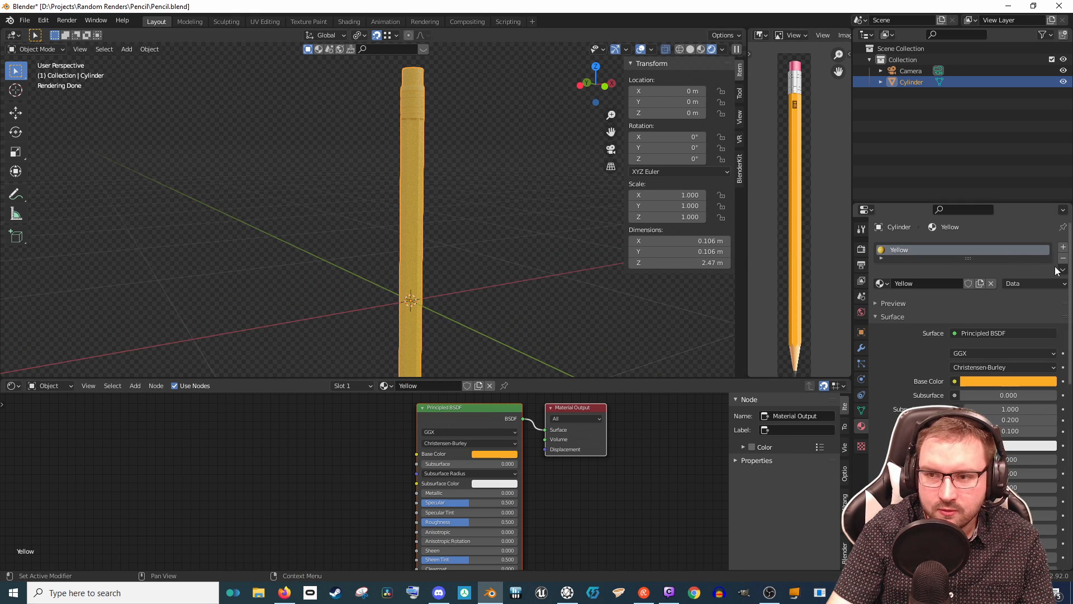
pyautogui.click(984, 281)
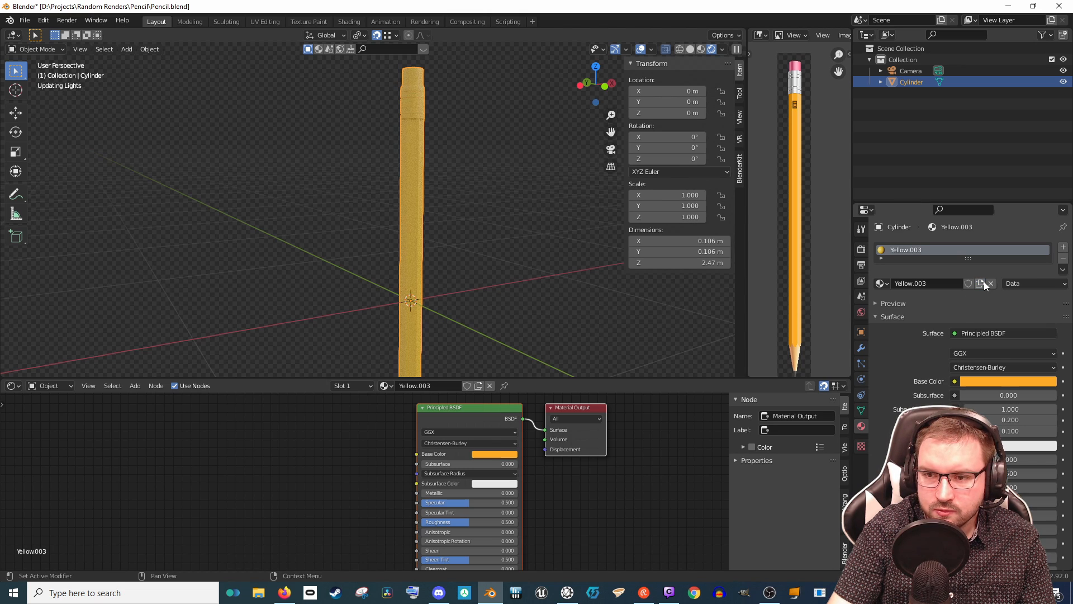
pyautogui.click(984, 280)
# Step: Add a second material slot to the pencil and assign Yellow.001 to it
pyautogui.click(1062, 247)
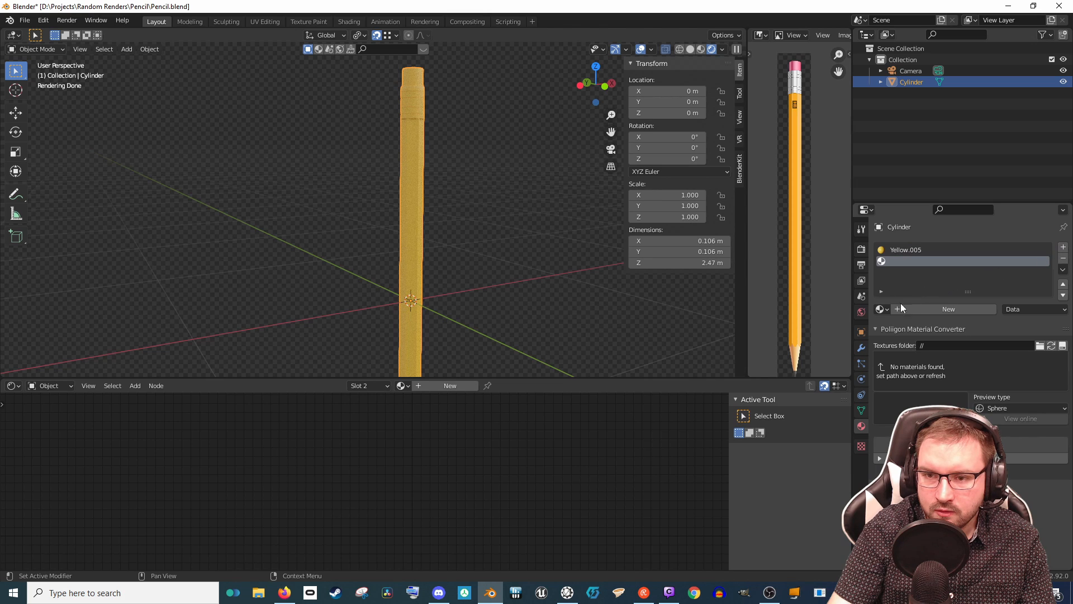
pyautogui.click(882, 309)
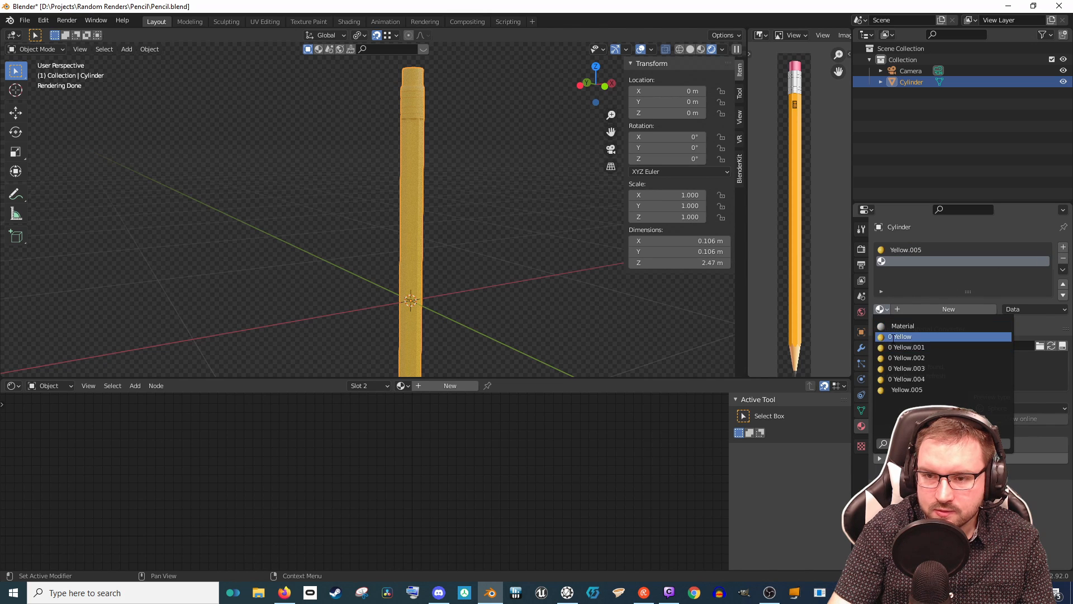
pyautogui.click(894, 347)
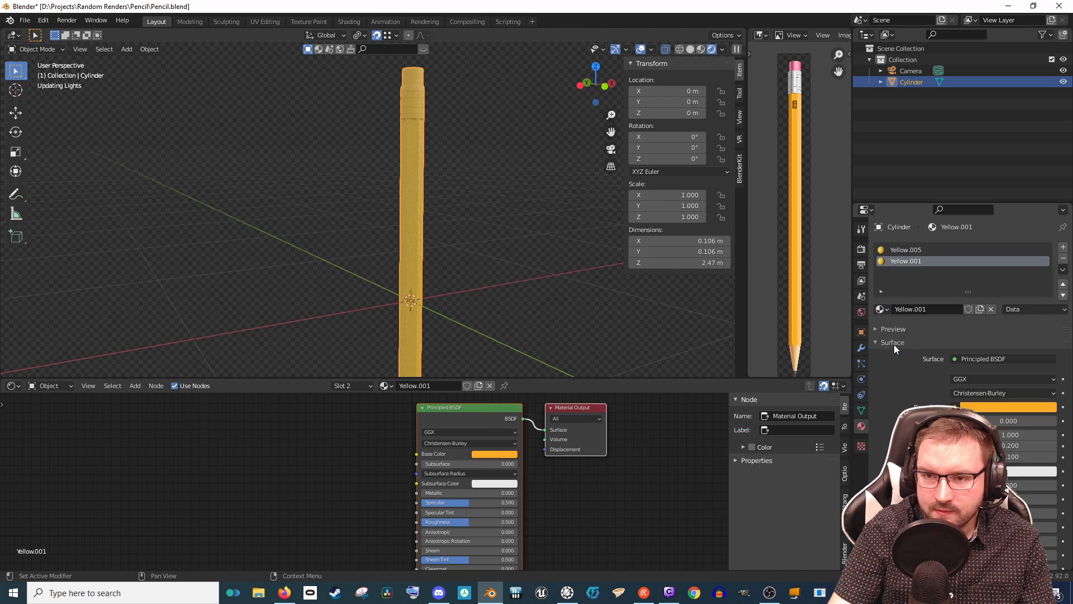
# Step: Add four more empty material slots to the pencil and assign Yellow.002 to the third slot
pyautogui.click(1063, 247)
pyautogui.click(1063, 247)
pyautogui.click(1062, 247)
pyautogui.click(1062, 248)
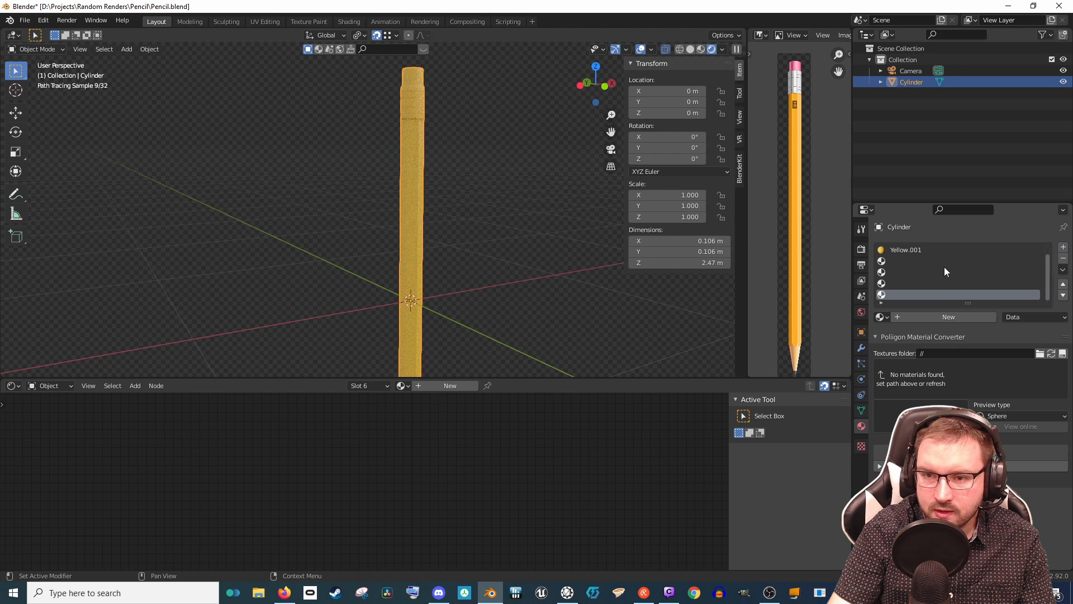
pyautogui.click(944, 261)
pyautogui.click(882, 317)
pyautogui.click(903, 366)
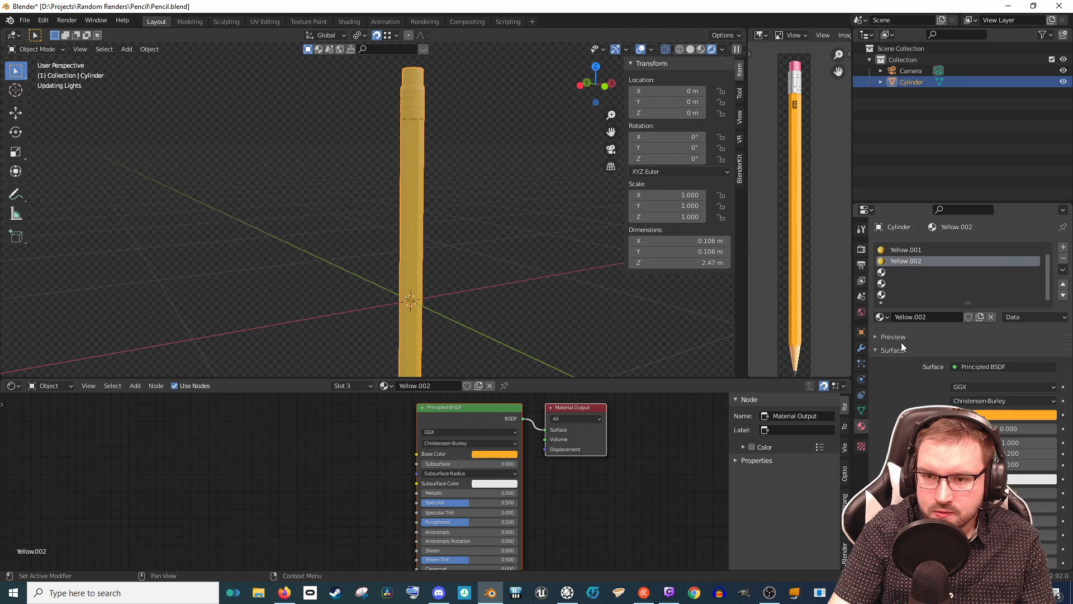
# Step: Assign the Yellow.004 material to the pencil's fourth material slot
pyautogui.click(891, 272)
pyautogui.click(882, 316)
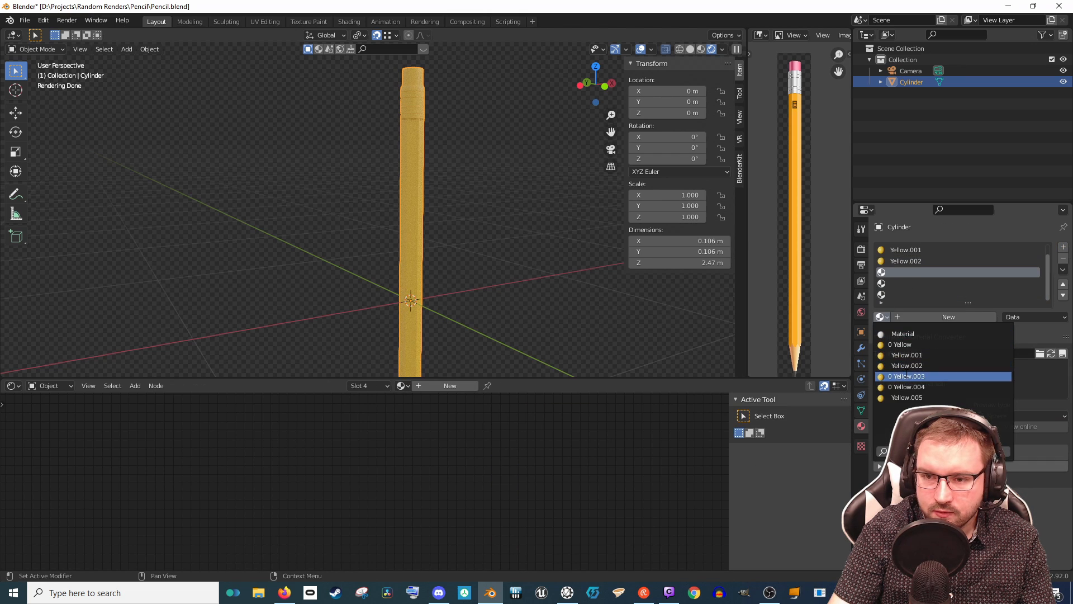
pyautogui.click(891, 375)
pyautogui.click(882, 317)
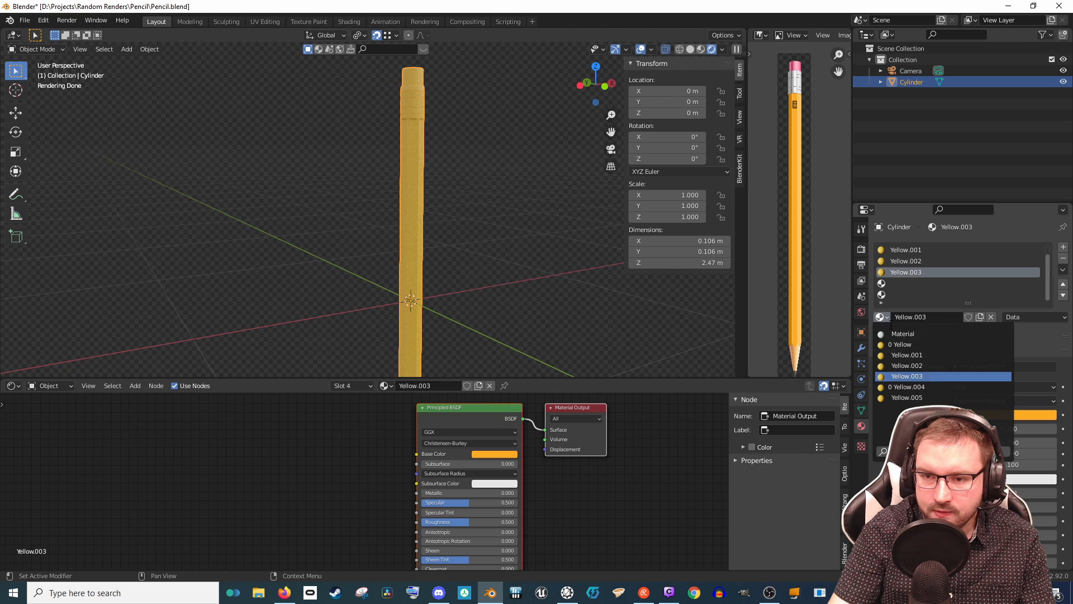
pyautogui.click(911, 387)
pyautogui.click(882, 317)
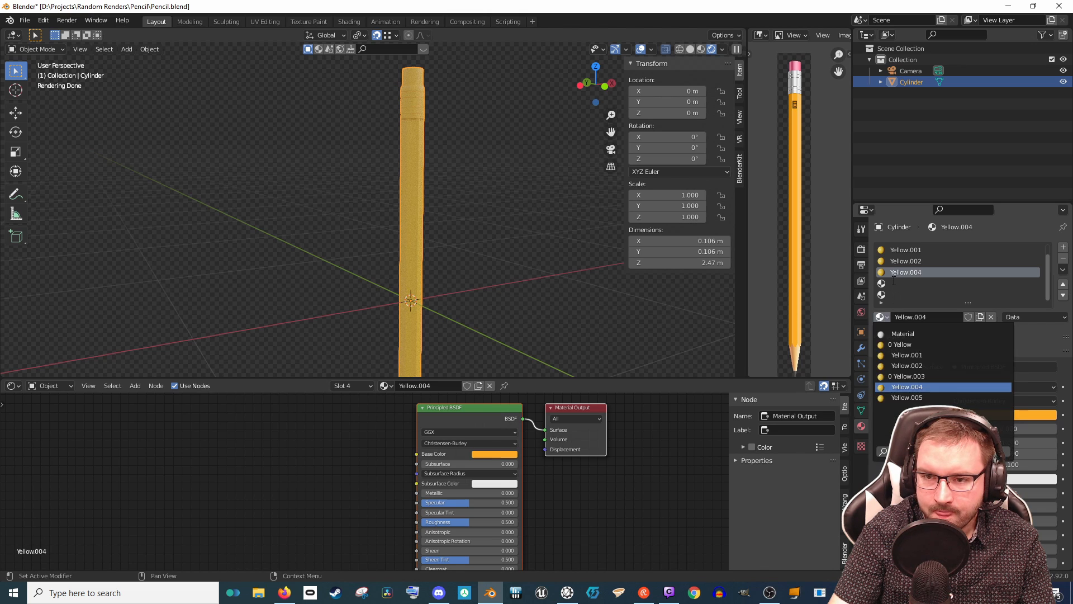
# Step: Assign Yellow.003 to the fifth material slot and Yellow.005 to the sixth slot
pyautogui.click(893, 283)
pyautogui.click(882, 317)
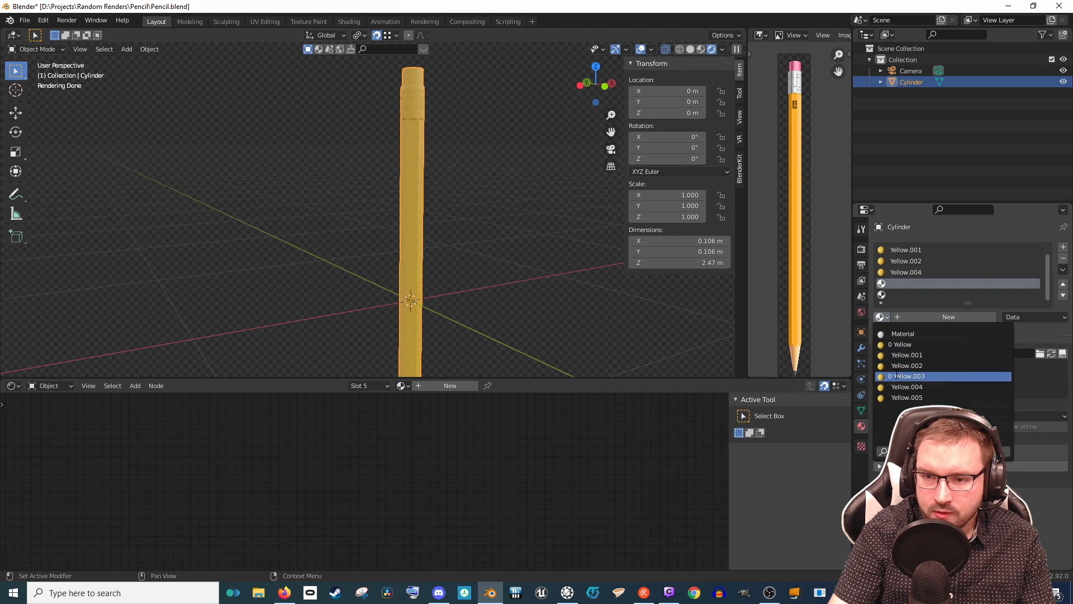
pyautogui.click(886, 350)
pyautogui.click(893, 295)
pyautogui.click(882, 317)
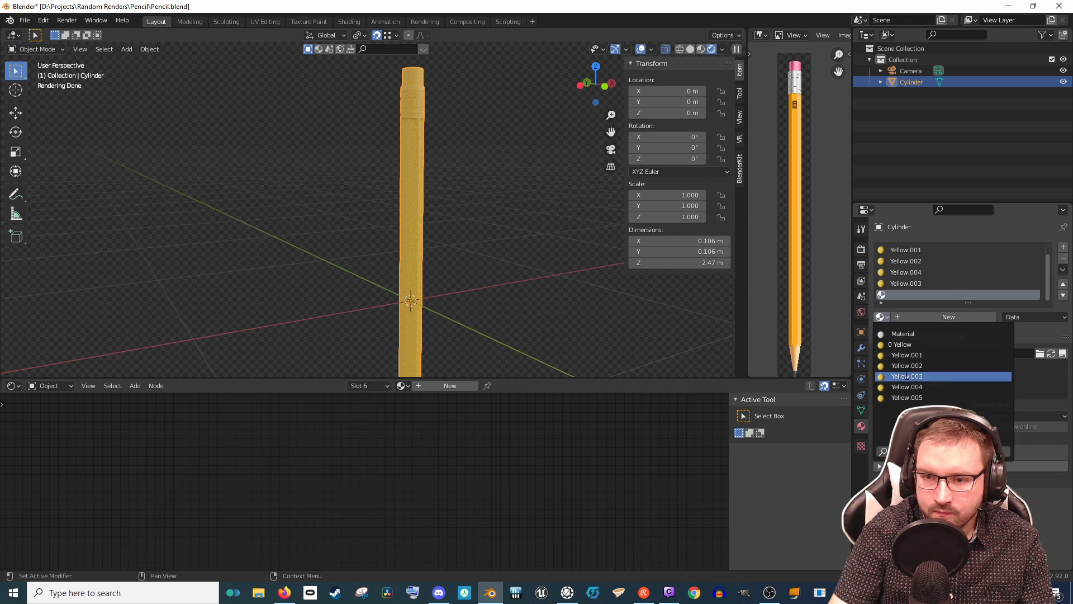
pyautogui.click(911, 396)
# Step: Rename the Yellow.001 material in the second slot to Yellow
pyautogui.doubleClick(920, 249)
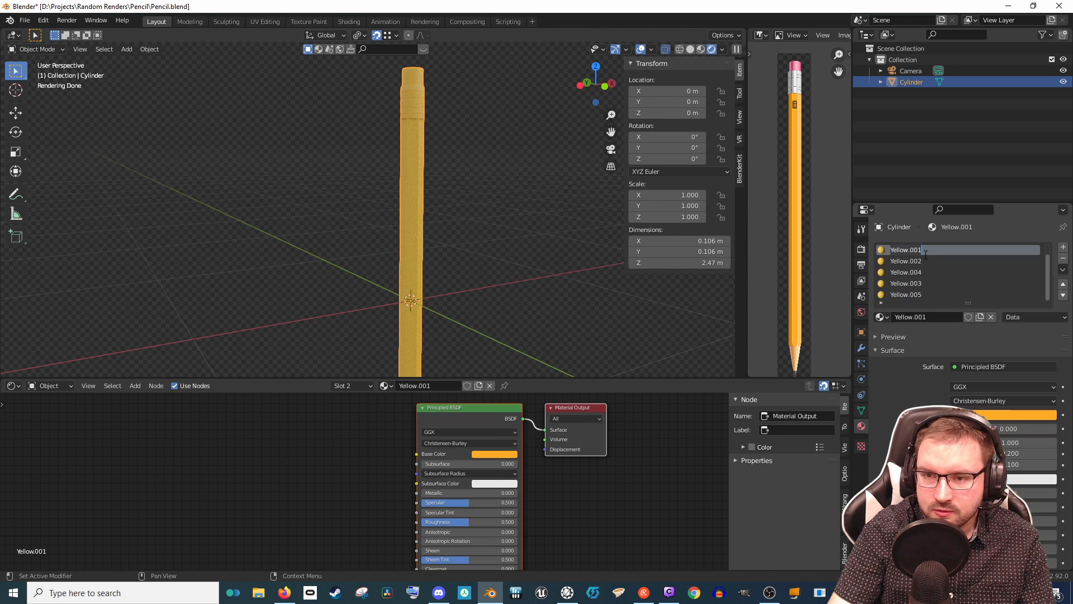
pyautogui.moveTo(909, 254); pyautogui.dragTo(908, 254)
pyautogui.press('BackSpace')
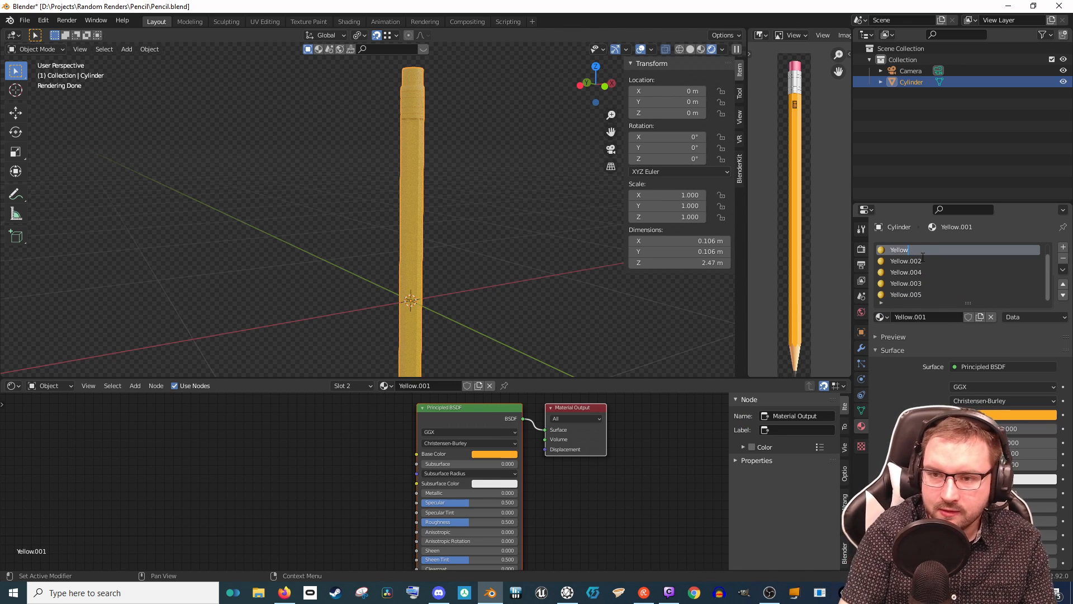
pyautogui.press('Return')
pyautogui.click(930, 261)
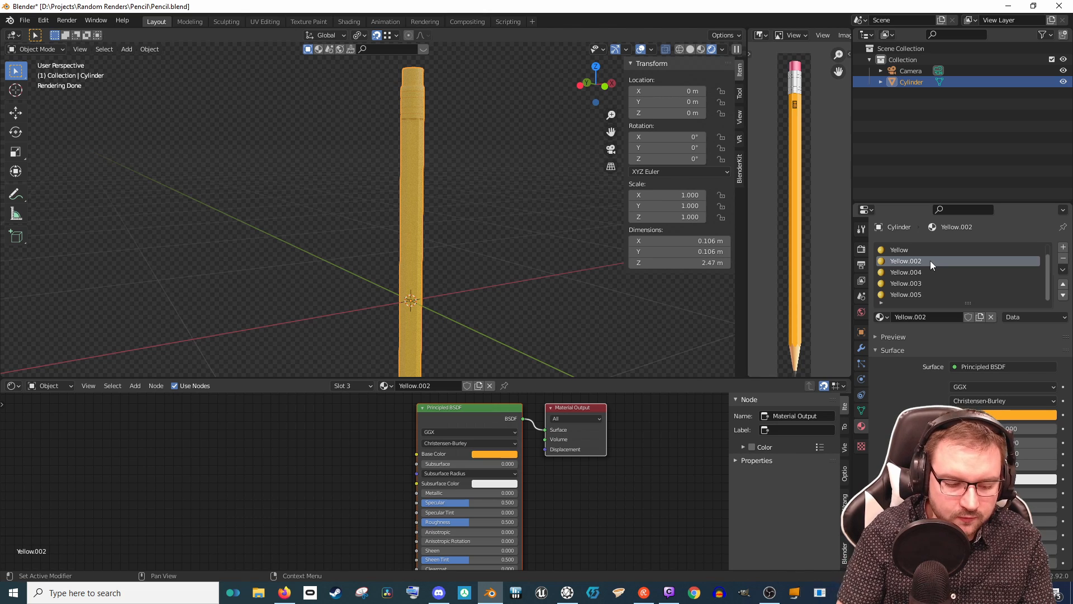
pyautogui.press('F2')
pyautogui.write('S')
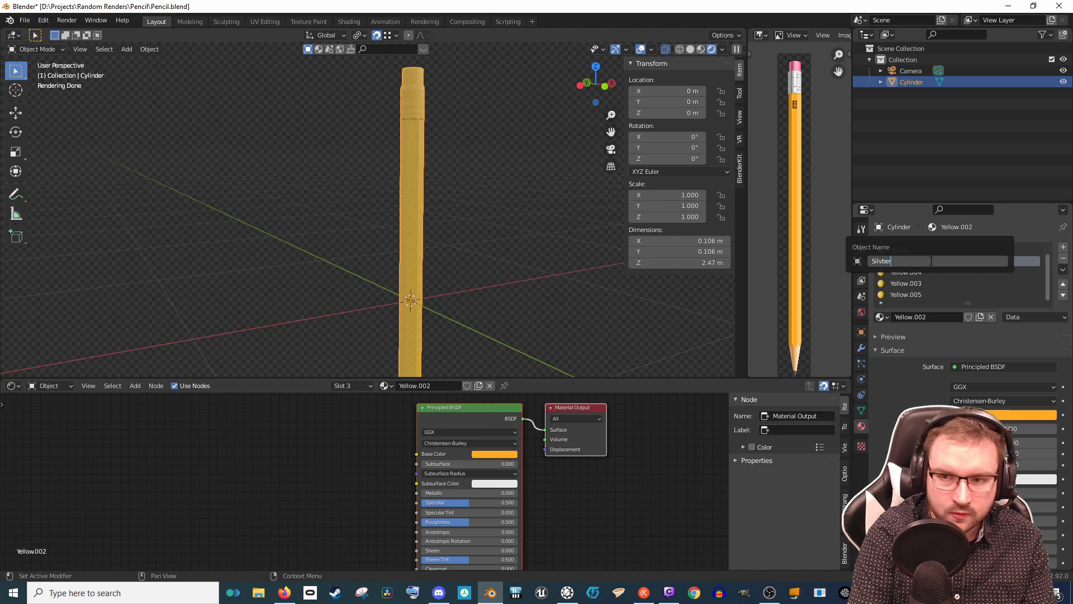
pyautogui.write('ilvber')
pyautogui.press('Escape')
# Step: Rename the Yellow.002 material to Silver and the Yellow.004 material to Wood
pyautogui.doubleClick(930, 261)
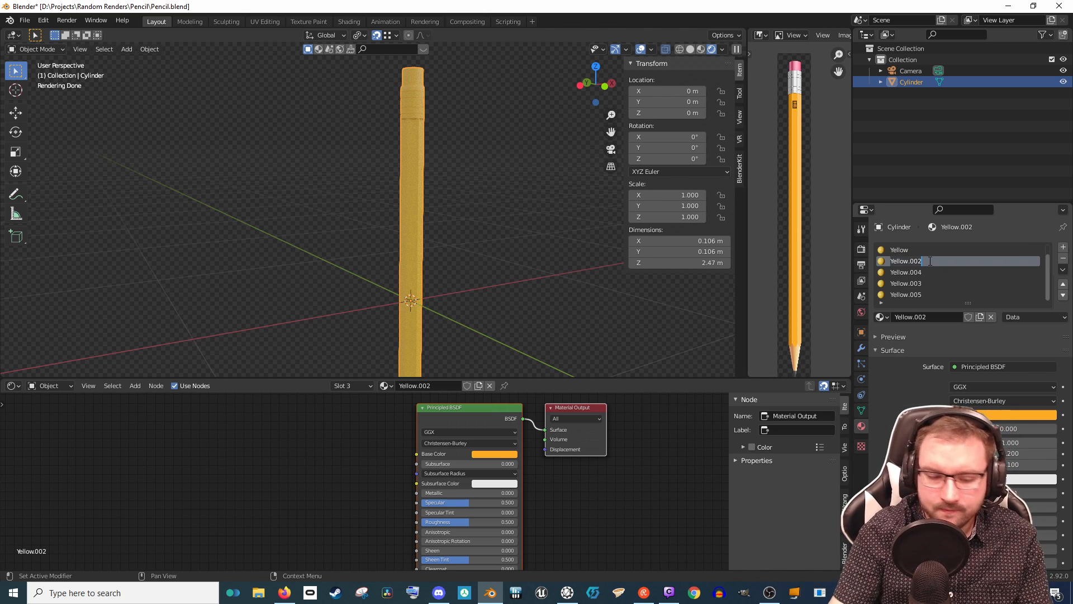
pyautogui.write('Si')
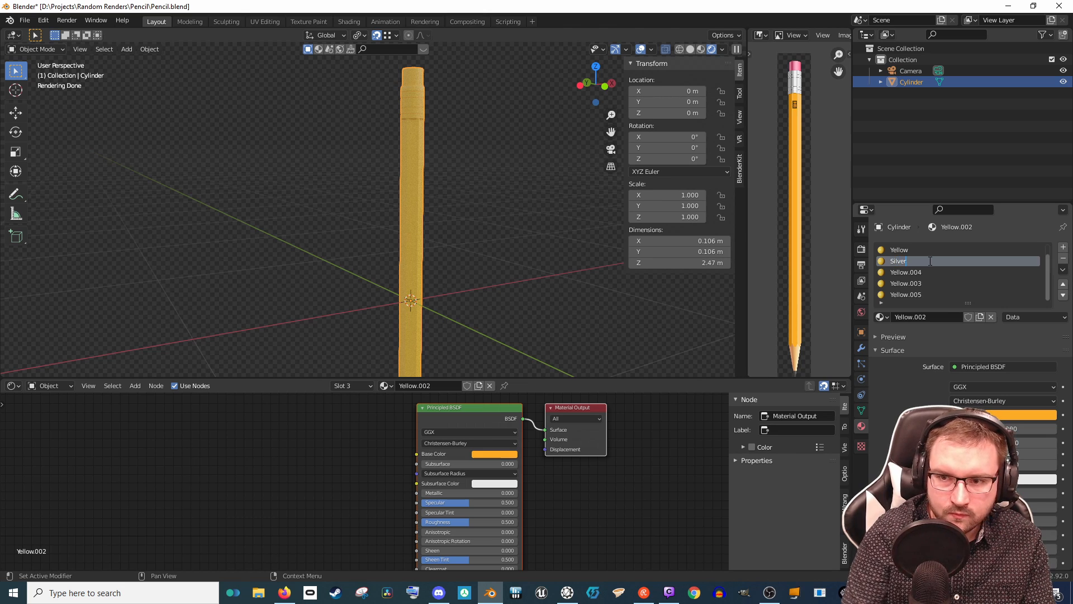
pyautogui.write('lver')
pyautogui.doubleClick(917, 271)
pyautogui.write('W')
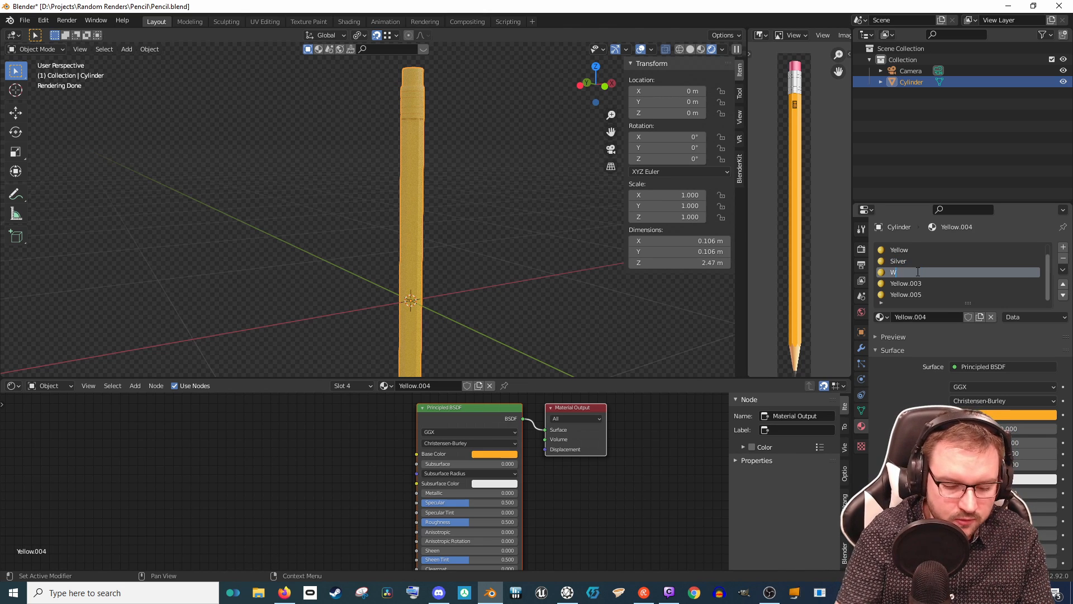
pyautogui.write('ood')
pyautogui.press('Return')
# Step: Rename the Yellow.003 material to Tip and the Yellow.005 material to Pink
pyautogui.click(919, 284)
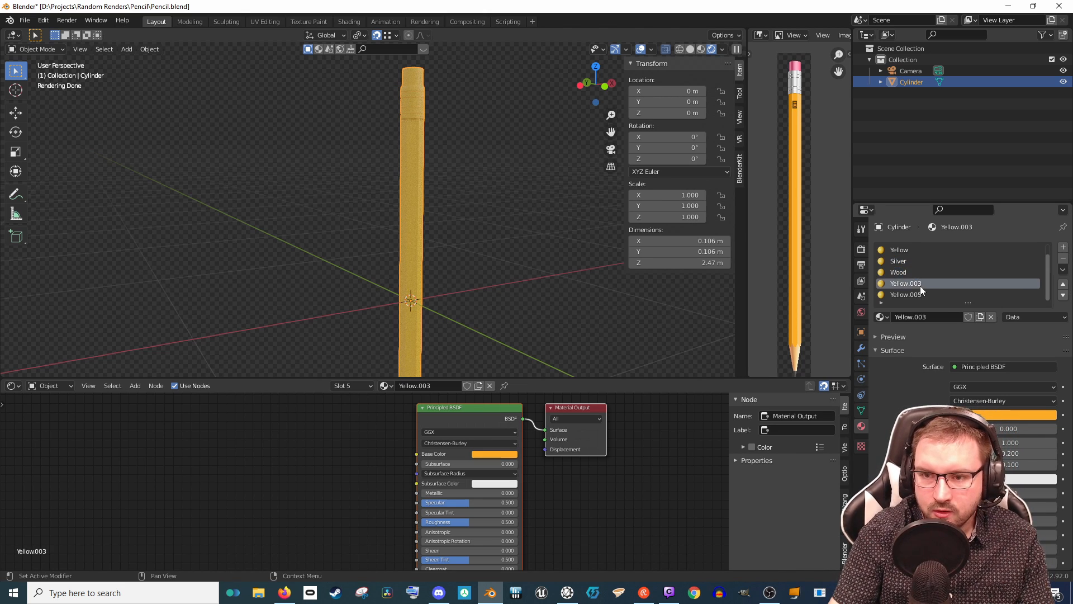
pyautogui.write('Ti')
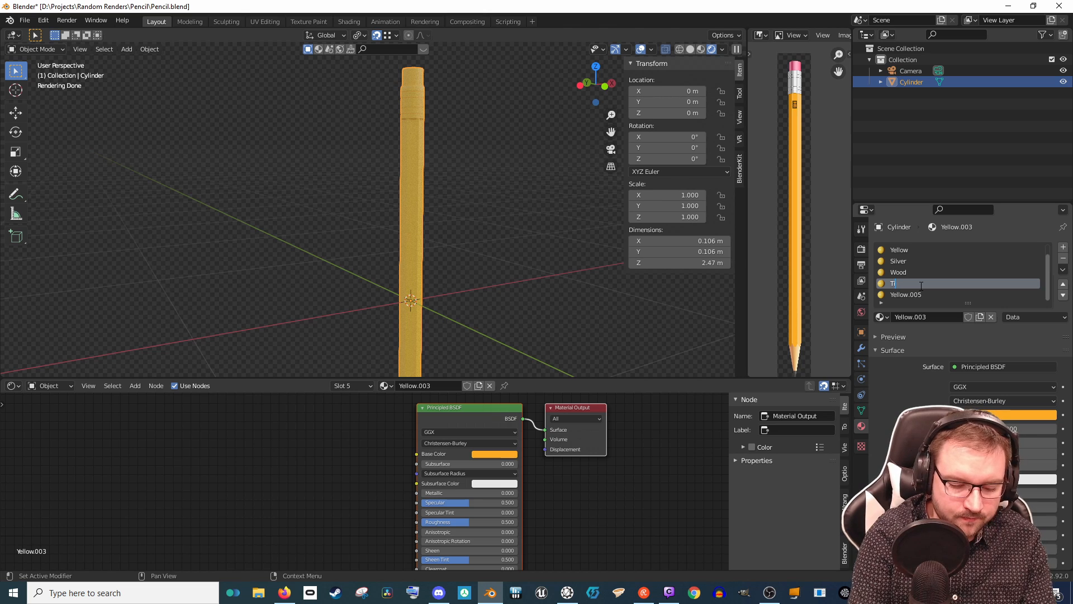
pyautogui.write('p')
pyautogui.press('Return')
pyautogui.doubleClick(920, 295)
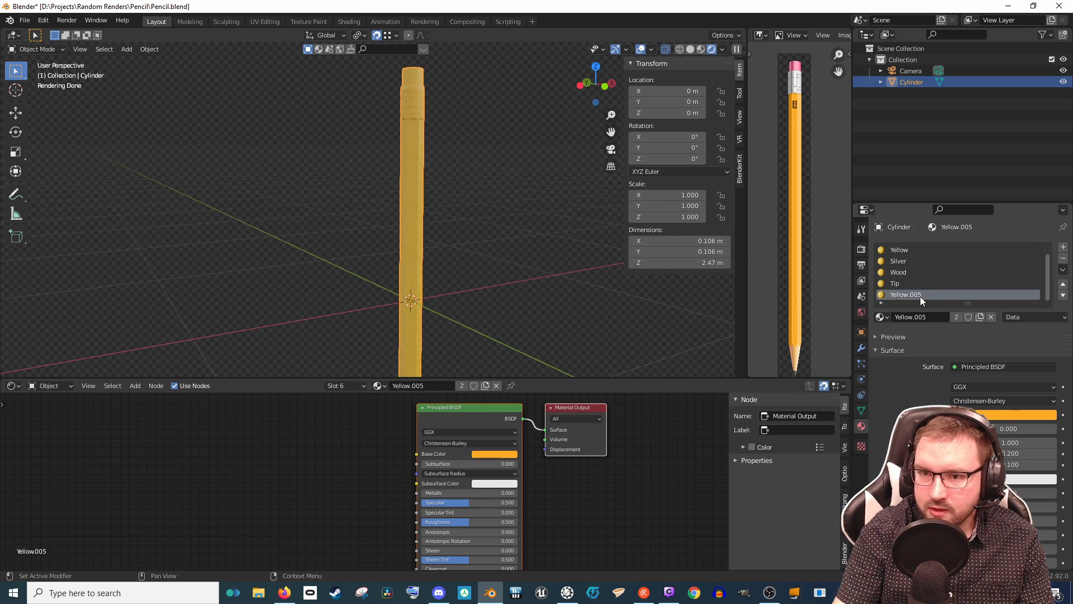
pyautogui.write('P')
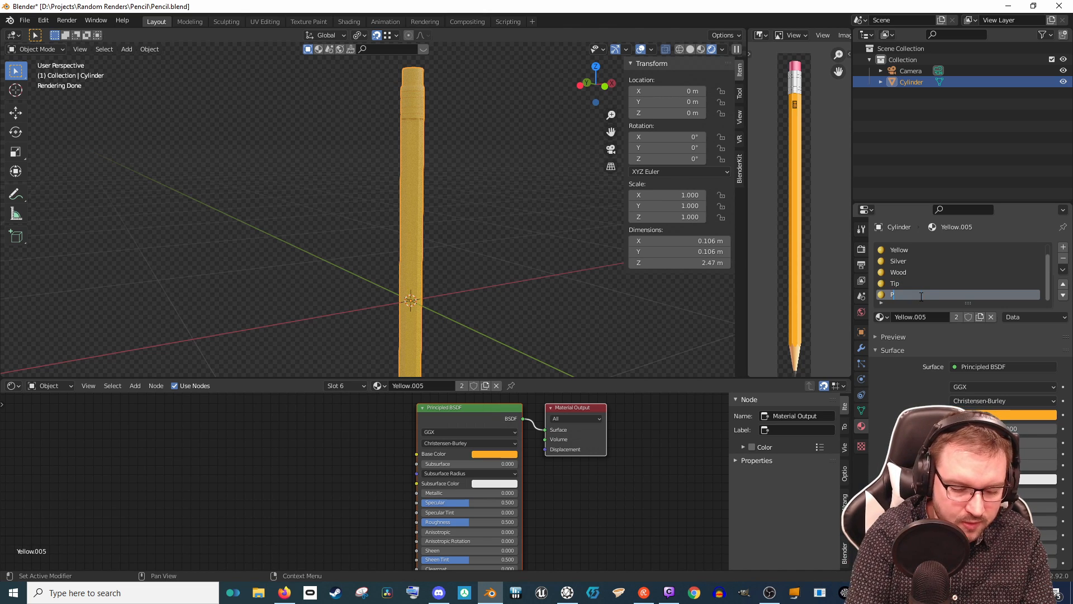
pyautogui.write('ink')
pyautogui.press('Return')
# Step: In Edit Mode's face selection, select the ferrule's middle bands from the right view and grow the selection down to the hexagonal body
pyautogui.press('Tab')
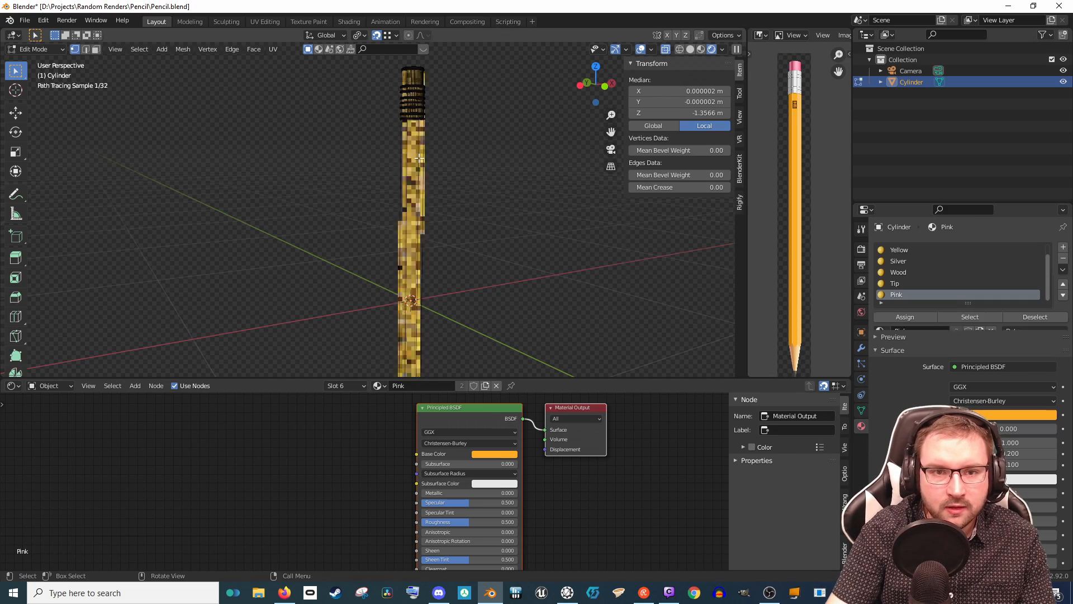
pyautogui.moveTo(432, 215)
pyautogui.mouseDown(button='middle')
pyautogui.moveTo(491, 258)
pyautogui.moveTo(503, 221)
pyautogui.moveTo(470, 246)
pyautogui.mouseUp(button='middle')
pyautogui.moveTo(438, 139)
pyautogui.keyDown('shift'); pyautogui.mouseDown(button='middle')
pyautogui.moveTo(475, 256)
pyautogui.moveTo(463, 269)
pyautogui.mouseUp(button='middle'); pyautogui.keyUp('shift')
pyautogui.scroll(6, 424, 311)
pyautogui.keyDown('shift'); pyautogui.moveTo(543, 144); pyautogui.dragTo(411, 280, button='middle'); pyautogui.keyUp('shift')
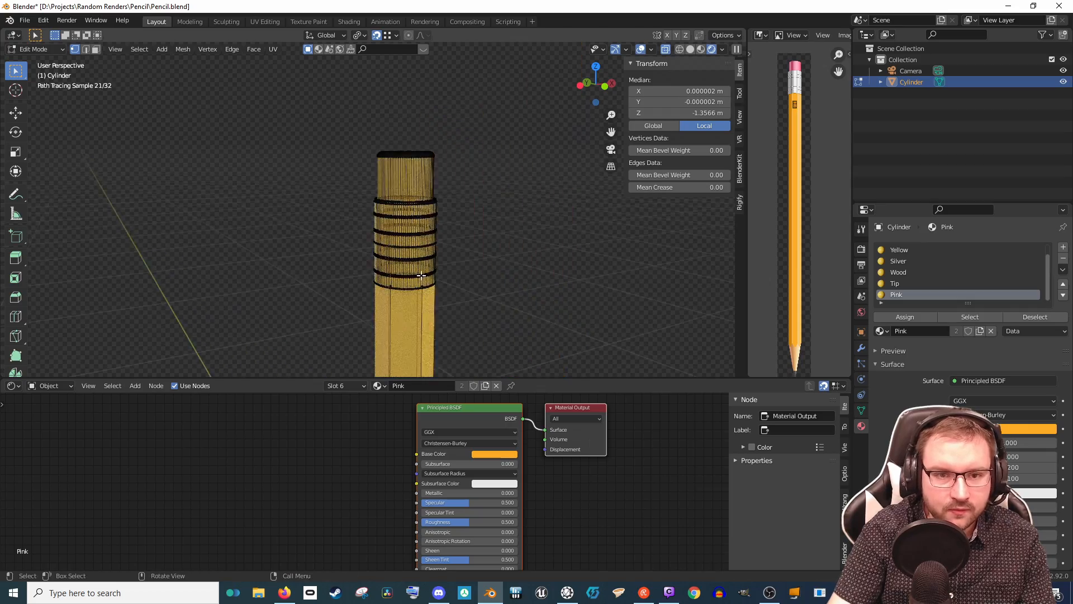
pyautogui.scroll(4, 425, 271)
pyautogui.press('KP_3')
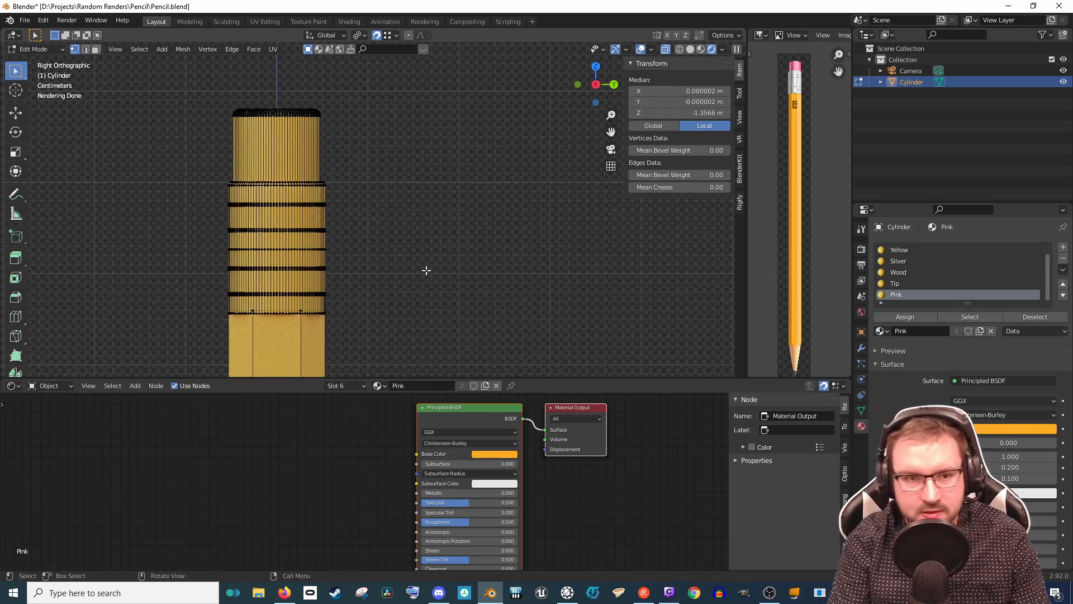
pyautogui.scroll(3, 426, 270)
pyautogui.scroll(3, 419, 287)
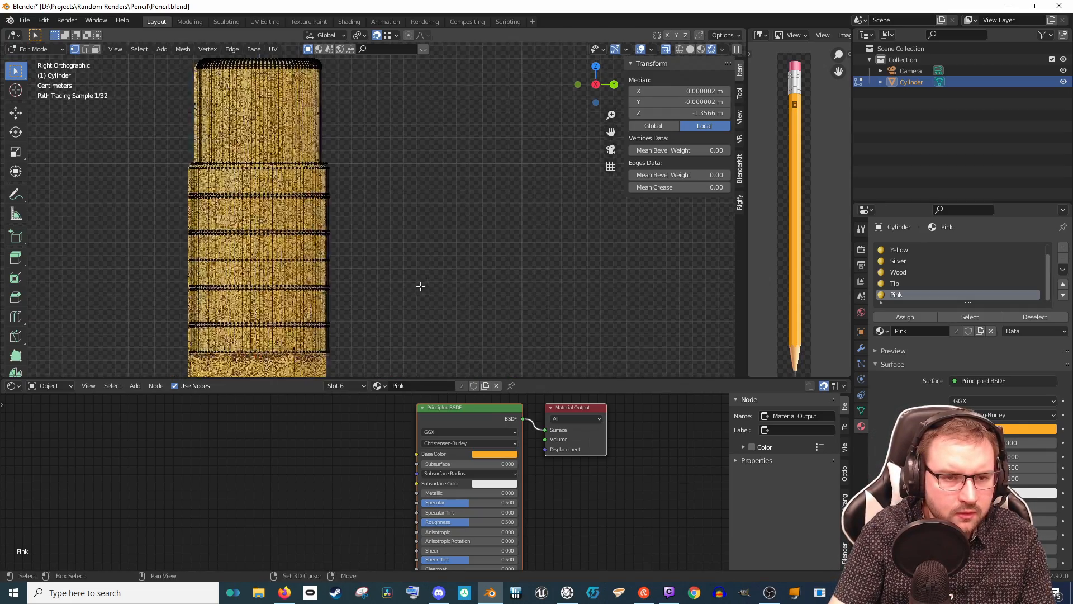
pyautogui.scroll(-3, 186, 195)
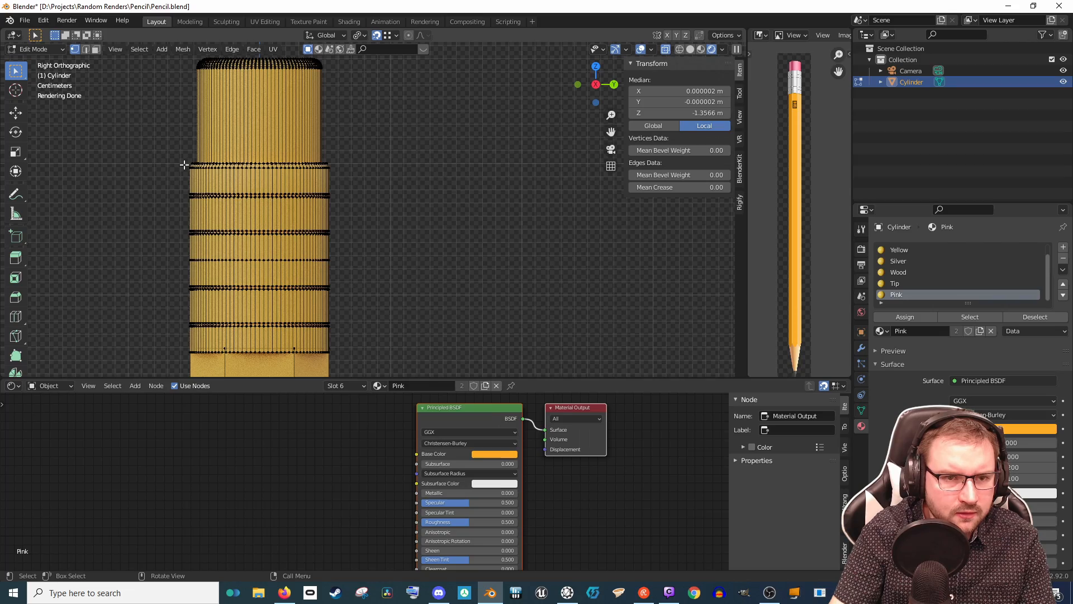
pyautogui.press('3')
pyautogui.scroll(2, 113, 147)
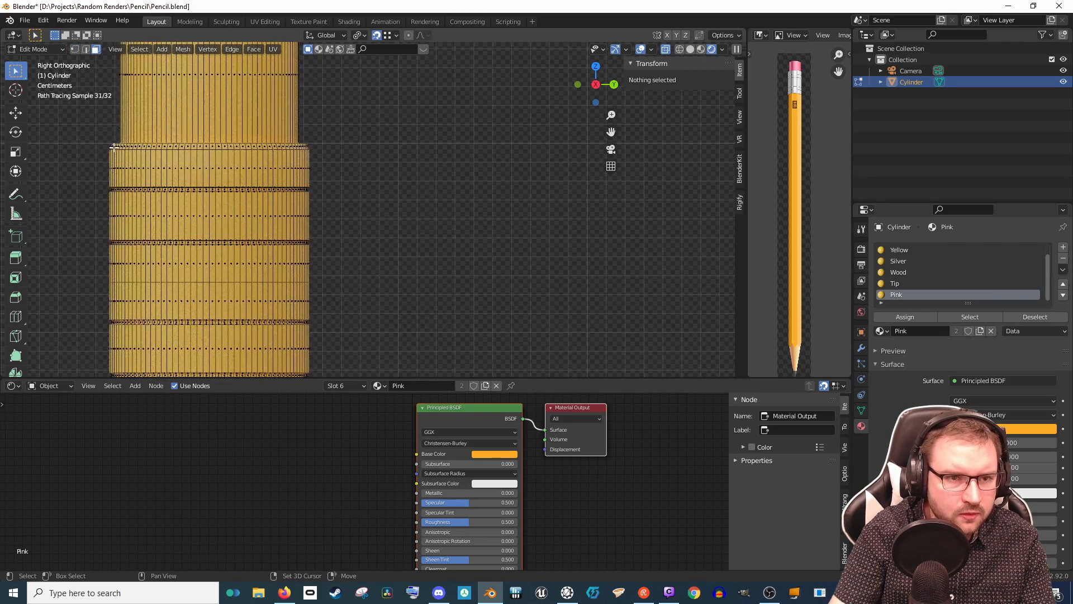
pyautogui.moveTo(106, 144); pyautogui.dragTo(57, 199)
pyautogui.scroll(-3, 58, 199)
pyautogui.keyDown('shift'); pyautogui.moveTo(193, 229); pyautogui.dragTo(172, 199, button='middle'); pyautogui.keyUp('shift')
pyautogui.moveTo(172, 198); pyautogui.dragTo(358, 241)
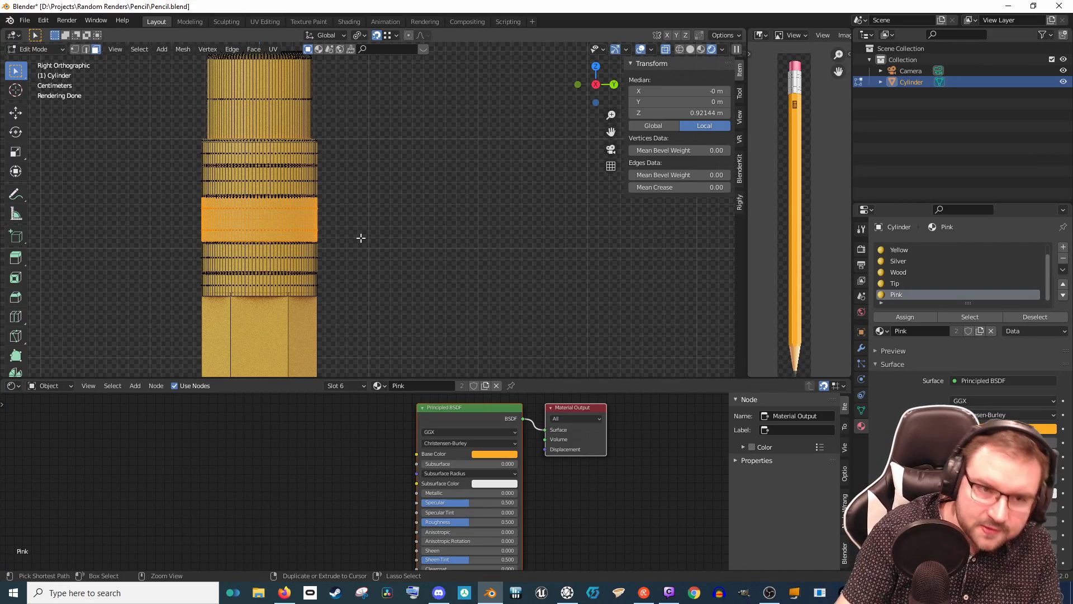
pyautogui.press('ctrl+KP_Add')
pyautogui.press('ctrl+KP_Add')
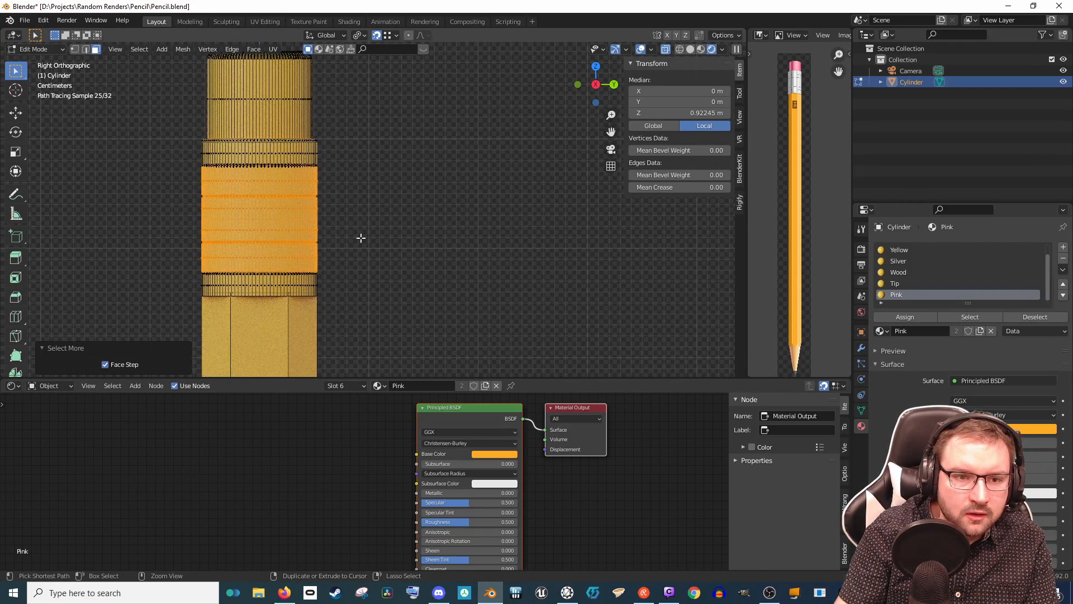
pyautogui.press('ctrl+KP_Add')
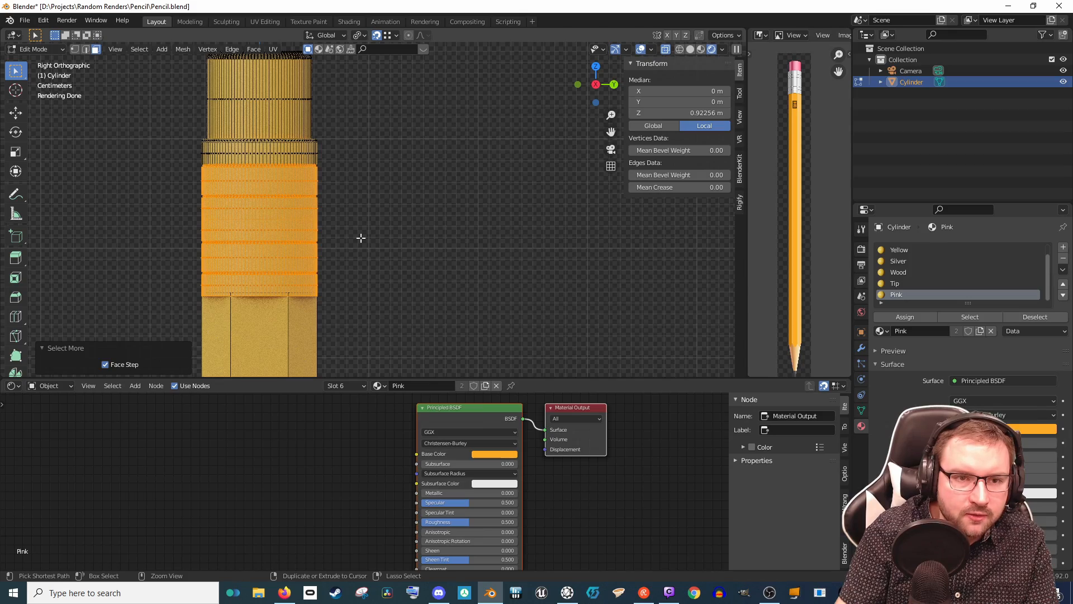
# Step: Add the ferrule's uppermost band to the face selection and assign the Silver material to the ferrule
pyautogui.scroll(4, 361, 238)
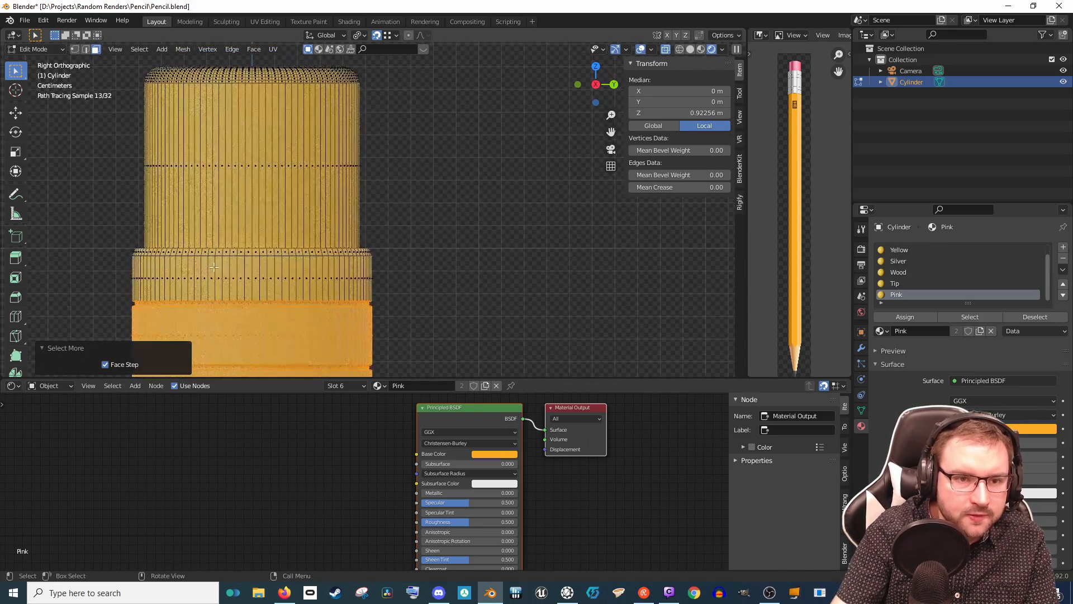
pyautogui.keyDown('shift'); pyautogui.moveTo(114, 248); pyautogui.dragTo(412, 329); pyautogui.keyUp('shift')
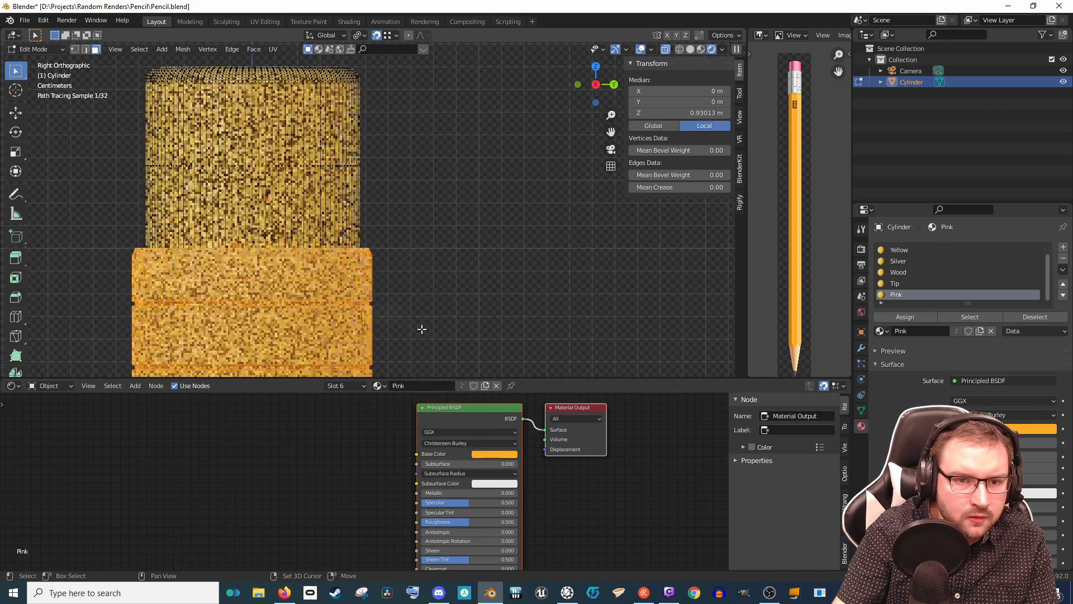
pyautogui.click(905, 261)
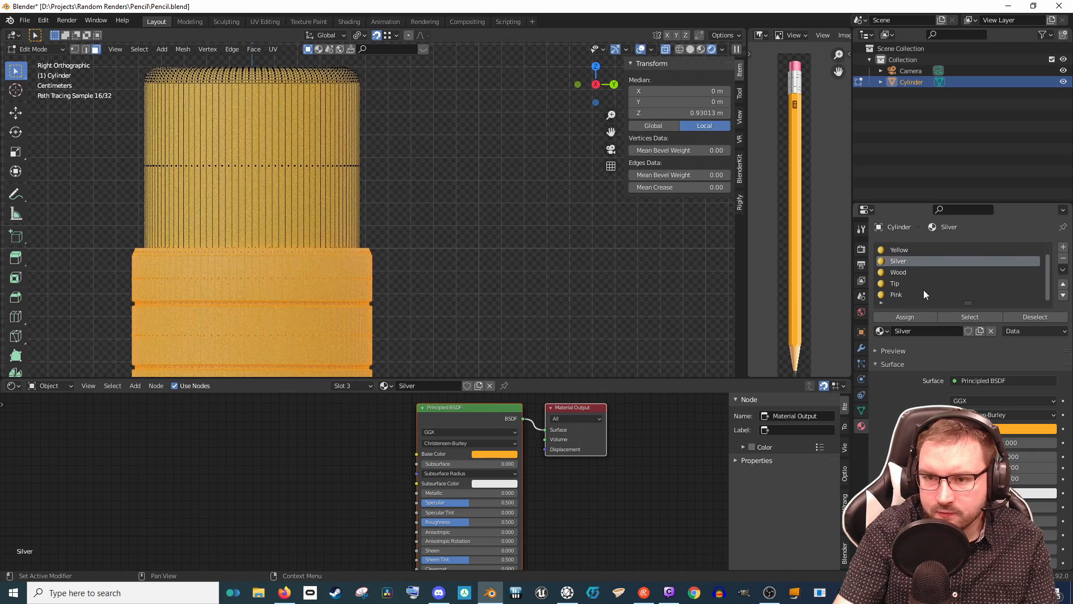
# Step: Select all the eraser's faces above the ferrule and assign the Pink material to them
pyautogui.scroll(-1, 506, 319)
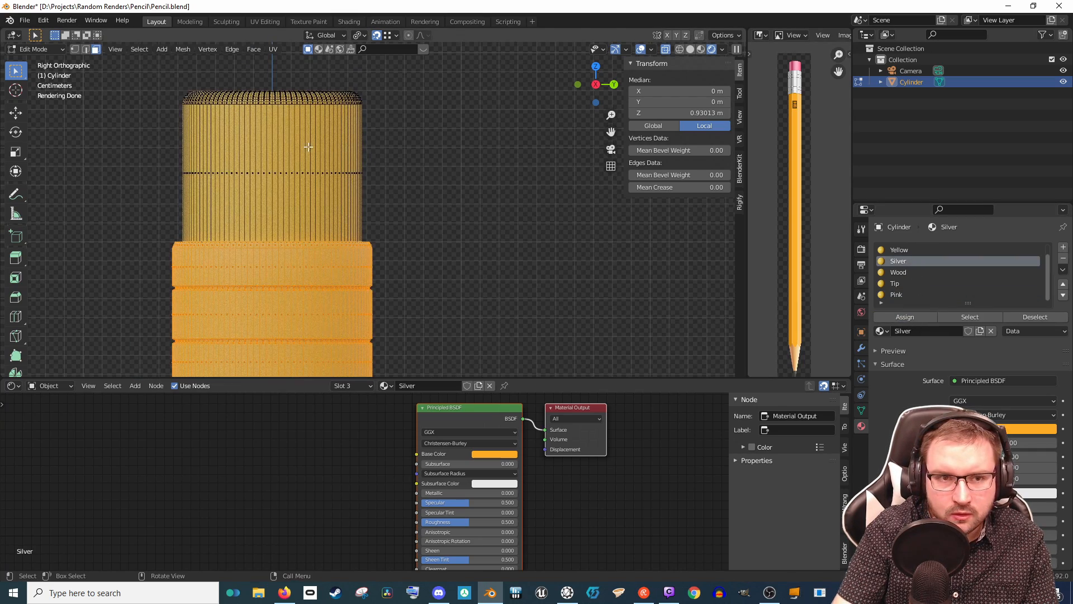
pyautogui.moveTo(128, 73); pyautogui.dragTo(478, 212)
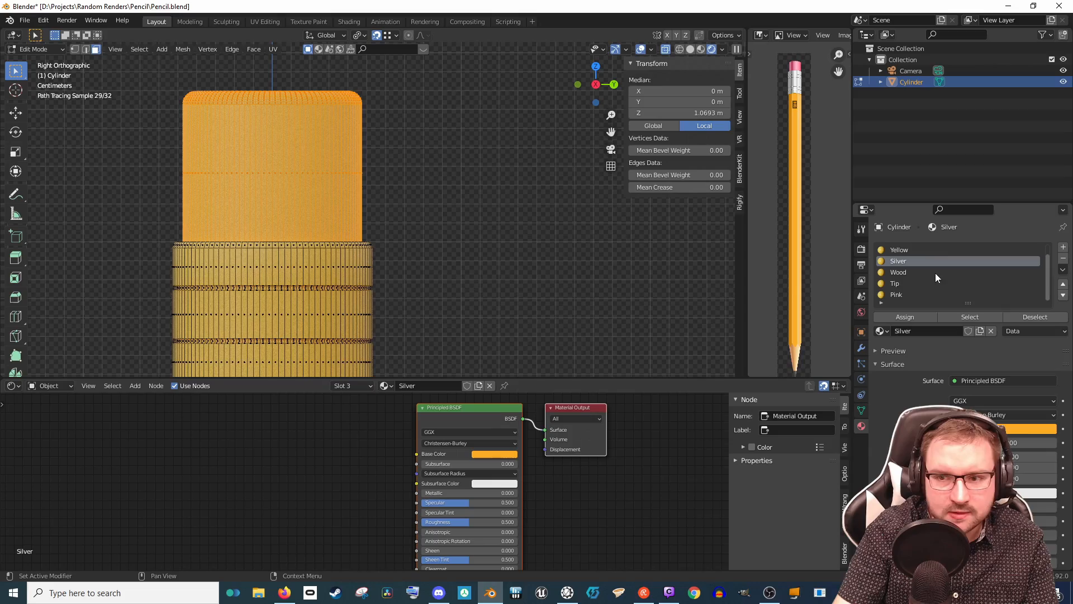
pyautogui.click(897, 294)
# Step: Select the upper faces of the sharpened cone just below the pencil body and assign the Wood material to them
pyautogui.scroll(-4, 465, 294)
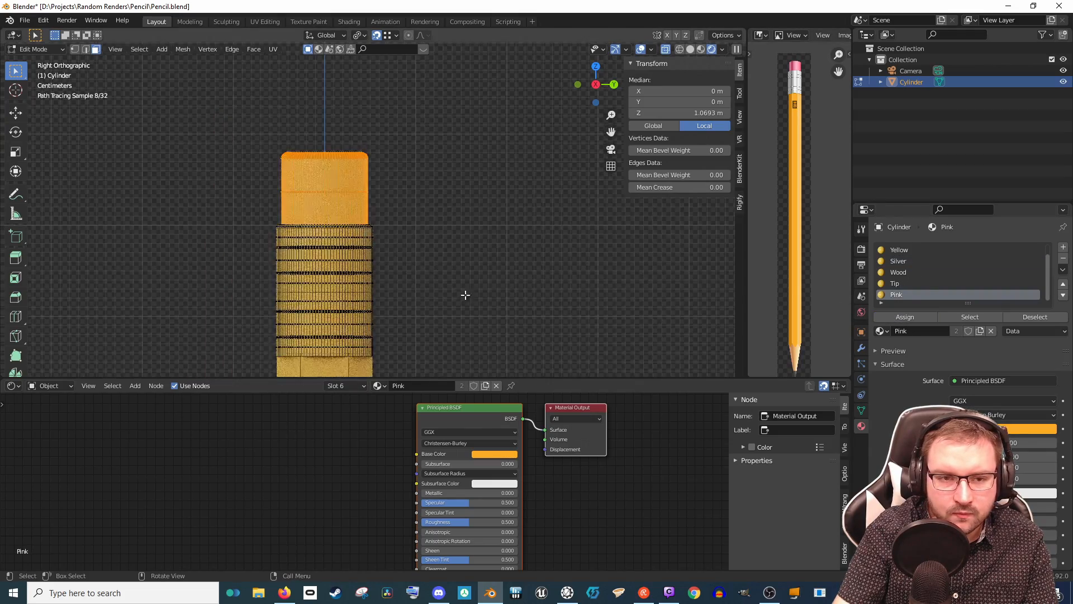
pyautogui.keyDown('shift'); pyautogui.moveTo(465, 295); pyautogui.dragTo(469, 167, button='middle'); pyautogui.keyUp('shift')
pyautogui.scroll(-3, 472, 250)
pyautogui.moveTo(465, 319)
pyautogui.keyDown('shift'); pyautogui.mouseDown(button='middle')
pyautogui.moveTo(469, 177)
pyautogui.moveTo(455, 73)
pyautogui.mouseUp(button='middle'); pyautogui.keyUp('shift')
pyautogui.keyDown('shift'); pyautogui.moveTo(436, 352); pyautogui.dragTo(430, 115, button='middle'); pyautogui.keyUp('shift')
pyautogui.moveTo(436, 346)
pyautogui.keyDown('shift'); pyautogui.mouseDown(button='middle')
pyautogui.moveTo(445, 242)
pyautogui.moveTo(428, 108)
pyautogui.mouseUp(button='middle'); pyautogui.keyUp('shift')
pyautogui.keyDown('shift'); pyautogui.moveTo(376, 356); pyautogui.dragTo(356, 202, button='middle'); pyautogui.keyUp('shift')
pyautogui.scroll(3, 352, 246)
pyautogui.moveTo(217, 166)
pyautogui.mouseDown()
pyautogui.moveTo(379, 307)
pyautogui.moveTo(395, 225)
pyautogui.mouseUp()
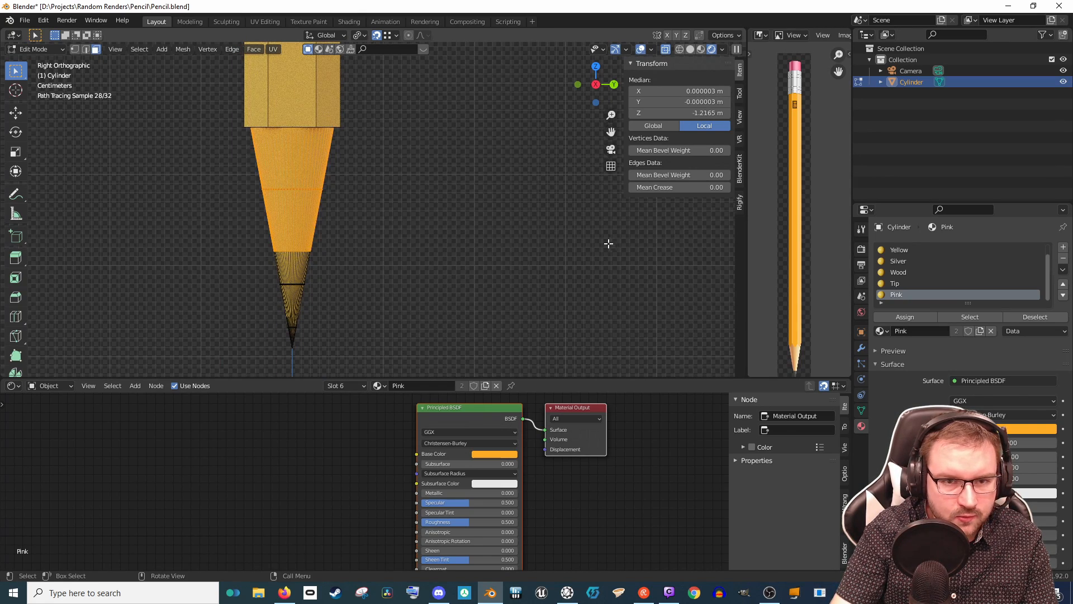
pyautogui.click(899, 272)
pyautogui.click(904, 317)
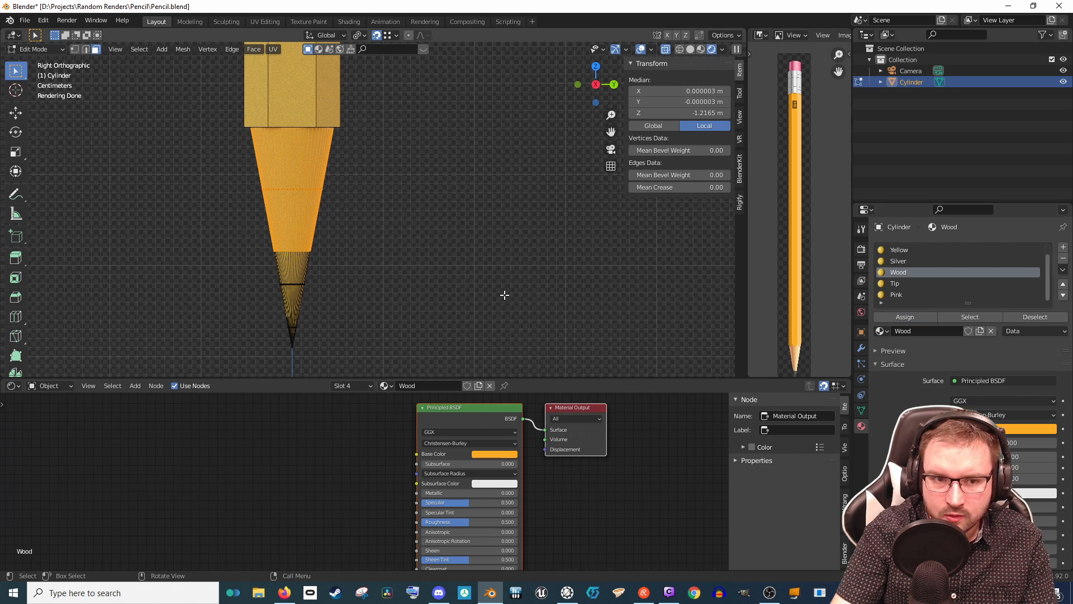
# Step: Select the faces of the pencil's pointed lead and assign the Tip material to them
pyautogui.moveTo(245, 271); pyautogui.dragTo(379, 370)
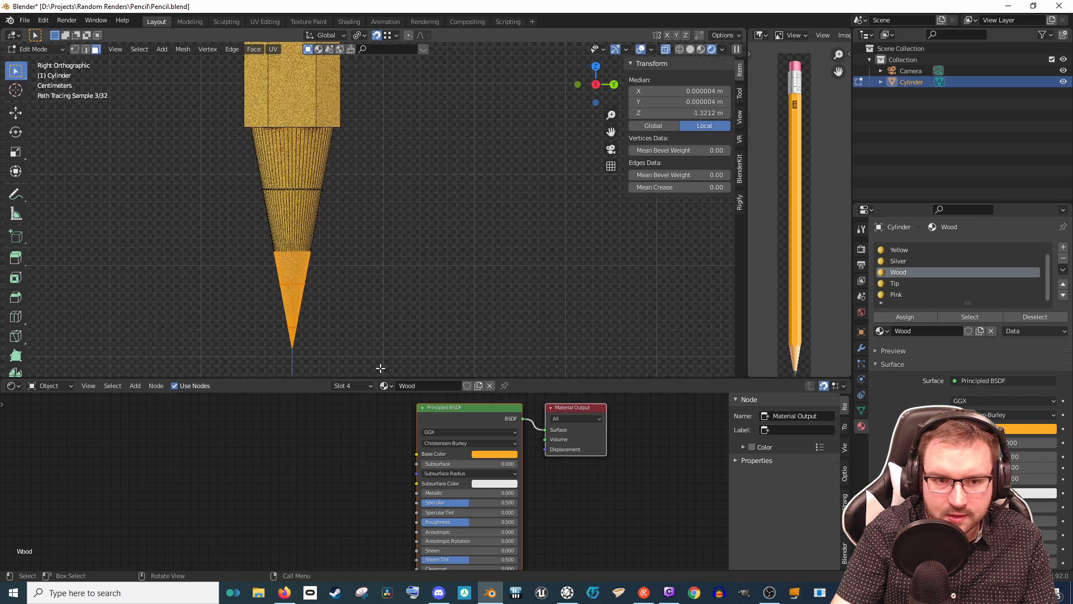
pyautogui.click(903, 287)
pyautogui.click(905, 318)
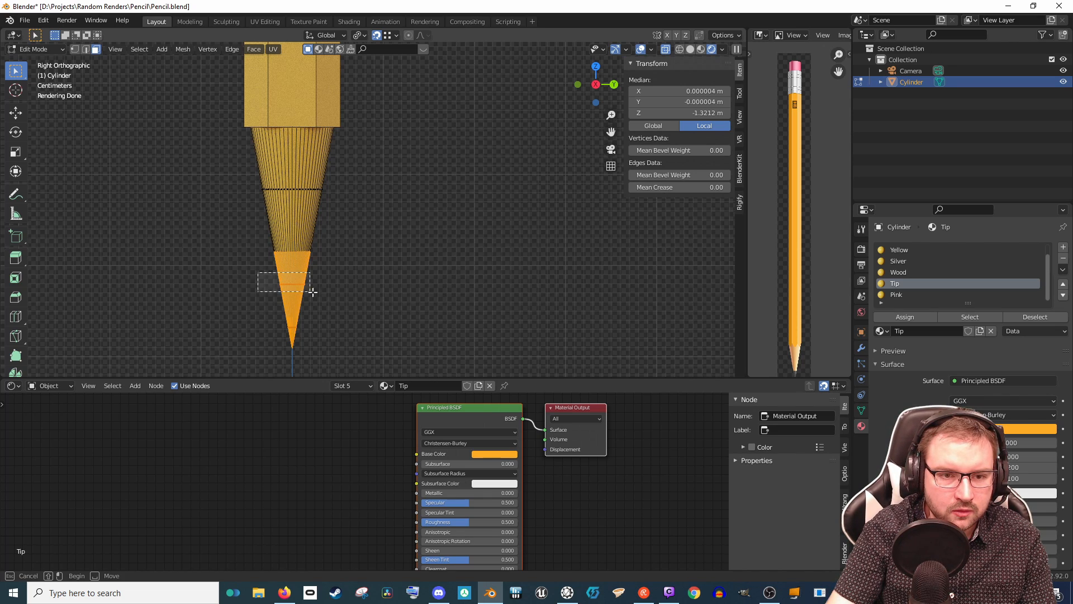
# Step: Assign the Wood material to the selected cone faces just above the small pointed tip
pyautogui.scroll(2, 392, 307)
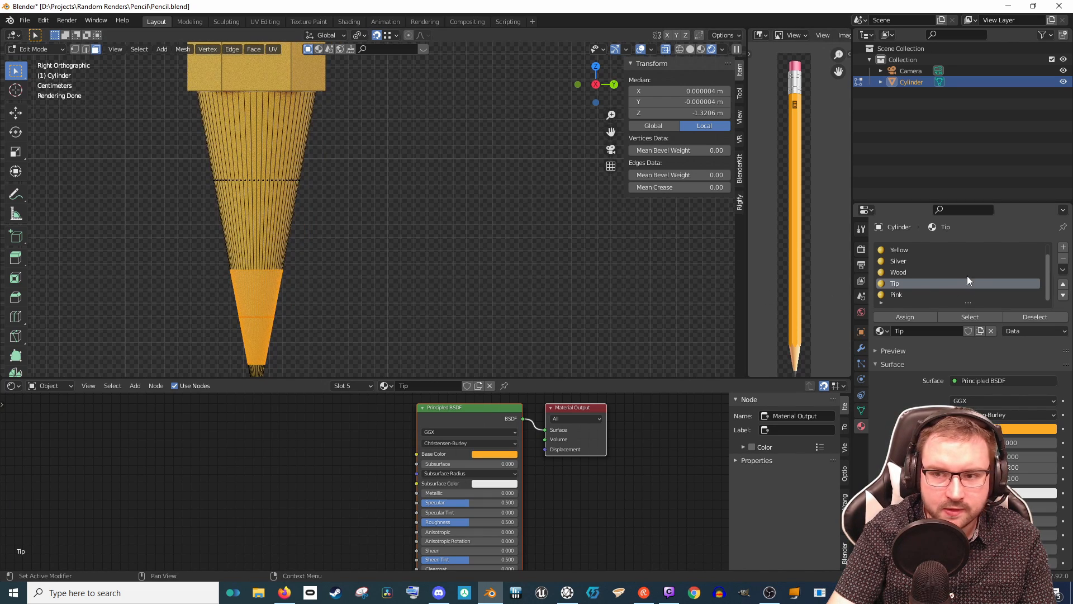
pyautogui.click(950, 273)
pyautogui.click(904, 317)
# Step: Select only the small pointed faces at the very end of the cone and assign the Tip material to them
pyautogui.keyDown('shift'); pyautogui.moveTo(414, 317); pyautogui.dragTo(434, 265, button='middle'); pyautogui.keyUp('shift')
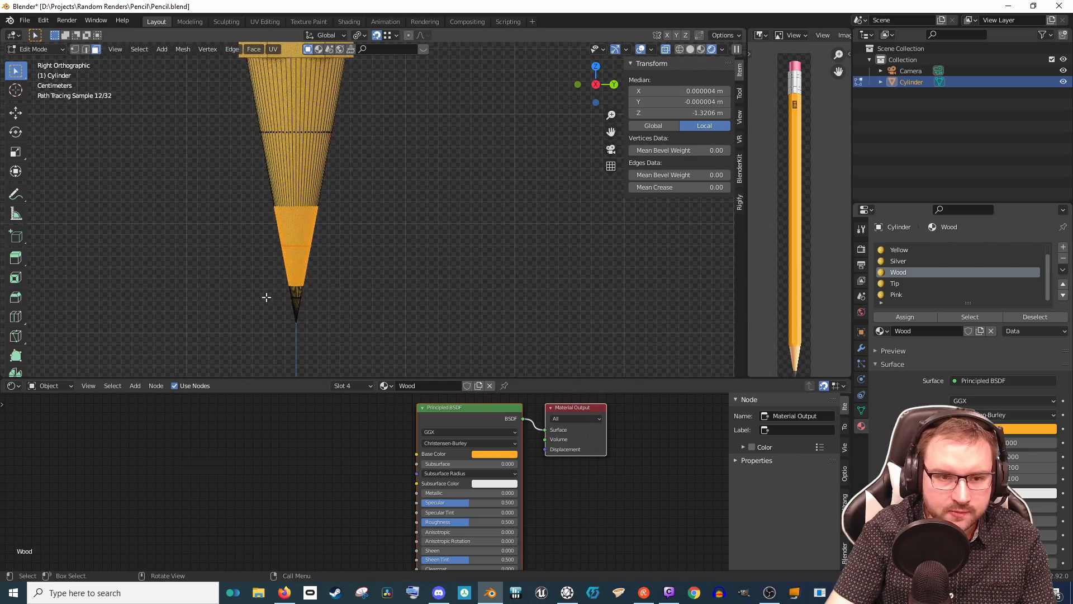
pyautogui.moveTo(280, 293); pyautogui.dragTo(366, 332)
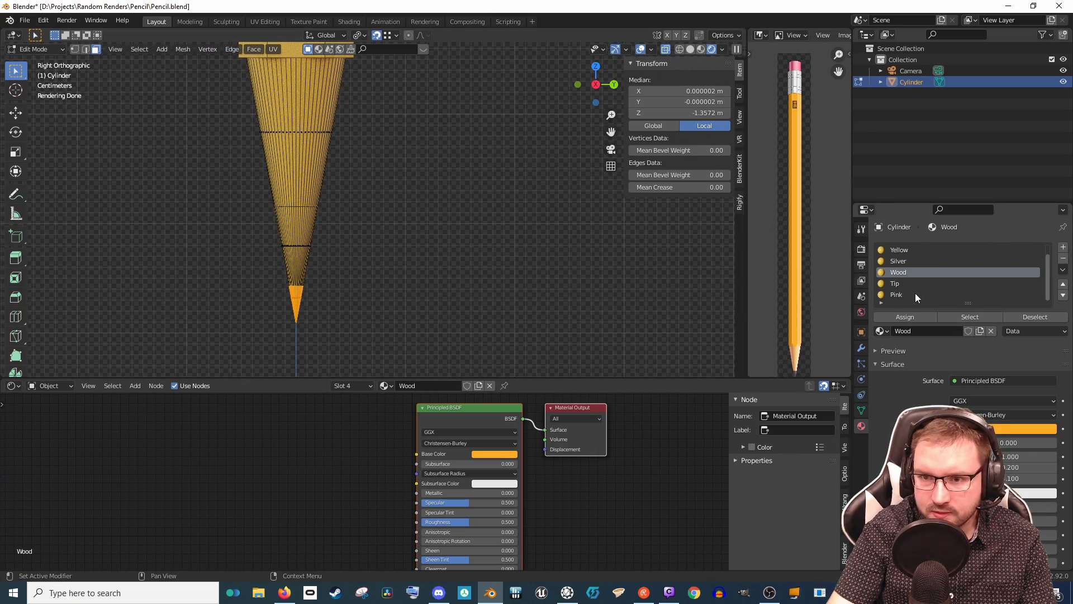
pyautogui.click(895, 283)
pyautogui.click(905, 317)
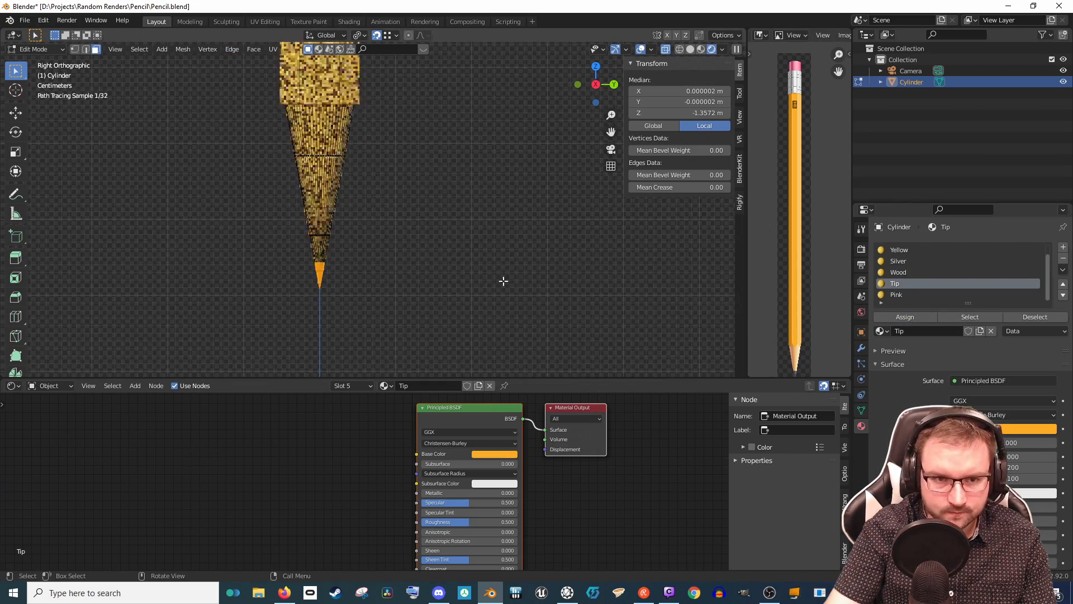
# Step: Return to Object Mode and set the Silver material's base color by sampling the metal ferrule in the reference image
pyautogui.press('Tab')
pyautogui.scroll(-7, 412, 234)
pyautogui.moveTo(421, 84)
pyautogui.keyDown('shift'); pyautogui.mouseDown(button='middle')
pyautogui.moveTo(471, 177)
pyautogui.moveTo(441, 280)
pyautogui.mouseUp(button='middle'); pyautogui.keyUp('shift')
pyautogui.keyDown('shift'); pyautogui.moveTo(455, 149); pyautogui.dragTo(497, 266, button='middle'); pyautogui.keyUp('shift')
pyautogui.scroll(6, 478, 209)
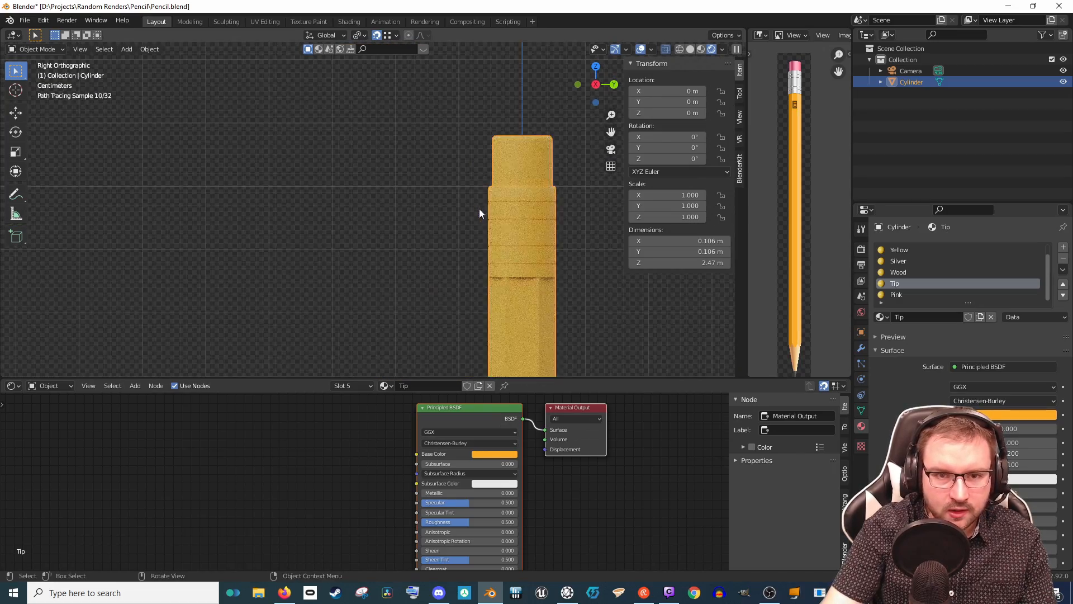
pyautogui.keyDown('shift'); pyautogui.moveTo(601, 246); pyautogui.dragTo(429, 259, button='middle'); pyautogui.keyUp('shift')
pyautogui.scroll(1, 469, 247)
pyautogui.keyDown('shift'); pyautogui.moveTo(502, 269); pyautogui.dragTo(431, 236, button='middle'); pyautogui.keyUp('shift')
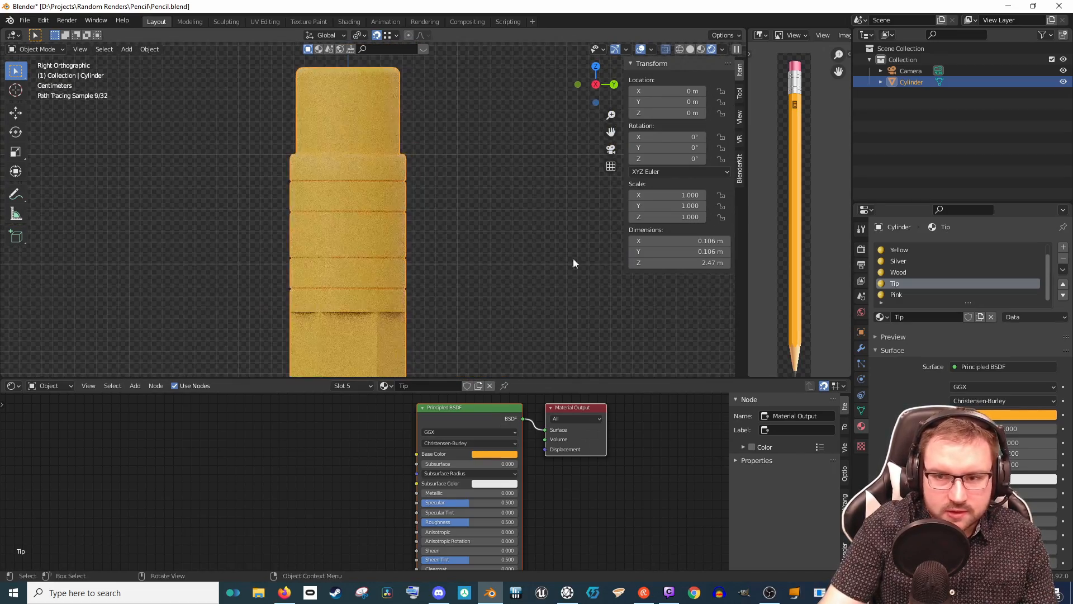
pyautogui.click(904, 262)
pyautogui.click(488, 453)
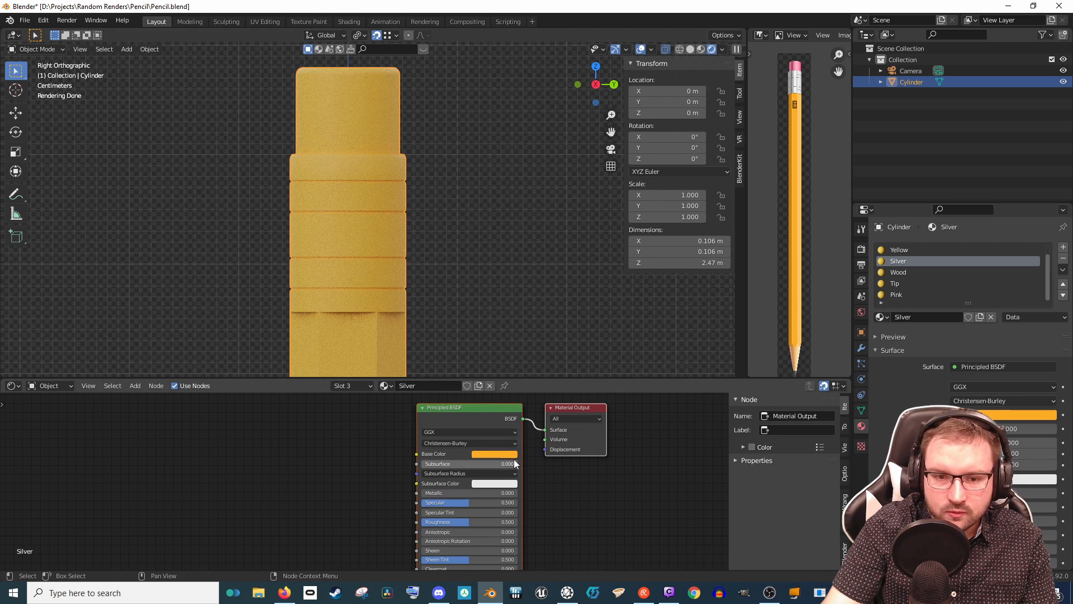
pyautogui.click(504, 453)
pyautogui.click(551, 413)
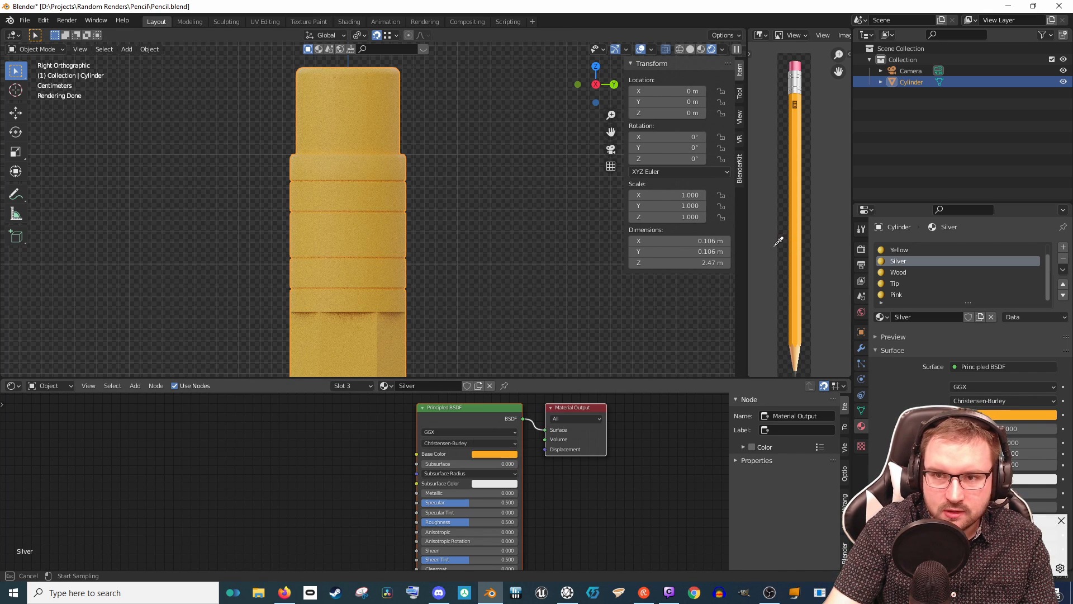
pyautogui.click(800, 79)
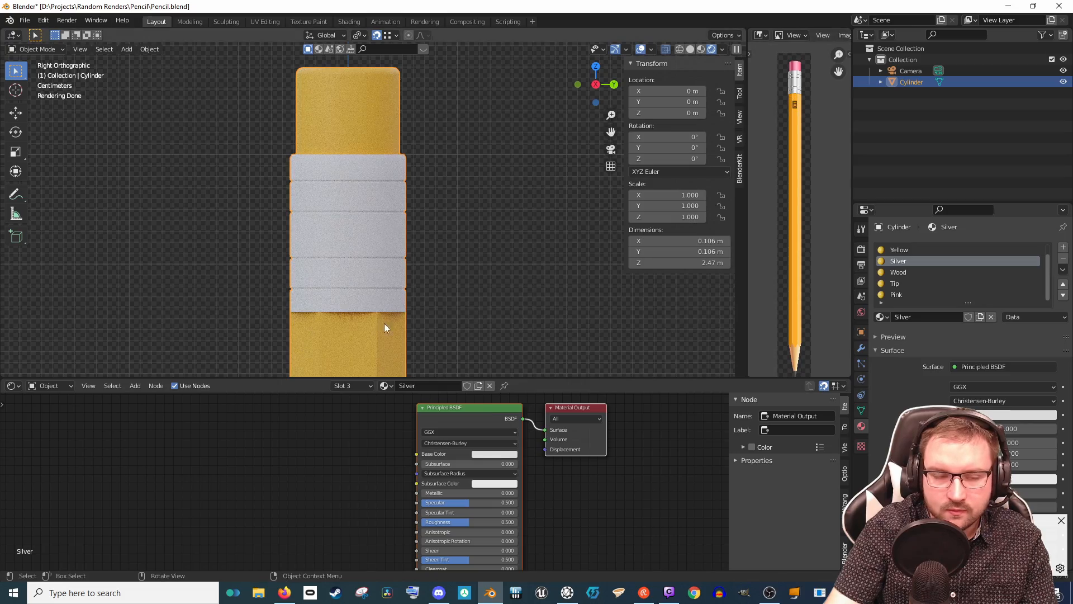
# Step: Set the Silver material's Metallic to 1.000 and its Roughness to 0.323
pyautogui.moveTo(458, 493); pyautogui.dragTo(518, 493)
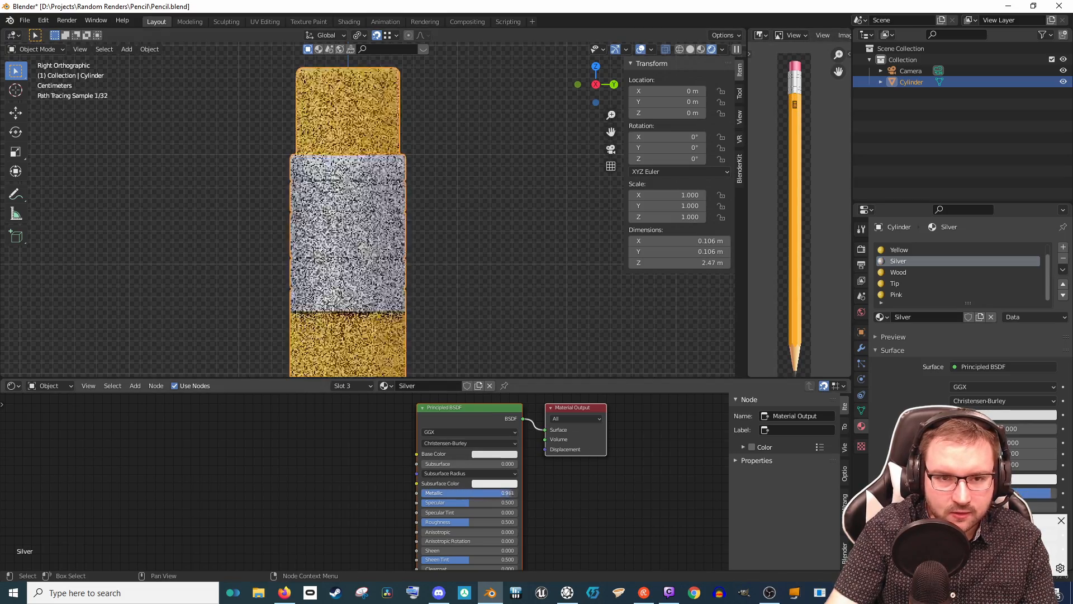
pyautogui.keyDown('shift'); pyautogui.moveTo(496, 342); pyautogui.dragTo(501, 293, button='middle'); pyautogui.keyUp('shift')
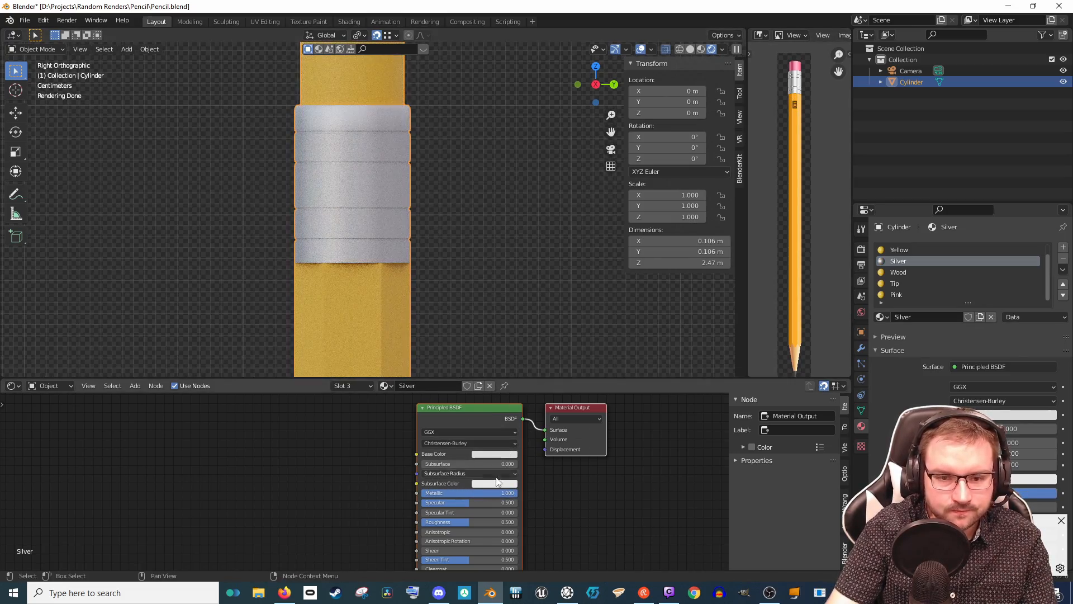
pyautogui.moveTo(464, 521); pyautogui.dragTo(447, 521)
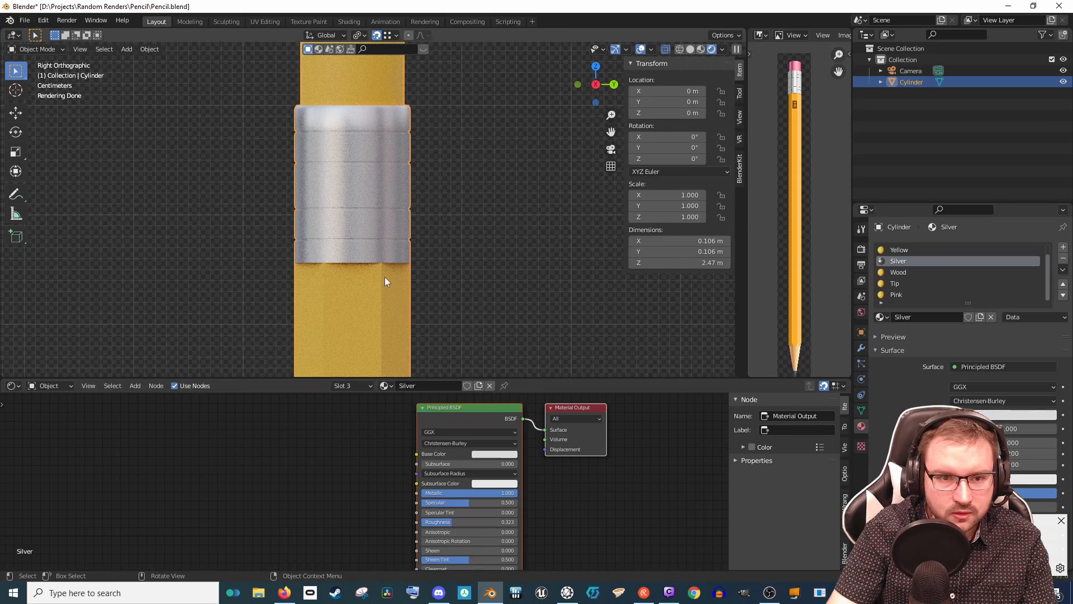
# Step: Examine the silver ferrule's bands and its lower edge against the pencil body up close
pyautogui.scroll(5, 384, 277)
pyautogui.moveTo(361, 292)
pyautogui.mouseDown(button='middle')
pyautogui.moveTo(341, 308)
pyautogui.moveTo(370, 312)
pyautogui.moveTo(359, 247)
pyautogui.moveTo(447, 222)
pyautogui.mouseUp(button='middle')
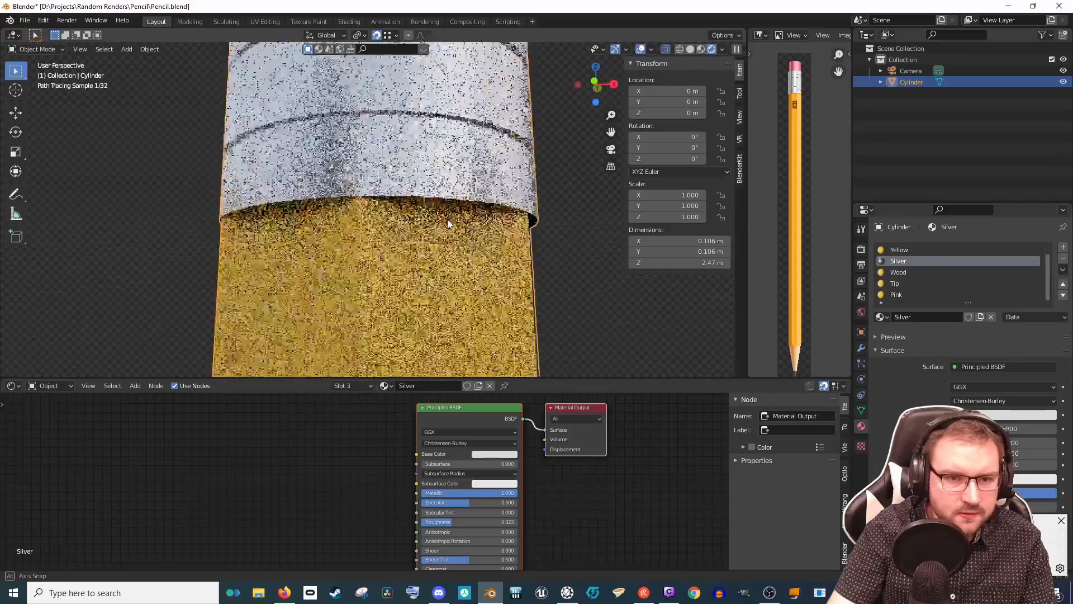
pyautogui.press('KP_0')
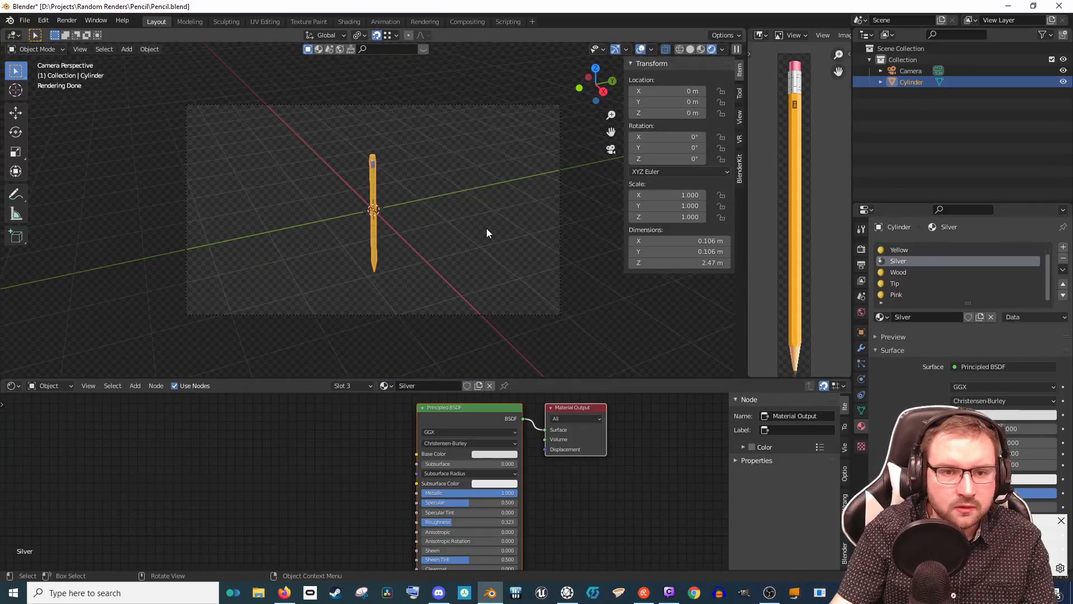
pyautogui.press('KP_0')
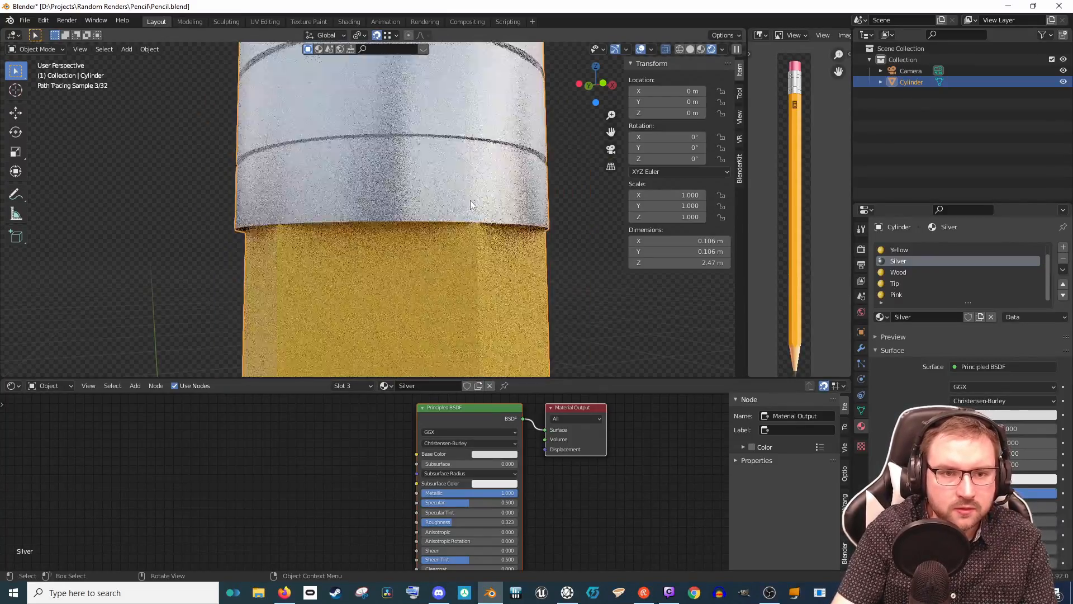
pyautogui.keyDown('shift'); pyautogui.moveTo(470, 200); pyautogui.dragTo(468, 325, button='middle'); pyautogui.keyUp('shift')
pyautogui.keyDown('shift'); pyautogui.moveTo(470, 140); pyautogui.dragTo(467, 225, button='middle'); pyautogui.keyUp('shift')
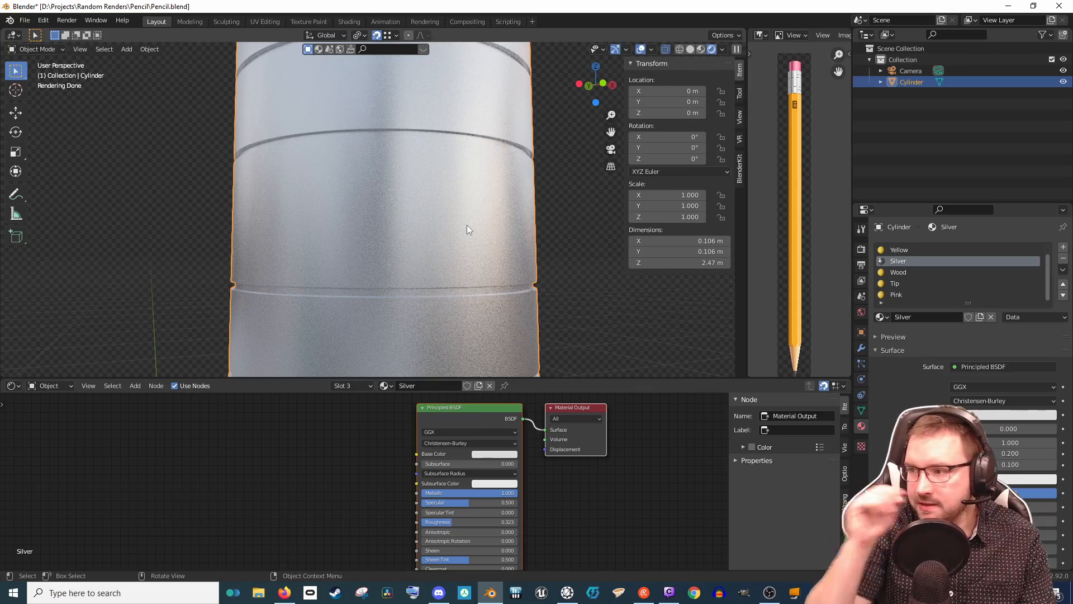
# Step: Set the Pink material's base color by sampling the eraser in the reference pencil image
pyautogui.scroll(-2, 467, 223)
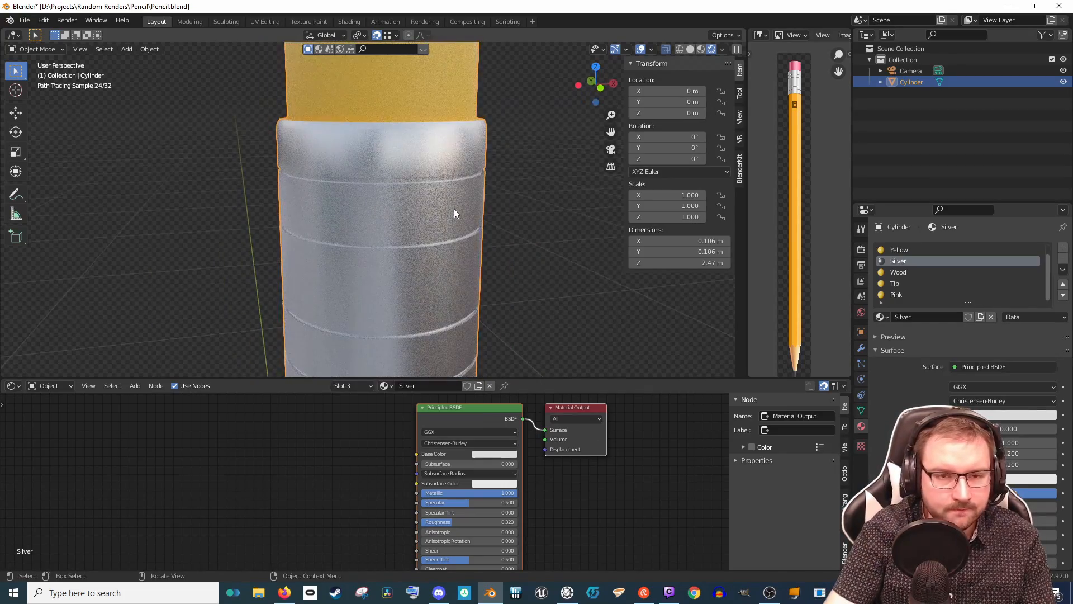
pyautogui.keyDown('shift'); pyautogui.moveTo(491, 76); pyautogui.dragTo(486, 191, button='middle'); pyautogui.keyUp('shift')
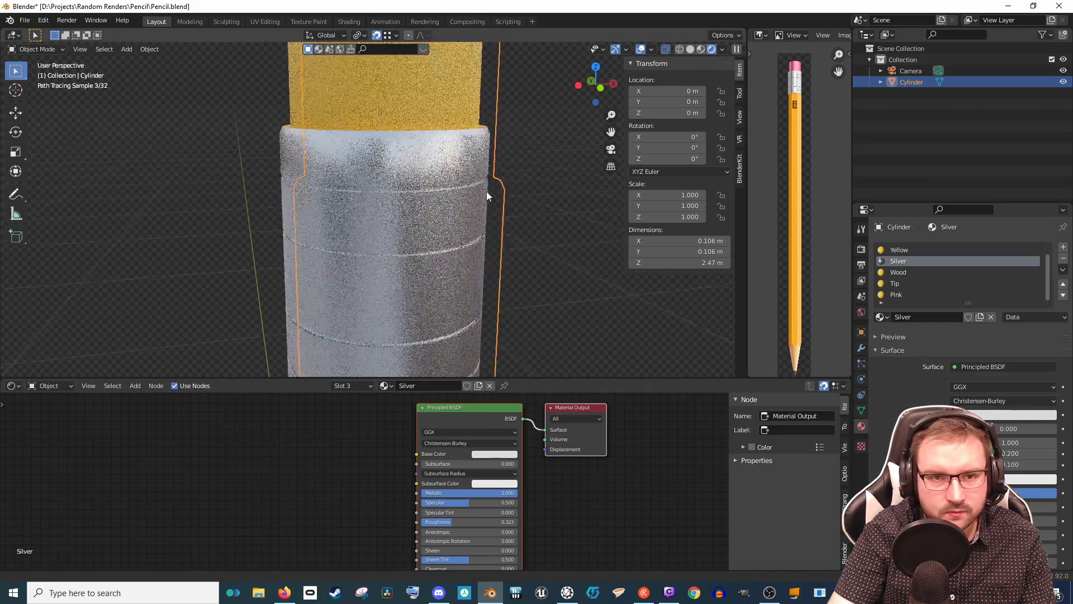
pyautogui.click(905, 296)
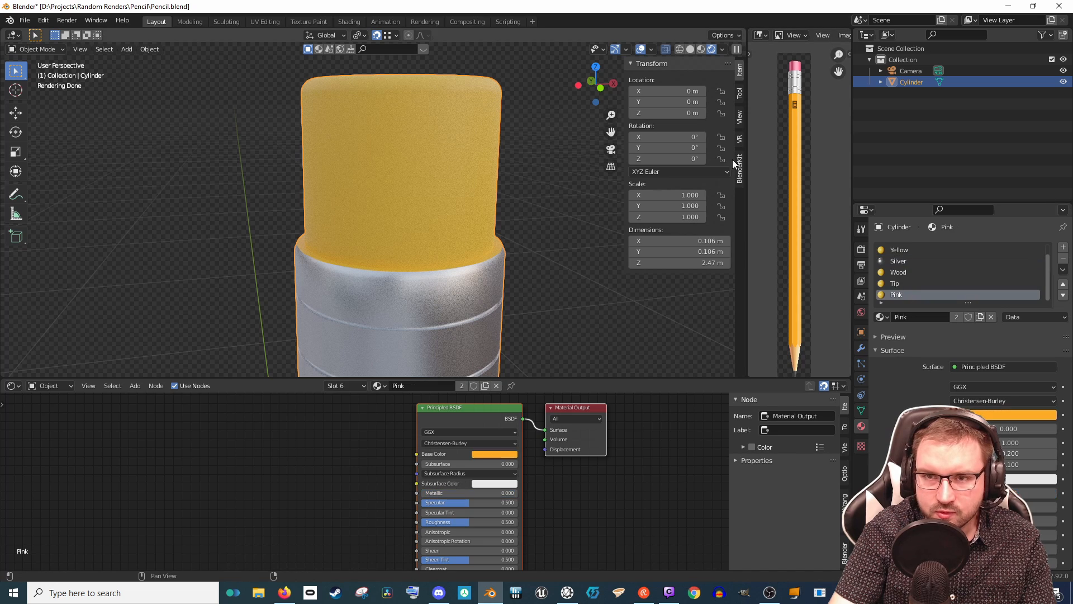
pyautogui.click(504, 453)
pyautogui.click(547, 415)
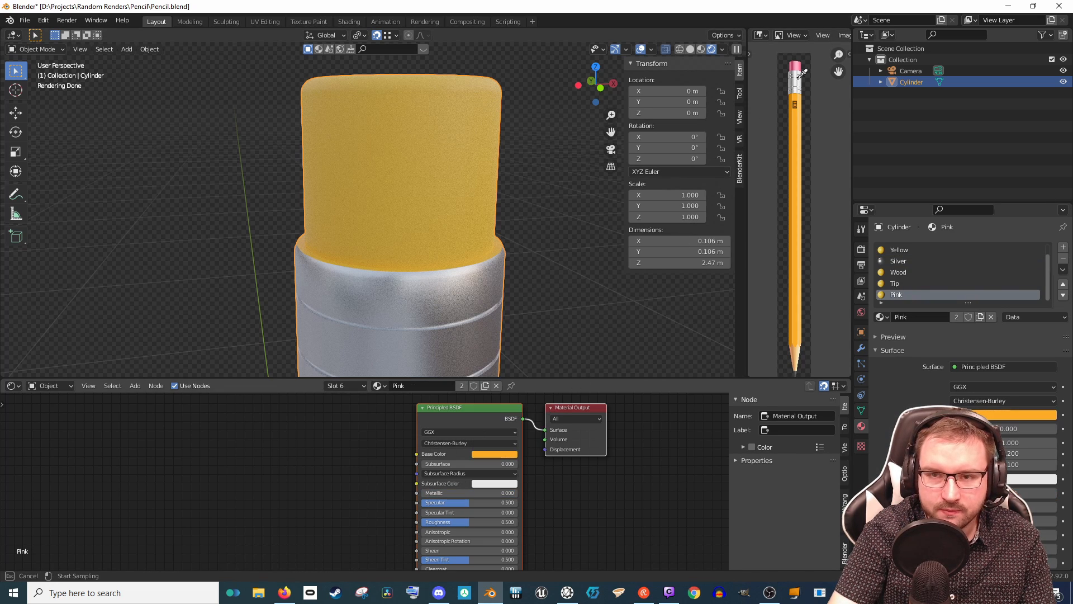
pyautogui.click(795, 62)
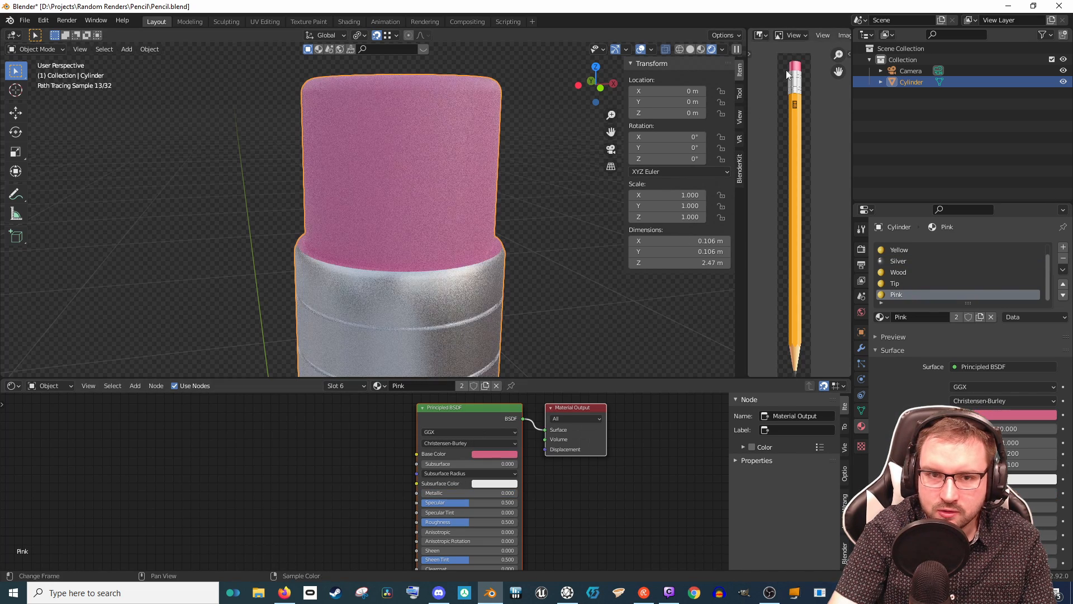
# Step: Assign the Silver material to the ring of rim faces between the eraser and the metal ferrule
pyautogui.scroll(-1, 538, 304)
pyautogui.scroll(2, 469, 287)
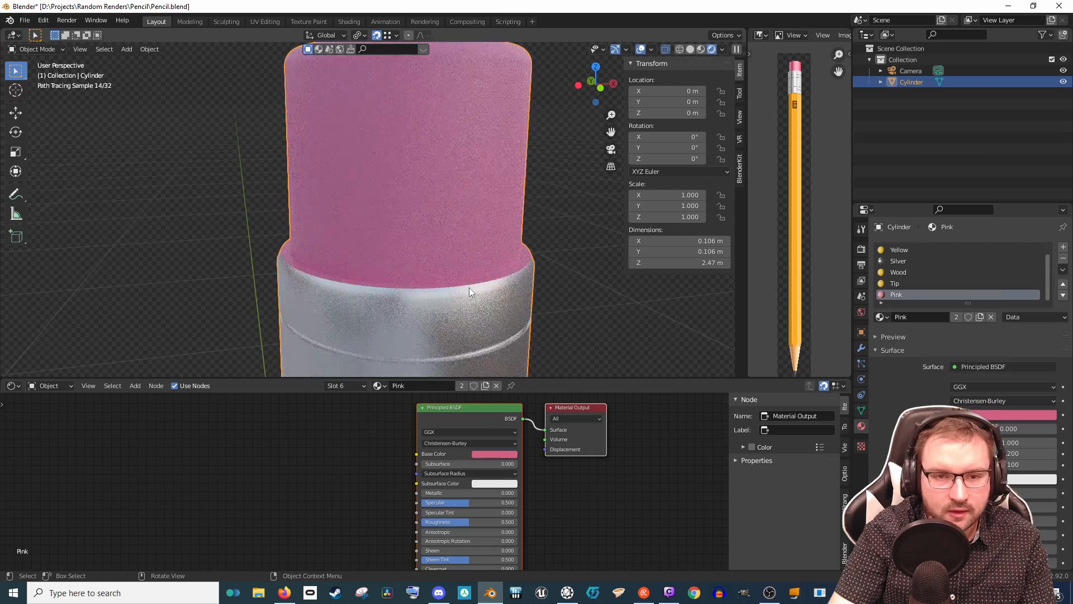
pyautogui.press('Tab')
pyautogui.scroll(2, 440, 315)
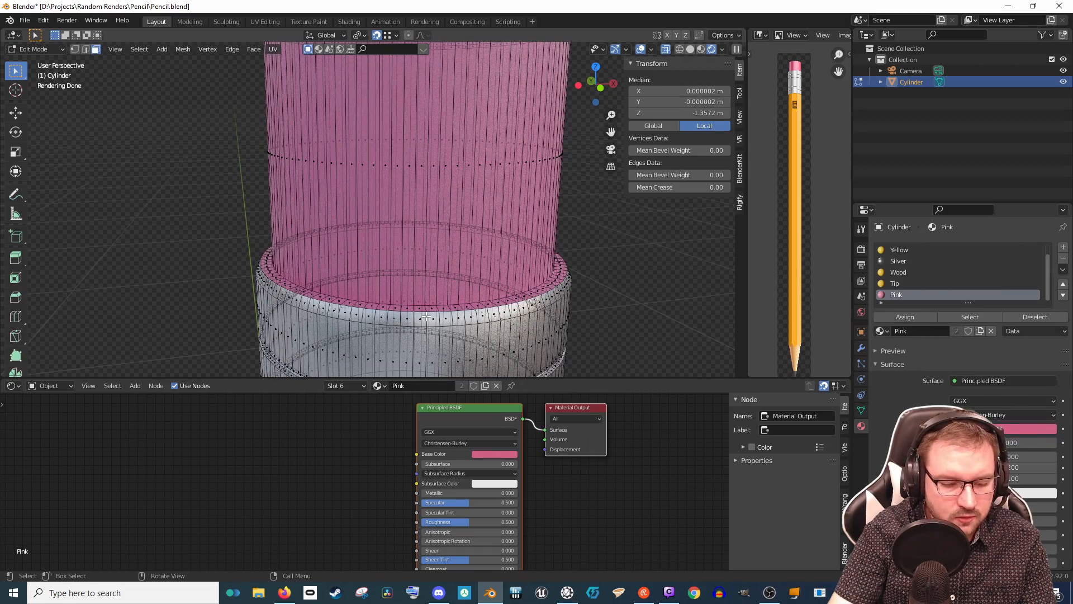
pyautogui.keyDown('alt'); pyautogui.click(409, 308); pyautogui.keyUp('alt')
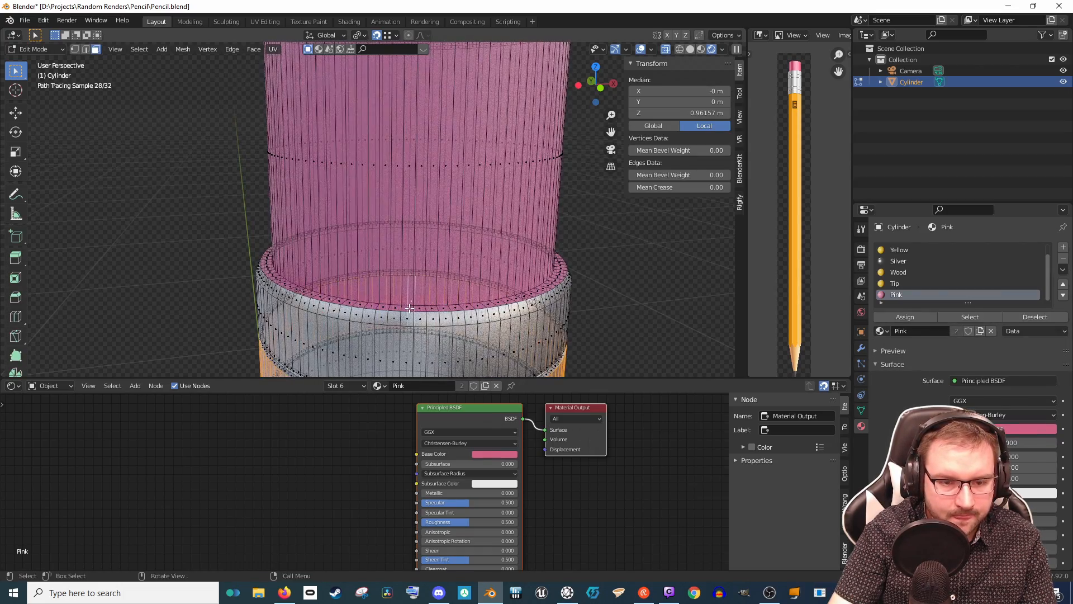
pyautogui.click(665, 51)
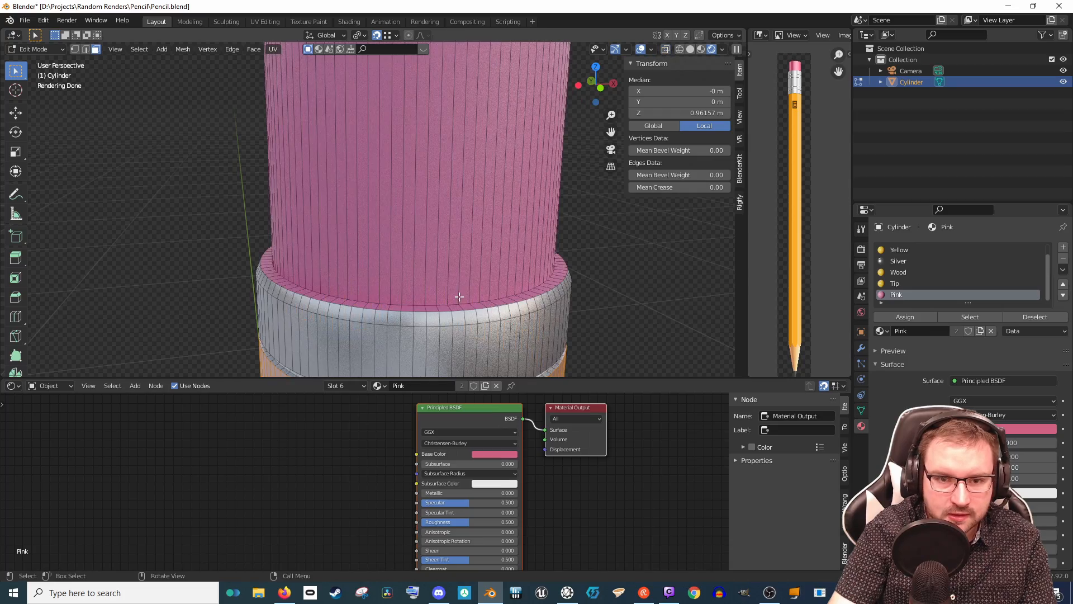
pyautogui.press('2')
pyautogui.keyDown('alt'); pyautogui.click(438, 305); pyautogui.keyUp('alt')
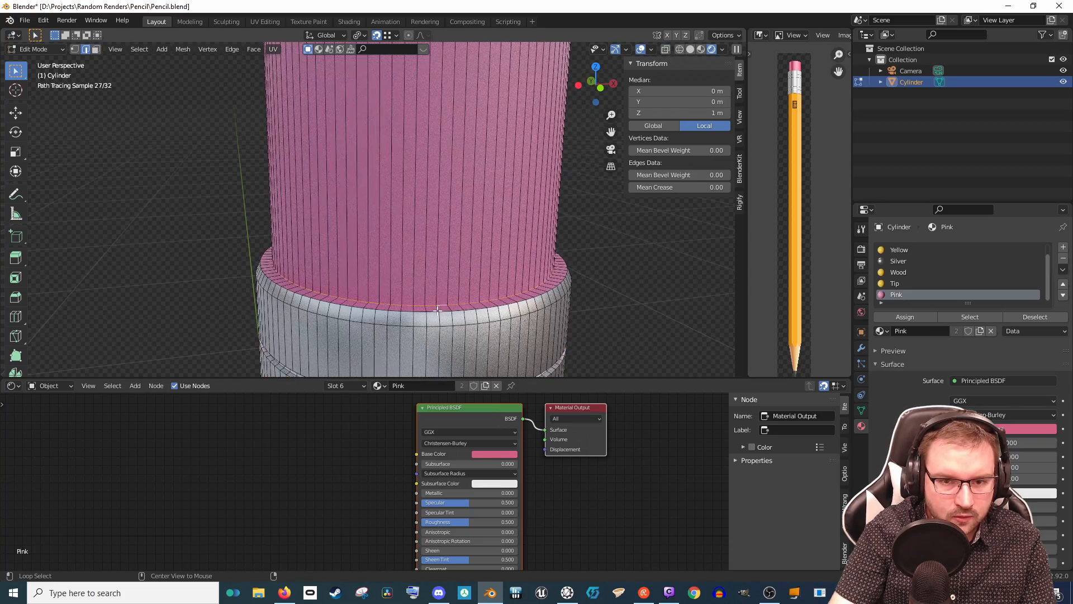
pyautogui.press('ctrl+KP_Add')
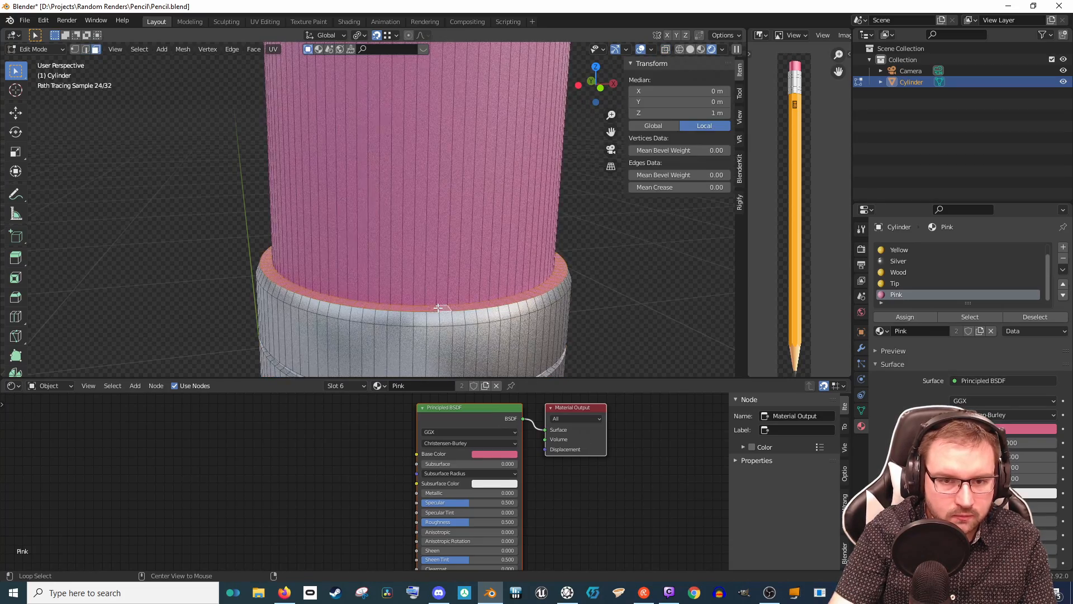
pyautogui.press('3')
pyautogui.click(898, 261)
pyautogui.click(905, 317)
pyautogui.press('Tab')
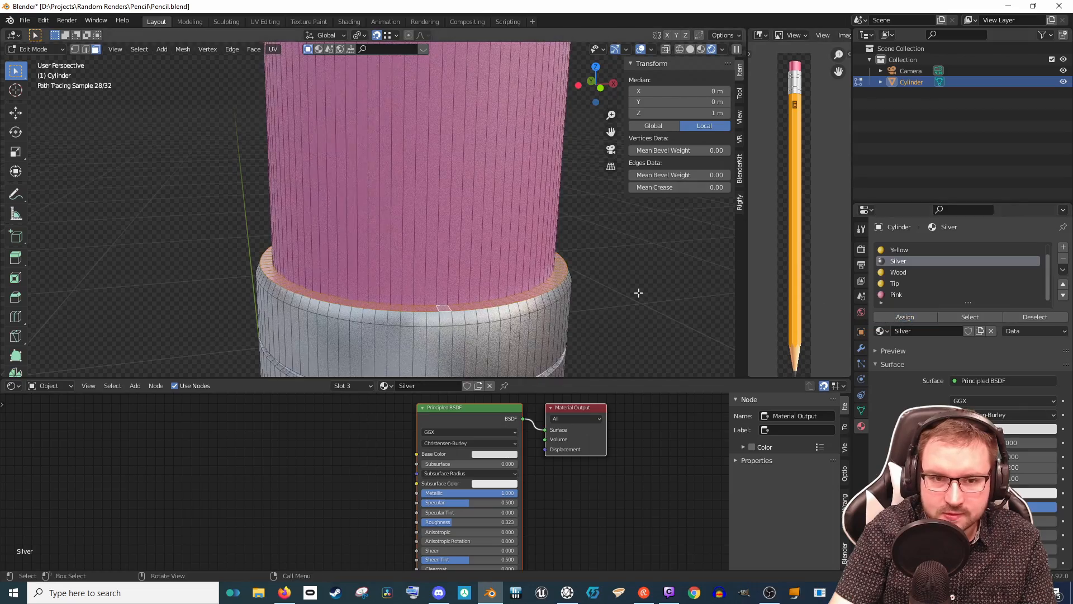
pyautogui.scroll(-3, 608, 288)
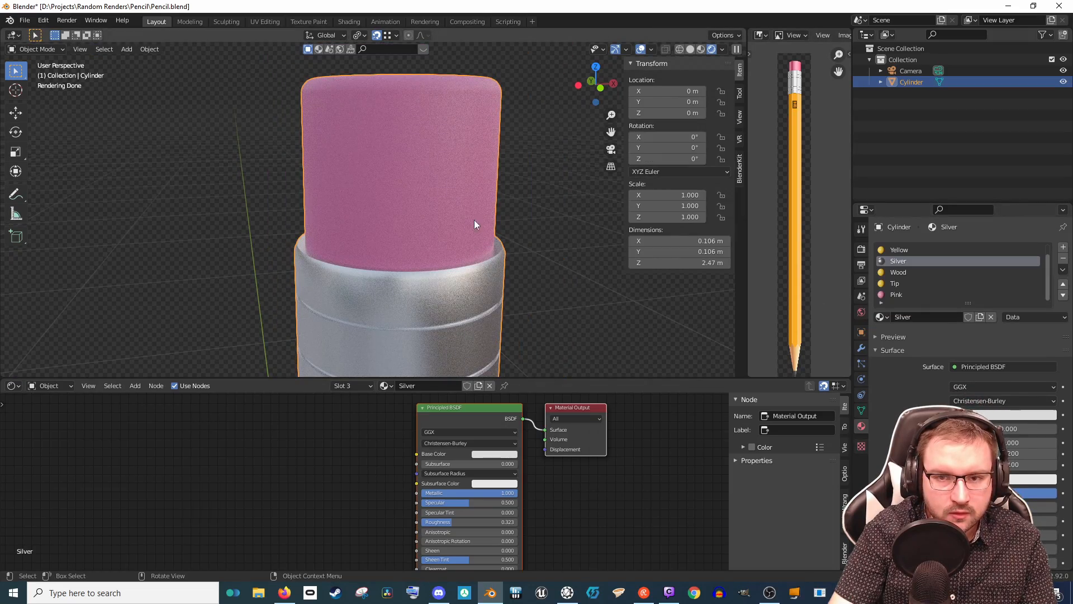
pyautogui.moveTo(472, 197)
pyautogui.mouseDown(button='middle')
pyautogui.moveTo(529, 199)
pyautogui.moveTo(457, 207)
pyautogui.moveTo(486, 230)
pyautogui.mouseUp(button='middle')
pyautogui.scroll(1, 485, 229)
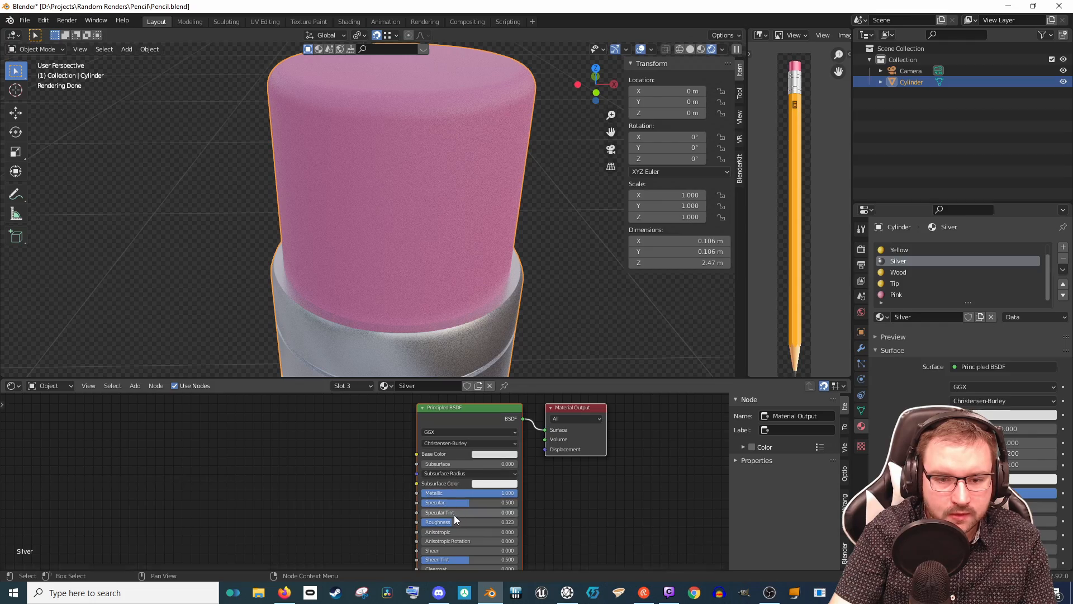
pyautogui.moveTo(453, 519); pyautogui.dragTo(441, 492)
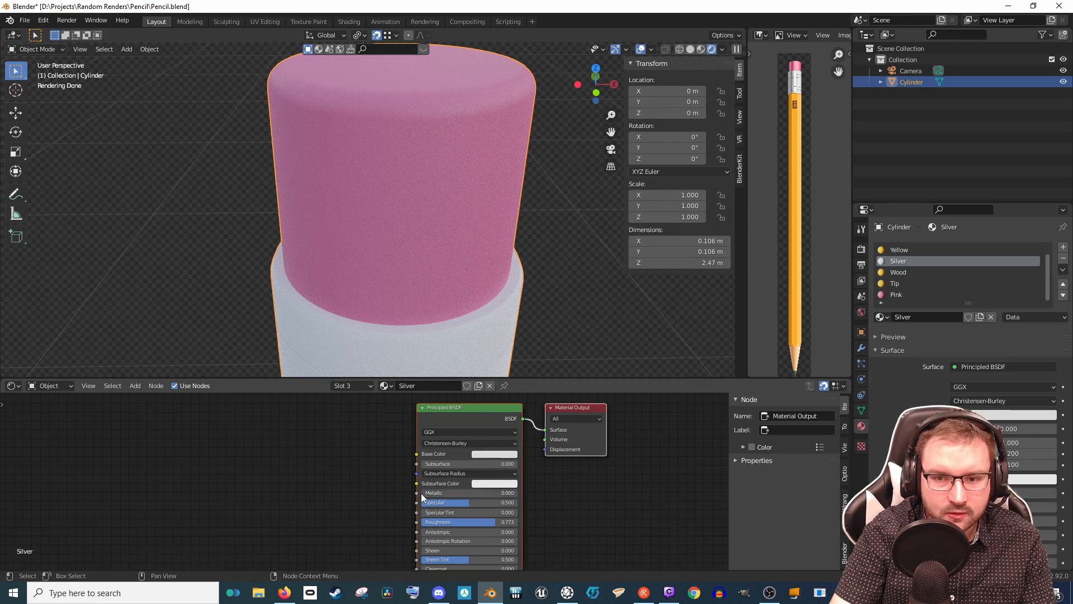
pyautogui.hotkey('ctrl', 'z')
pyautogui.hotkey('ctrl', 'z')
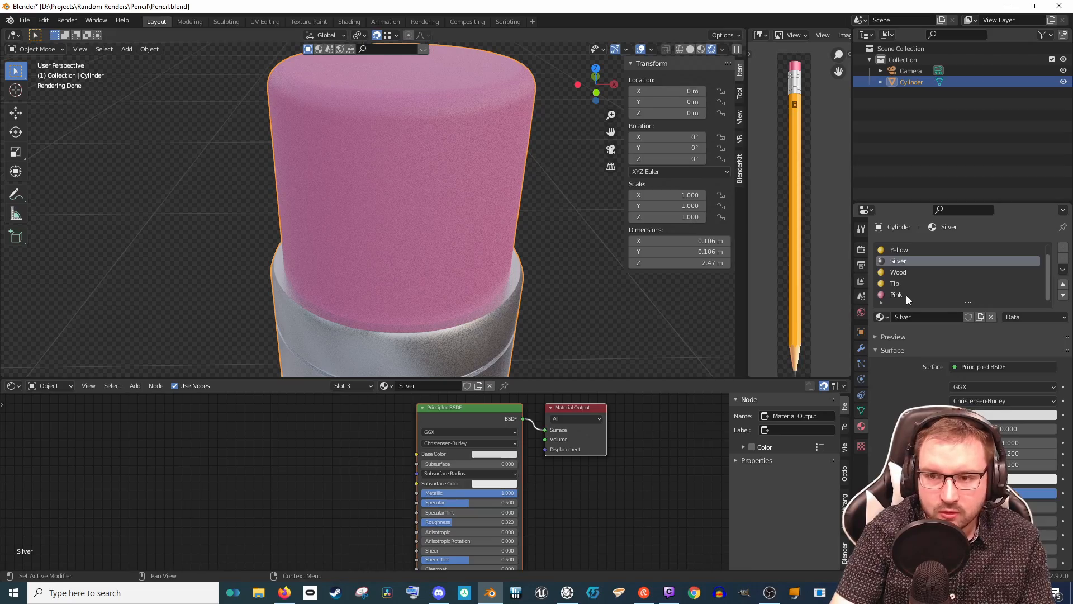
# Step: Set the Pink material's roughness to about 0.832
pyautogui.click(907, 295)
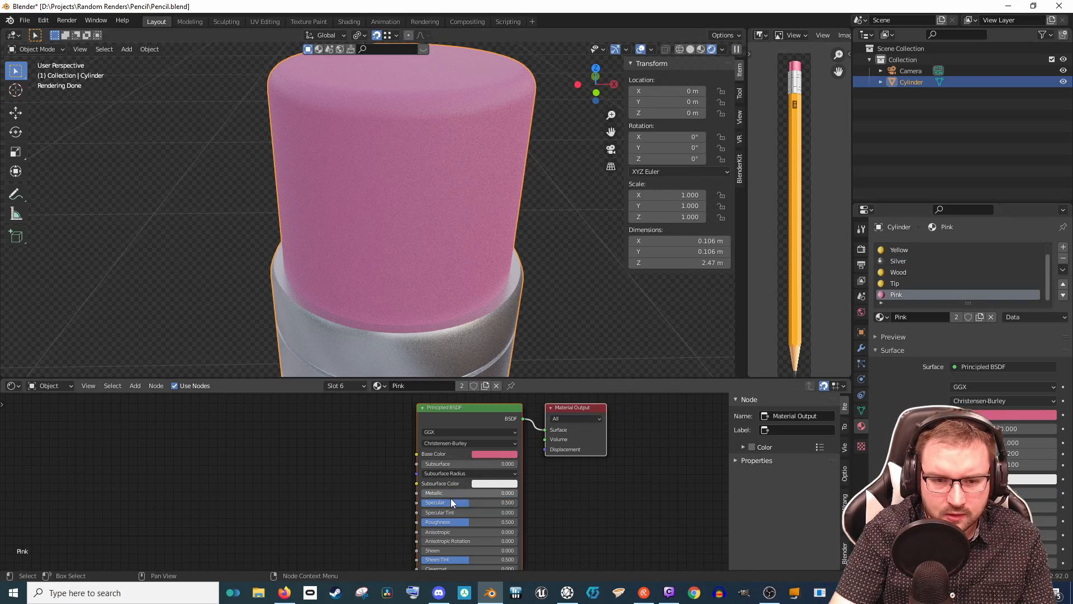
pyautogui.moveTo(458, 522); pyautogui.dragTo(491, 522)
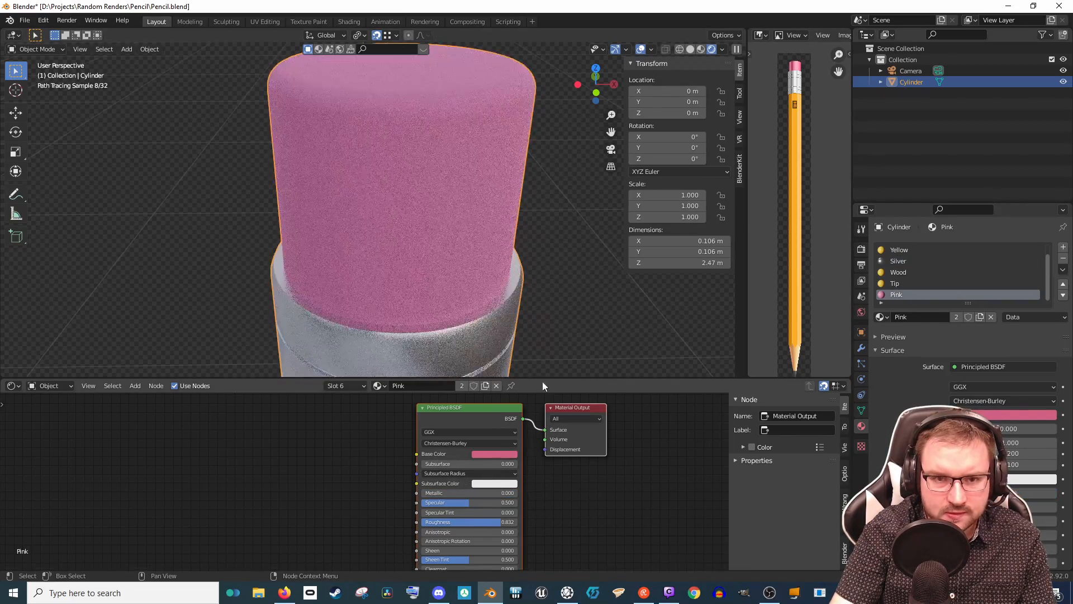
pyautogui.scroll(-5, 515, 328)
# Step: Assign the Yellow material to the visible side faces of the pencil's long body
pyautogui.moveTo(516, 328)
pyautogui.mouseDown(button='middle')
pyautogui.moveTo(513, 270)
pyautogui.moveTo(492, 244)
pyautogui.moveTo(466, 297)
pyautogui.mouseUp(button='middle')
pyautogui.scroll(-3, 474, 276)
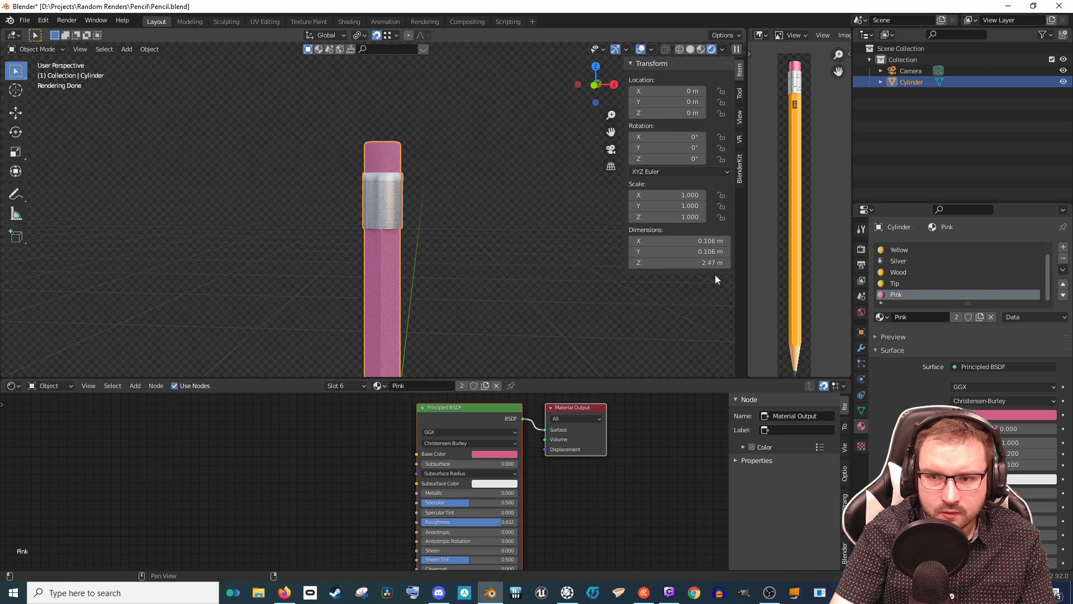
pyautogui.moveTo(480, 346)
pyautogui.mouseDown(button='middle')
pyautogui.moveTo(431, 248)
pyautogui.moveTo(448, 246)
pyautogui.mouseUp(button='middle')
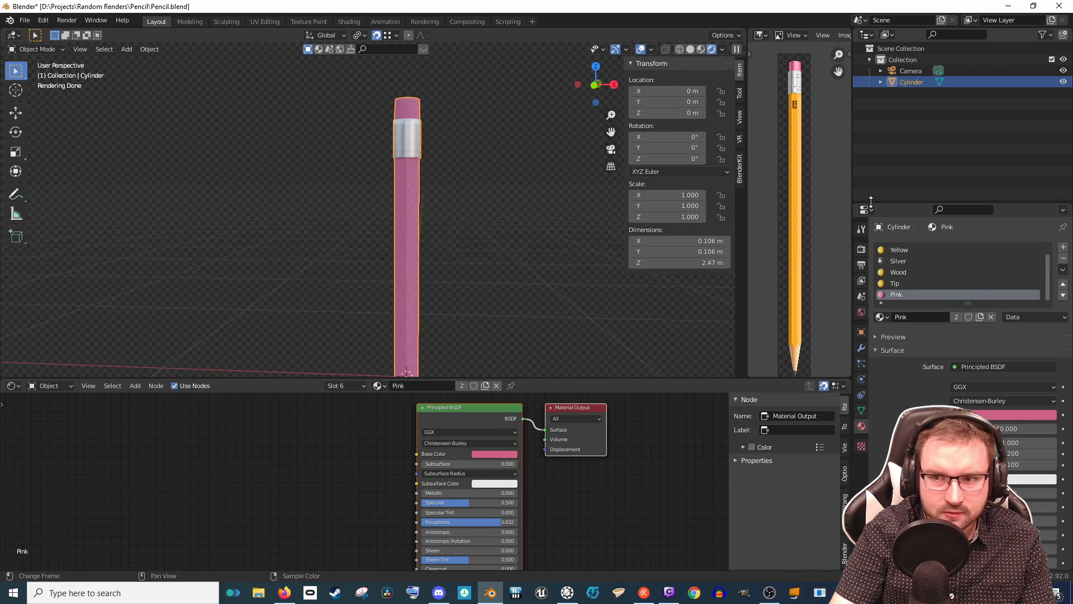
pyautogui.click(899, 250)
pyautogui.moveTo(464, 299)
pyautogui.mouseDown(button='middle')
pyautogui.moveTo(415, 288)
pyautogui.moveTo(432, 219)
pyautogui.mouseUp(button='middle')
pyautogui.press('Tab')
pyautogui.scroll(-2, 416, 283)
pyautogui.scroll(2, 460, 249)
pyautogui.moveTo(370, 232); pyautogui.dragTo(414, 267)
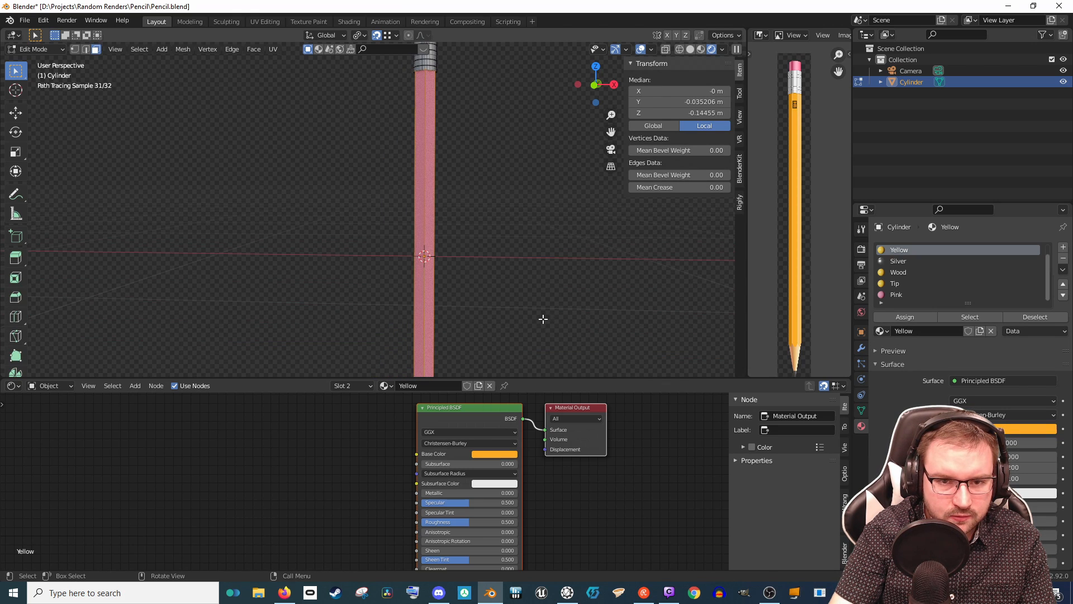
pyautogui.click(920, 318)
pyautogui.press('Tab')
pyautogui.scroll(-3, 517, 246)
pyautogui.scroll(6, 474, 307)
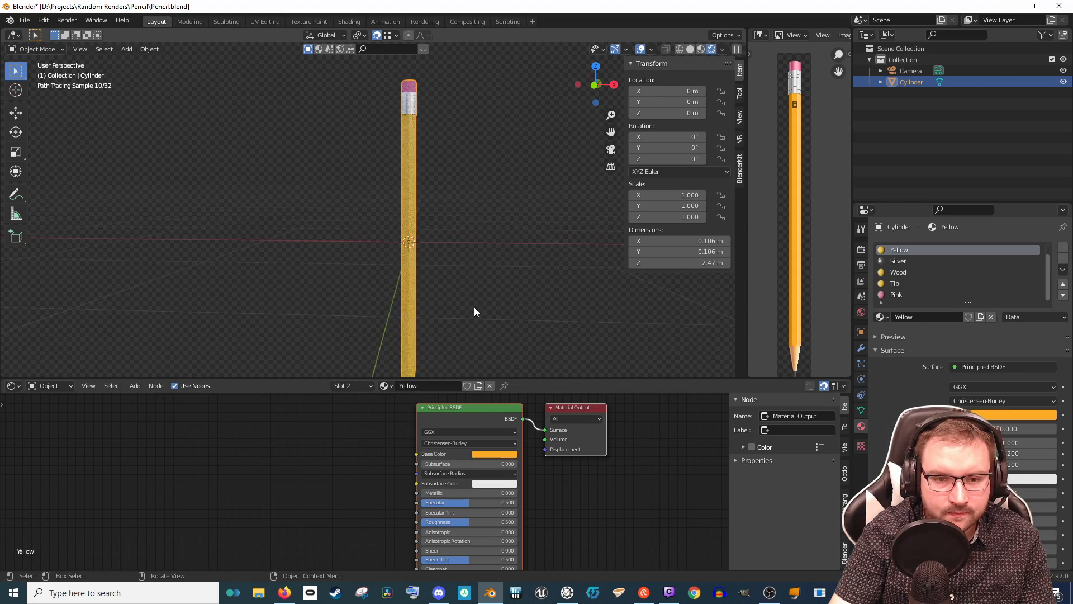
# Step: Enable X-ray and assign the Yellow material to all the pencil body's faces, selecting them through the mesh from the front view
pyautogui.moveTo(521, 258)
pyautogui.mouseDown(button='middle')
pyautogui.moveTo(379, 249)
pyautogui.moveTo(395, 201)
pyautogui.moveTo(307, 226)
pyautogui.moveTo(409, 180)
pyautogui.moveTo(334, 186)
pyautogui.moveTo(419, 182)
pyautogui.mouseUp(button='middle')
pyautogui.press('Tab')
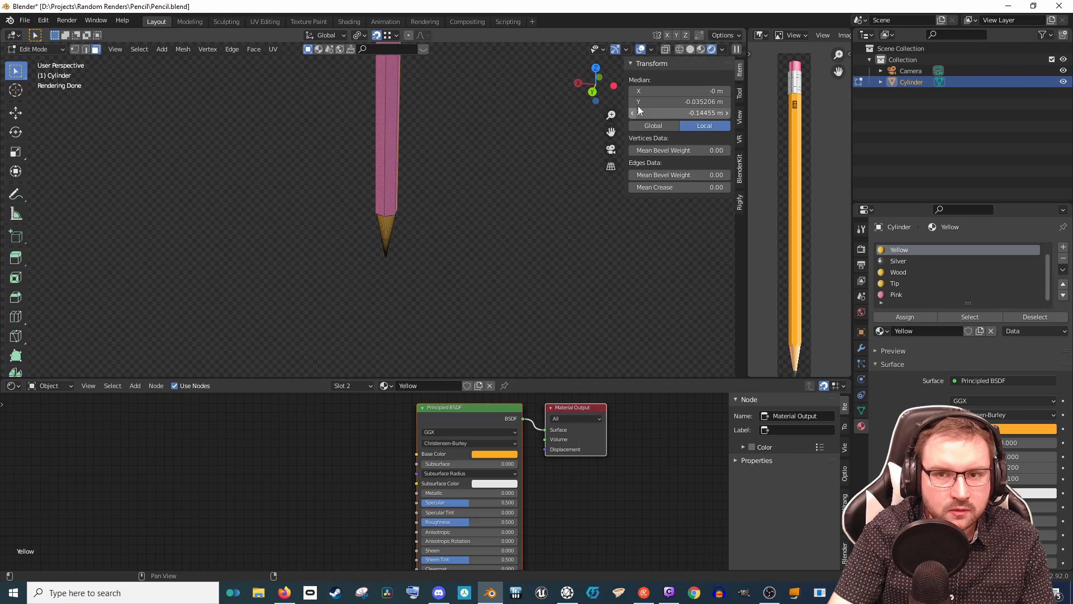
pyautogui.click(665, 50)
pyautogui.press('KP_1')
pyautogui.scroll(-4, 436, 112)
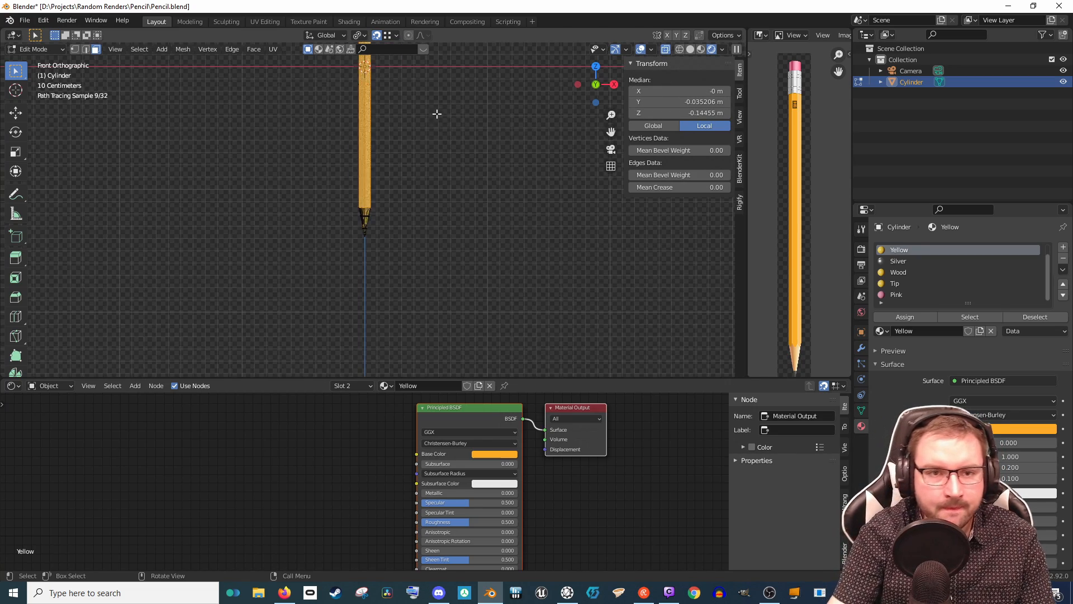
pyautogui.keyDown('shift'); pyautogui.moveTo(436, 112); pyautogui.dragTo(441, 254, button='middle'); pyautogui.keyUp('shift')
pyautogui.moveTo(304, 159); pyautogui.dragTo(514, 256)
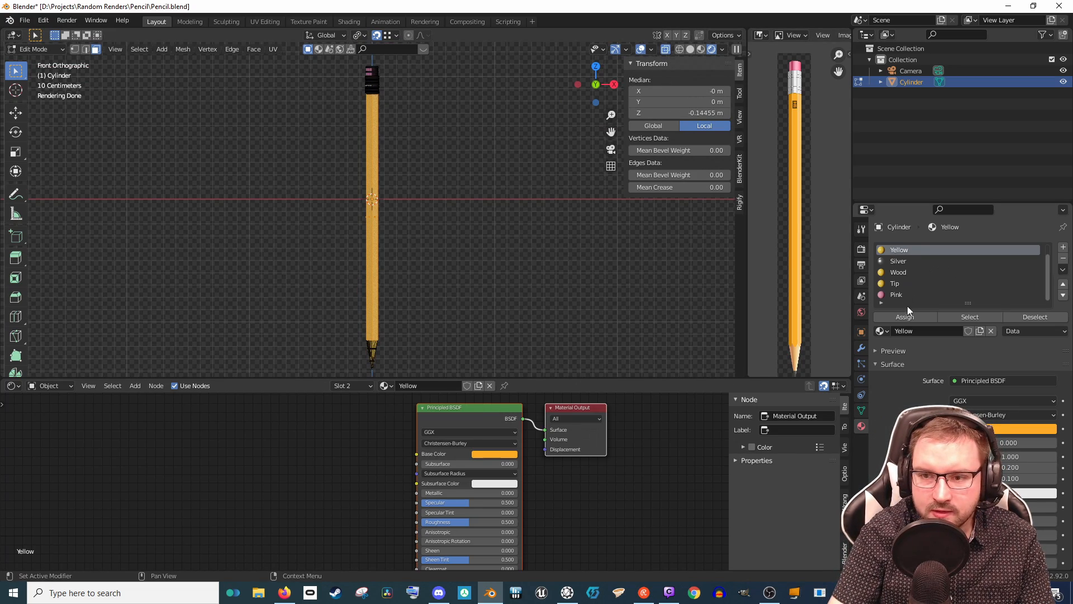
# Step: Assign the Wood material to the faces of the sharpened cone just below the hexagonal body
pyautogui.moveTo(455, 215)
pyautogui.mouseDown(button='middle')
pyautogui.moveTo(412, 232)
pyautogui.moveTo(285, 225)
pyautogui.mouseUp(button='middle')
pyautogui.moveTo(419, 126); pyautogui.dragTo(352, 110, button='middle')
pyautogui.scroll(3, 408, 91)
pyautogui.keyDown('shift'); pyautogui.moveTo(408, 91); pyautogui.dragTo(414, 215, button='middle'); pyautogui.keyUp('shift')
pyautogui.scroll(4, 450, 254)
pyautogui.scroll(-5, 435, 289)
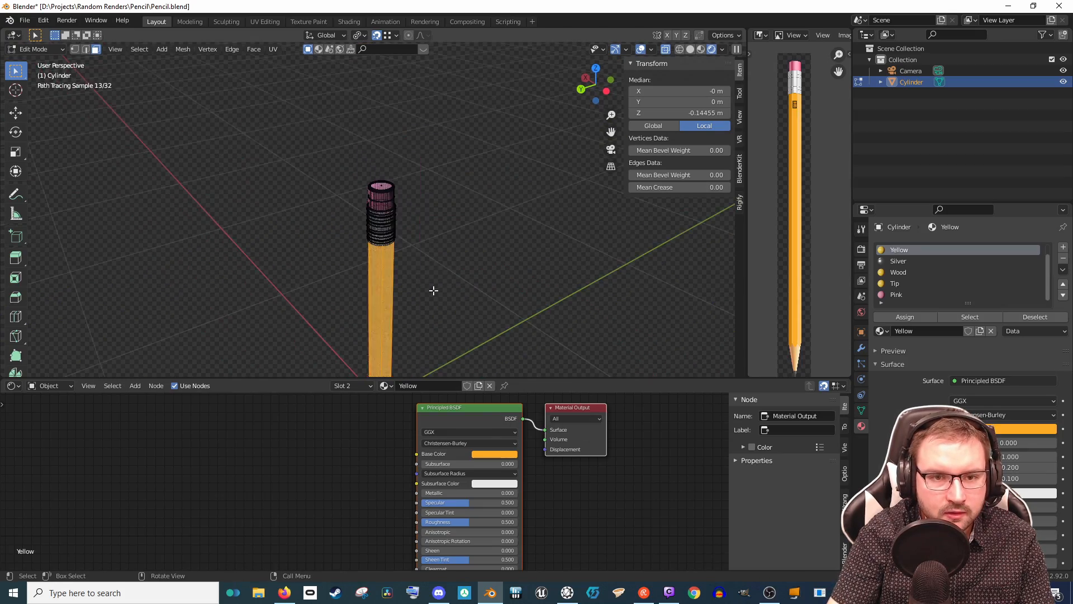
pyautogui.scroll(-3, 514, 310)
pyautogui.moveTo(433, 290)
pyautogui.mouseDown(button='middle')
pyautogui.moveTo(514, 310)
pyautogui.moveTo(520, 203)
pyautogui.moveTo(455, 203)
pyautogui.moveTo(480, 252)
pyautogui.mouseUp(button='middle')
pyautogui.scroll(-3, 514, 310)
pyautogui.scroll(6, 520, 203)
pyautogui.scroll(-3, 517, 235)
pyautogui.moveTo(480, 252)
pyautogui.mouseDown(button='middle')
pyautogui.moveTo(467, 127)
pyautogui.moveTo(387, 211)
pyautogui.moveTo(312, 147)
pyautogui.mouseUp(button='middle')
pyautogui.moveTo(298, 141); pyautogui.dragTo(421, 197)
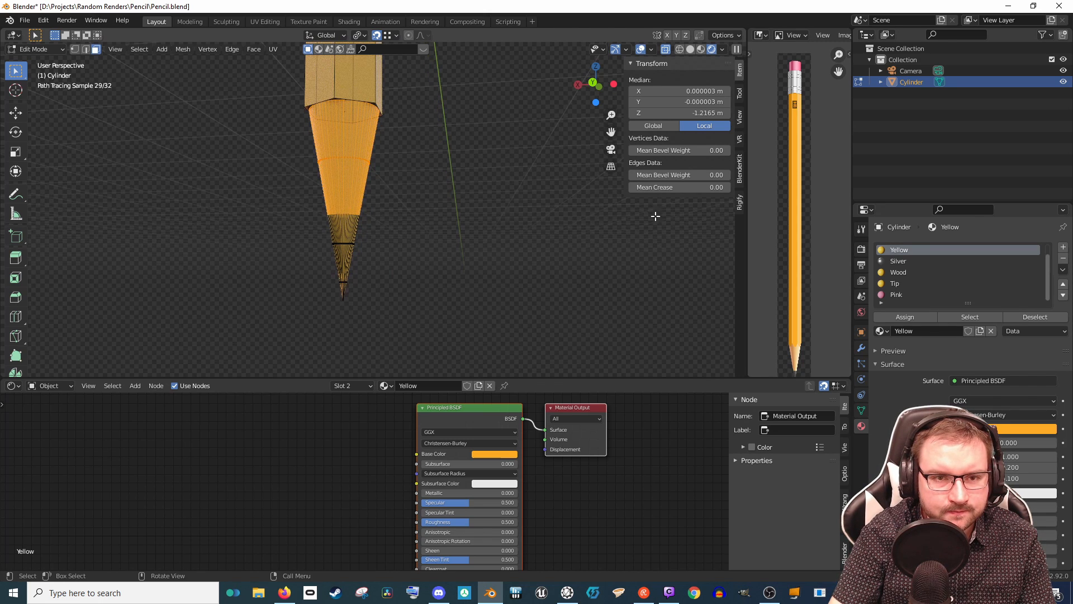
pyautogui.click(909, 274)
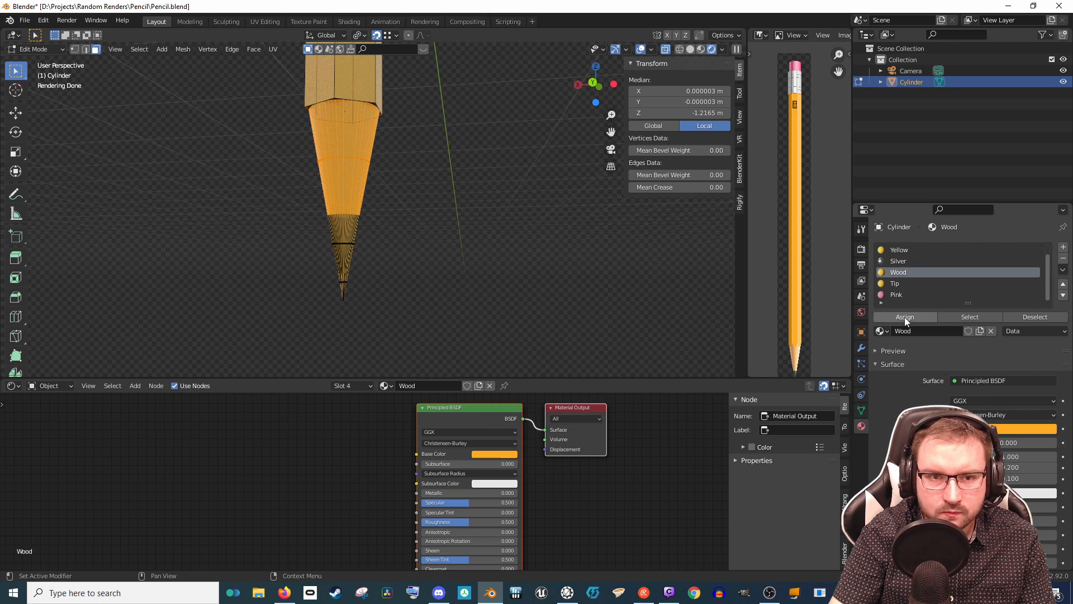
pyautogui.click(904, 317)
# Step: Set the Wood material's base color by sampling the exposed wood near the point of the reference pencil
pyautogui.scroll(3, 805, 336)
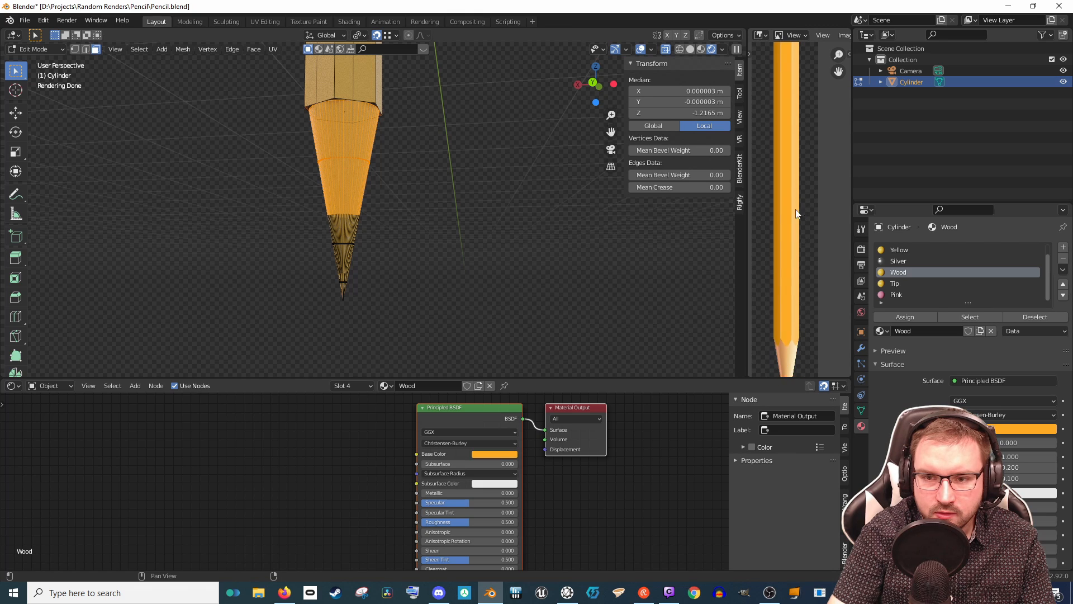
pyautogui.scroll(-3, 796, 213)
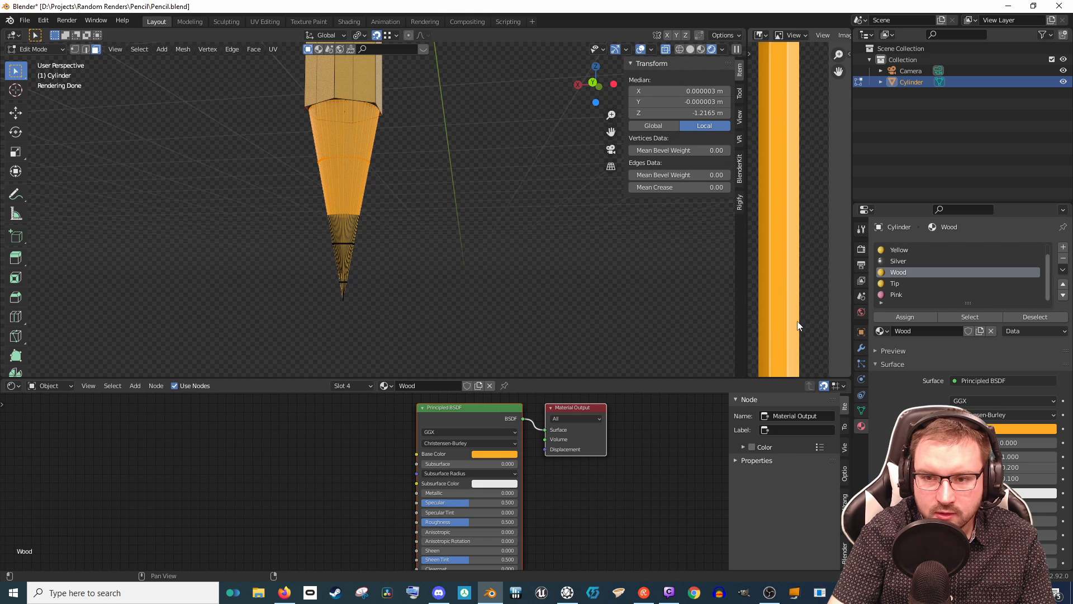
pyautogui.click(513, 456)
pyautogui.click(554, 417)
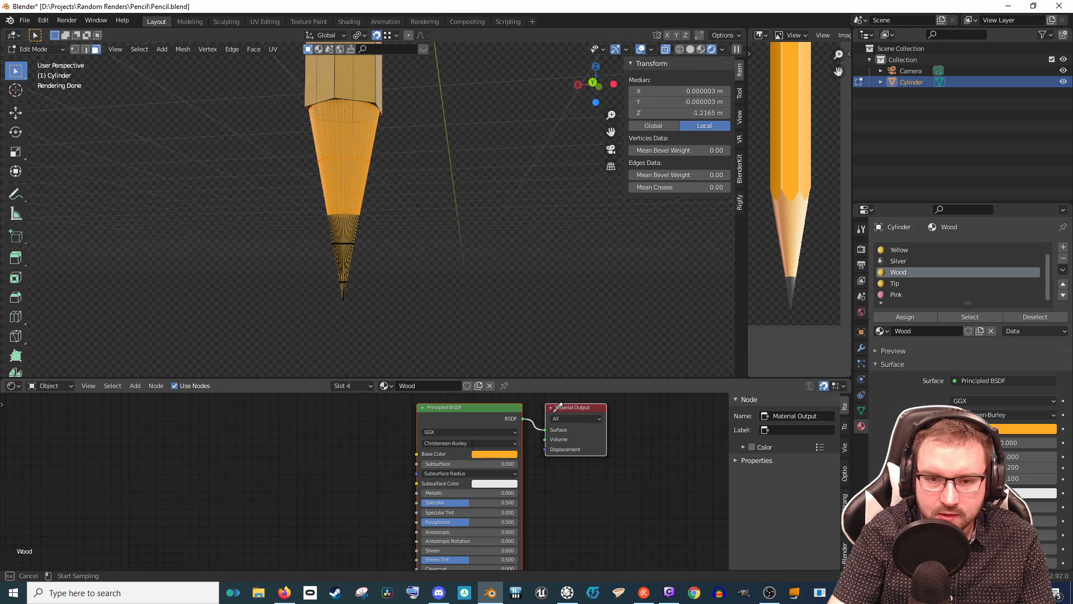
pyautogui.click(790, 208)
pyautogui.press('Tab')
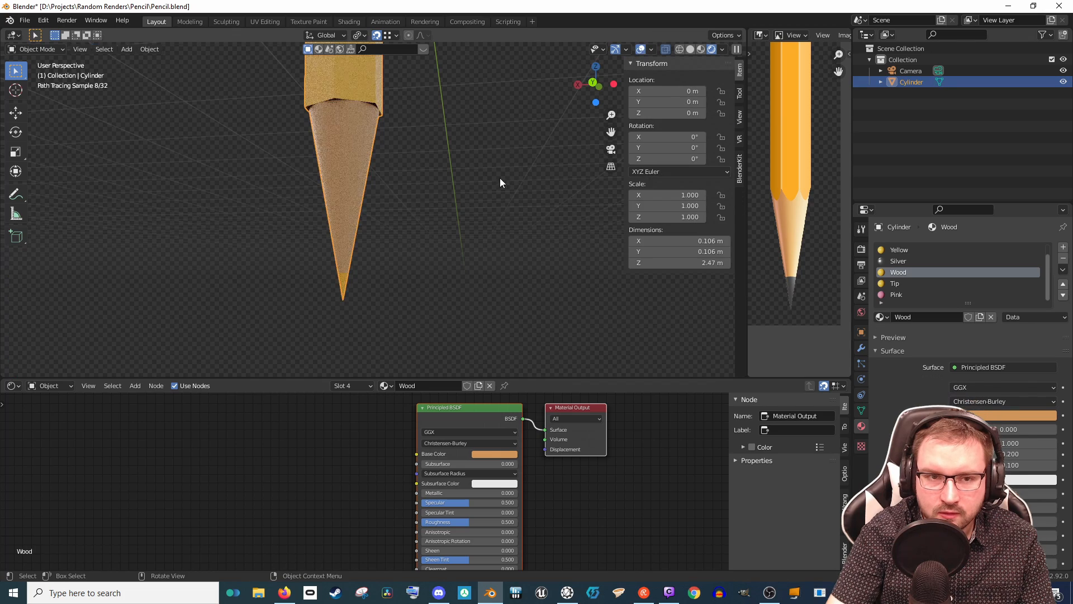
# Step: Assign the Tip material to the faces at the very point of the sharpened cone
pyautogui.moveTo(450, 222)
pyautogui.mouseDown(button='middle')
pyautogui.moveTo(485, 231)
pyautogui.moveTo(419, 217)
pyautogui.mouseUp(button='middle')
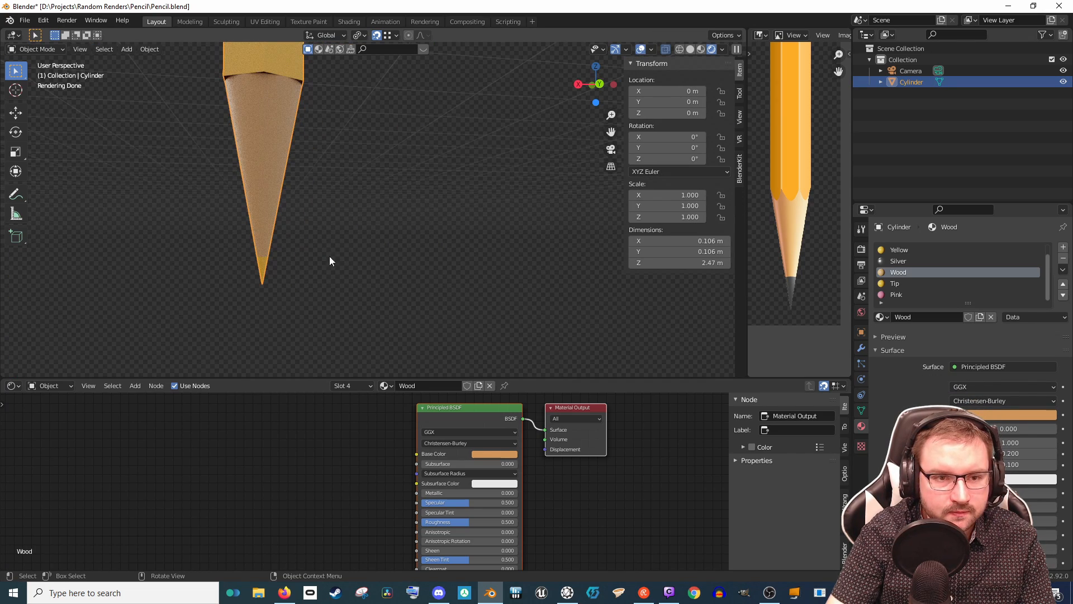
pyautogui.press('Tab')
pyautogui.scroll(3, 278, 273)
pyautogui.keyDown('shift'); pyautogui.moveTo(278, 273); pyautogui.dragTo(455, 258, button='middle'); pyautogui.keyUp('shift')
pyautogui.scroll(1, 309, 307)
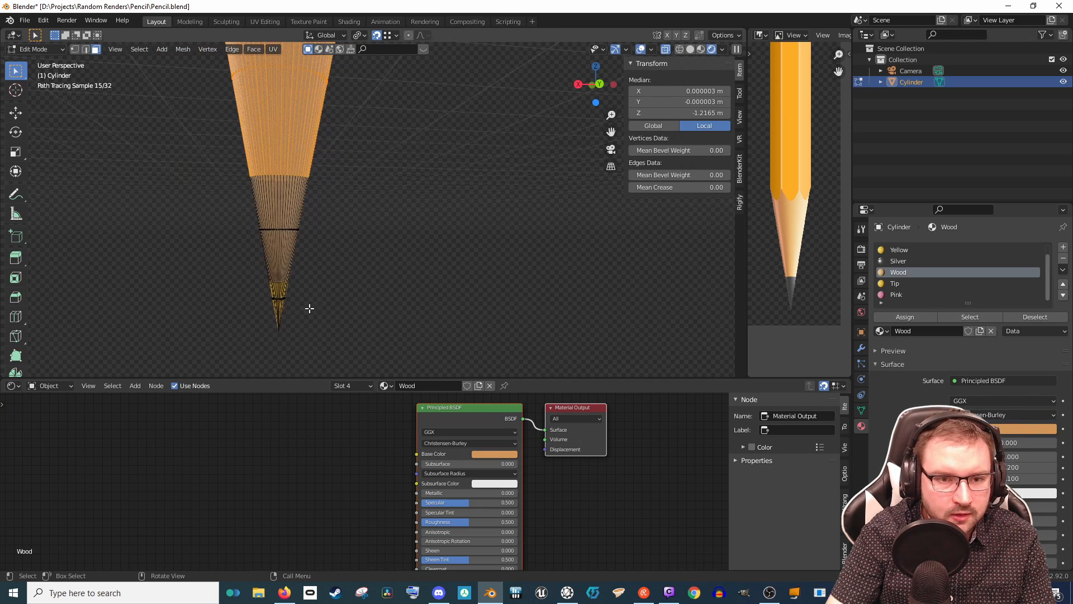
pyautogui.moveTo(257, 298); pyautogui.dragTo(342, 336)
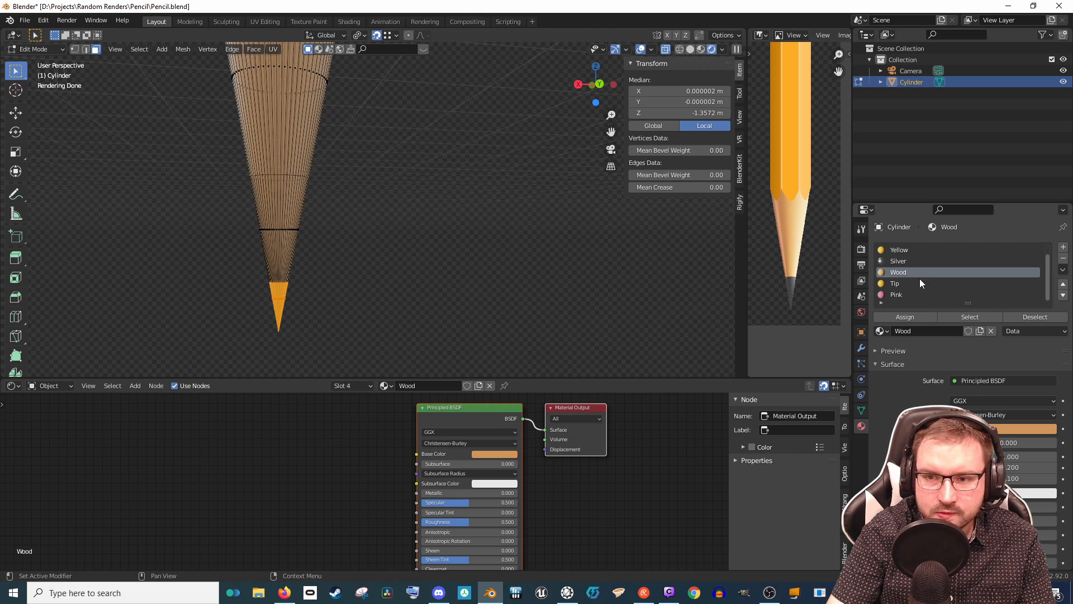
pyautogui.click(916, 283)
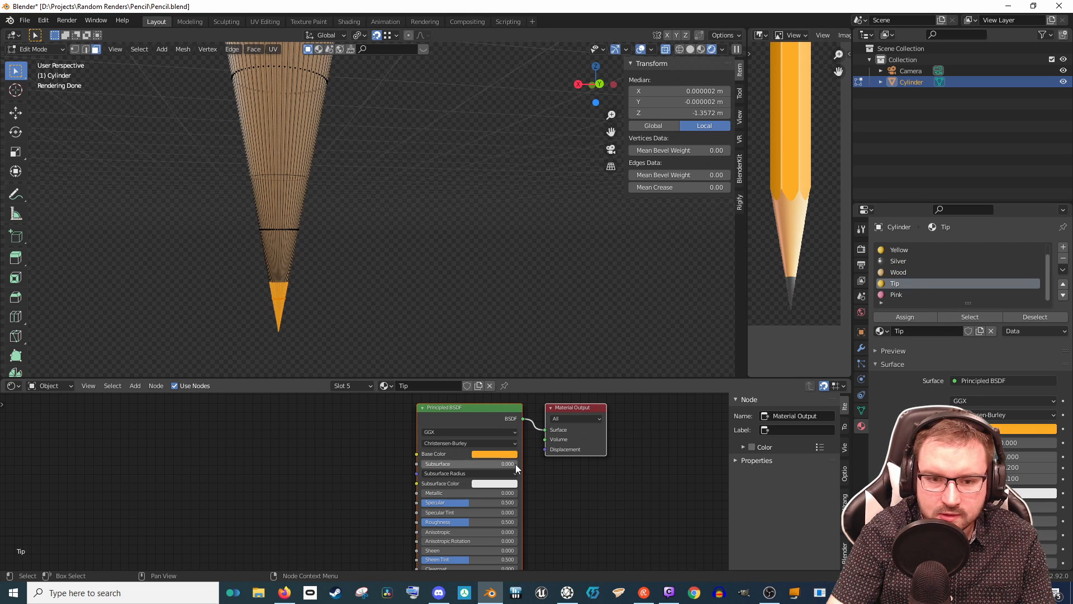
# Step: Set the Tip material's base color by sampling the dark lead of the reference pencil
pyautogui.click(505, 454)
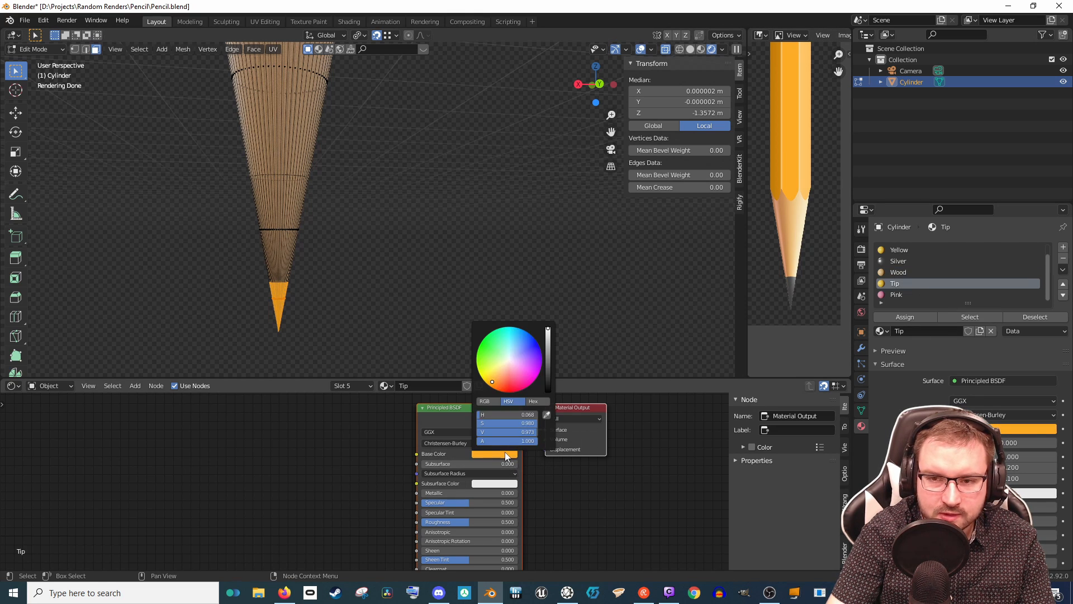
pyautogui.click(546, 413)
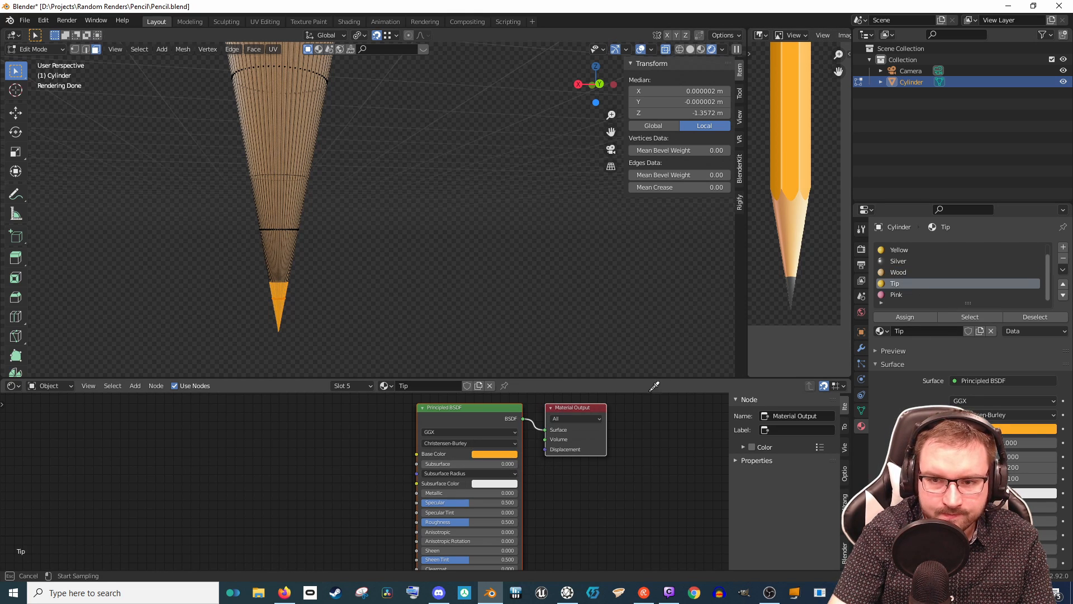
pyautogui.click(793, 277)
pyautogui.press('Tab')
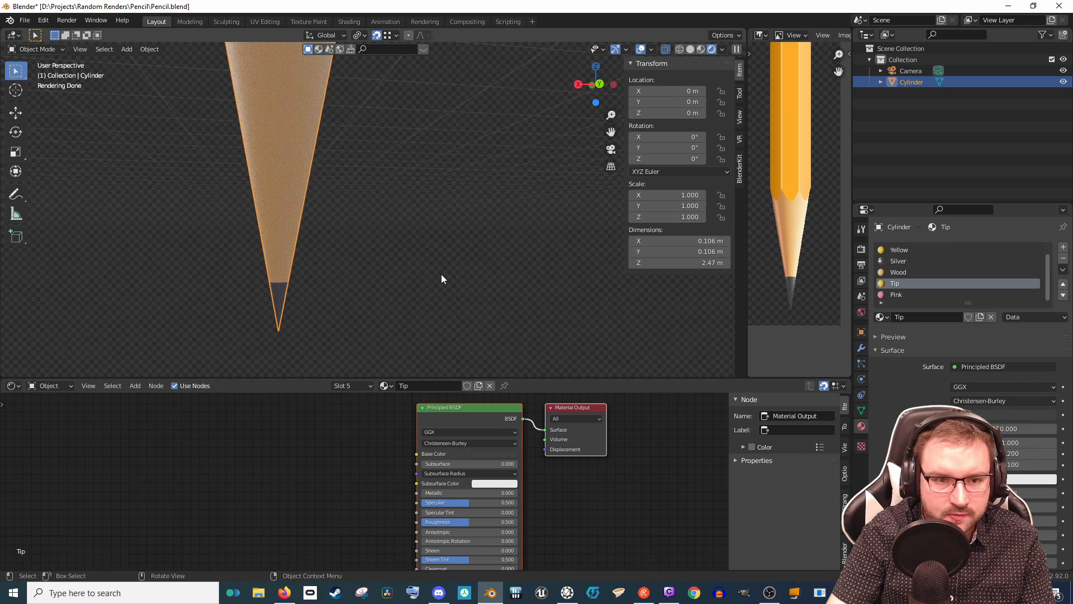
# Step: Edge-slide the loop bordering the pencil's lead tip up the cone by a factor of about 0.443 to lengthen the tip
pyautogui.moveTo(441, 274); pyautogui.dragTo(444, 269, button='middle')
pyautogui.scroll(-3, 444, 270)
pyautogui.keyDown('shift'); pyautogui.moveTo(473, 212); pyautogui.dragTo(478, 253, button='middle'); pyautogui.keyUp('shift')
pyautogui.press('KP_0')
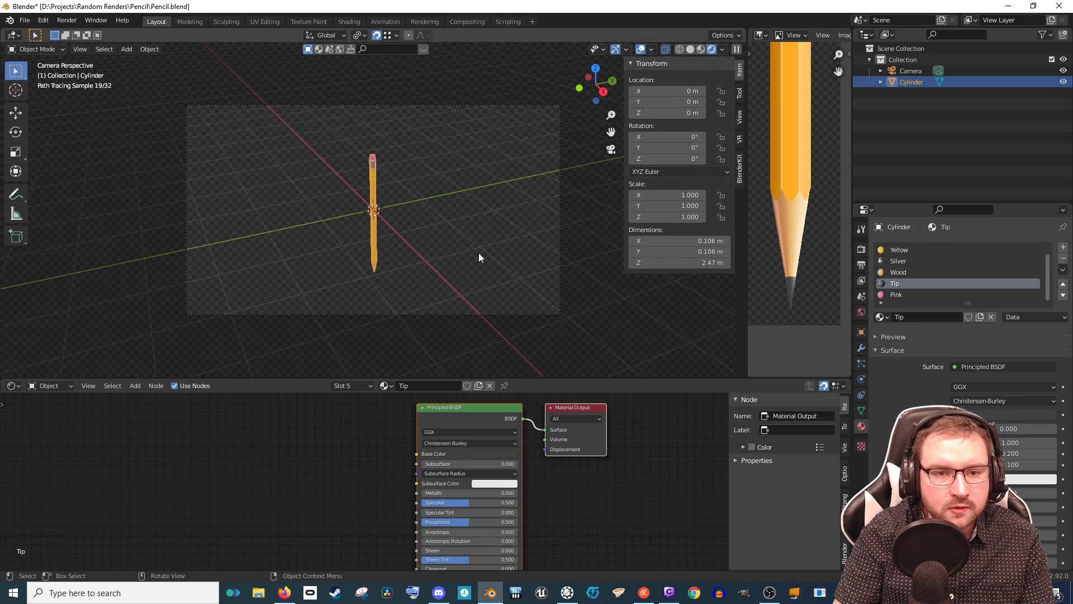
pyautogui.press('KP_1')
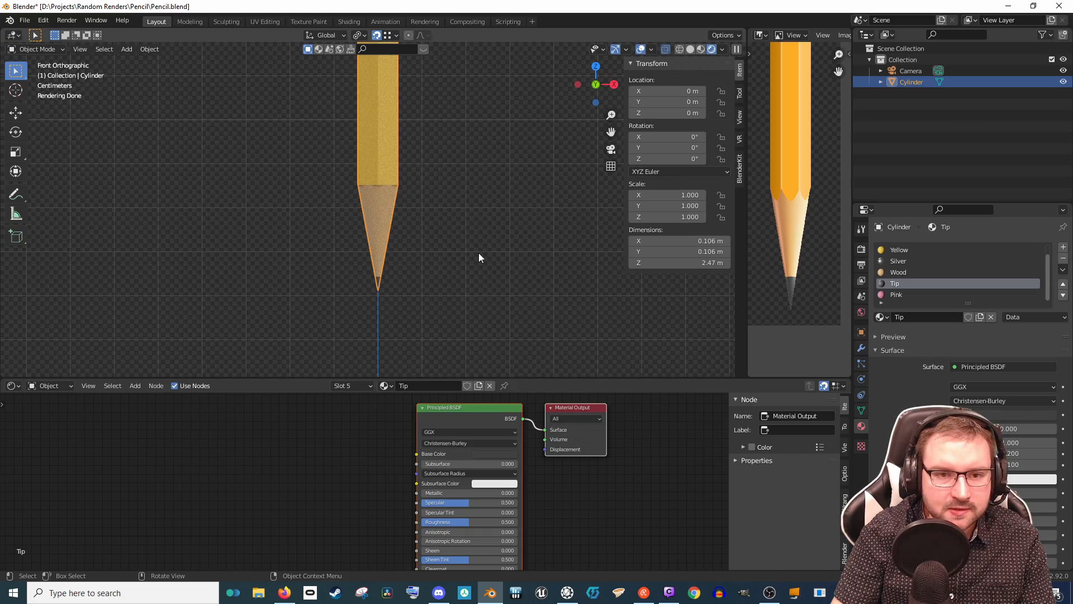
pyautogui.scroll(5, 435, 307)
pyautogui.press('Tab')
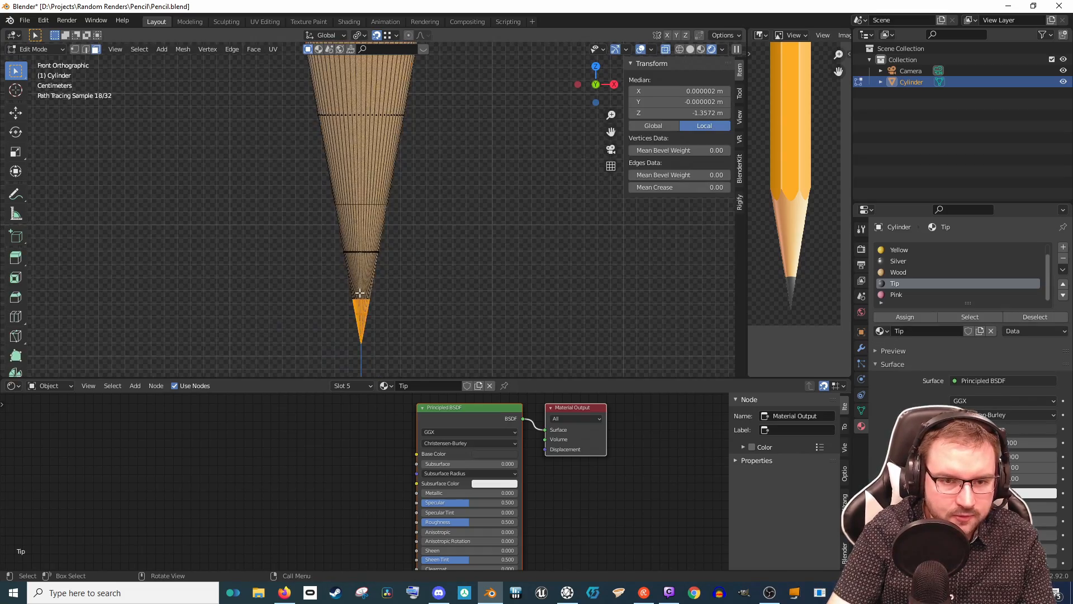
pyautogui.moveTo(331, 283); pyautogui.dragTo(392, 308)
pyautogui.scroll(3, 391, 307)
pyautogui.press('1')
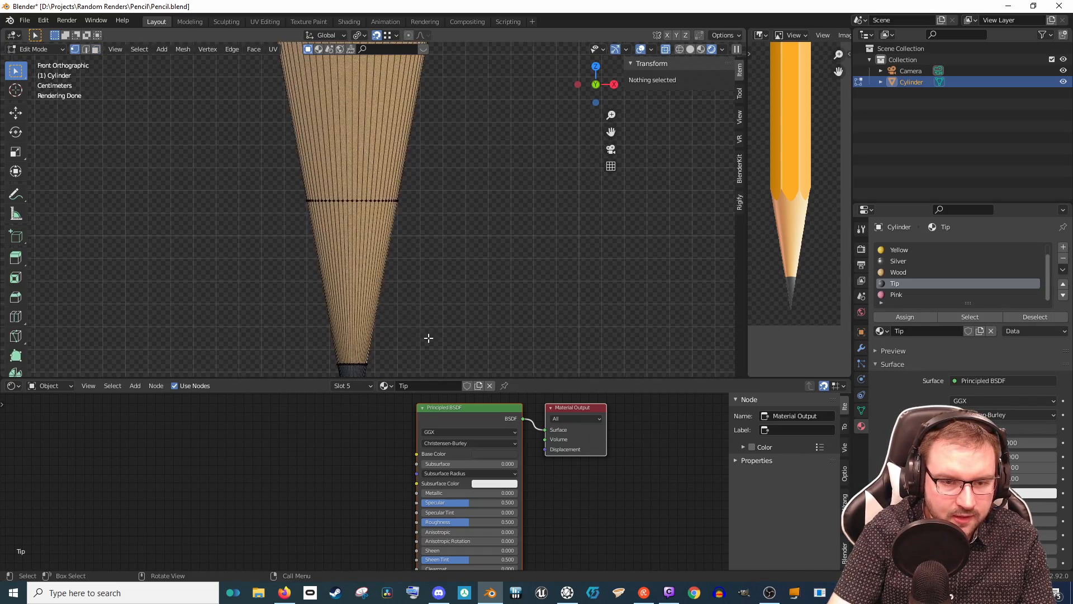
pyautogui.keyDown('shift'); pyautogui.moveTo(429, 339); pyautogui.dragTo(443, 284, button='middle'); pyautogui.keyUp('shift')
pyautogui.moveTo(341, 298); pyautogui.dragTo(423, 321)
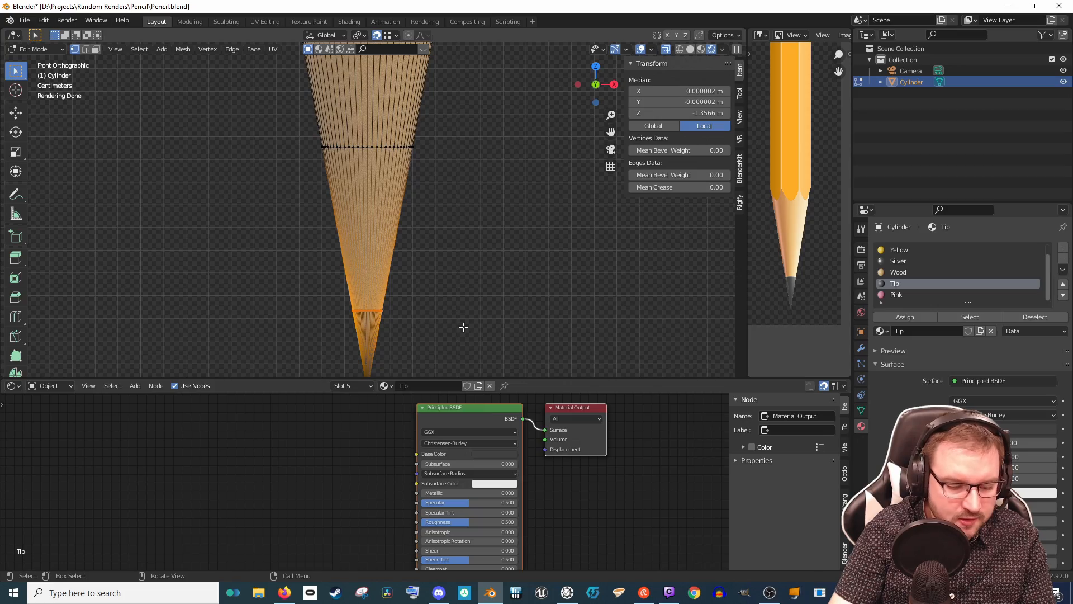
pyautogui.press('g')
pyautogui.press('g')
pyautogui.click(463, 273)
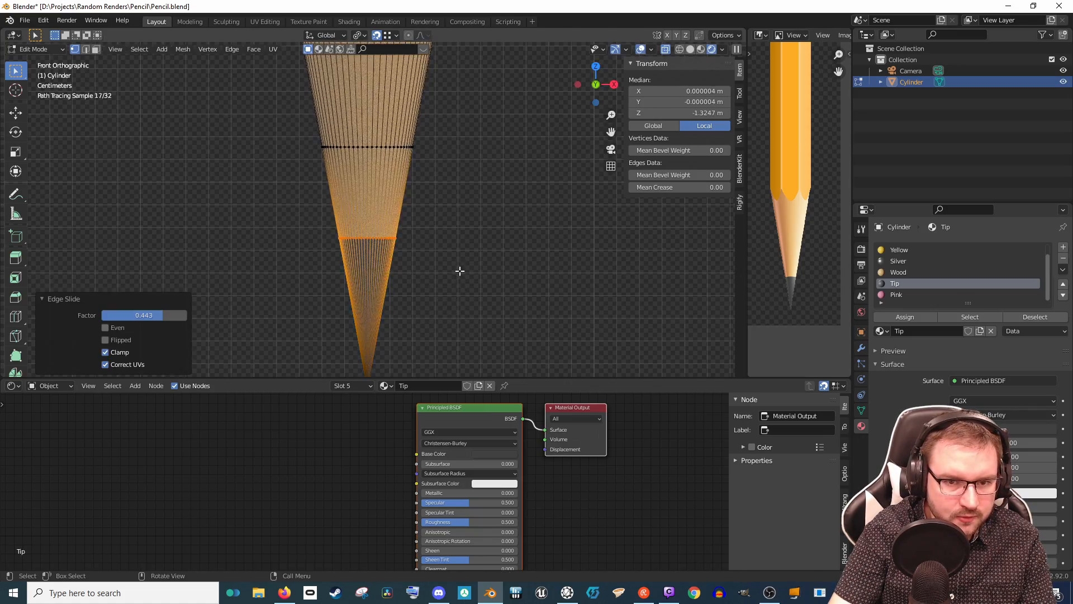
pyautogui.scroll(-4, 465, 268)
pyautogui.press('Tab')
pyautogui.scroll(-3, 470, 261)
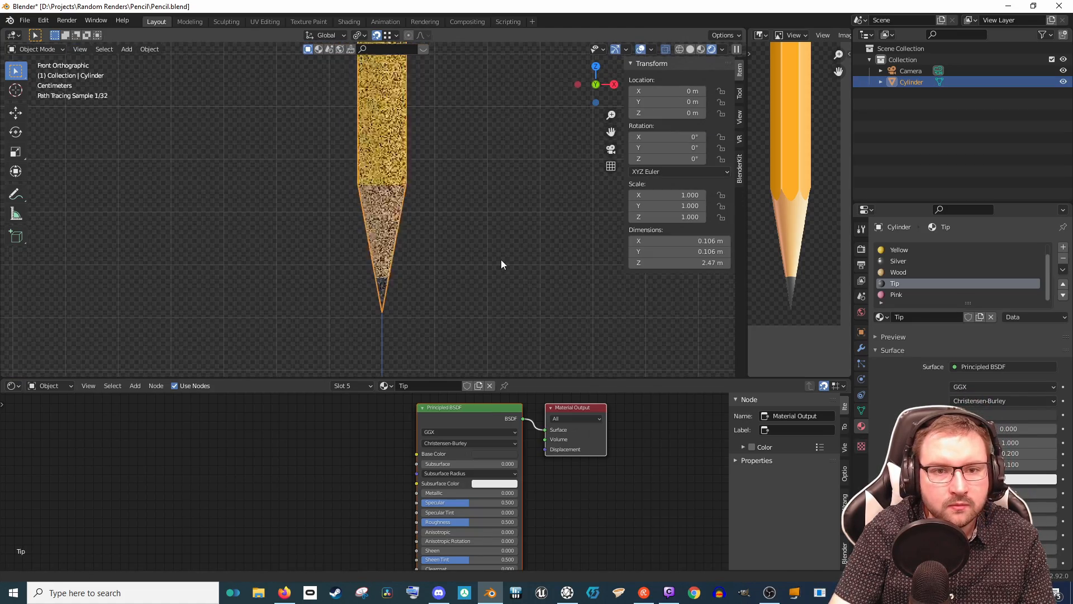
# Step: View the pencil through the camera and set the render resolution's X value to 300 px
pyautogui.scroll(-3, 502, 259)
pyautogui.moveTo(504, 259)
pyautogui.mouseDown(button='middle')
pyautogui.moveTo(470, 175)
pyautogui.moveTo(470, 218)
pyautogui.moveTo(483, 230)
pyautogui.moveTo(464, 225)
pyautogui.mouseUp(button='middle')
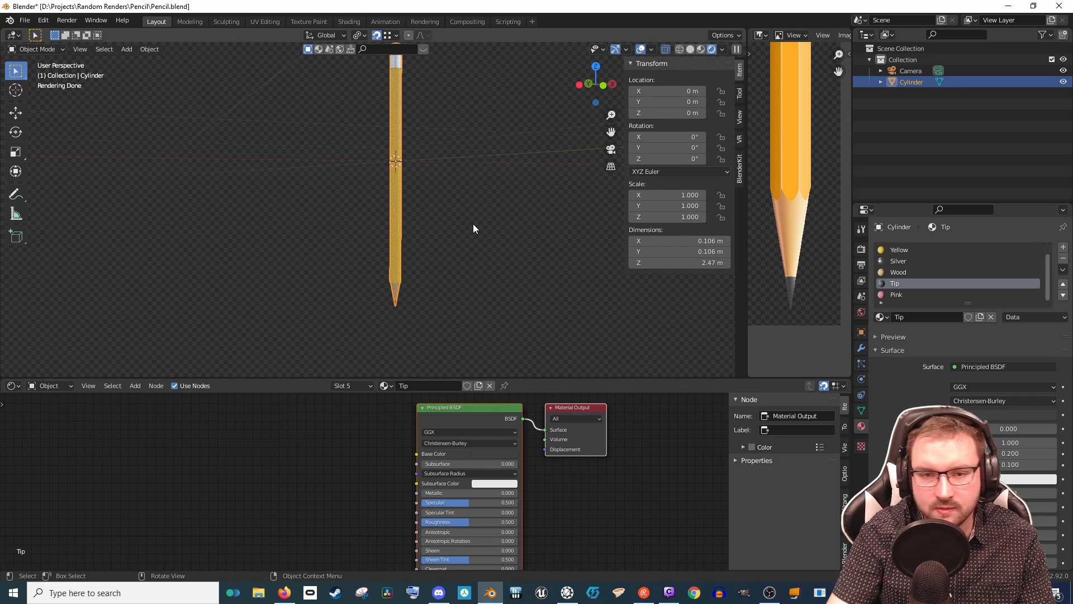
pyautogui.press('KP_0')
pyautogui.press('Home')
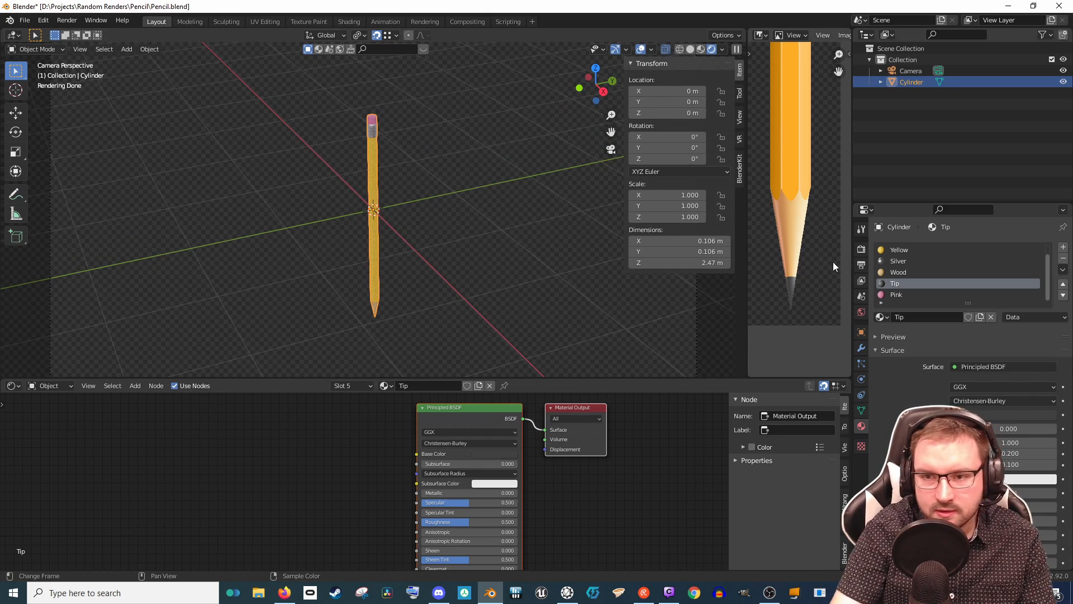
pyautogui.click(863, 266)
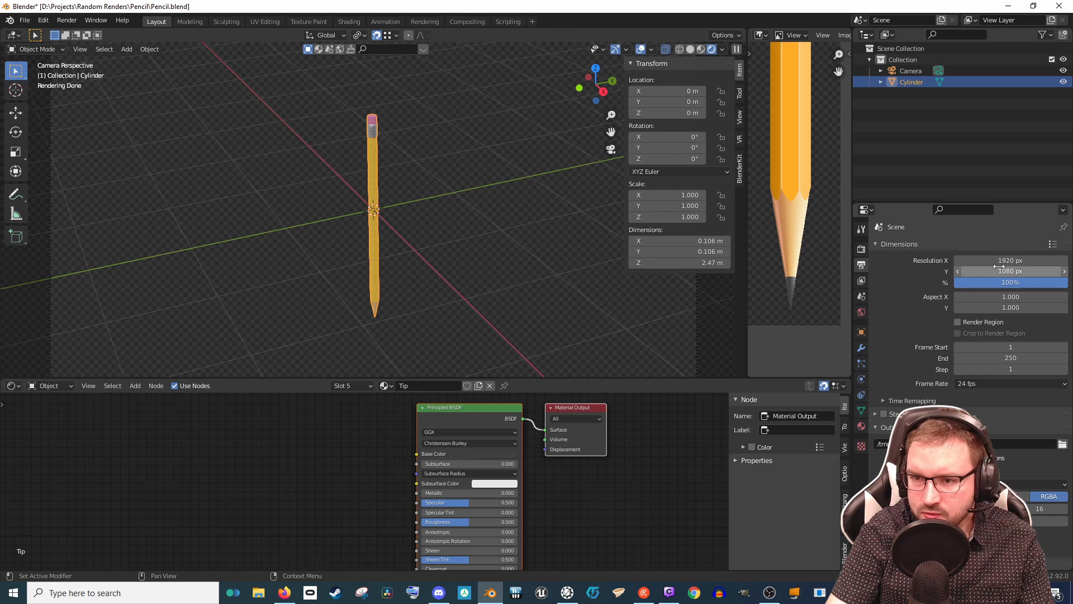
pyautogui.press('Home')
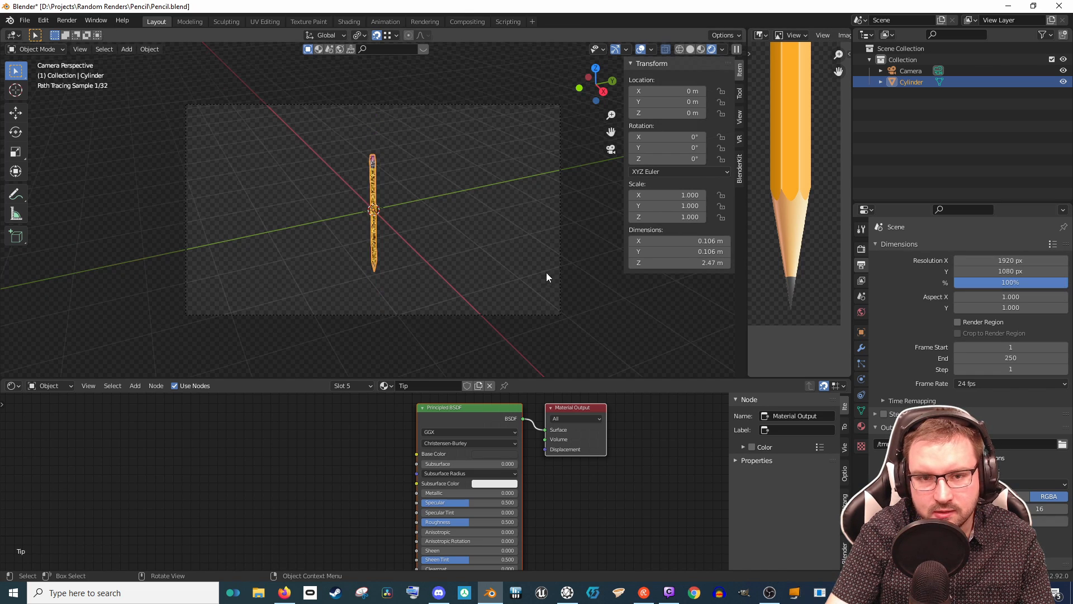
pyautogui.doubleClick(1003, 261)
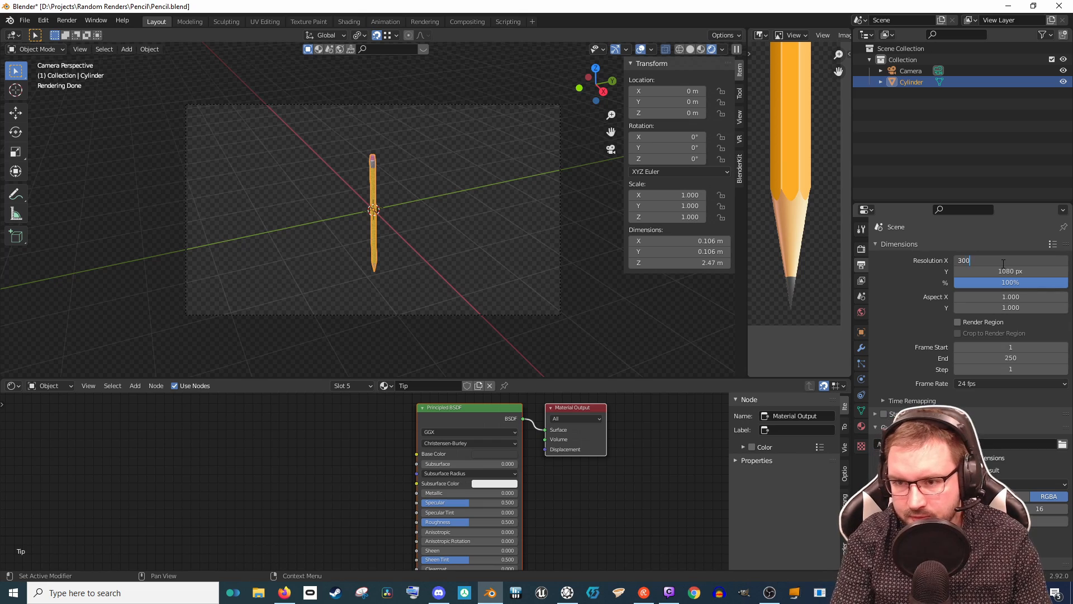
pyautogui.write('300')
pyautogui.press('Return')
pyautogui.press('Home')
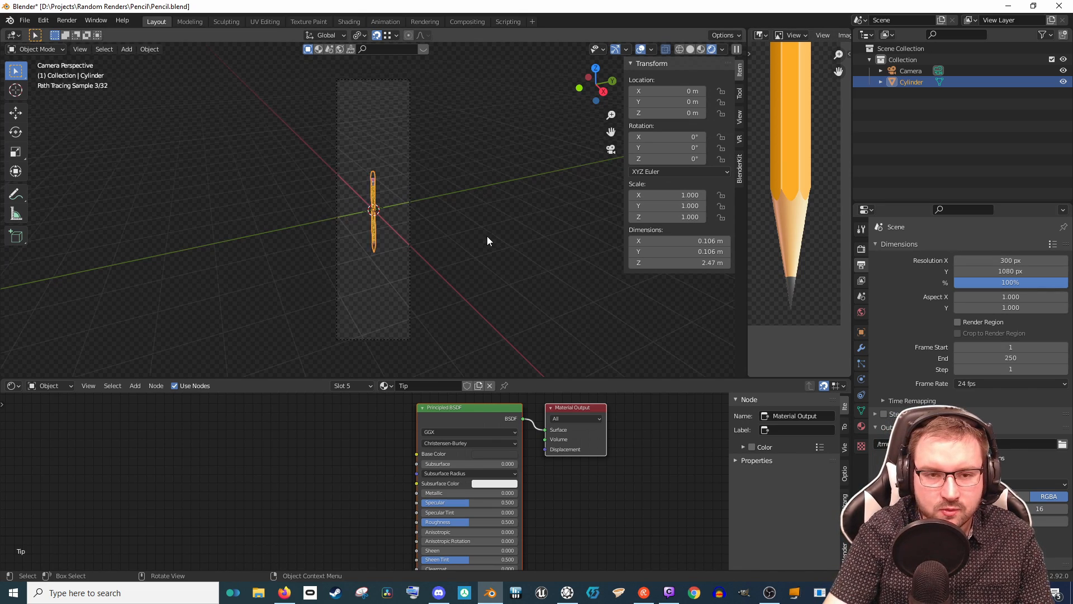
# Step: Enlarge the 3D view and move the view-locked camera closer until the pencil nearly fills the frame, leaving the camera unlocked
pyautogui.scroll(3, 491, 212)
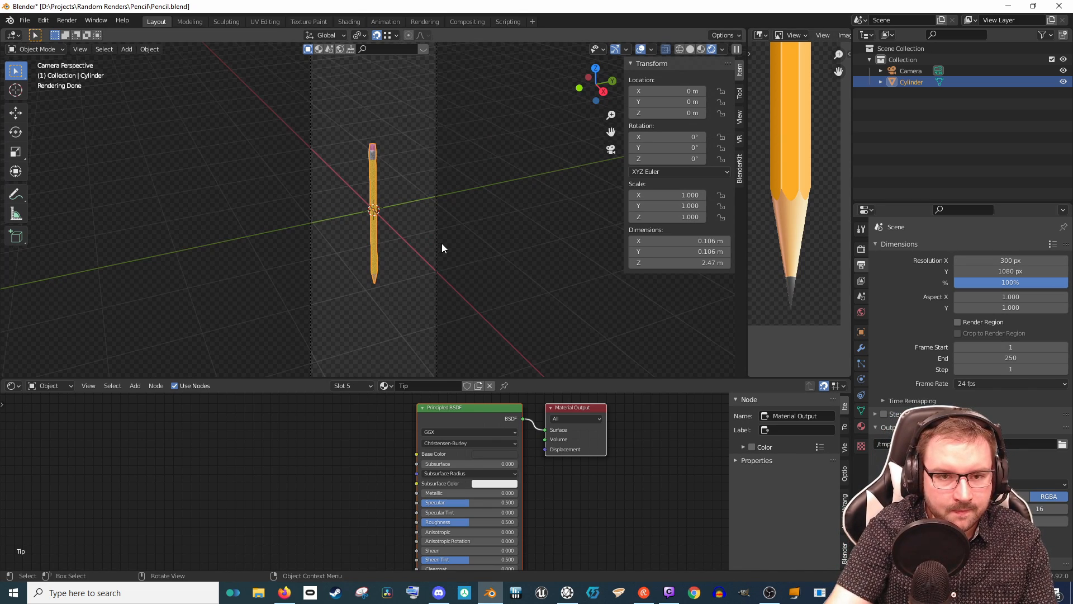
pyautogui.click(740, 95)
pyautogui.click(739, 126)
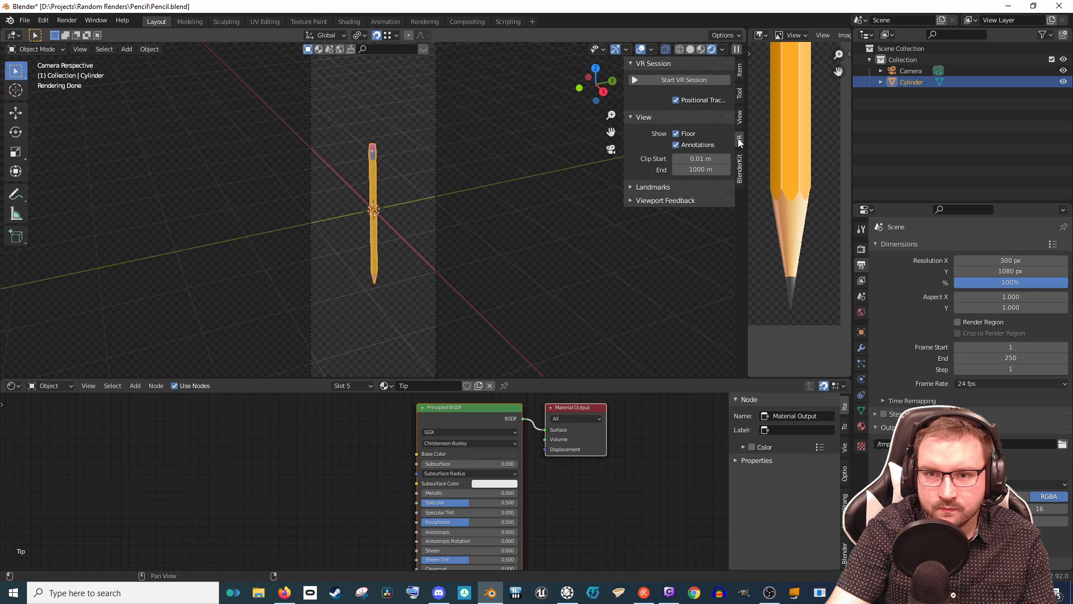
pyautogui.click(676, 203)
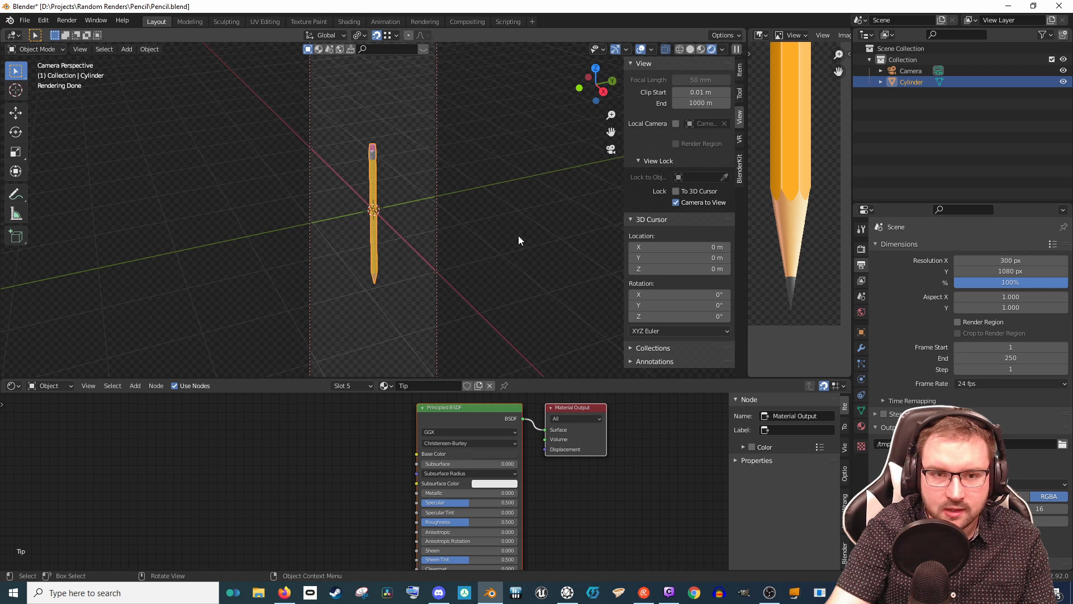
pyautogui.click(684, 201)
pyautogui.scroll(-1, 541, 227)
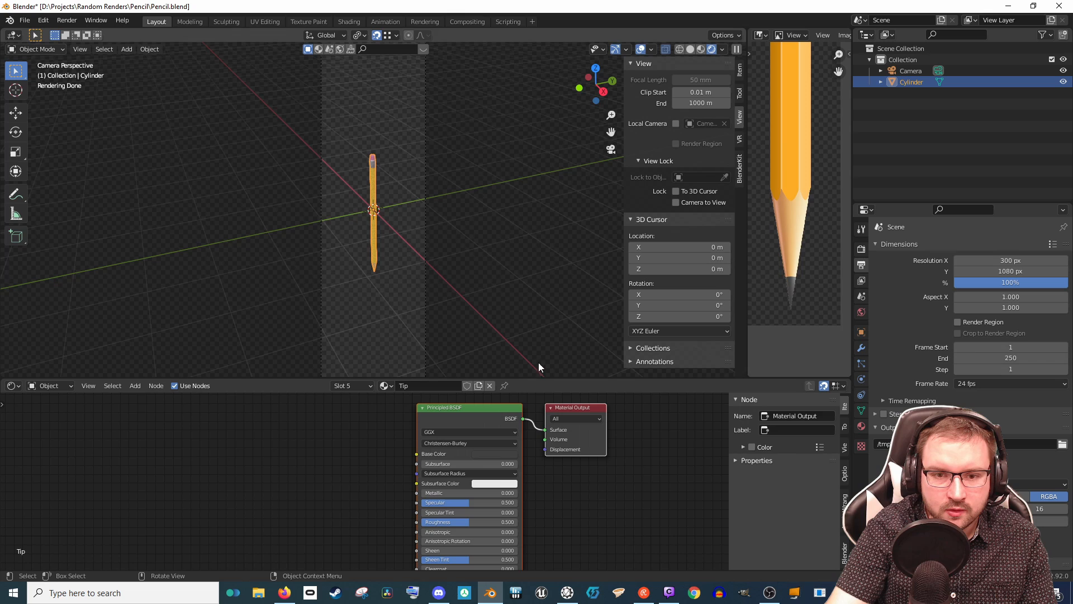
pyautogui.moveTo(539, 379); pyautogui.dragTo(564, 491)
pyautogui.click(705, 202)
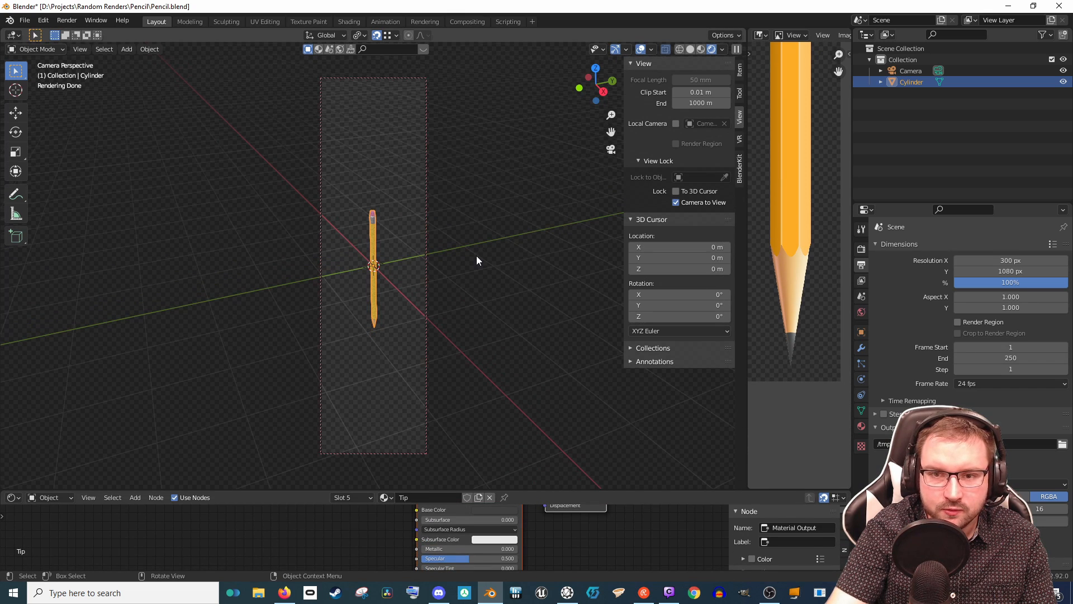
pyautogui.scroll(5, 478, 260)
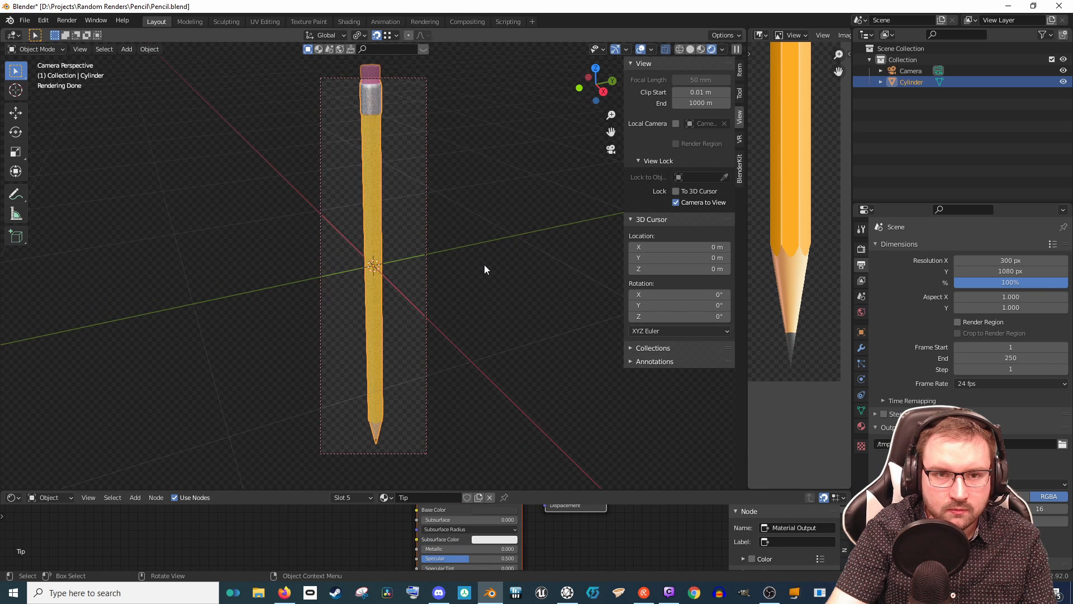
pyautogui.click(706, 202)
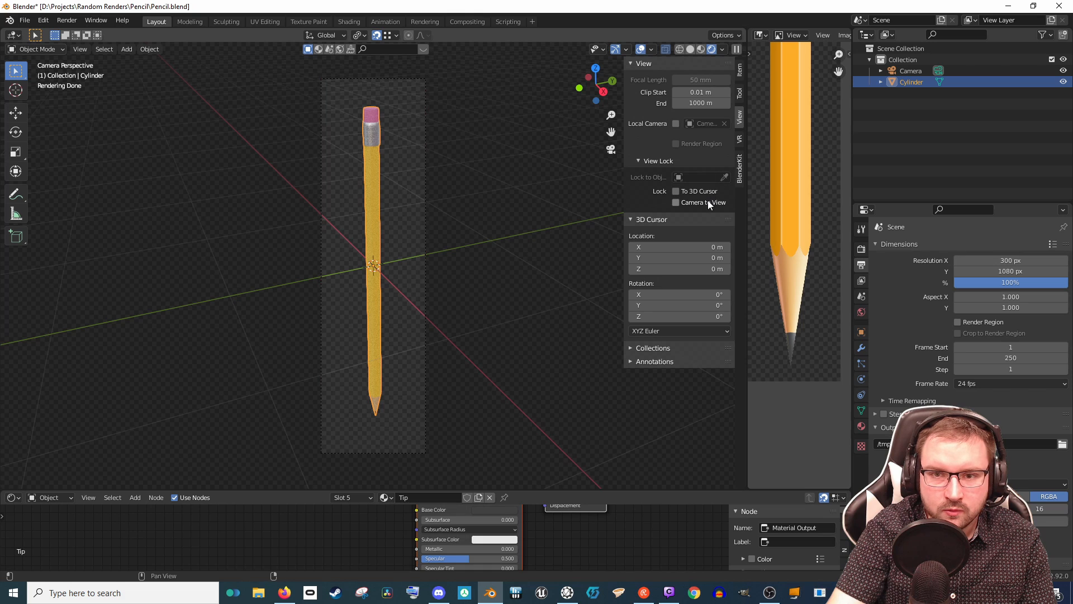
# Step: Save the file, render the pencil image from the camera and close the render window
pyautogui.hotkey('ctrl', 's')
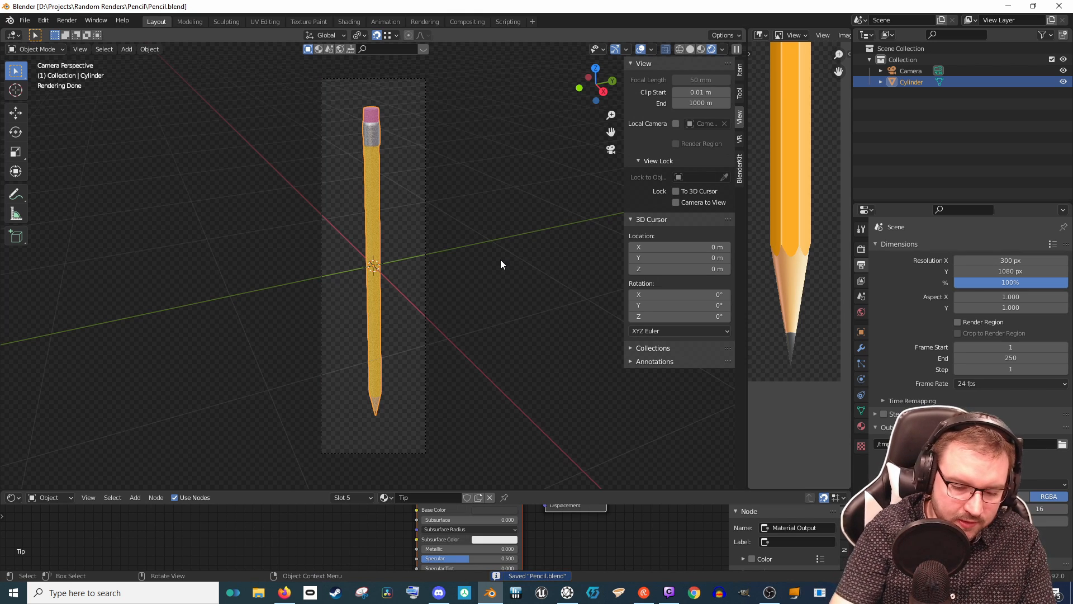
pyautogui.press('F12')
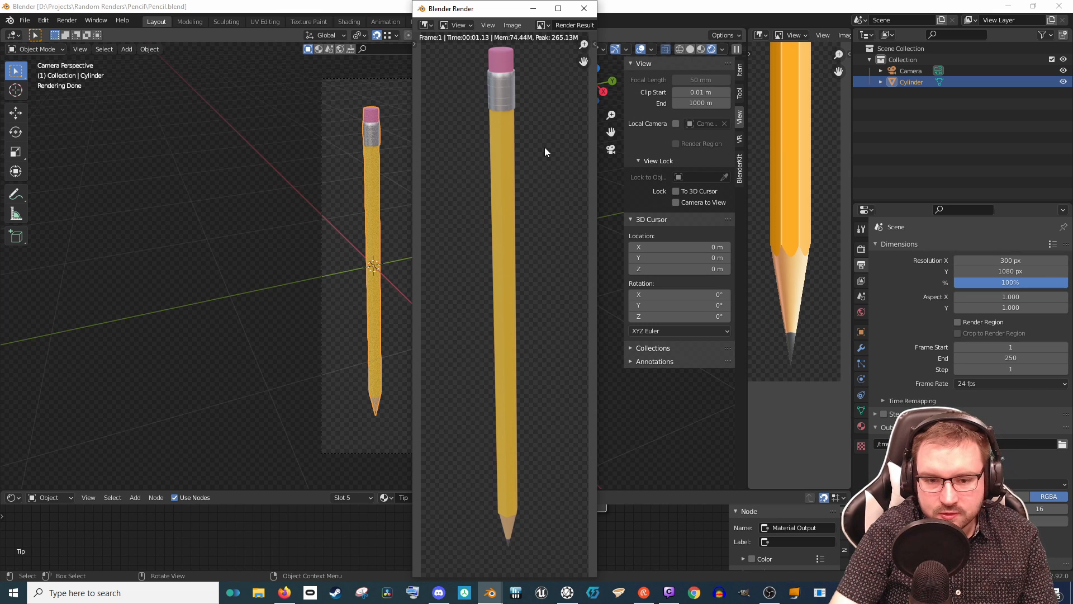
pyautogui.click(584, 9)
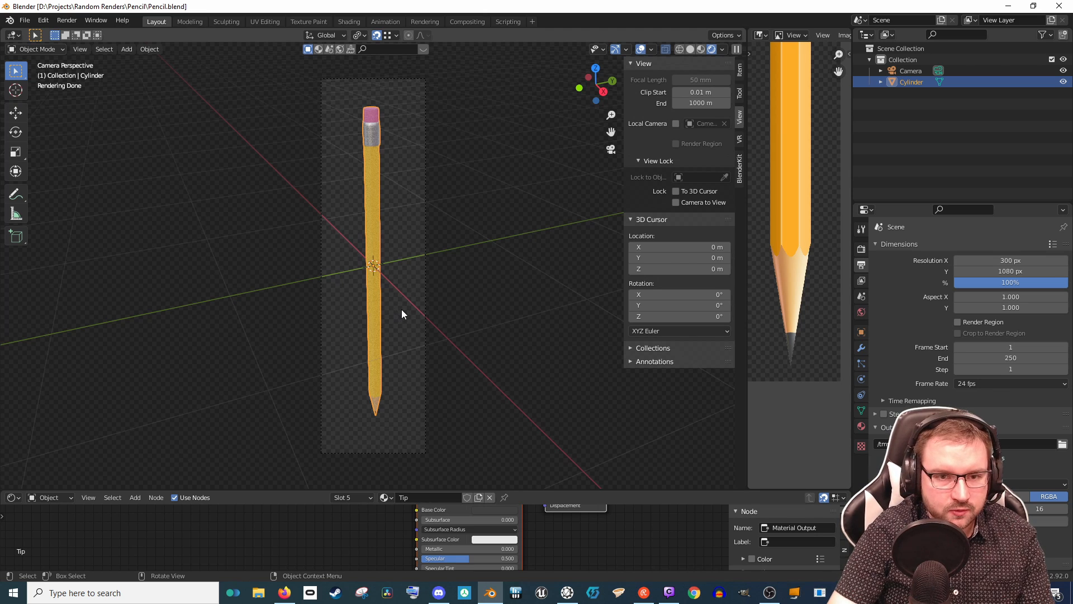
# Step: Enlarge the node editor and set the Yellow material's roughness to 0.009
pyautogui.moveTo(595, 491); pyautogui.dragTo(593, 250)
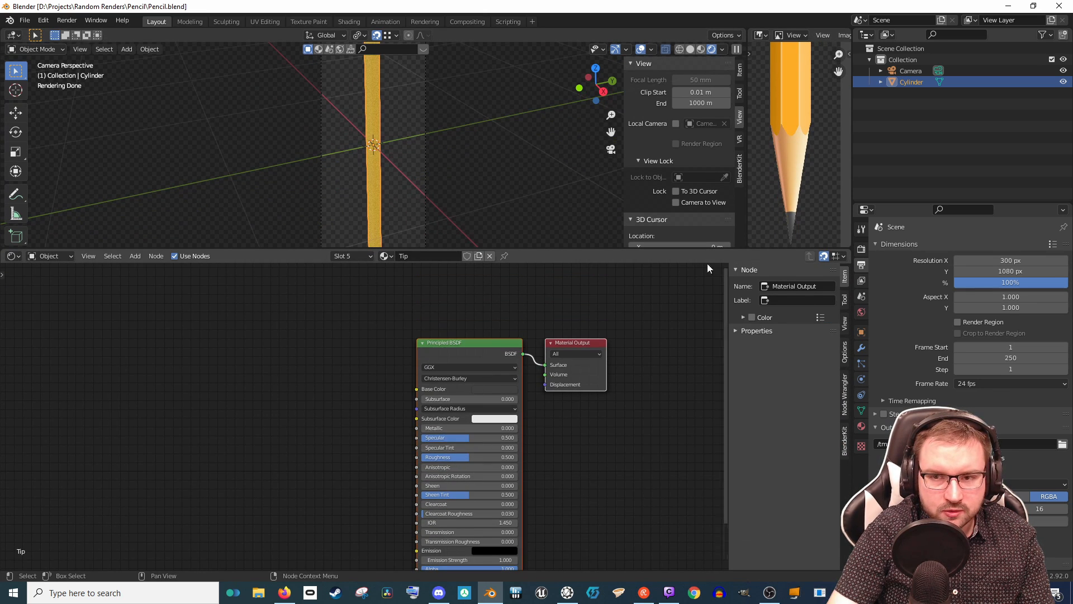
pyautogui.click(861, 426)
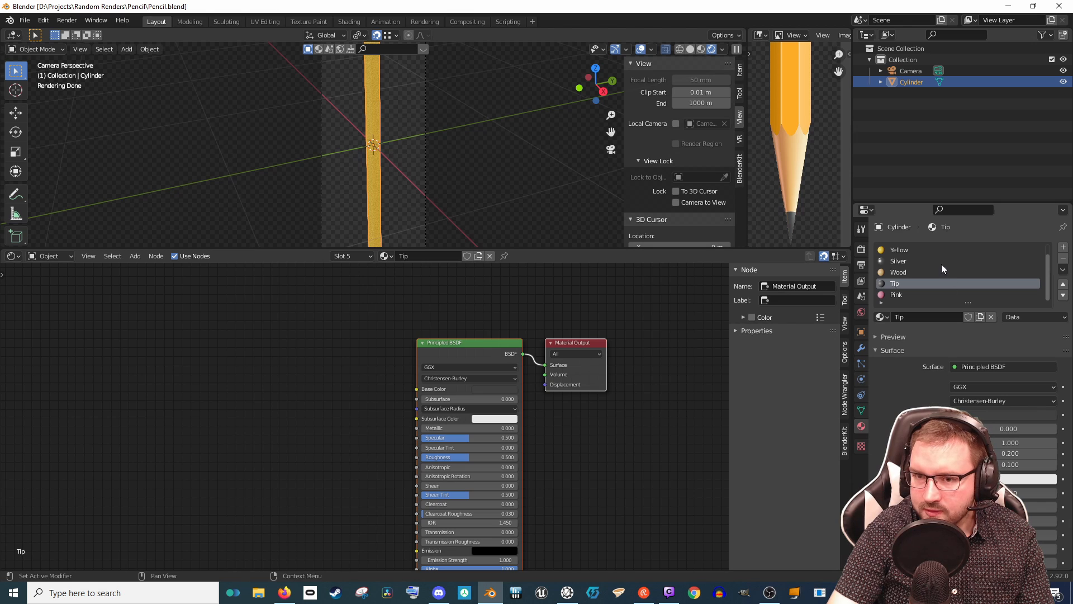
pyautogui.click(919, 249)
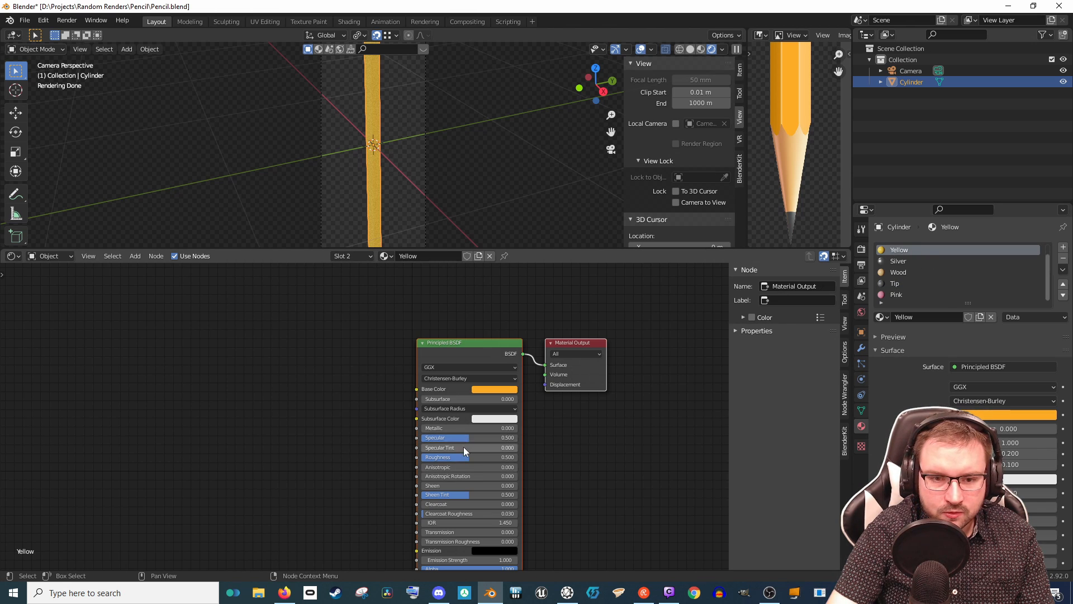
pyautogui.moveTo(439, 457); pyautogui.dragTo(417, 457)
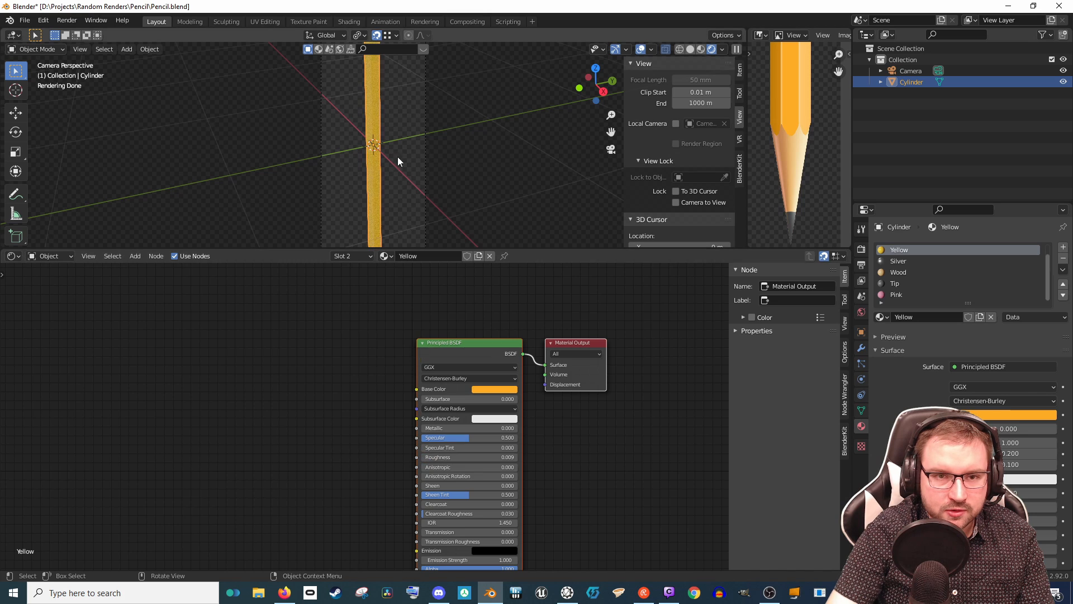
pyautogui.scroll(5, 388, 153)
pyautogui.scroll(3, 386, 156)
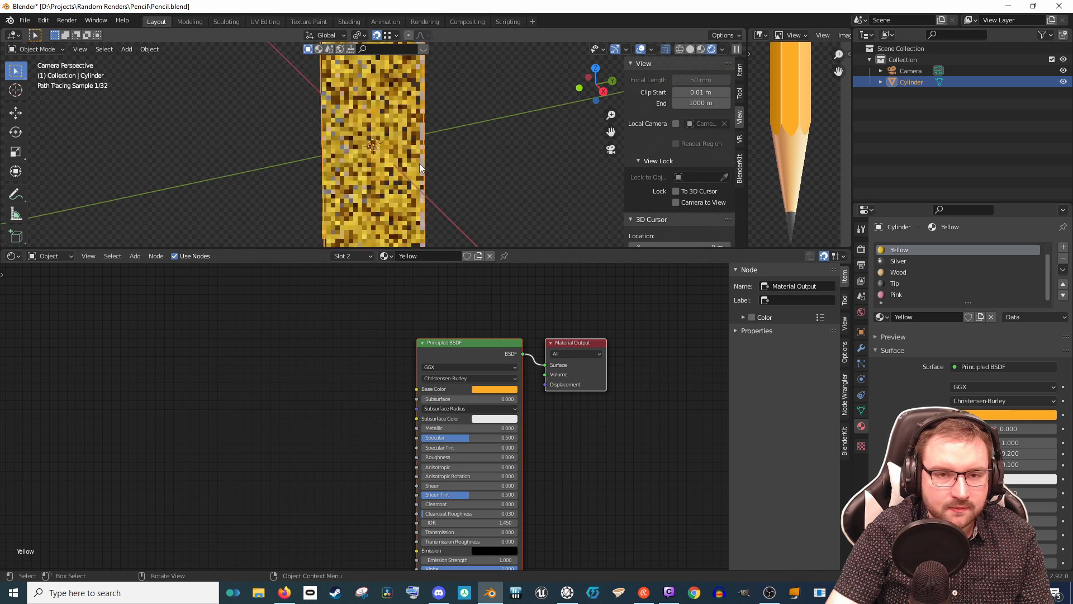
# Step: Examine the pencil through the camera and compare the edge between yellow paint and sharpened wood closely with the reference image
pyautogui.scroll(-8, 419, 163)
pyautogui.scroll(-1, 404, 180)
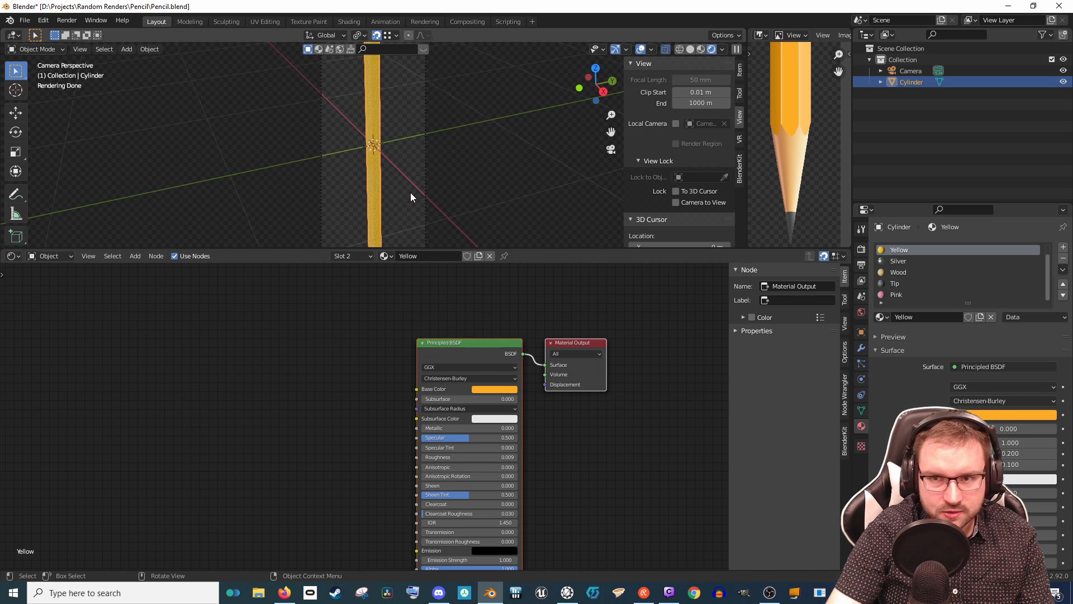
pyautogui.scroll(-2, 394, 195)
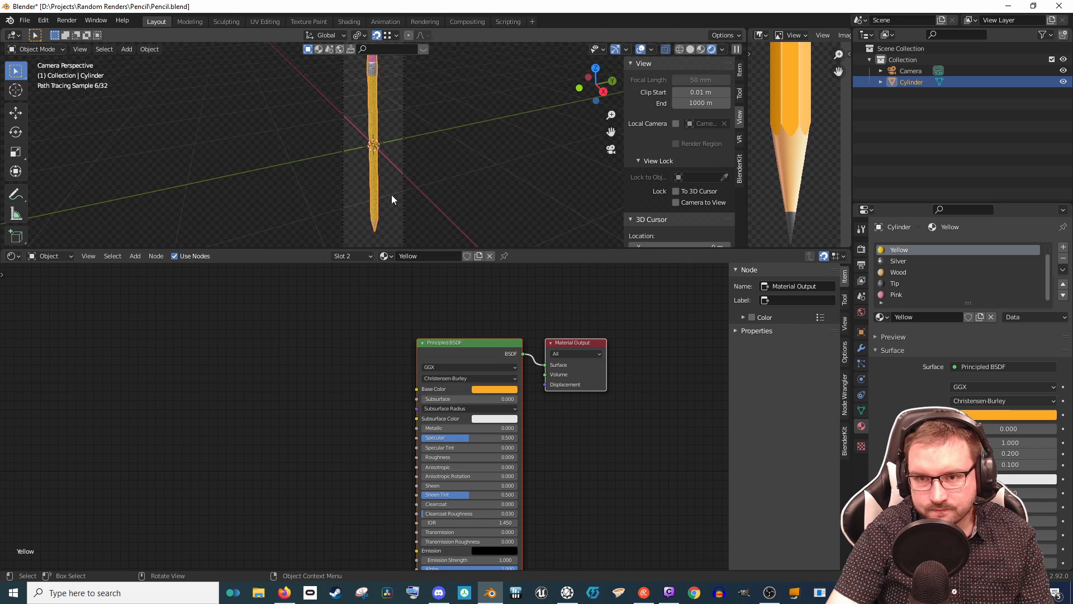
pyautogui.scroll(2, 387, 201)
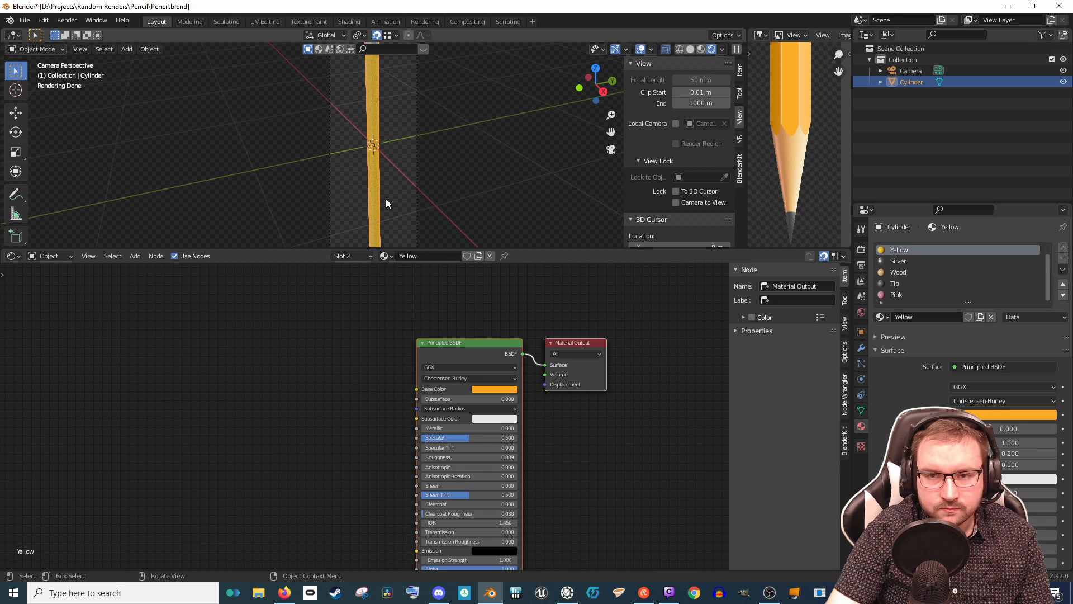
pyautogui.moveTo(386, 203); pyautogui.dragTo(413, 191, button='middle')
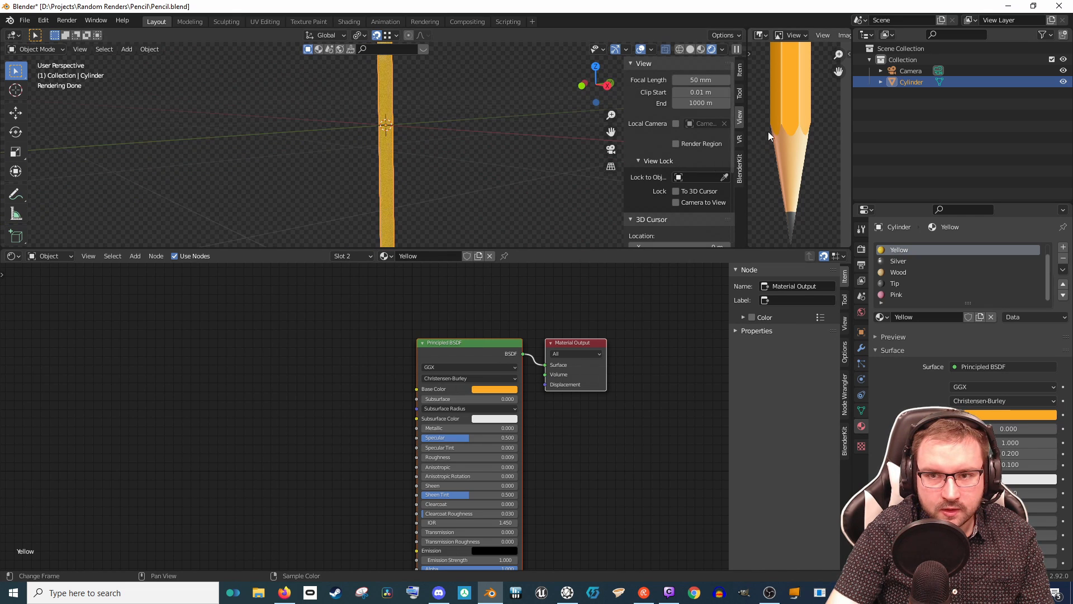
pyautogui.scroll(2, 783, 133)
pyautogui.scroll(2, 784, 133)
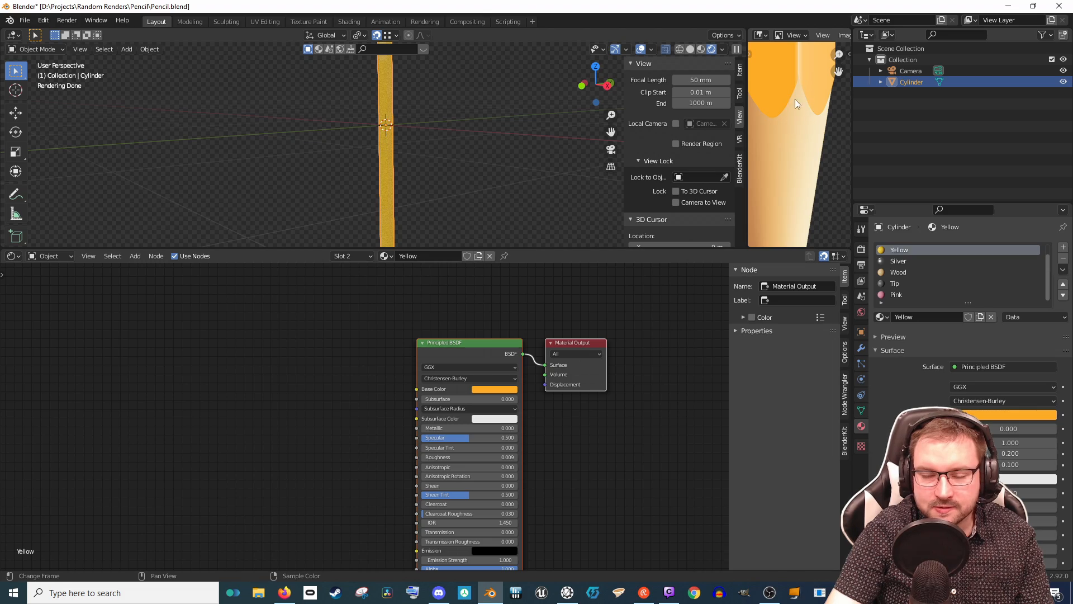
pyautogui.moveTo(441, 216)
pyautogui.mouseDown(button='middle')
pyautogui.moveTo(468, 102)
pyautogui.moveTo(426, 174)
pyautogui.moveTo(513, 133)
pyautogui.moveTo(447, 173)
pyautogui.moveTo(457, 115)
pyautogui.mouseUp(button='middle')
pyautogui.scroll(4, 447, 173)
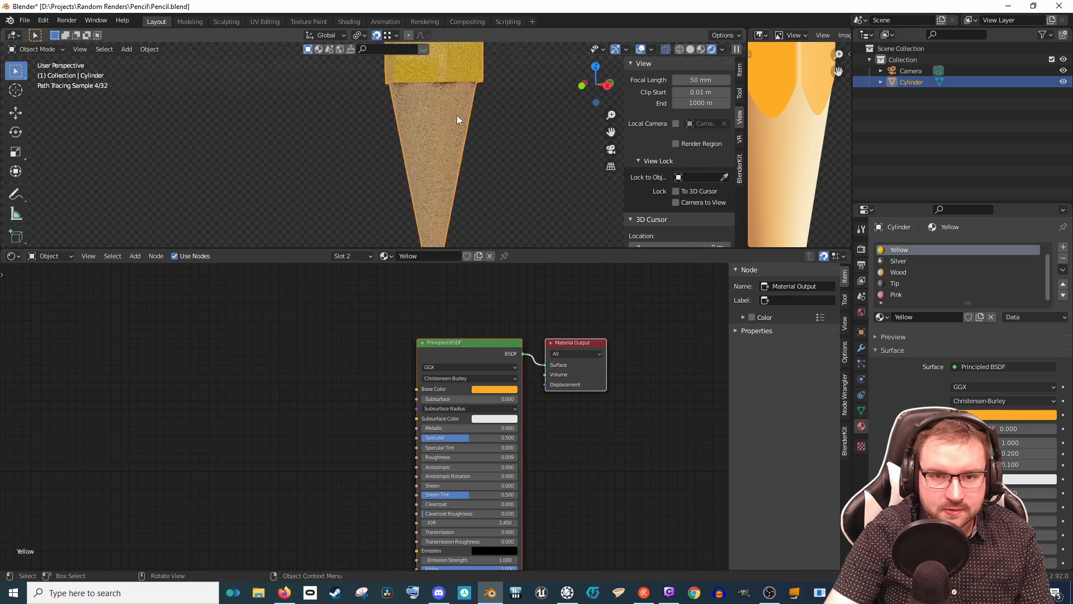
pyautogui.scroll(3, 458, 115)
pyautogui.keyDown('shift'); pyautogui.moveTo(521, 122); pyautogui.dragTo(455, 187, button='middle'); pyautogui.keyUp('shift')
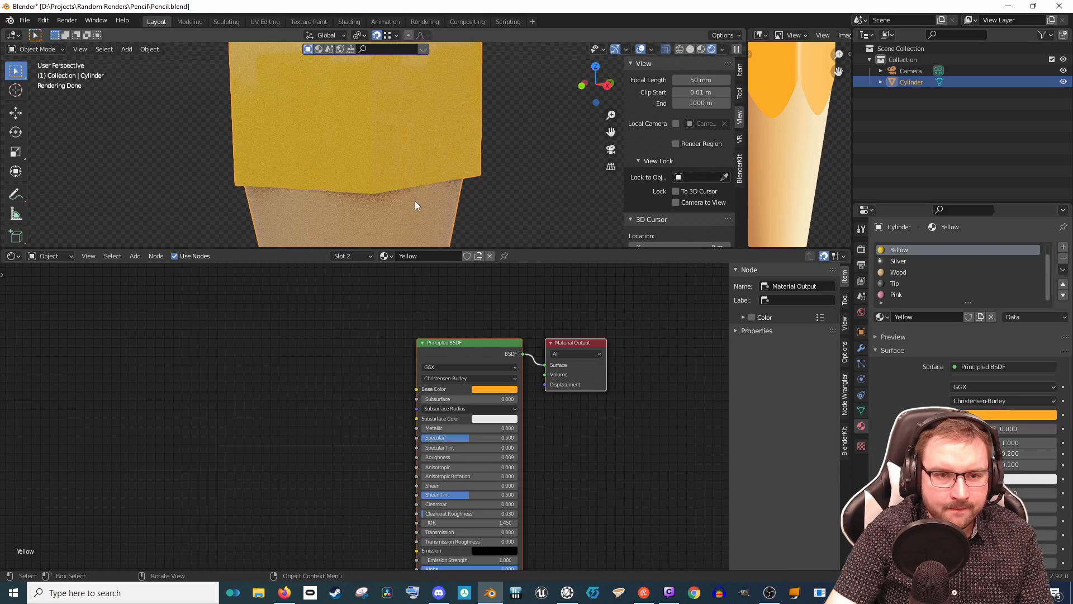
pyautogui.moveTo(415, 200)
pyautogui.mouseDown(button='middle')
pyautogui.moveTo(439, 174)
pyautogui.moveTo(434, 146)
pyautogui.mouseUp(button='middle')
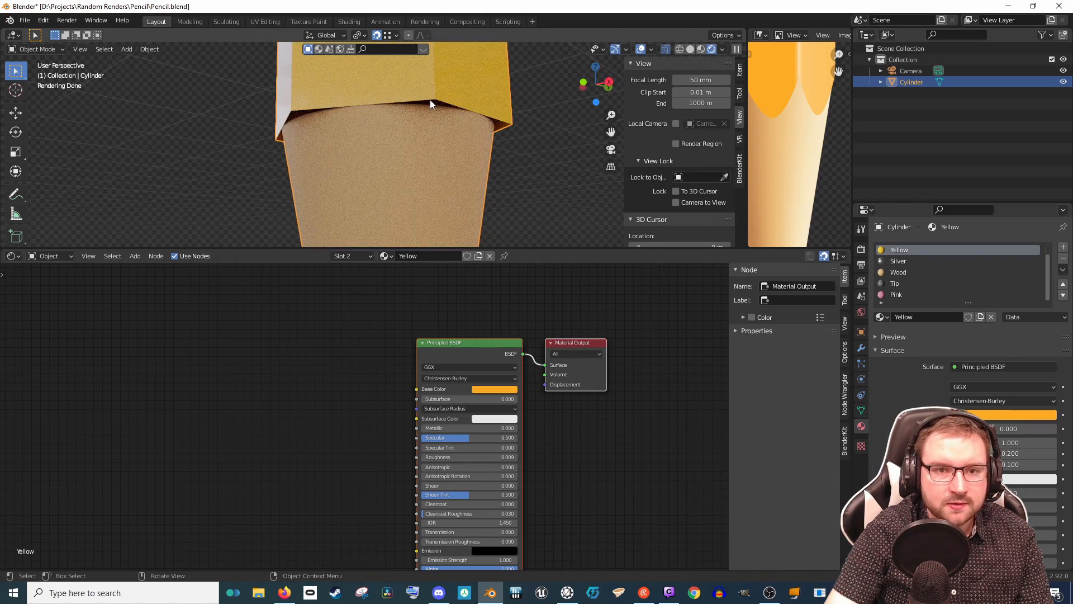
pyautogui.moveTo(434, 98)
pyautogui.mouseDown(button='middle')
pyautogui.moveTo(427, 166)
pyautogui.moveTo(407, 152)
pyautogui.moveTo(432, 126)
pyautogui.moveTo(431, 203)
pyautogui.moveTo(424, 136)
pyautogui.moveTo(404, 152)
pyautogui.moveTo(397, 95)
pyautogui.mouseUp(button='middle')
# Step: Lengthen the sharpened end by moving the pencil's tip vertices about 0.063 m down along the Z axis
pyautogui.scroll(-3, 427, 168)
pyautogui.press('KP_0')
pyautogui.press('Tab')
pyautogui.moveTo(336, 105); pyautogui.dragTo(384, 161)
pyautogui.press('g')
pyautogui.press('z')
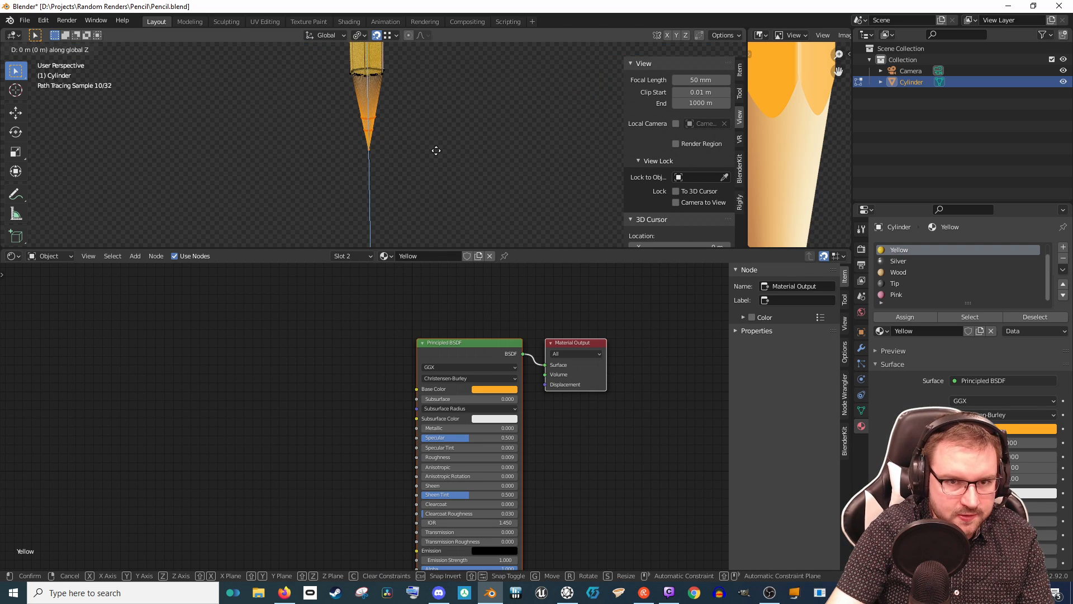
pyautogui.click(439, 170)
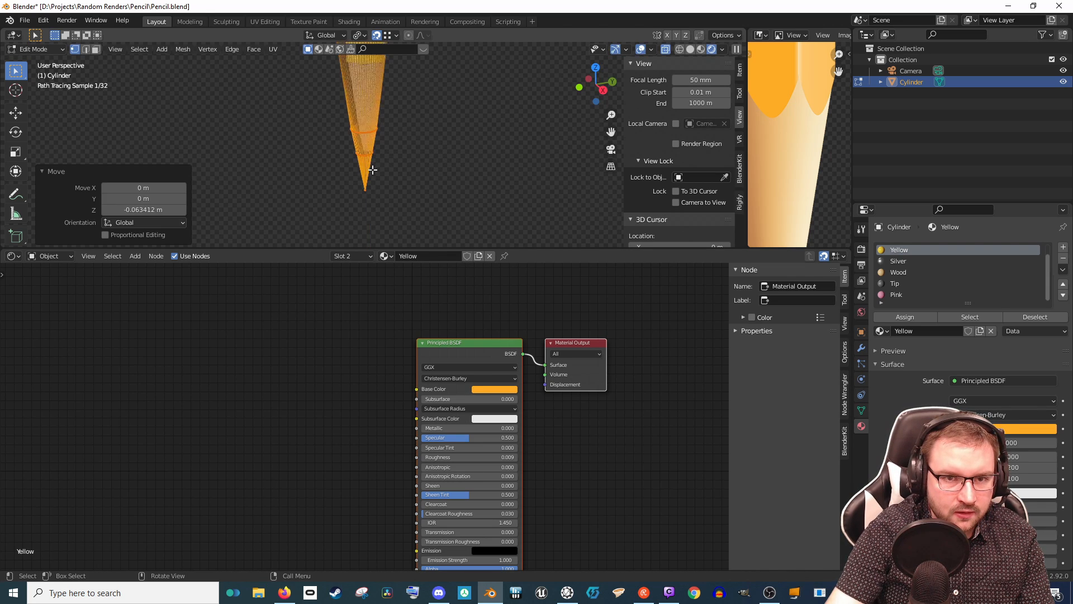
pyautogui.click(330, 154)
pyautogui.hotkey('ctrl', 'z')
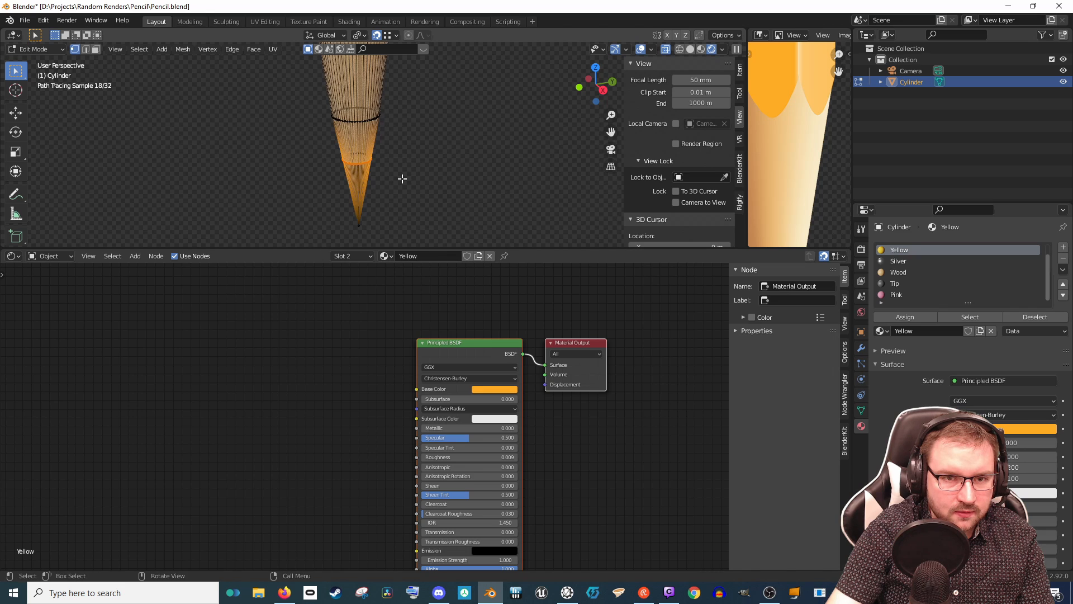
# Step: Slide the edge loop where wood meets the graphite tip upward with a factor of 0.795
pyautogui.keyDown('shift'); pyautogui.moveTo(336, 152); pyautogui.dragTo(424, 178); pyautogui.keyUp('shift')
pyautogui.press('g')
pyautogui.press('g')
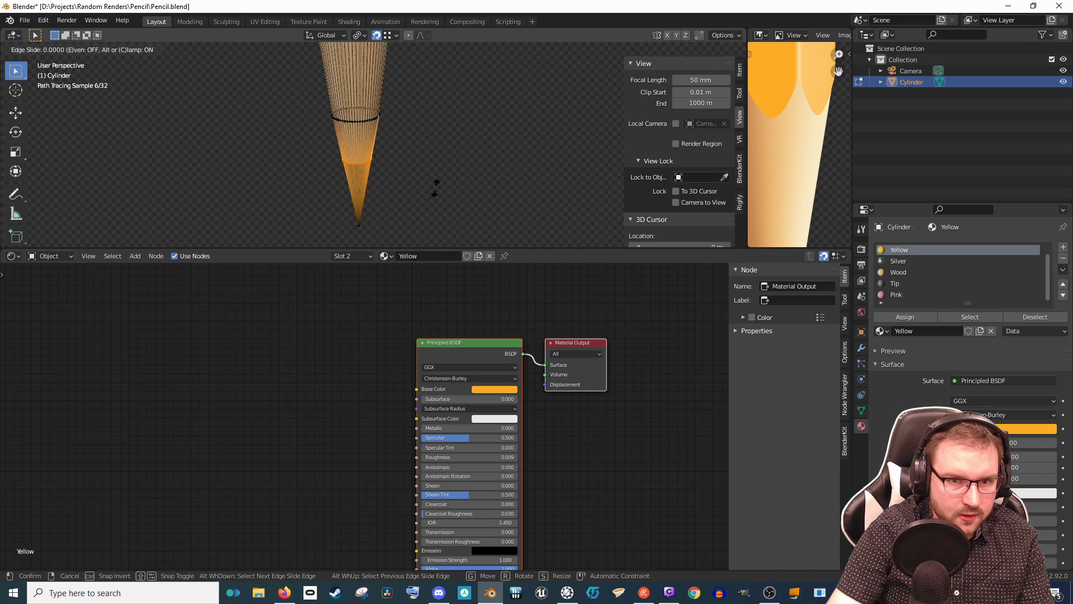
pyautogui.click(435, 142)
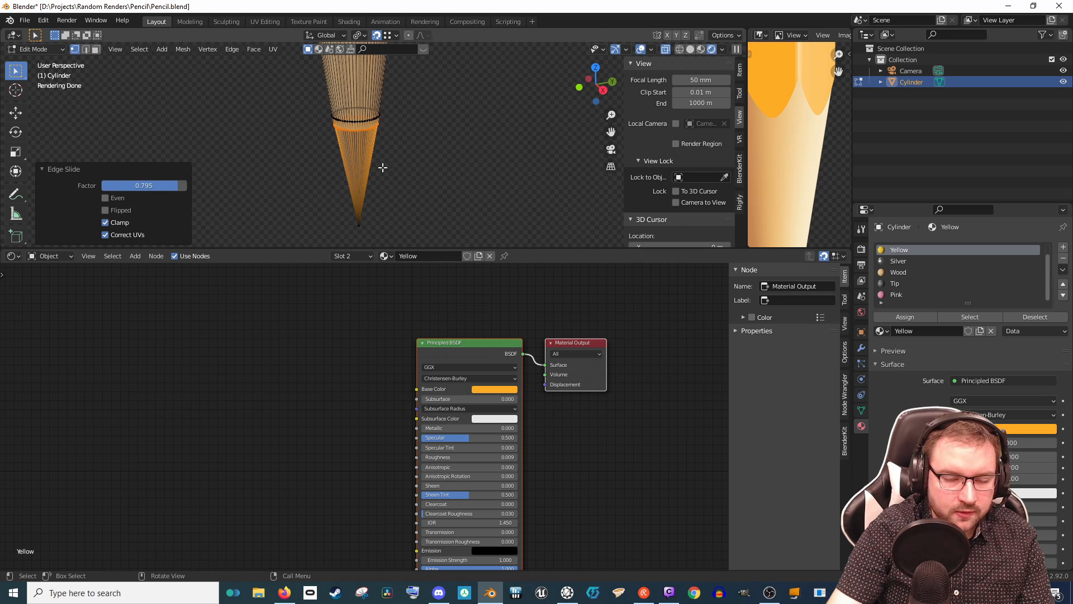
pyautogui.press('Tab')
# Step: Render the pencil, inspect the reshaped tip in the image and close the render window
pyautogui.press('F12')
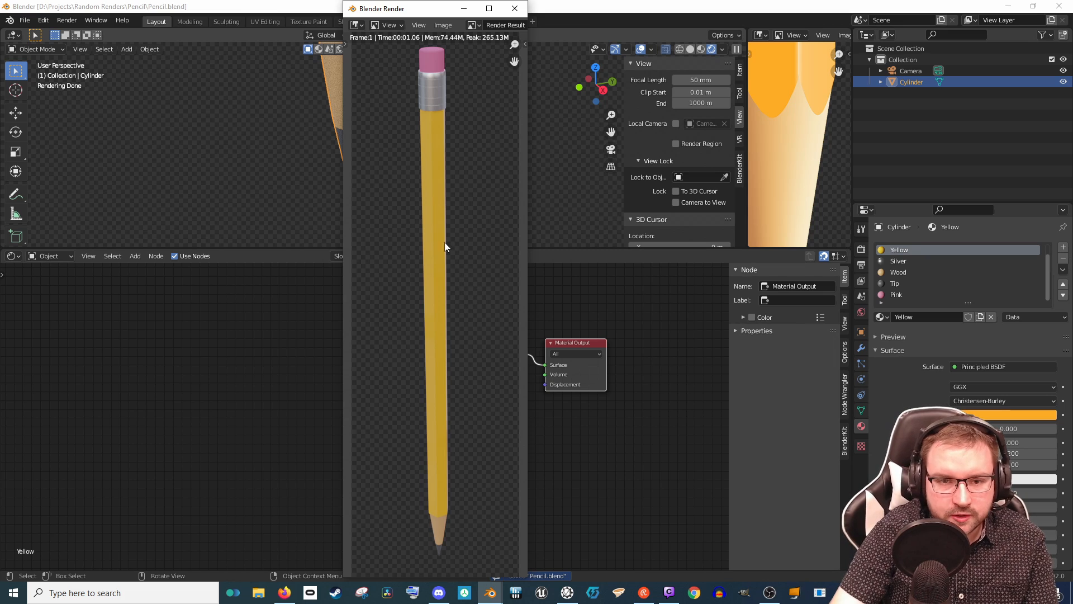
pyautogui.scroll(-1, 435, 258)
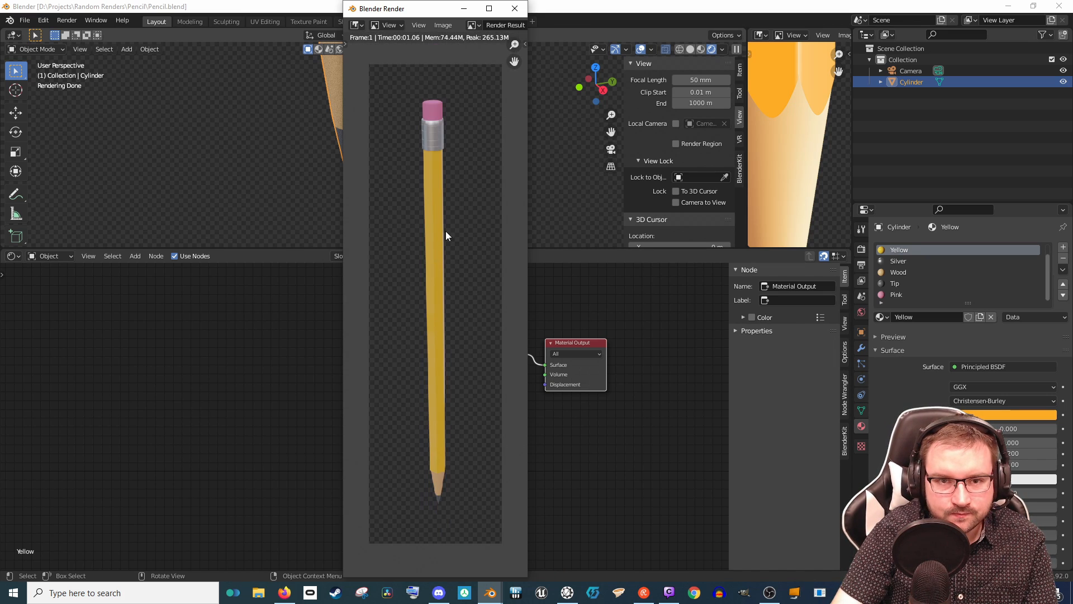
pyautogui.scroll(1, 459, 211)
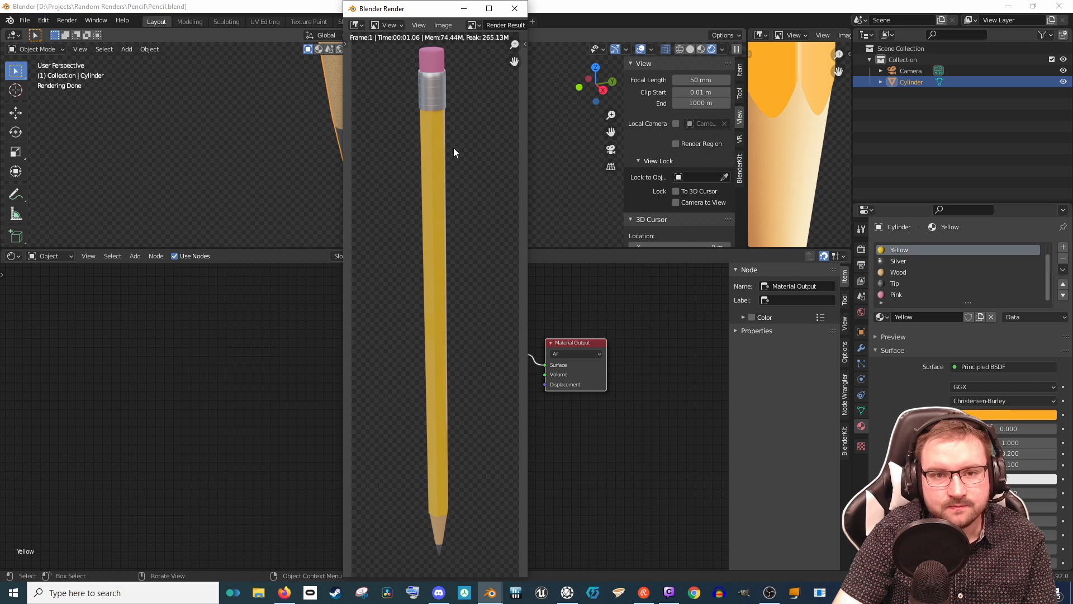
pyautogui.scroll(-1, 453, 152)
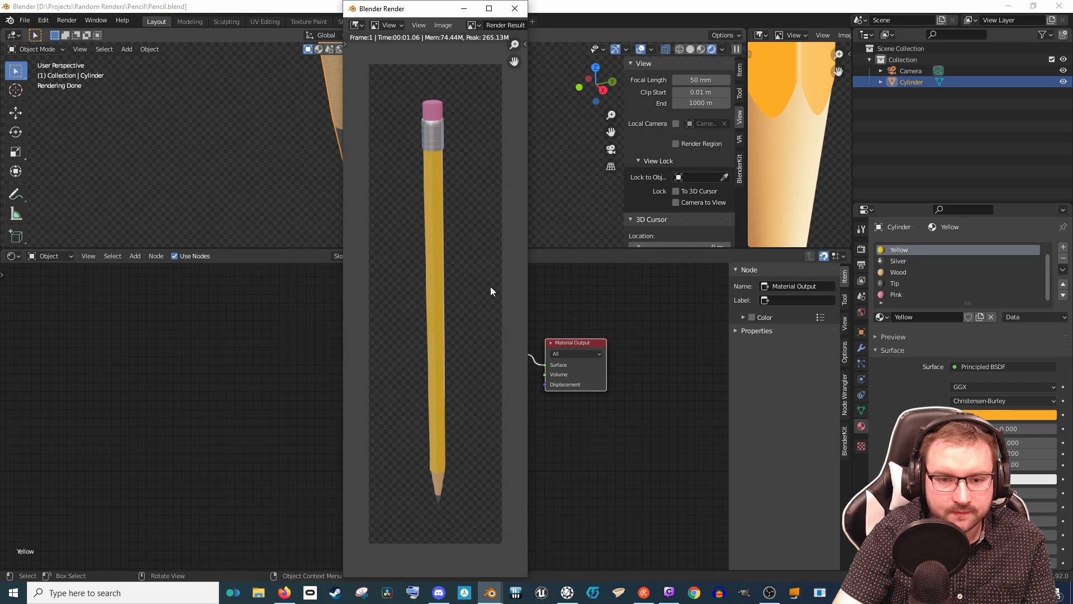
pyautogui.click(514, 9)
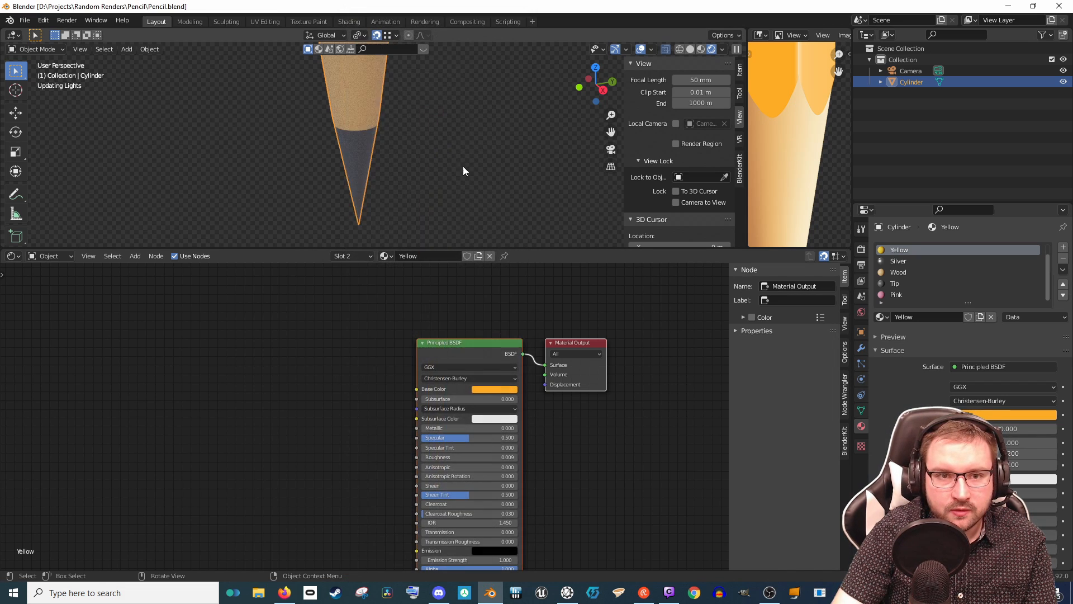
# Step: Bevel the long vertical edges of the pencil's yellow body with six segments and a width of about 0.00275 m
pyautogui.scroll(-4, 463, 174)
pyautogui.moveTo(433, 164)
pyautogui.mouseDown(button='middle')
pyautogui.moveTo(430, 140)
pyautogui.moveTo(394, 183)
pyautogui.moveTo(395, 213)
pyautogui.mouseUp(button='middle')
pyautogui.scroll(-3, 422, 137)
pyautogui.scroll(7, 396, 175)
pyautogui.scroll(5, 386, 162)
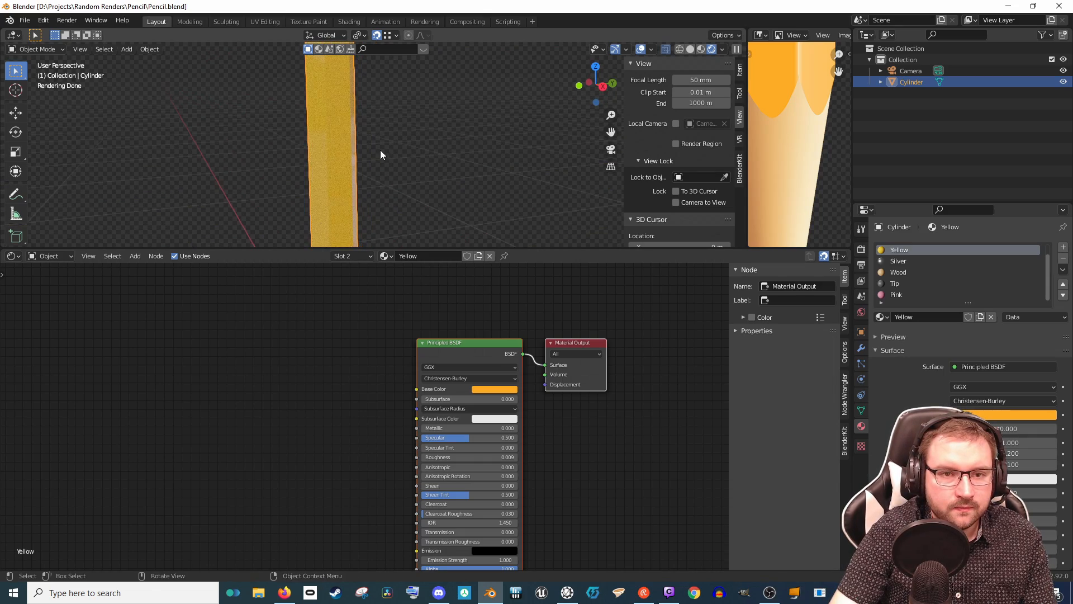
pyautogui.press('Tab')
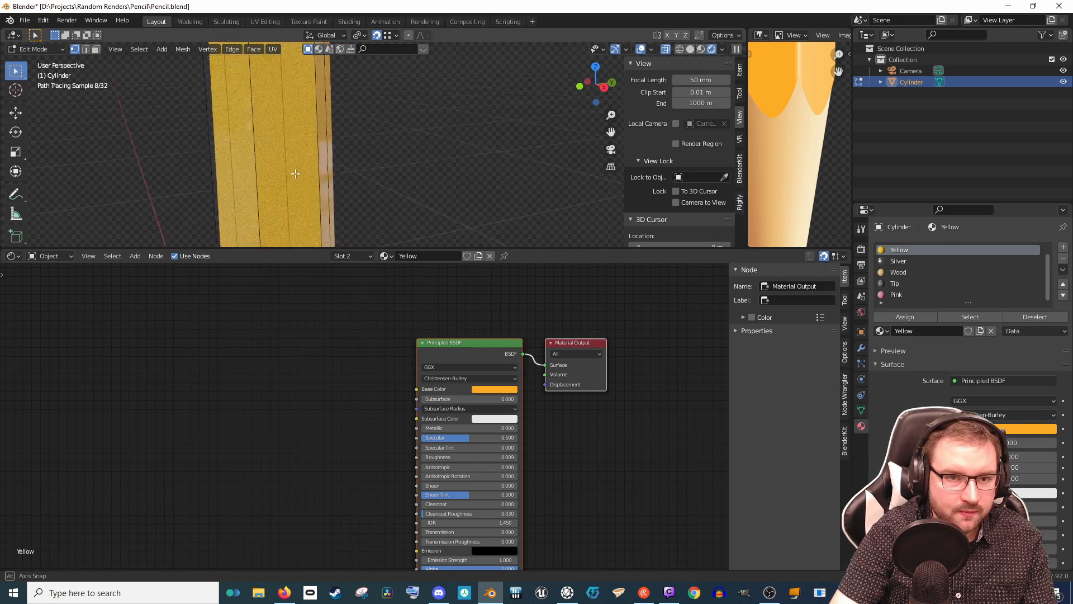
pyautogui.moveTo(304, 165); pyautogui.dragTo(317, 175, button='middle')
pyautogui.scroll(-2, 310, 180)
pyautogui.press('2')
pyautogui.scroll(-3, 306, 179)
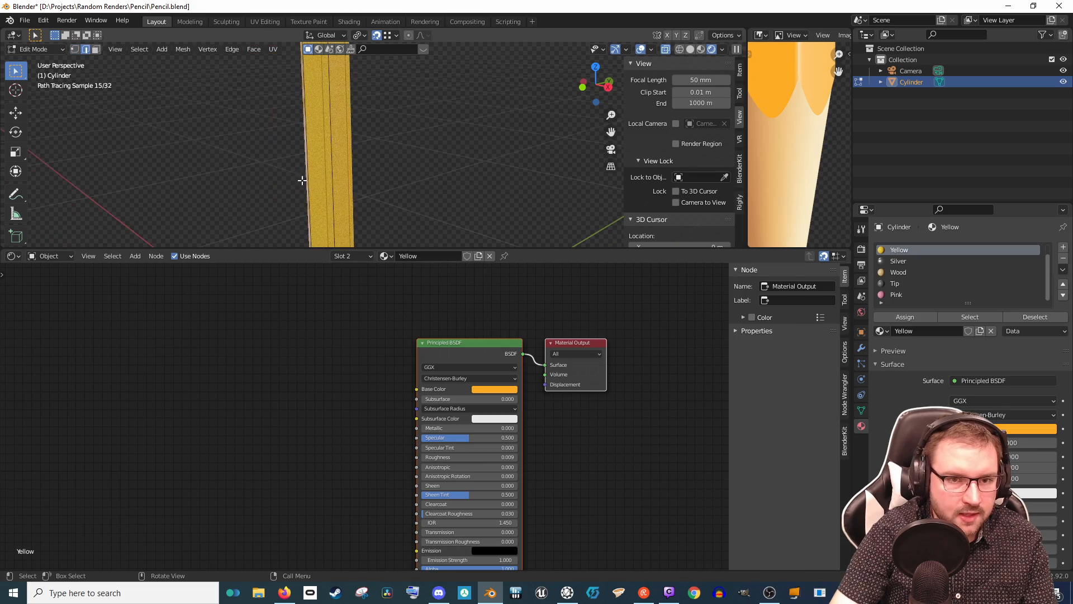
pyautogui.keyDown('ctrl'); pyautogui.keyDown('alt'); pyautogui.click(302, 179); pyautogui.keyUp('alt'); pyautogui.keyUp('ctrl')
pyautogui.moveTo(381, 202)
pyautogui.mouseDown(button='middle')
pyautogui.moveTo(386, 210)
pyautogui.moveTo(487, 199)
pyautogui.moveTo(484, 186)
pyautogui.moveTo(404, 190)
pyautogui.mouseUp(button='middle')
pyautogui.scroll(2, 321, 170)
pyautogui.scroll(2, 359, 172)
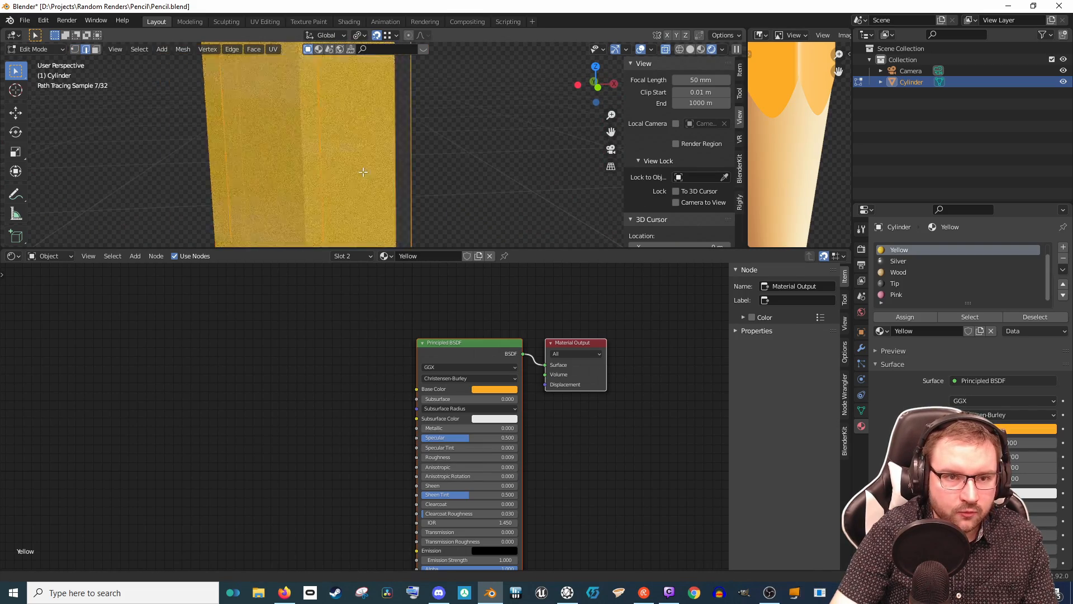
pyautogui.hotkey('ctrl', 'b')
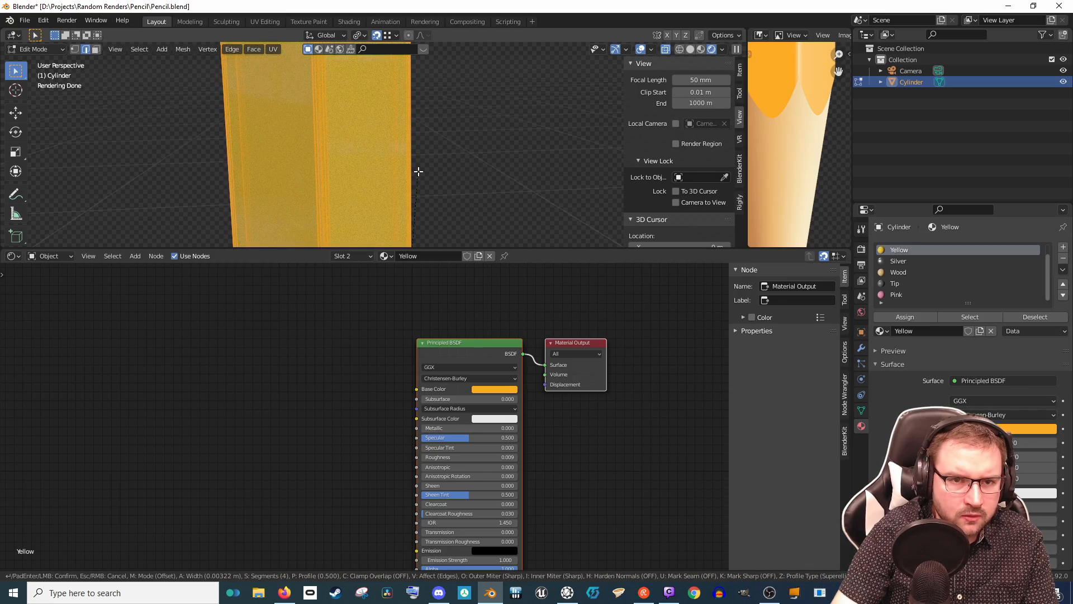
pyautogui.scroll(2, 418, 171)
pyautogui.click(408, 174)
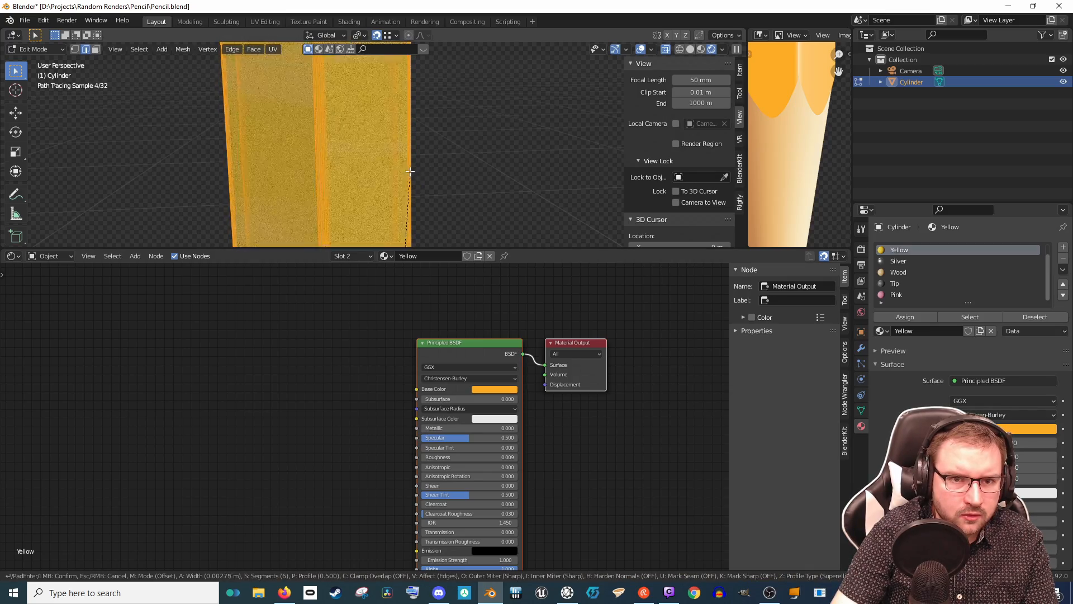
pyautogui.press('Tab')
# Step: Render the pencil from the camera to check the beveled body edges and close the render window
pyautogui.scroll(-10, 407, 171)
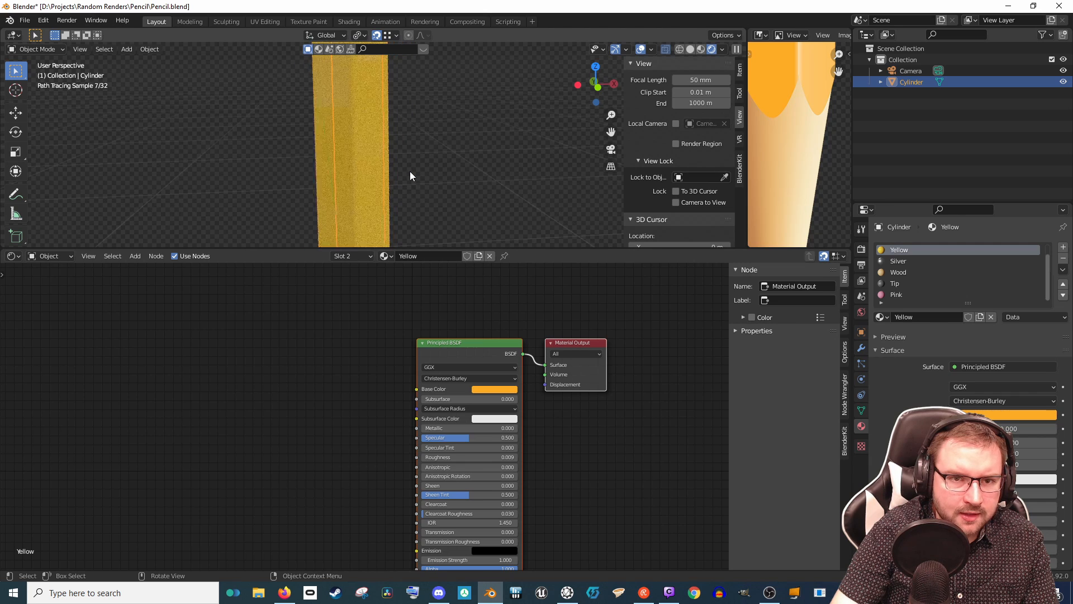
pyautogui.press('KP_0')
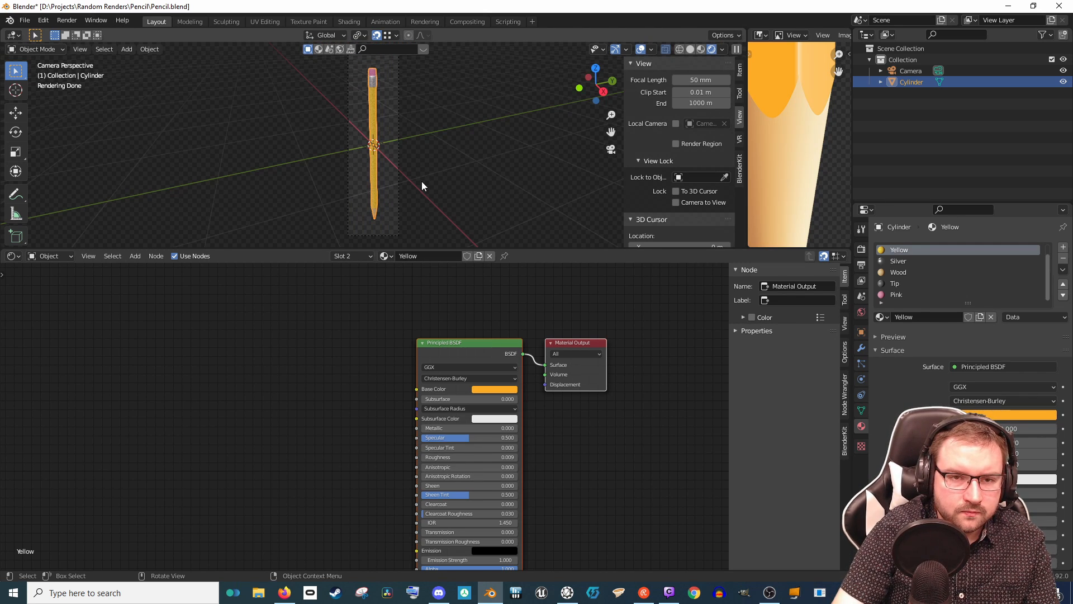
pyautogui.press('F12')
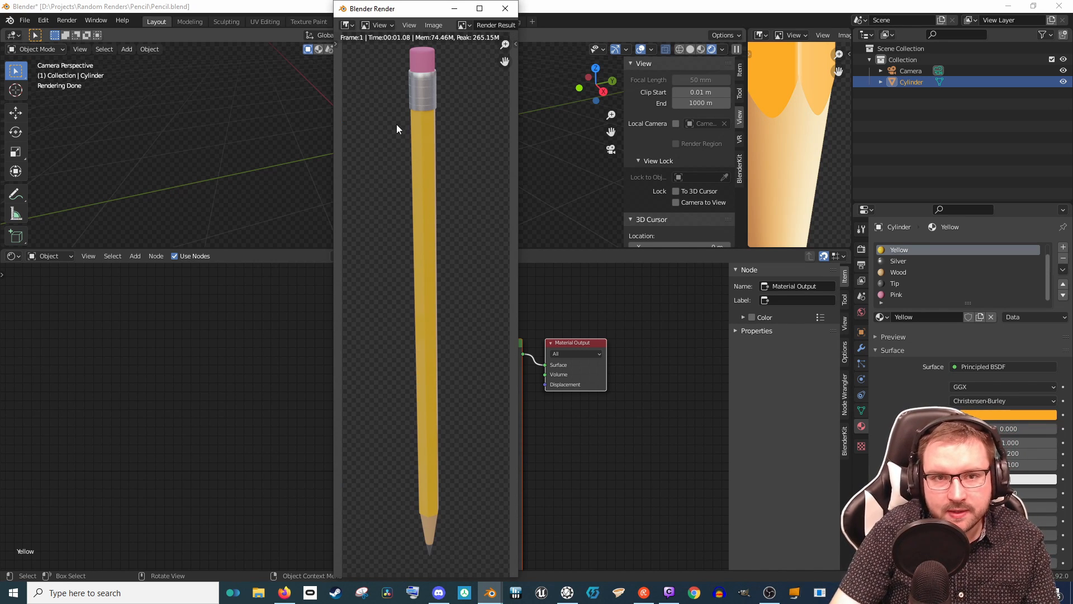
pyautogui.click(505, 9)
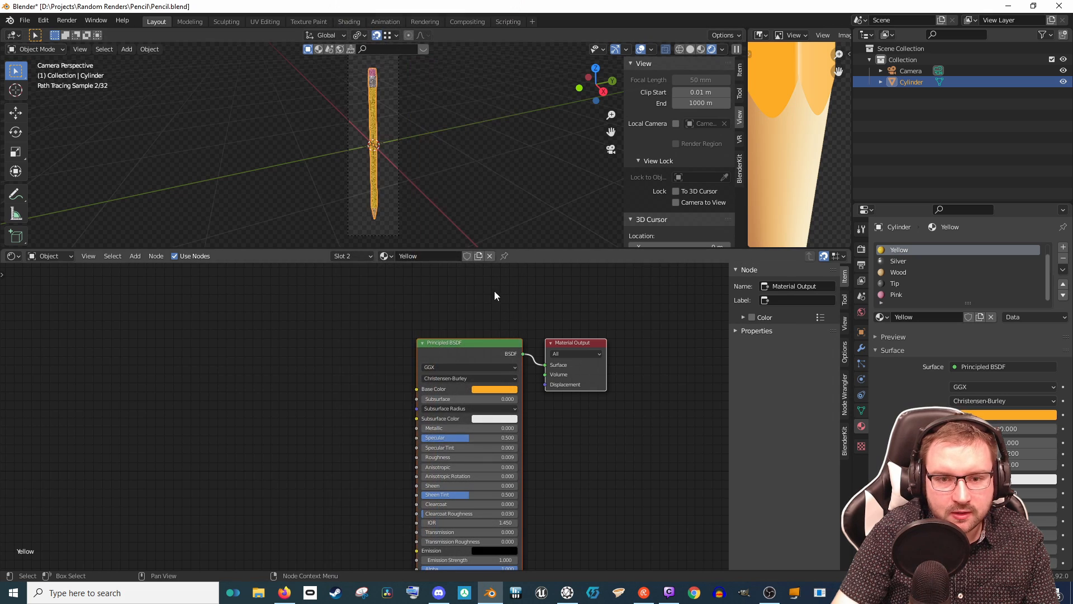
# Step: Darken the base color of the eraser's Pink material and check it with a test render
pyautogui.keyDown('shift'); pyautogui.moveTo(381, 85); pyautogui.dragTo(408, 158, button='middle'); pyautogui.keyUp('shift')
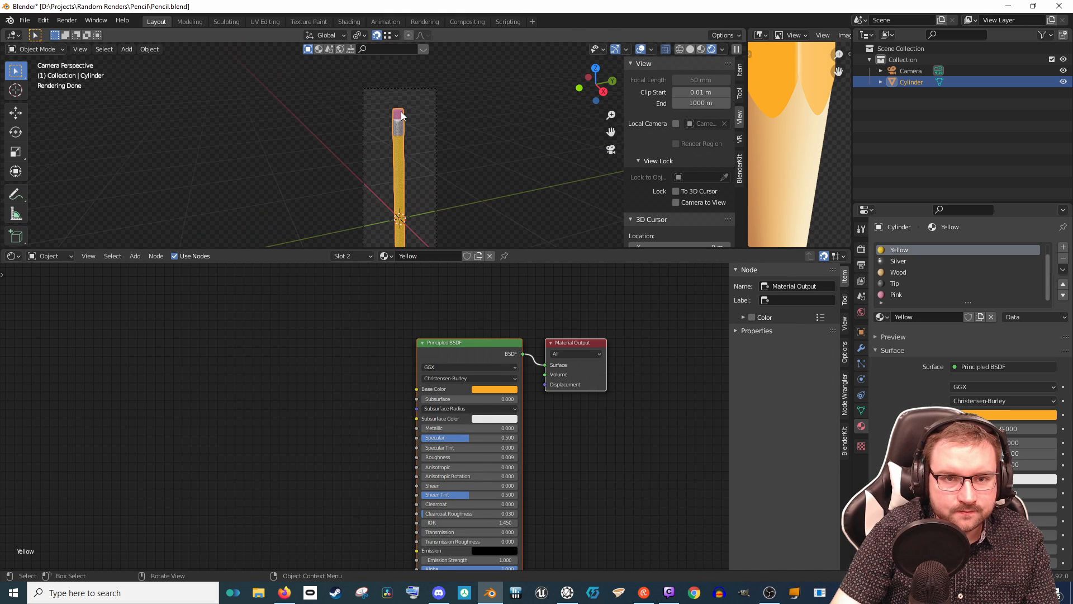
pyautogui.click(896, 294)
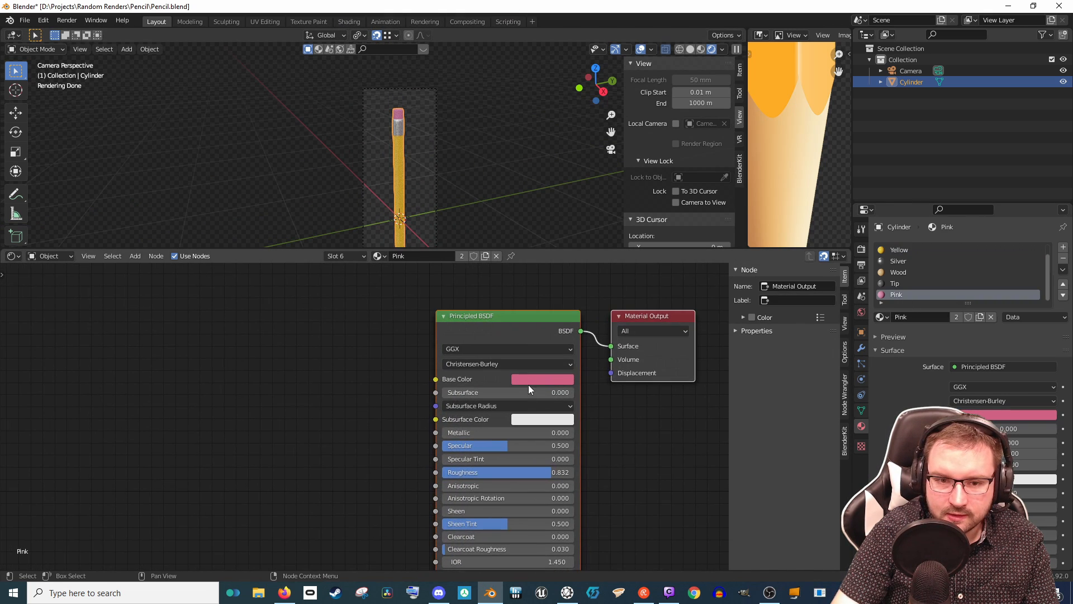
pyautogui.click(534, 379)
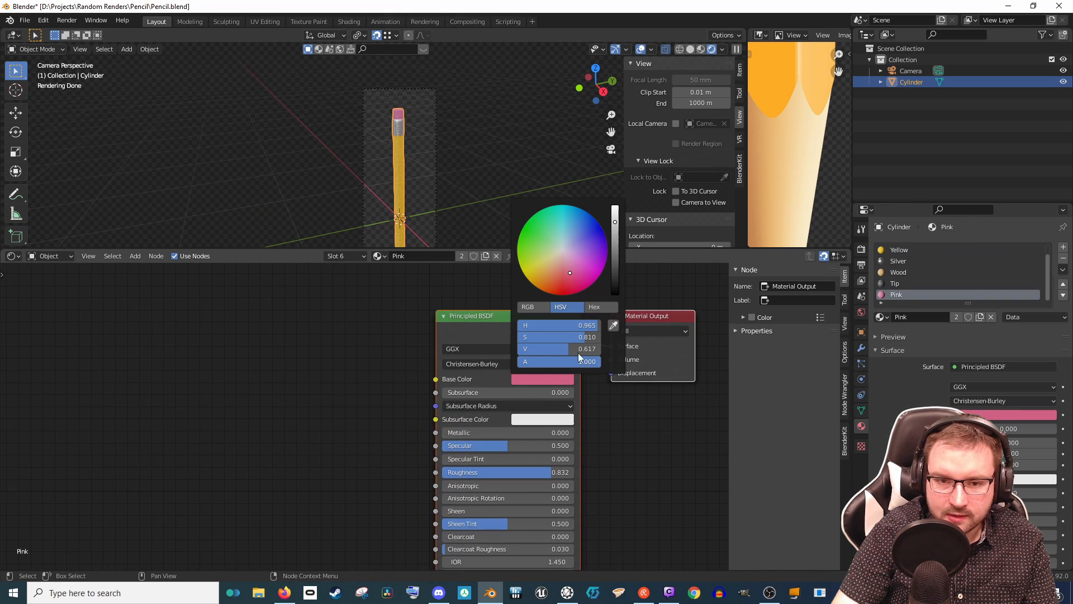
pyautogui.click(614, 241)
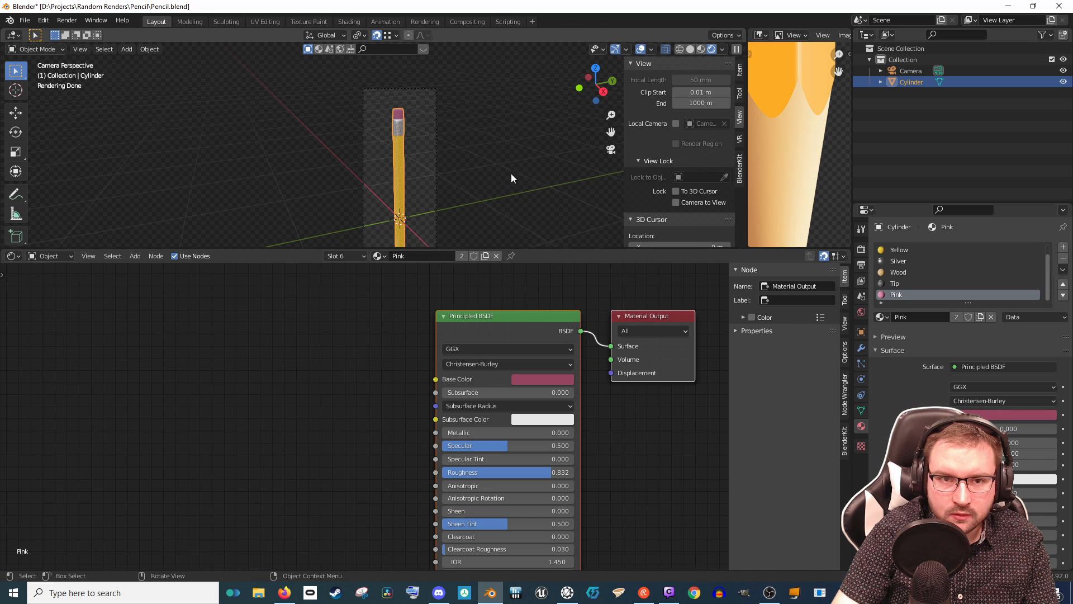
pyautogui.press('F12')
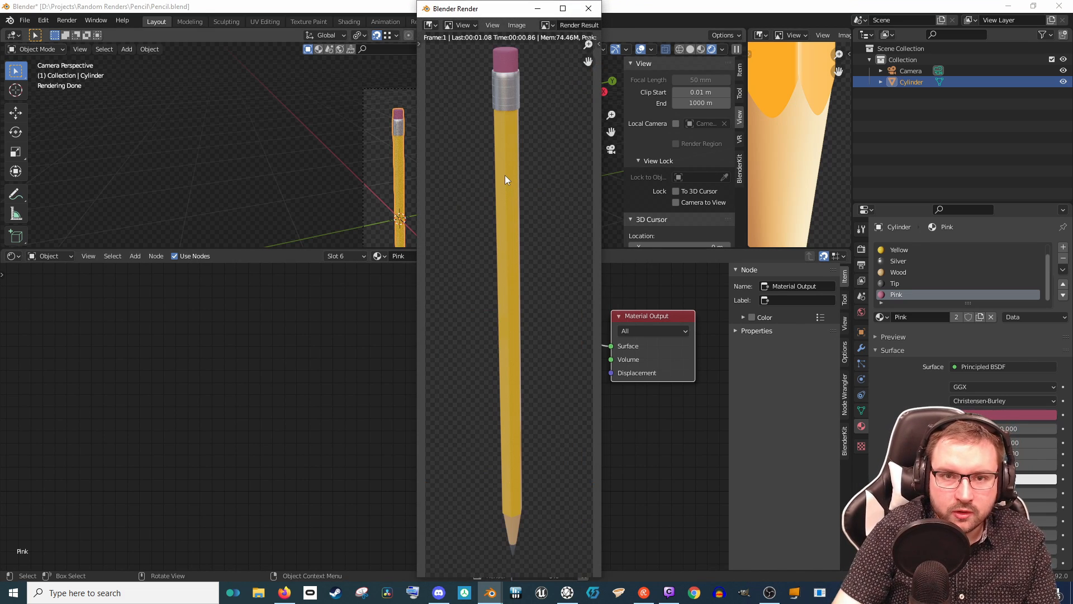
pyautogui.click(589, 8)
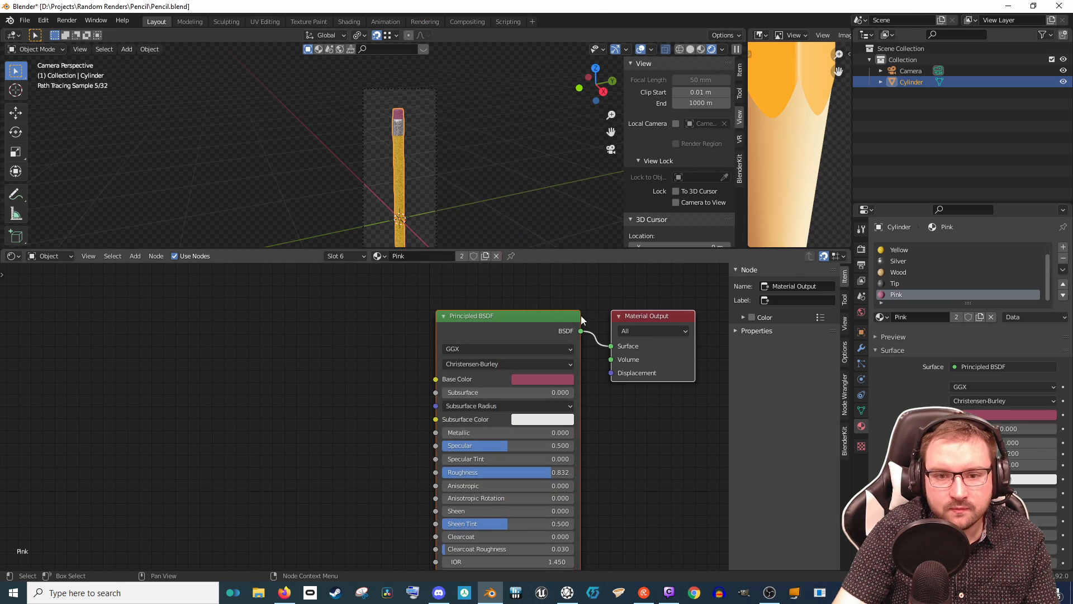
# Step: Lighten the Pink material's base color to HSV 0.946, 0.697, 0.558 and check the eraser with a test render
pyautogui.click(567, 379)
pyautogui.moveTo(615, 246); pyautogui.dragTo(614, 225)
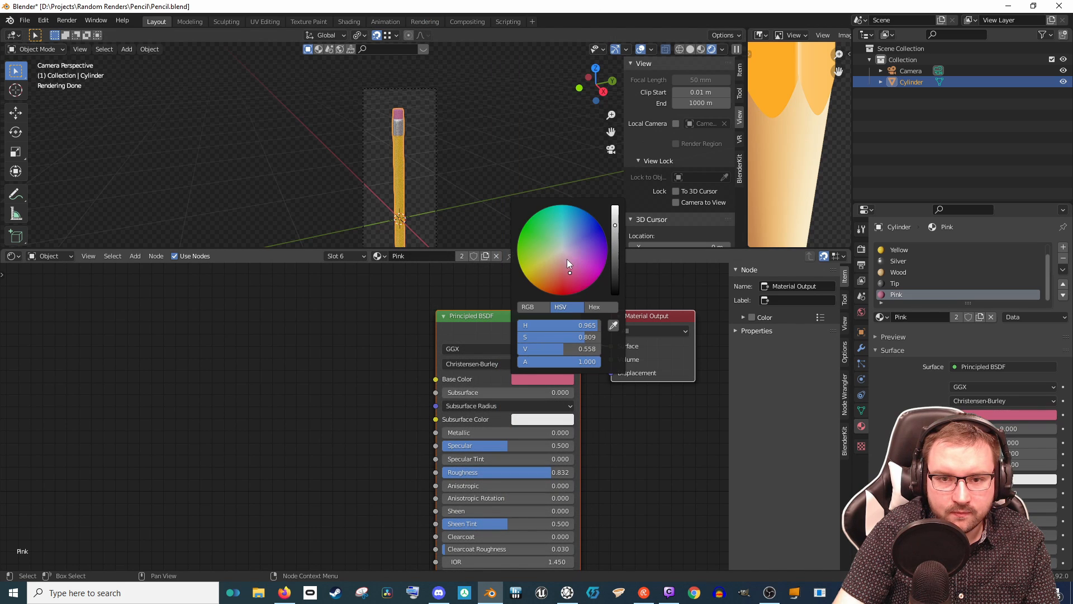
pyautogui.moveTo(568, 267); pyautogui.dragTo(570, 264)
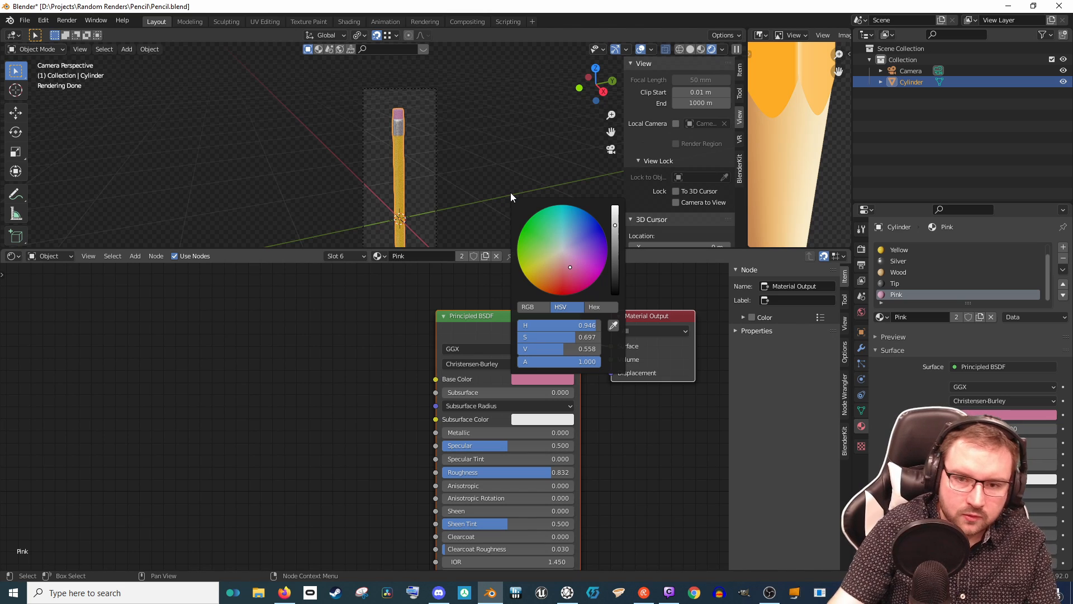
pyautogui.press('F12')
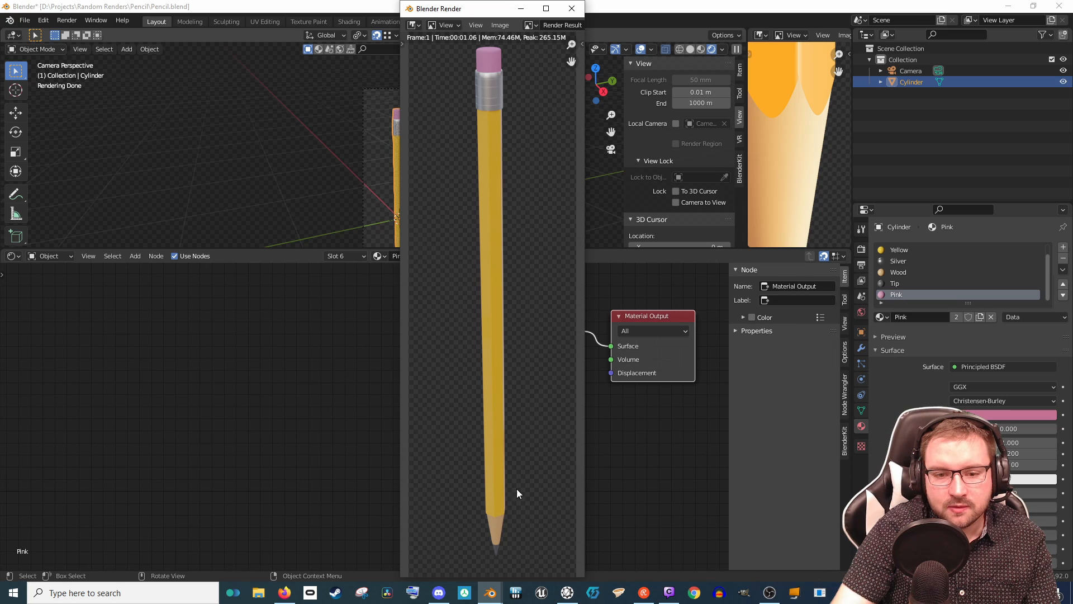
pyautogui.click(572, 8)
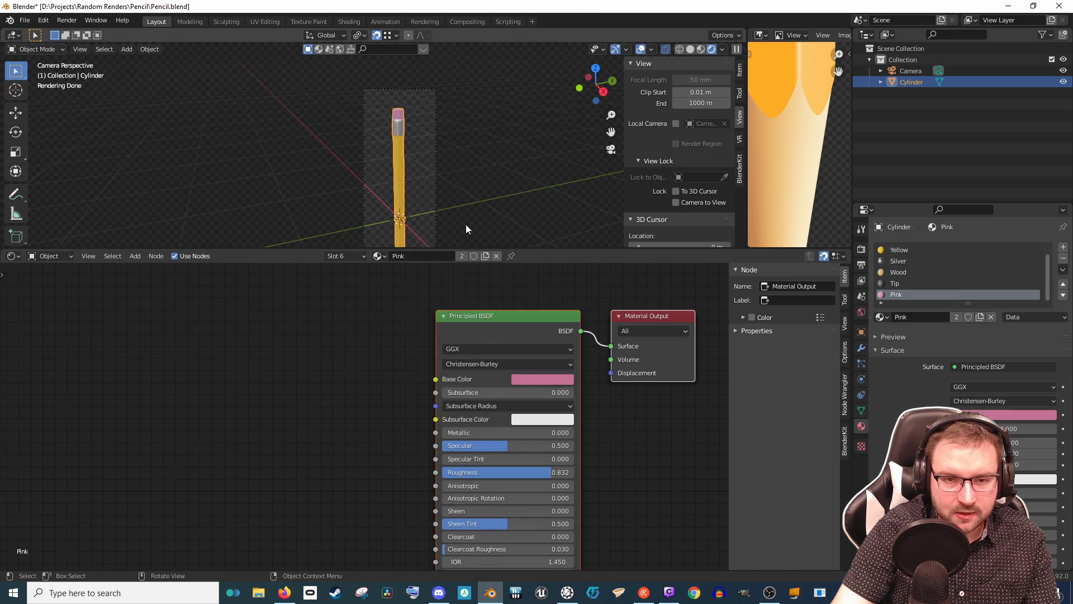
# Step: Enlarge the 3D viewport and examine the pencil's sharpened wood cone, graphite tip and lower yellow body up close
pyautogui.keyDown('shift'); pyautogui.moveTo(468, 225); pyautogui.dragTo(475, 134, button='middle'); pyautogui.keyUp('shift')
pyautogui.scroll(3, 476, 168)
pyautogui.moveTo(478, 207)
pyautogui.keyDown('shift'); pyautogui.mouseDown(button='middle')
pyautogui.moveTo(433, 82)
pyautogui.moveTo(395, 48)
pyautogui.mouseUp(button='middle'); pyautogui.keyUp('shift')
pyautogui.scroll(4, 394, 188)
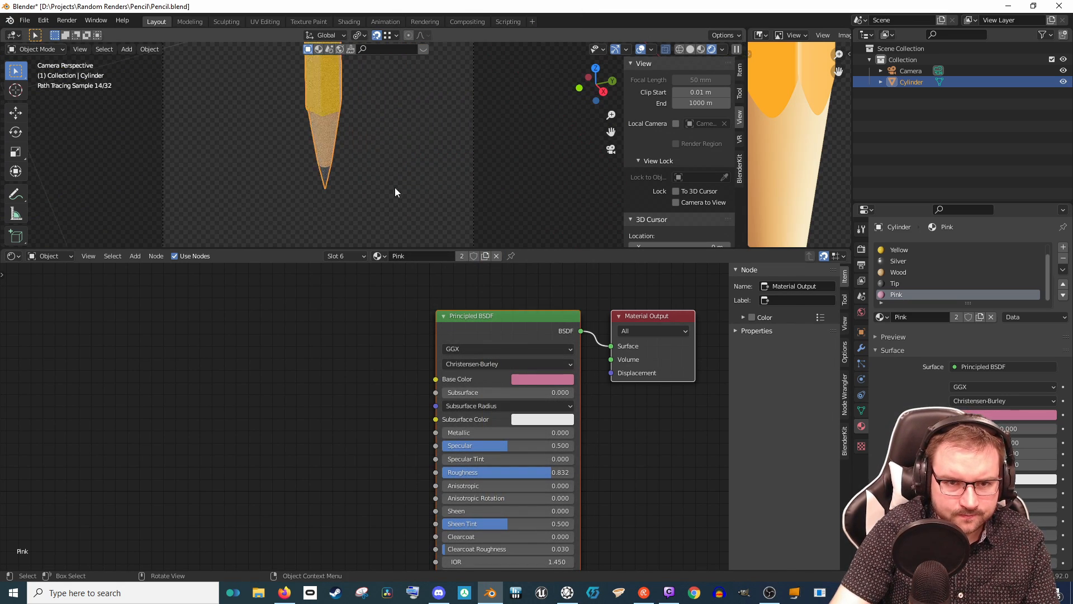
pyautogui.scroll(5, 336, 198)
pyautogui.keyDown('shift'); pyautogui.moveTo(282, 208); pyautogui.dragTo(371, 152, button='middle'); pyautogui.keyUp('shift')
pyautogui.scroll(4, 329, 204)
pyautogui.moveTo(333, 201)
pyautogui.keyDown('shift'); pyautogui.mouseDown(button='middle')
pyautogui.moveTo(440, 144)
pyautogui.moveTo(472, 160)
pyautogui.mouseUp(button='middle'); pyautogui.keyUp('shift')
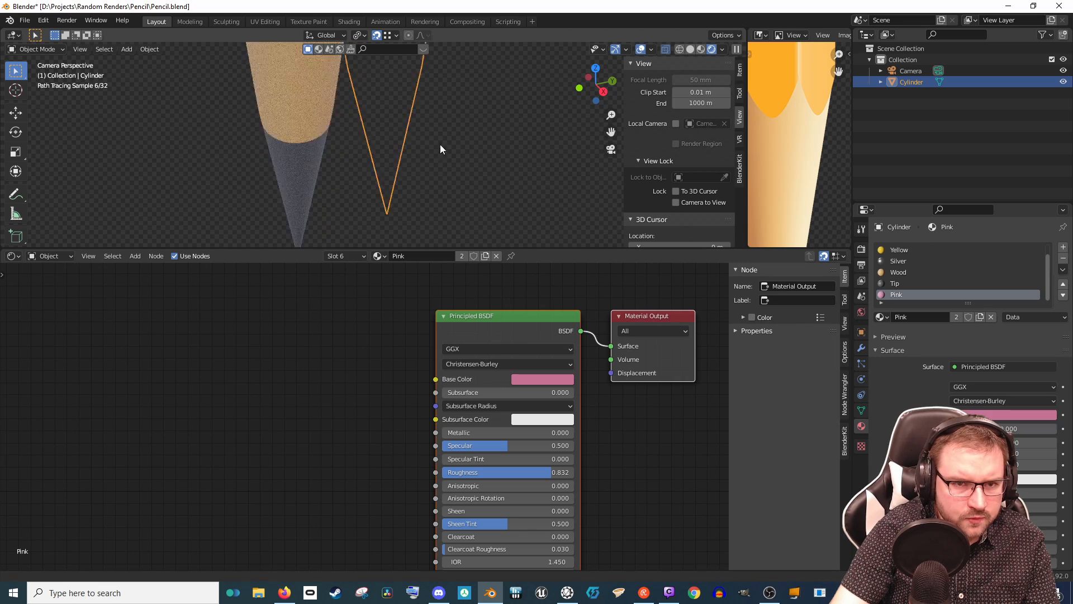
pyautogui.moveTo(503, 250); pyautogui.dragTo(505, 465)
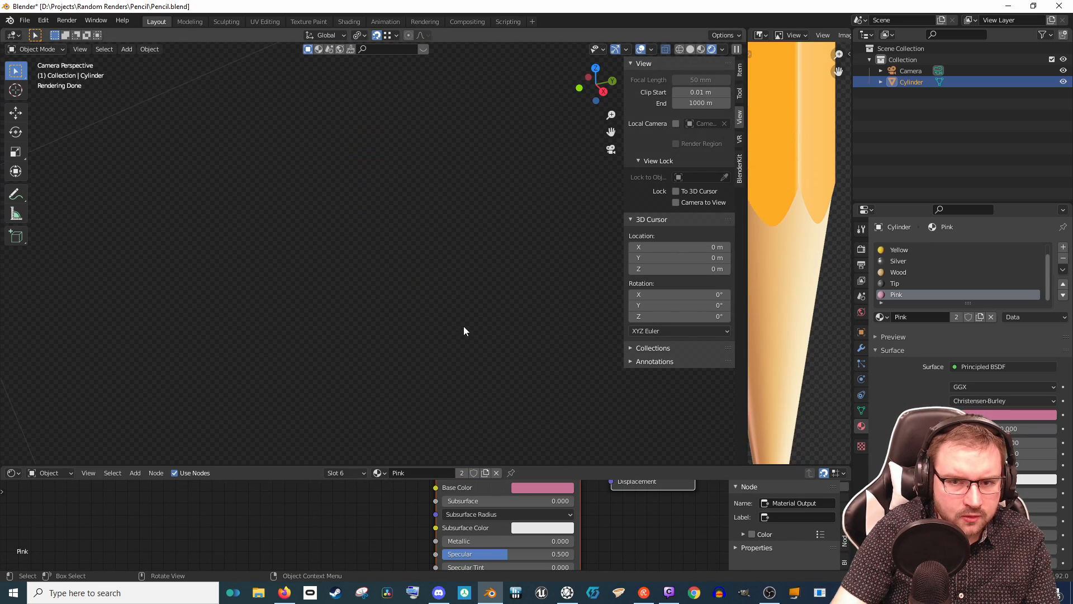
pyautogui.press('KP_Decimal')
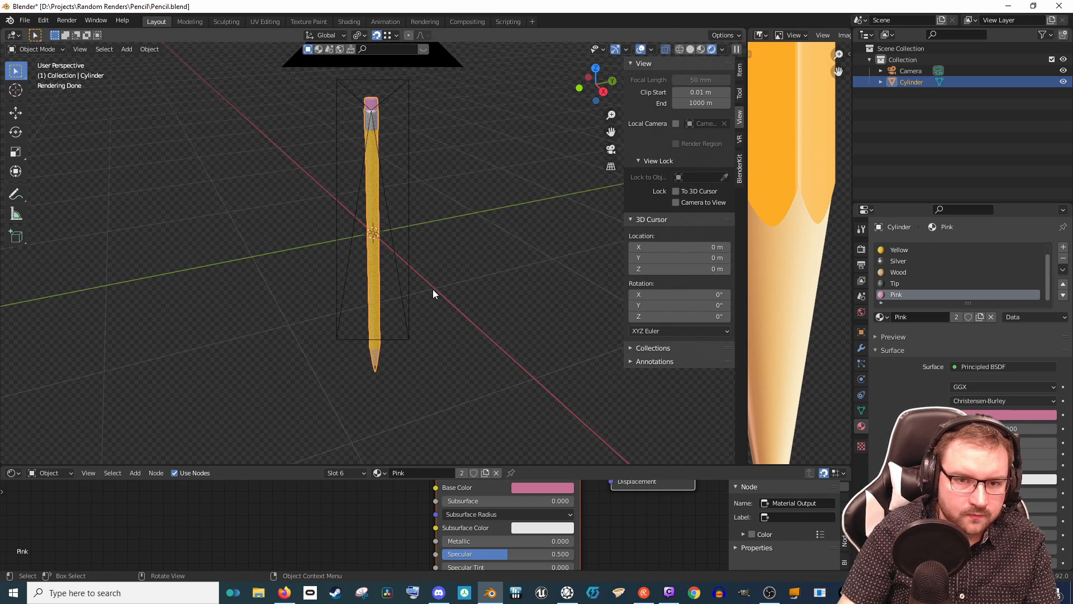
pyautogui.scroll(3, 375, 307)
pyautogui.keyDown('shift'); pyautogui.moveTo(380, 300); pyautogui.dragTo(411, 229, button='middle'); pyautogui.keyUp('shift')
pyautogui.scroll(3, 423, 280)
pyautogui.moveTo(437, 300)
pyautogui.keyDown('shift'); pyautogui.mouseDown(button='middle')
pyautogui.moveTo(427, 175)
pyautogui.moveTo(409, 127)
pyautogui.mouseUp(button='middle'); pyautogui.keyUp('shift')
pyautogui.scroll(3, 394, 268)
pyautogui.scroll(2, 408, 290)
pyautogui.scroll(1, 447, 304)
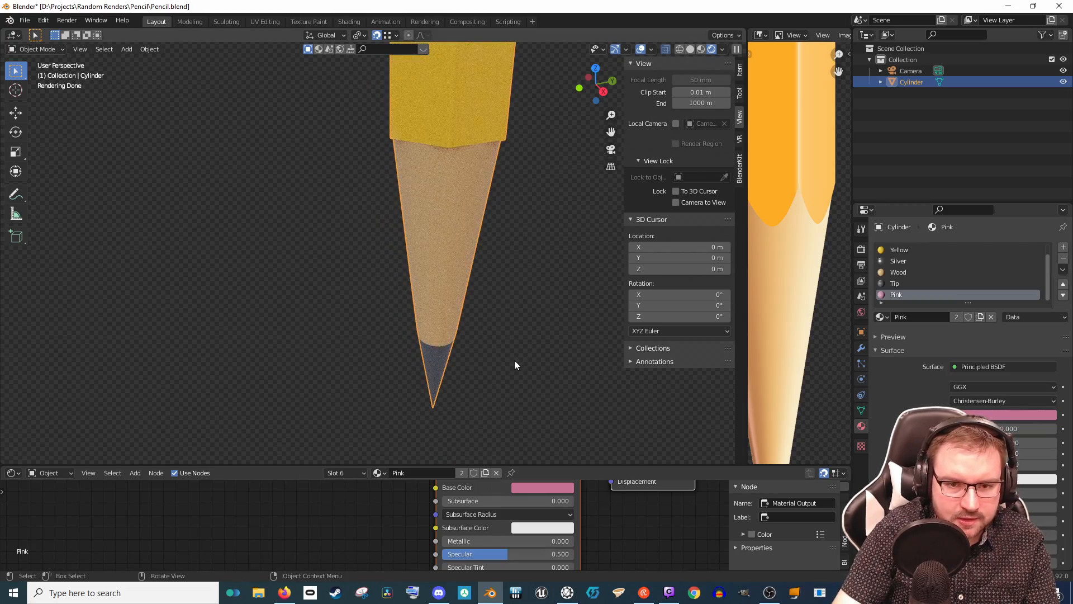
pyautogui.click(451, 229)
pyautogui.moveTo(472, 362)
pyautogui.mouseDown(button='middle')
pyautogui.moveTo(484, 343)
pyautogui.moveTo(474, 361)
pyautogui.moveTo(487, 237)
pyautogui.mouseUp(button='middle')
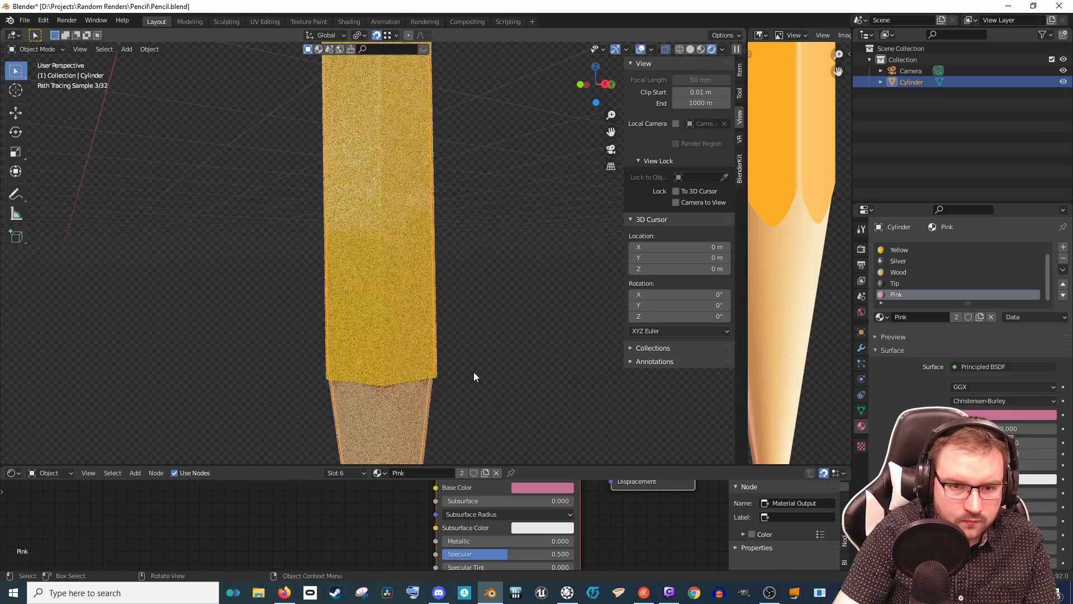
pyautogui.scroll(-3, 474, 371)
pyautogui.moveTo(464, 383)
pyautogui.mouseDown(button='middle')
pyautogui.moveTo(446, 355)
pyautogui.moveTo(455, 209)
pyautogui.moveTo(444, 295)
pyautogui.moveTo(483, 423)
pyautogui.mouseUp(button='middle')
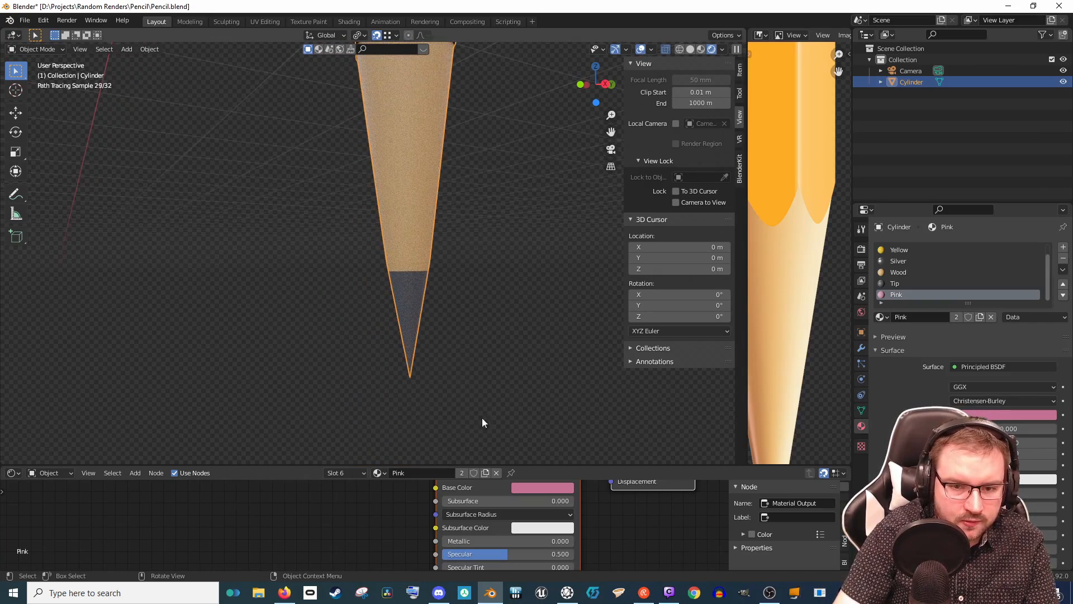
# Step: Lower the roughness of the graphite's Tip material to 0.136
pyautogui.click(920, 283)
pyautogui.moveTo(579, 512); pyautogui.dragTo(564, 486, button='middle')
pyautogui.scroll(-1, 563, 486)
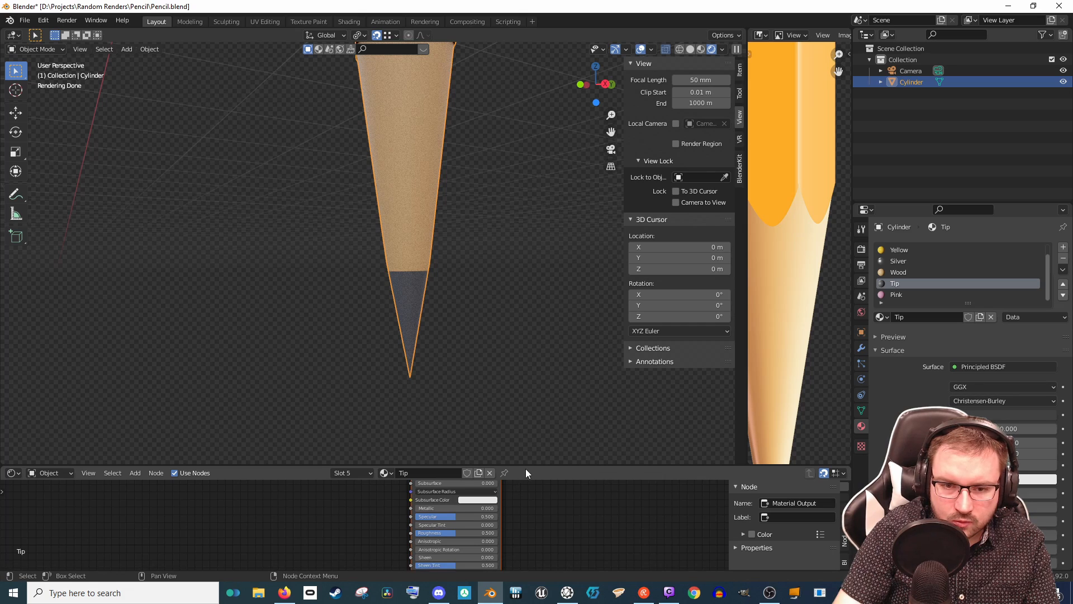
pyautogui.moveTo(526, 468); pyautogui.dragTo(525, 359)
pyautogui.scroll(3, 488, 491)
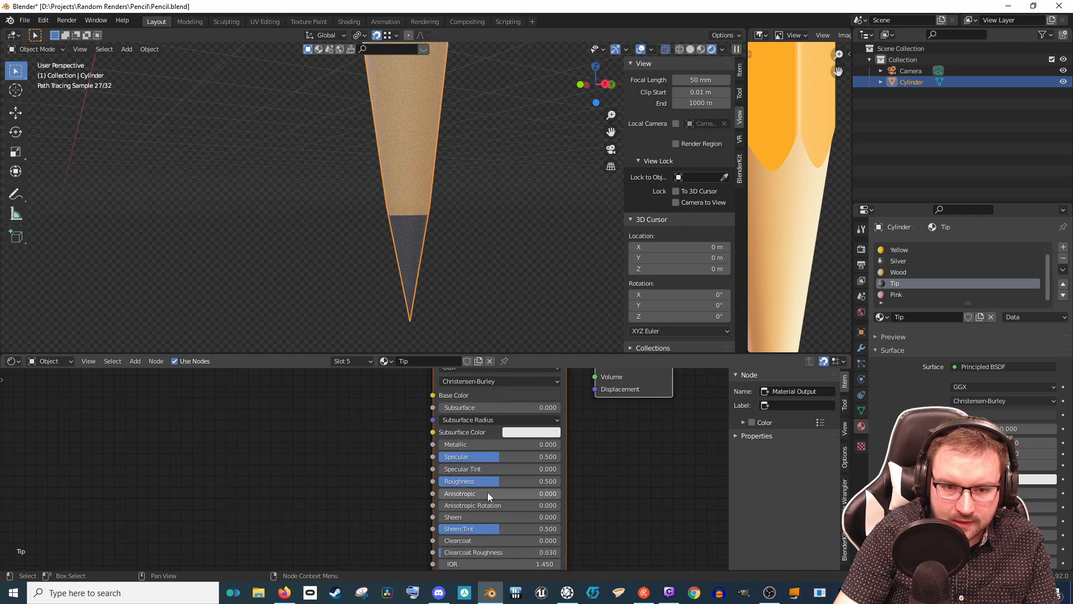
pyautogui.moveTo(522, 483); pyautogui.dragTo(471, 483)
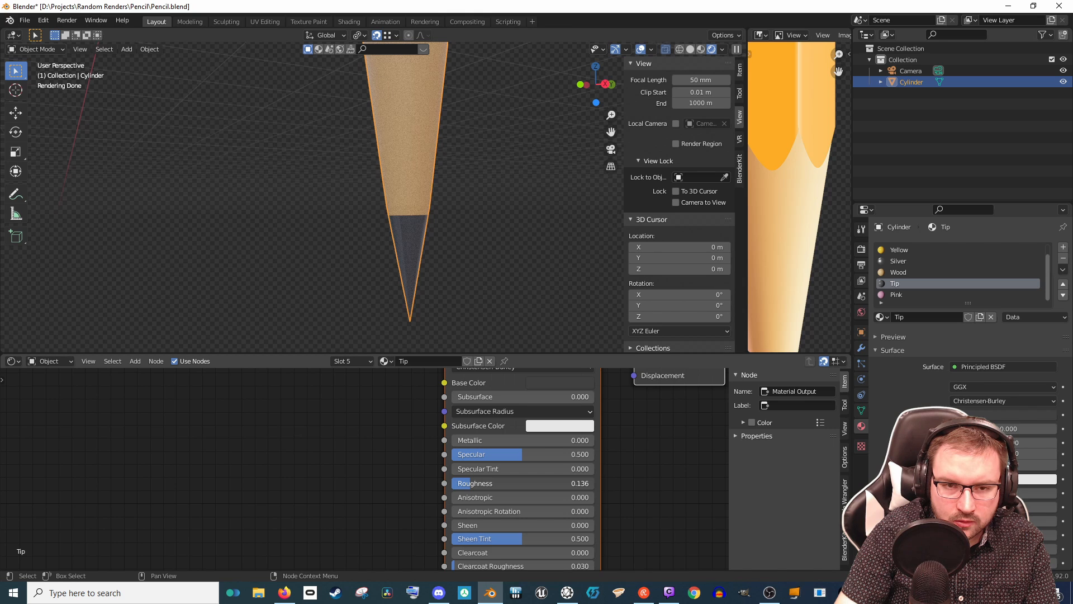
pyautogui.moveTo(503, 313)
pyautogui.mouseDown(button='middle')
pyautogui.moveTo(501, 294)
pyautogui.moveTo(421, 286)
pyautogui.mouseUp(button='middle')
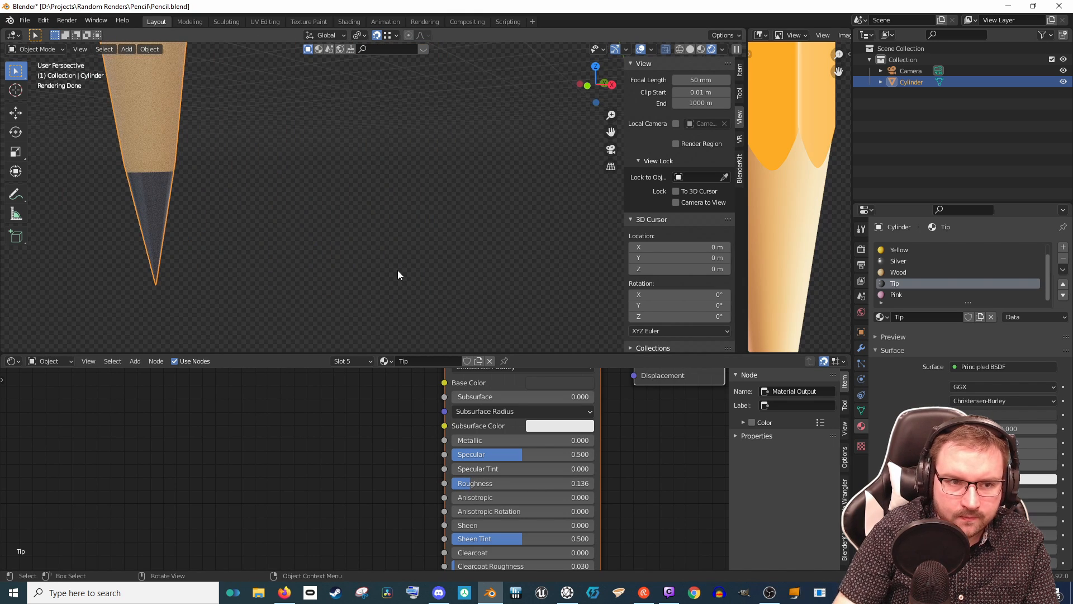
# Step: Frame the whole pencil, render it from the camera to check the glossier tip, and close the render window
pyautogui.press('KP_0')
pyautogui.press('KP_Decimal')
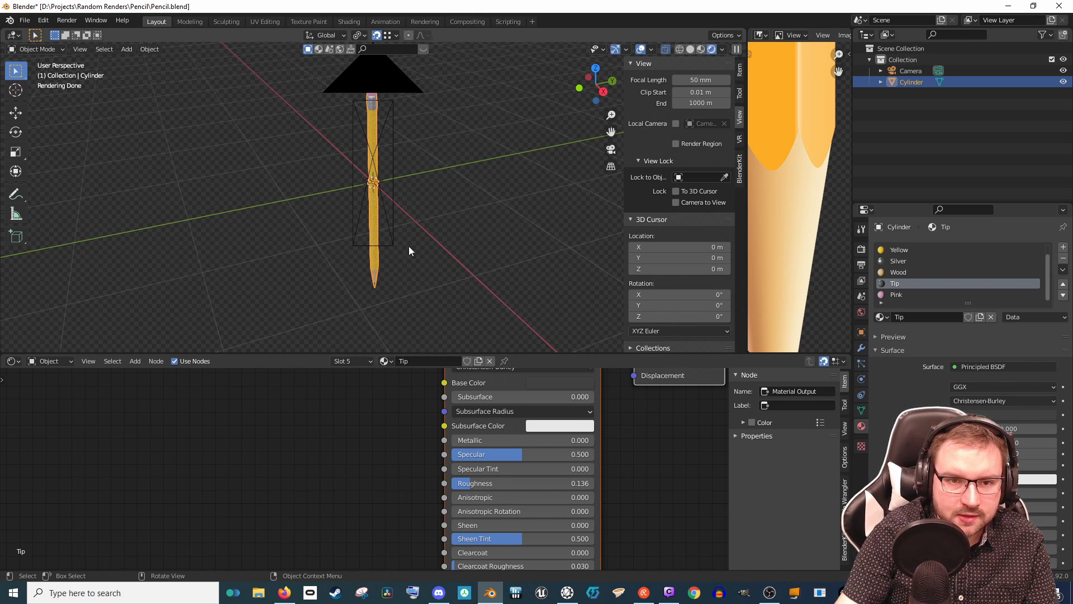
pyautogui.press('F12')
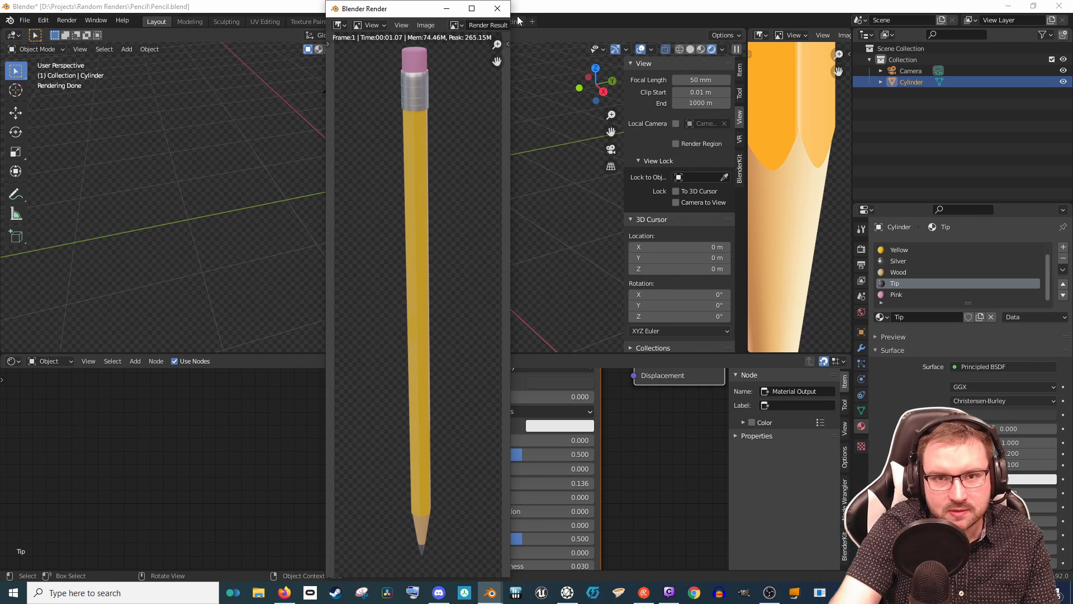
pyautogui.click(497, 9)
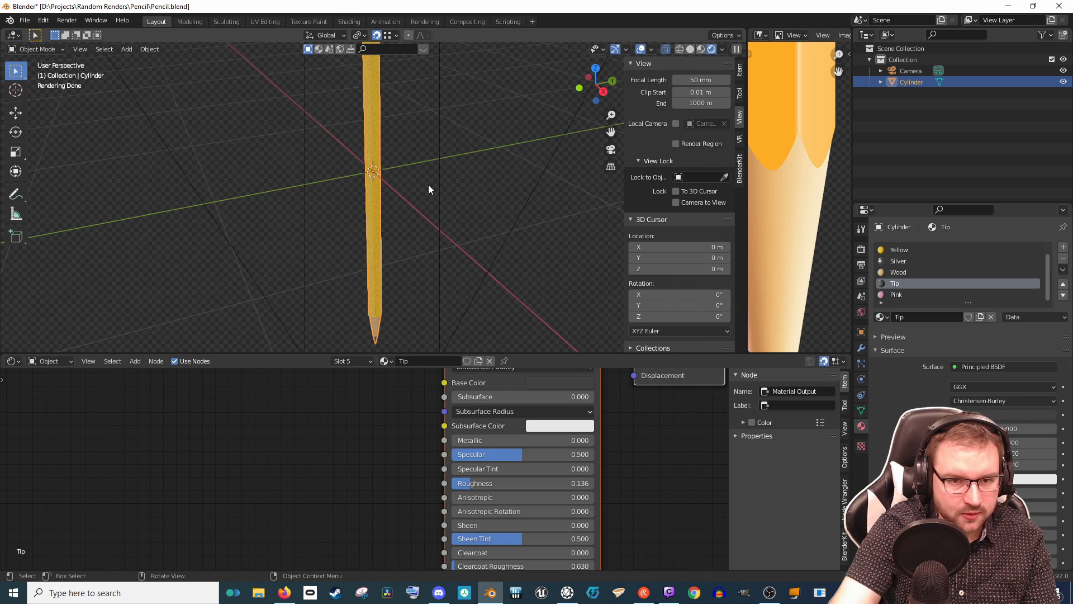
# Step: Add a 2 m plane mesh at the world origin
pyautogui.hotkey('shift', 'a')
pyautogui.moveTo(437, 207)
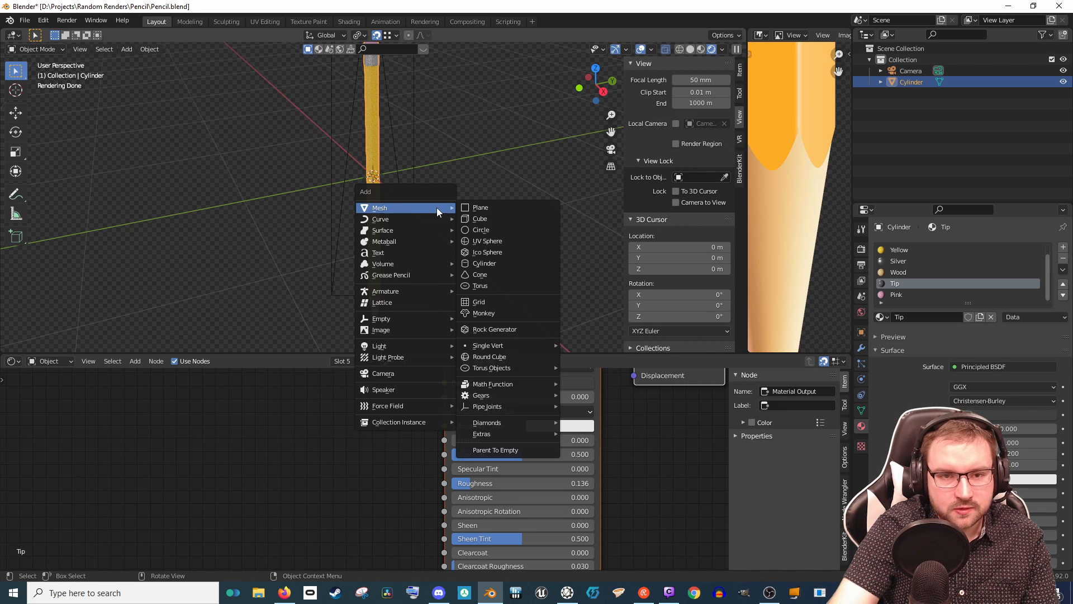
pyautogui.click(473, 208)
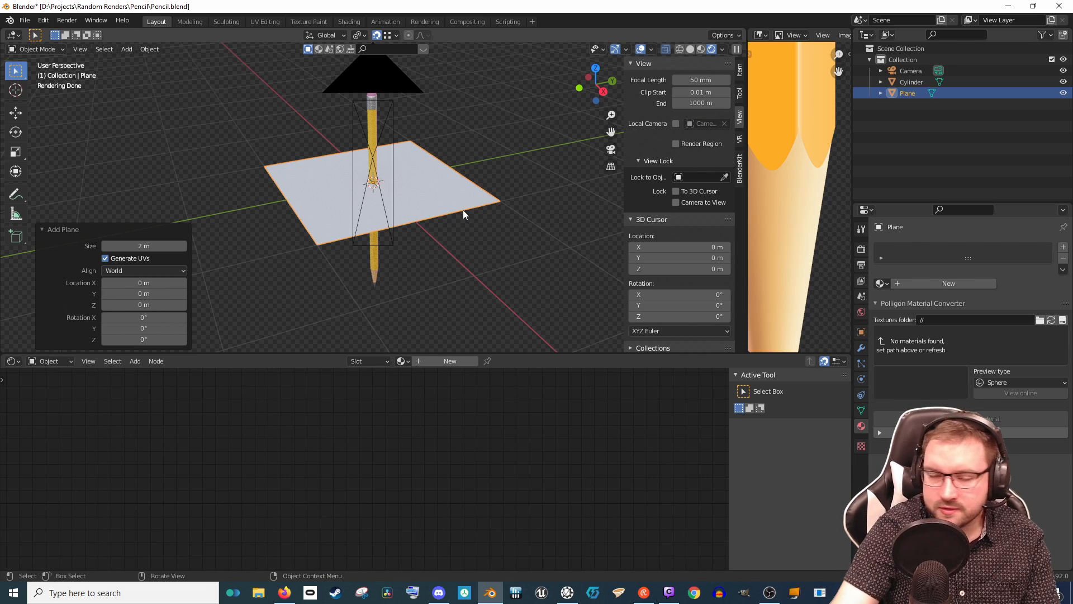
# Step: Extrude the plane's edge behind the pencil about 1.58 m upward along Z as a backdrop wall and raise its top edge further
pyautogui.scroll(-4, 435, 222)
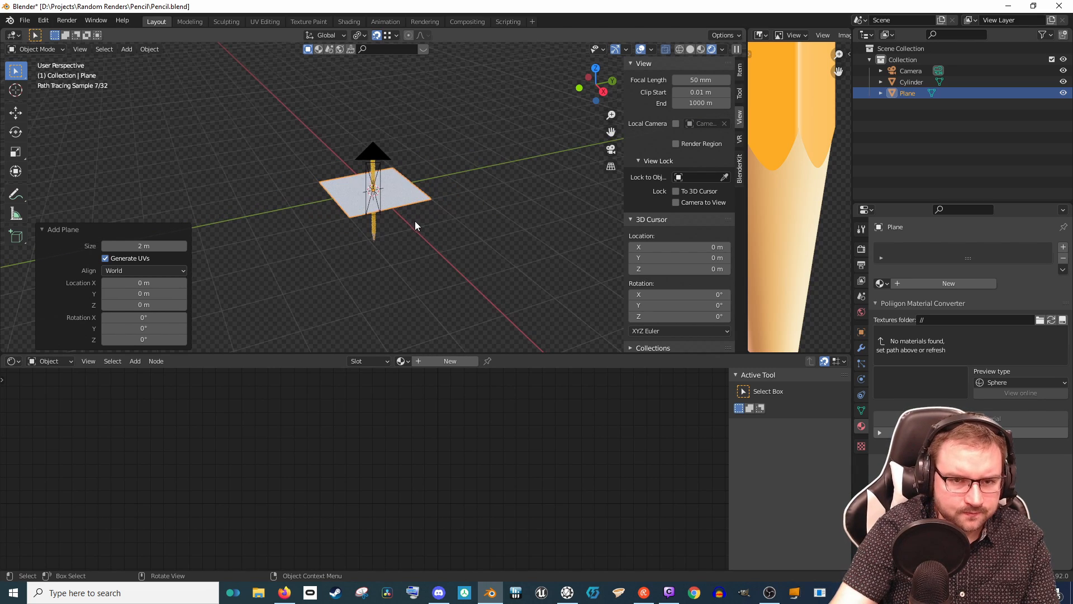
pyautogui.moveTo(415, 225); pyautogui.dragTo(472, 233, button='middle')
pyautogui.scroll(4, 422, 231)
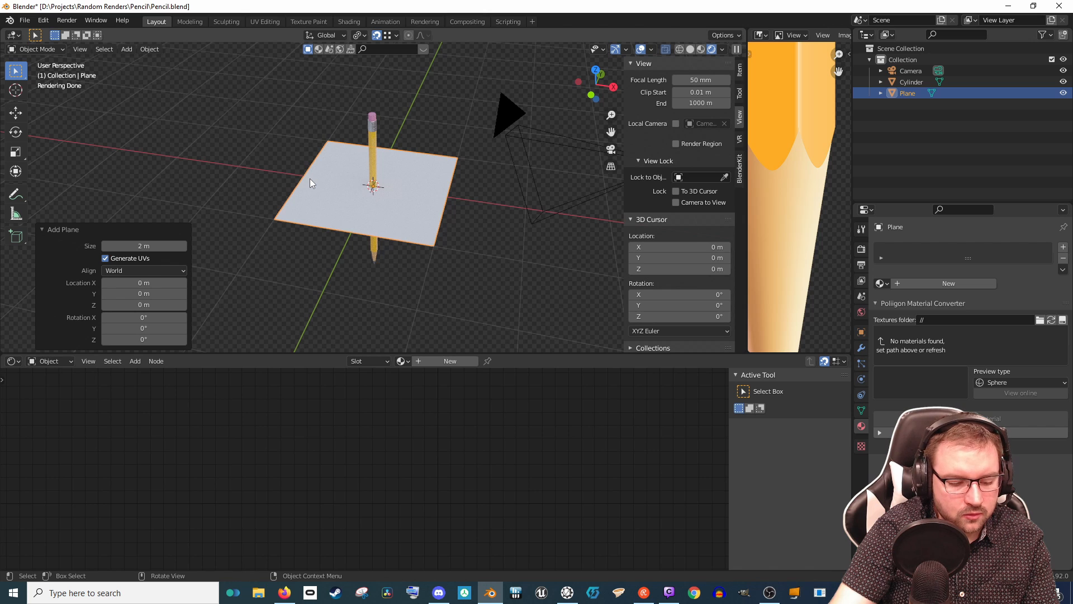
pyautogui.press('Tab')
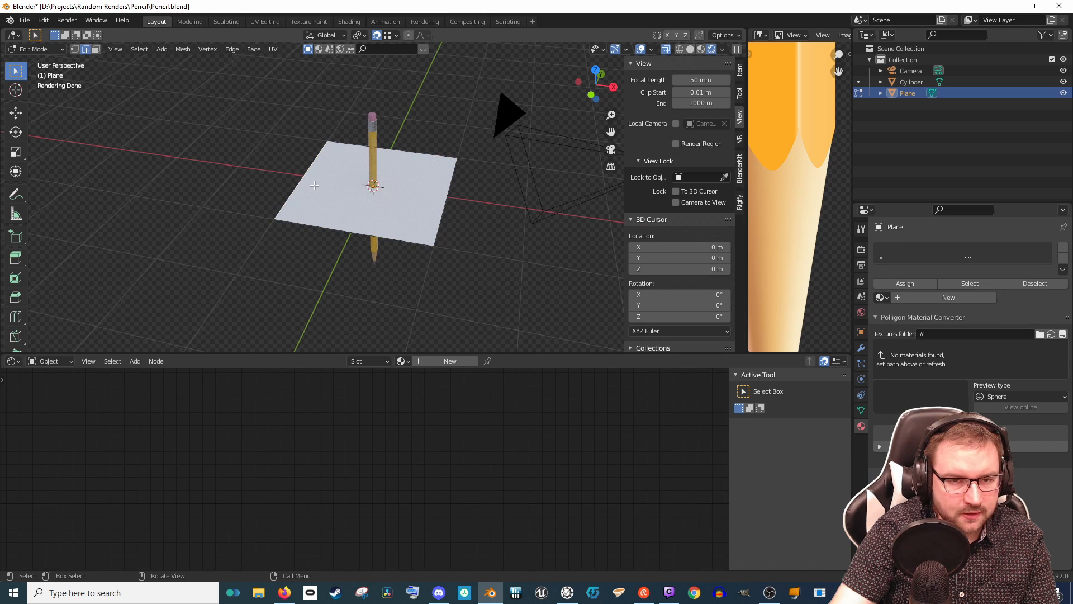
pyautogui.scroll(2, 406, 229)
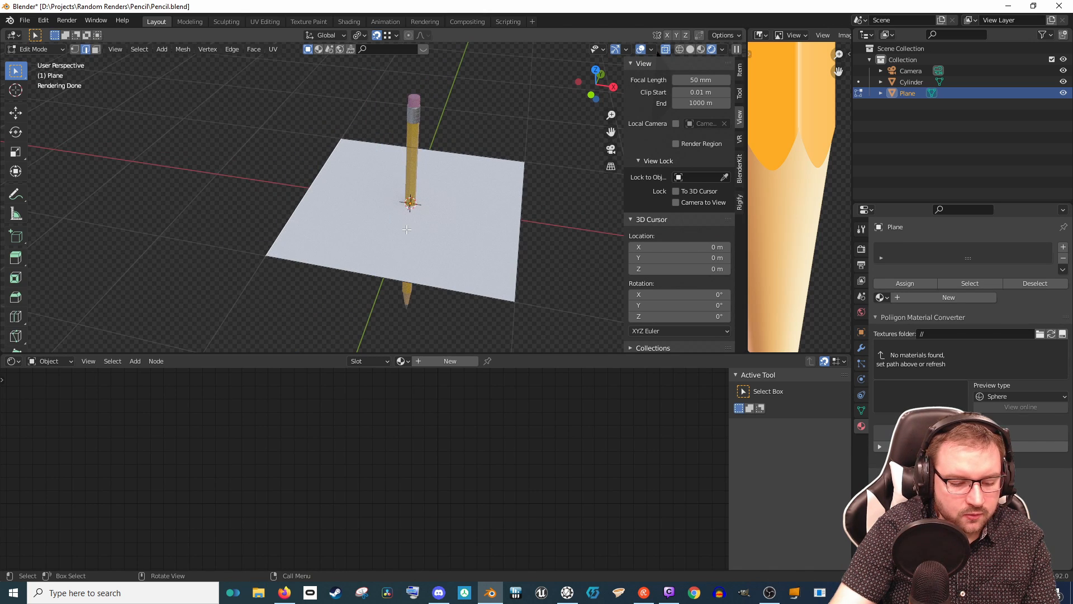
pyautogui.press('e')
pyautogui.press('z')
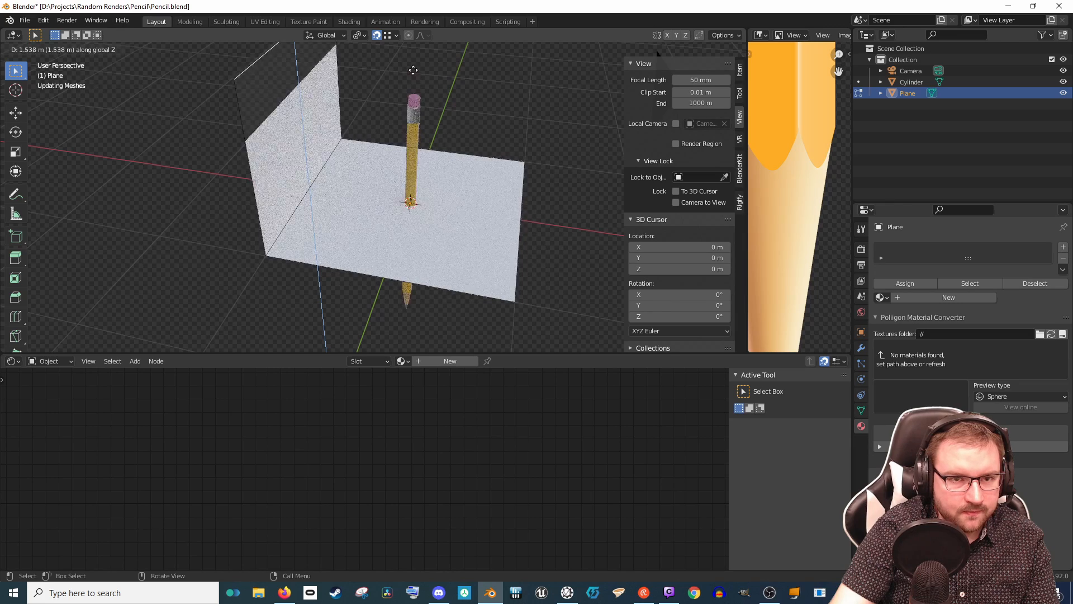
pyautogui.click(413, 68)
pyautogui.scroll(-4, 438, 151)
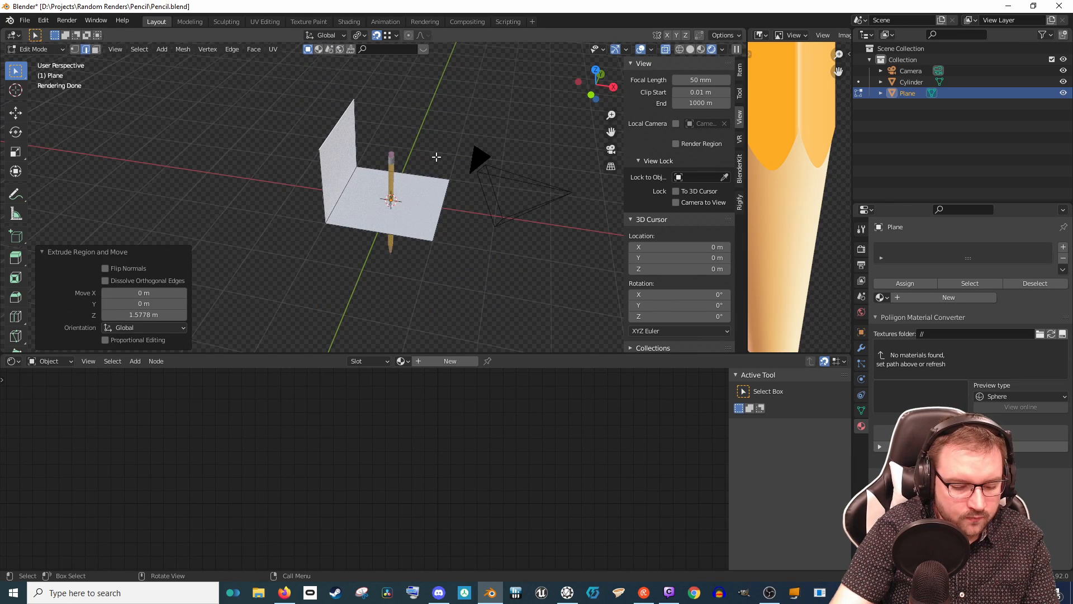
pyautogui.press('g')
pyautogui.press('z')
pyautogui.click(439, 134)
# Step: Move the floor's edge on the camera side about 1.36 m along X to lengthen the floor
pyautogui.click(445, 203)
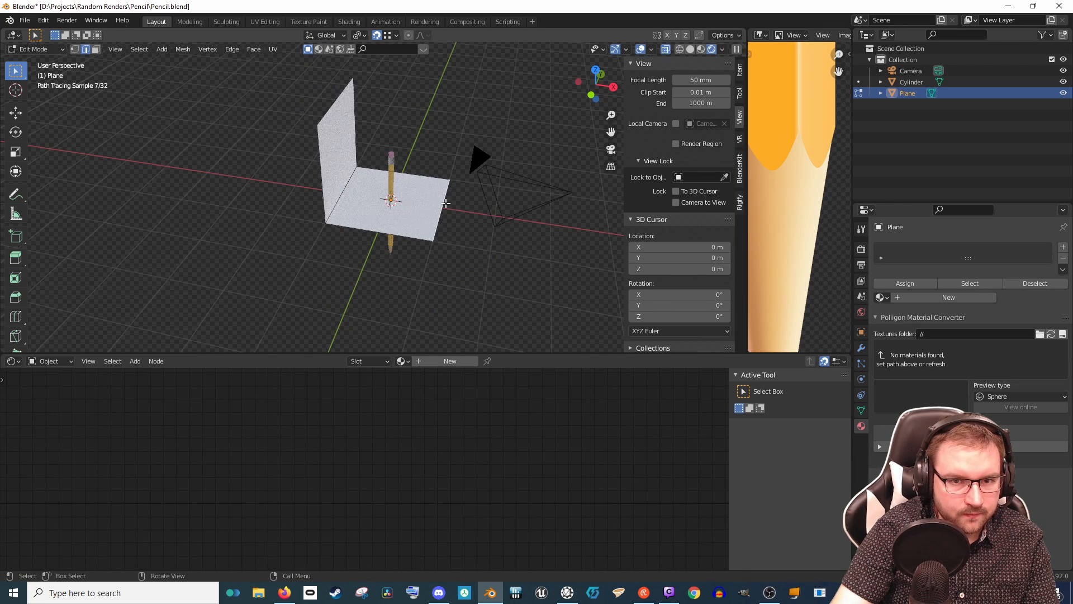
pyautogui.press('g')
pyautogui.press('z')
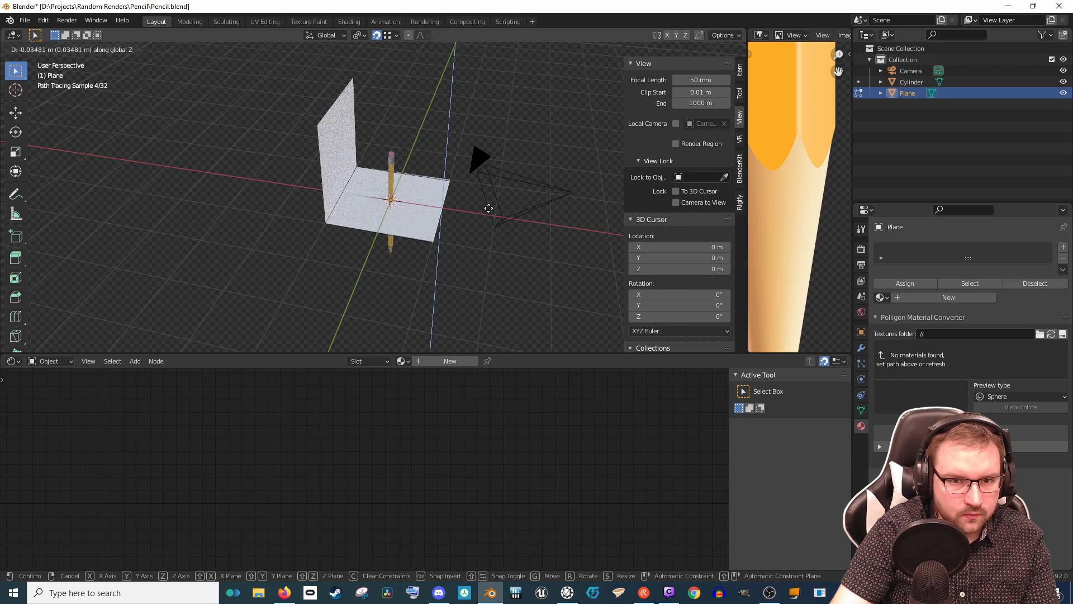
pyautogui.rightClick(523, 212)
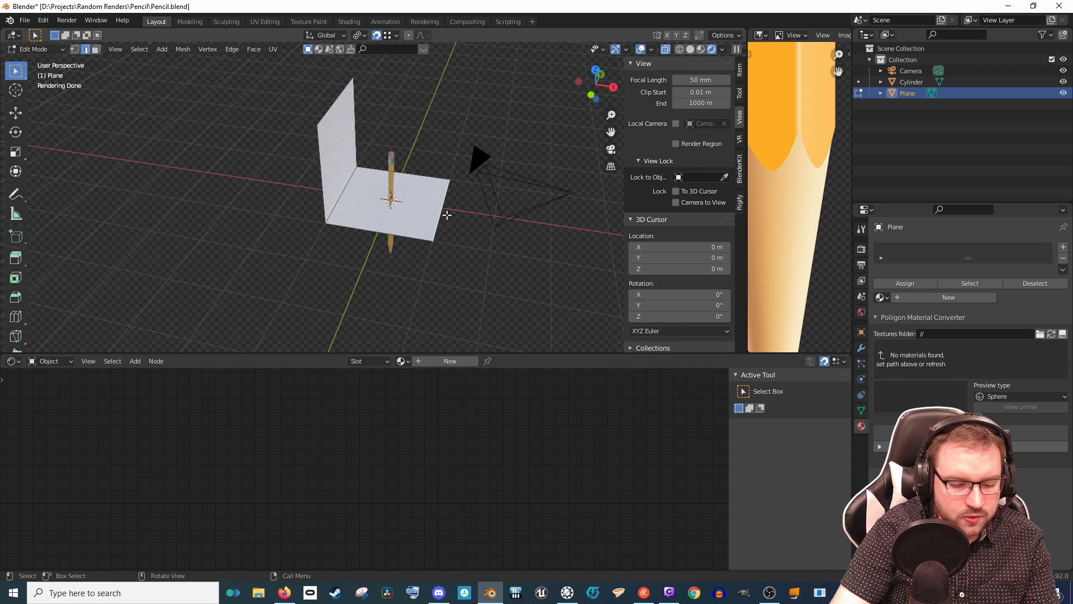
pyautogui.press('g')
pyautogui.press('x')
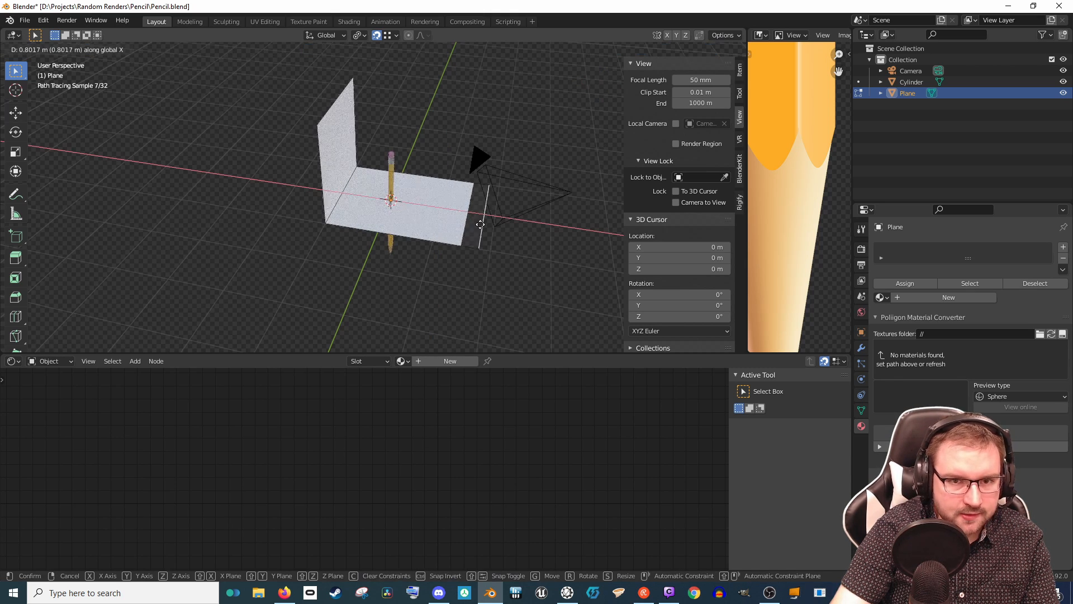
pyautogui.click(510, 228)
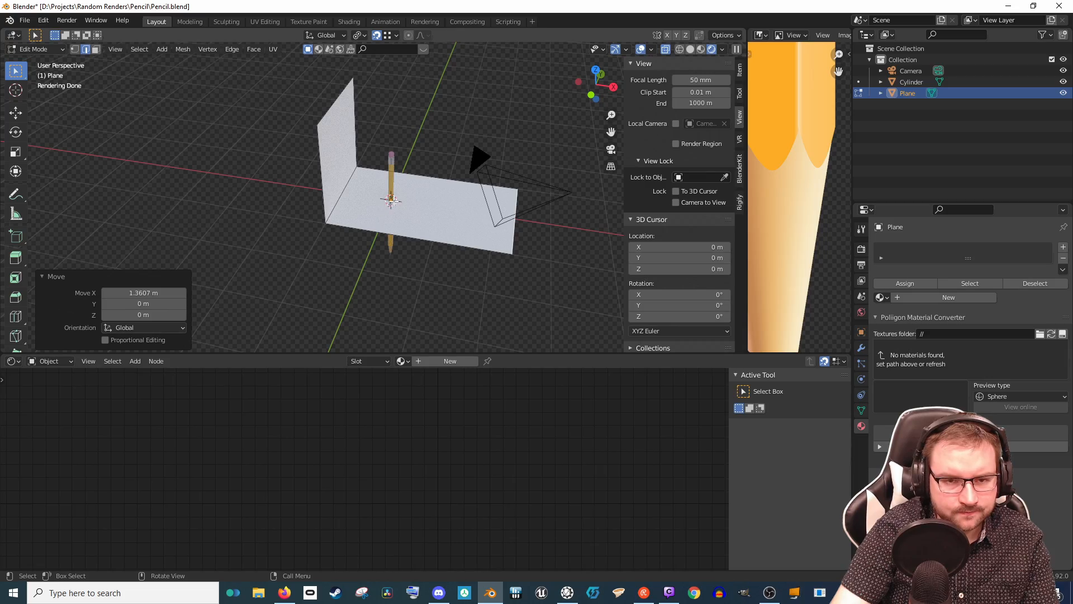
# Step: Widen the whole backdrop by scaling it along Y by a factor of about 3.05
pyautogui.press('Tab')
pyautogui.moveTo(453, 213); pyautogui.dragTo(410, 216, button='middle')
pyautogui.press('s')
pyautogui.press('y')
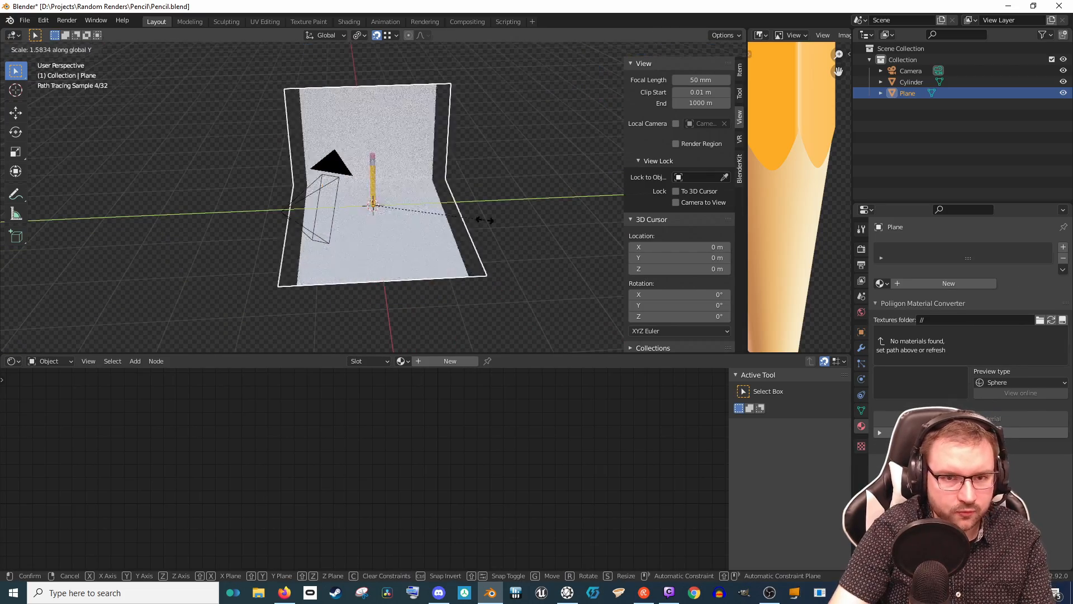
pyautogui.click(581, 226)
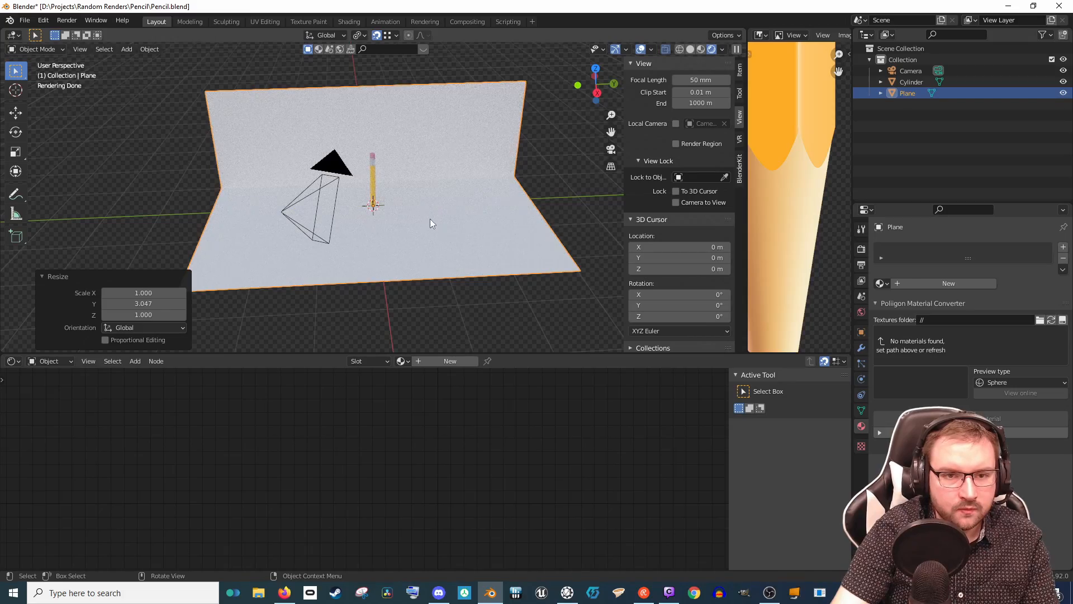
# Step: Bevel the edge between the backdrop's floor and wall about 0.51 m wide with 20 segments
pyautogui.press('Tab')
pyautogui.moveTo(412, 180); pyautogui.dragTo(417, 214, button='middle')
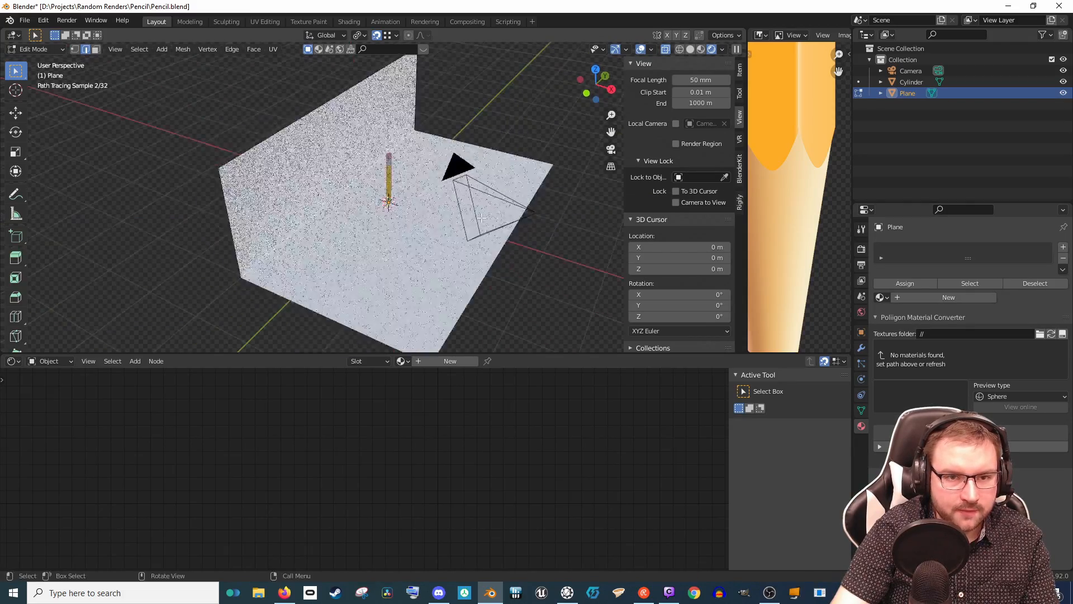
pyautogui.scroll(3, 417, 214)
pyautogui.hotkey('ctrl', 'b')
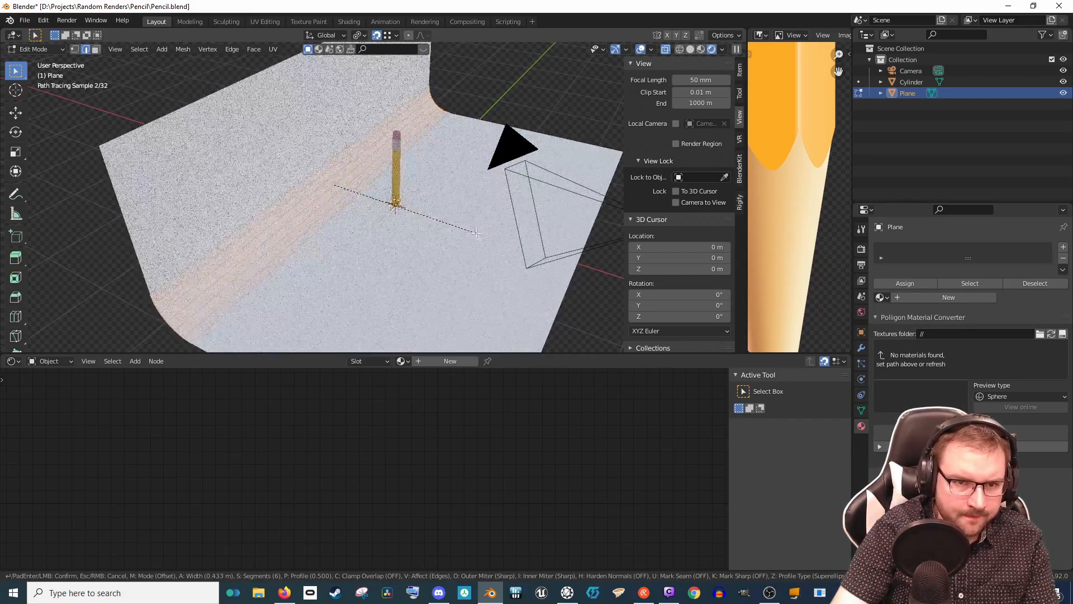
pyautogui.scroll(8, 484, 238)
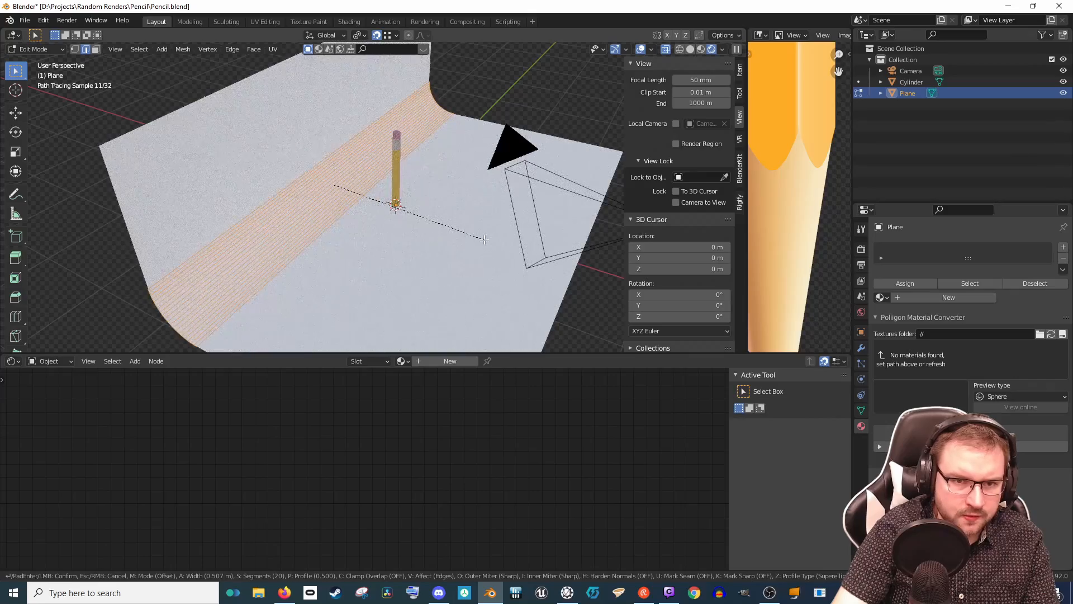
pyautogui.click(484, 239)
pyautogui.scroll(-2, 484, 240)
pyautogui.press('Tab')
pyautogui.scroll(-5, 484, 239)
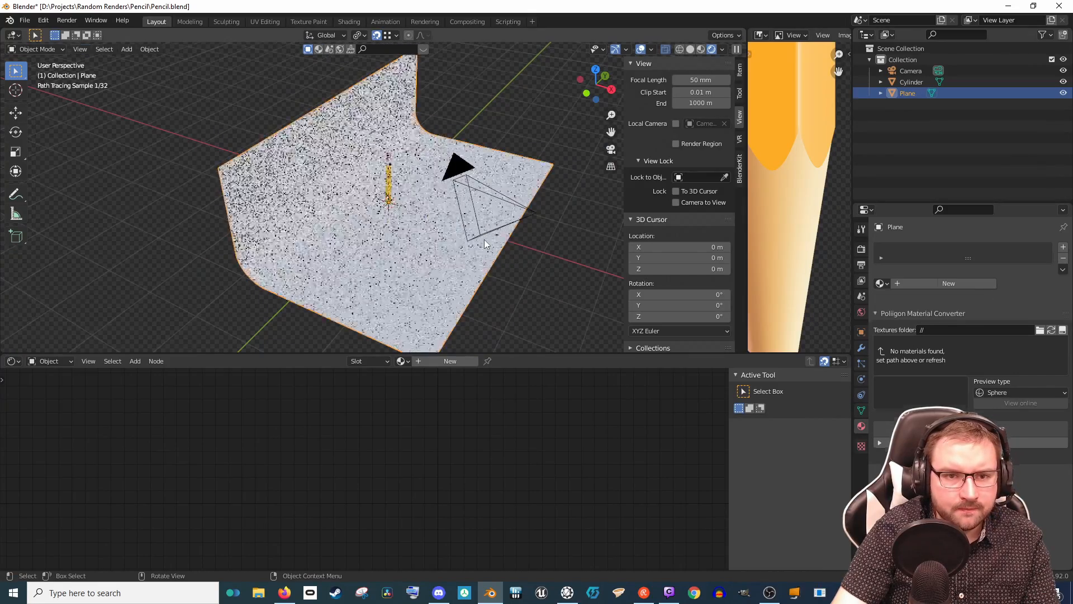
# Step: Create a new material on the backdrop plane
pyautogui.moveTo(454, 206); pyautogui.dragTo(478, 172, button='middle')
pyautogui.scroll(8, 470, 184)
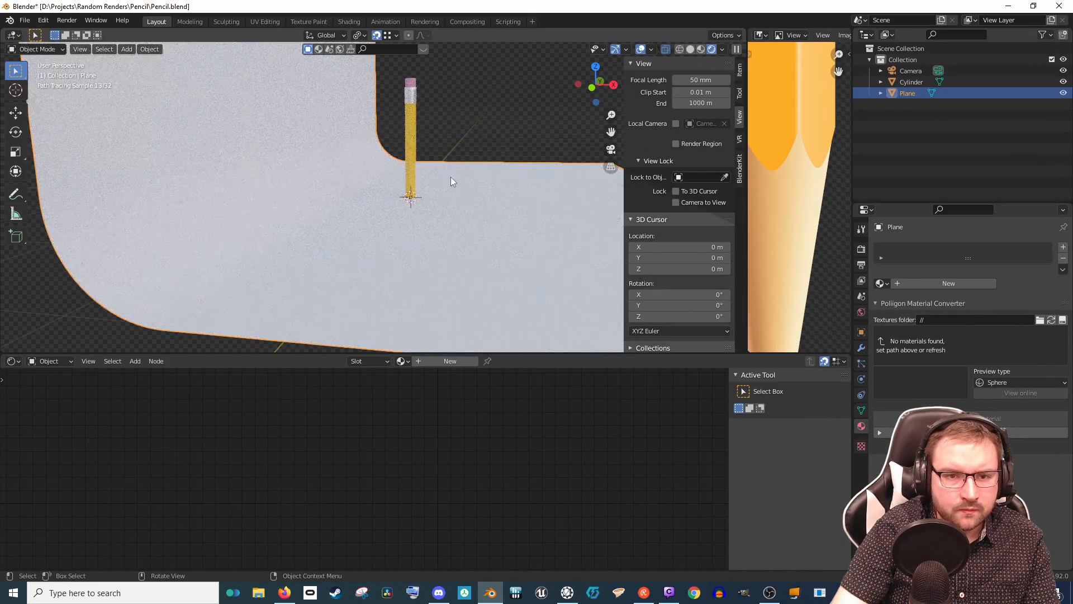
pyautogui.scroll(-5, 485, 196)
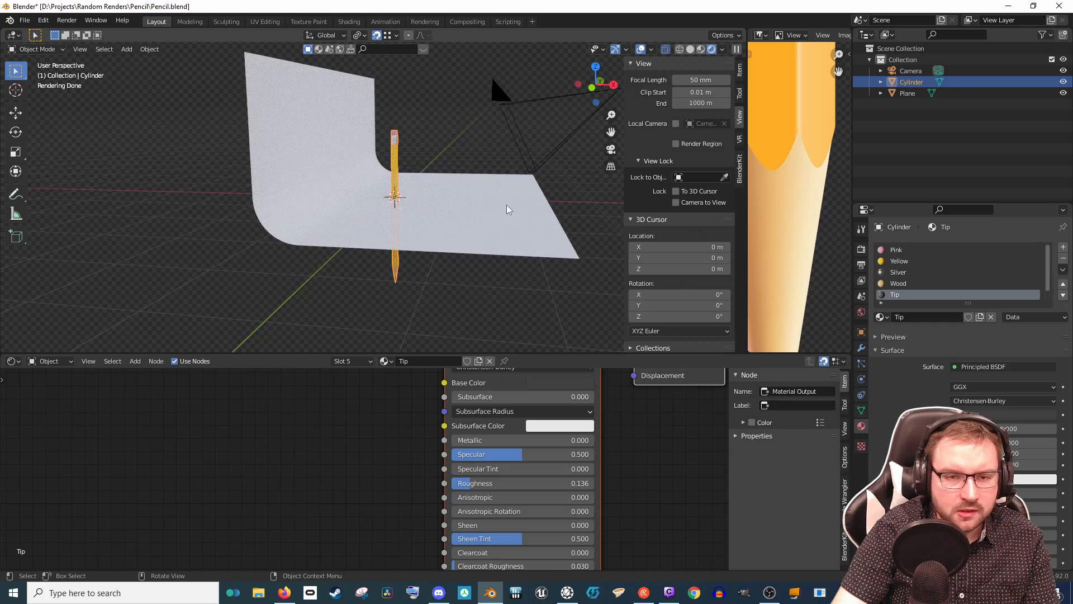
pyautogui.click(432, 361)
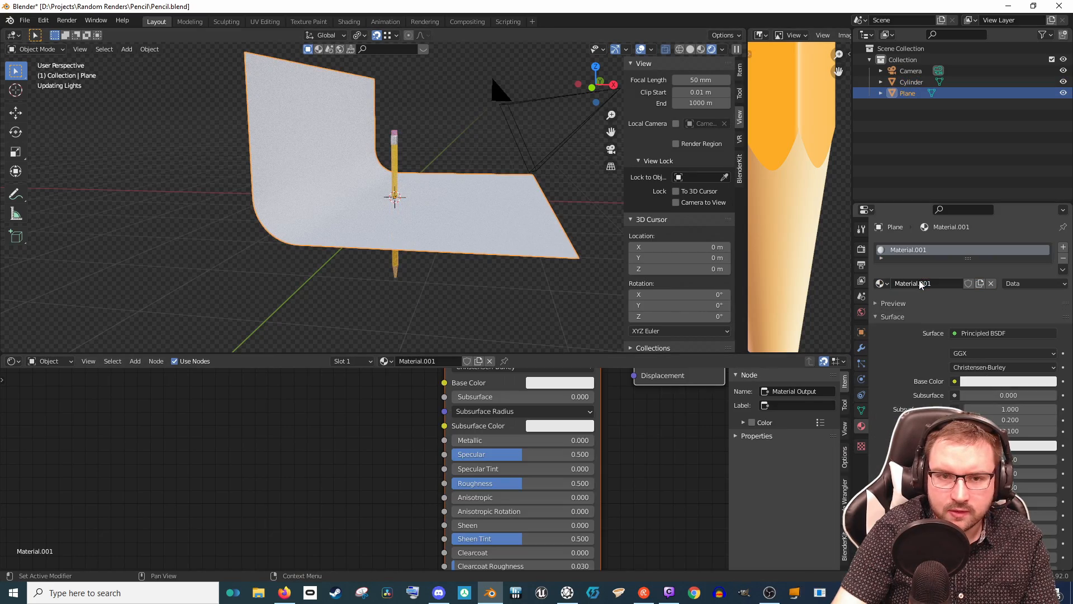
# Step: Select the upright pencil in front of the backdrop
pyautogui.moveTo(474, 233)
pyautogui.mouseDown(button='middle')
pyautogui.moveTo(476, 224)
pyautogui.moveTo(428, 230)
pyautogui.moveTo(460, 229)
pyautogui.mouseUp(button='middle')
pyautogui.scroll(5, 435, 232)
pyautogui.click(398, 156)
pyautogui.scroll(3, 461, 229)
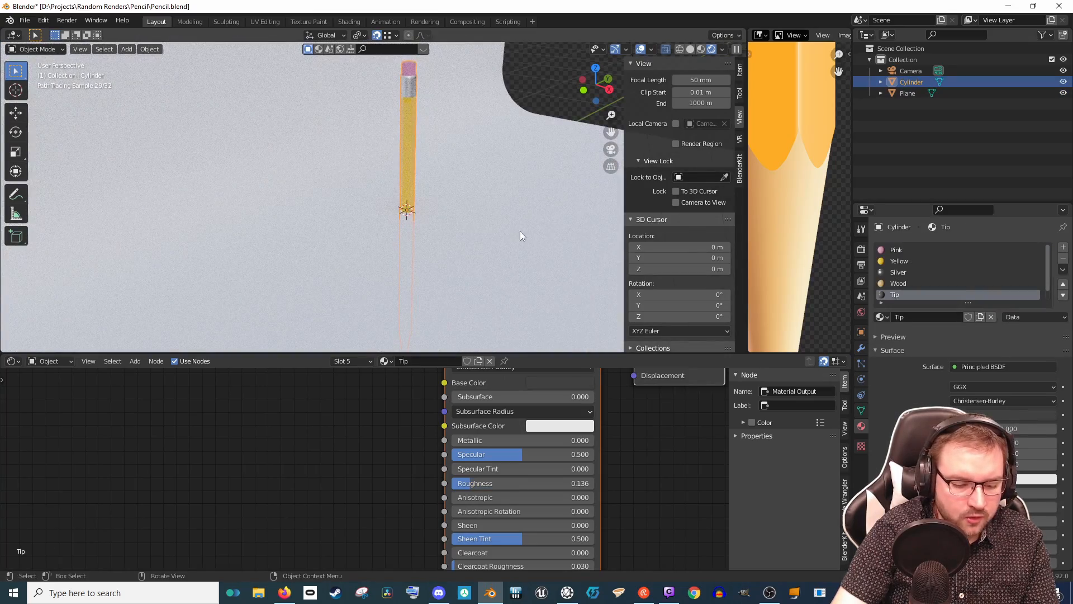
# Step: Try rotating the pencil about the global X axis, first freehand and then by 180°
pyautogui.press('r')
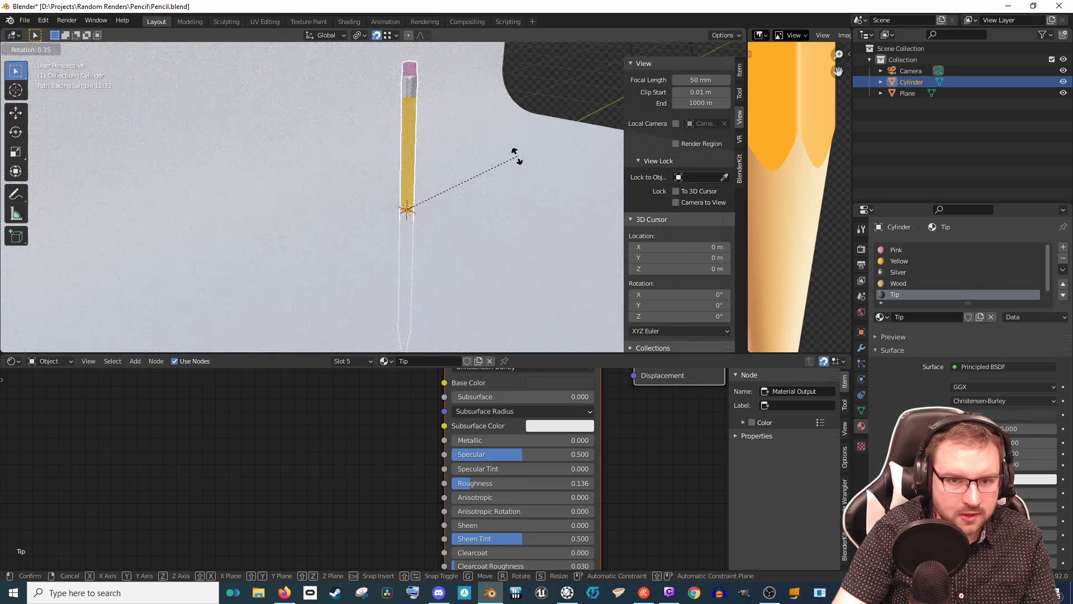
pyautogui.press('x')
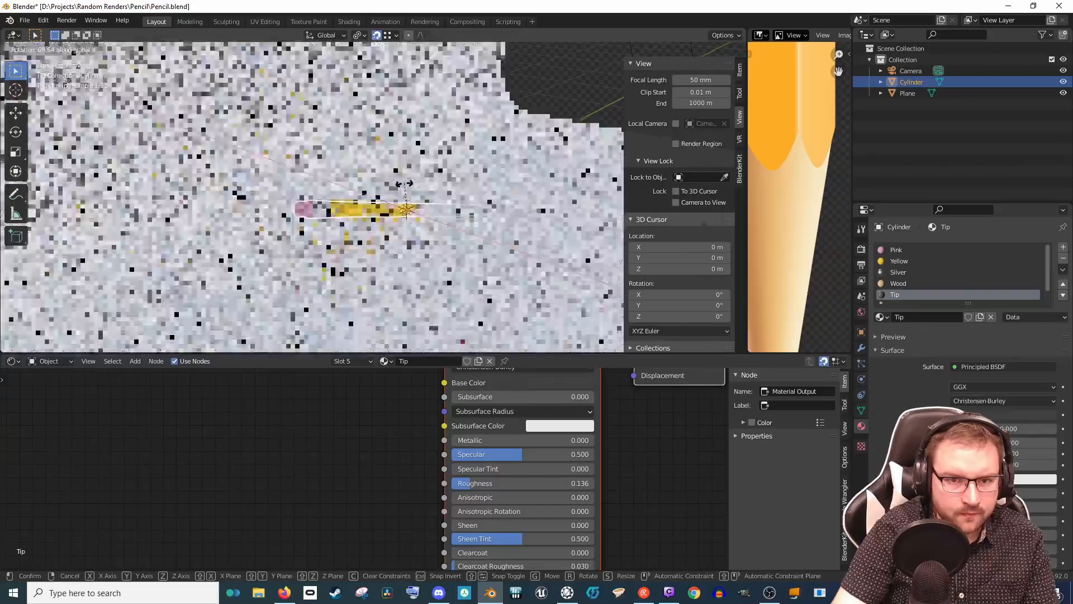
pyautogui.click(428, 186)
pyautogui.write('r')
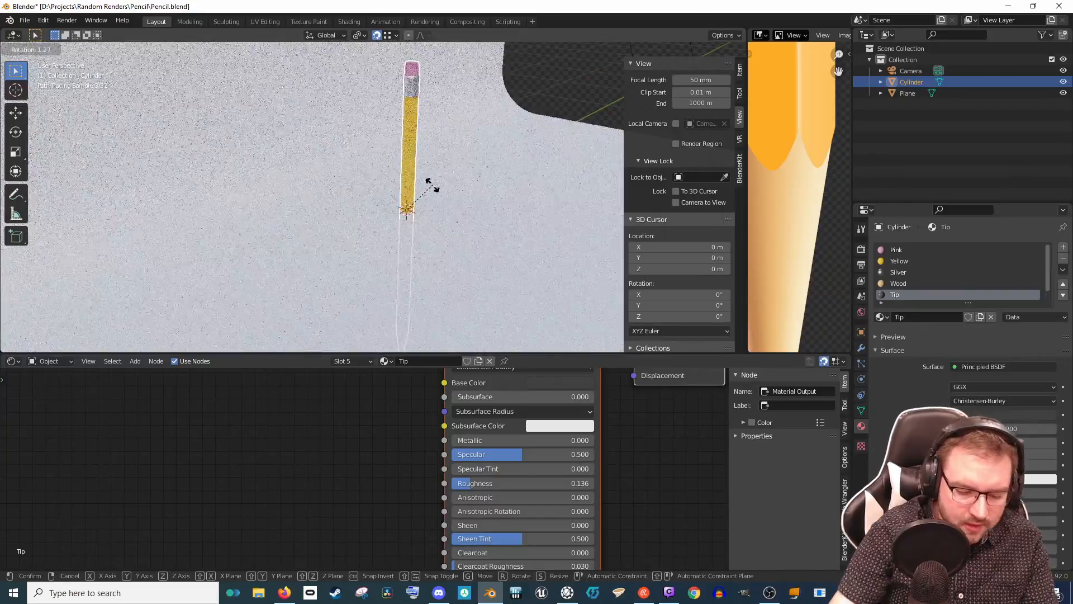
pyautogui.write('x180')
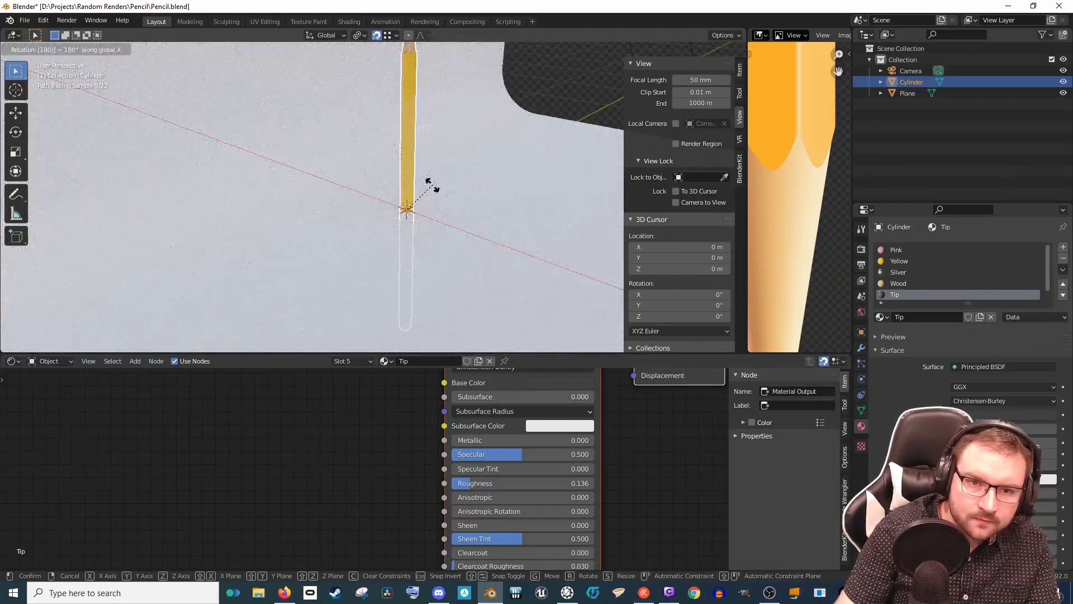
pyautogui.press('Return')
# Step: Lay the pencil down by rotating it 90° about the global X axis
pyautogui.write('rx')
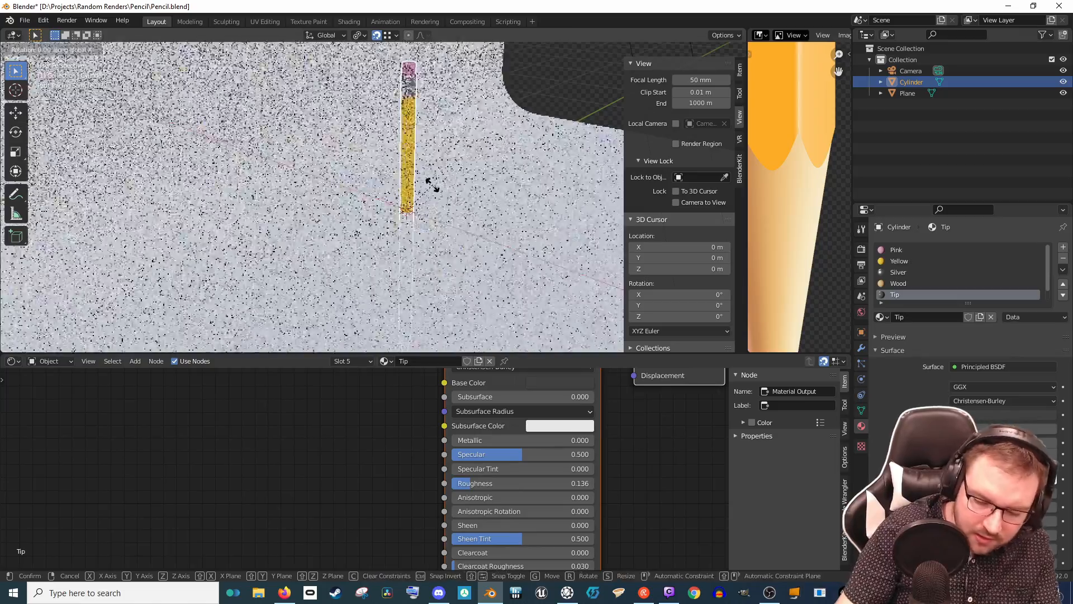
pyautogui.write('90')
pyautogui.press('Return')
# Step: Raise the horizontal pencil about 0.054 m along Z out of the backdrop floor
pyautogui.moveTo(482, 200); pyautogui.dragTo(426, 178, button='middle')
pyautogui.scroll(3, 454, 217)
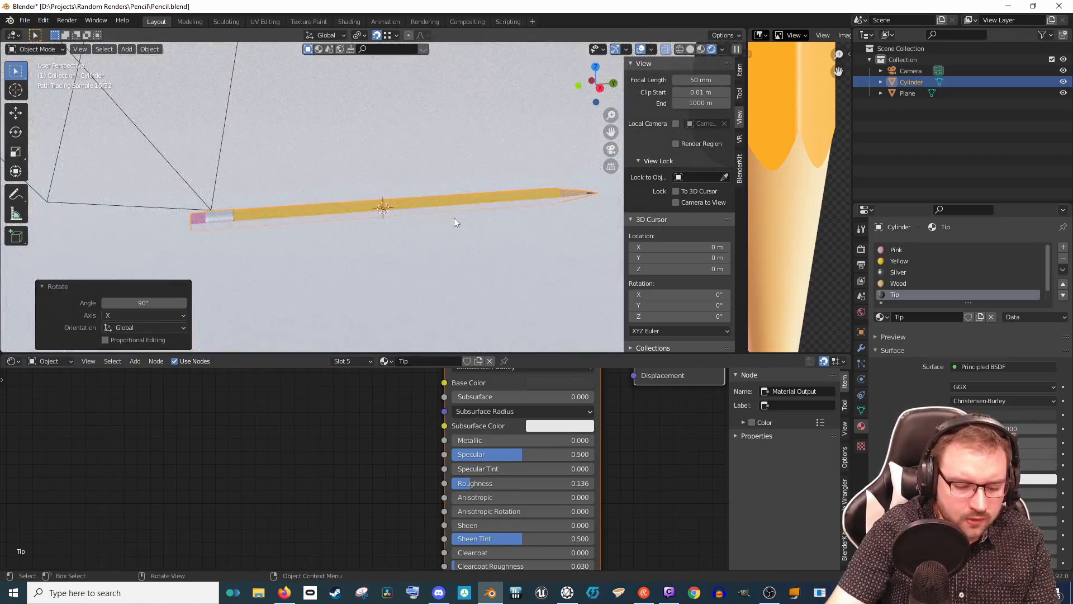
pyautogui.press('g')
pyautogui.press('z')
pyautogui.click(458, 213)
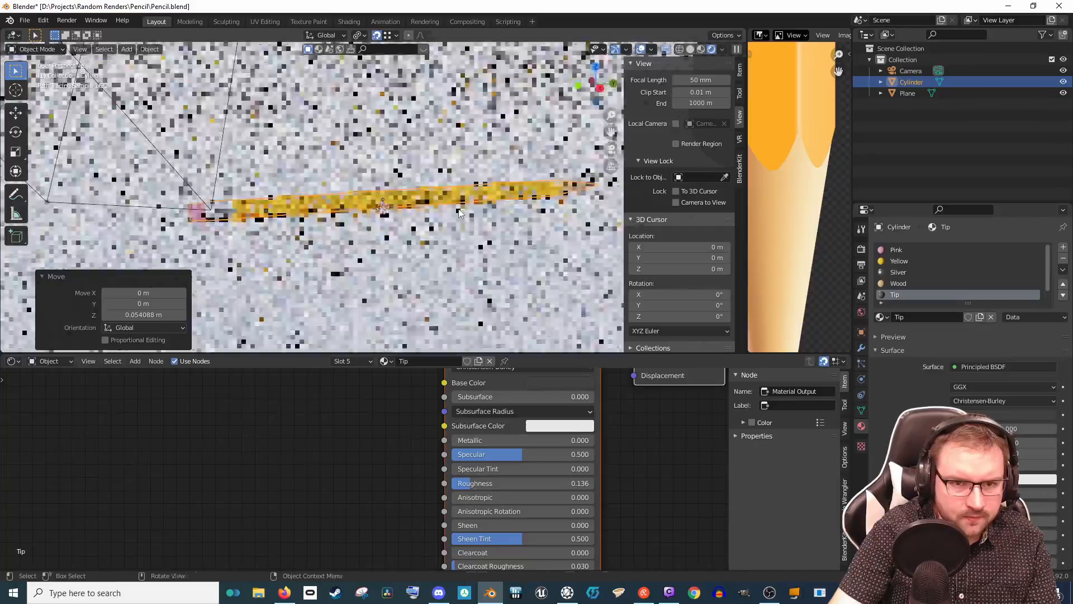
# Step: Lower the pencil about 0.0015 m along Z so that it rests on the floor
pyautogui.scroll(6, 458, 212)
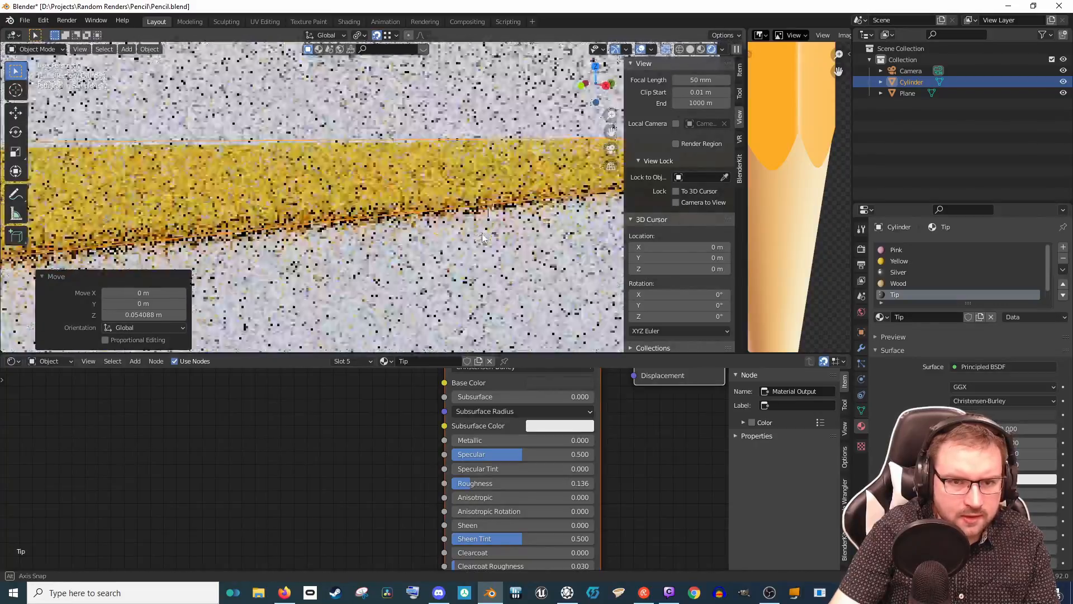
pyautogui.moveTo(484, 238); pyautogui.dragTo(521, 229, button='middle')
pyautogui.moveTo(465, 247)
pyautogui.keyDown('shift'); pyautogui.mouseDown(button='middle')
pyautogui.moveTo(482, 239)
pyautogui.moveTo(411, 219)
pyautogui.moveTo(465, 218)
pyautogui.moveTo(436, 199)
pyautogui.moveTo(420, 219)
pyautogui.mouseUp(button='middle'); pyautogui.keyUp('shift')
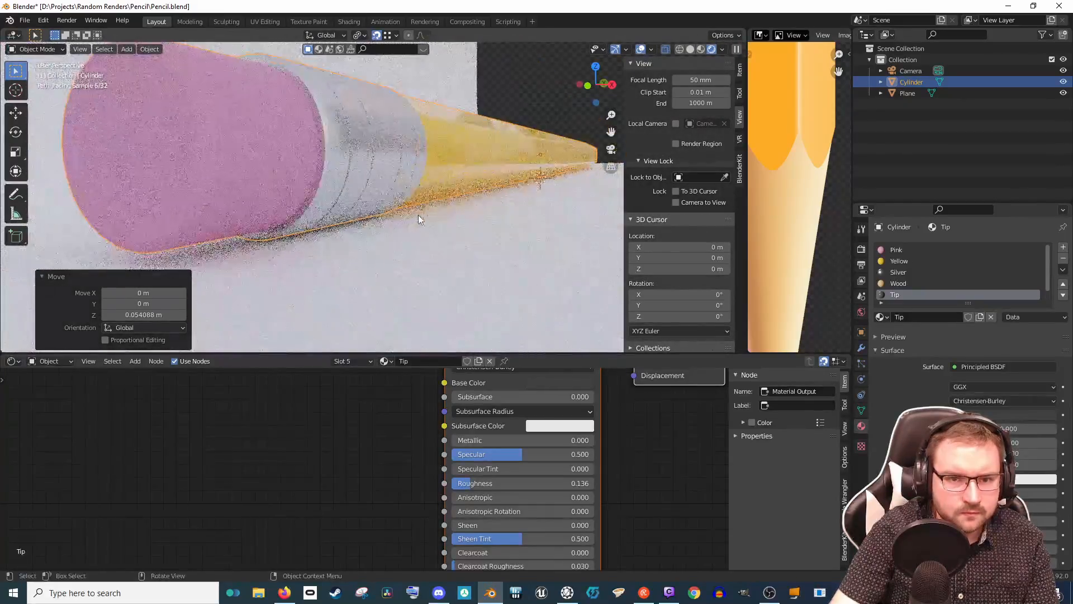
pyautogui.press('g')
pyautogui.press('z')
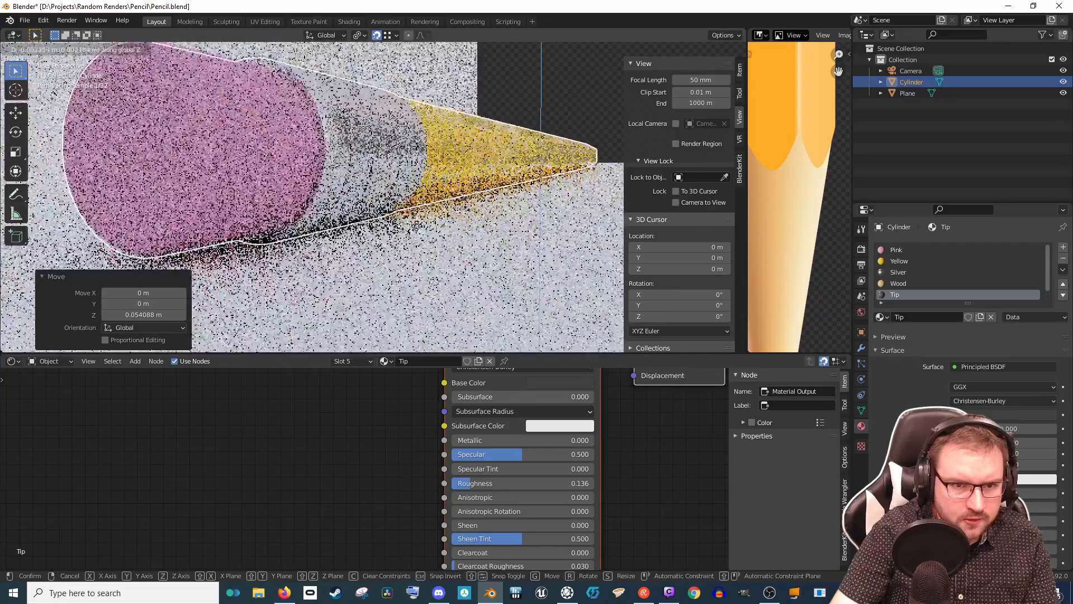
pyautogui.click(427, 219)
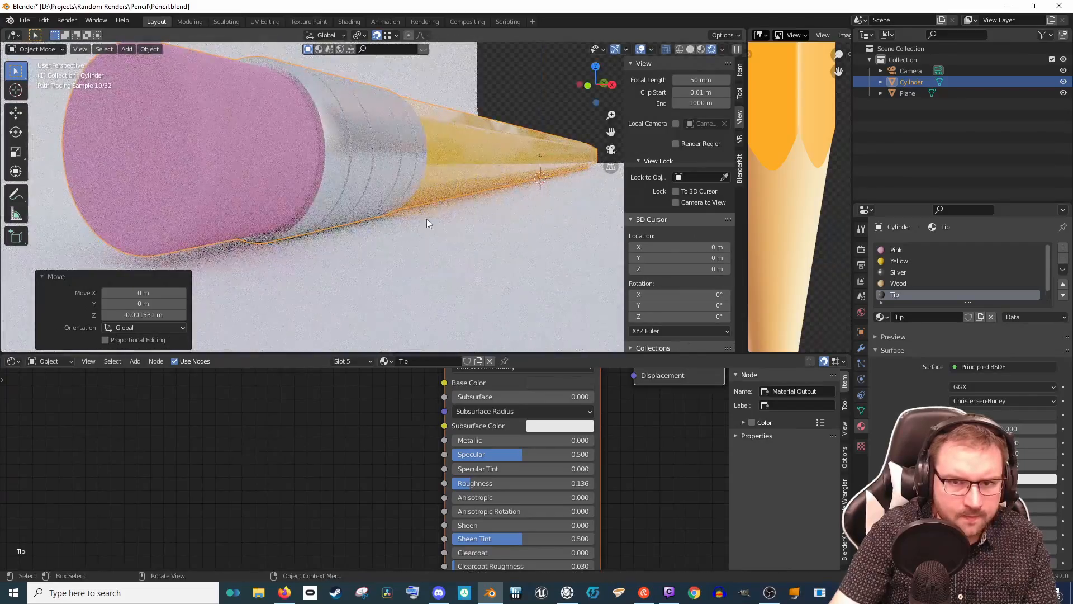
# Step: Look through the camera and set the render resolution's width to 1920 px
pyautogui.press('KP_0')
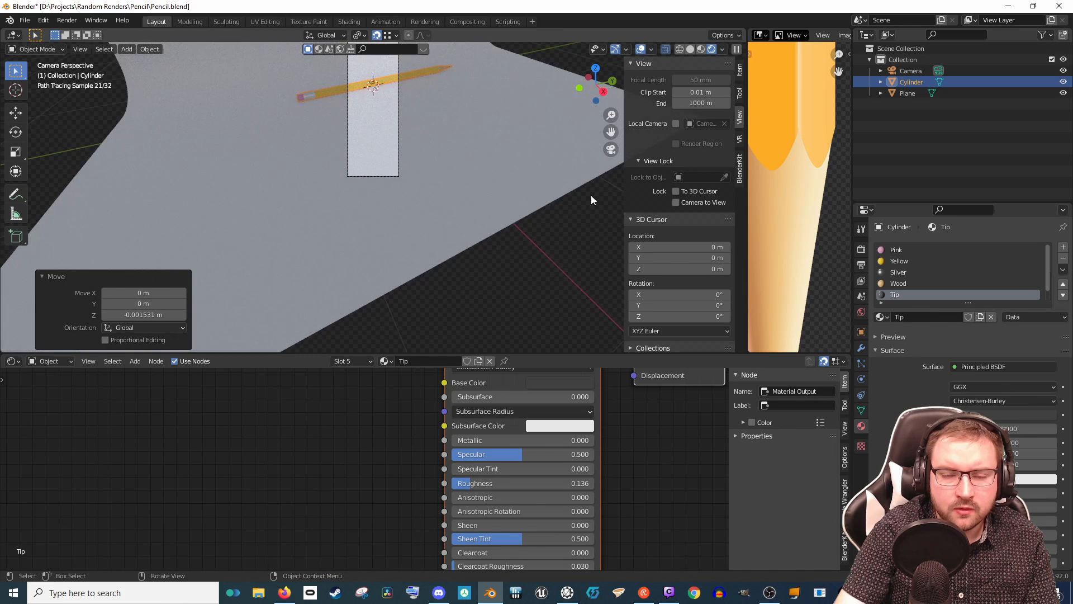
pyautogui.click(861, 264)
pyautogui.click(998, 261)
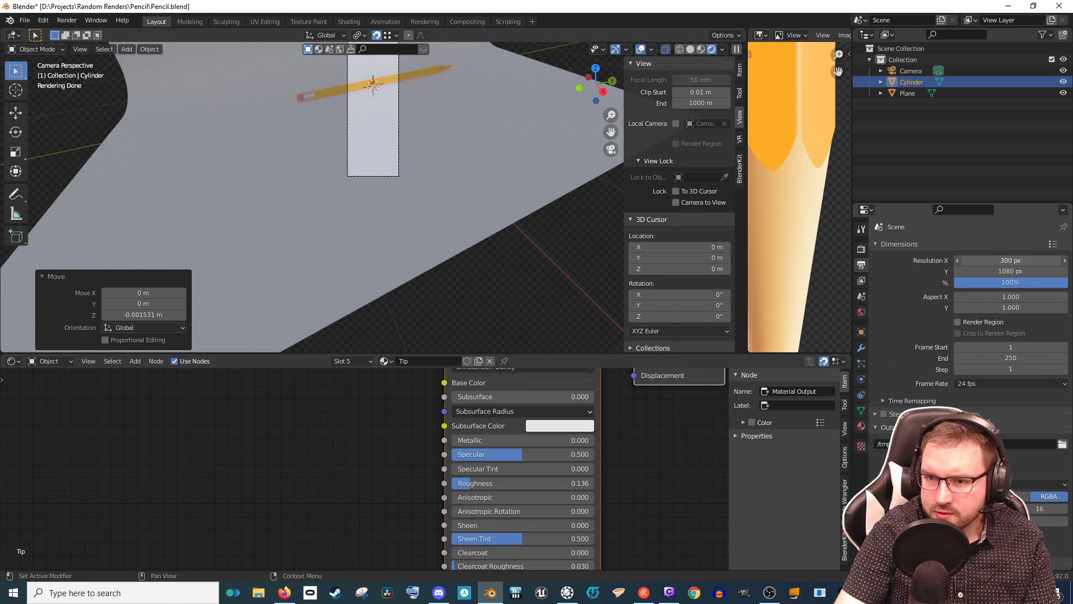
pyautogui.write('1920')
pyautogui.press('Return')
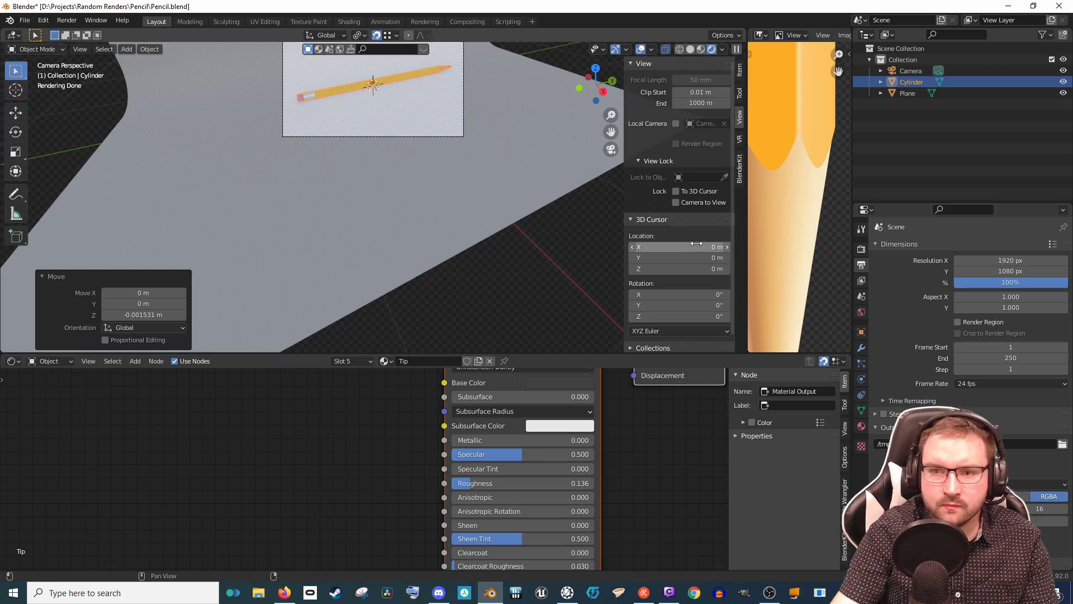
# Step: Render a test image of the pencil on the backdrop, inspect it and put the render window away
pyautogui.click(514, 87)
pyautogui.keyDown('shift'); pyautogui.moveTo(494, 95); pyautogui.dragTo(524, 189, button='middle'); pyautogui.keyUp('shift')
pyautogui.press('F12')
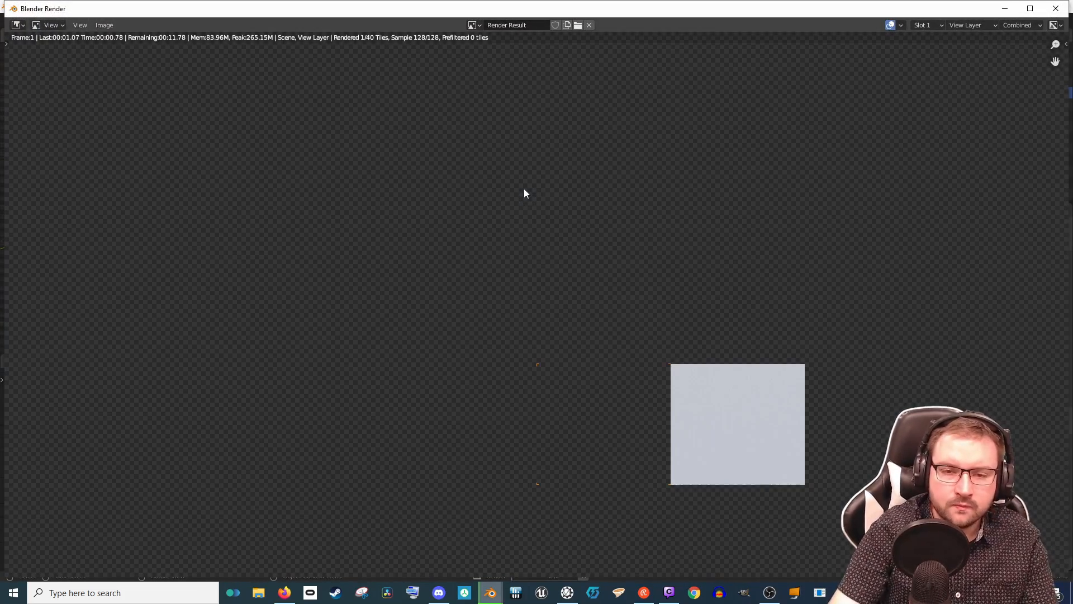
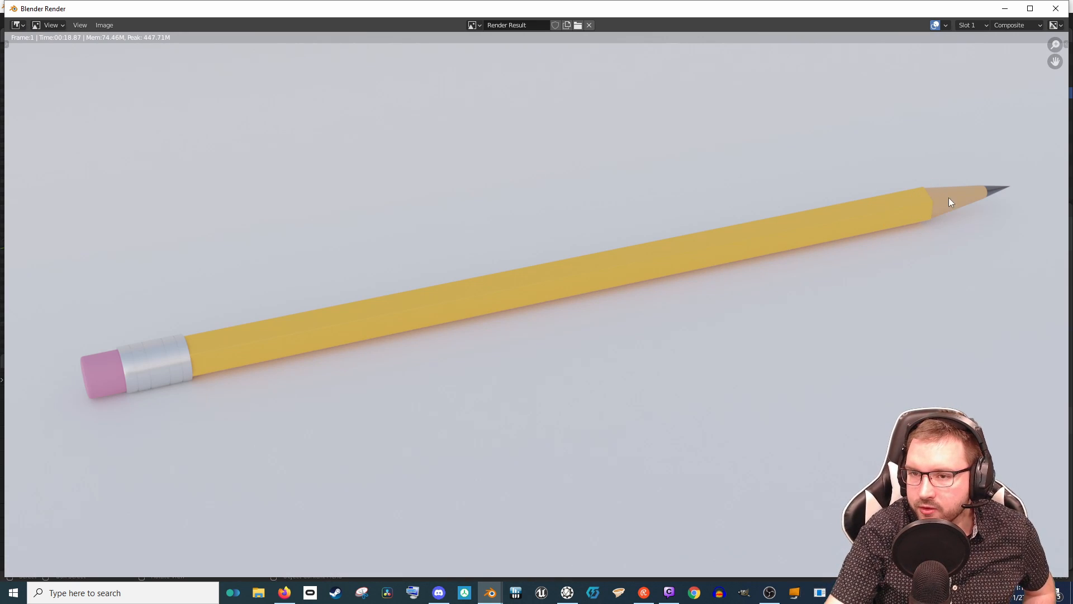
pyautogui.click(1003, 10)
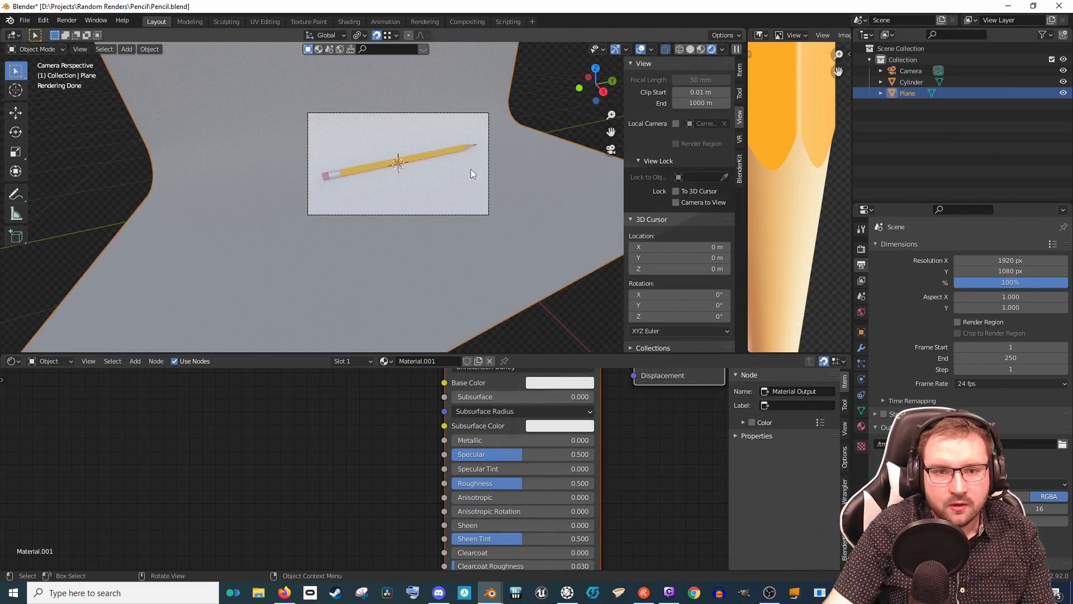
# Step: In the world shader, disconnect the environment texture from the Background node and set the background color to black
pyautogui.scroll(5, 464, 185)
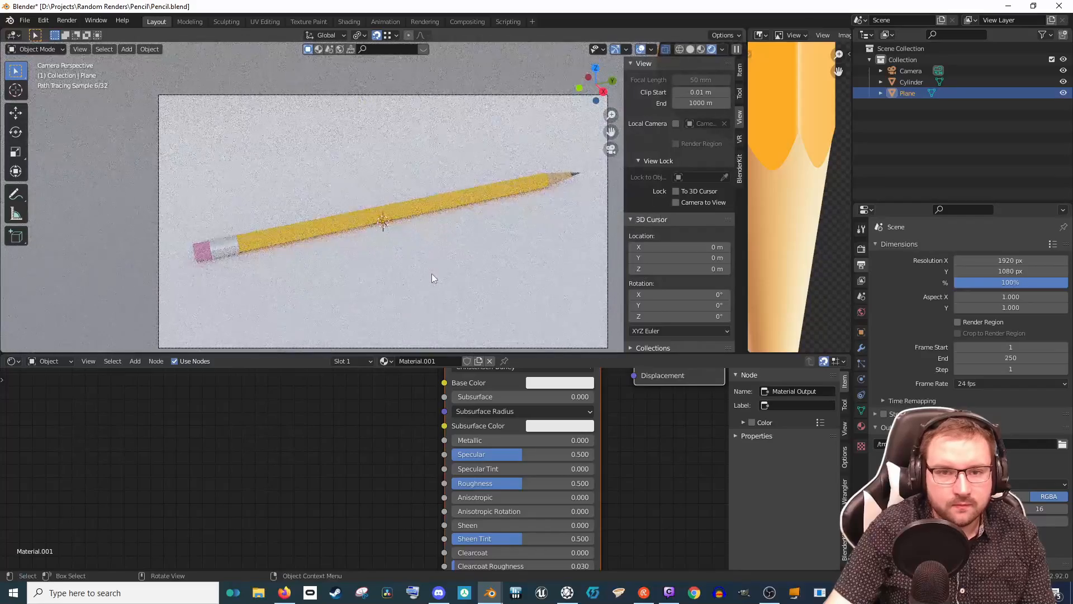
pyautogui.keyDown('shift'); pyautogui.moveTo(475, 265); pyautogui.dragTo(458, 221, button='middle'); pyautogui.keyUp('shift')
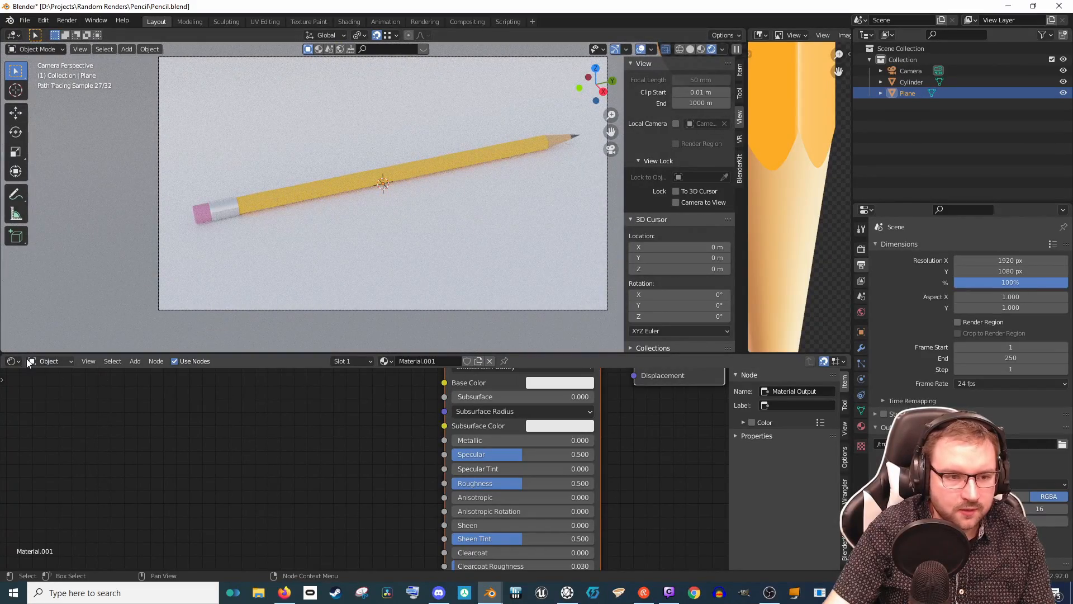
pyautogui.click(49, 361)
pyautogui.click(51, 386)
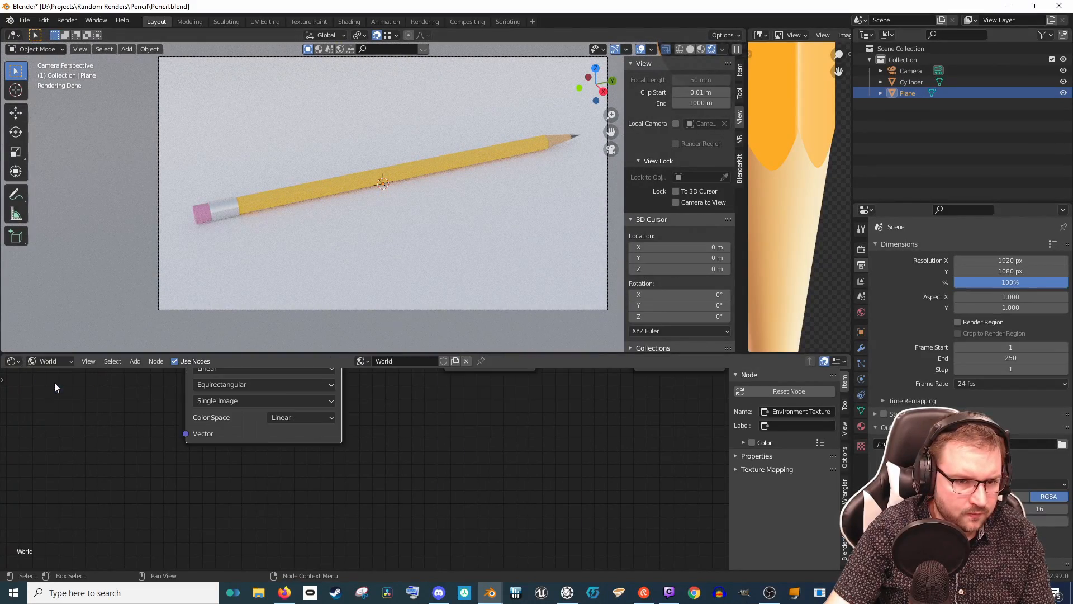
pyautogui.press('Home')
pyautogui.moveTo(447, 451); pyautogui.dragTo(513, 463)
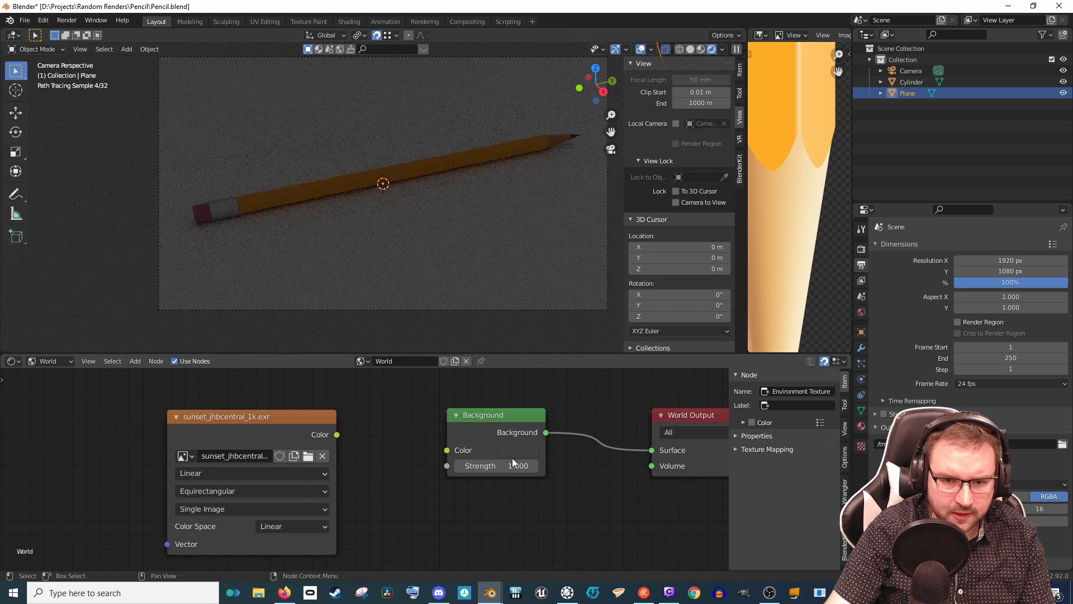
pyautogui.press('Return')
pyautogui.click(519, 450)
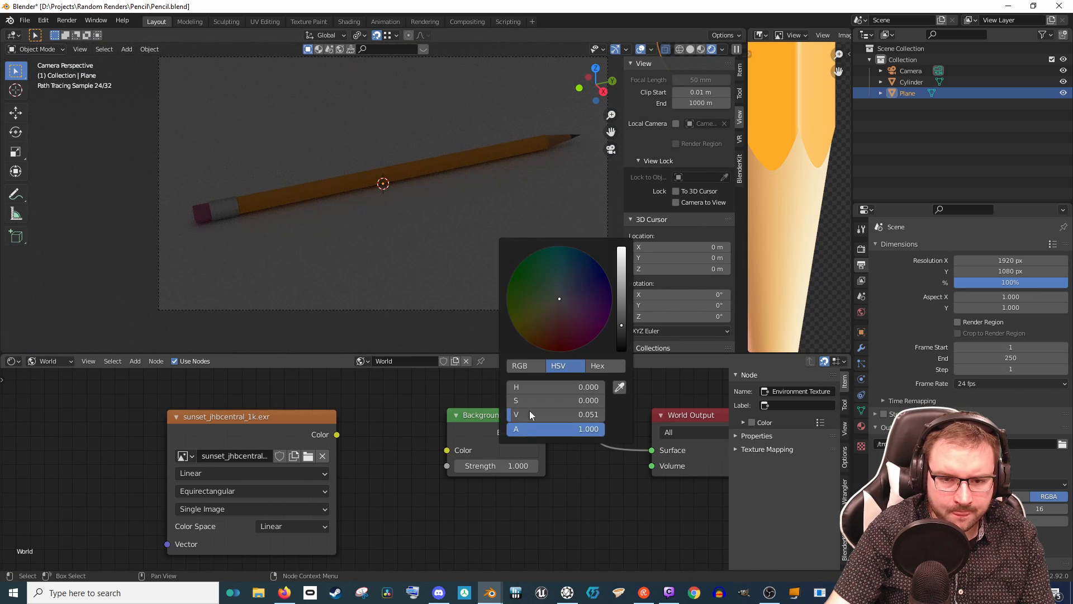
pyautogui.moveTo(622, 303); pyautogui.dragTo(622, 349)
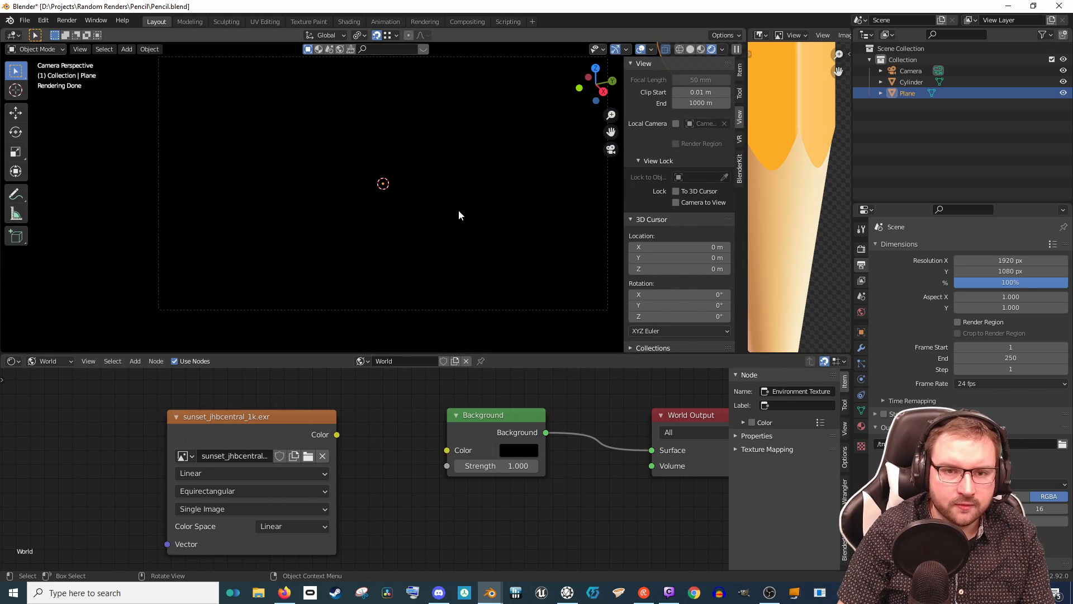
# Step: Leave the camera view, switch the viewport to solid shading and add a 1 m area light at the world origin
pyautogui.press('KP_0')
pyautogui.click(690, 49)
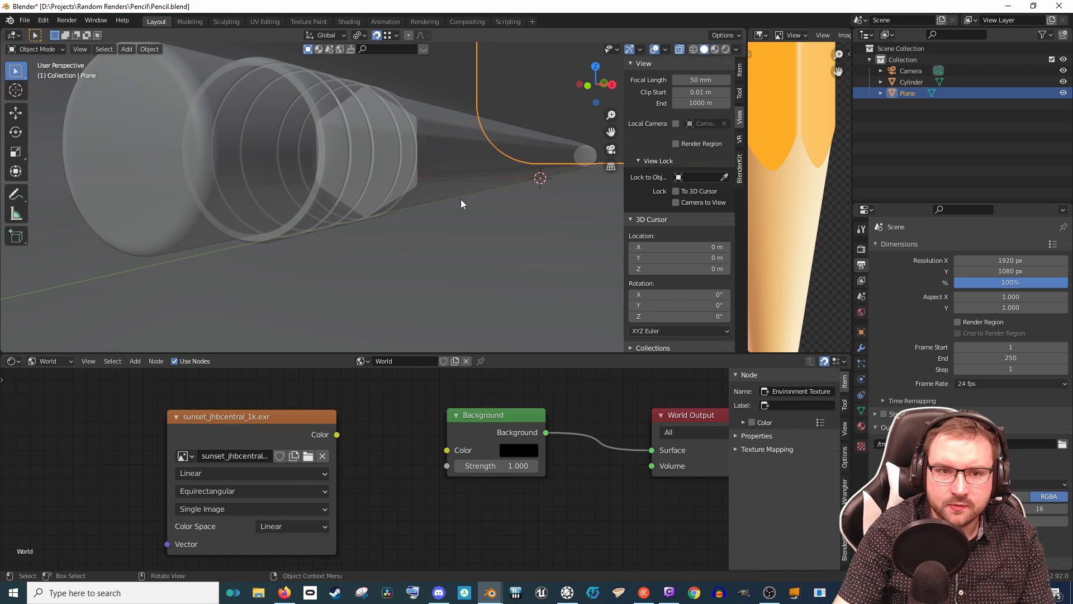
pyautogui.scroll(-10, 472, 190)
pyautogui.scroll(5, 481, 179)
pyautogui.moveTo(481, 178); pyautogui.dragTo(440, 202, button='middle')
pyautogui.hotkey('shift', 'a')
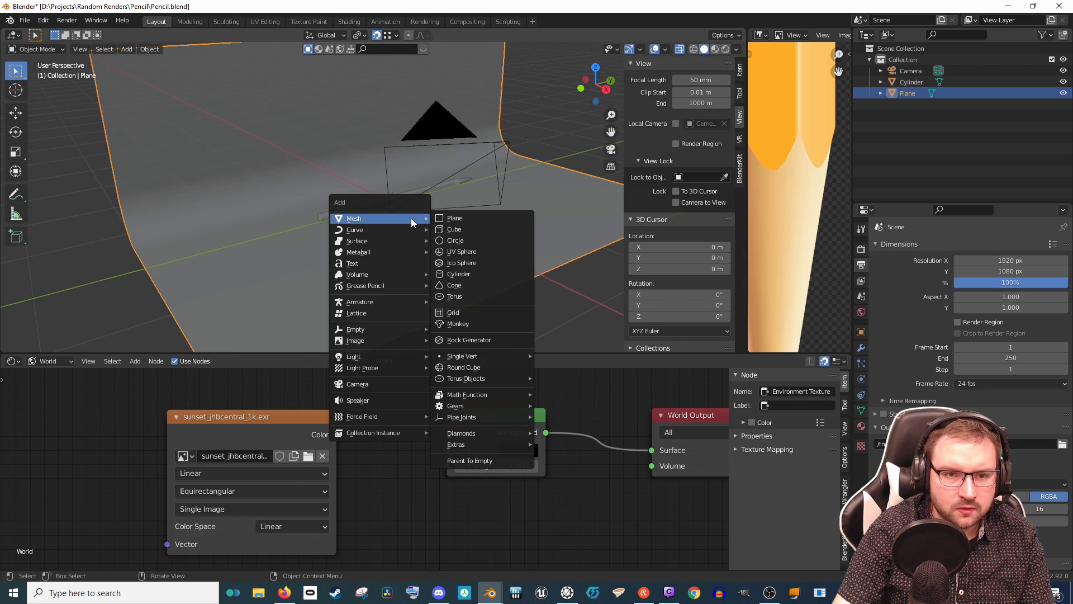
pyautogui.moveTo(388, 357)
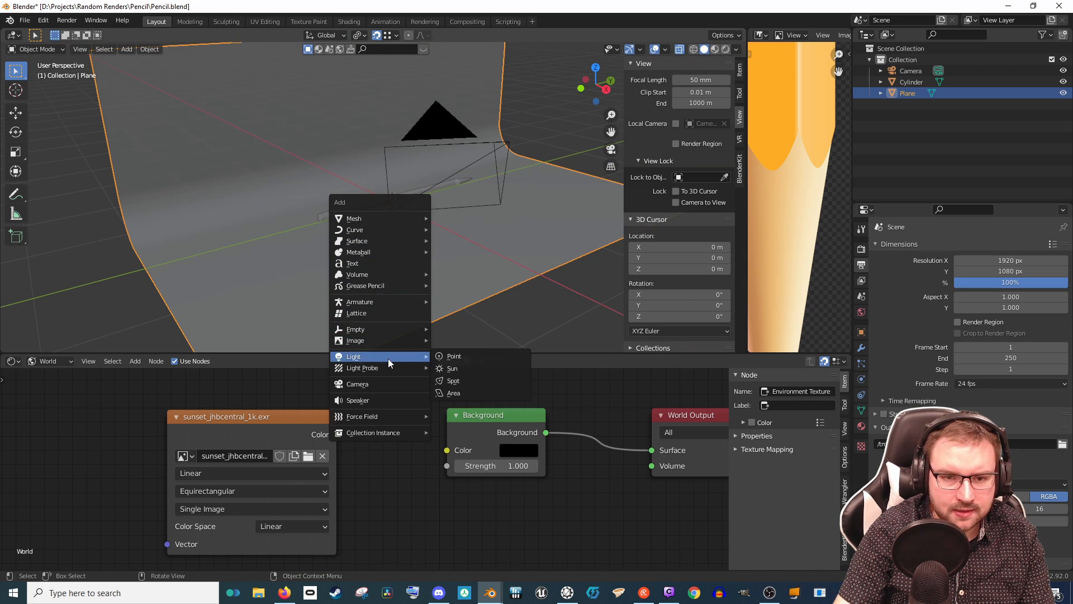
pyautogui.click(467, 389)
pyautogui.scroll(-3, 436, 230)
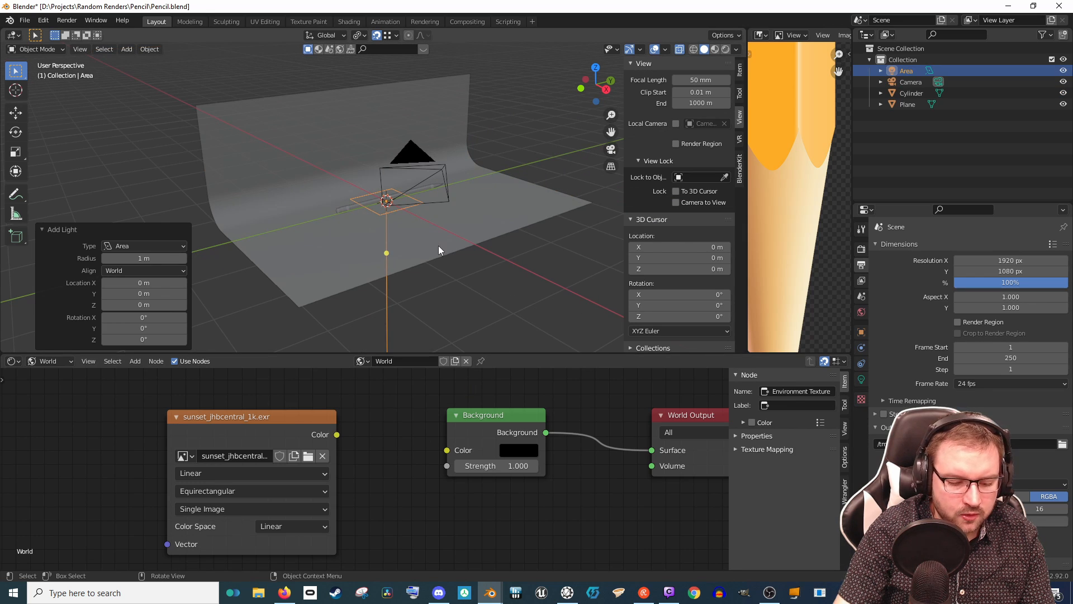
# Step: Turn off snapping and raise the area light about 1.21 m straight up along the Z axis
pyautogui.press('g')
pyautogui.press('z')
pyautogui.rightClick(442, 240)
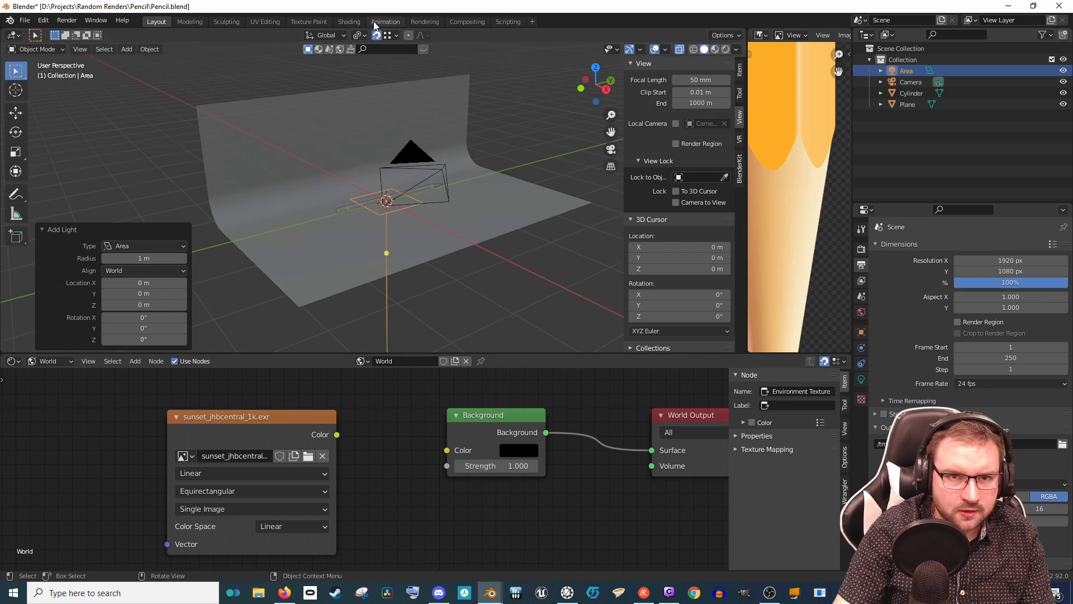
pyautogui.press('g')
pyautogui.press('z')
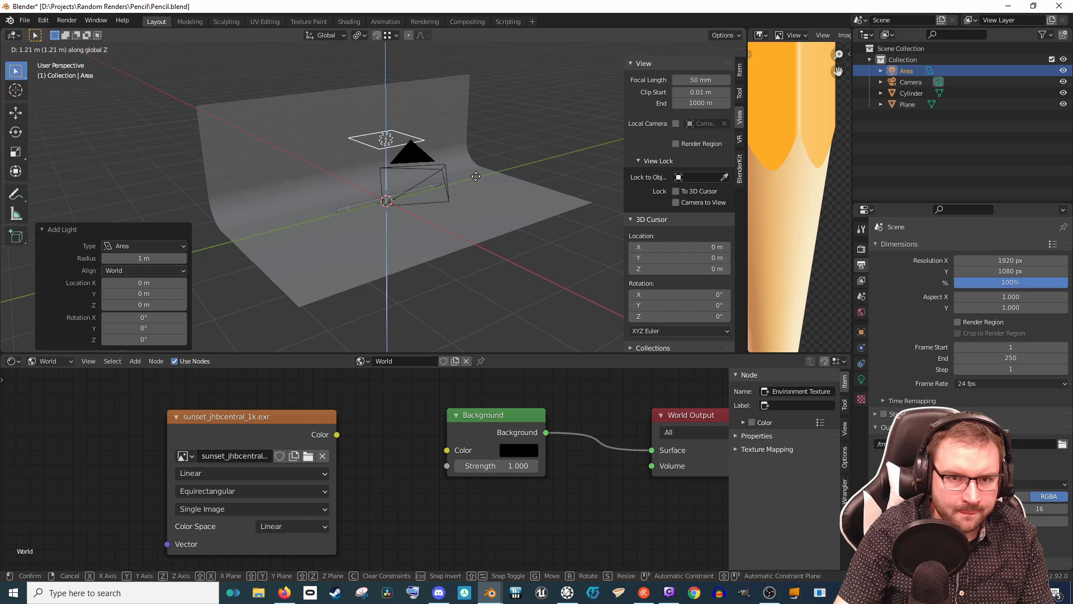
pyautogui.click(470, 178)
# Step: Move the area light horizontally to the pencil's tip end, about 1.7 m along X and 2.2 m along Y overall
pyautogui.moveTo(474, 179); pyautogui.dragTo(536, 197, button='middle')
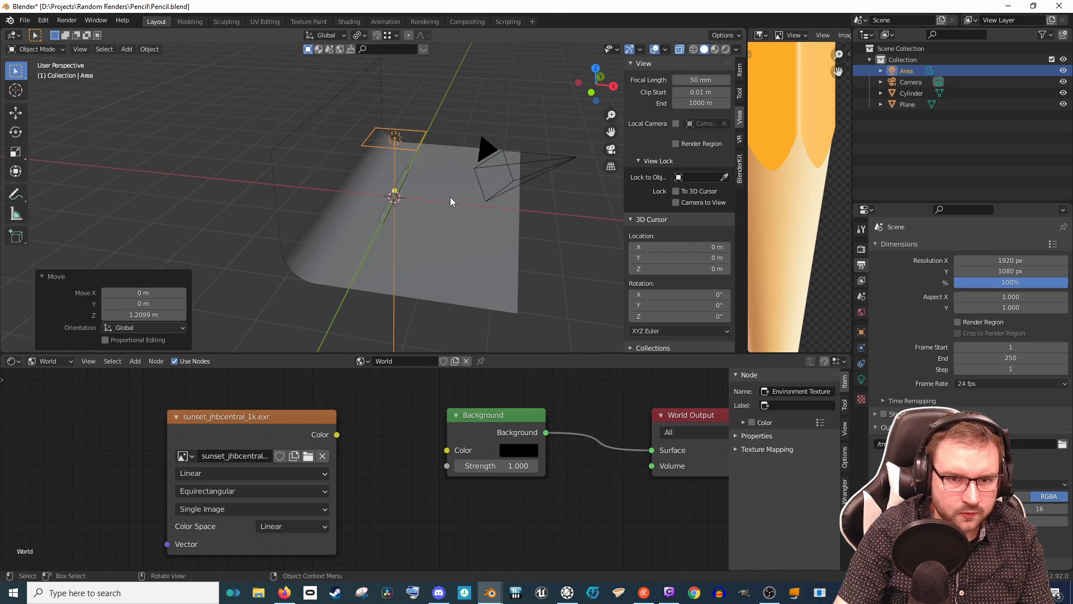
pyautogui.press('g')
pyautogui.hotkey('shift', 'z')
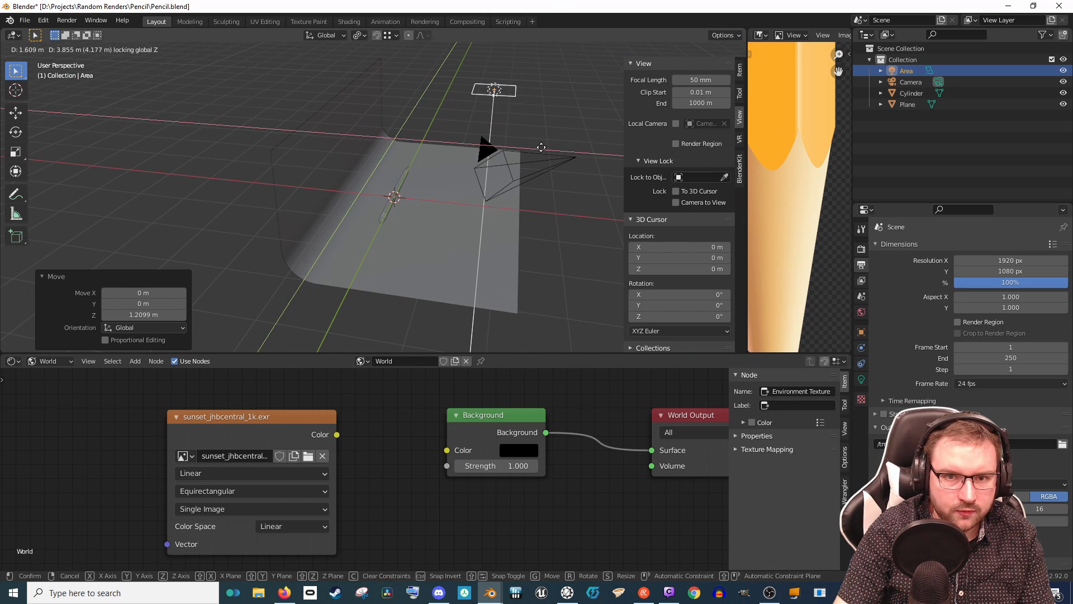
pyautogui.click(541, 147)
pyautogui.moveTo(541, 147); pyautogui.dragTo(542, 184, button='middle')
pyautogui.press('g')
pyautogui.hotkey('shift', 'z')
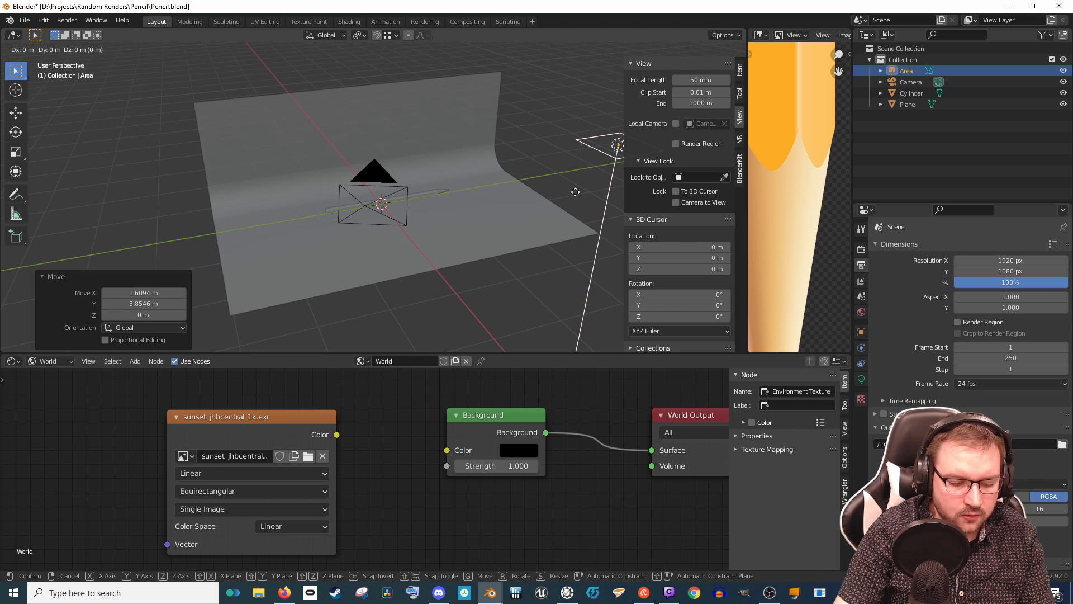
pyautogui.click(501, 207)
# Step: Freely rotate the area light about 54.4° so that it points toward the pencil
pyautogui.moveTo(502, 207); pyautogui.dragTo(455, 214, button='middle')
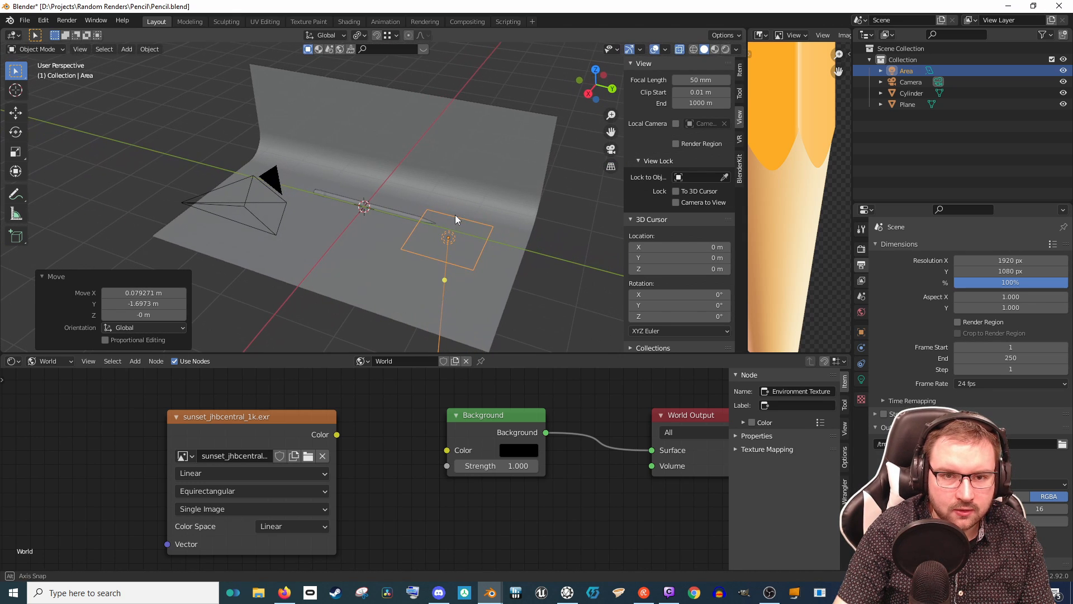
pyautogui.press('r')
pyautogui.press('r')
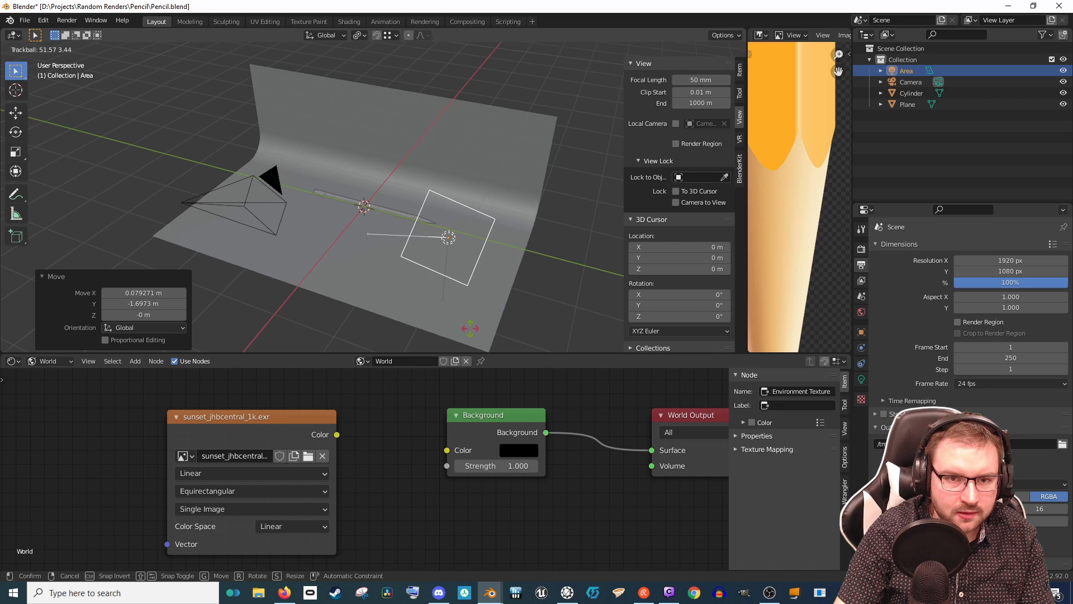
pyautogui.click(465, 331)
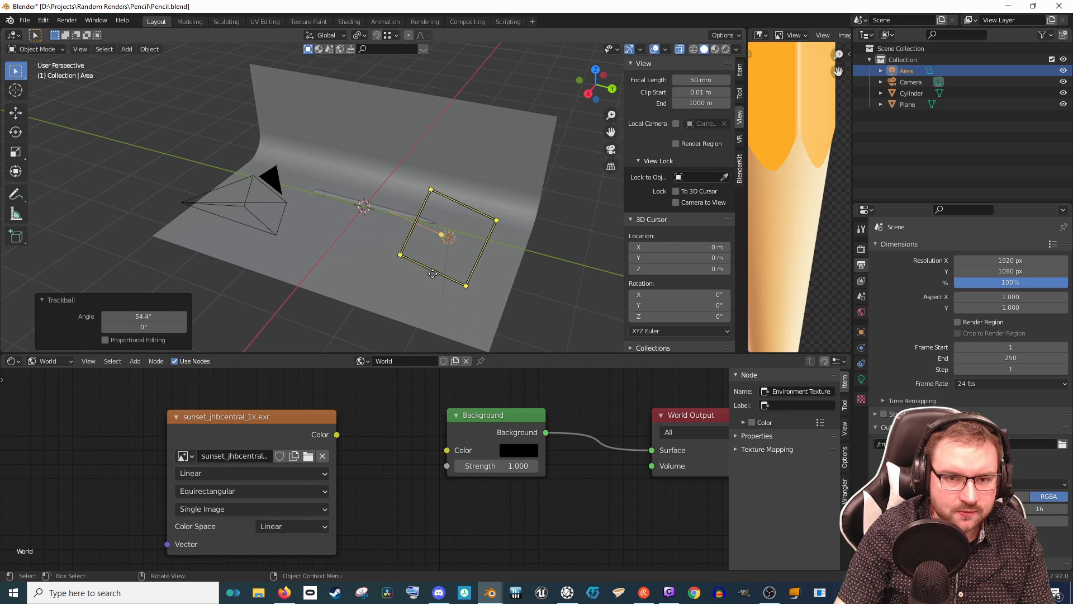
# Step: Duplicate the area light and move the copy about -4.84 m along Y to the eraser end of the pencil
pyautogui.moveTo(472, 313); pyautogui.dragTo(511, 256, button='middle')
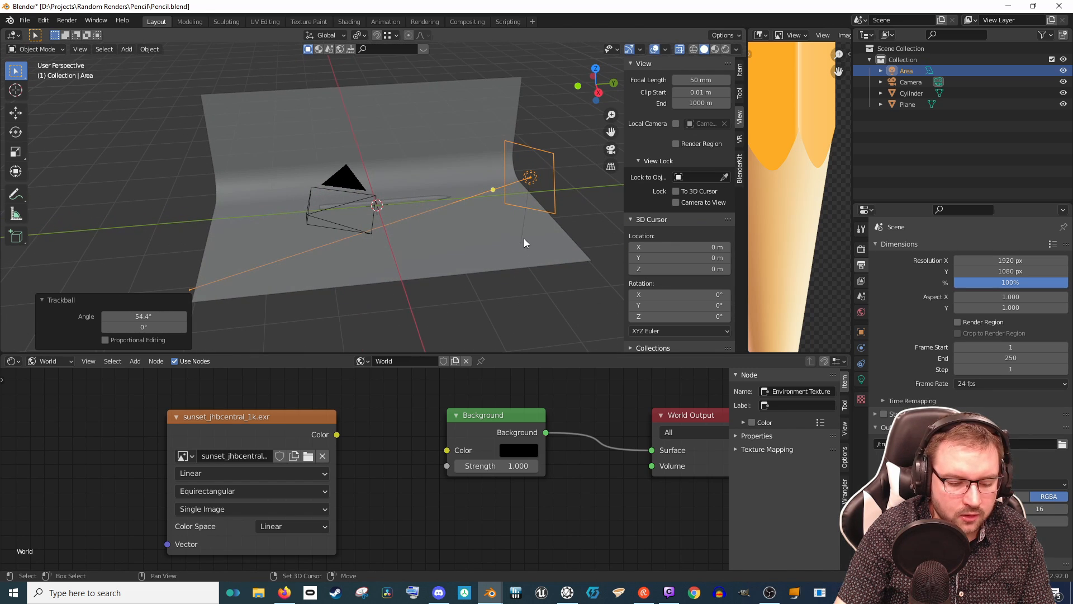
pyautogui.hotkey('shift', 'd')
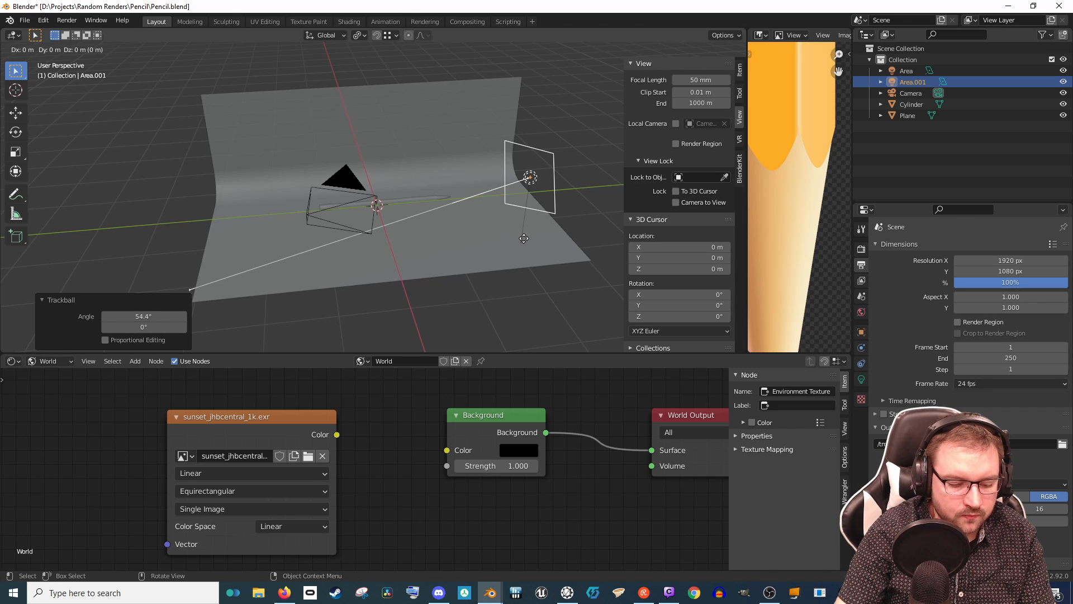
pyautogui.rightClick(502, 259)
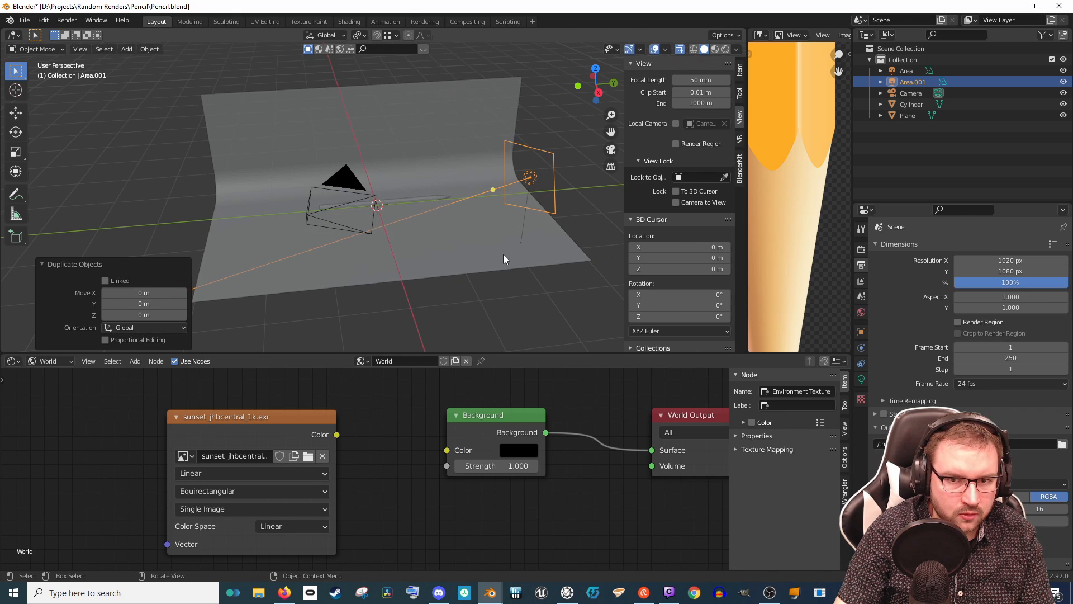
pyautogui.press('g')
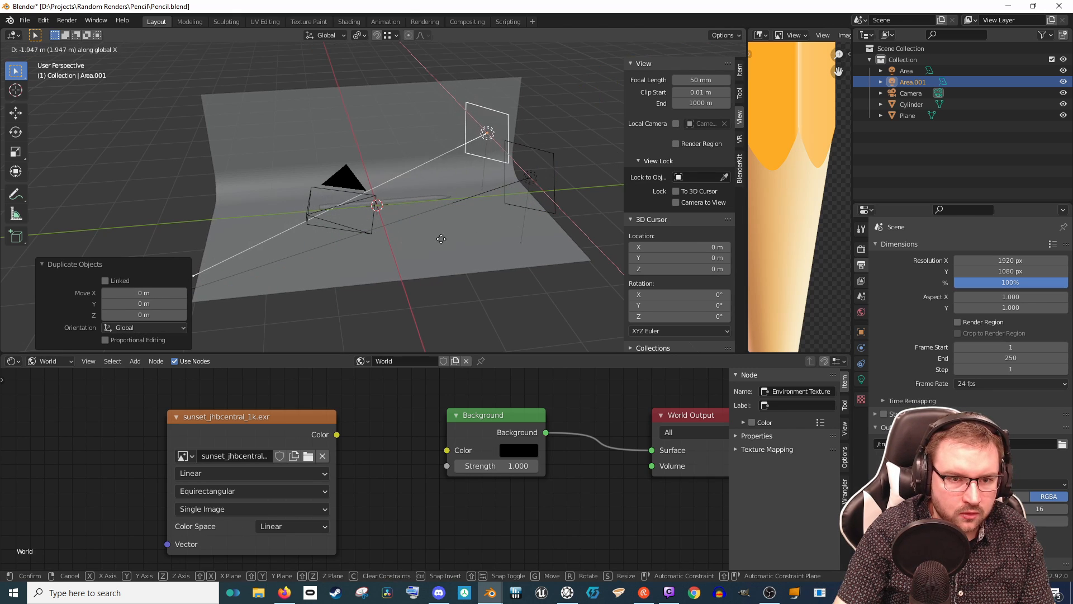
pyautogui.rightClick(458, 228)
pyautogui.scroll(-2, 460, 230)
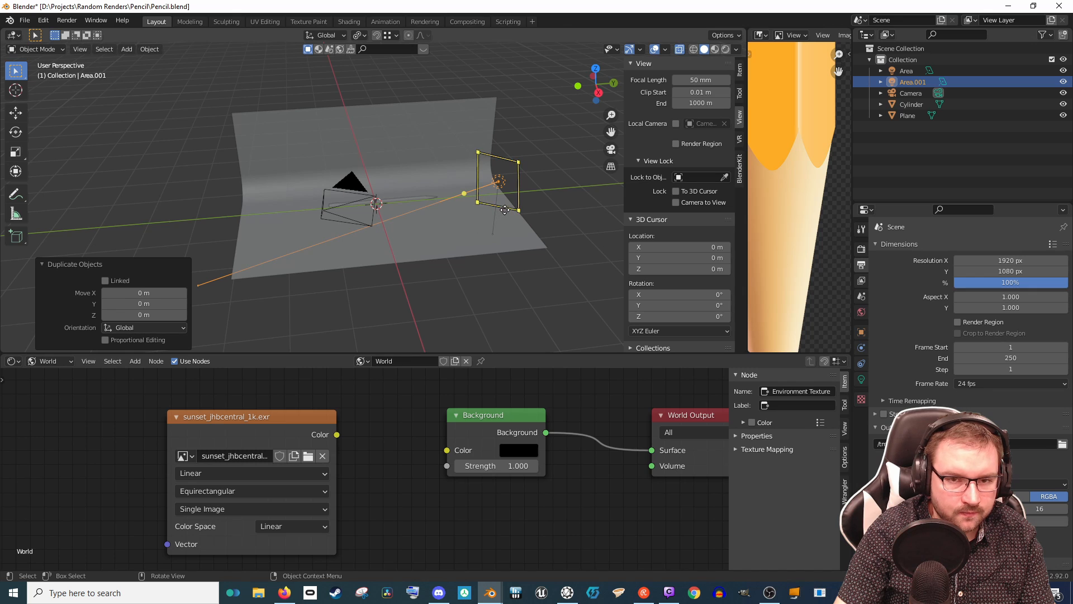
pyautogui.press('g')
pyautogui.press('y')
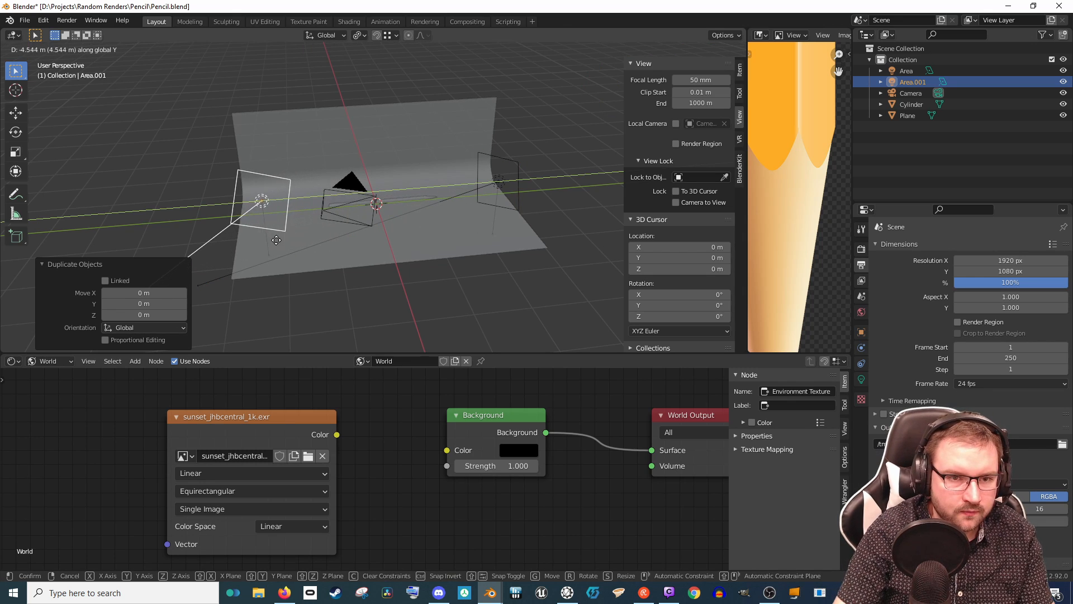
pyautogui.click(259, 240)
# Step: Rotate the duplicated area light 180°, and freely tilt it about -11.5° and -8.6° to aim it at the pencil
pyautogui.write('r')
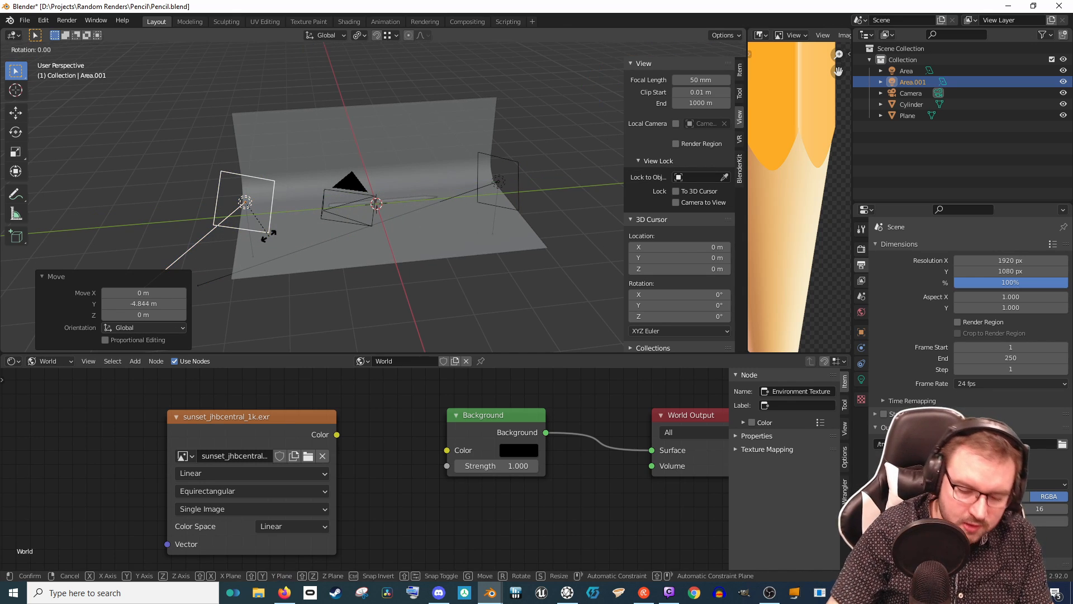
pyautogui.write('180')
pyautogui.press('Return')
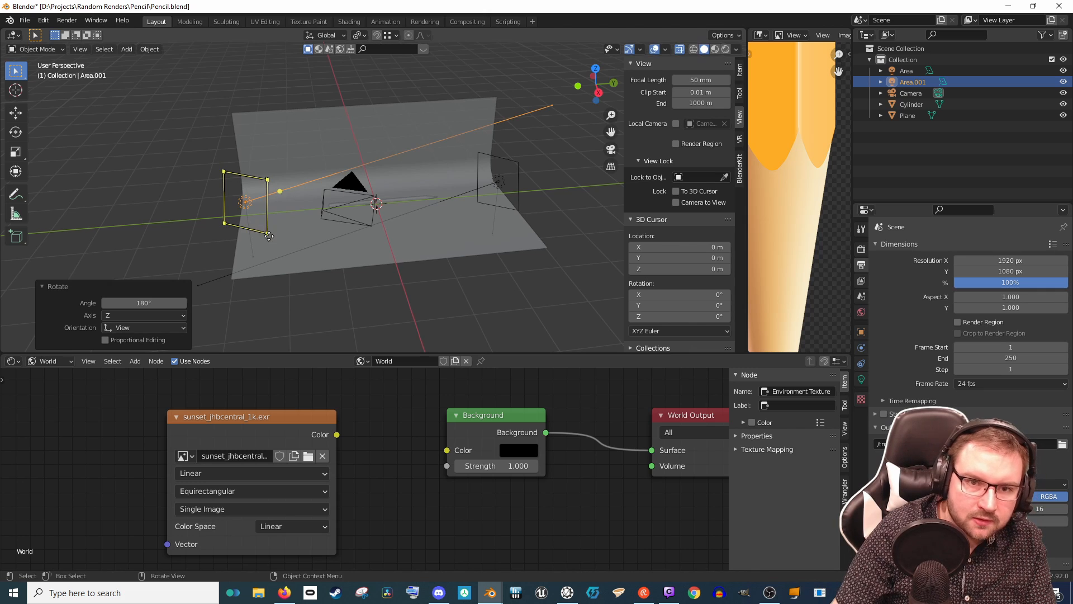
pyautogui.moveTo(268, 235); pyautogui.dragTo(387, 250, button='middle')
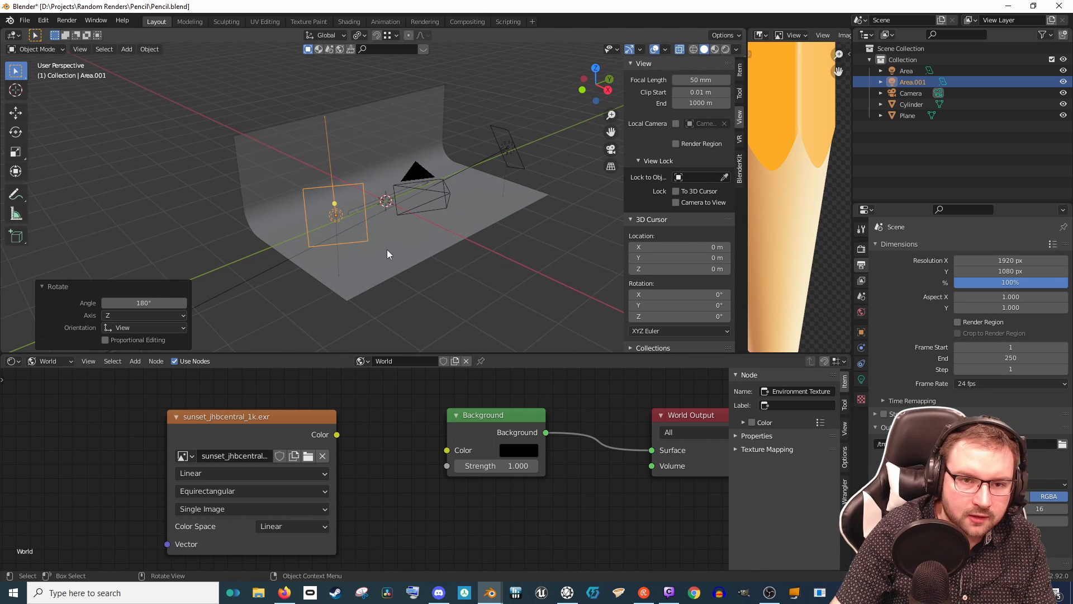
pyautogui.press('r')
pyautogui.press('r')
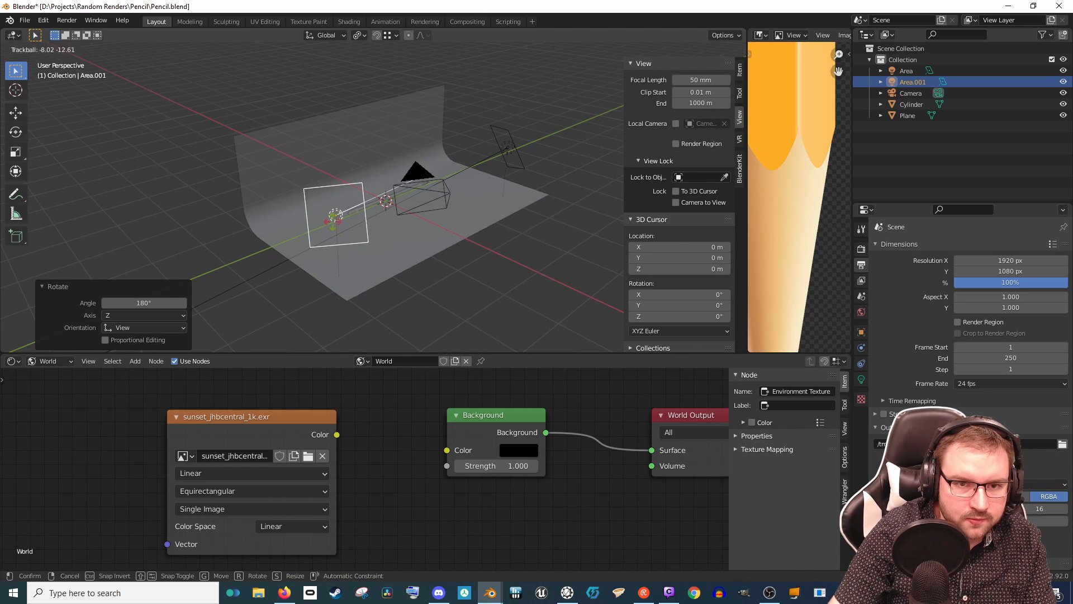
pyautogui.click(336, 218)
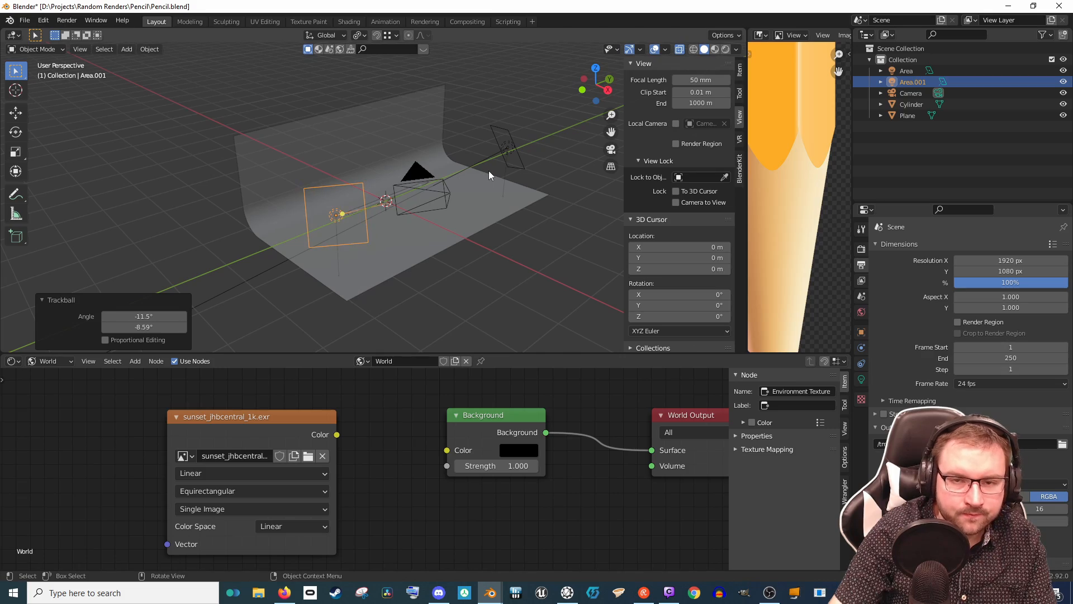
# Step: Look through the camera in rendered shading and give the duplicated area light a pale blue color
pyautogui.press('KP_0')
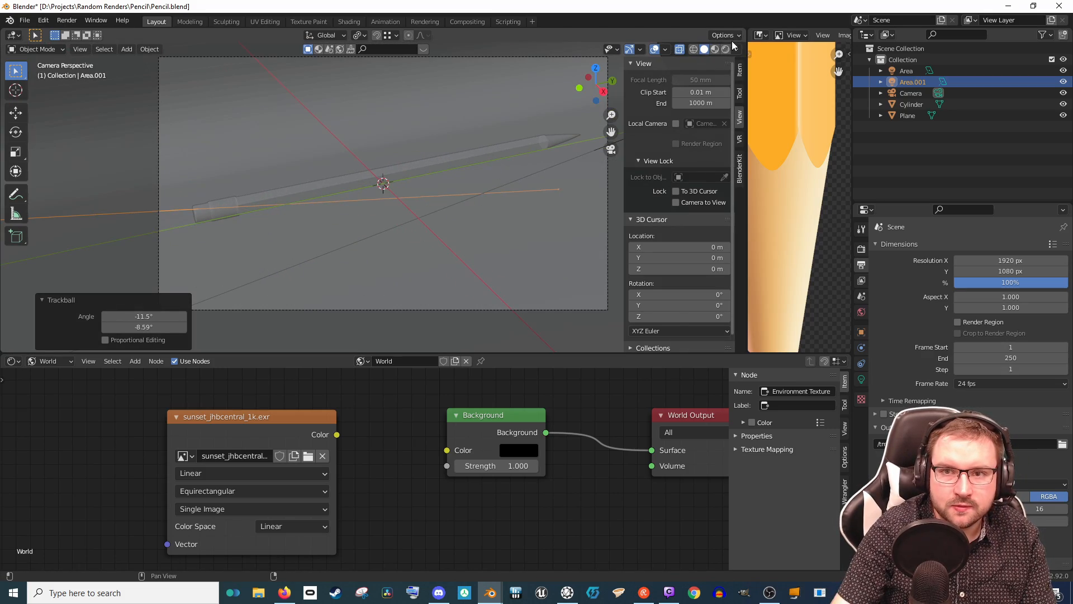
pyautogui.click(726, 49)
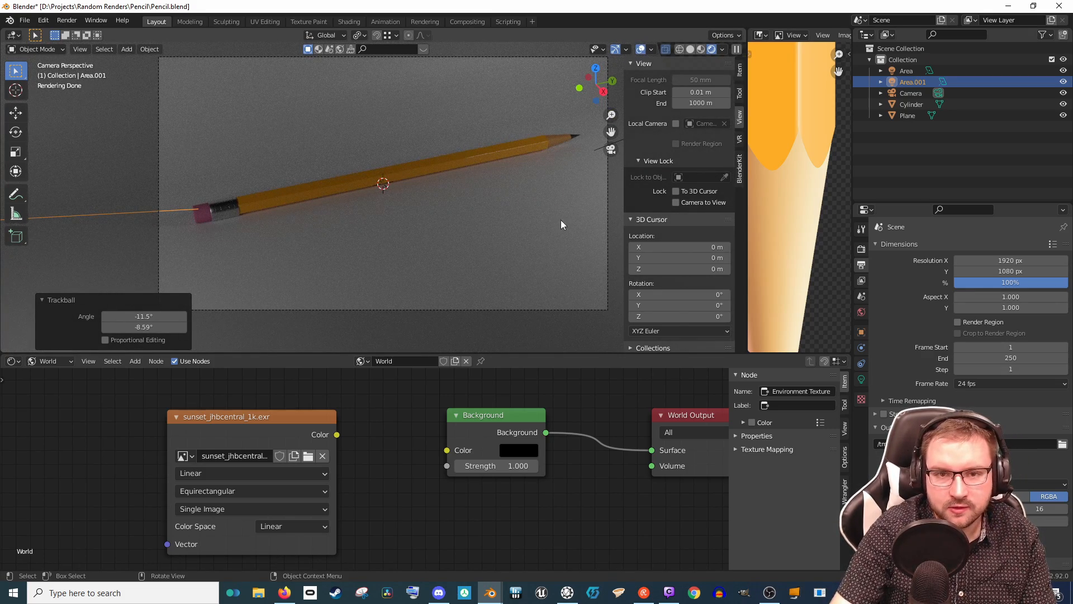
pyautogui.click(861, 379)
pyautogui.click(1003, 308)
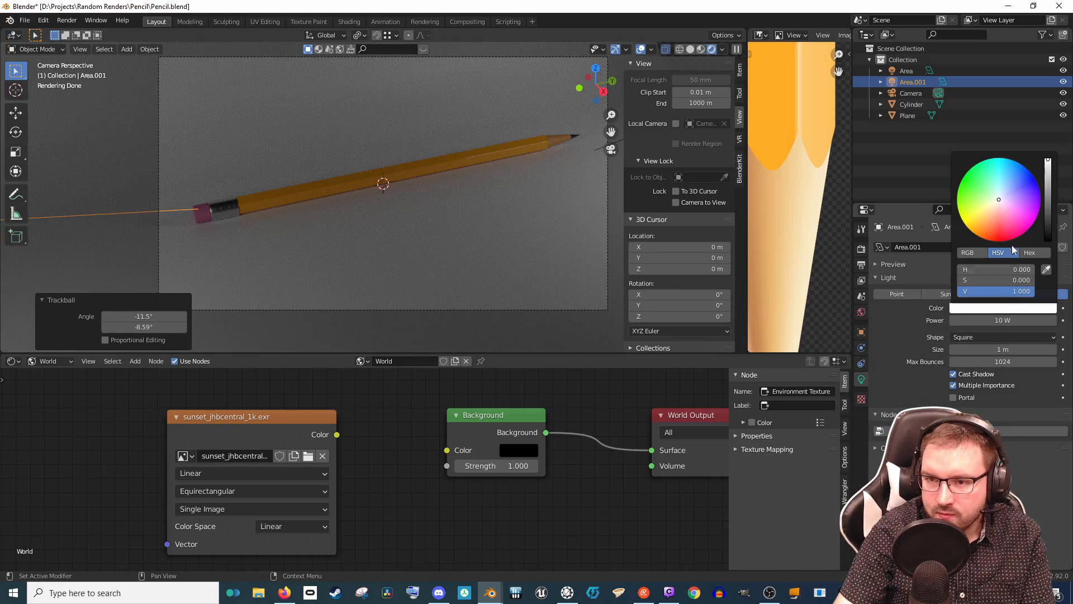
pyautogui.moveTo(1013, 194); pyautogui.dragTo(1005, 192)
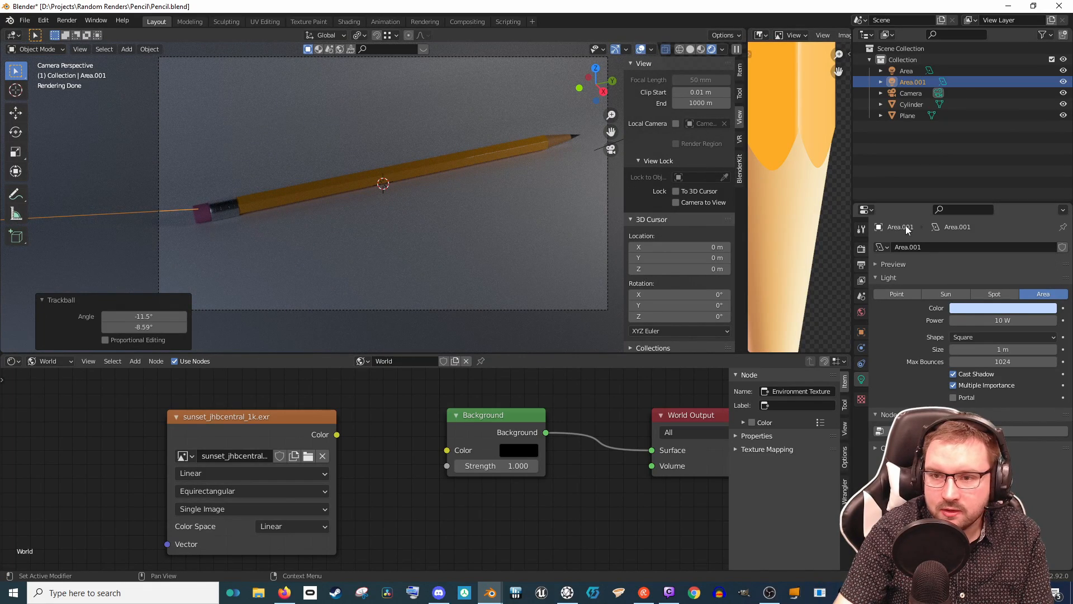
# Step: Give the original area light a pale pink color and set its power to 30 W
pyautogui.click(907, 71)
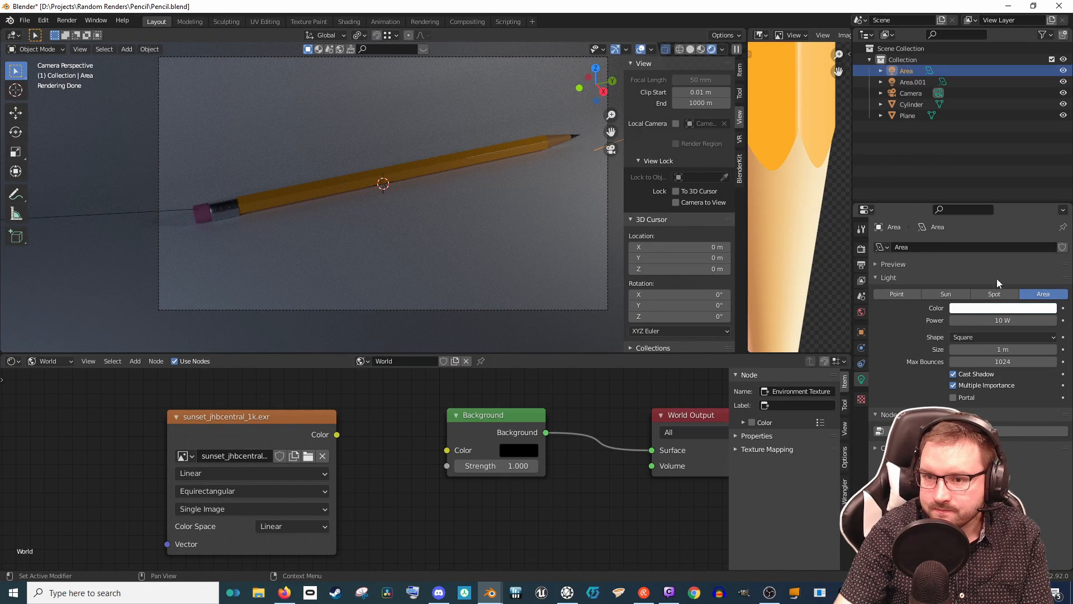
pyautogui.click(1013, 307)
pyautogui.click(1003, 207)
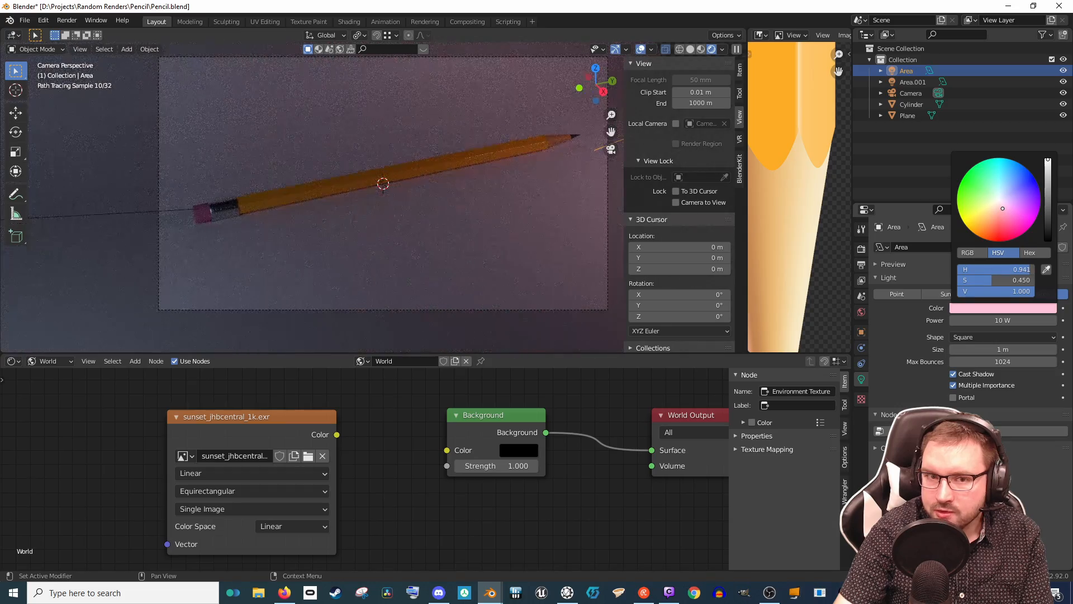
pyautogui.moveTo(1002, 208); pyautogui.dragTo(998, 206)
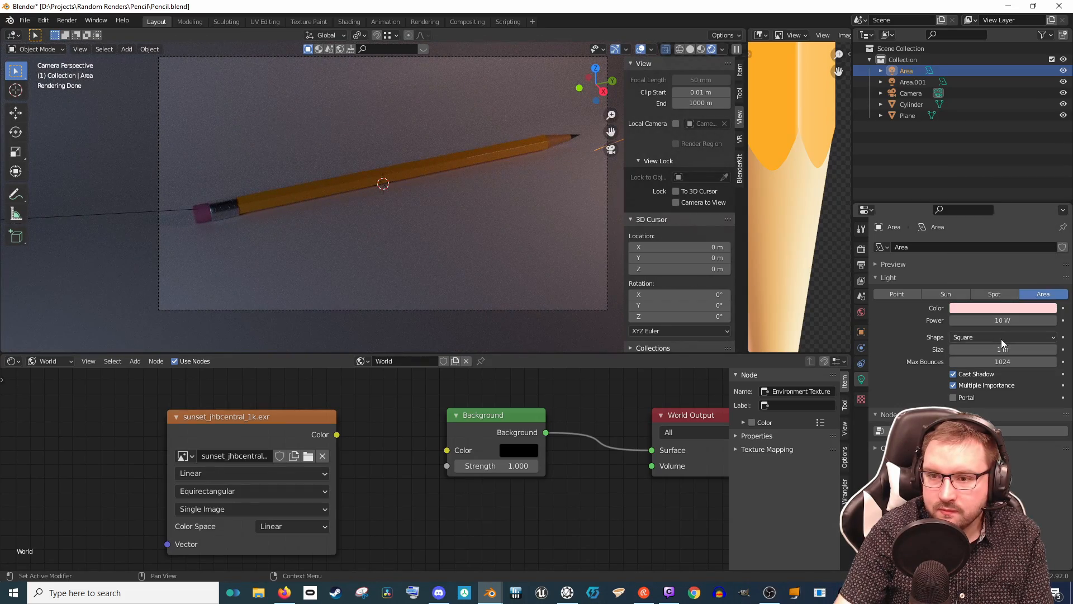
pyautogui.click(1010, 319)
pyautogui.write('30')
pyautogui.press('Return')
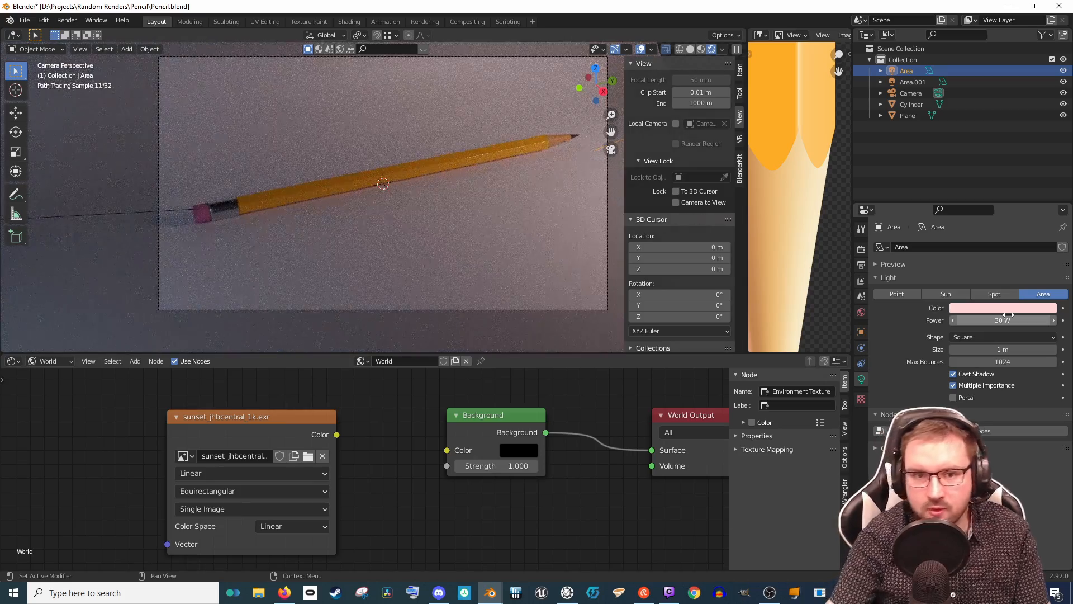
# Step: Set the duplicated area light's power to 30 W, render the image to check the lighting and close the render window
pyautogui.click(909, 84)
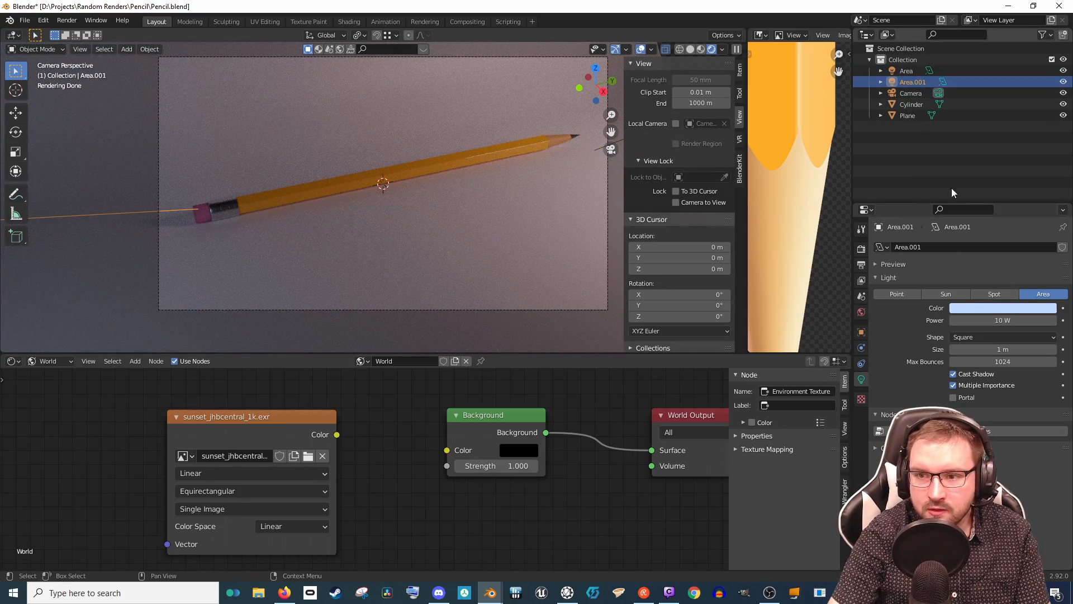
pyautogui.click(998, 319)
pyautogui.write('30')
pyautogui.press('Return')
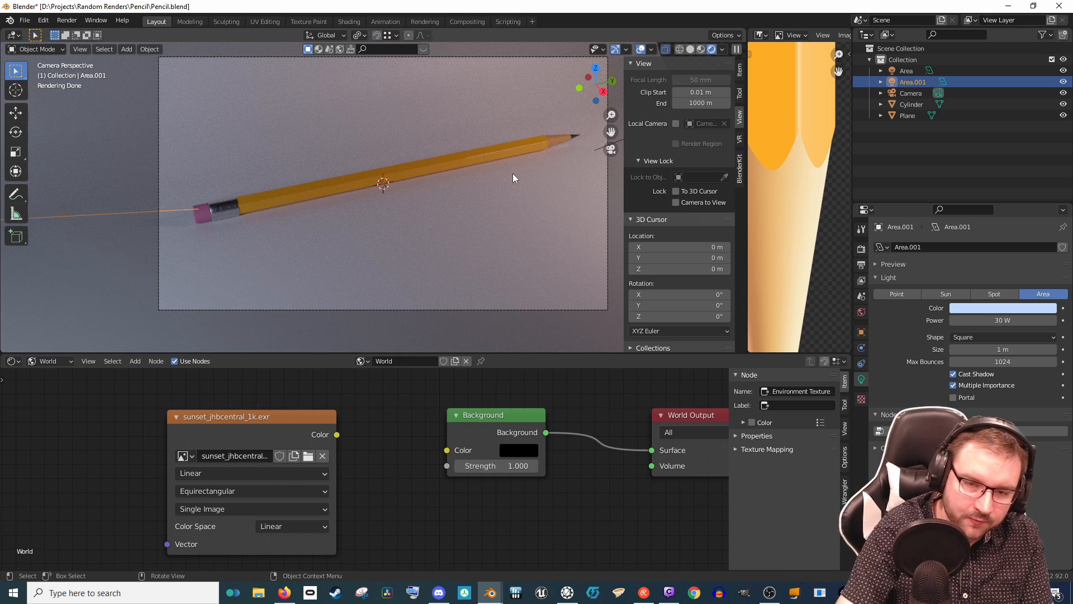
pyautogui.press('F12')
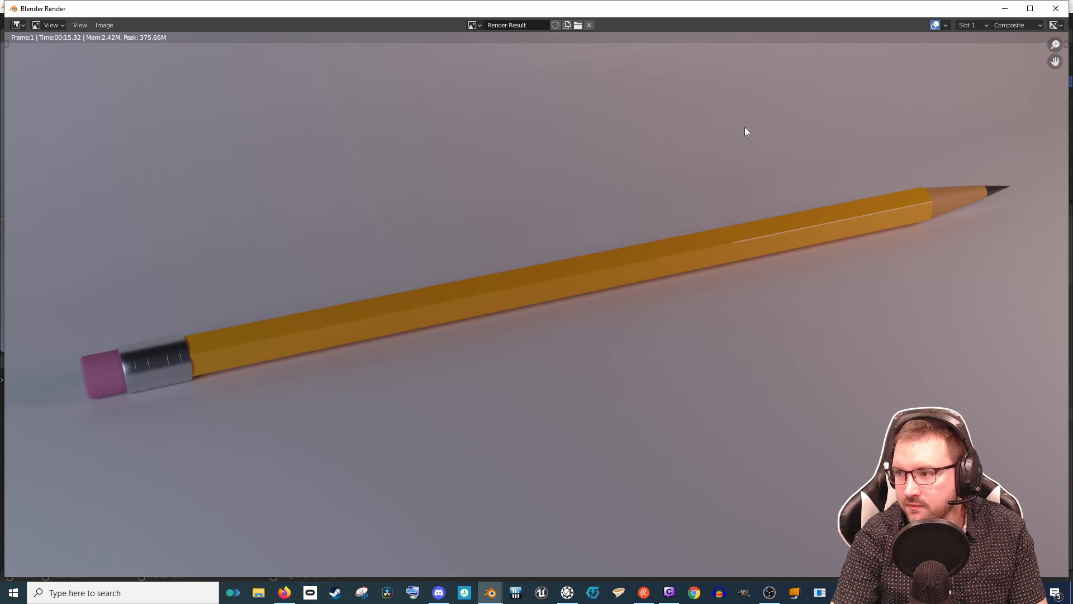
pyautogui.click(1055, 9)
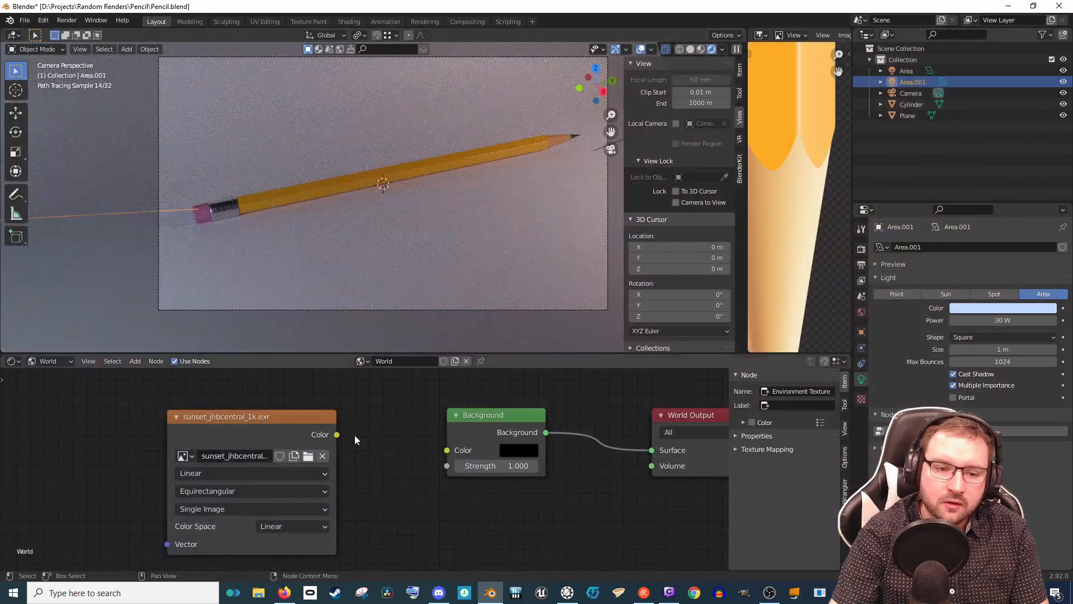
# Step: Switch to Firefox and change the Google Images search to "pencil hd" to find reference photos
pyautogui.click(284, 593)
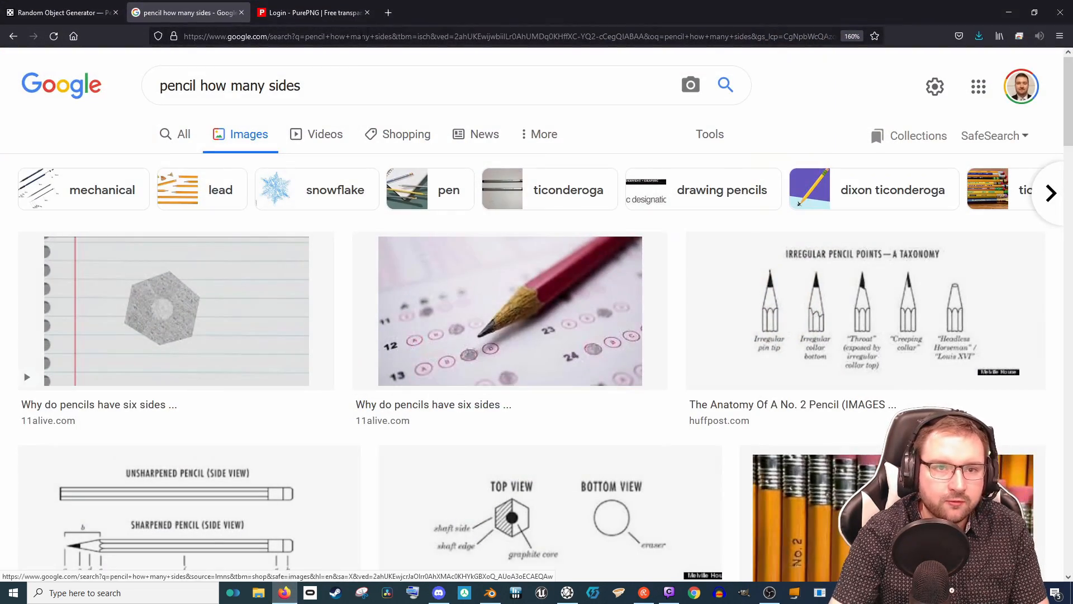
pyautogui.click(348, 93)
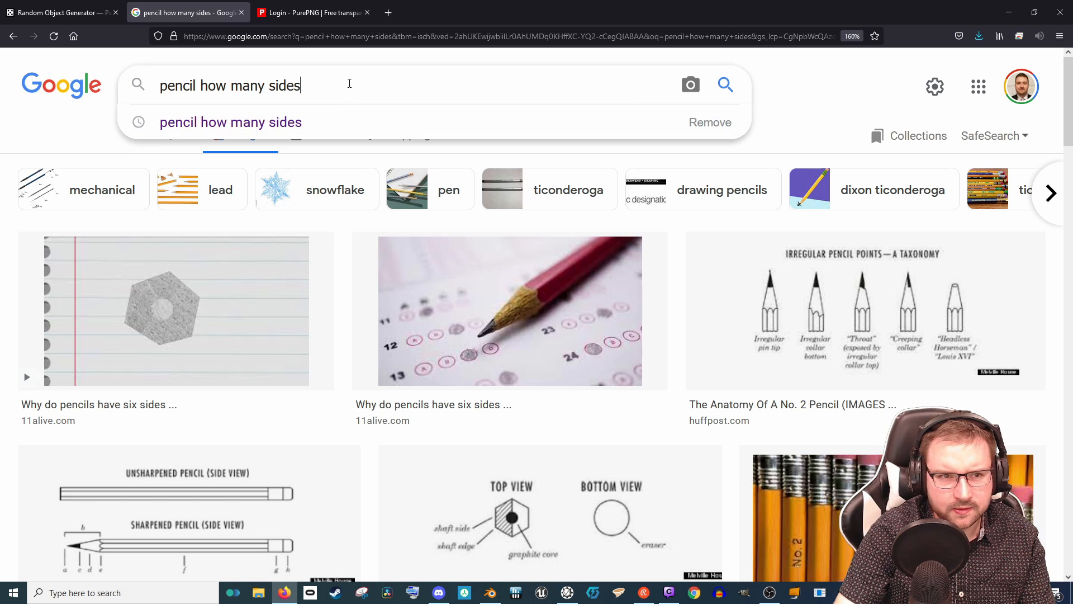
pyautogui.moveTo(347, 84); pyautogui.dragTo(203, 83)
pyautogui.press('BackSpace')
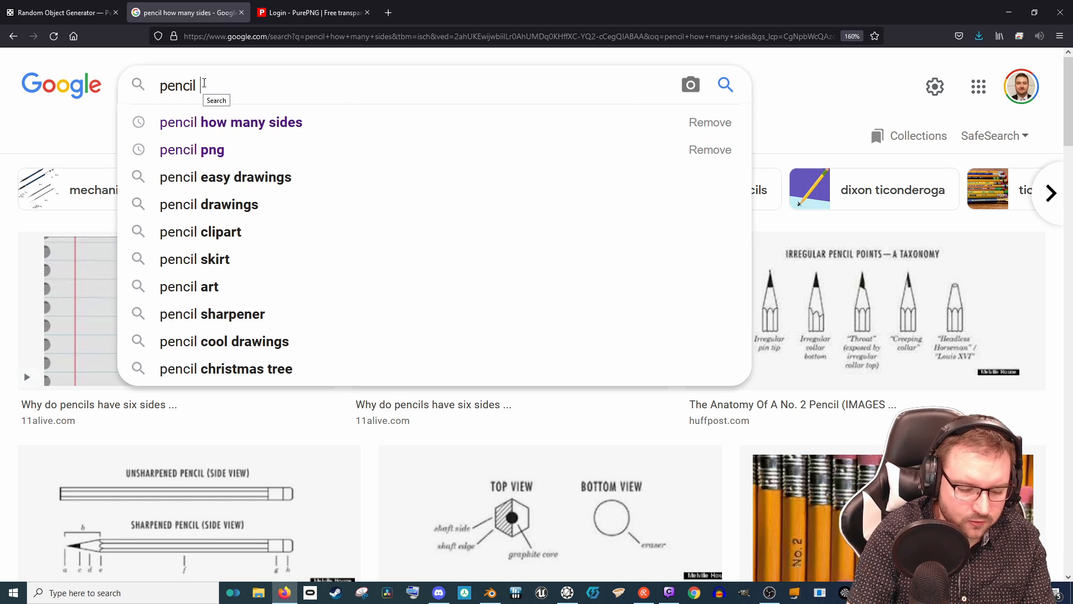
pyautogui.write('hd')
pyautogui.press('Return')
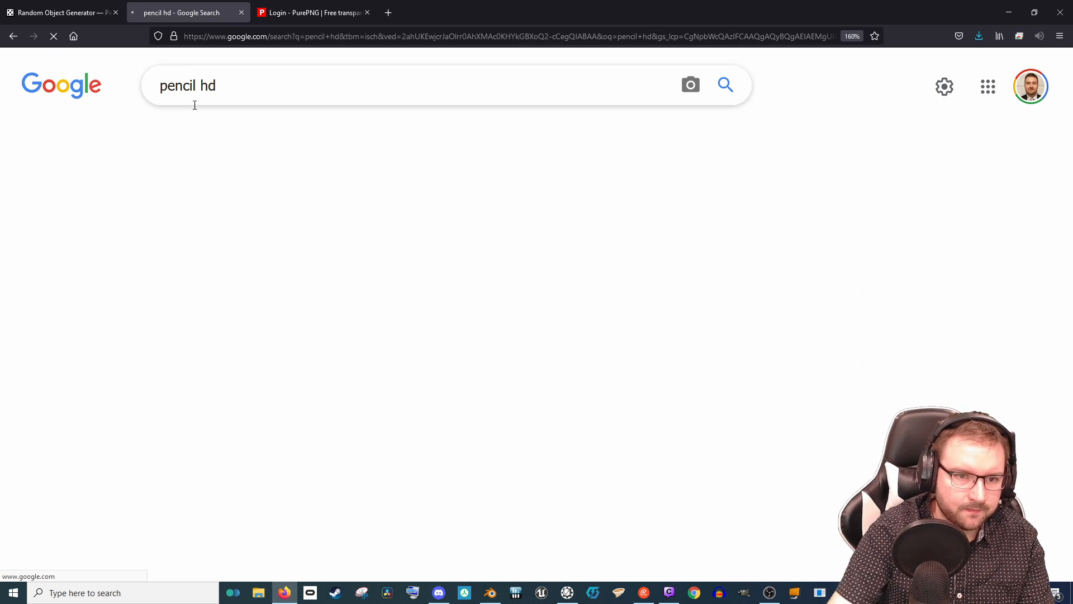
# Step: Look through the pencil photo results, preview the yellow pencil from Unsplash and open its source page
pyautogui.scroll(-1, 369, 425)
pyautogui.scroll(-4, 369, 425)
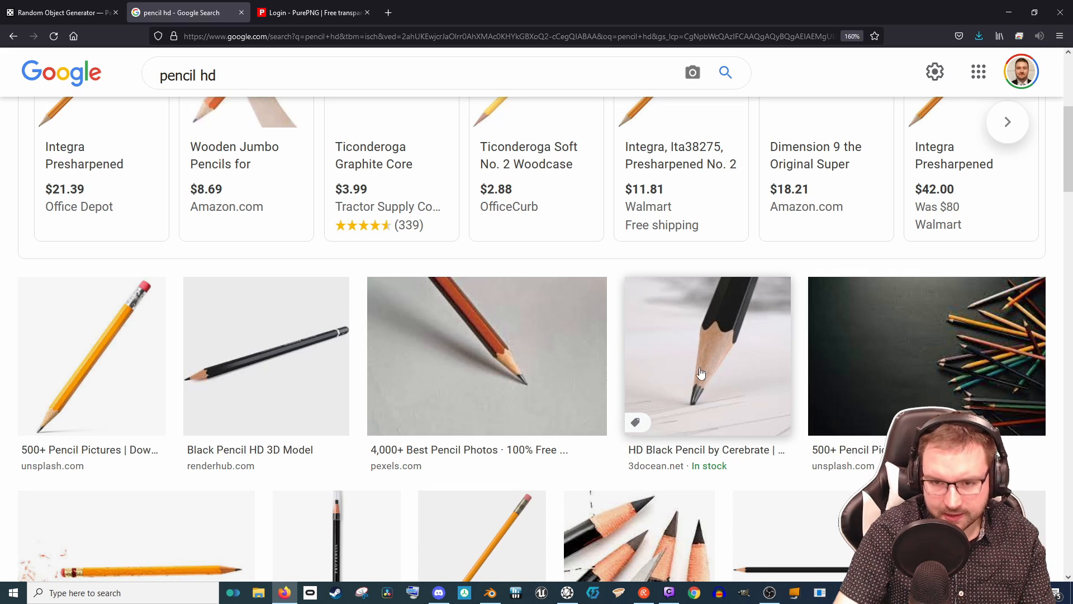
pyautogui.scroll(-5, 285, 378)
pyautogui.scroll(4, 156, 346)
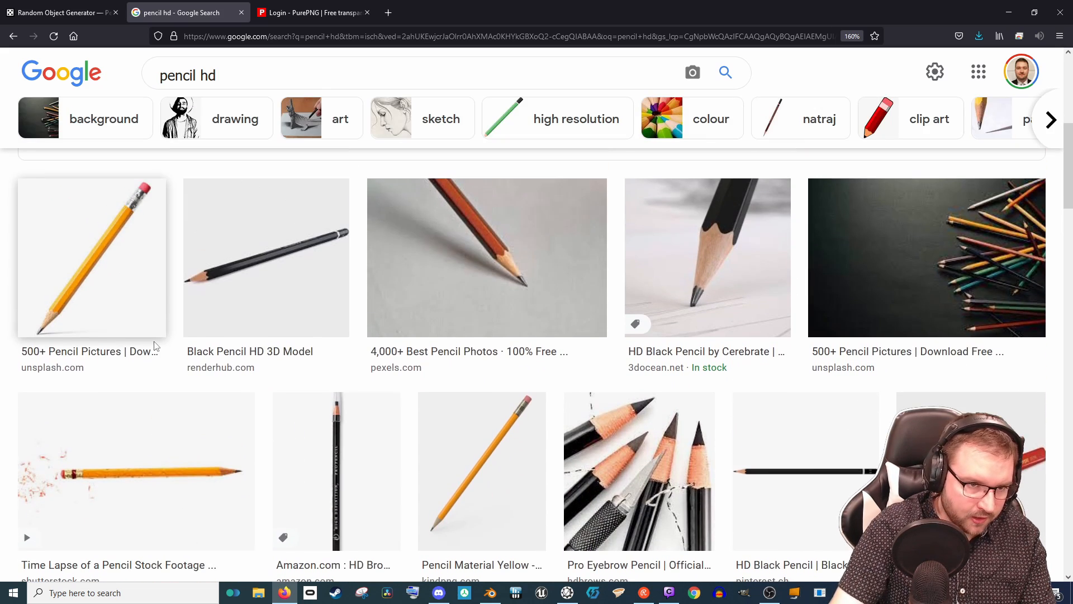
pyautogui.click(118, 269)
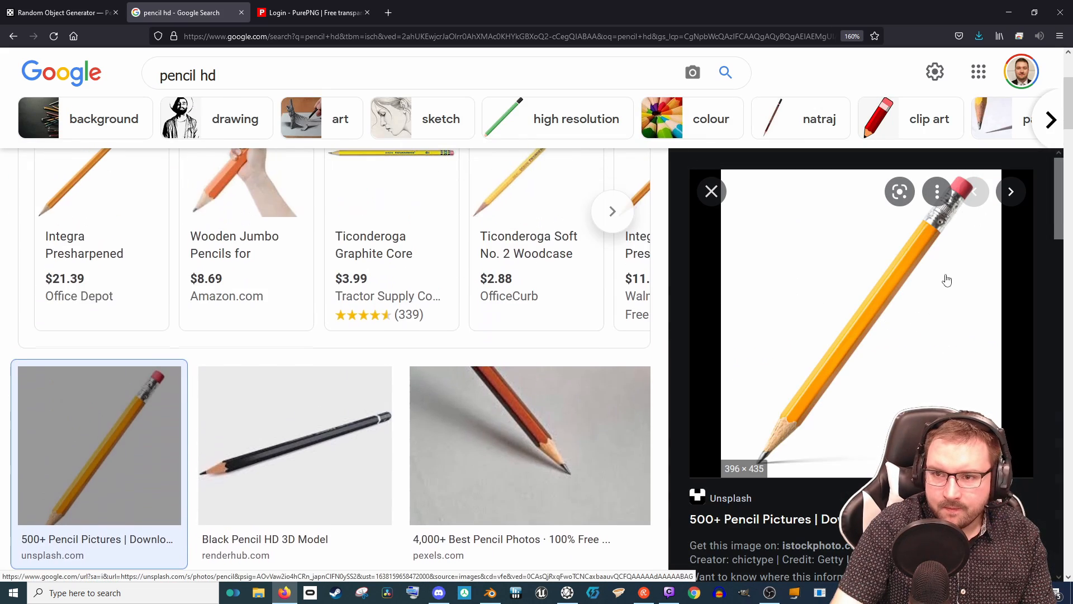
pyautogui.keyDown('ctrl'); pyautogui.scroll(1, 902, 302); pyautogui.keyUp('ctrl')
pyautogui.click(895, 305)
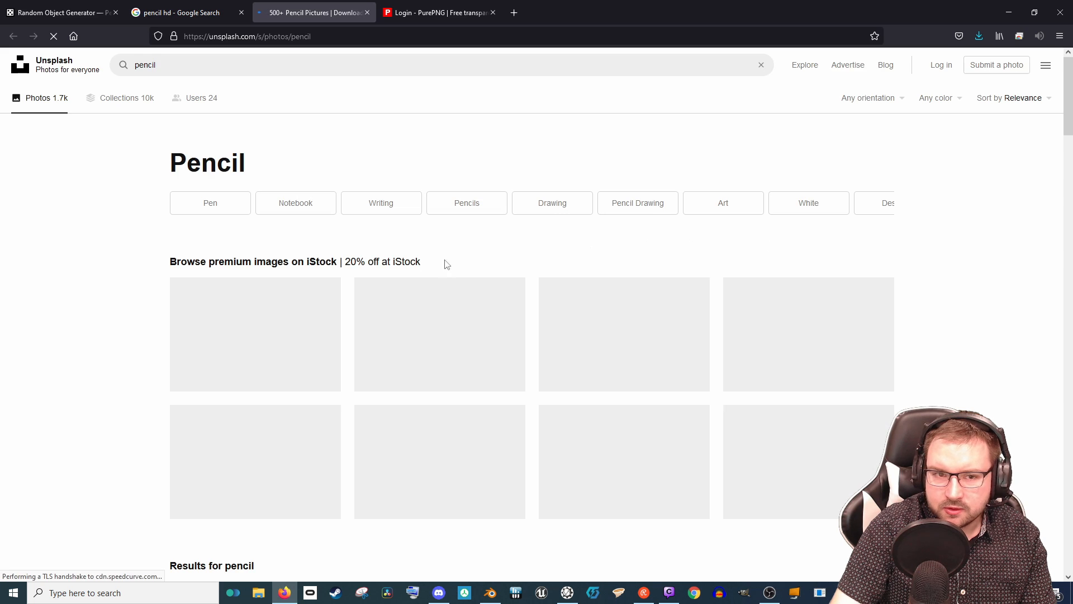
# Step: Look through the pencil photos on the Unsplash page and return to the Google Images results
pyautogui.scroll(-8, 546, 336)
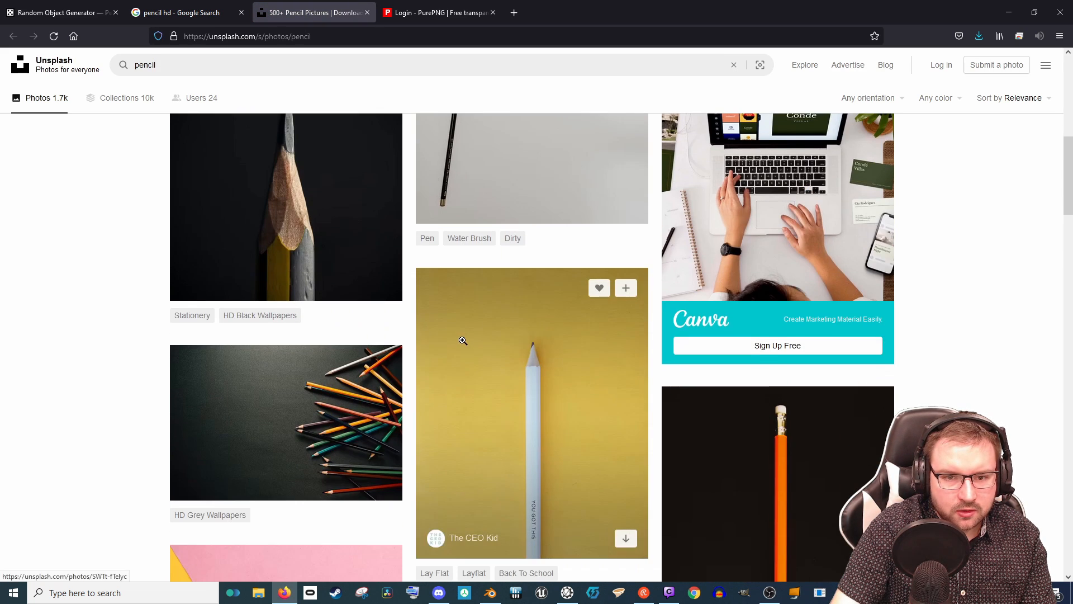
pyautogui.scroll(2, 465, 340)
pyautogui.scroll(4, 460, 349)
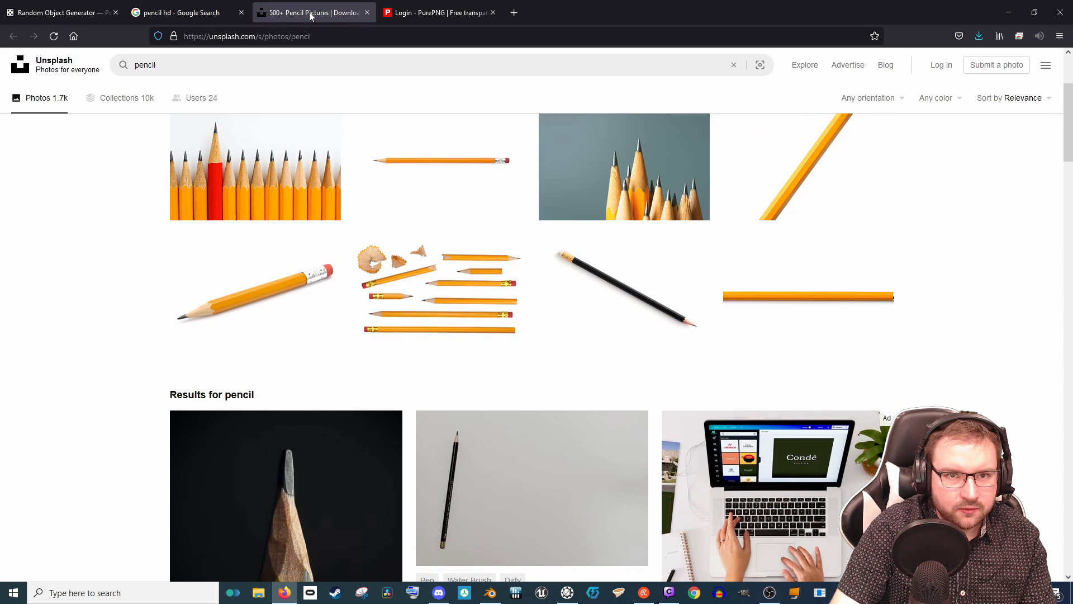
pyautogui.click(208, 15)
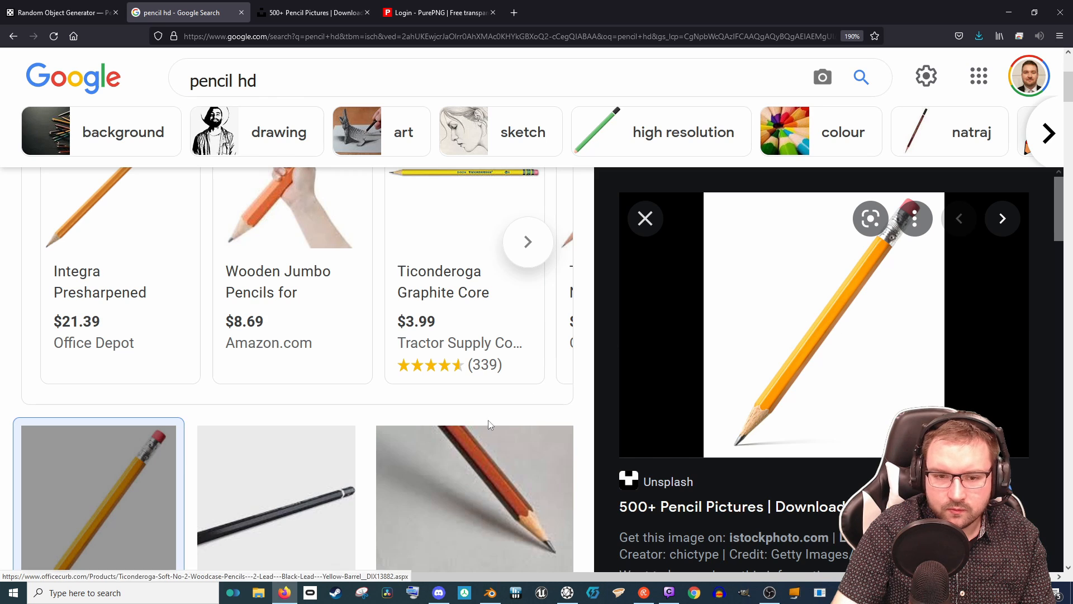
# Step: Find the "Pencil Material Yellow" image from kindpng in the results, preview it and open its source page
pyautogui.scroll(-7, 325, 415)
pyautogui.scroll(-3, 325, 415)
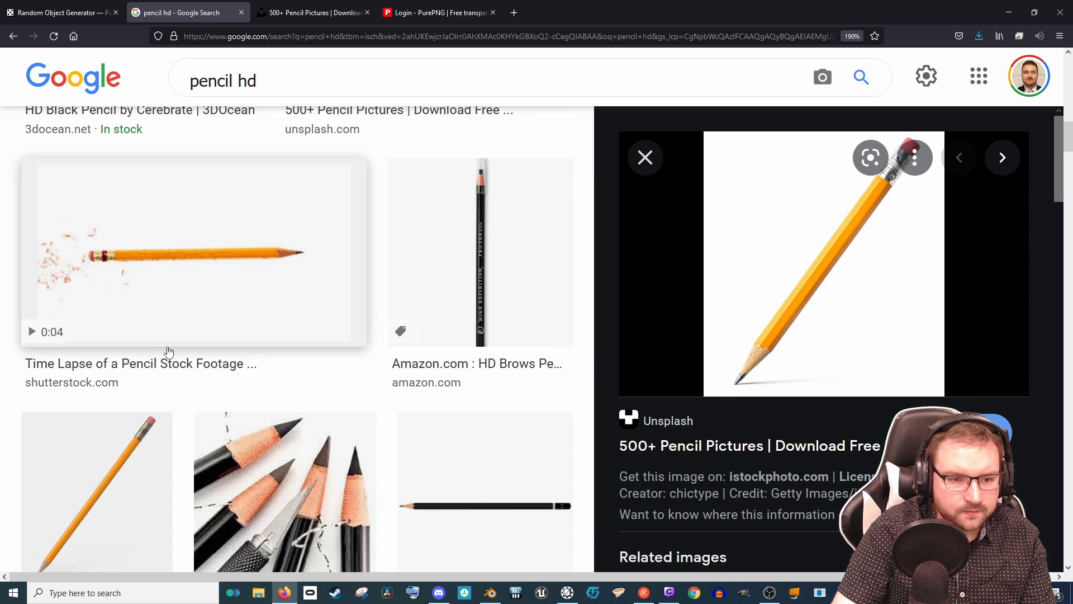
pyautogui.scroll(-2, 168, 350)
pyautogui.click(136, 363)
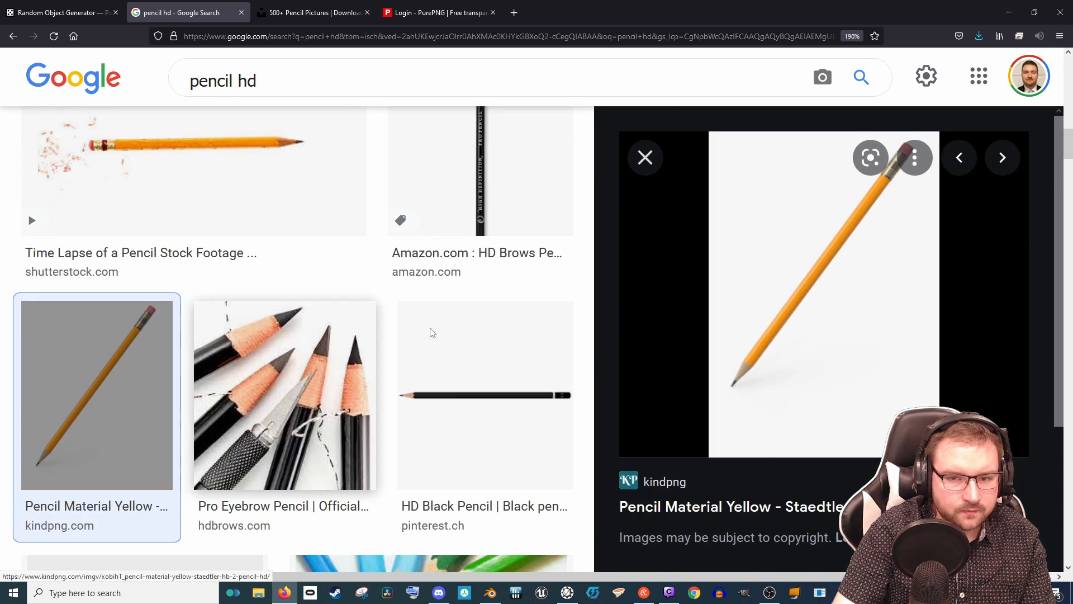
pyautogui.click(815, 292)
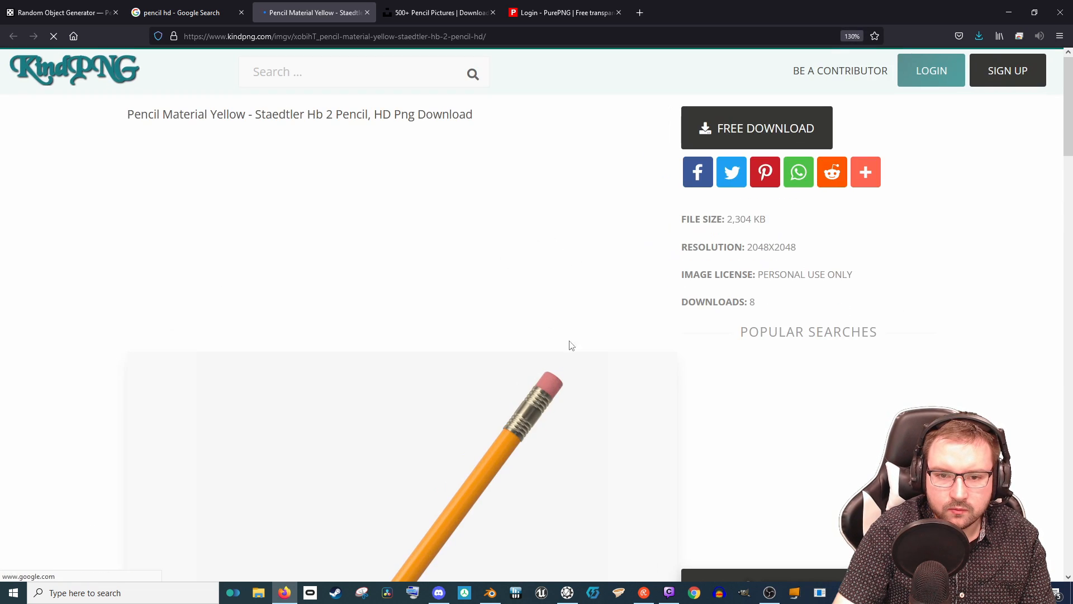
# Step: Enlarge the KindPNG page and examine the yellow pencil photo from eraser to tip with its soft shadow
pyautogui.keyDown('ctrl'); pyautogui.scroll(8, 571, 358); pyautogui.keyUp('ctrl')
pyautogui.keyDown('ctrl'); pyautogui.scroll(-3, 547, 420); pyautogui.keyUp('ctrl')
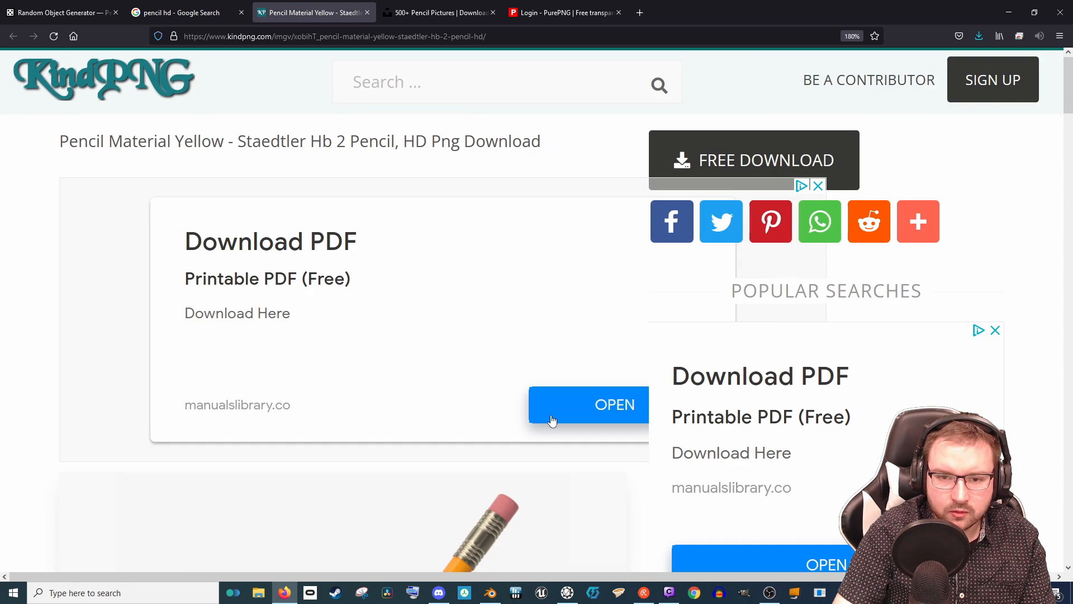
pyautogui.keyDown('ctrl'); pyautogui.scroll(-1, 551, 420); pyautogui.keyUp('ctrl')
pyautogui.scroll(-5, 500, 437)
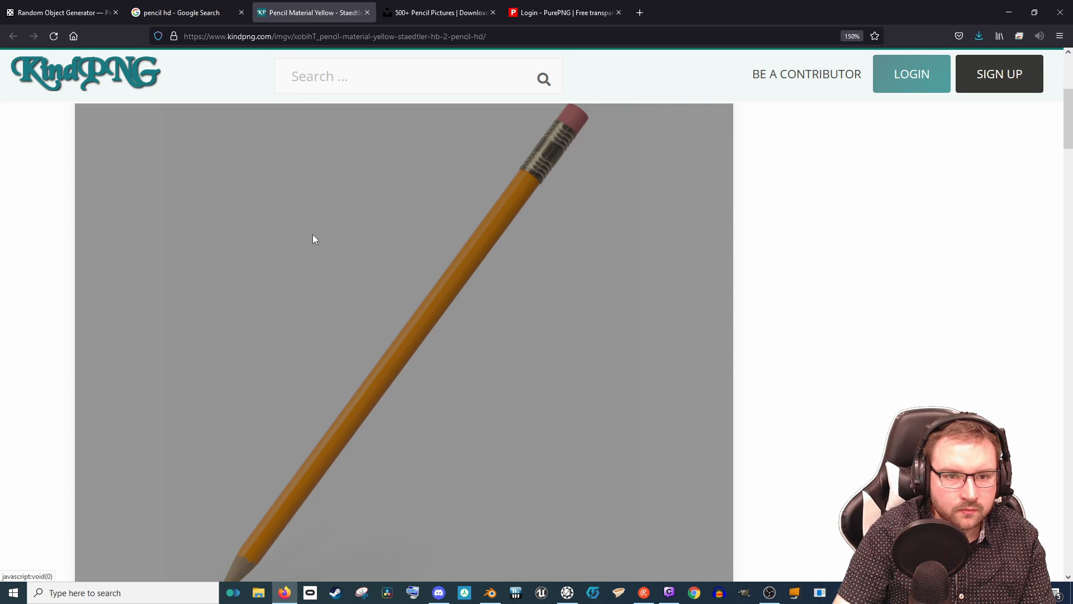
pyautogui.scroll(-6, 484, 266)
pyautogui.keyDown('ctrl'); pyautogui.scroll(-2, 464, 294); pyautogui.keyUp('ctrl')
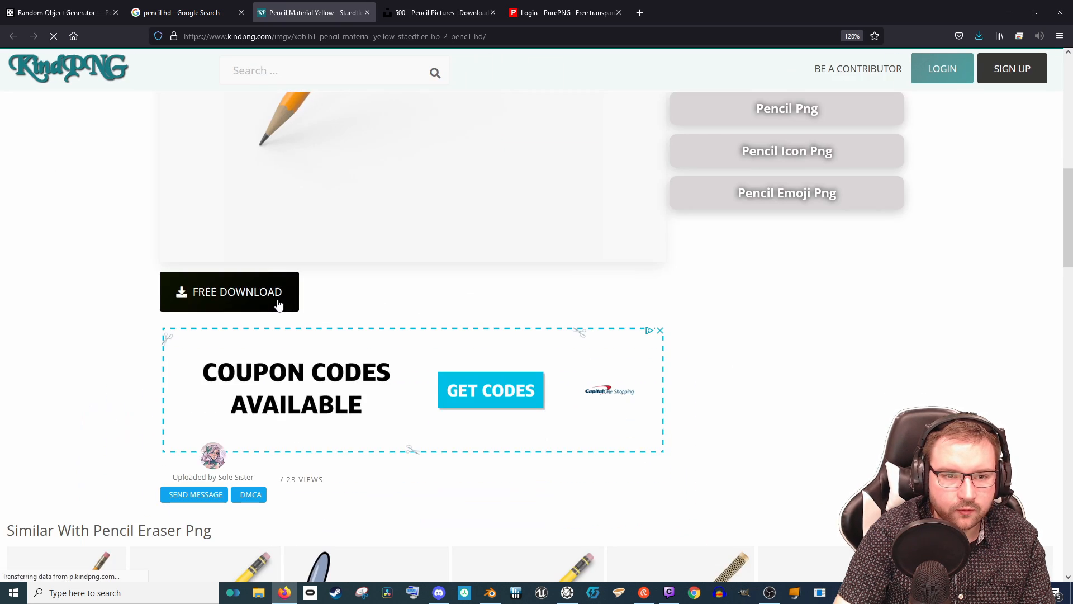
# Step: Try twice to download the 2048x2048 yellow pencil image from the KindPNG page
pyautogui.click(251, 429)
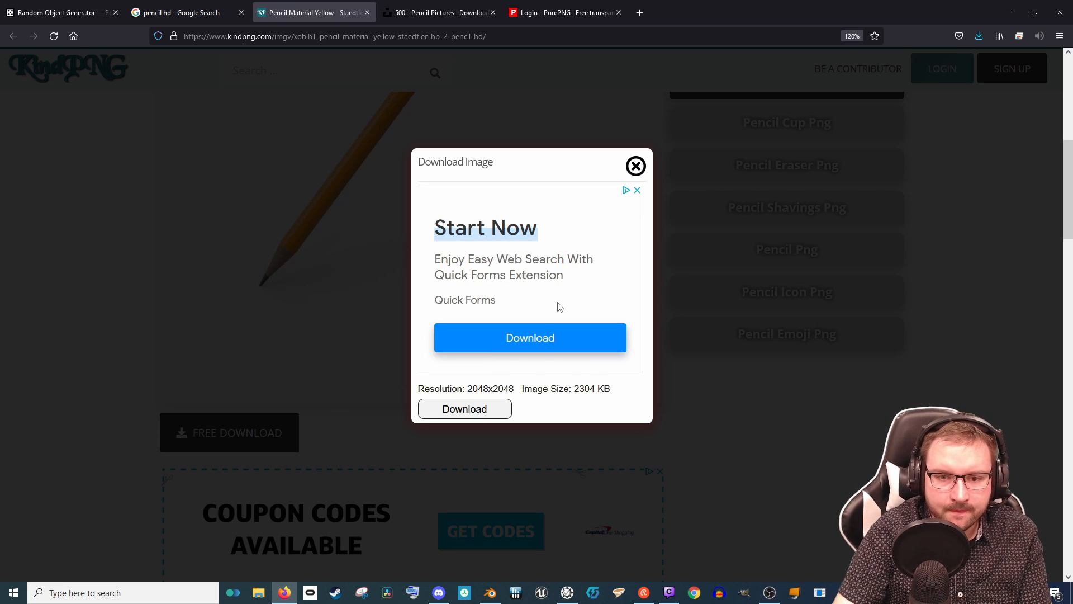
pyautogui.click(479, 408)
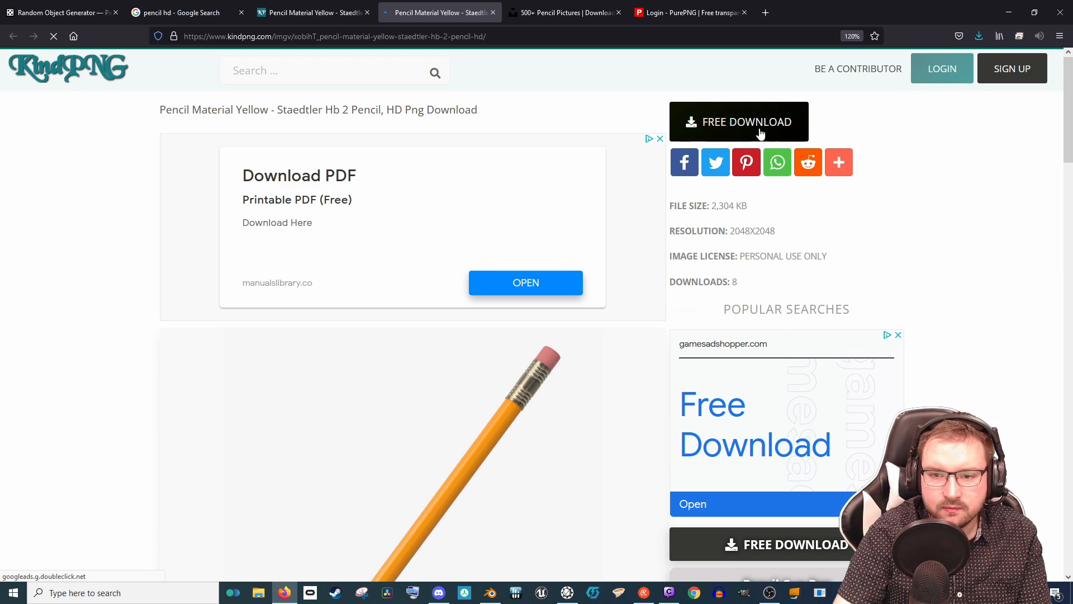
pyautogui.click(759, 129)
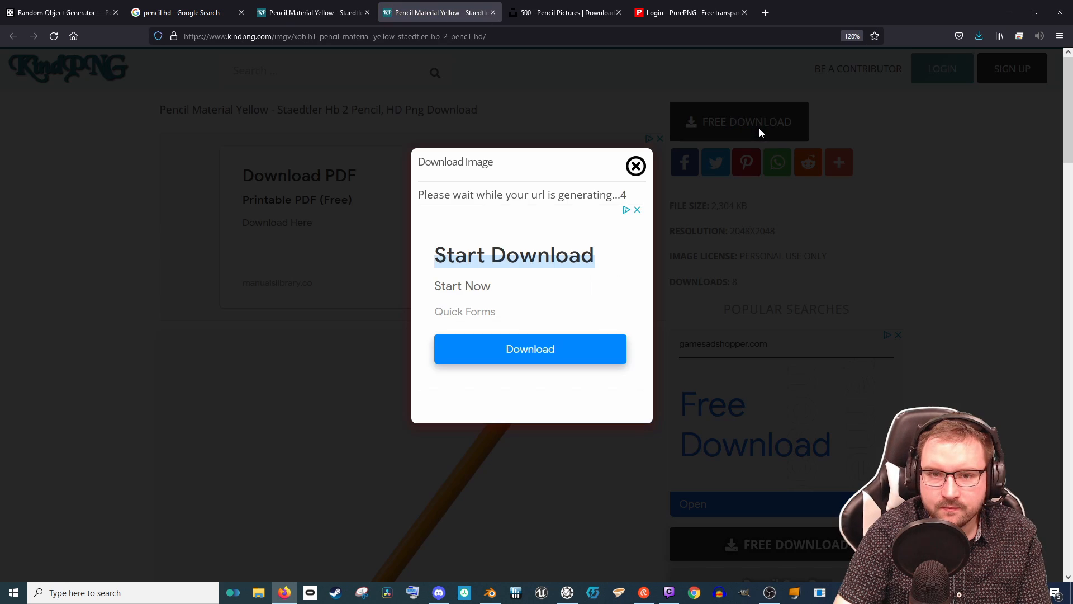
pyautogui.click(636, 165)
pyautogui.scroll(-5, 731, 416)
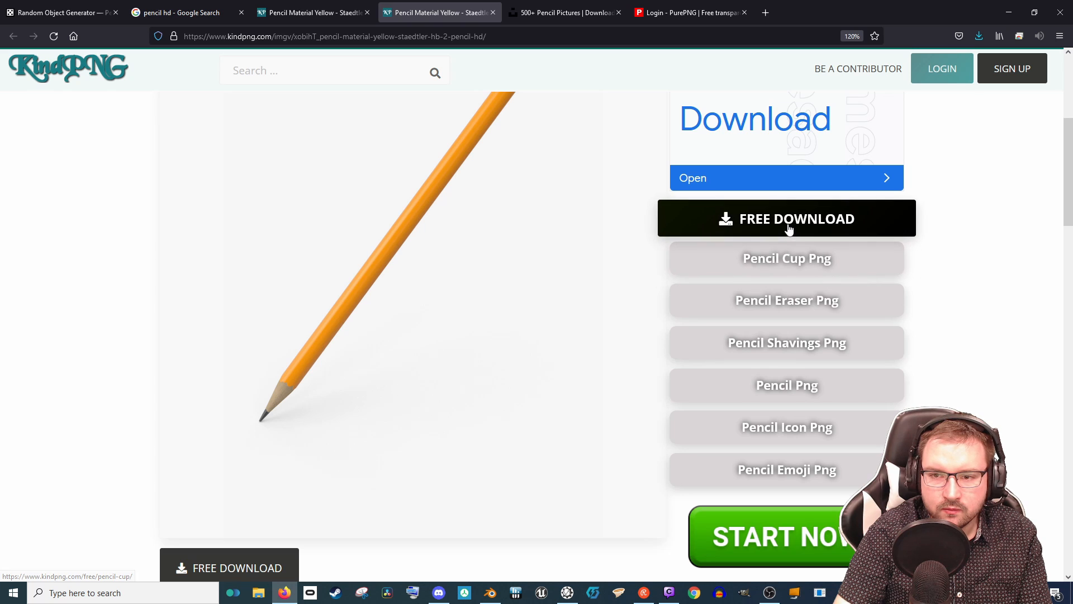
pyautogui.scroll(-3, 789, 229)
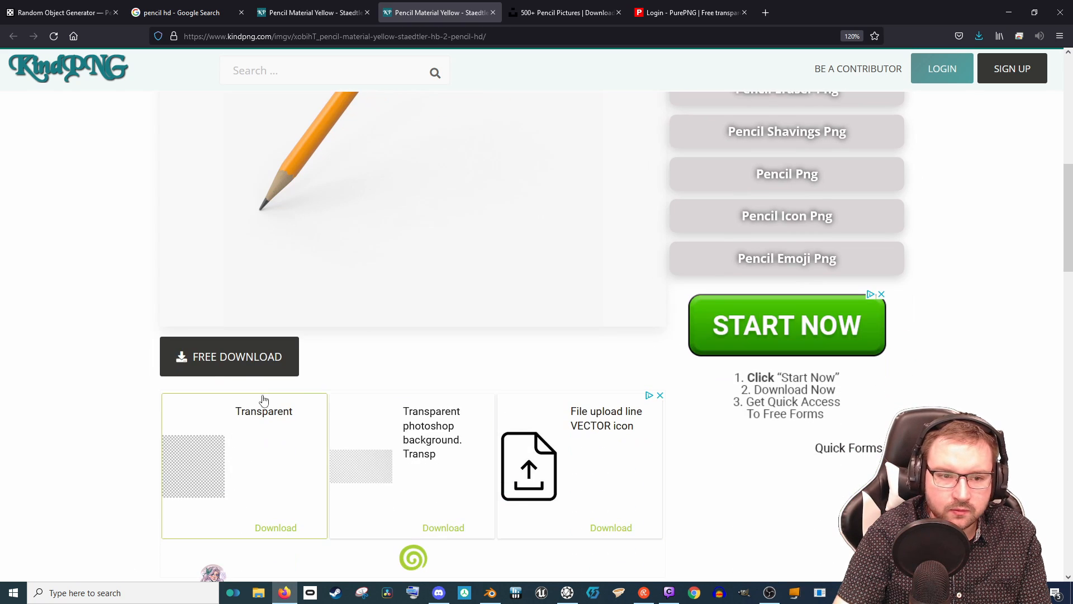
pyautogui.scroll(-4, 268, 359)
pyautogui.scroll(3, 286, 359)
pyautogui.click(259, 368)
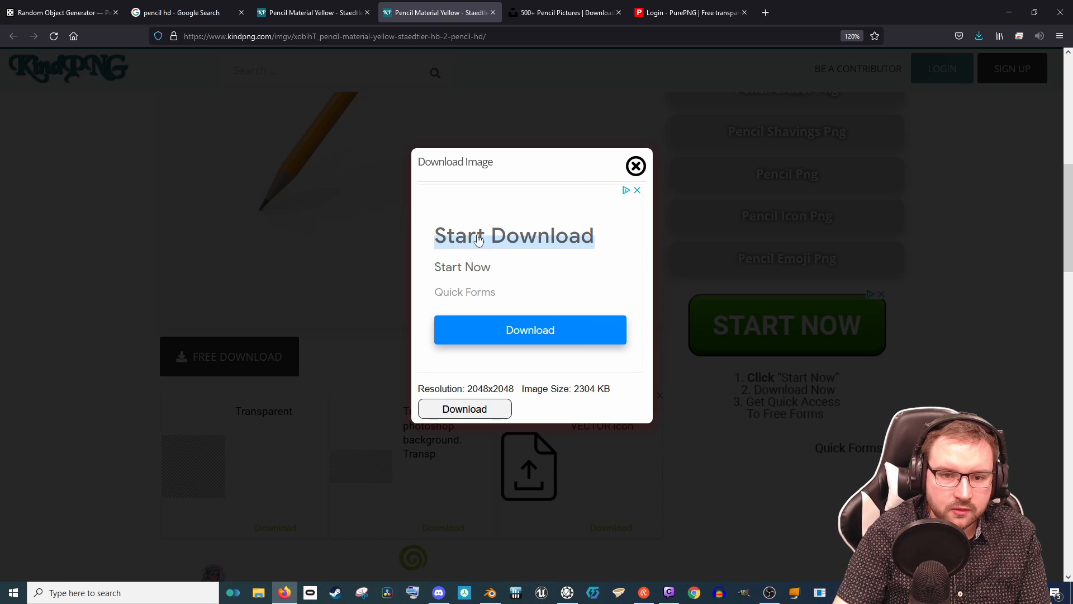
pyautogui.click(469, 409)
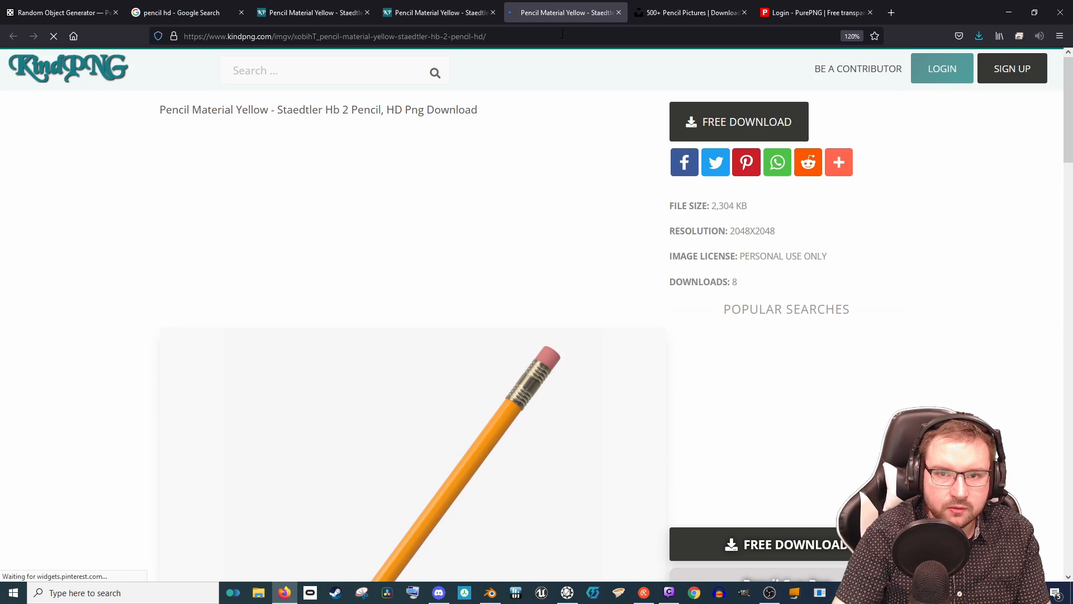
# Step: Check the reference preview in Google Images again, switch back to Blender and inspect the pencil's eraser end and tip through the camera
pyautogui.click(206, 13)
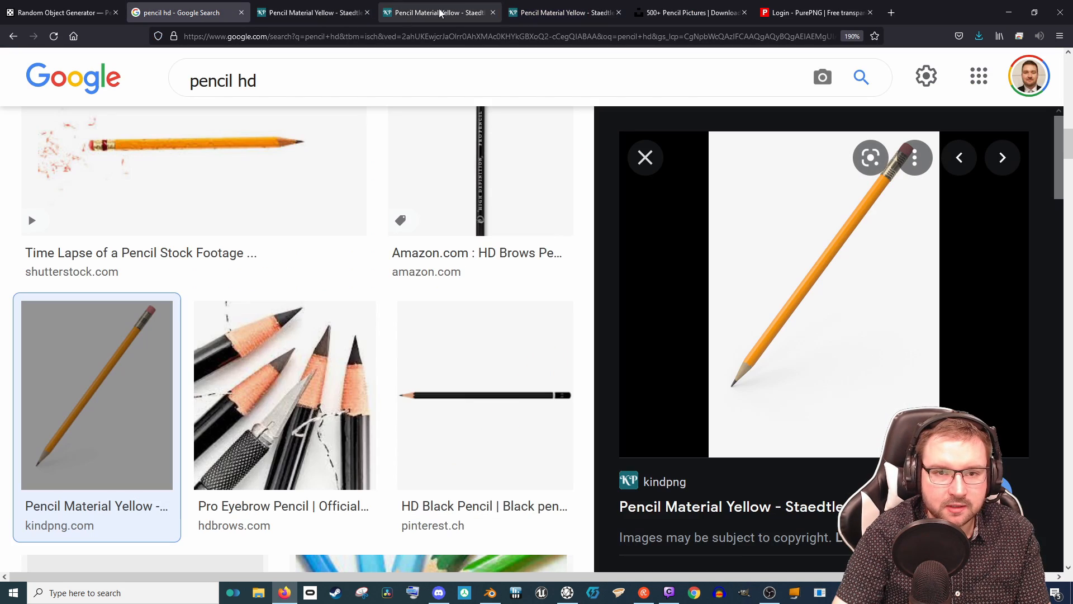
pyautogui.click(1006, 11)
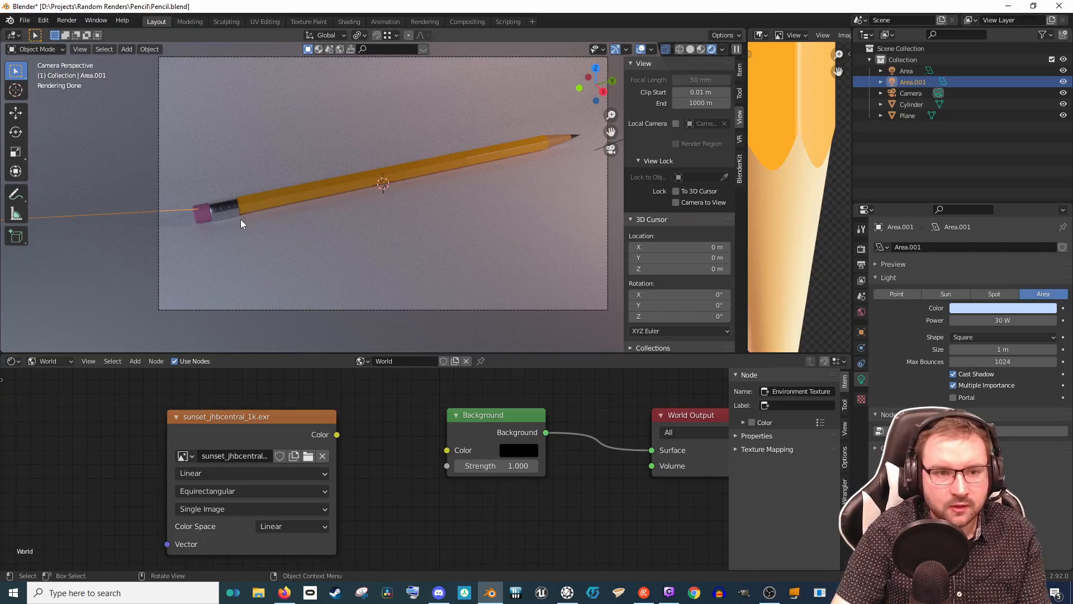
pyautogui.scroll(3, 241, 223)
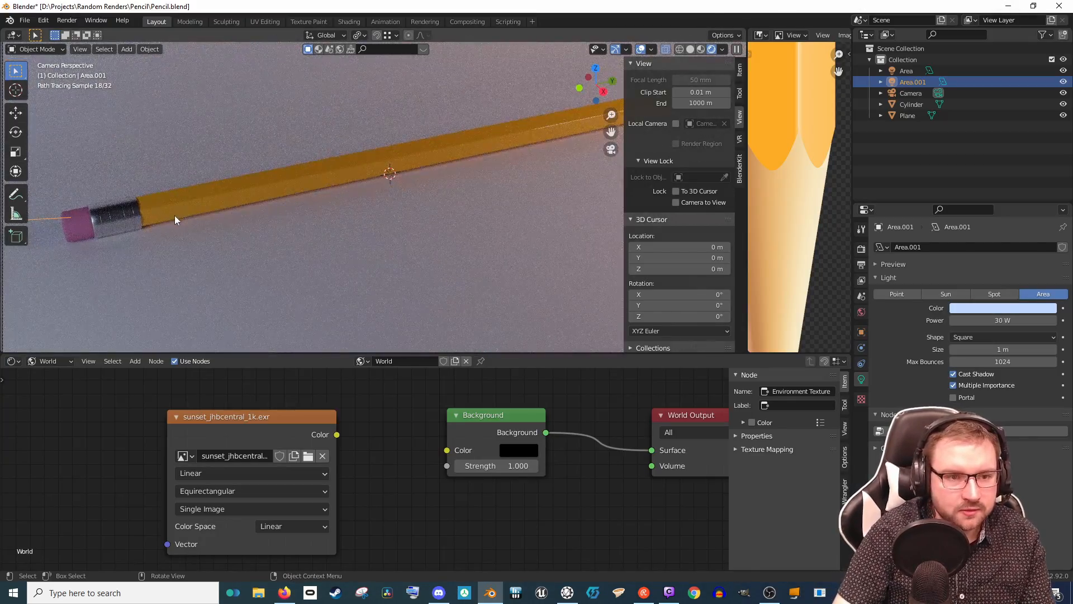
pyautogui.scroll(-2, 175, 216)
pyautogui.keyDown('shift'); pyautogui.moveTo(561, 164); pyautogui.dragTo(371, 215, button='middle'); pyautogui.keyUp('shift')
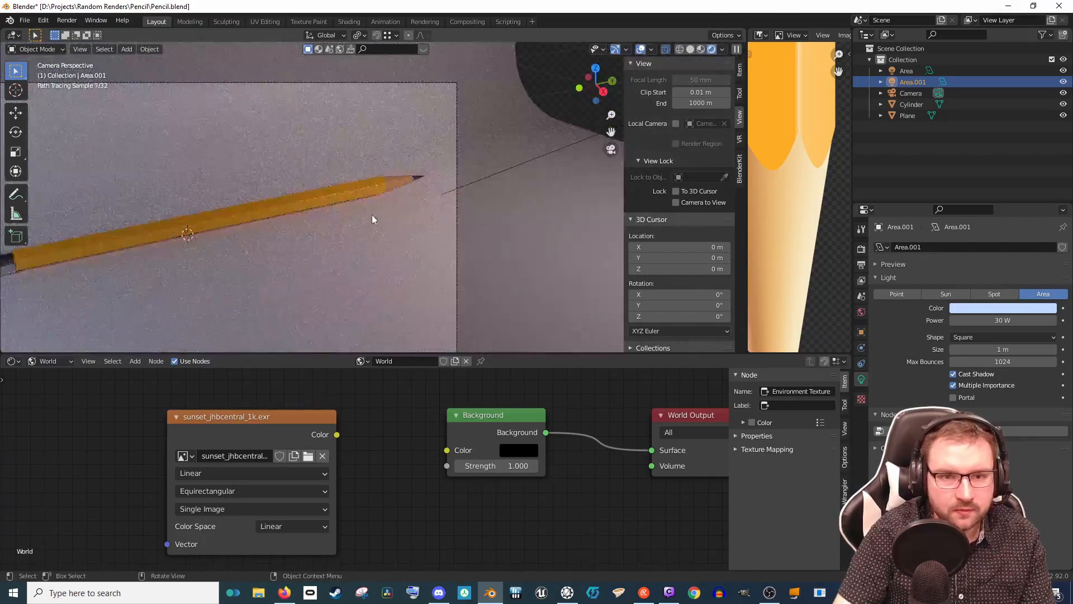
pyautogui.scroll(6, 394, 196)
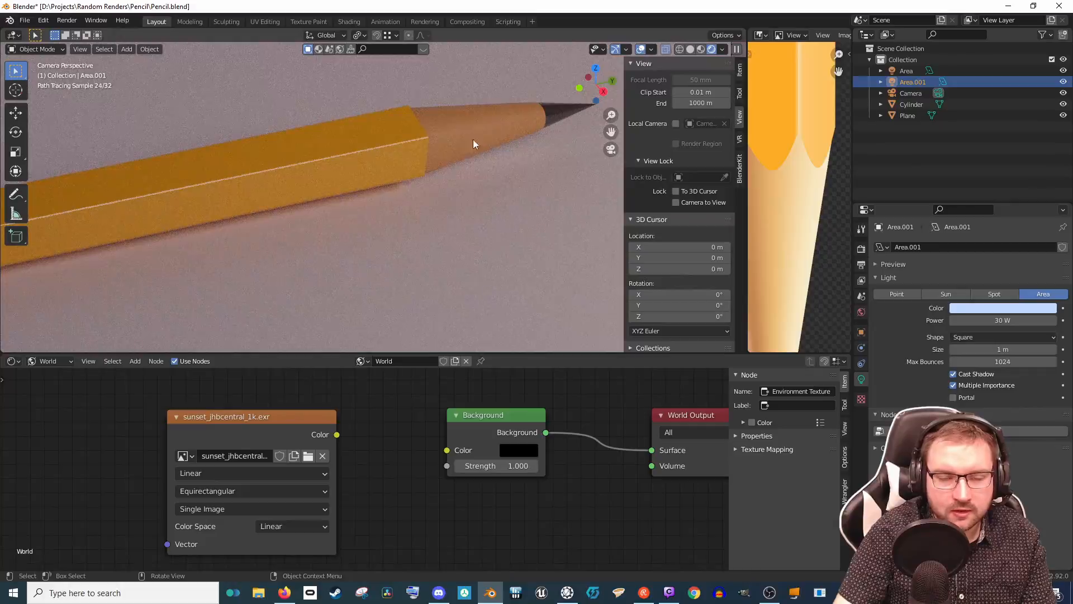
pyautogui.scroll(-4, 485, 140)
# Step: Select the pencil and inspect its sharpened tip up close, including the seam between the yellow body and the wood
pyautogui.moveTo(501, 139)
pyautogui.mouseDown(button='middle')
pyautogui.moveTo(478, 156)
pyautogui.moveTo(487, 179)
pyautogui.moveTo(418, 197)
pyautogui.moveTo(333, 197)
pyautogui.moveTo(444, 246)
pyautogui.mouseUp(button='middle')
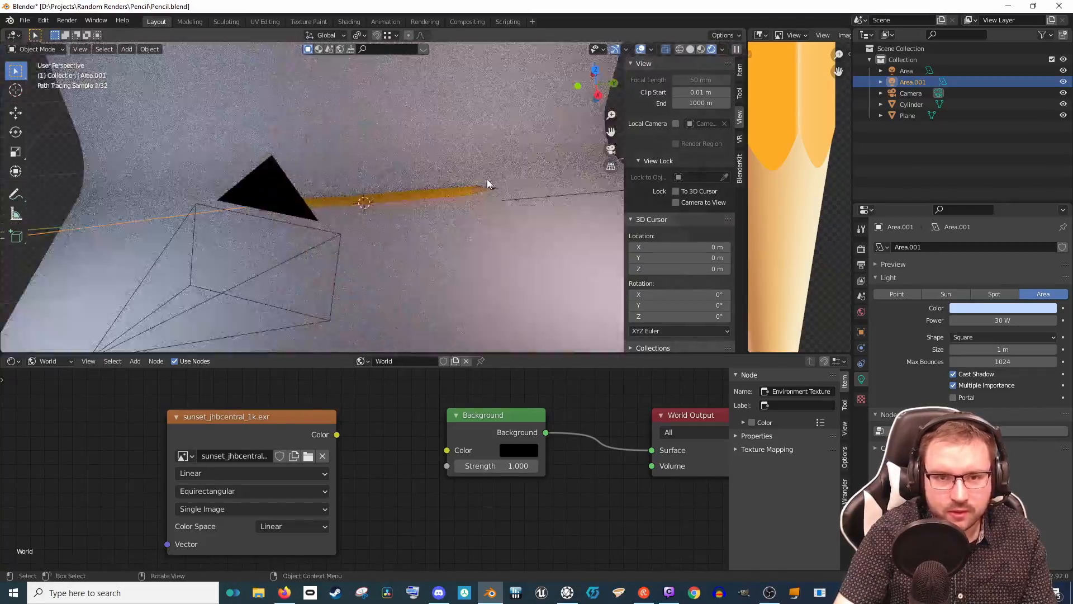
pyautogui.scroll(6, 341, 196)
pyautogui.scroll(9, 386, 228)
pyautogui.scroll(-3, 401, 231)
pyautogui.scroll(-2, 465, 233)
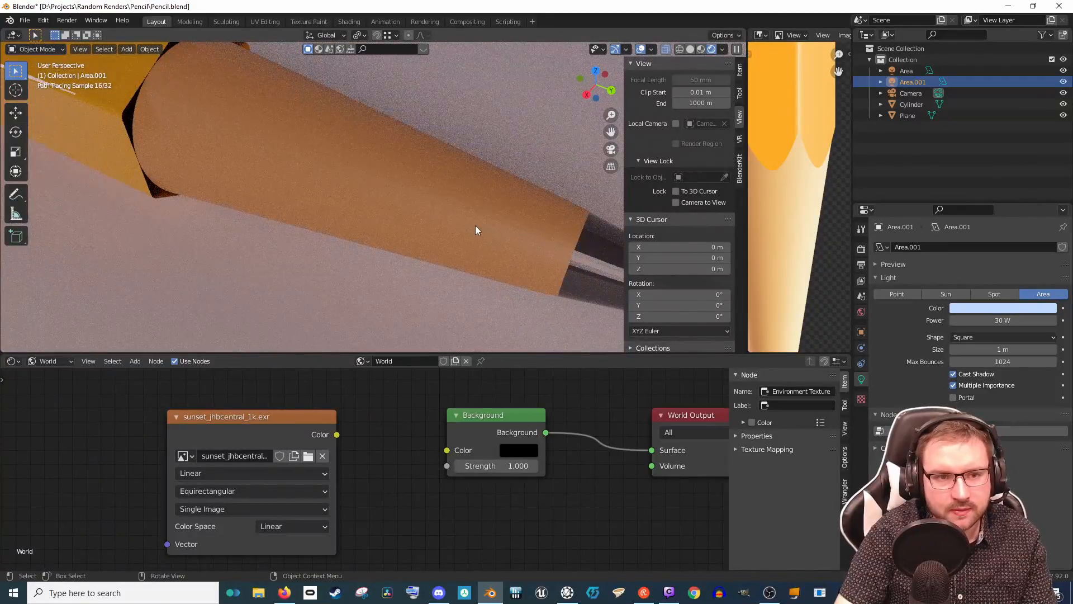
pyautogui.click(475, 226)
pyautogui.rightClick(474, 223)
pyautogui.click(474, 223)
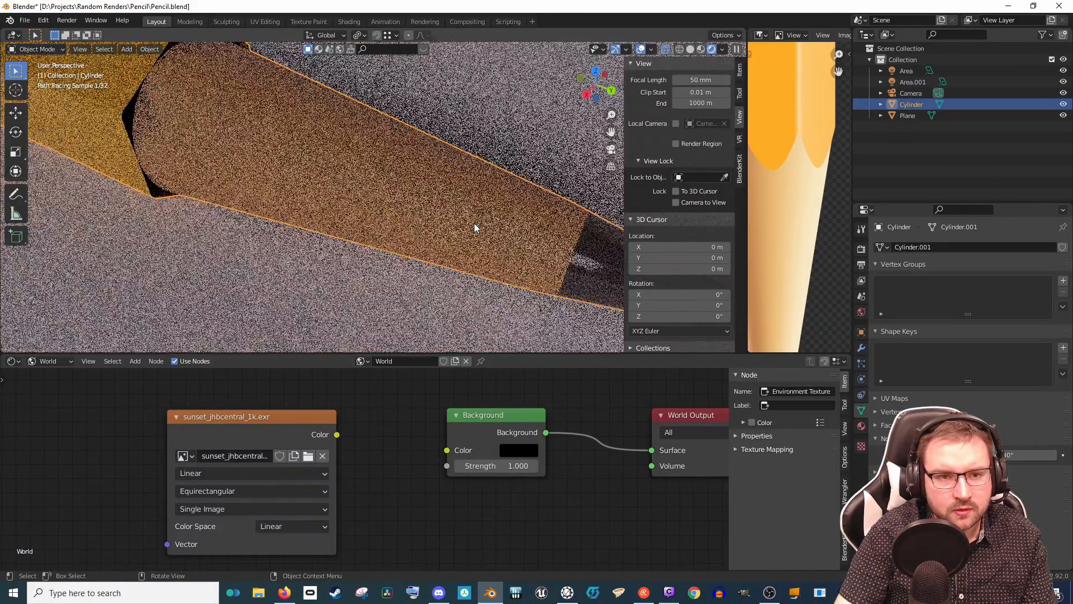
pyautogui.scroll(-3, 429, 263)
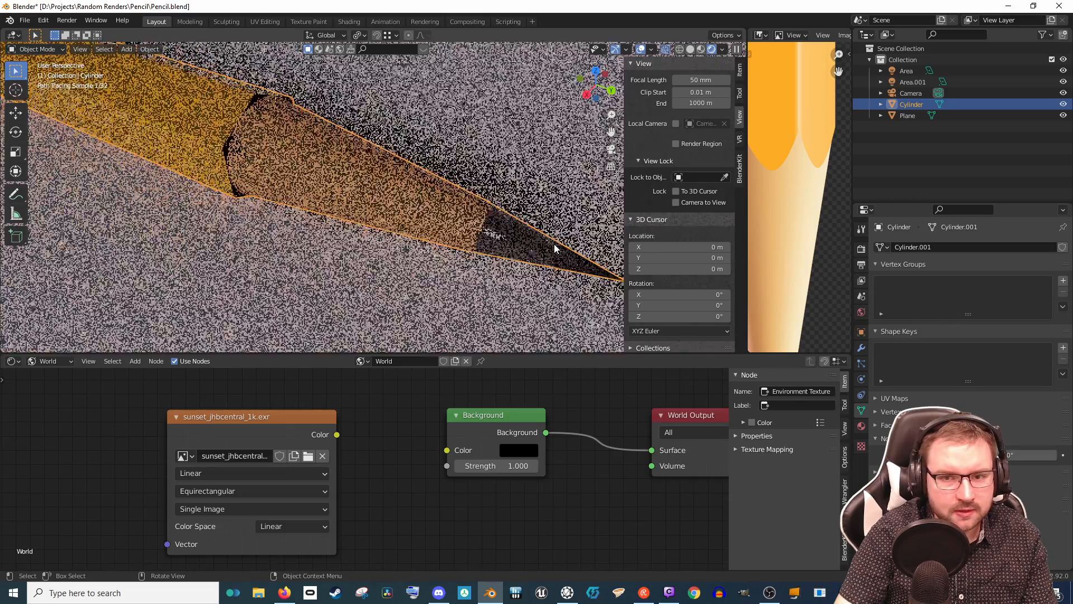
pyautogui.scroll(2, 175, 126)
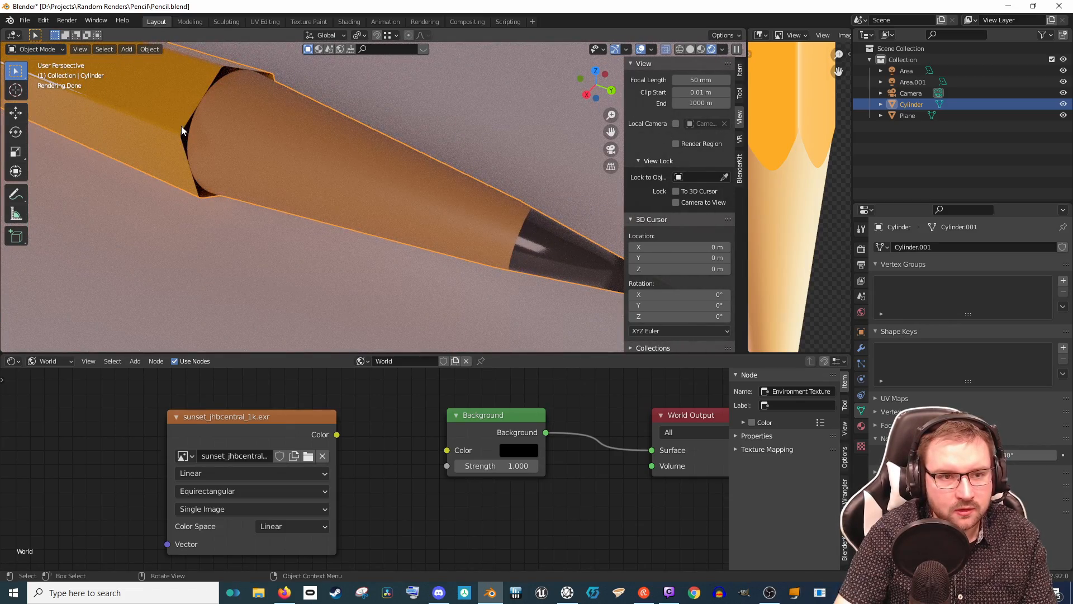
# Step: Open the pencil in Edit Mode and select only the edge loop at the yellow body's open end beside the wood cone
pyautogui.click(181, 125)
pyautogui.scroll(-2, 184, 123)
pyautogui.keyDown('shift'); pyautogui.moveTo(342, 169); pyautogui.dragTo(397, 190, button='middle'); pyautogui.keyUp('shift')
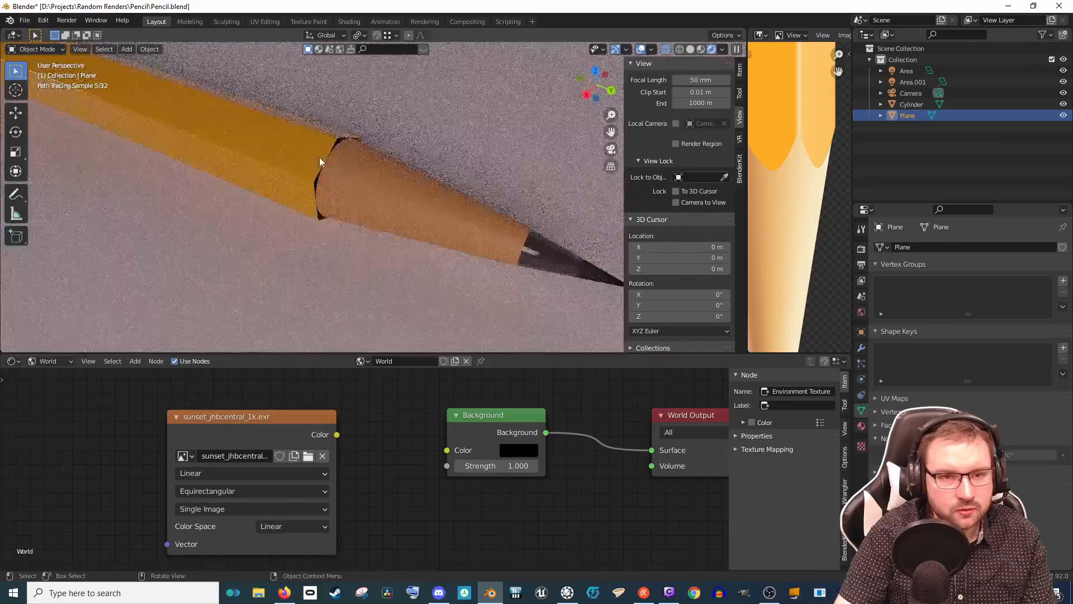
pyautogui.scroll(-1, 234, 163)
pyautogui.click(286, 153)
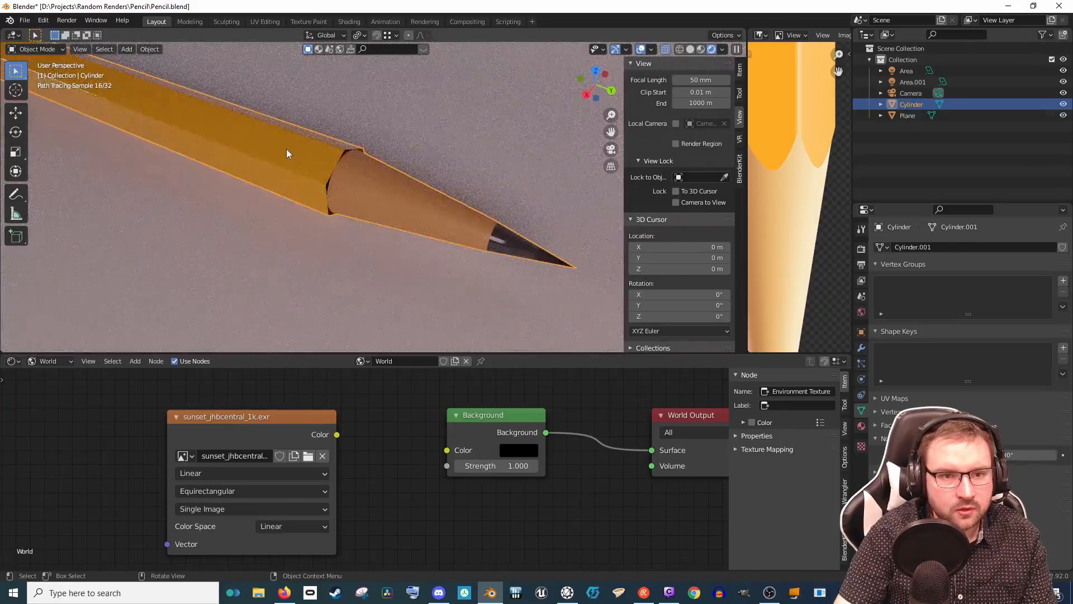
pyautogui.press('Tab')
pyautogui.scroll(3, 333, 168)
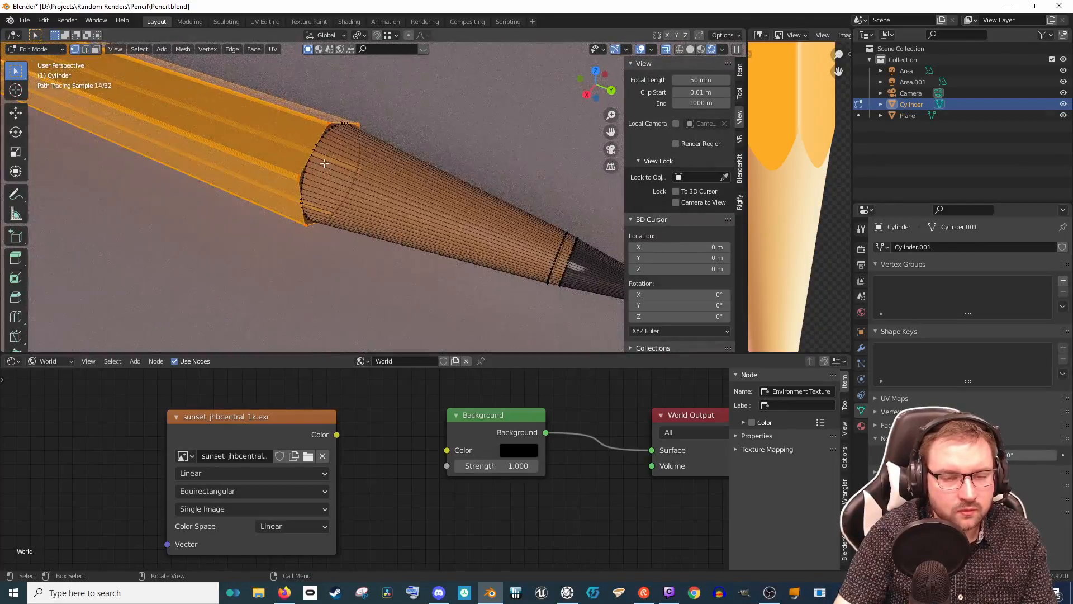
pyautogui.moveTo(333, 168); pyautogui.dragTo(356, 149, button='middle')
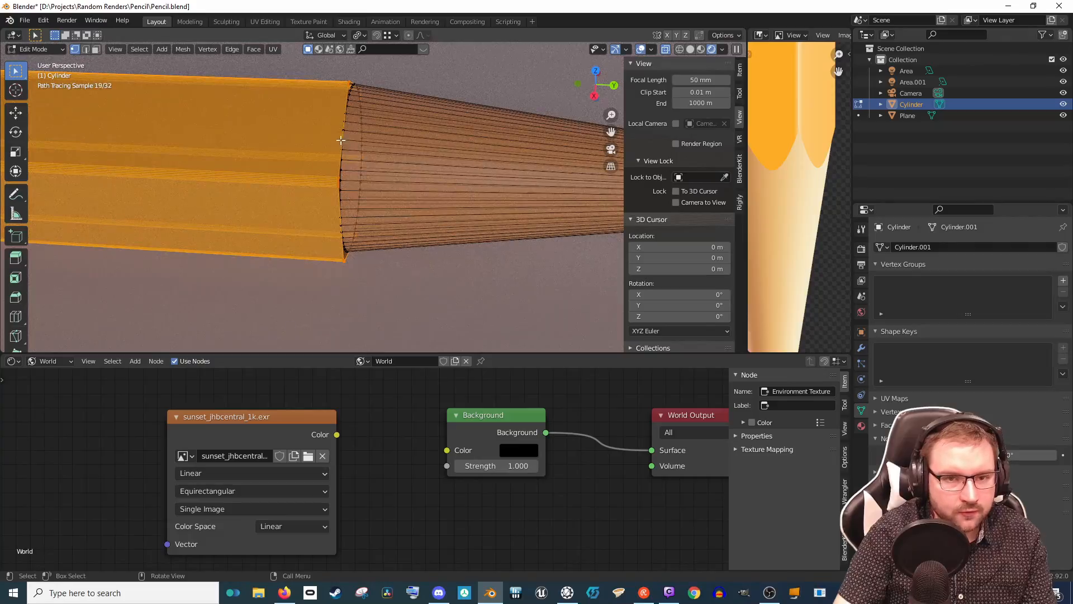
pyautogui.press('2')
pyautogui.hotkey('alt', 'a')
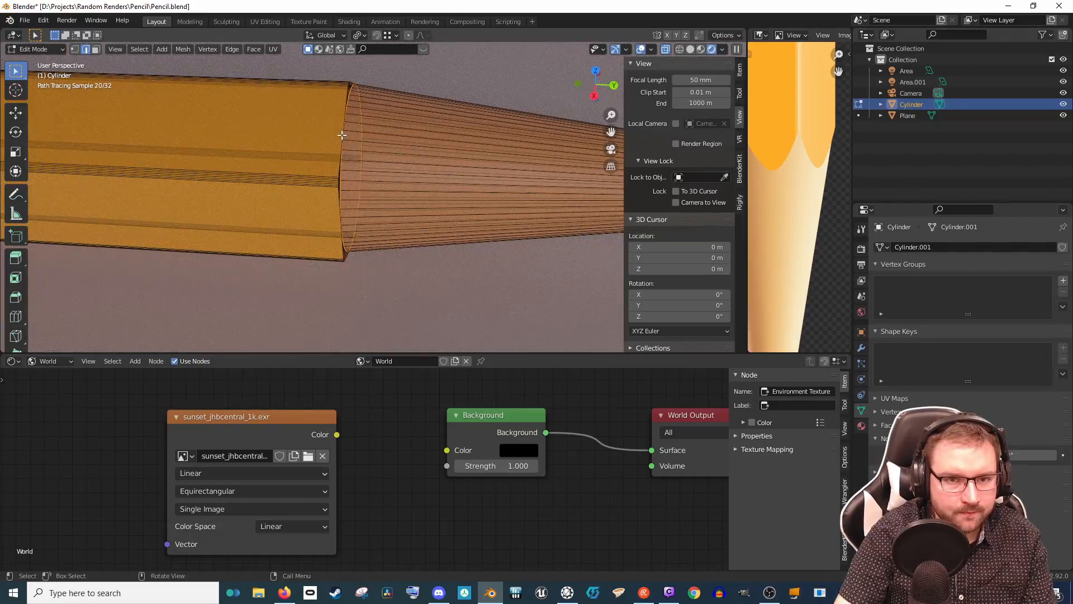
pyautogui.keyDown('alt'); pyautogui.click(342, 135); pyautogui.keyUp('alt')
pyautogui.hotkey('ctrl', 'b')
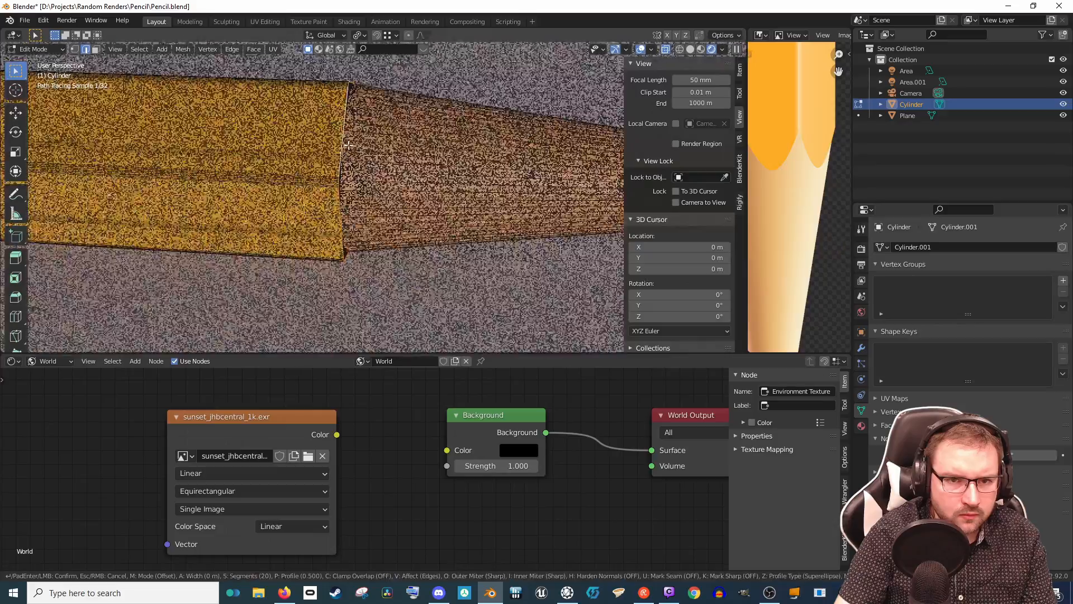
pyautogui.rightClick(352, 159)
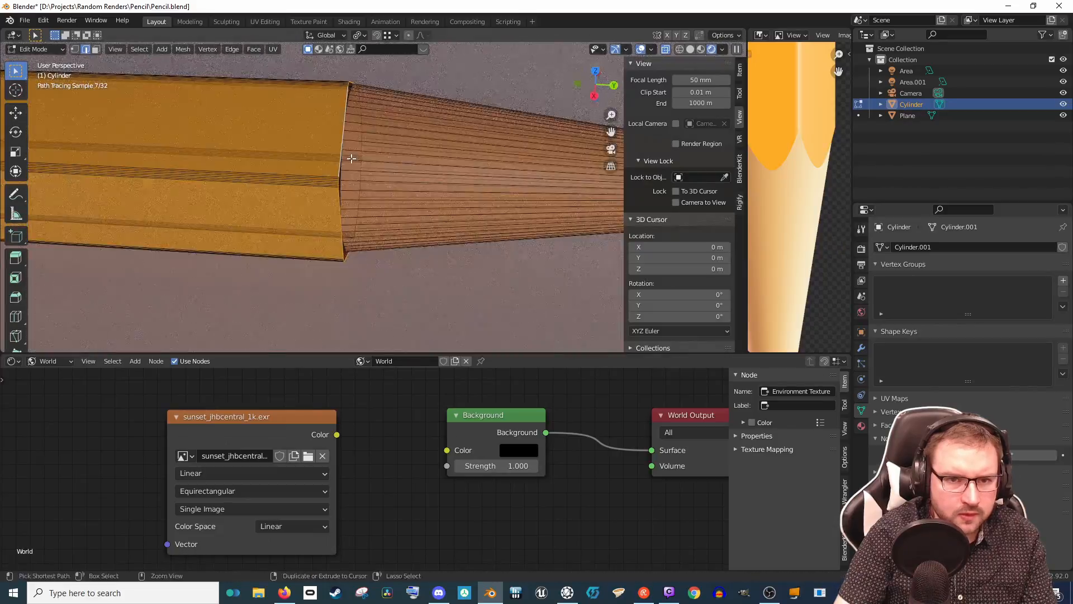
pyautogui.hotkey('ctrl', 'z')
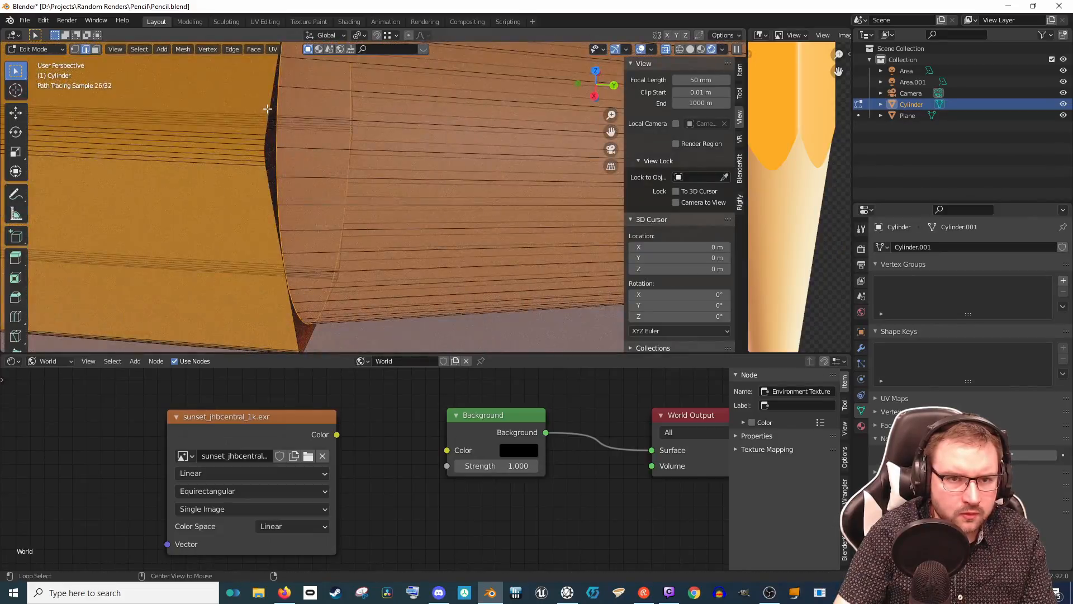
pyautogui.hotkey('ctrl', 'b')
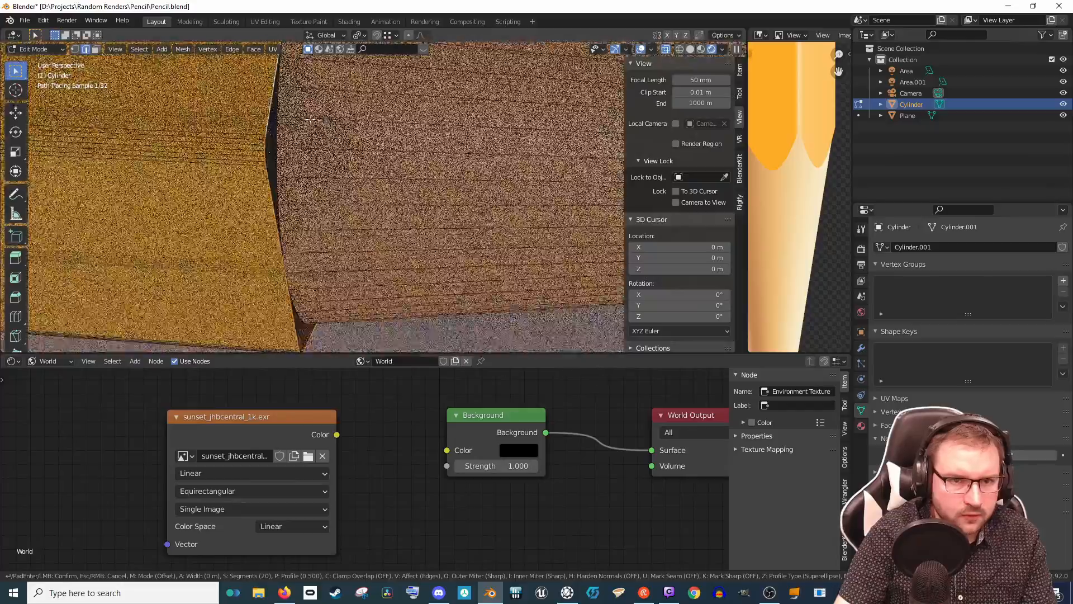
pyautogui.rightClick(341, 166)
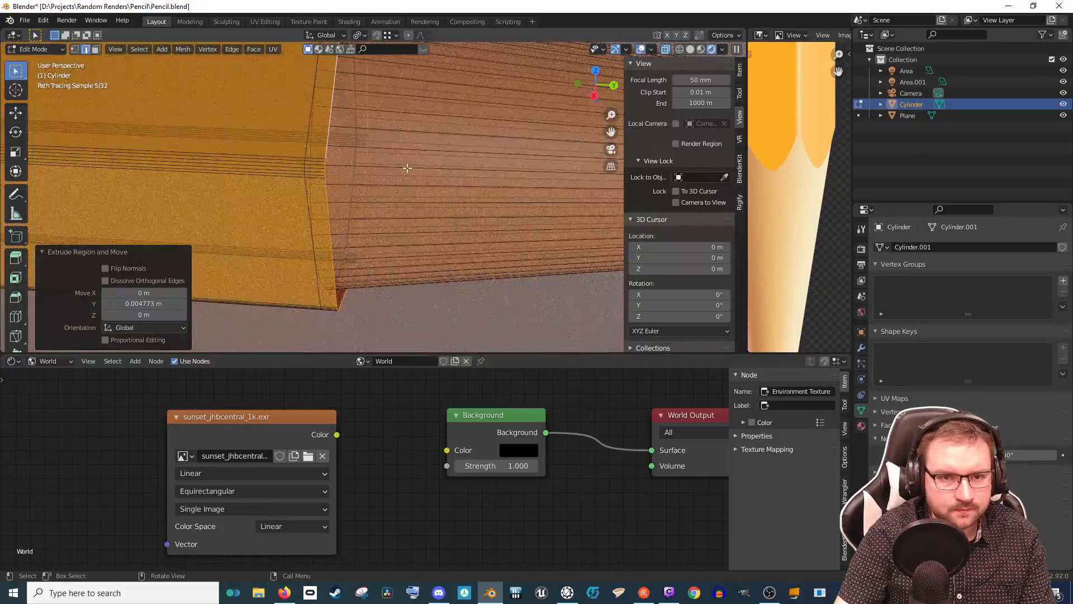
# Step: Scale the extruded rim loop at the end of the yellow body to 0.862 so it tucks into the wood
pyautogui.moveTo(407, 168); pyautogui.dragTo(360, 176, button='middle')
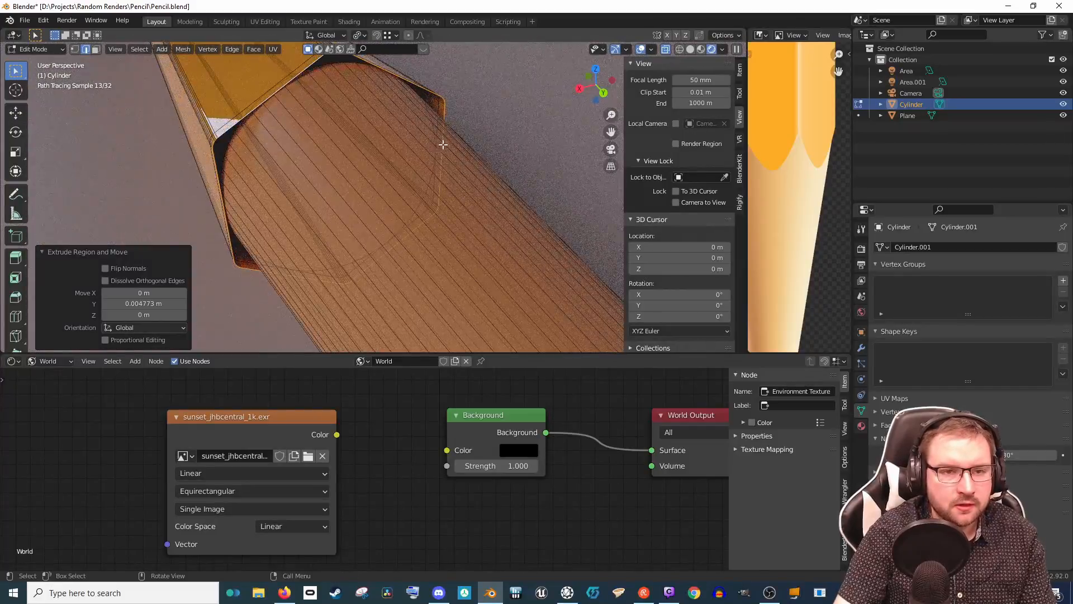
pyautogui.press('s')
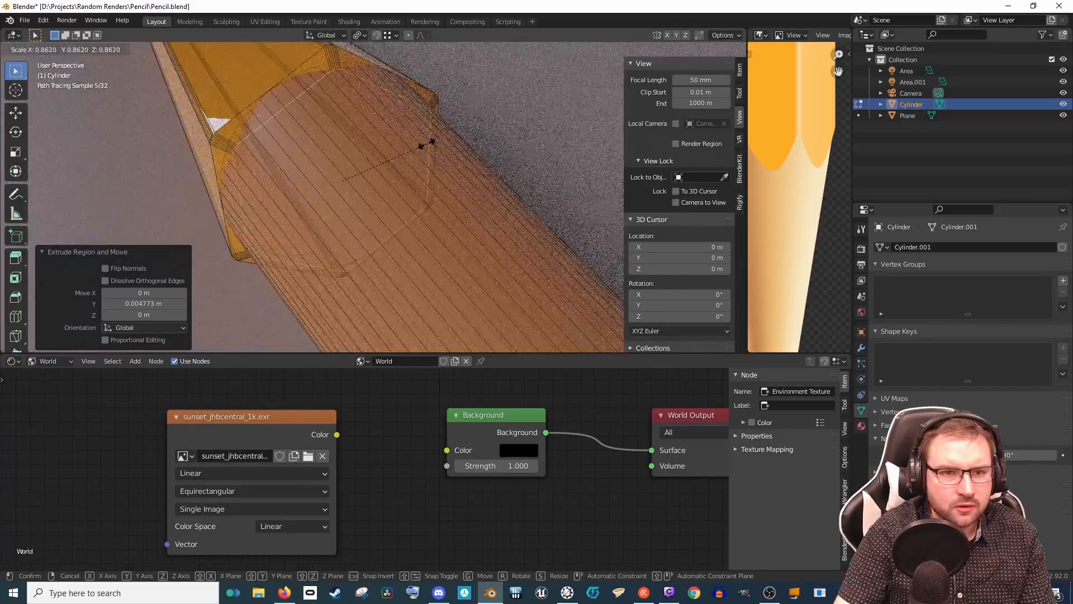
pyautogui.click(427, 144)
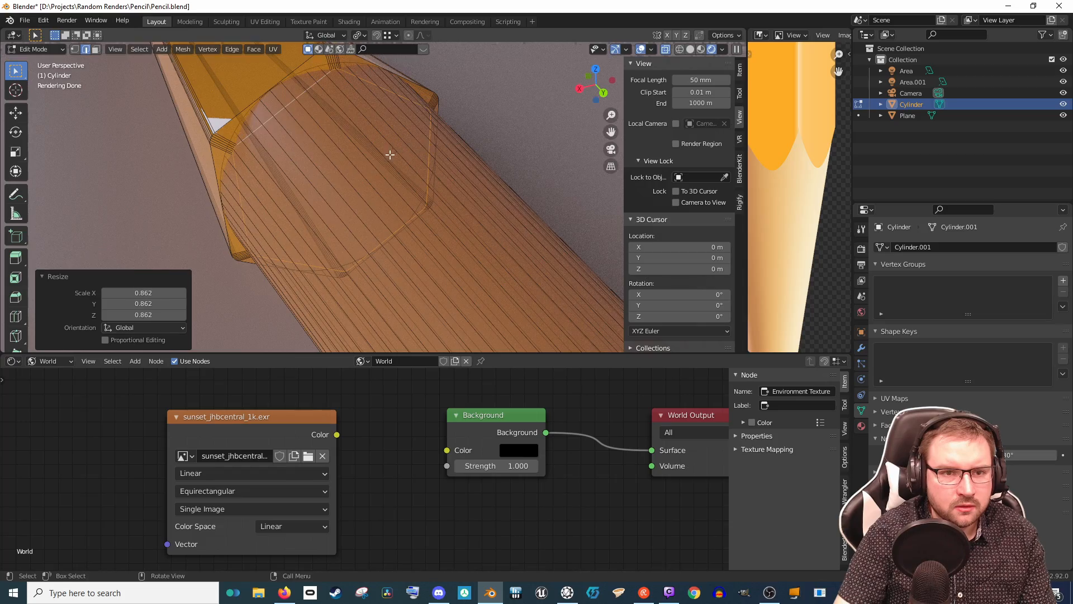
pyautogui.moveTo(390, 154); pyautogui.dragTo(447, 167, button='middle')
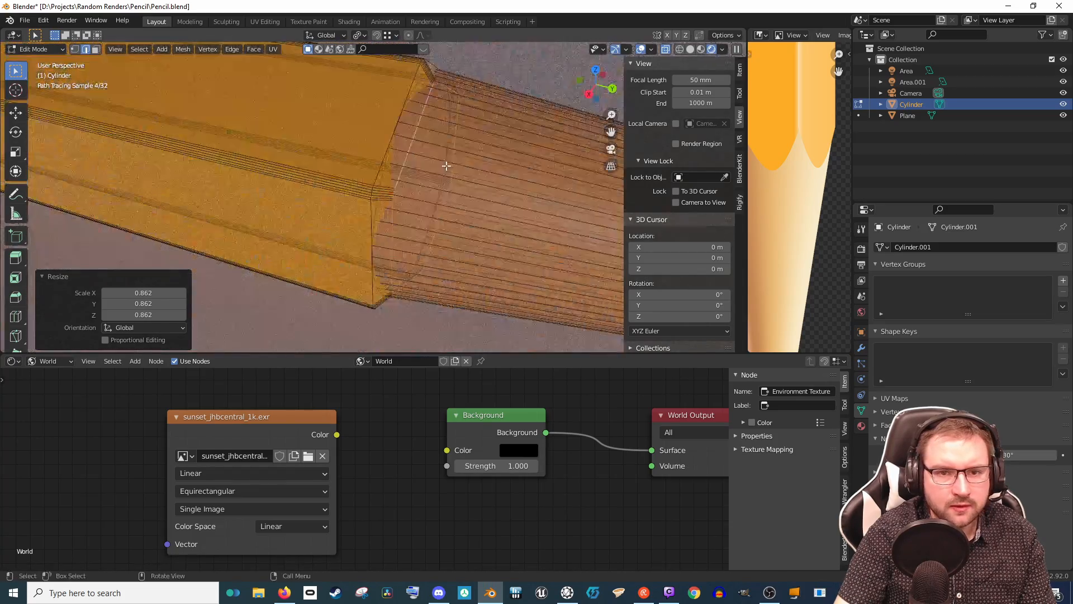
# Step: Switch the viewport shading to Material Preview and reopen the pencil in Edit Mode with overlays shown
pyautogui.click(641, 48)
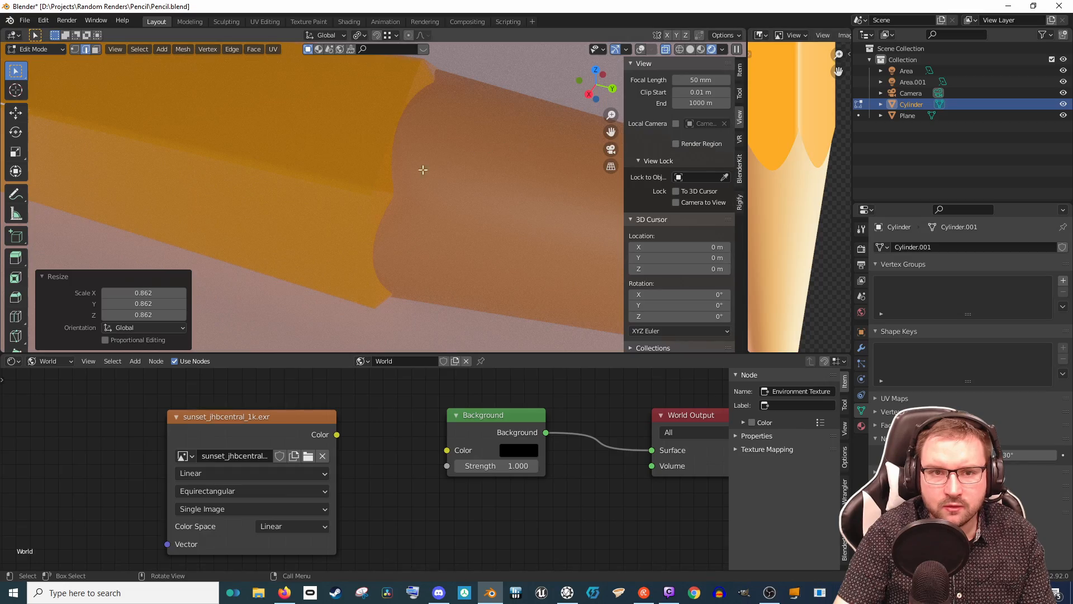
pyautogui.press('Tab')
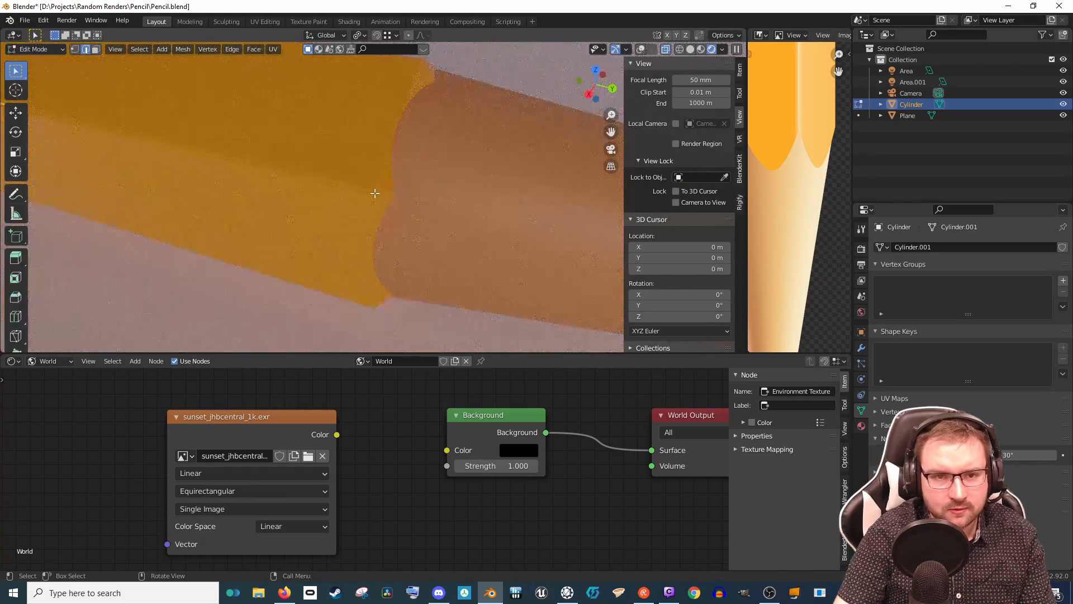
pyautogui.click(378, 194)
pyautogui.click(701, 49)
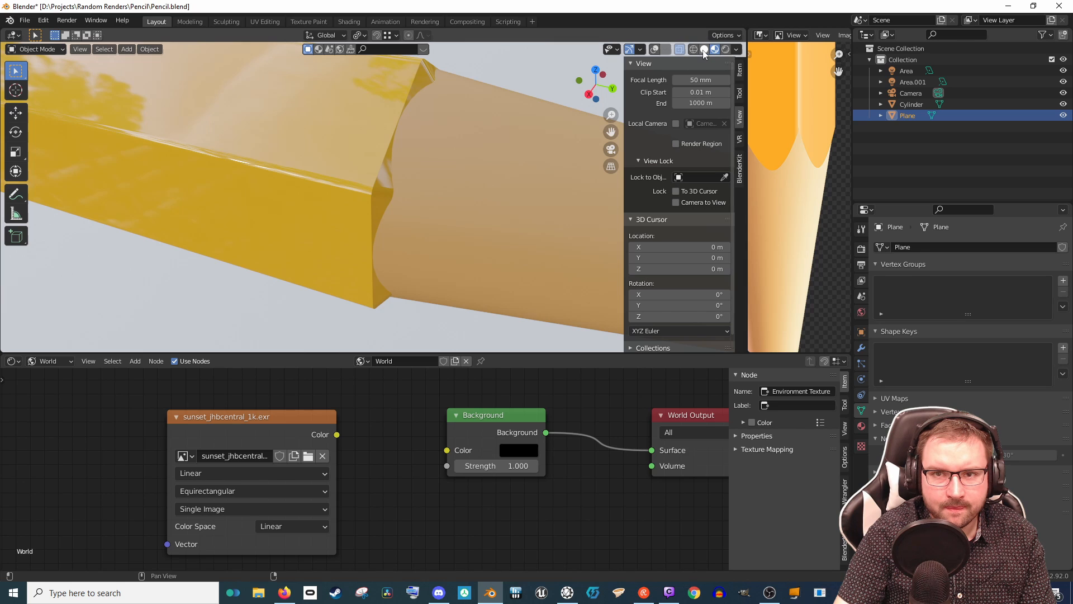
pyautogui.click(342, 110)
pyautogui.press('Tab')
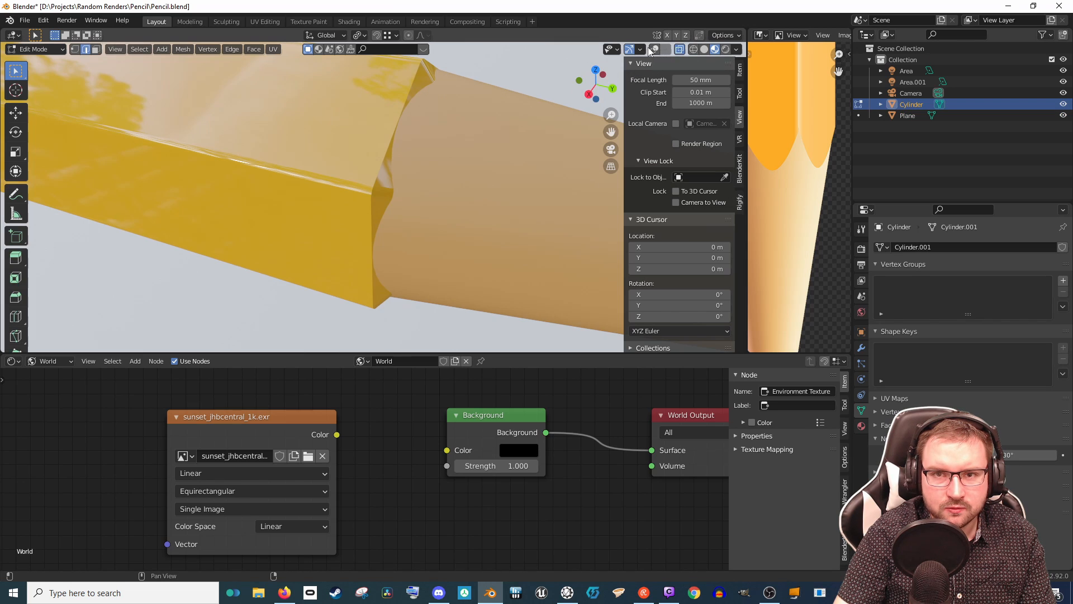
pyautogui.click(654, 49)
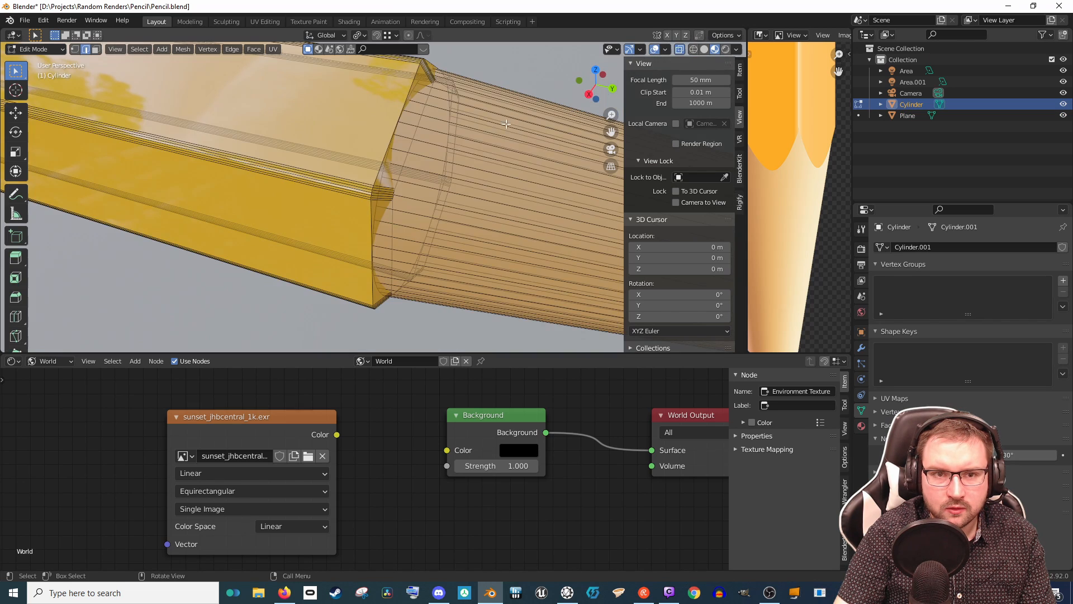
pyautogui.scroll(2, 399, 169)
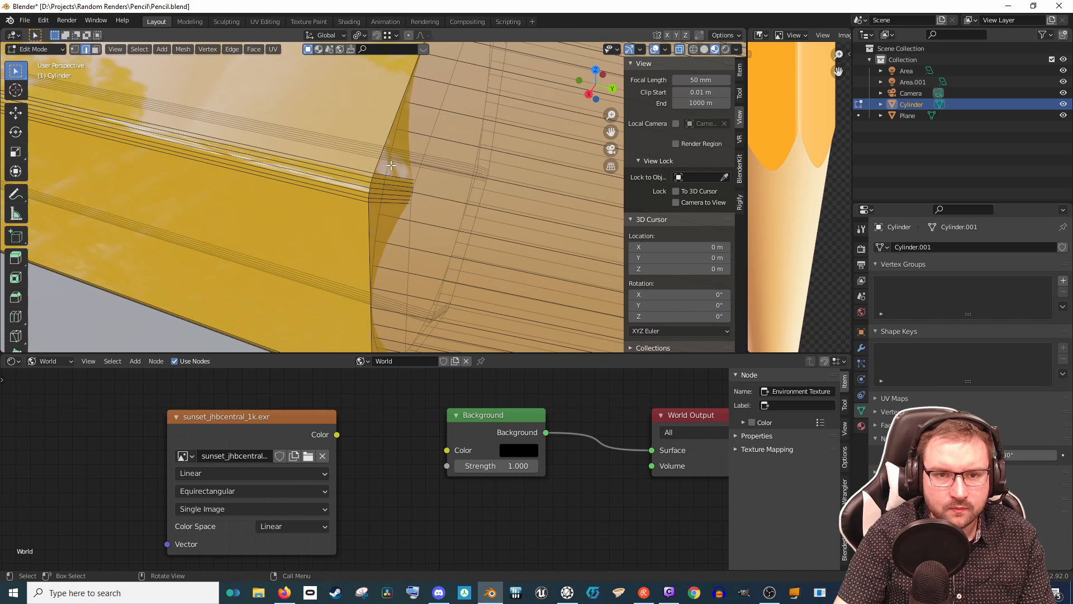
pyautogui.scroll(-3, 389, 153)
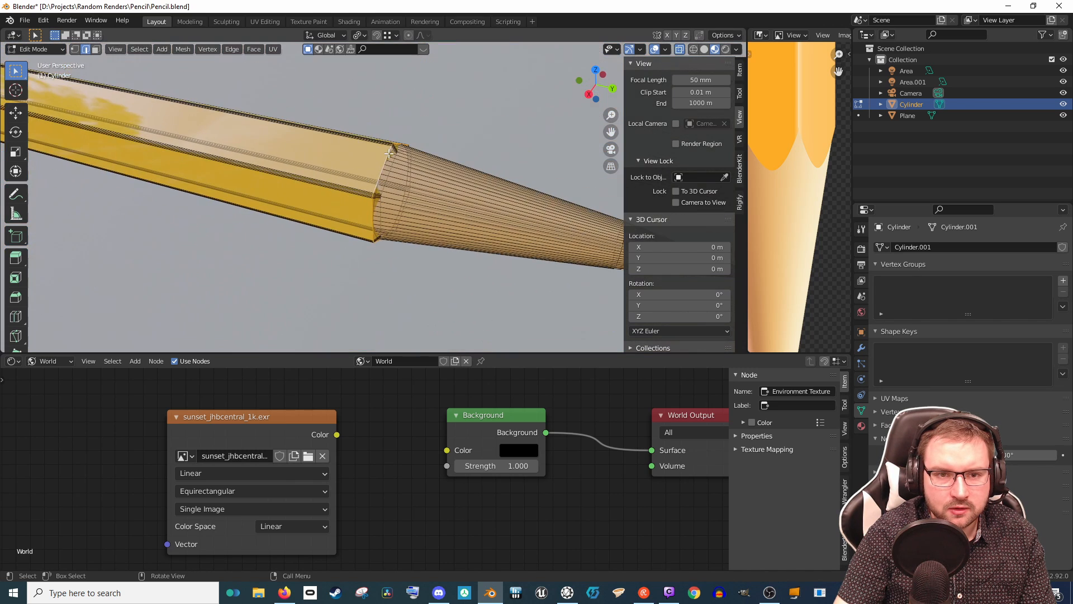
pyautogui.moveTo(389, 153); pyautogui.dragTo(427, 182, button='middle')
pyautogui.press('g')
pyautogui.press('g')
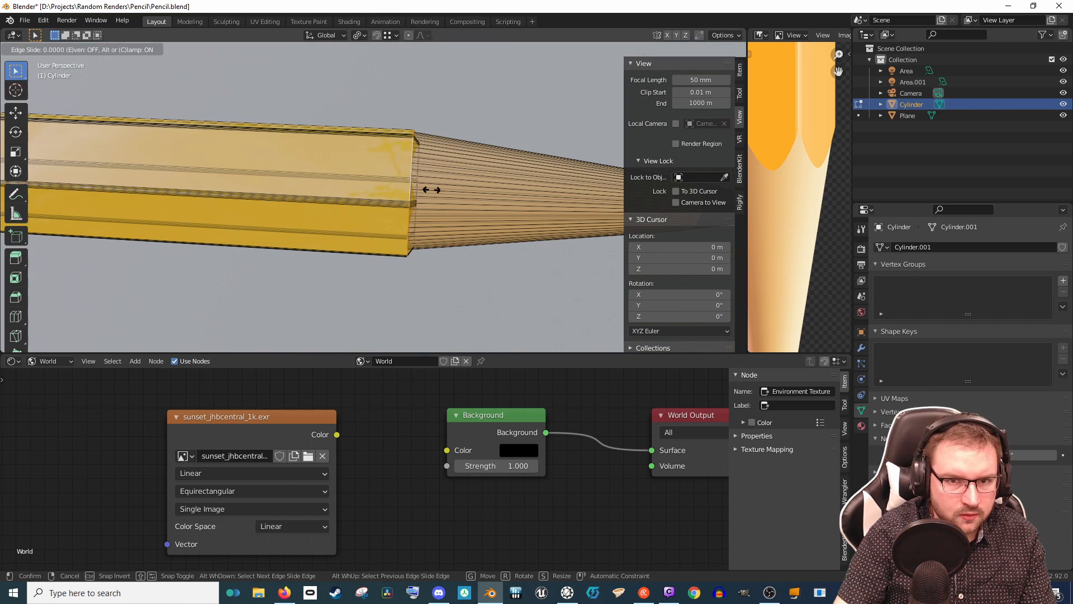
pyautogui.rightClick(422, 185)
# Step: Move the yellow body's inner rim loop about 0.0156 m along Y toward the tip, forming a scalloped paint edge
pyautogui.scroll(3, 422, 185)
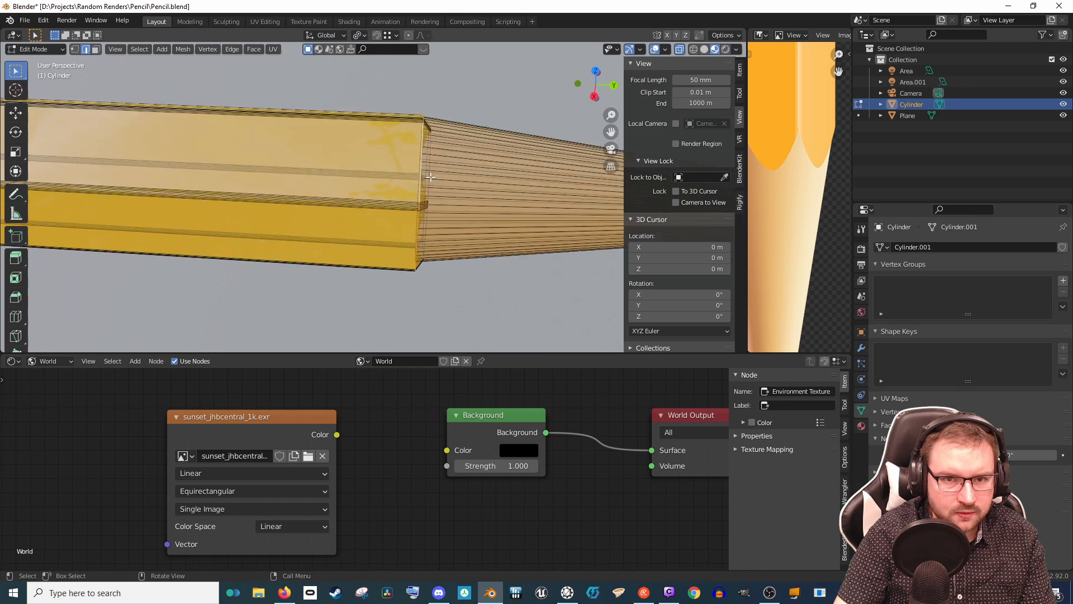
pyautogui.moveTo(453, 170); pyautogui.dragTo(453, 182, button='middle')
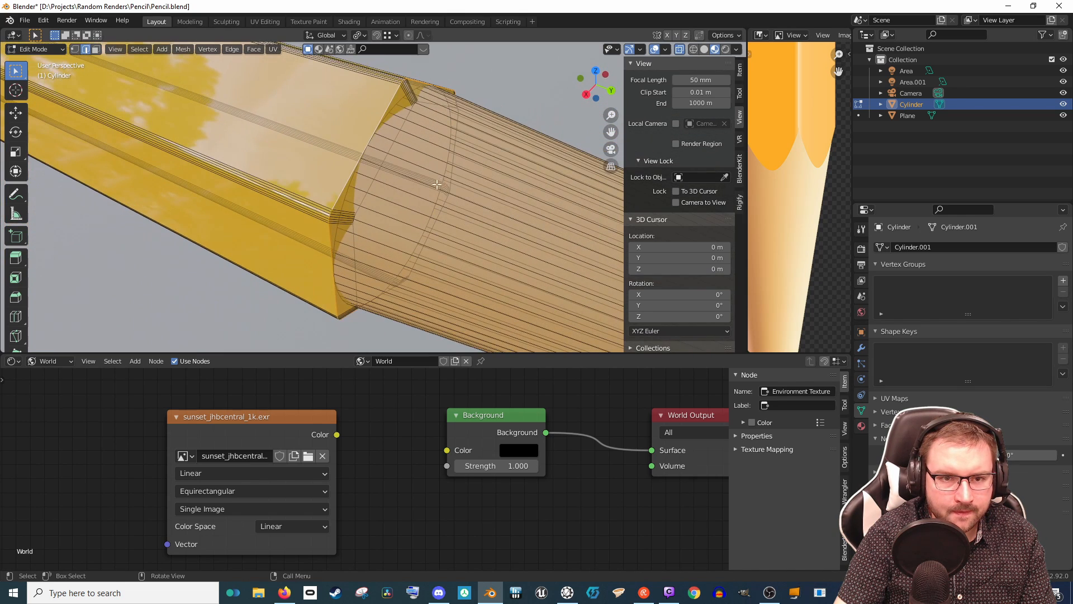
pyautogui.scroll(3, 343, 206)
pyautogui.keyDown('alt'); pyautogui.click(337, 224); pyautogui.keyUp('alt')
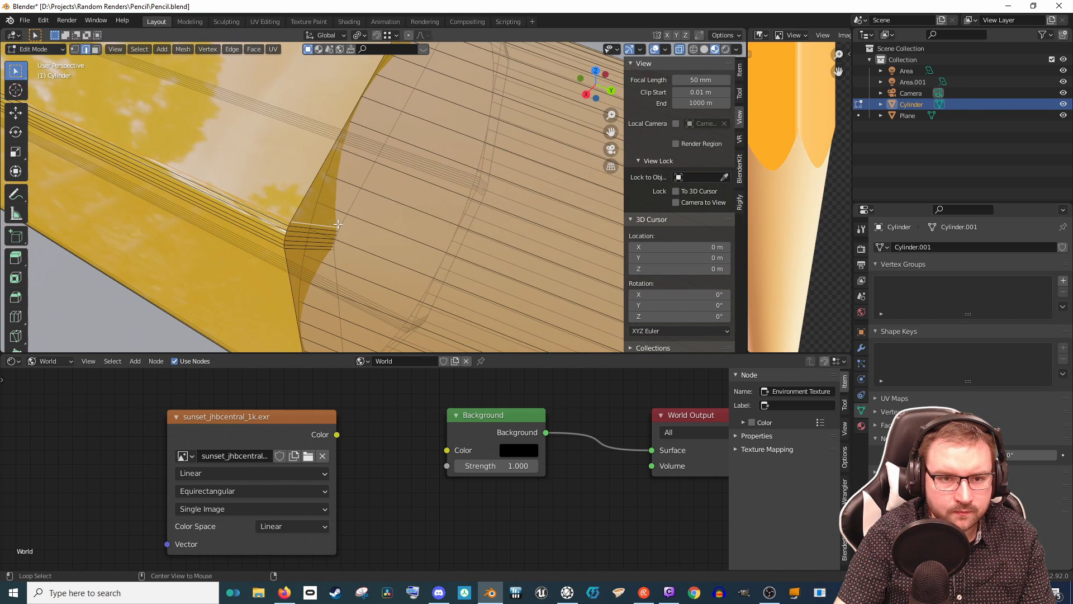
pyautogui.scroll(-5, 402, 206)
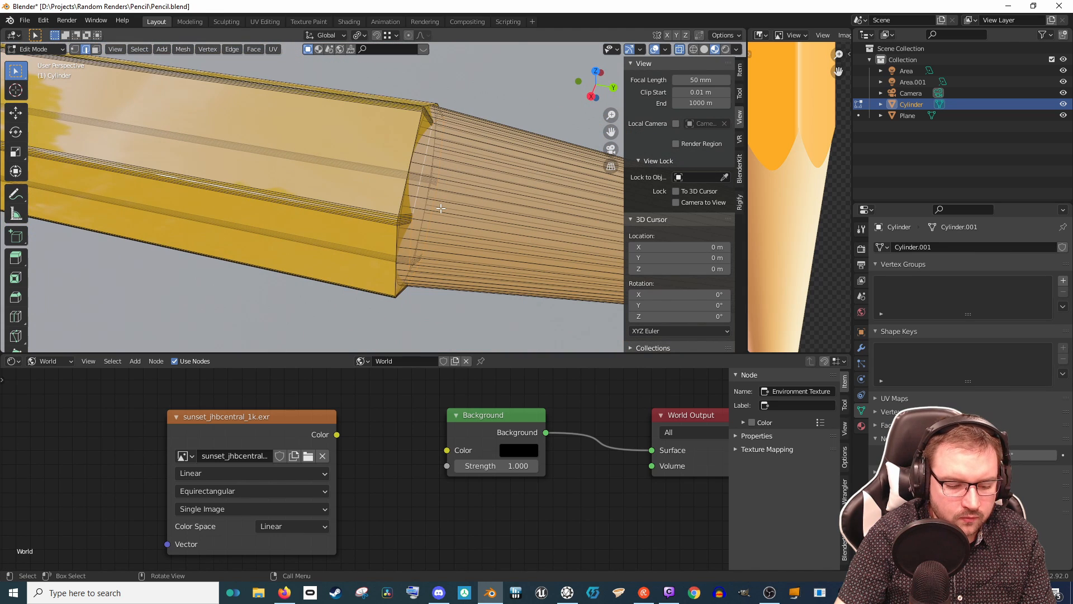
pyautogui.press('g')
pyautogui.press('y')
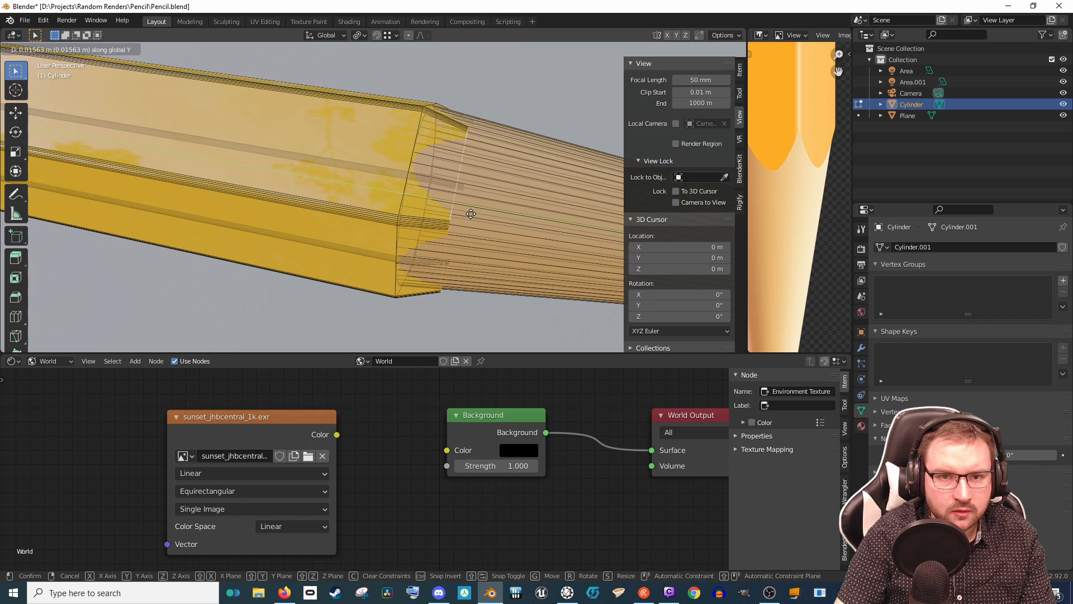
pyautogui.click(470, 214)
# Step: Hide the overlays and examine the scalloped paint edge up close, the whole pencil through the camera, and the sharpened tip
pyautogui.hotkey('shift', 'alt', 'z')
pyautogui.moveTo(525, 164)
pyautogui.mouseDown(button='middle')
pyautogui.moveTo(448, 155)
pyautogui.moveTo(521, 140)
pyautogui.moveTo(525, 105)
pyautogui.moveTo(572, 155)
pyautogui.mouseUp(button='middle')
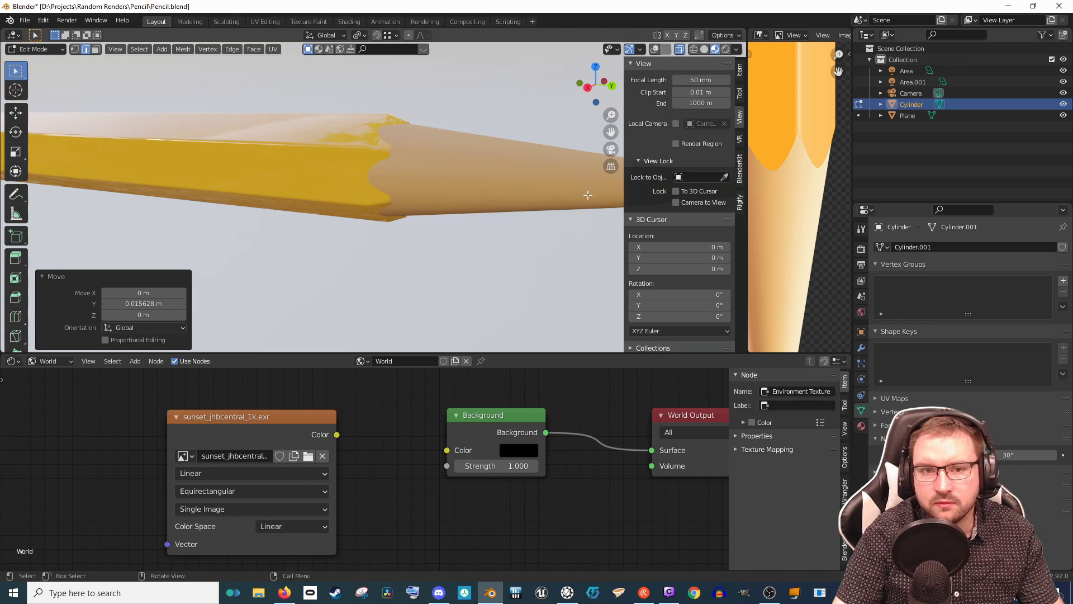
pyautogui.moveTo(447, 175)
pyautogui.mouseDown(button='middle')
pyautogui.moveTo(431, 175)
pyautogui.moveTo(419, 158)
pyautogui.moveTo(419, 180)
pyautogui.moveTo(376, 236)
pyautogui.moveTo(423, 234)
pyautogui.mouseUp(button='middle')
pyautogui.scroll(3, 430, 233)
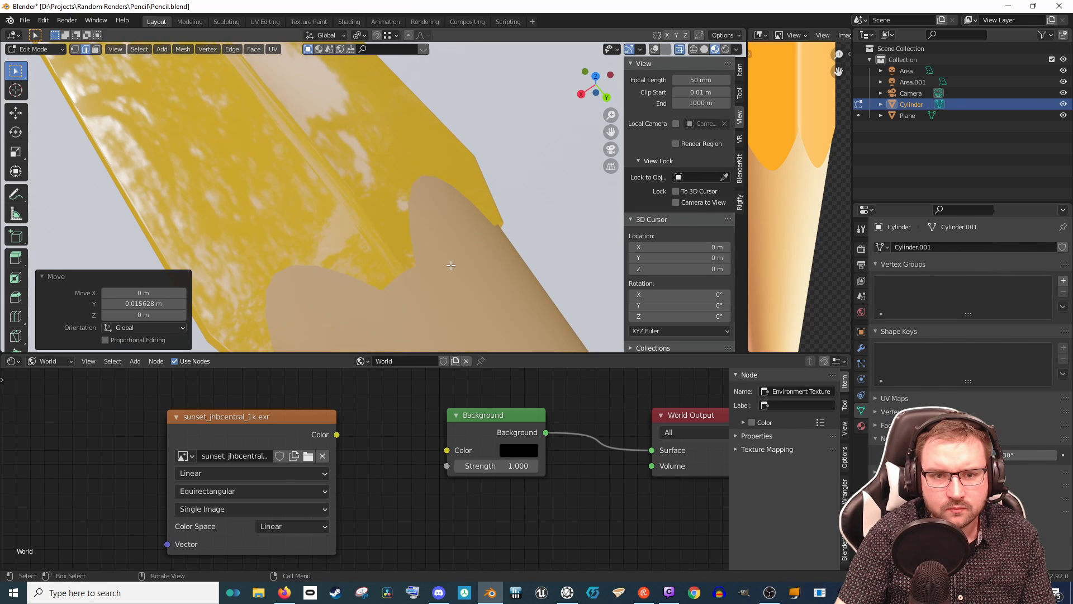
pyautogui.scroll(2, 447, 267)
pyautogui.scroll(-4, 428, 285)
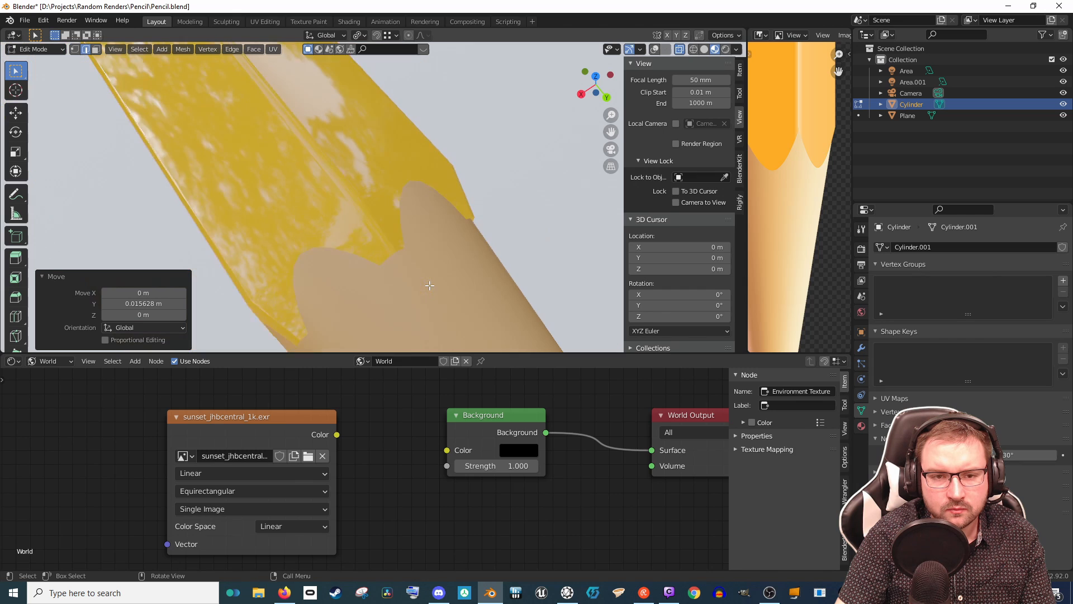
pyautogui.press('KP_0')
pyautogui.scroll(-7, 433, 272)
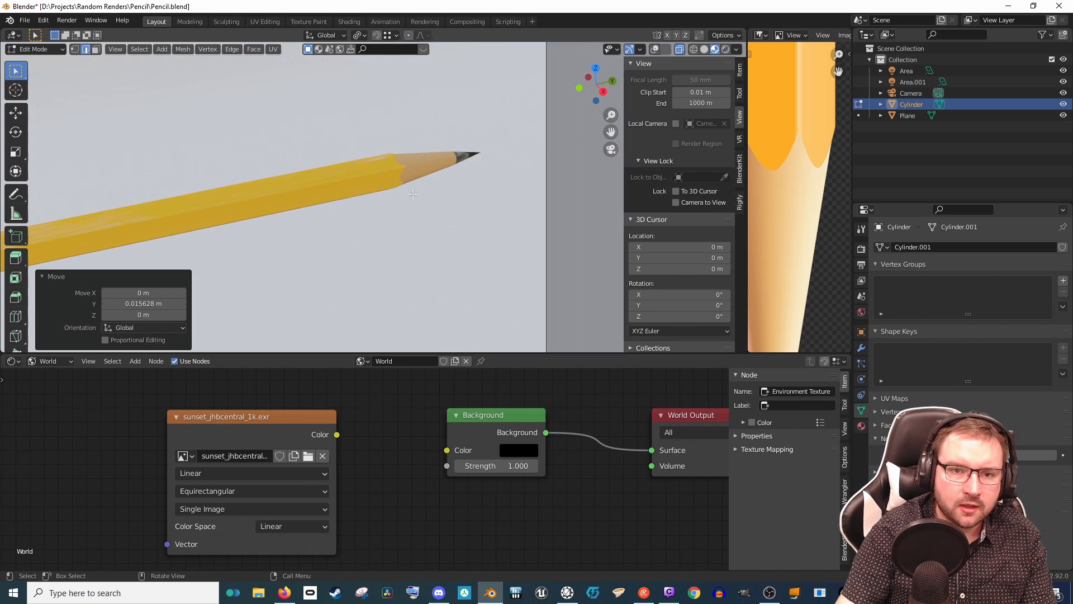
pyautogui.keyDown('shift'); pyautogui.moveTo(303, 232); pyautogui.dragTo(467, 212, button='middle'); pyautogui.keyUp('shift')
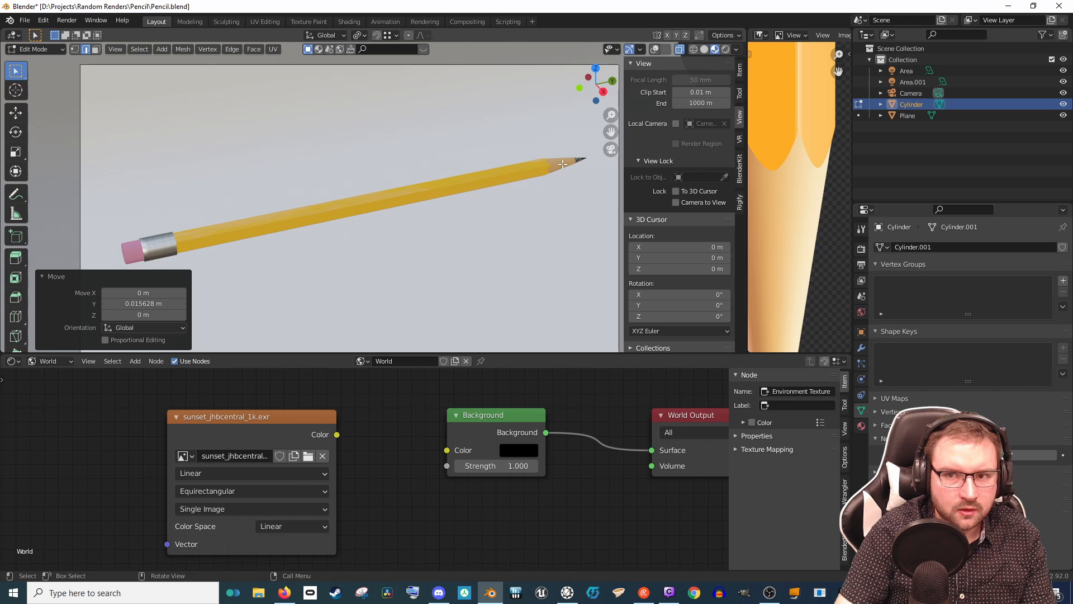
pyautogui.moveTo(563, 164)
pyautogui.mouseDown(button='middle')
pyautogui.moveTo(486, 195)
pyautogui.moveTo(373, 217)
pyautogui.mouseUp(button='middle')
pyautogui.scroll(8, 482, 199)
pyautogui.scroll(-2, 481, 199)
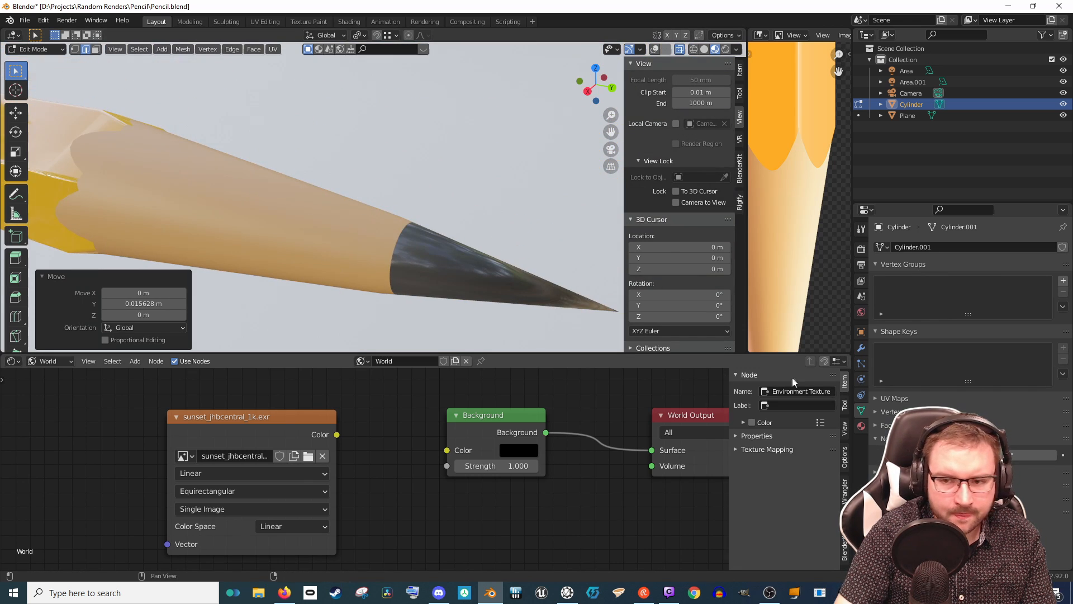
# Step: Select the pencil's Wood material and switch the Shader Editor from World to Object to show its nodes
pyautogui.click(861, 426)
pyautogui.click(922, 285)
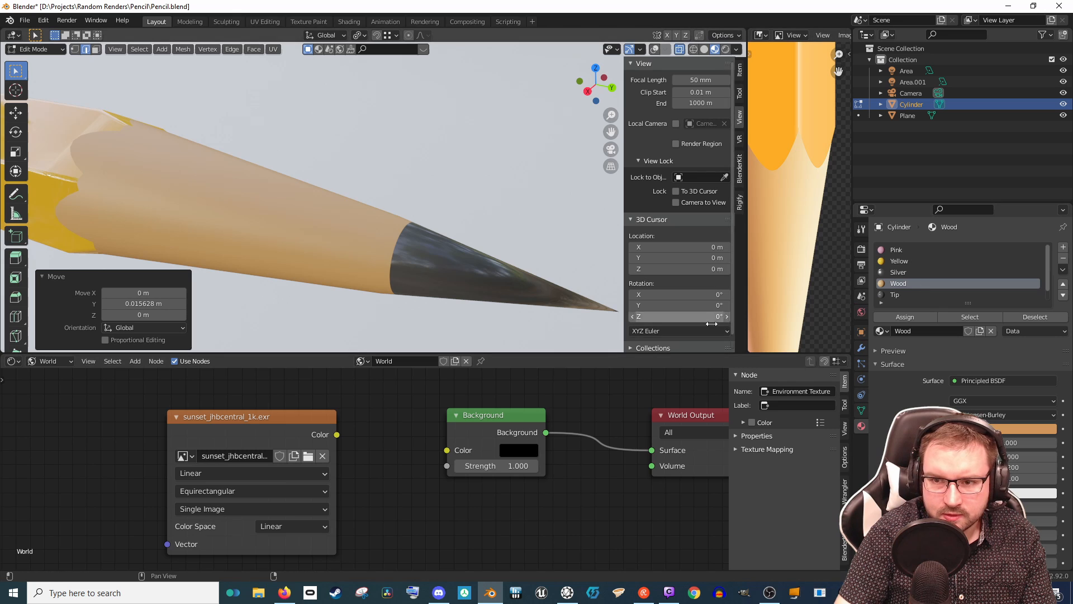
pyautogui.click(68, 363)
pyautogui.click(51, 374)
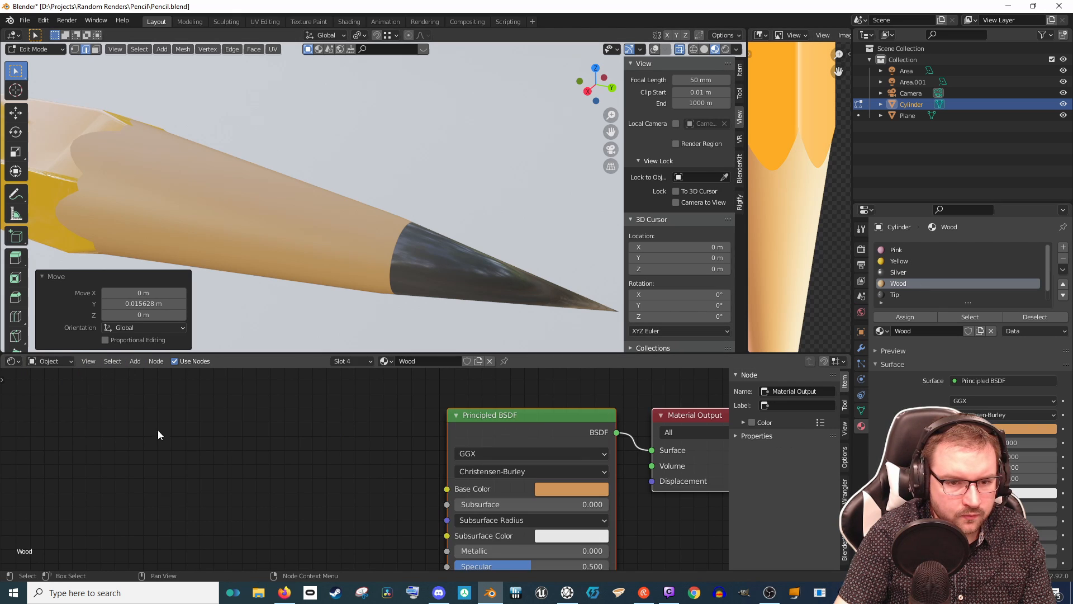
pyautogui.scroll(-4, 471, 467)
pyautogui.scroll(3, 380, 450)
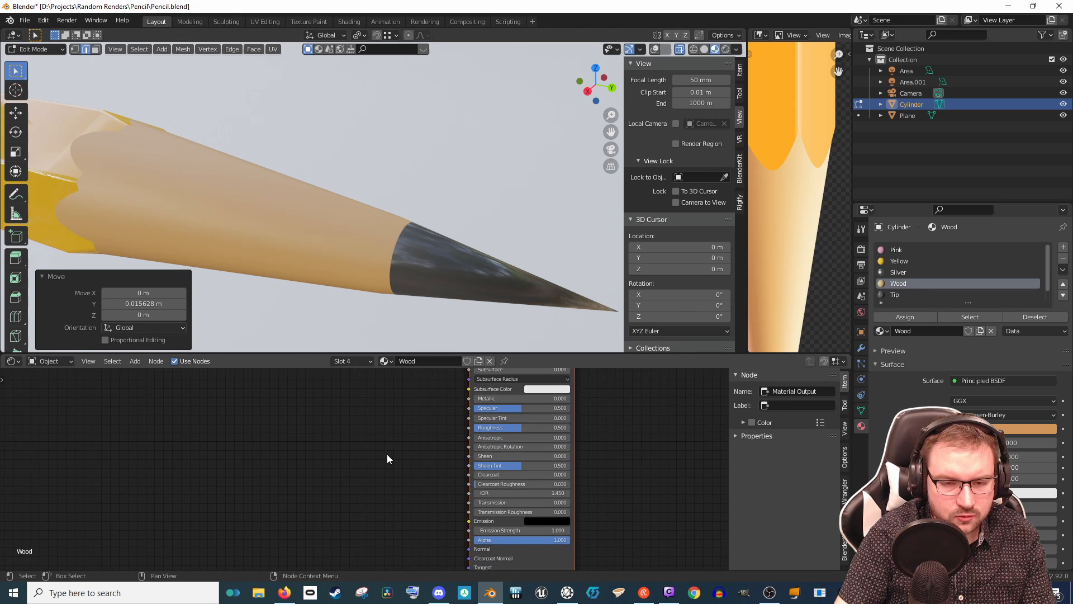
pyautogui.hotkey('shift', 'a')
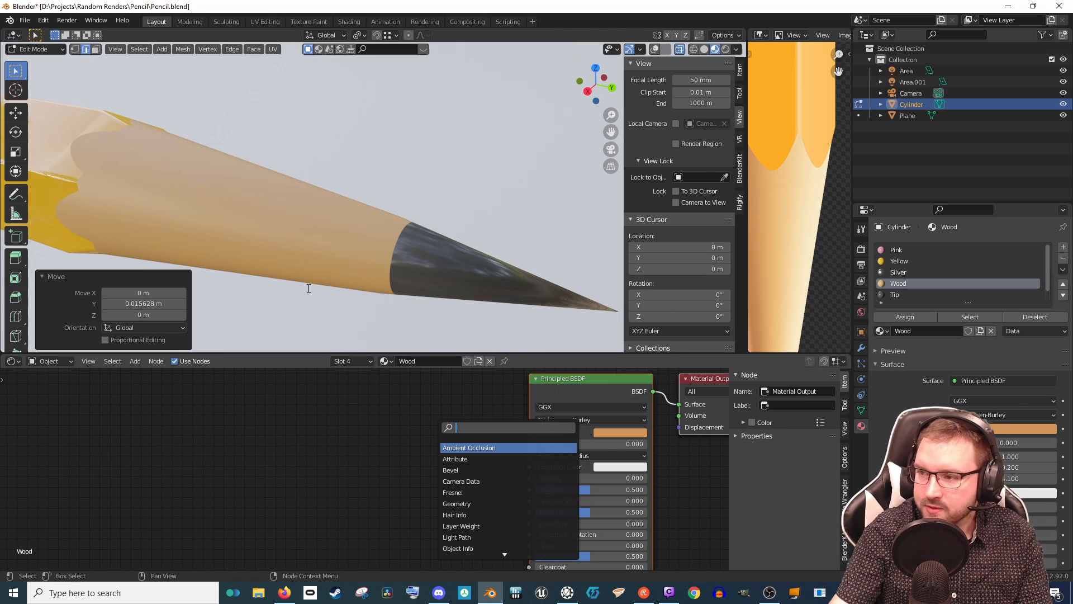
pyautogui.scroll(-2, 321, 196)
pyautogui.click(328, 228)
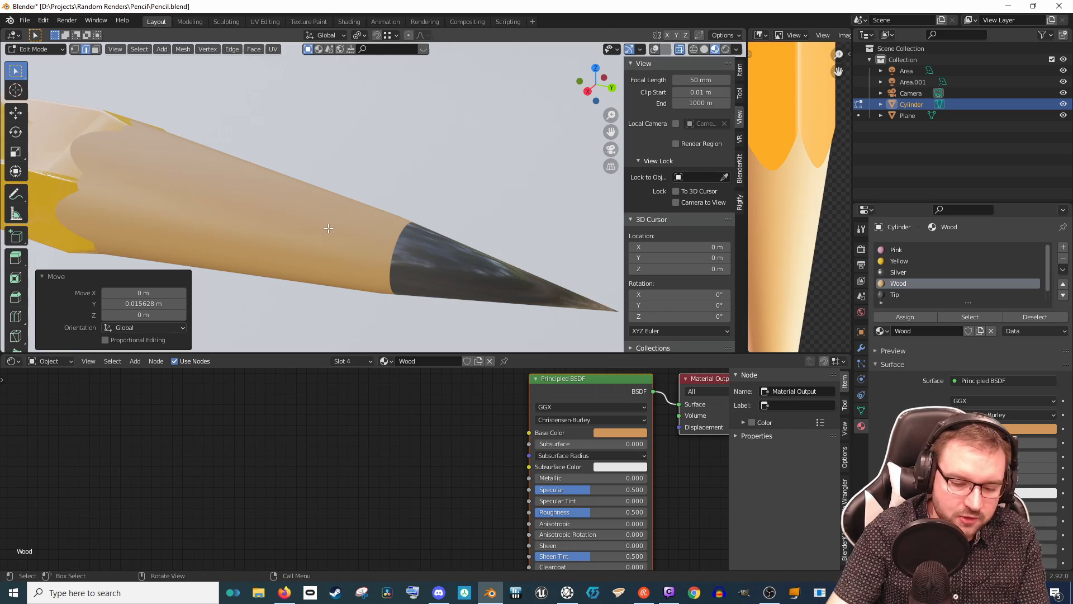
# Step: Render the pencil through the camera, close the result and bring the eraser end with its metal ferrule into close view
pyautogui.press('F12')
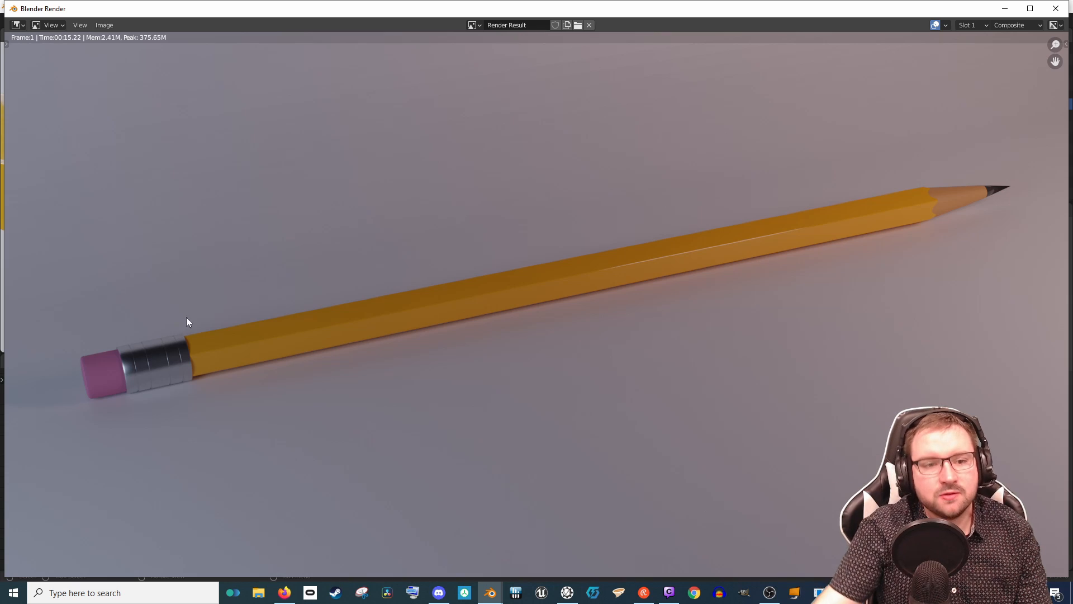
pyautogui.click(1055, 9)
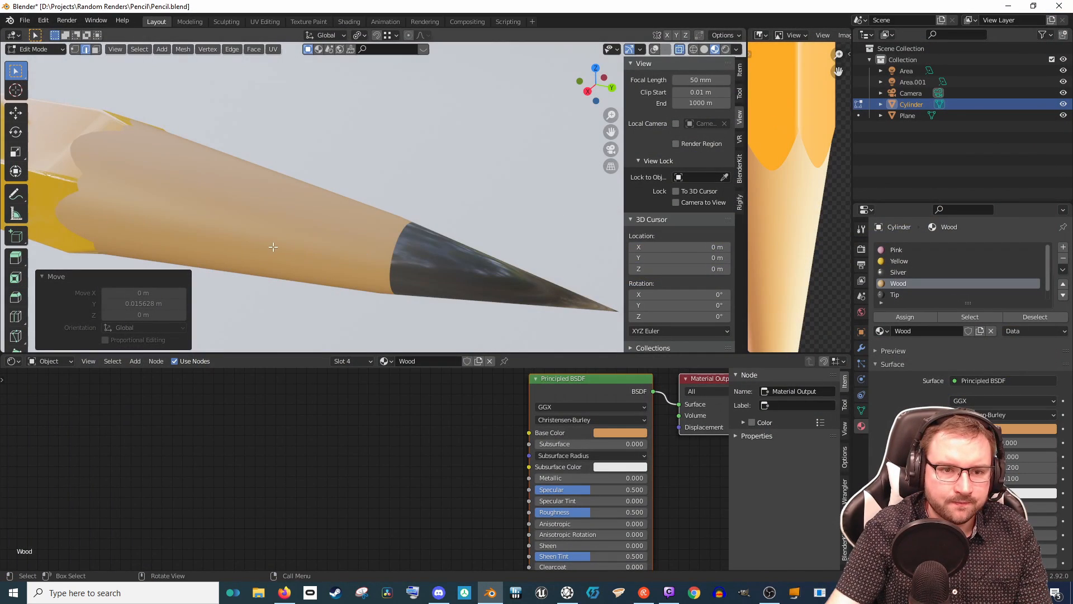
pyautogui.scroll(-11, 273, 246)
pyautogui.keyDown('shift'); pyautogui.moveTo(246, 195); pyautogui.dragTo(455, 234, button='middle'); pyautogui.keyUp('shift')
pyautogui.scroll(9, 454, 233)
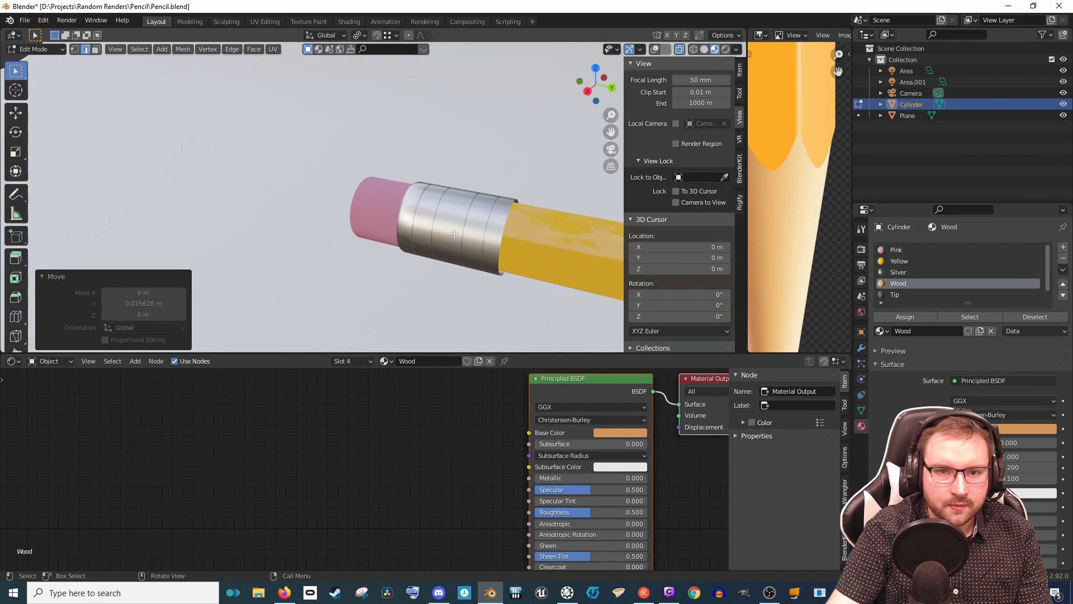
# Step: Show the overlays and examine the mesh where the metal ferrule meets the yellow body
pyautogui.press('Tab')
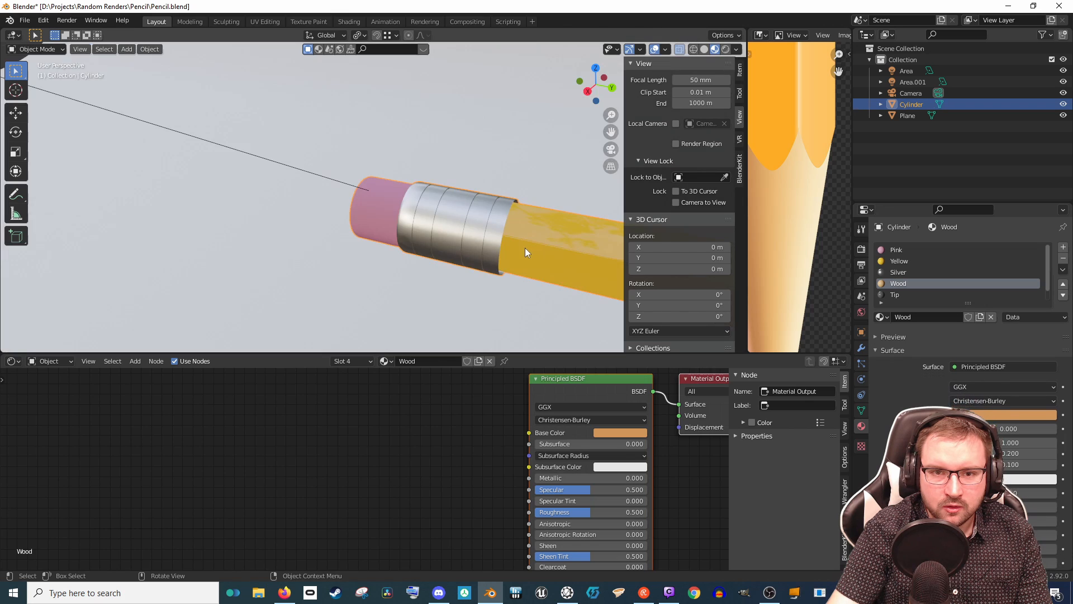
pyautogui.press('Tab')
pyautogui.keyDown('shift'); pyautogui.moveTo(525, 252); pyautogui.dragTo(381, 235, button='middle'); pyautogui.keyUp('shift')
pyautogui.scroll(3, 409, 236)
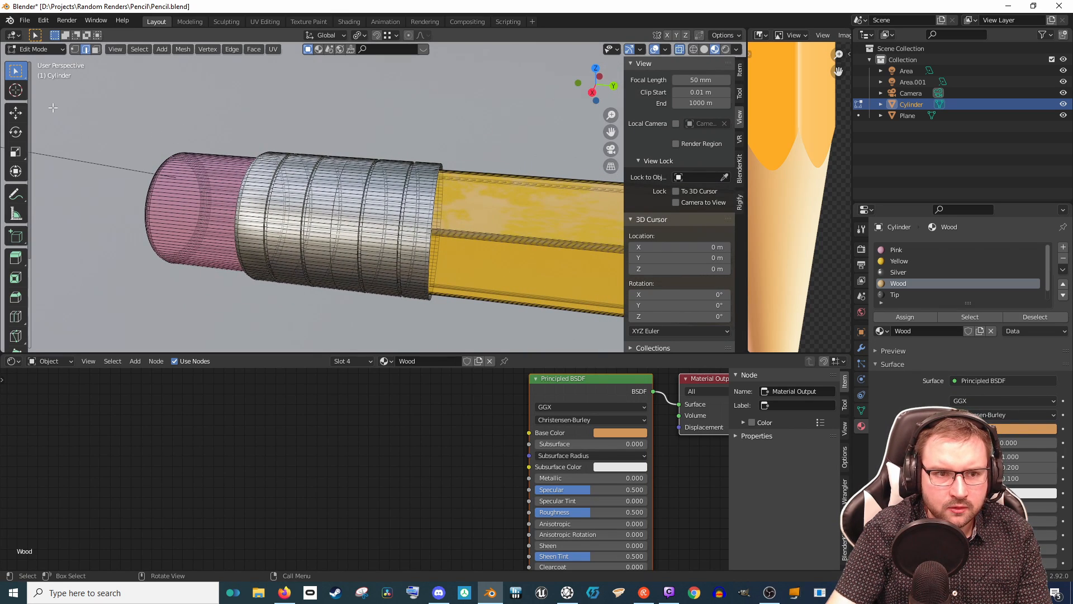
pyautogui.press('a')
pyautogui.moveTo(478, 282); pyautogui.dragTo(372, 205, button='middle')
pyautogui.scroll(6, 390, 201)
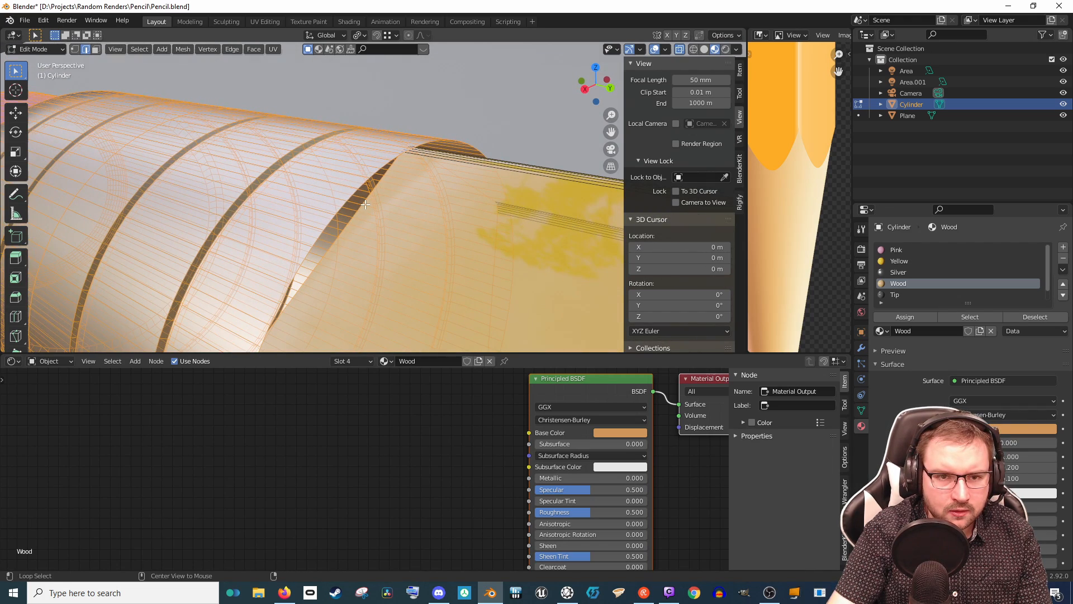
pyautogui.hotkey('alt', 'a')
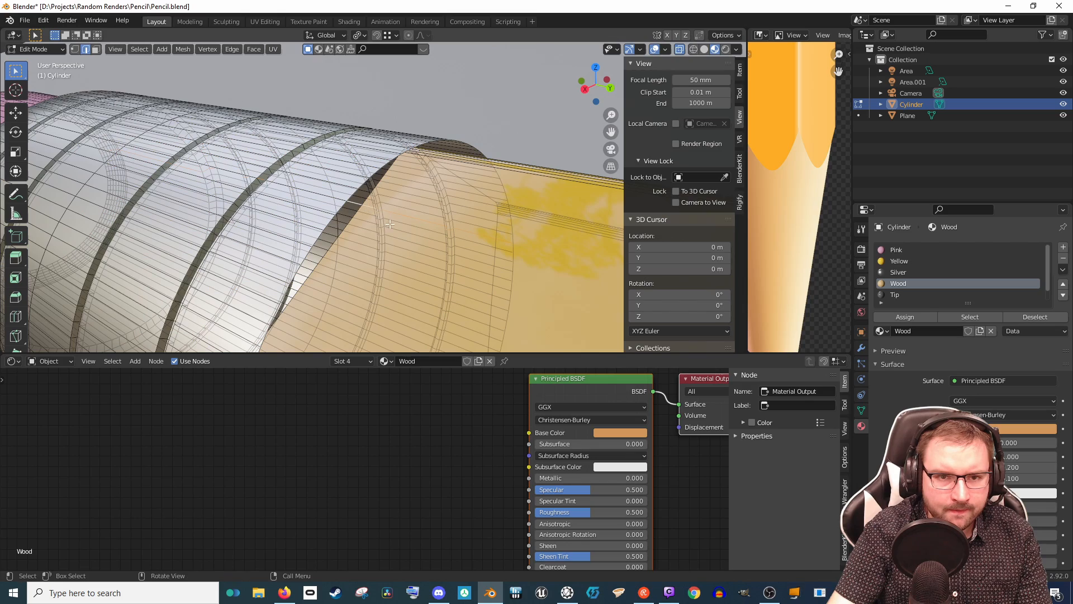
pyautogui.moveTo(386, 223); pyautogui.dragTo(452, 234, button='middle')
pyautogui.scroll(-6, 390, 226)
pyautogui.scroll(6, 421, 230)
pyautogui.scroll(-6, 387, 227)
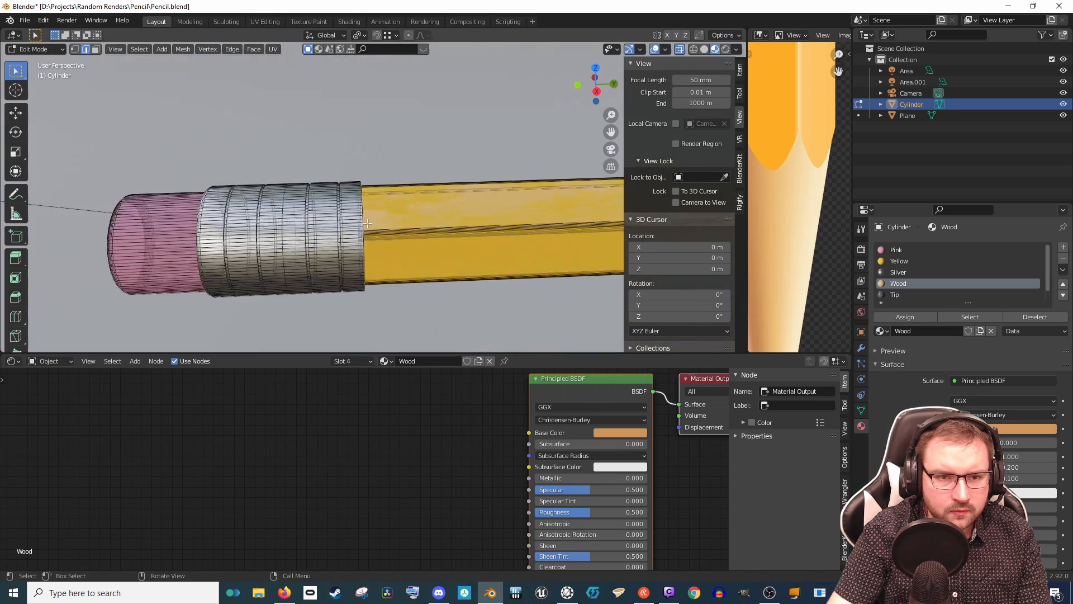
# Step: Select the linked ferrule and eraser mesh and check its fit around the yellow body with the overlays off and on
pyautogui.press('l')
pyautogui.moveTo(442, 300); pyautogui.dragTo(389, 290, button='middle')
pyautogui.scroll(7, 381, 277)
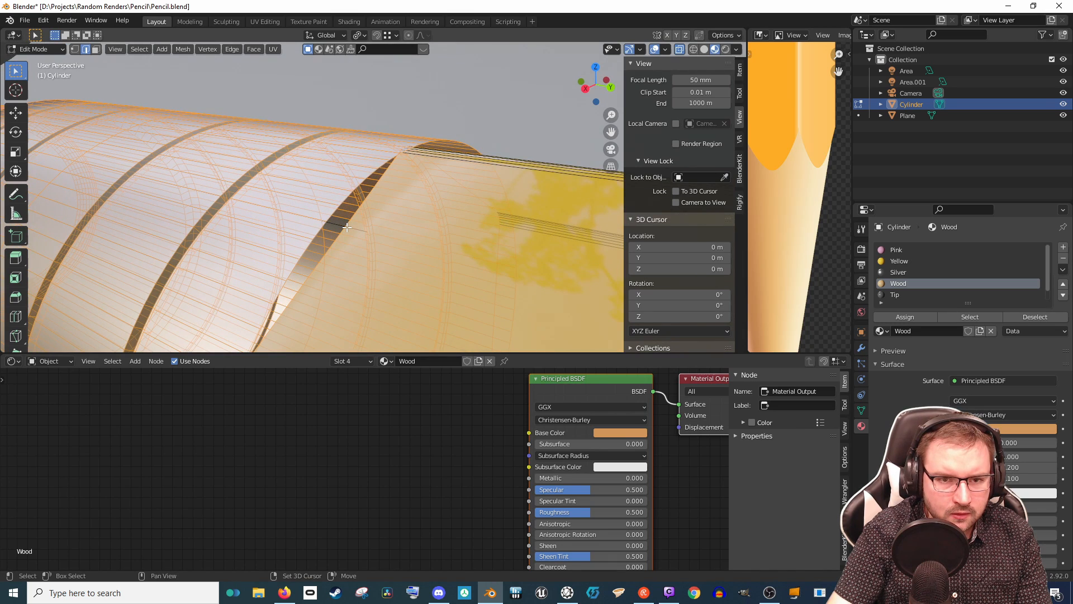
pyautogui.moveTo(360, 196); pyautogui.dragTo(385, 189, button='middle')
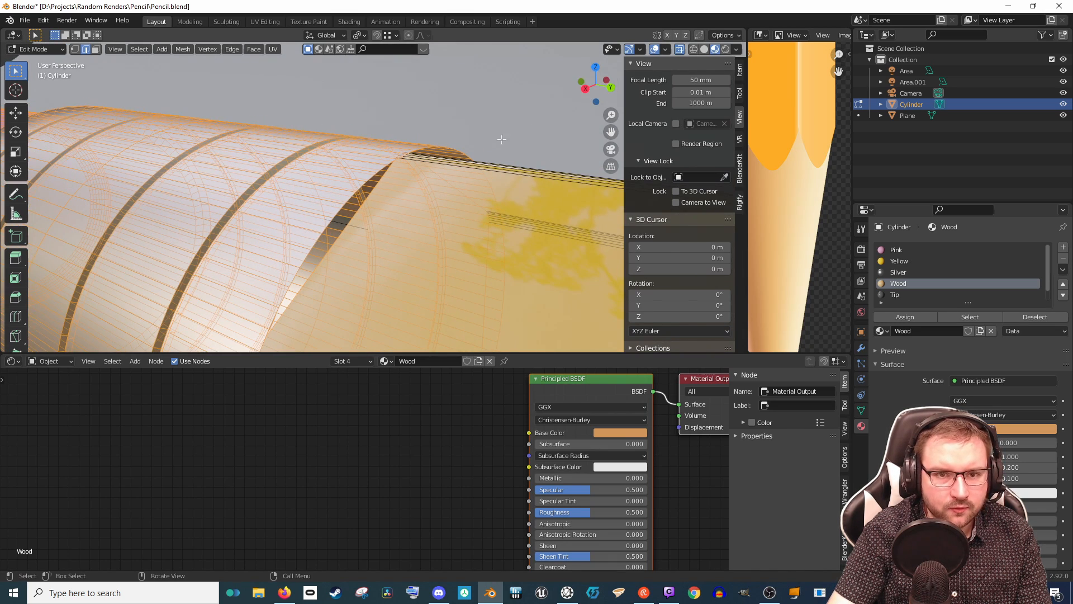
pyautogui.scroll(-5, 501, 139)
pyautogui.moveTo(501, 139)
pyautogui.mouseDown(button='middle')
pyautogui.moveTo(400, 189)
pyautogui.moveTo(442, 190)
pyautogui.mouseUp(button='middle')
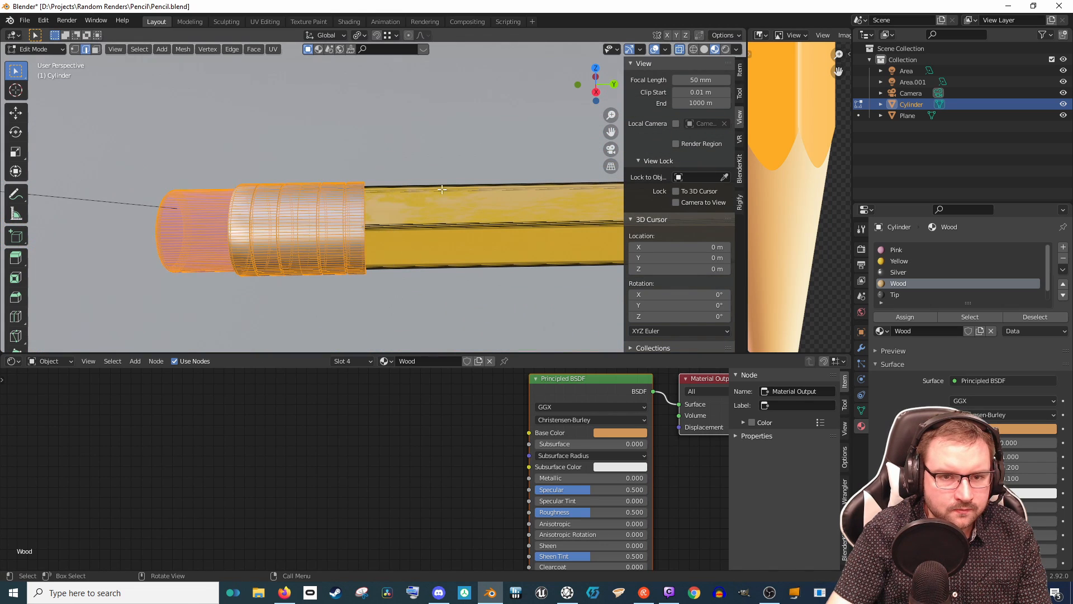
pyautogui.click(654, 50)
pyautogui.scroll(5, 368, 239)
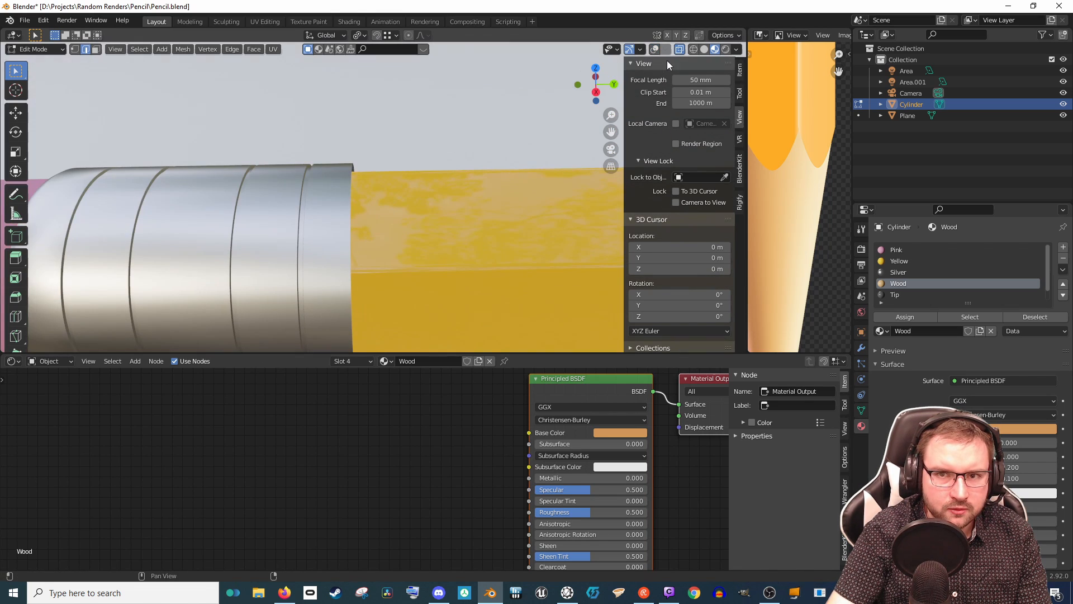
pyautogui.click(654, 49)
pyautogui.moveTo(381, 203)
pyautogui.mouseDown(button='middle')
pyautogui.moveTo(385, 212)
pyautogui.moveTo(305, 209)
pyautogui.mouseUp(button='middle')
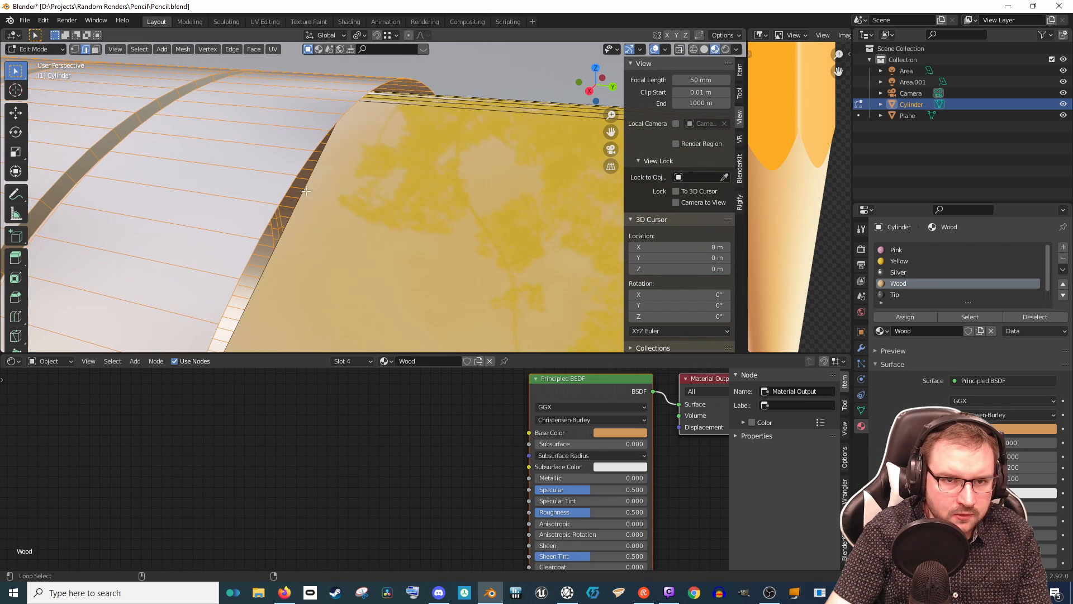
pyautogui.scroll(-10, 306, 190)
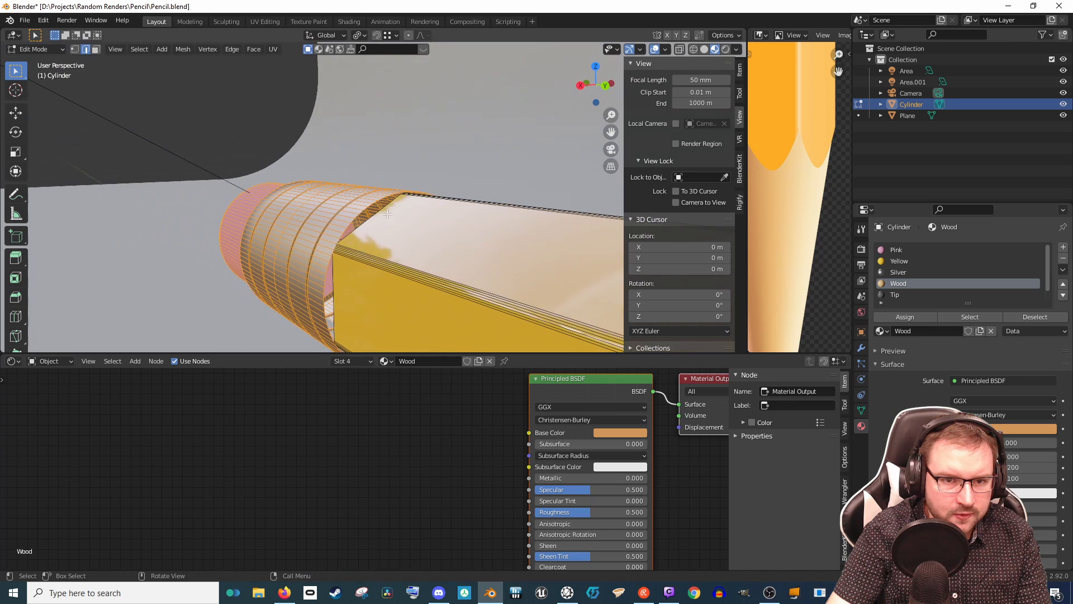
pyautogui.scroll(1, 386, 214)
# Step: Scale the ferrule and eraser to about 0.99 on X and Z, leaving Y locked
pyautogui.press('s')
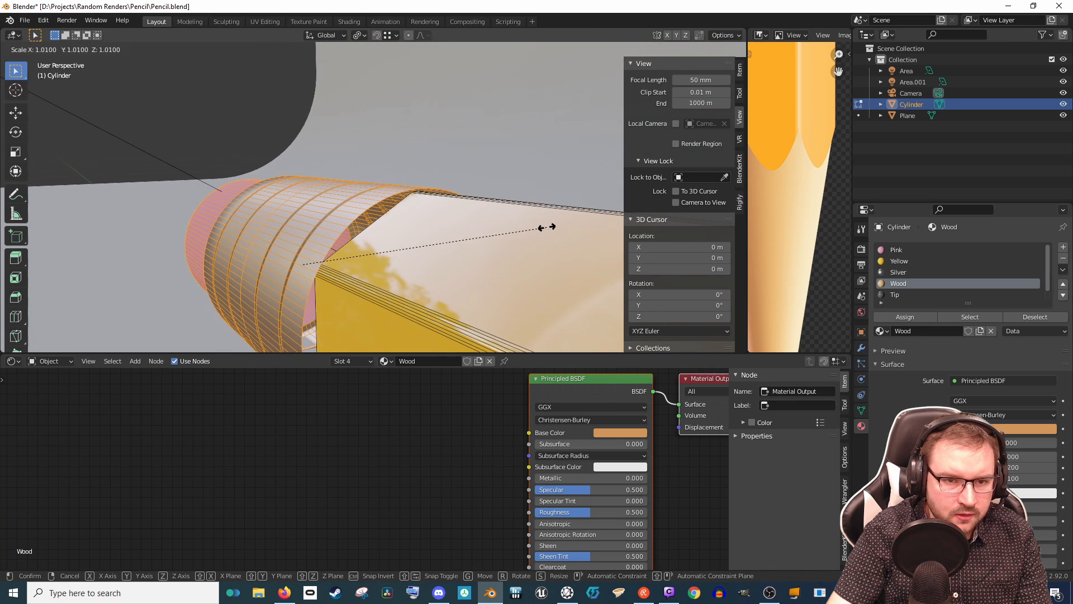
pyautogui.hotkey('shift', 'z')
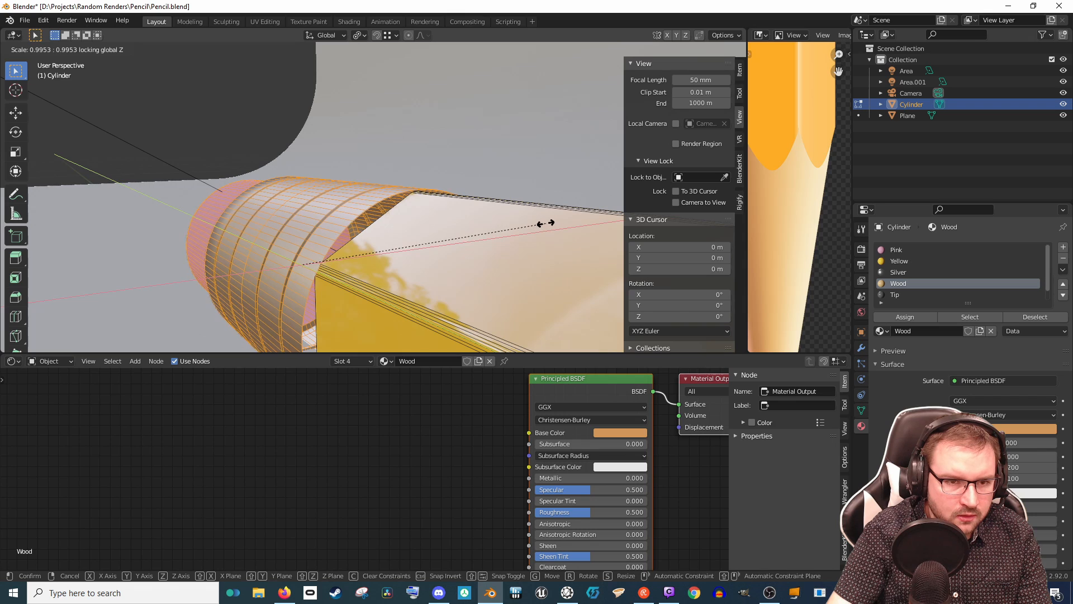
pyautogui.hotkey('shift', 'y')
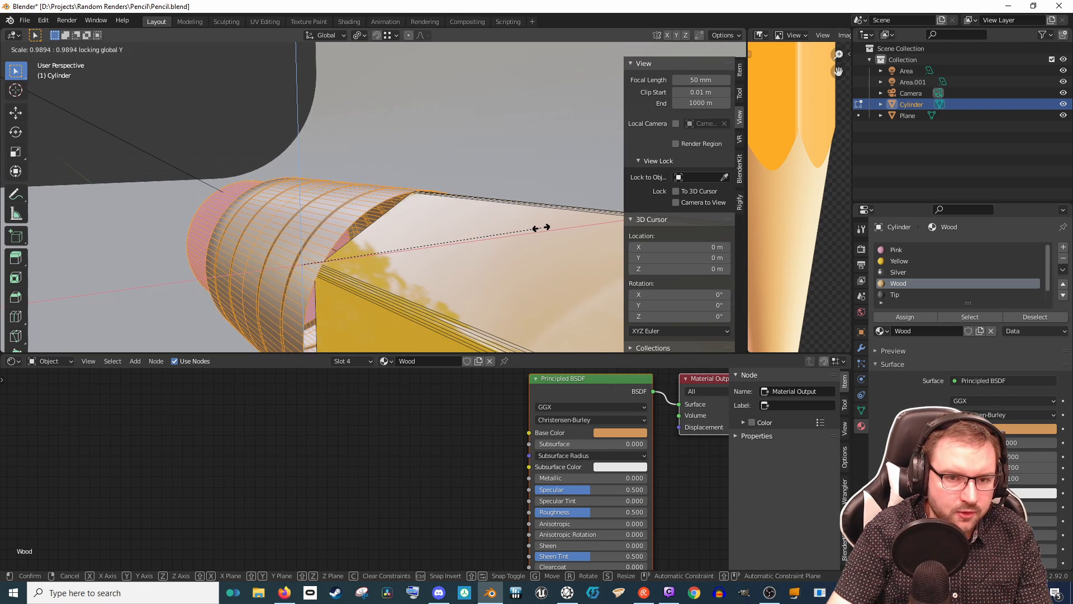
pyautogui.click(532, 225)
pyautogui.moveTo(538, 227)
pyautogui.mouseDown(button='middle')
pyautogui.moveTo(488, 255)
pyautogui.moveTo(442, 256)
pyautogui.mouseUp(button='middle')
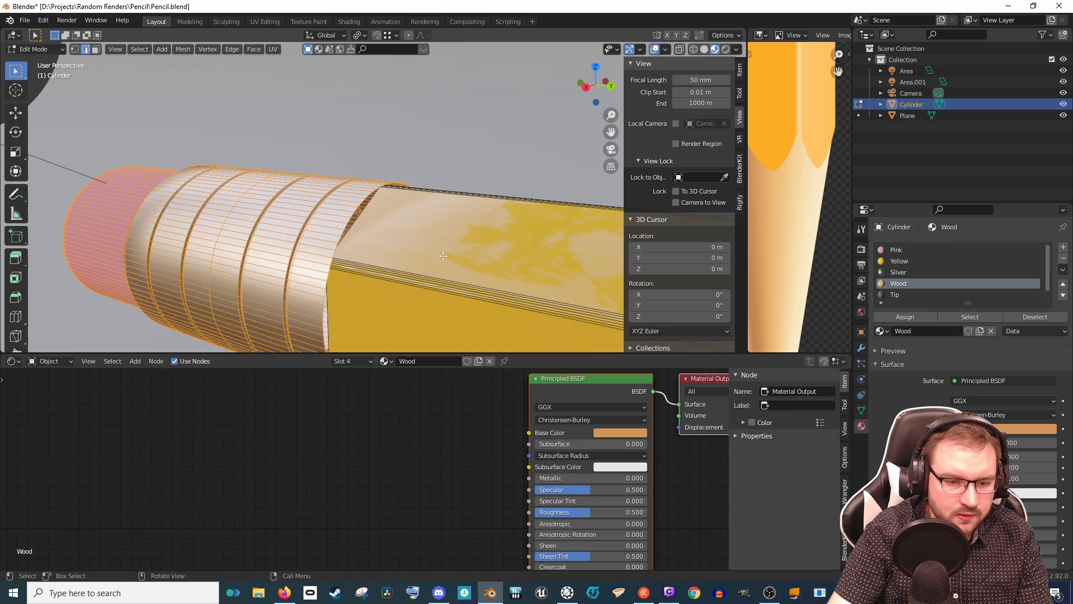
# Step: Move the ferrule and eraser about 0.0074 m along Y toward the yellow body
pyautogui.press('g')
pyautogui.press('y')
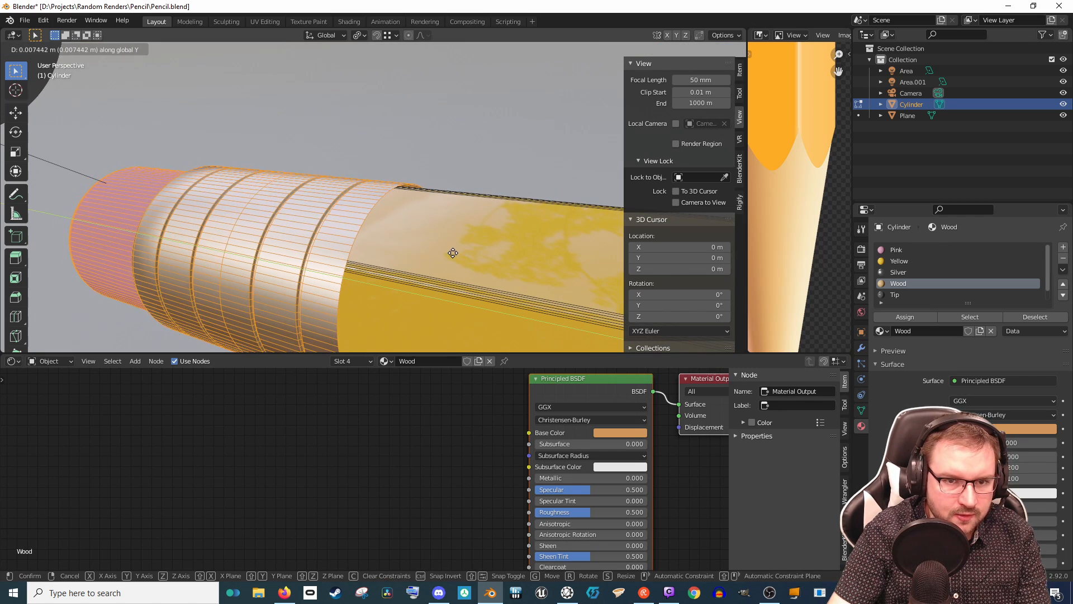
pyautogui.click(434, 252)
# Step: Scale the ferrule and eraser down to about 0.979 on X and Z with Y locked, tightening them around the body
pyautogui.moveTo(434, 252); pyautogui.dragTo(411, 238, button='middle')
pyautogui.press('s')
pyautogui.hotkey('shift', 'y')
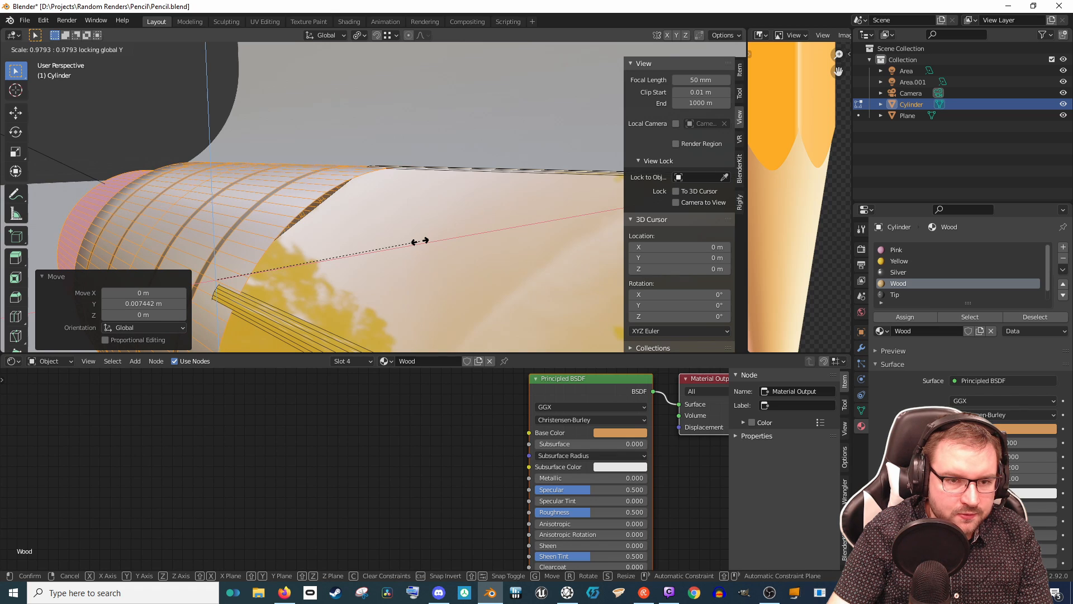
pyautogui.click(420, 242)
pyautogui.moveTo(418, 243)
pyautogui.mouseDown(button='middle')
pyautogui.moveTo(449, 263)
pyautogui.moveTo(359, 238)
pyautogui.mouseUp(button='middle')
pyautogui.scroll(-4, 449, 263)
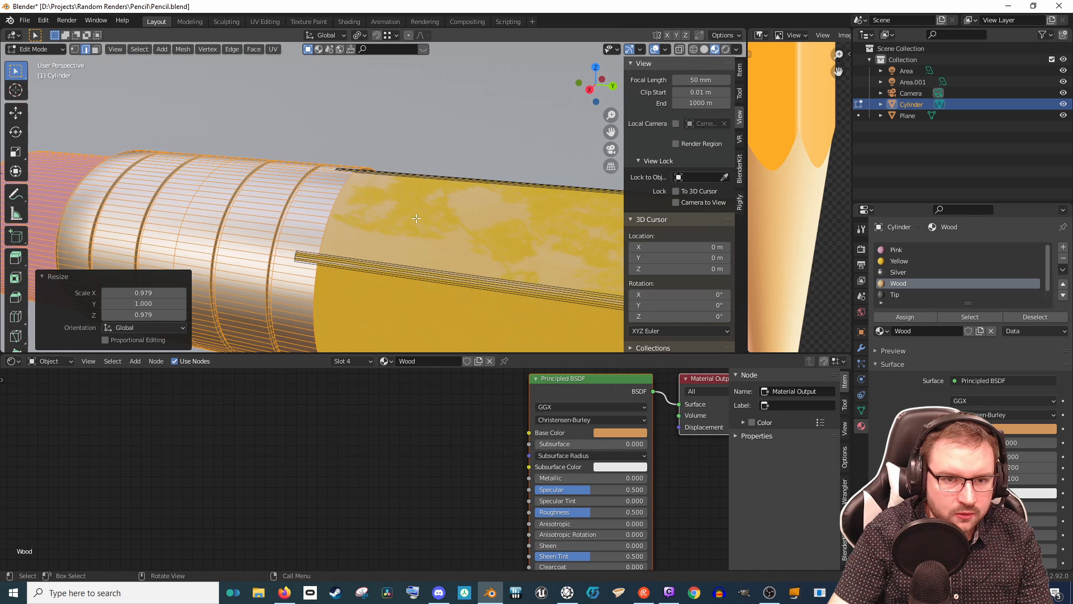
# Step: Deselect the mesh, turn on X-ray and extrude the yellow body's end inside the ferrule by about 0.0073 m
pyautogui.hotkey('alt', 'a')
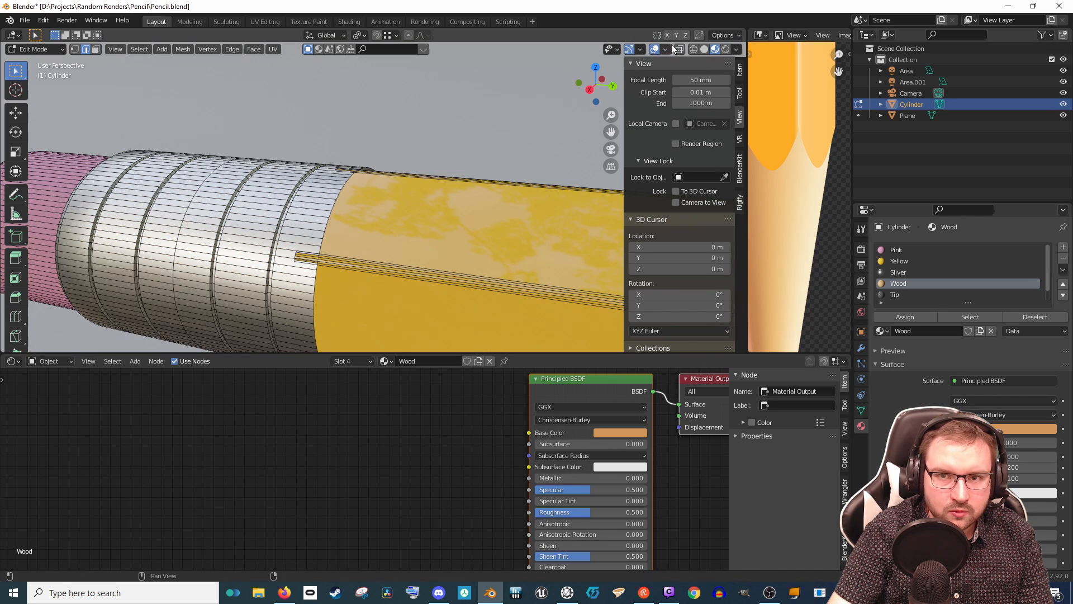
pyautogui.click(679, 49)
pyautogui.scroll(2, 381, 241)
pyautogui.moveTo(274, 215); pyautogui.dragTo(275, 193, button='middle')
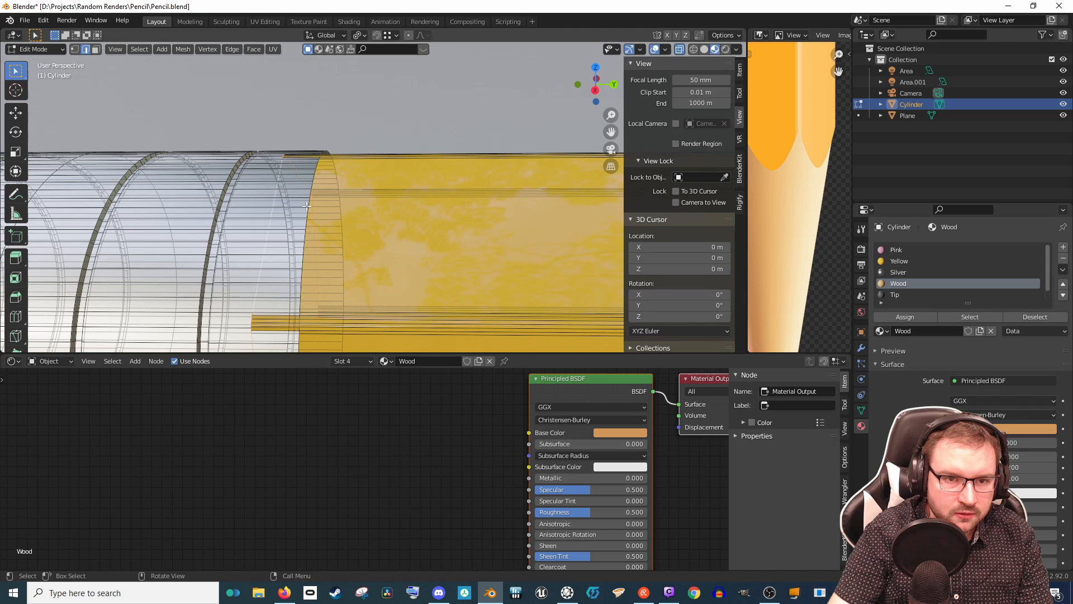
pyautogui.press('e')
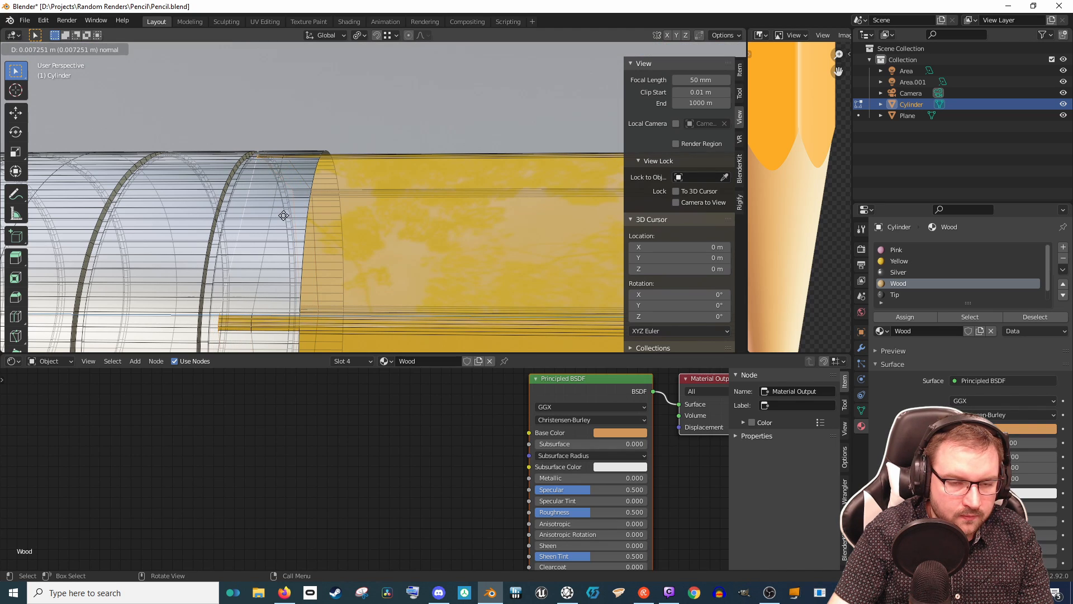
pyautogui.click(283, 216)
# Step: Edge-slide the yellow body's former end loop toward the tip, to just past the ferrule's rim
pyautogui.keyDown('alt'); pyautogui.click(272, 210); pyautogui.keyUp('alt')
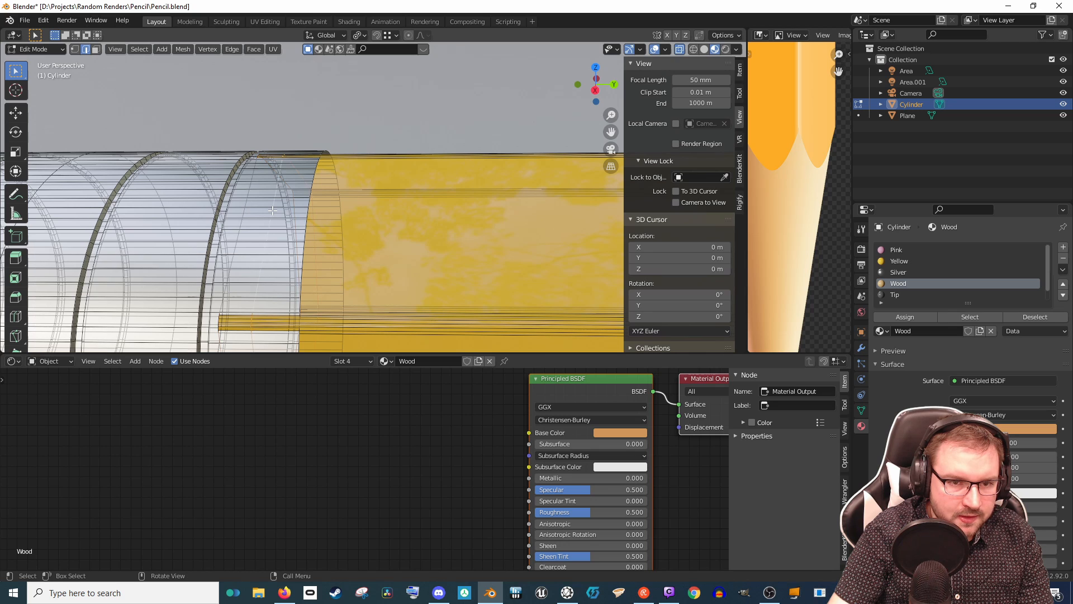
pyautogui.press('g')
pyautogui.press('g')
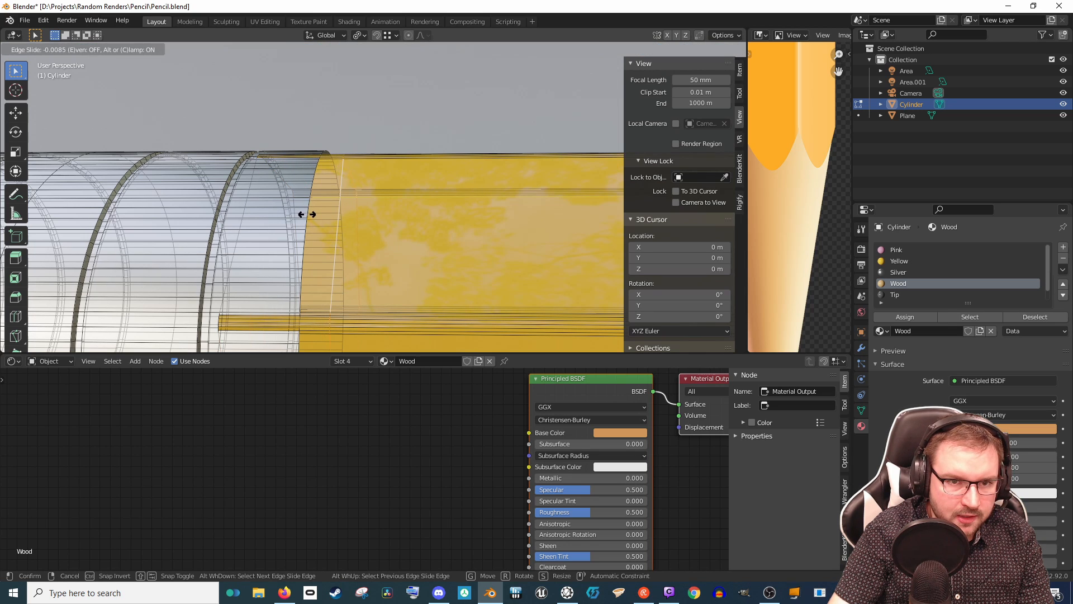
pyautogui.click(306, 214)
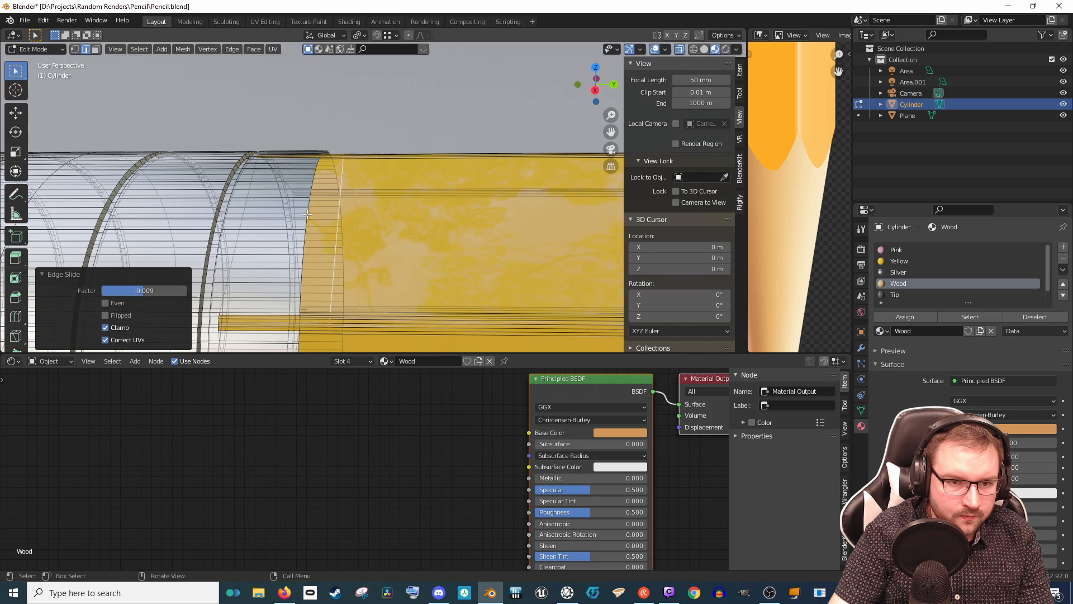
# Step: Select the yellow body's extruded end loop and scale it to about 0.98 so it tucks inside the ferrule
pyautogui.keyDown('alt'); pyautogui.click(255, 210); pyautogui.keyUp('alt')
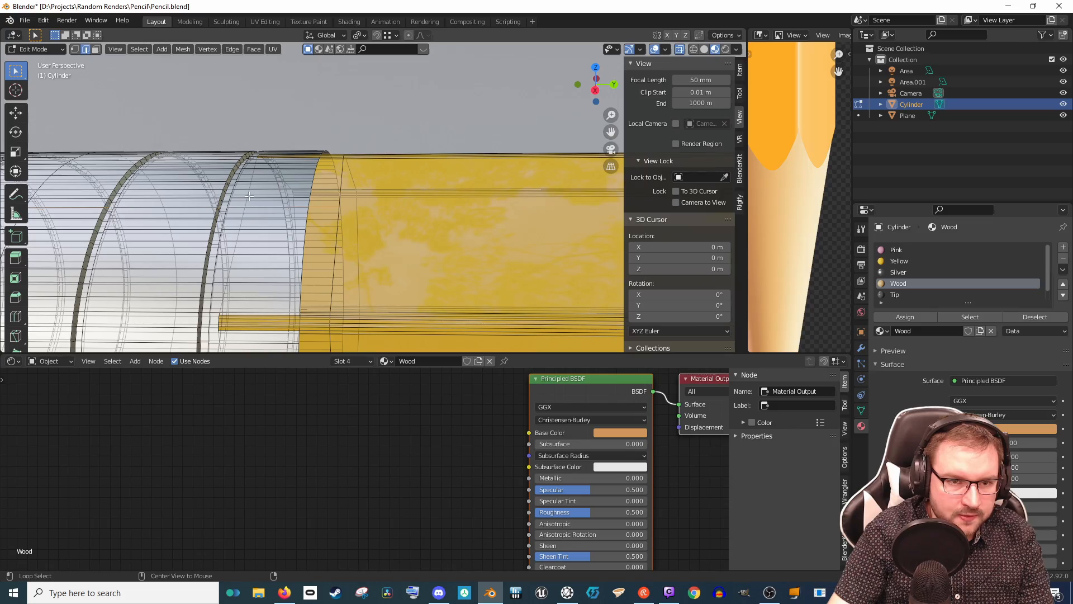
pyautogui.press('s')
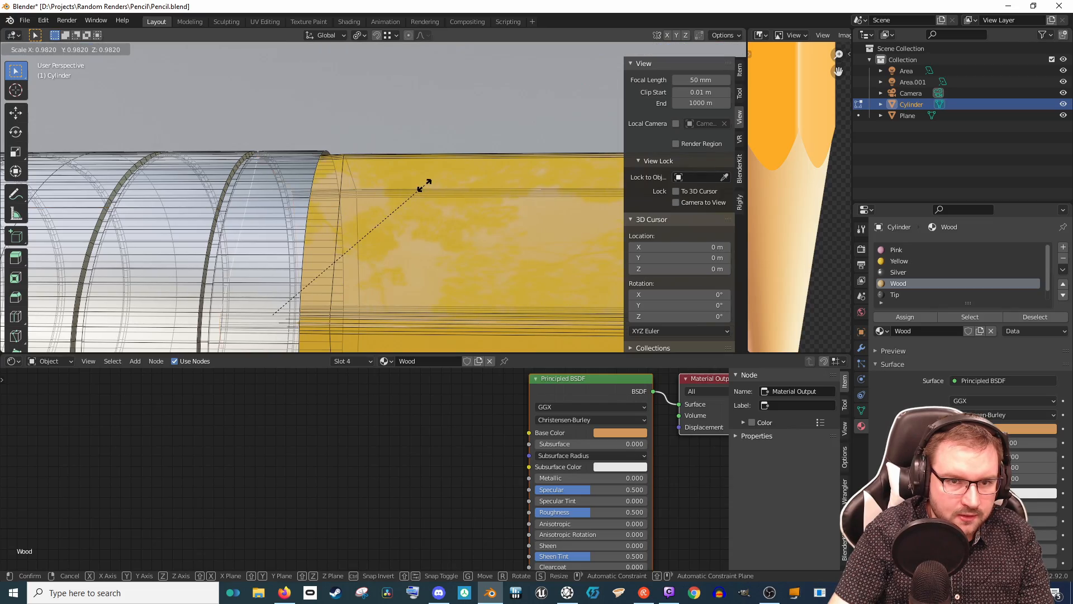
pyautogui.click(424, 186)
pyautogui.moveTo(425, 185)
pyautogui.mouseDown(button='middle')
pyautogui.moveTo(280, 160)
pyautogui.moveTo(381, 190)
pyautogui.moveTo(326, 194)
pyautogui.moveTo(359, 227)
pyautogui.moveTo(455, 179)
pyautogui.moveTo(414, 146)
pyautogui.moveTo(362, 150)
pyautogui.moveTo(351, 172)
pyautogui.mouseUp(button='middle')
# Step: Return to Object Mode in the camera view, render the pencil, inspect the ferrule joint and close the render
pyautogui.press('Tab')
pyautogui.press('KP_0')
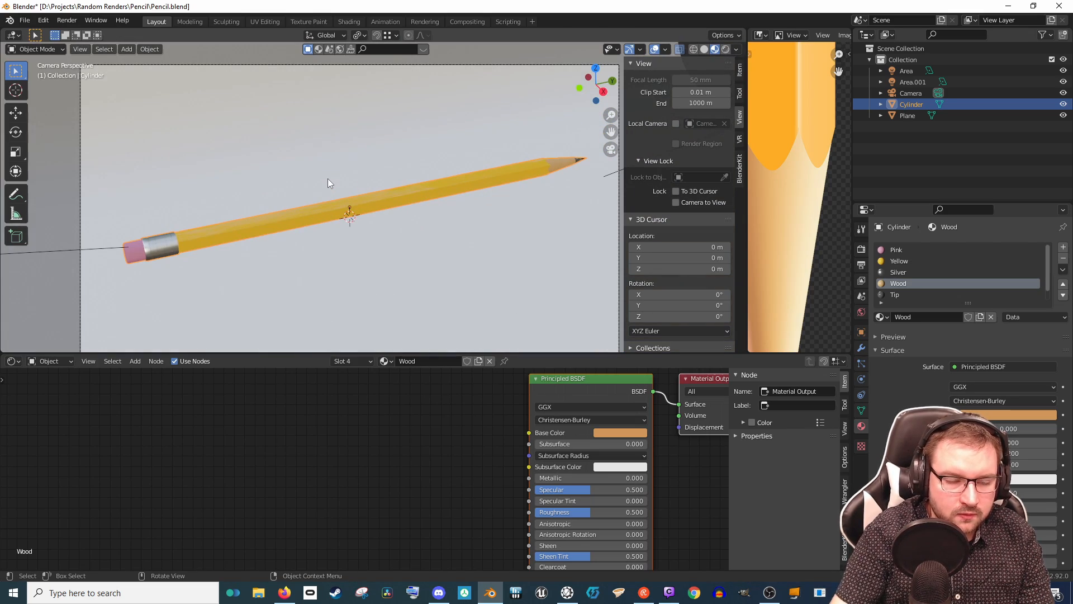
pyautogui.press('F12')
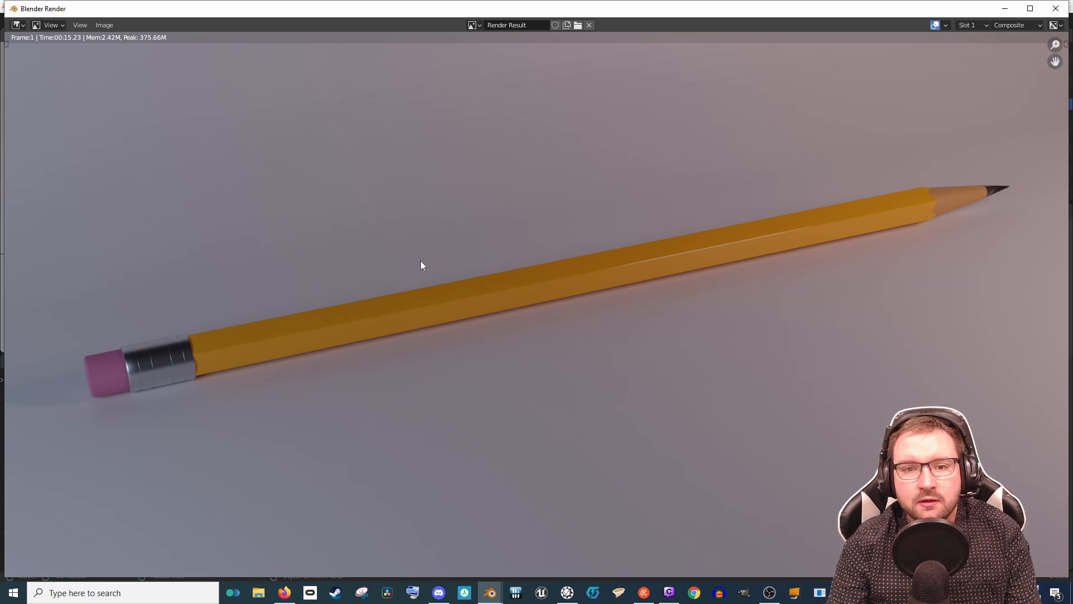
pyautogui.scroll(-3, 422, 266)
pyautogui.scroll(3, 422, 290)
pyautogui.press('Escape')
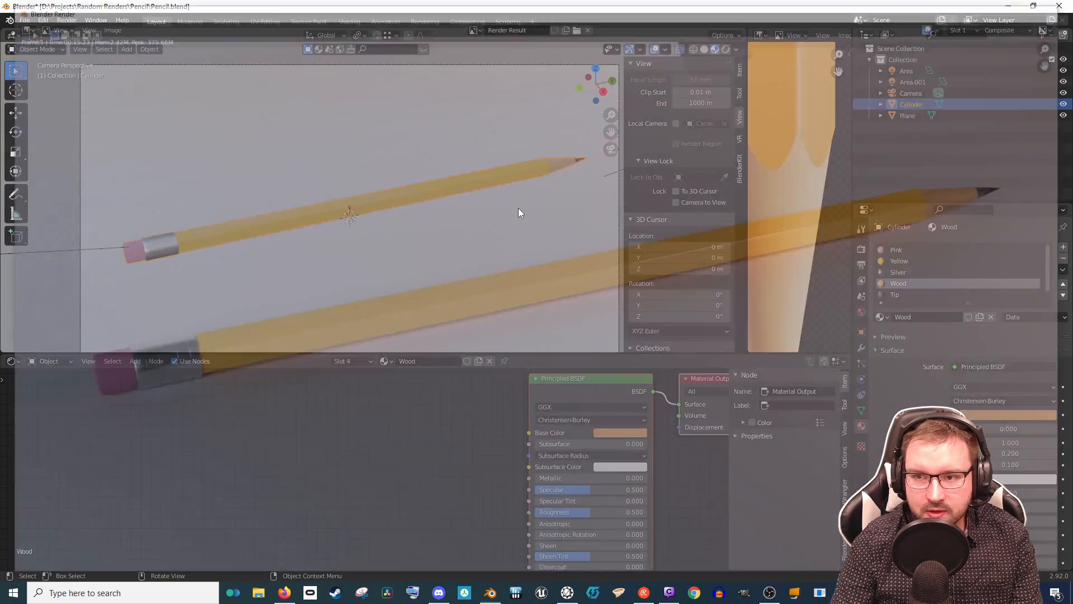
# Step: Show the pencil's sharpened end in rendered viewport shading and select the pencil object in Object Mode
pyautogui.moveTo(518, 208)
pyautogui.mouseDown(button='middle')
pyautogui.moveTo(578, 190)
pyautogui.moveTo(530, 205)
pyautogui.moveTo(430, 207)
pyautogui.moveTo(476, 173)
pyautogui.moveTo(525, 210)
pyautogui.moveTo(467, 194)
pyautogui.moveTo(458, 255)
pyautogui.moveTo(405, 221)
pyautogui.moveTo(439, 208)
pyautogui.mouseUp(button='middle')
pyautogui.scroll(4, 468, 194)
pyautogui.click(416, 209)
pyautogui.press('Tab')
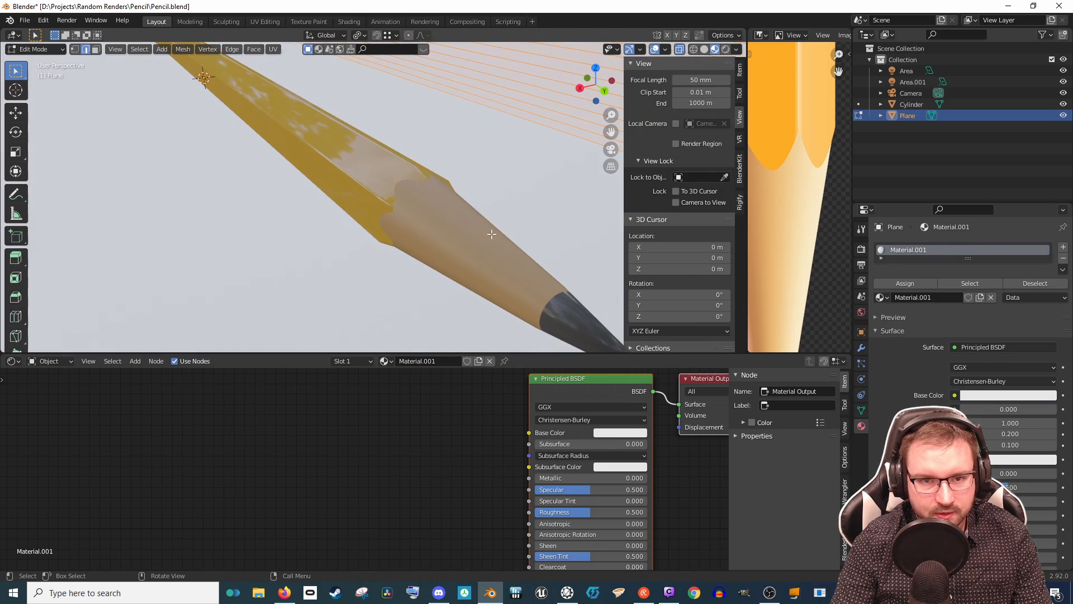
pyautogui.click(725, 49)
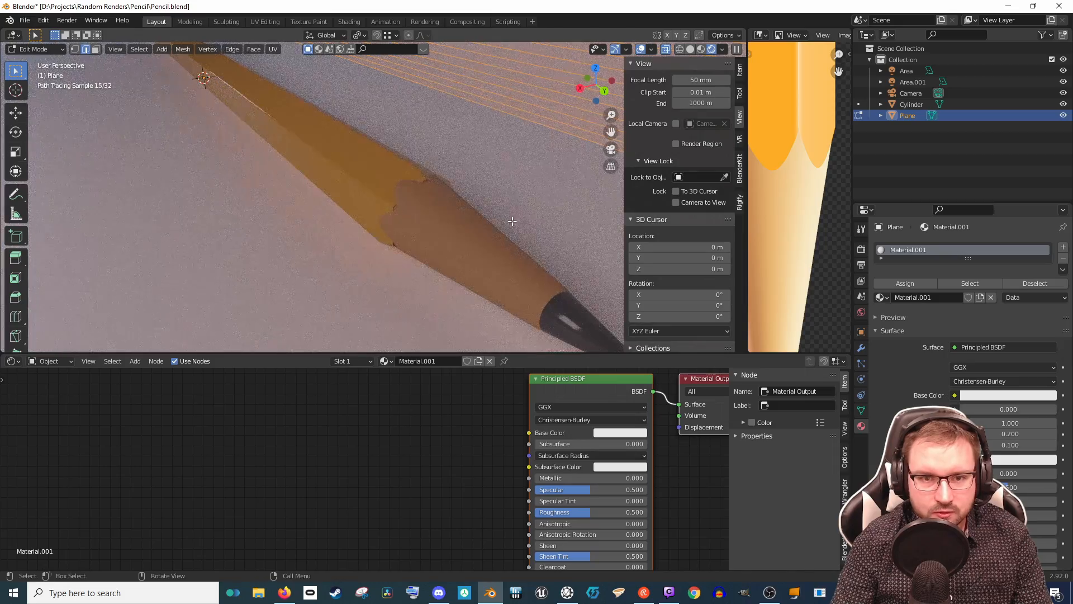
pyautogui.moveTo(512, 220); pyautogui.dragTo(522, 219, button='middle')
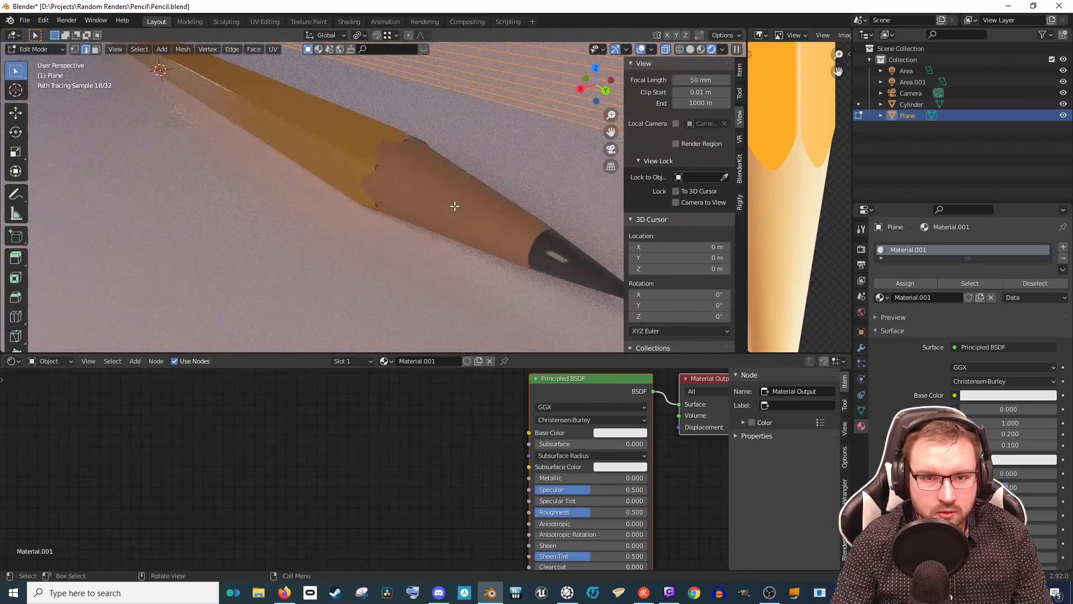
pyautogui.press('Tab')
pyautogui.click(454, 206)
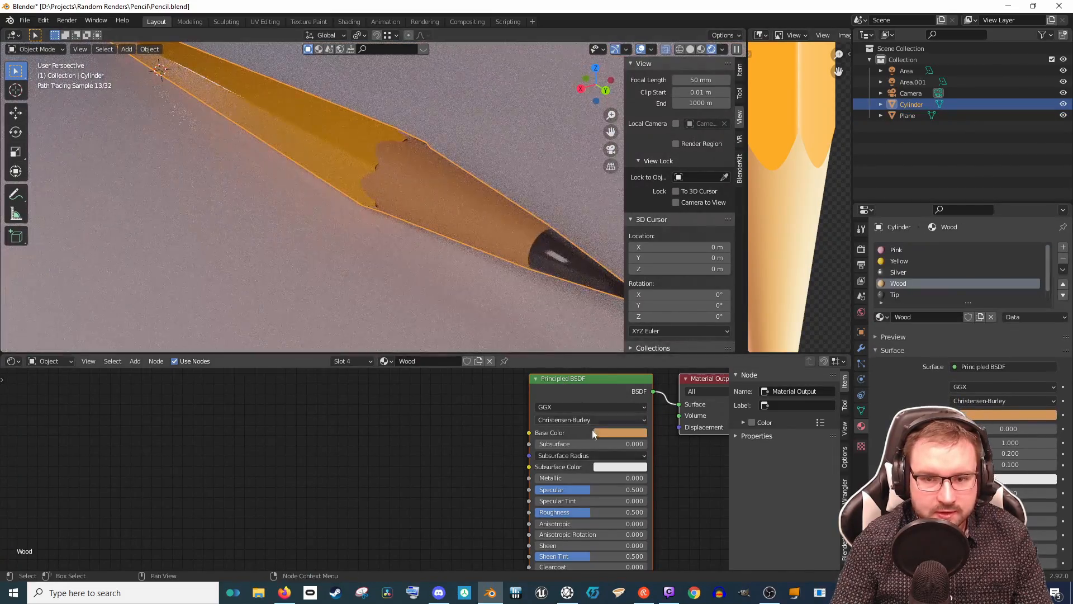
# Step: Add a ColorRamp node ahead of the Principled BSDF in the Wood material
pyautogui.scroll(-2, 558, 424)
pyautogui.hotkey('shift', 'a')
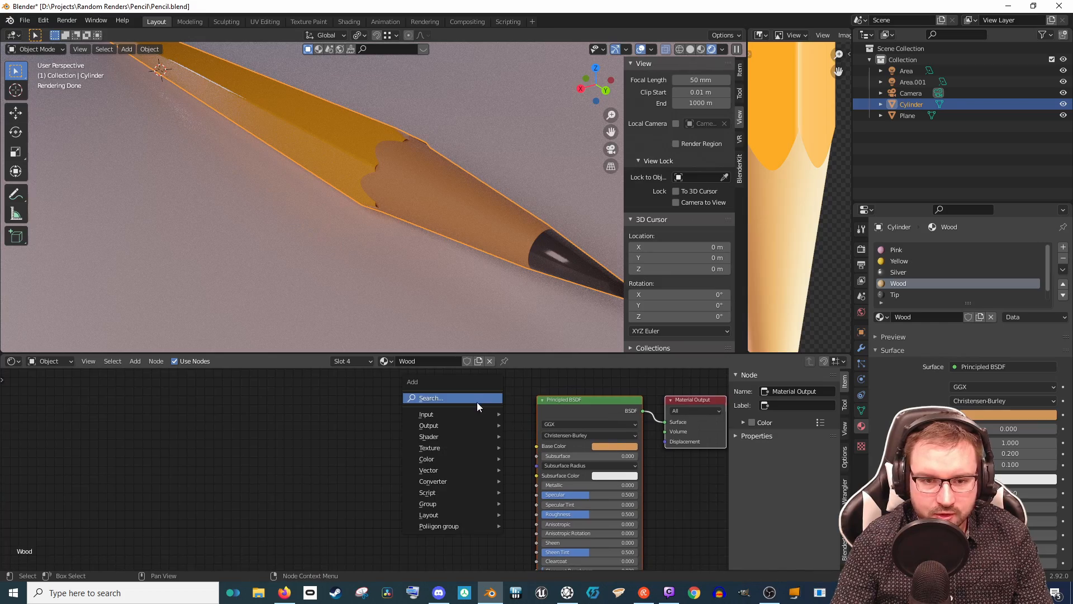
pyautogui.click(477, 399)
pyautogui.write('ramp')
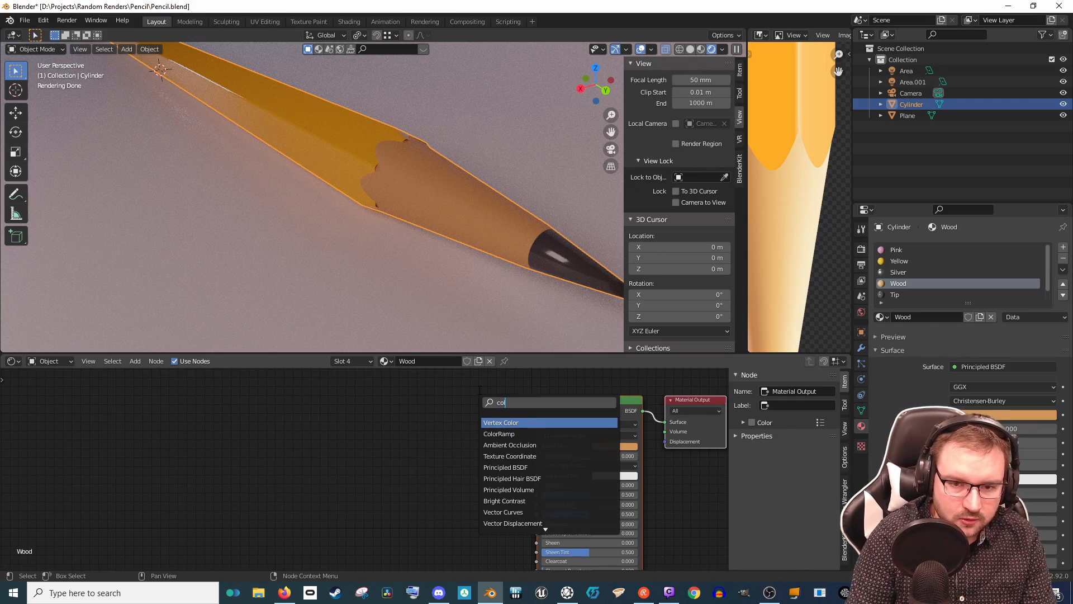
pyautogui.press('Down')
pyautogui.press('Return')
pyautogui.click(336, 393)
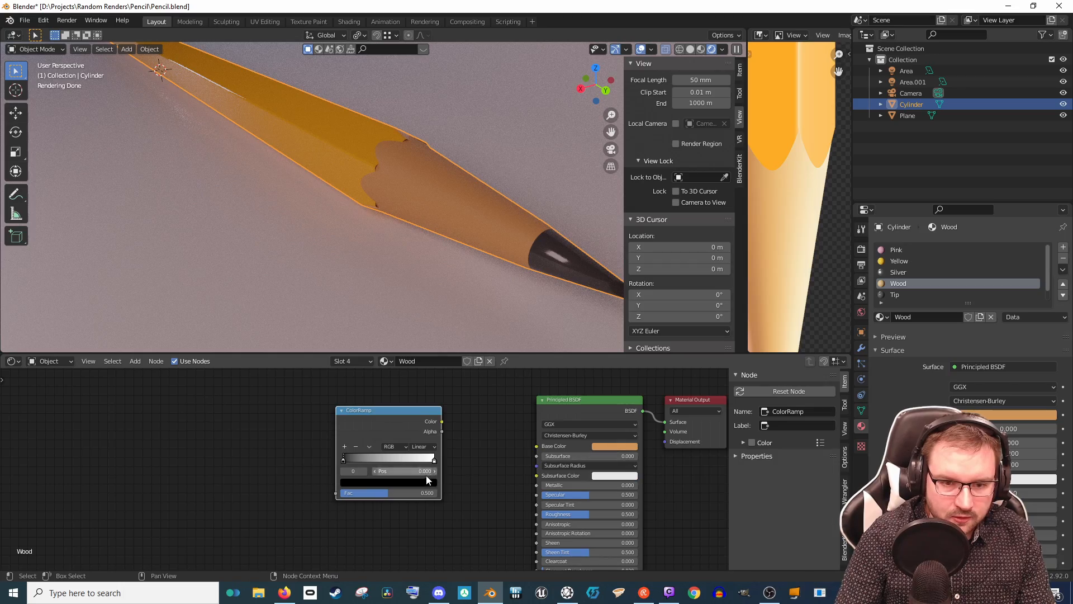
# Step: Paste the wood colour into both ColorRamp stops and connect the ramp's Color output to the Principled BSDF's Base Color
pyautogui.hotkey('ctrl', 'v')
pyautogui.click(434, 460)
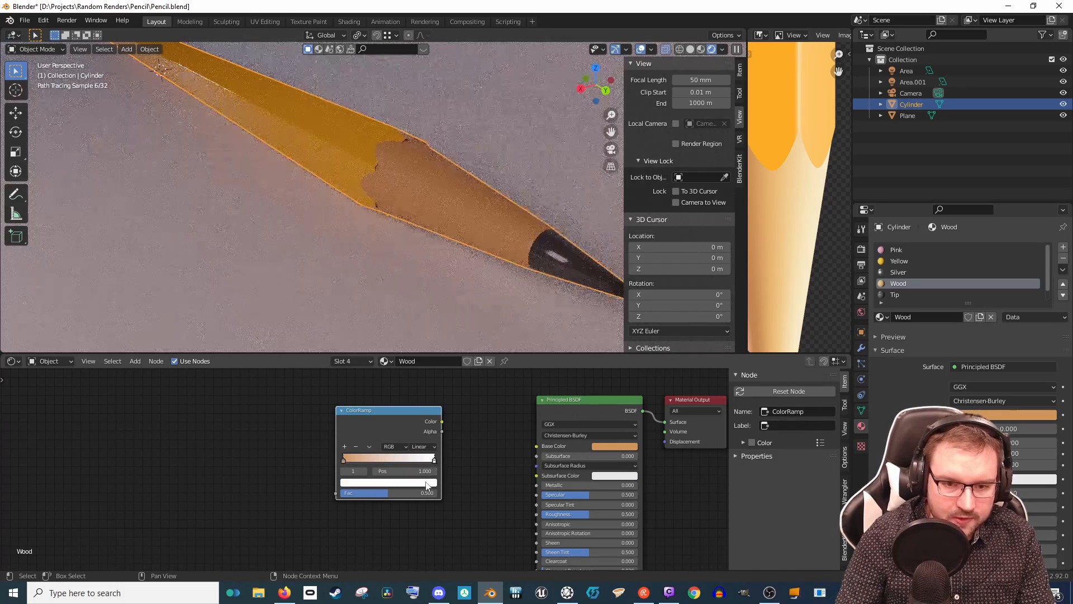
pyautogui.hotkey('ctrl', 'v')
pyautogui.moveTo(441, 421); pyautogui.dragTo(536, 445)
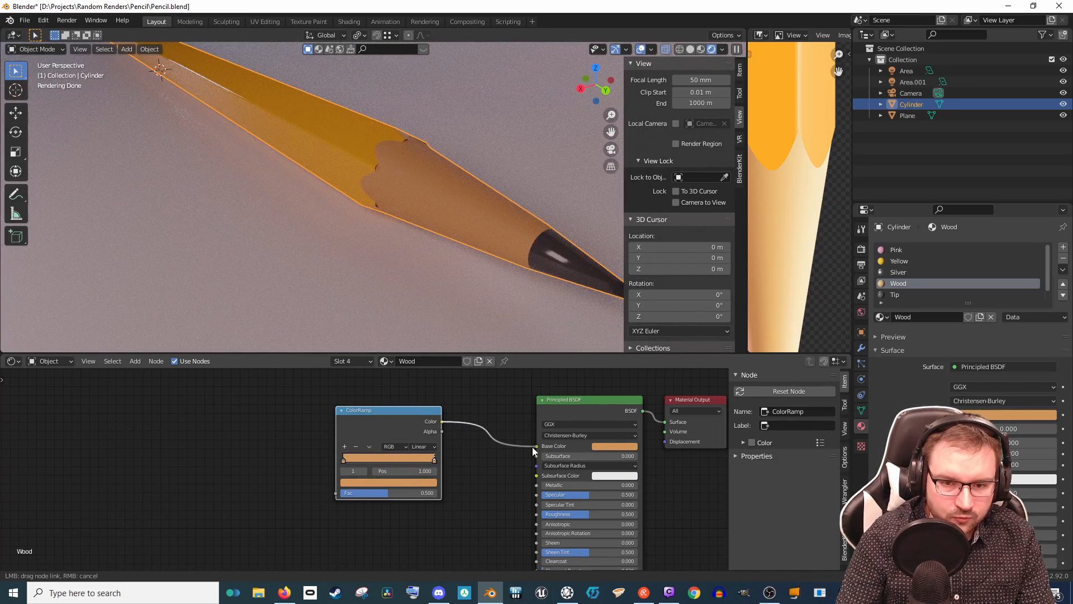
pyautogui.moveTo(405, 417); pyautogui.dragTo(441, 417)
# Step: Add a Noise Texture, connect its Fac output to the ColorRamp's Fac input and preview the noise on the wood
pyautogui.hotkey('shift', 'a')
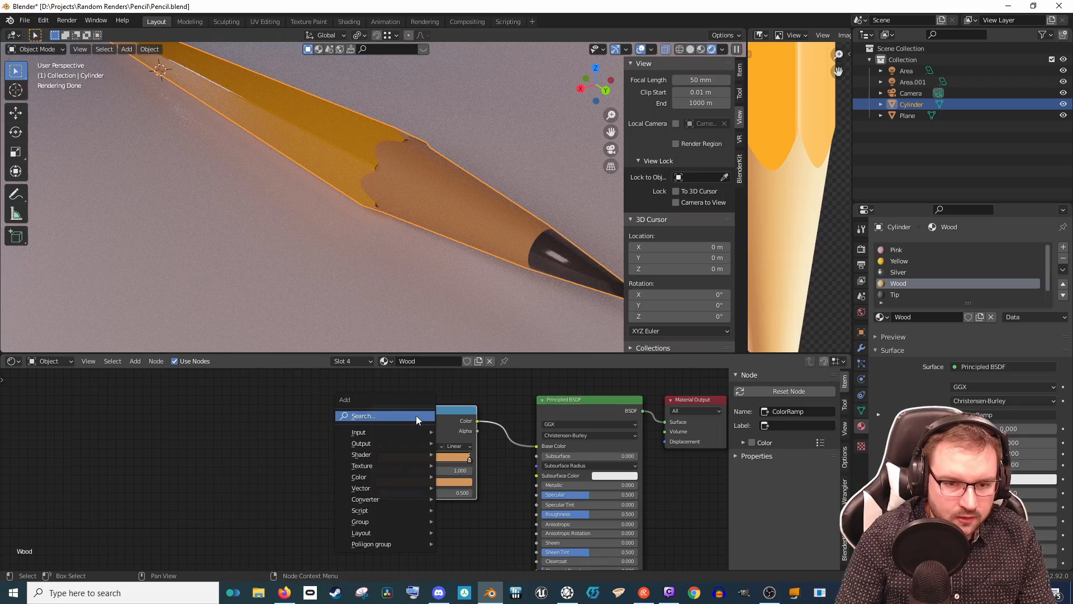
pyautogui.write('noi')
pyautogui.press('Return')
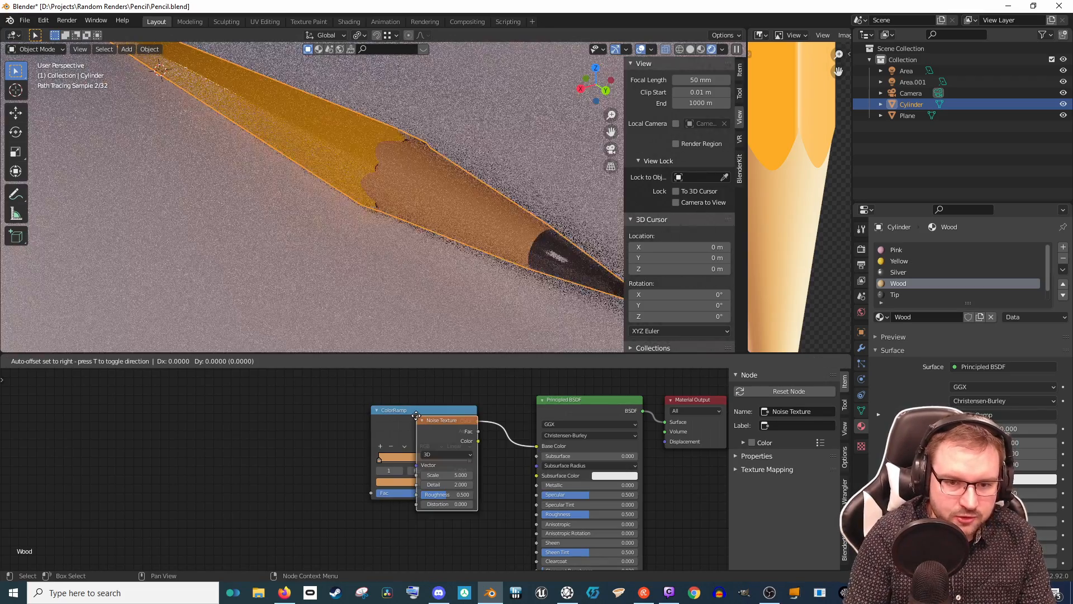
pyautogui.click(313, 422)
pyautogui.moveTo(338, 425); pyautogui.dragTo(369, 493)
pyautogui.keyDown('ctrl'); pyautogui.keyDown('shift'); pyautogui.click(327, 420); pyautogui.keyUp('shift'); pyautogui.keyUp('ctrl')
pyautogui.scroll(1, 355, 415)
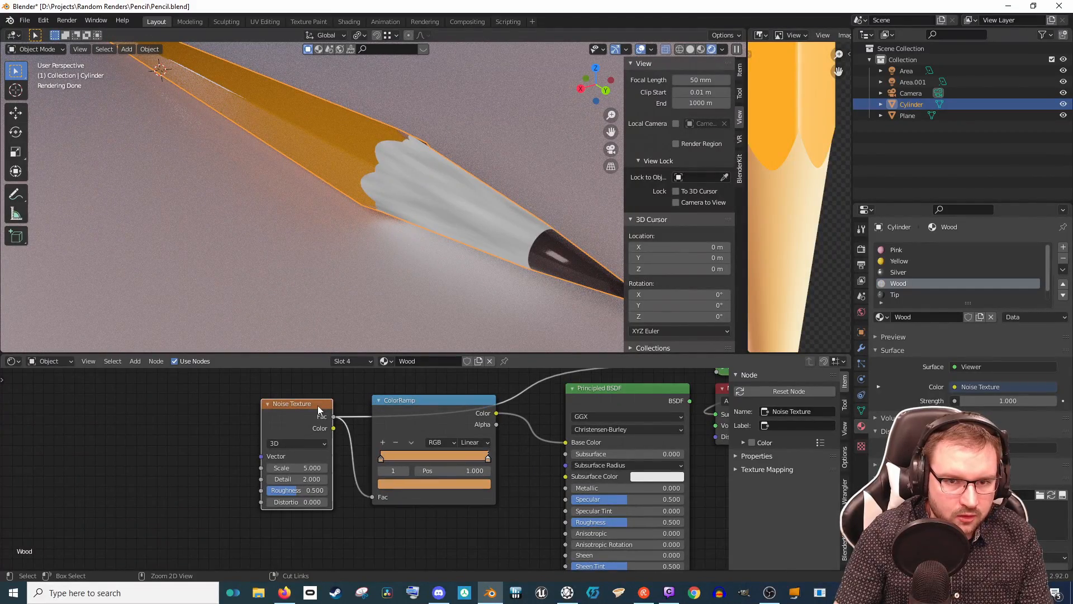
# Step: Apply all transforms to the pencil object
pyautogui.hotkey('ctrl', 'a')
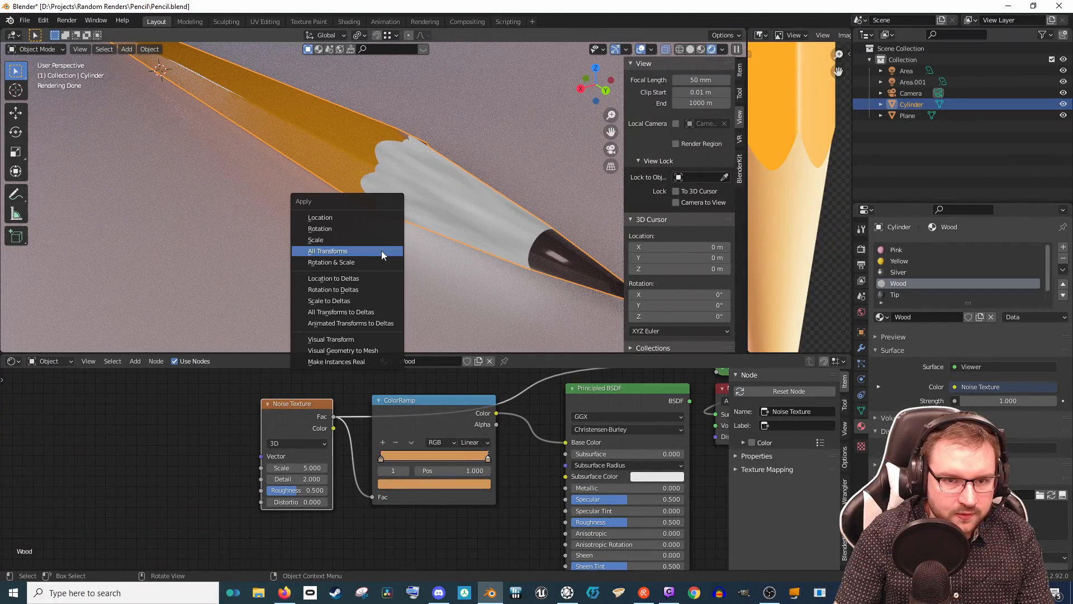
pyautogui.click(381, 250)
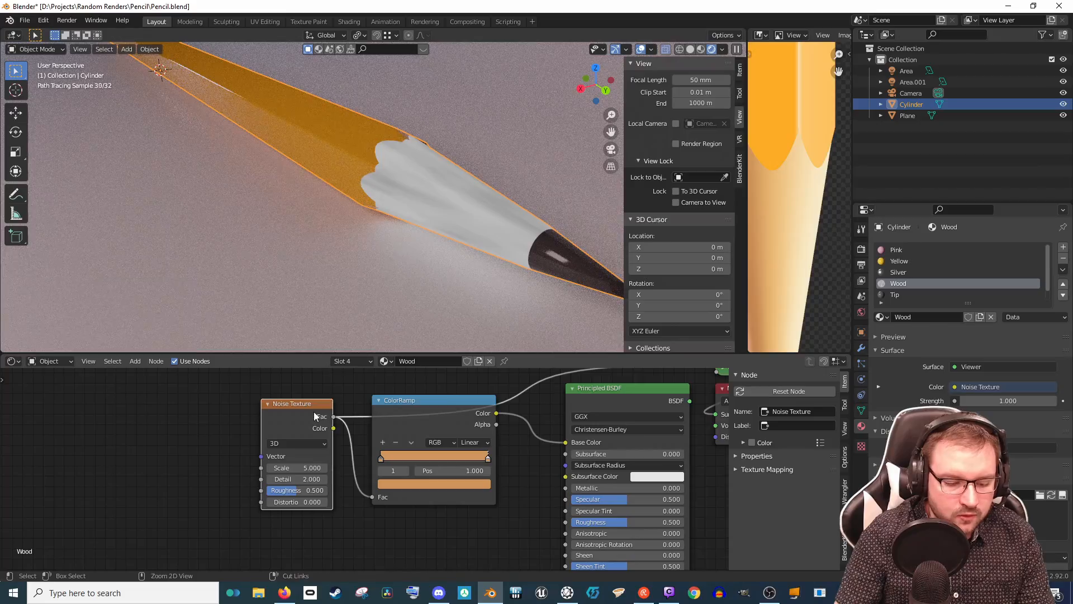
# Step: Add Mapping and Texture Coordinate nodes to the Noise Texture using Object coordinates, and set the noise scale to 145.5
pyautogui.hotkey('ctrl', 't')
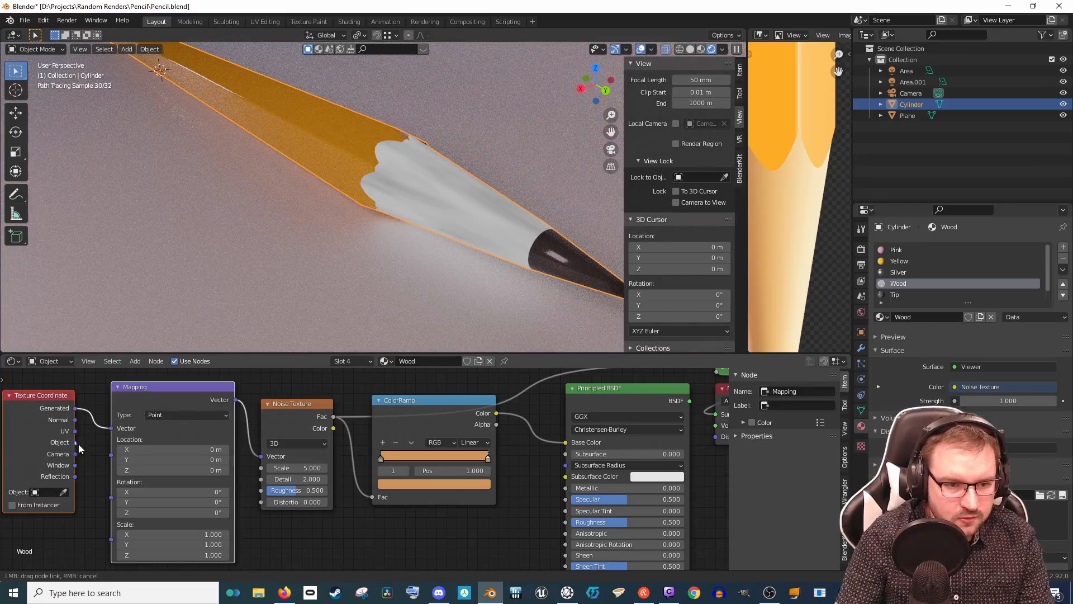
pyautogui.moveTo(111, 431); pyautogui.dragTo(111, 428)
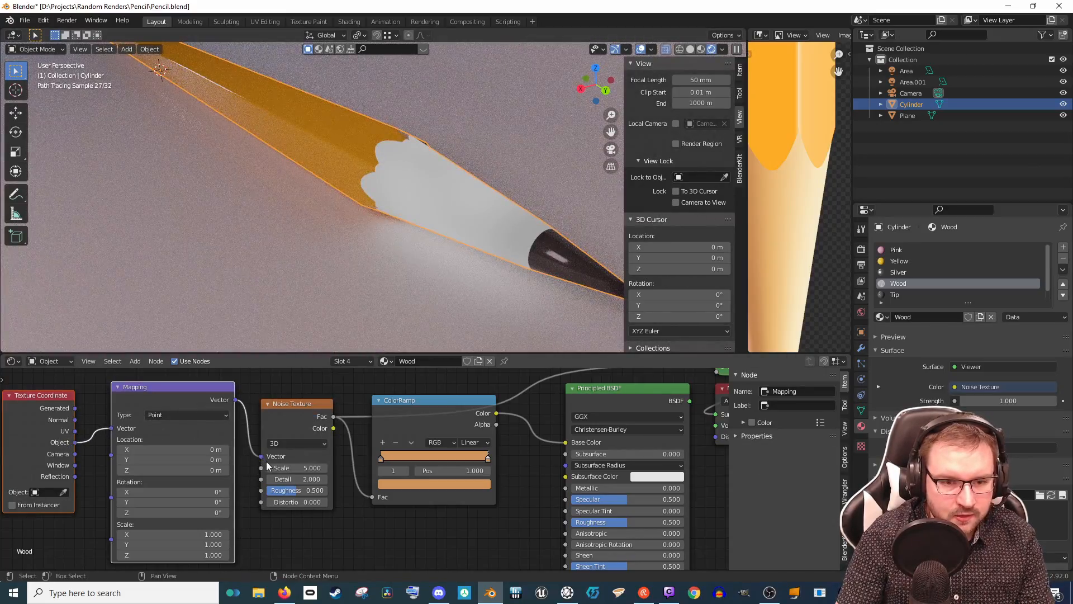
pyautogui.moveTo(268, 468); pyautogui.dragTo(382, 467)
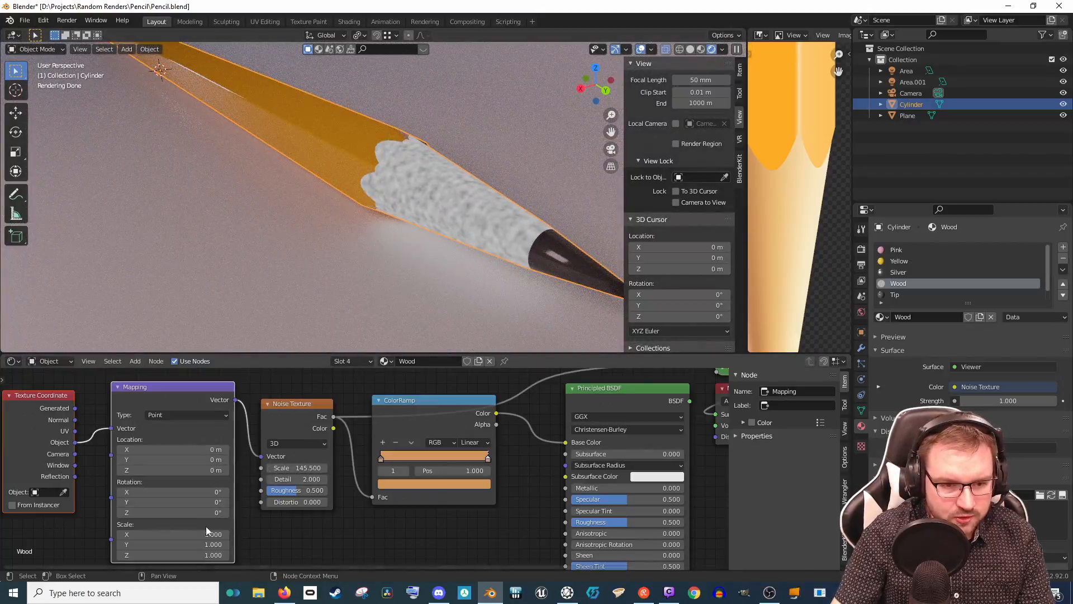
# Step: Try a Mapping Z scale of 17.1 on the noise, inspect the sharpened wood and undo the scale change
pyautogui.moveTo(180, 555); pyautogui.dragTo(249, 555)
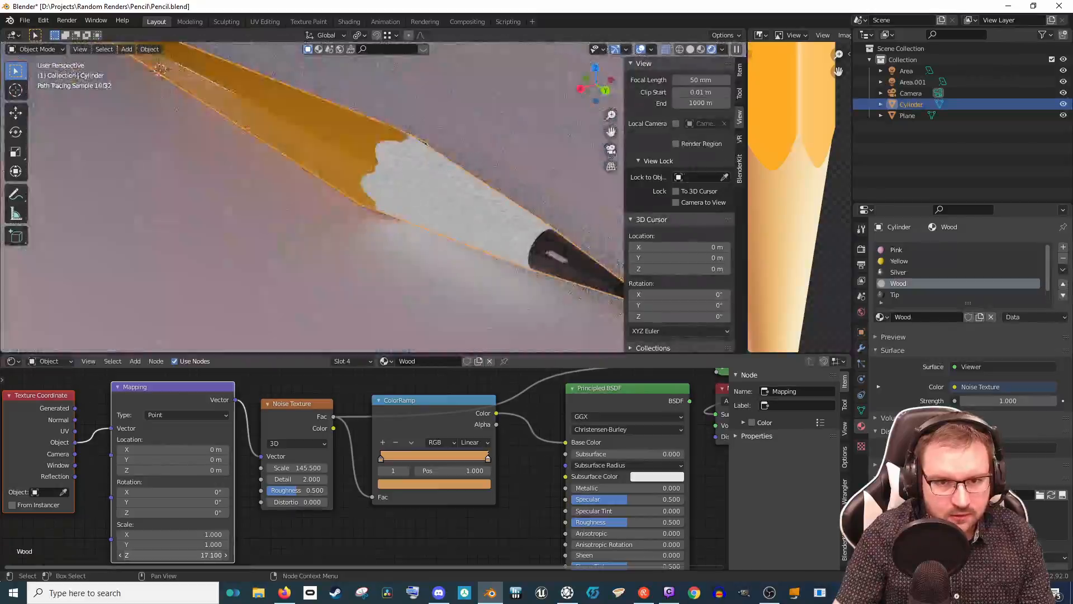
pyautogui.moveTo(187, 269)
pyautogui.mouseDown(button='middle')
pyautogui.moveTo(309, 278)
pyautogui.moveTo(227, 283)
pyautogui.moveTo(275, 283)
pyautogui.moveTo(266, 290)
pyautogui.moveTo(296, 275)
pyautogui.moveTo(347, 276)
pyautogui.moveTo(391, 297)
pyautogui.moveTo(316, 329)
pyautogui.mouseUp(button='middle')
pyautogui.hotkey('ctrl', 'z')
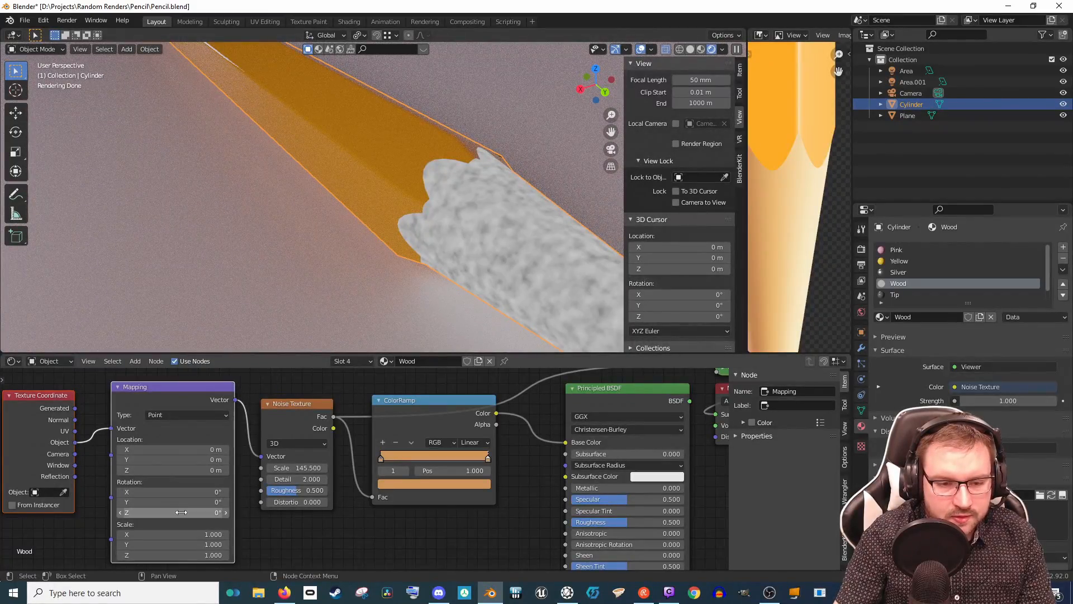
# Step: Try a Mapping Z rotation of 90°, set the Z scale to 16 and change the Z rotation to 45°
pyautogui.write('90')
pyautogui.press('Return')
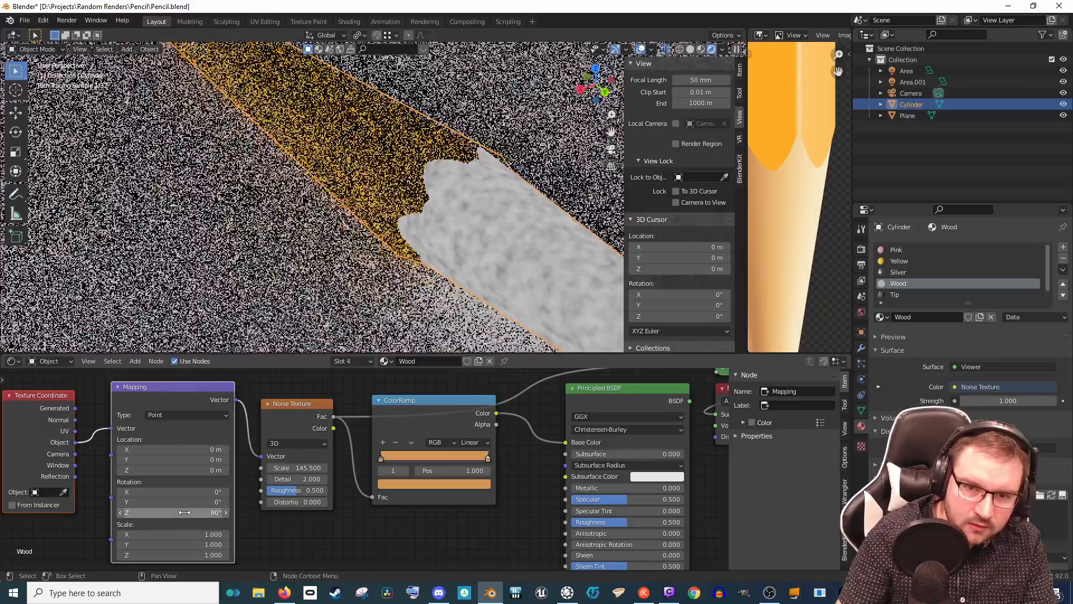
pyautogui.moveTo(193, 554); pyautogui.dragTo(229, 555)
pyautogui.doubleClick(199, 512)
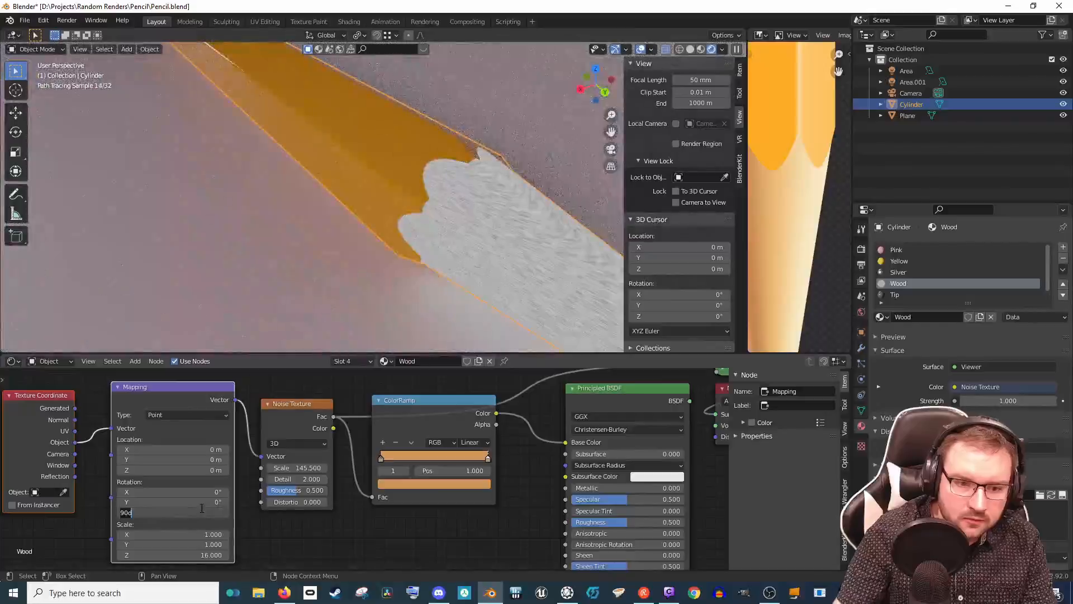
pyautogui.write('45')
pyautogui.press('Return')
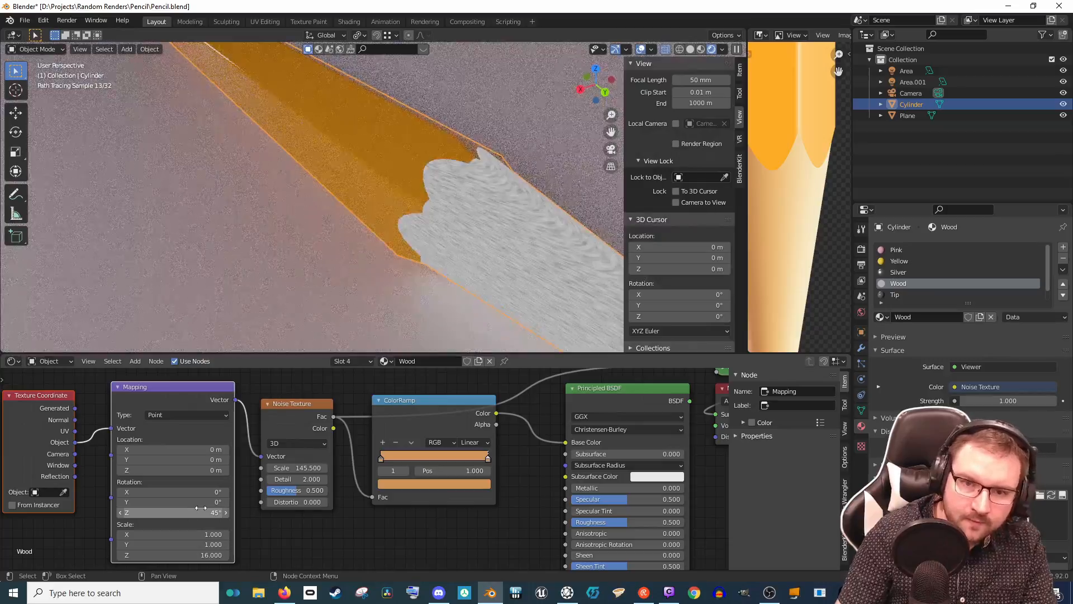
# Step: Feed the Mapping node with UV instead of Object coordinates and inspect the grain direction on the sharpened wood
pyautogui.moveTo(459, 297); pyautogui.dragTo(481, 266, button='middle')
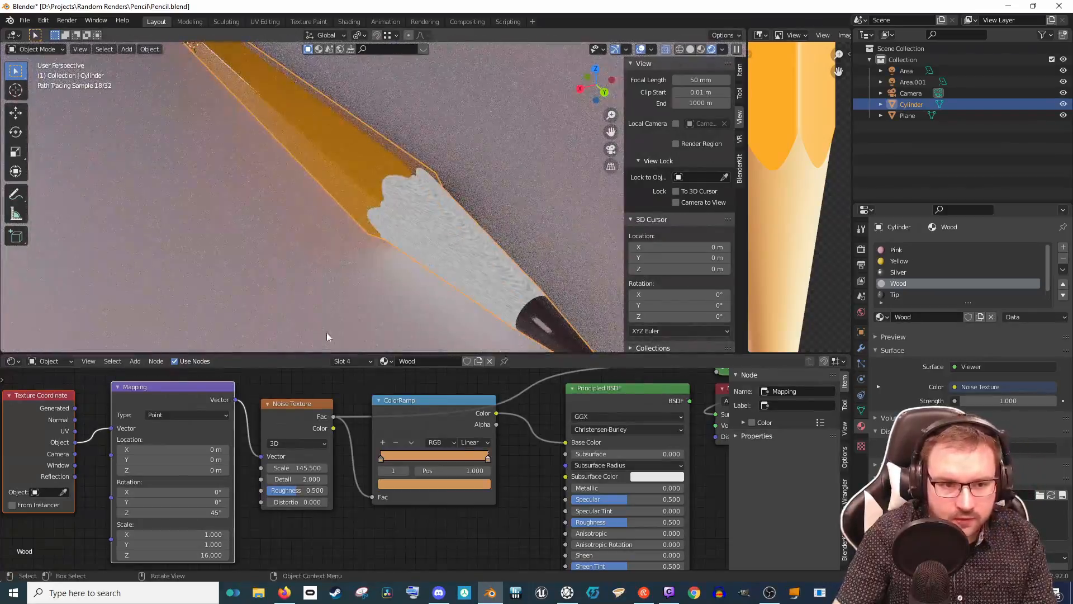
pyautogui.moveTo(111, 433); pyautogui.dragTo(111, 429)
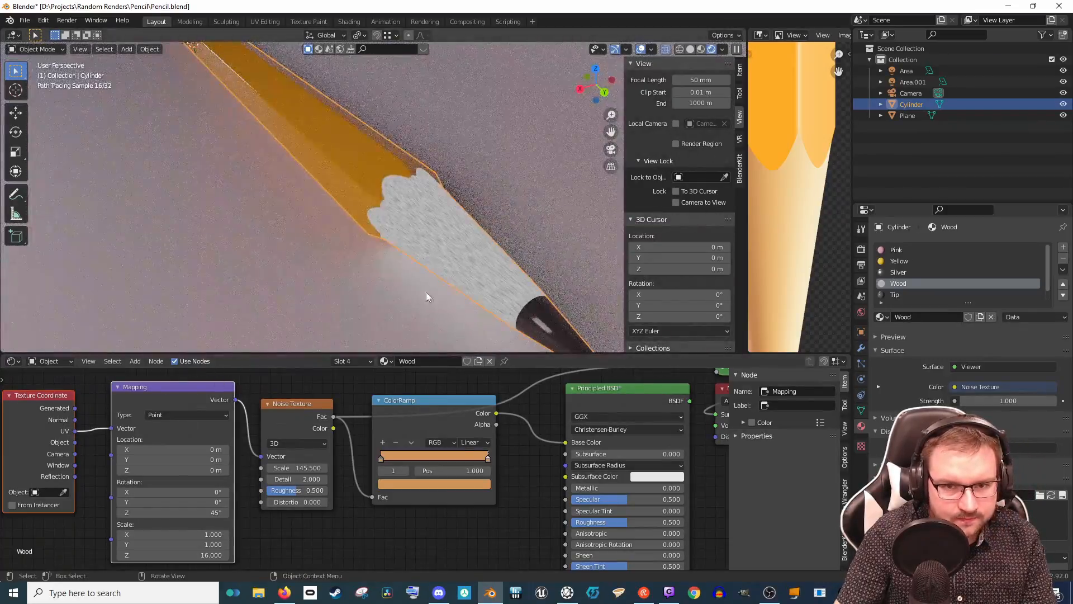
pyautogui.scroll(4, 533, 265)
pyautogui.scroll(-3, 421, 250)
pyautogui.scroll(2, 421, 250)
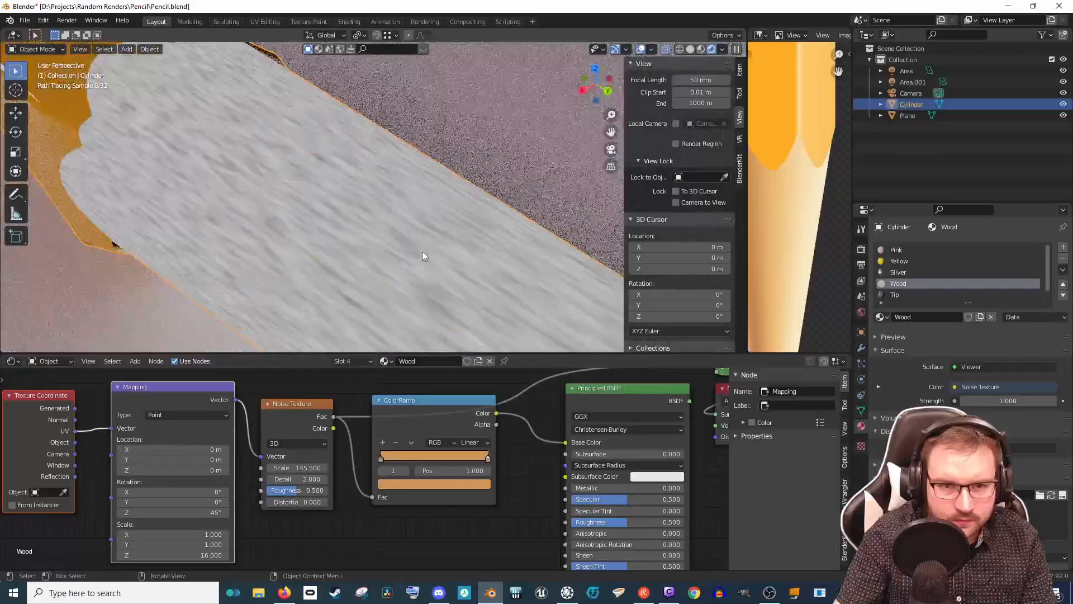
pyautogui.scroll(-1, 307, 222)
pyautogui.scroll(-4, 440, 236)
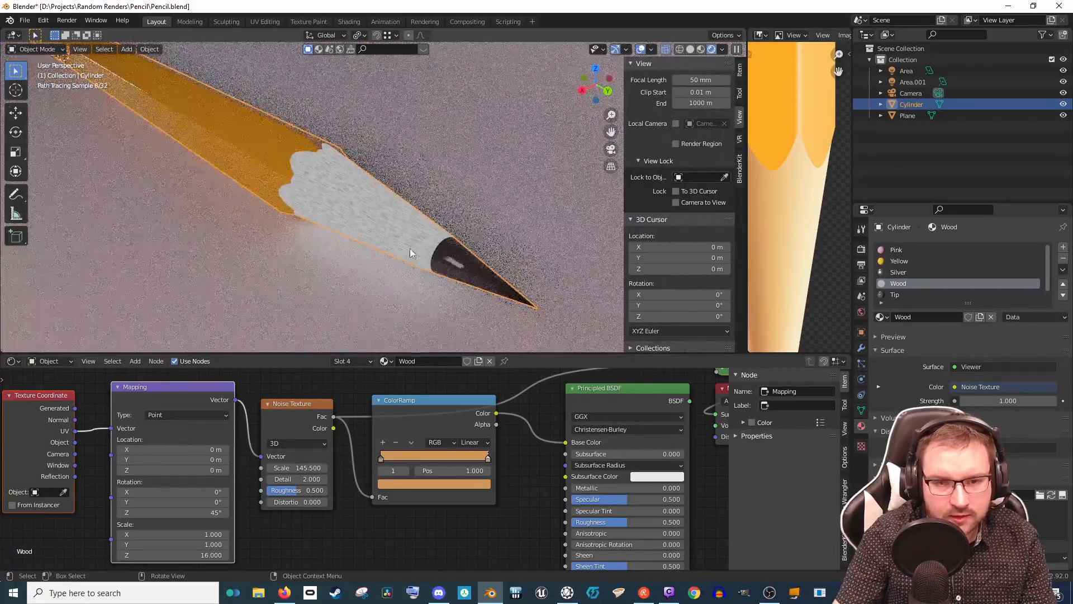
pyautogui.scroll(5, 492, 255)
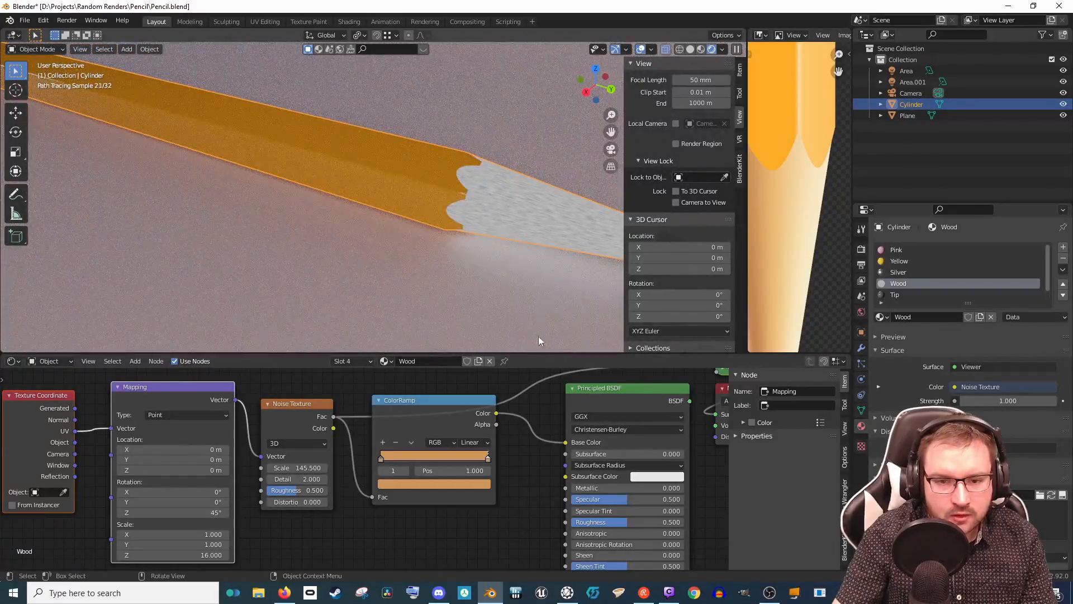
# Step: Route the Principled BSDF back to the material output and inspect the wood and its scalloped paint edge up close
pyautogui.keyDown('ctrl'); pyautogui.keyDown('shift'); pyautogui.click(637, 389); pyautogui.keyUp('shift'); pyautogui.keyUp('ctrl')
pyautogui.scroll(-2, 480, 295)
pyautogui.scroll(5, 434, 299)
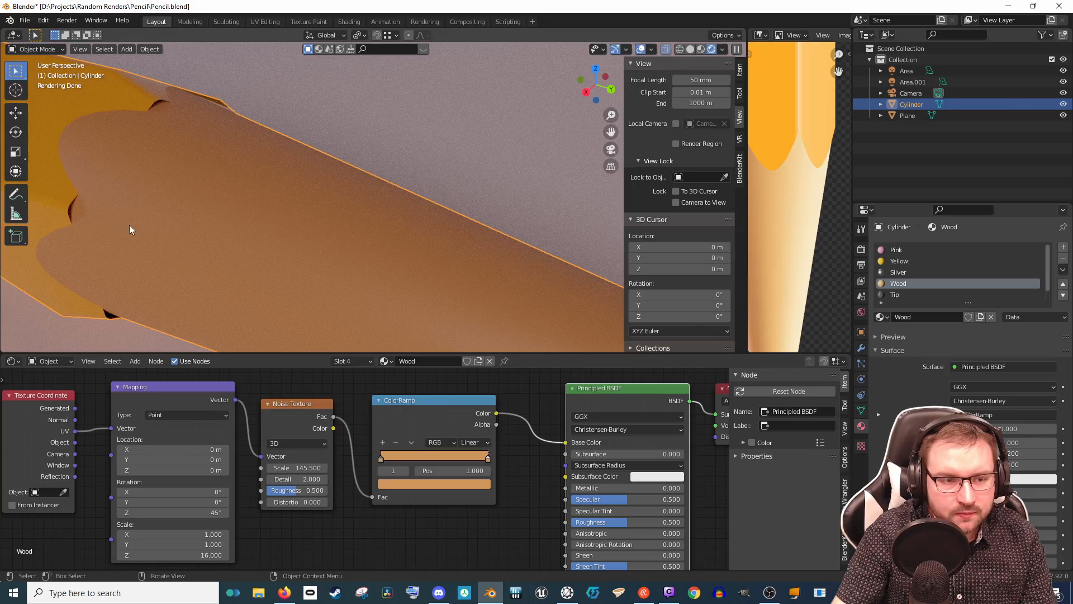
pyautogui.scroll(-3, 195, 196)
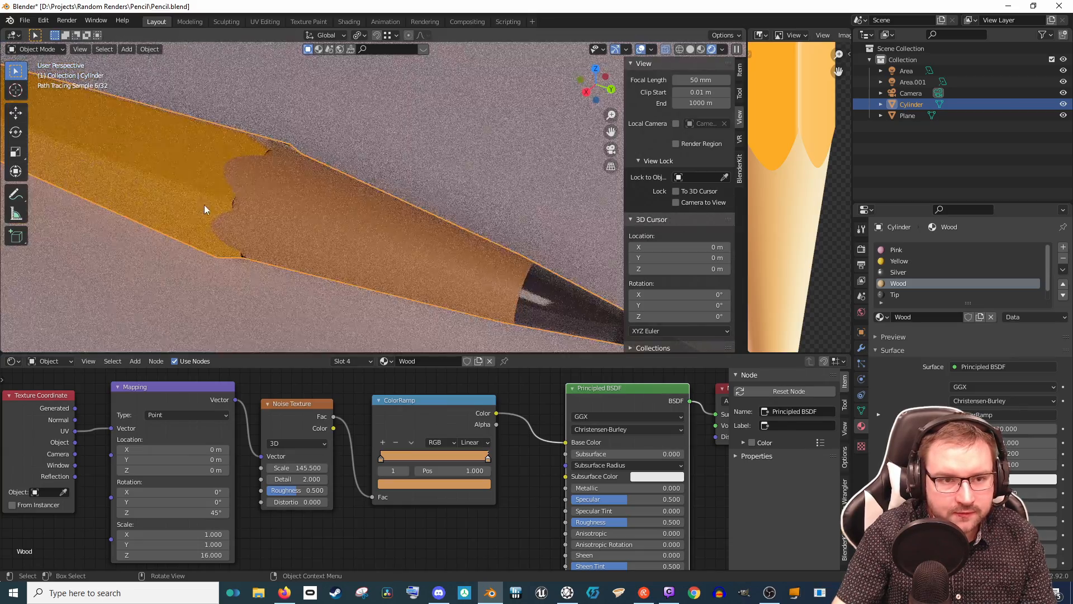
pyautogui.scroll(4, 320, 245)
pyautogui.scroll(-4, 357, 242)
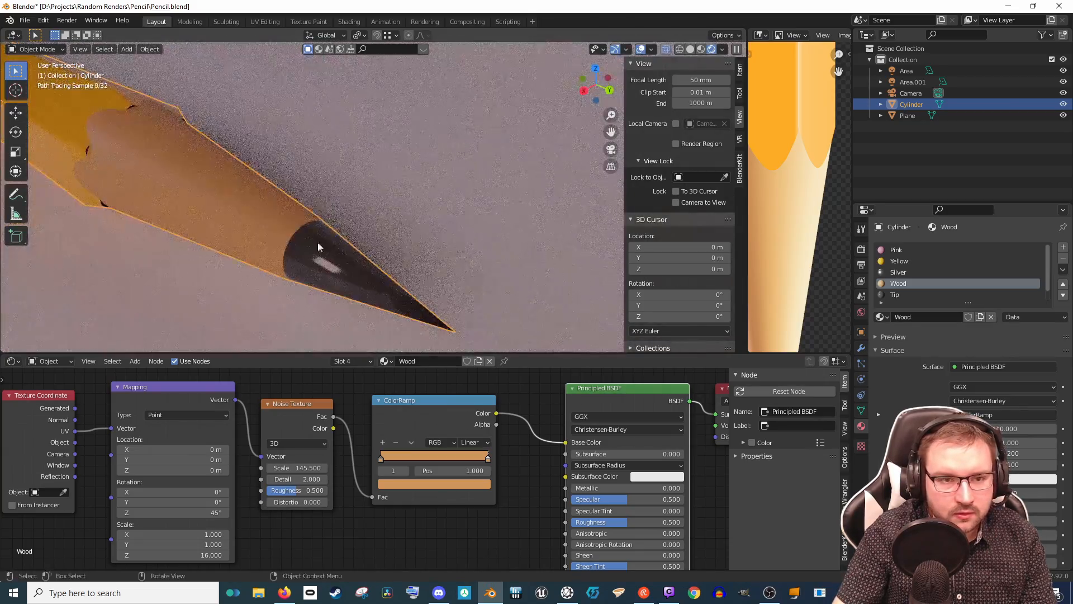
pyautogui.scroll(5, 317, 241)
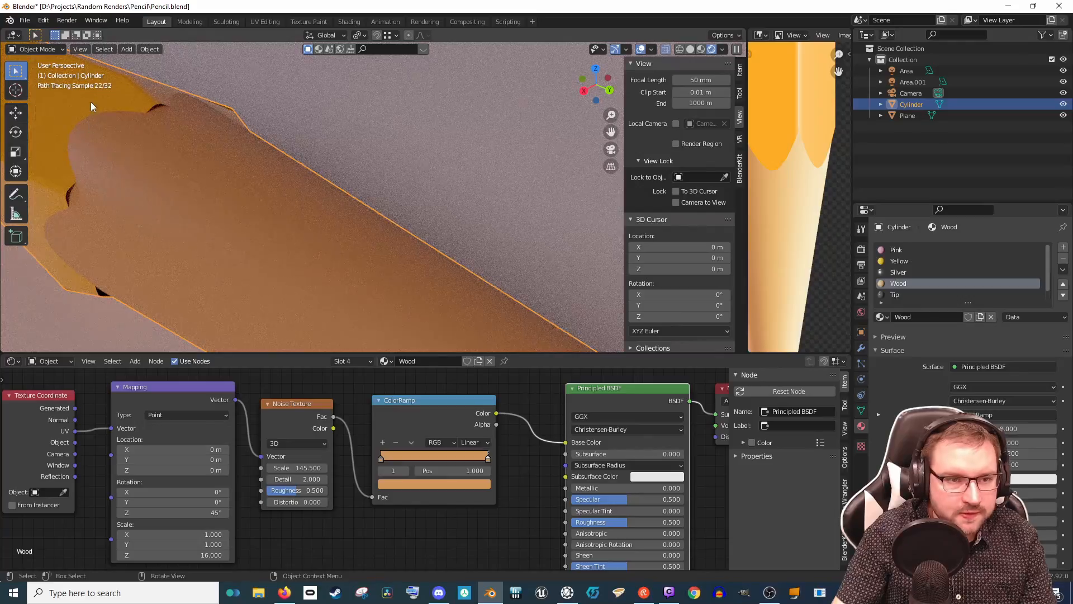
# Step: Enter Edit Mode on the pencil and examine the mesh around the scalloped edge between the yellow paint and the wood
pyautogui.click(91, 102)
pyautogui.press('Tab')
pyautogui.press('Tab')
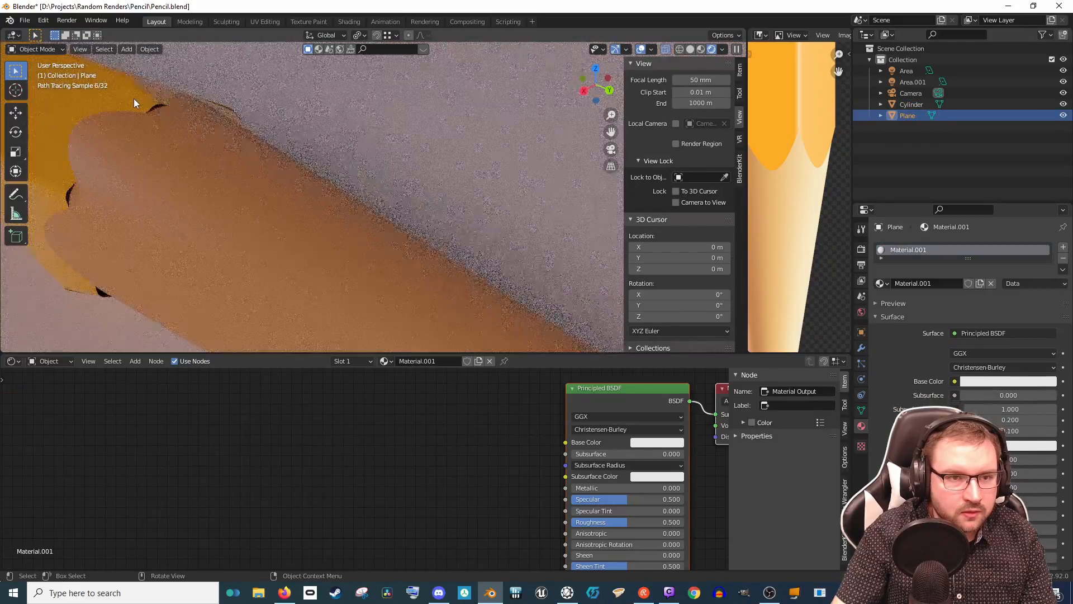
pyautogui.click(133, 98)
pyautogui.press('Tab')
pyautogui.keyDown('shift'); pyautogui.moveTo(112, 162); pyautogui.dragTo(347, 210, button='middle'); pyautogui.keyUp('shift')
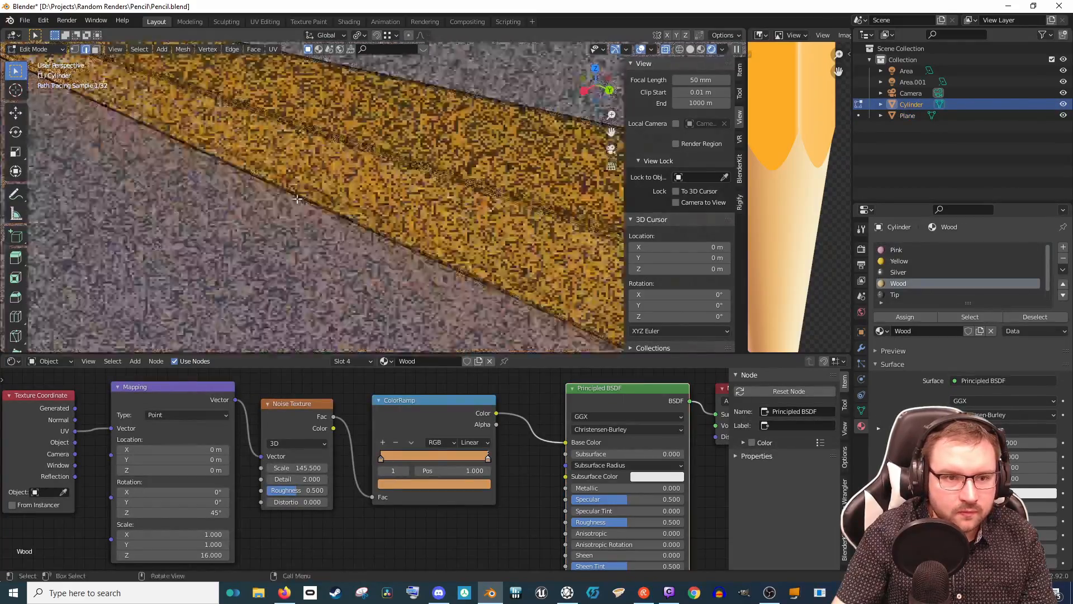
pyautogui.keyDown('shift'); pyautogui.moveTo(468, 211); pyautogui.dragTo(280, 165, button='middle'); pyautogui.keyUp('shift')
pyautogui.scroll(5, 436, 207)
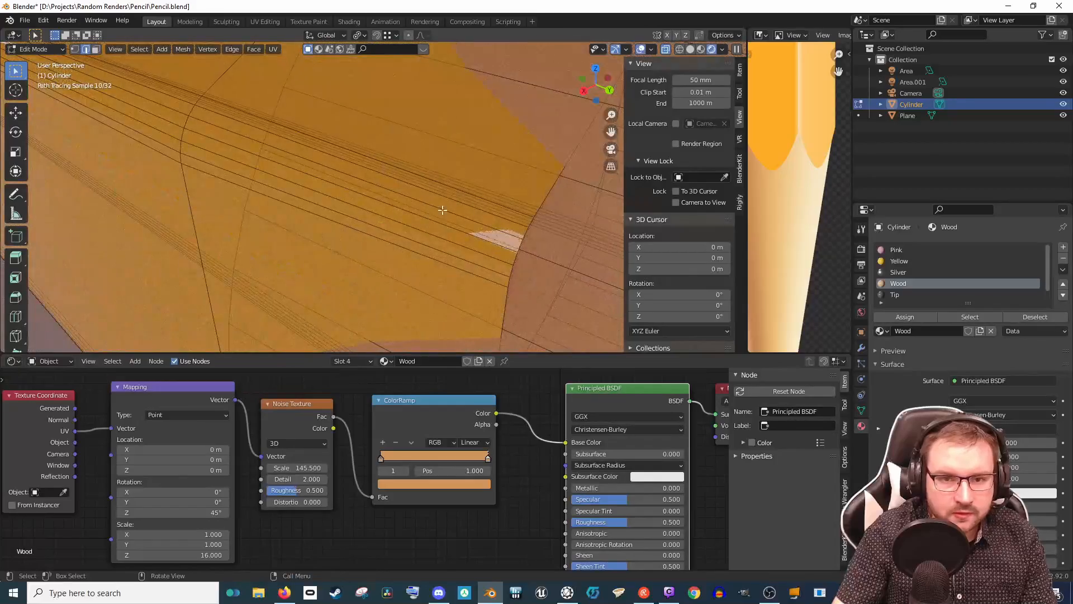
pyautogui.scroll(-5, 444, 209)
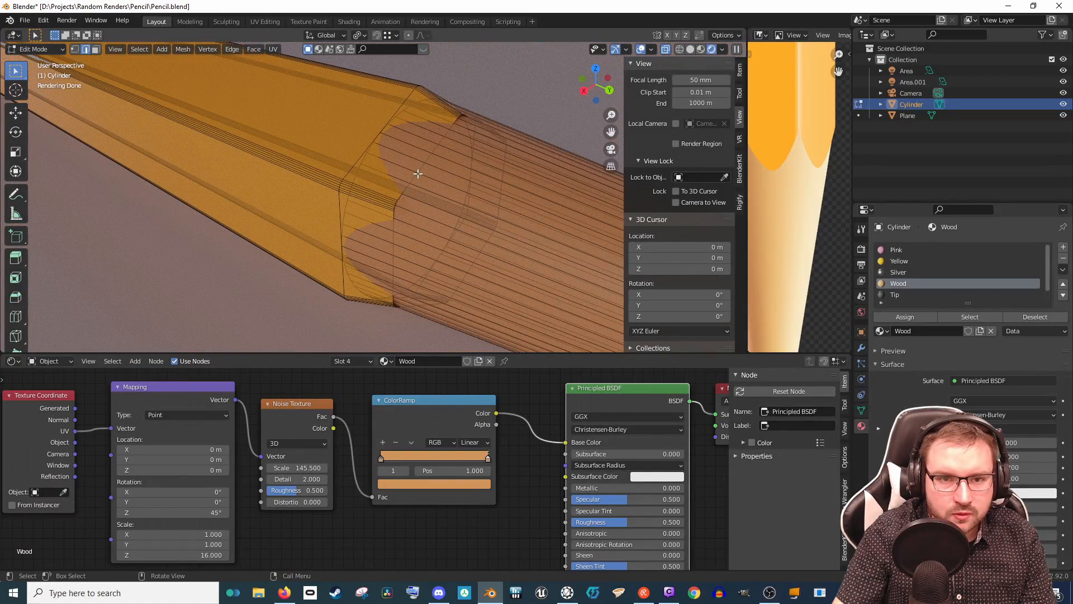
# Step: Hide the viewport overlays and scale the selected edge loop at the scalloped paint boundary to about 0.933
pyautogui.scroll(7, 441, 189)
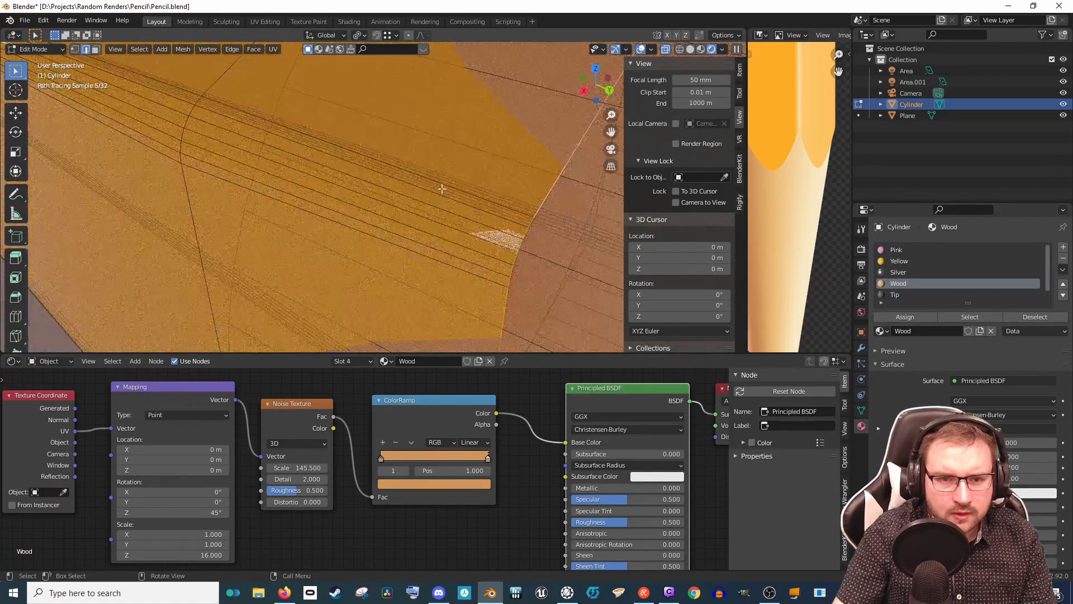
pyautogui.scroll(-6, 557, 208)
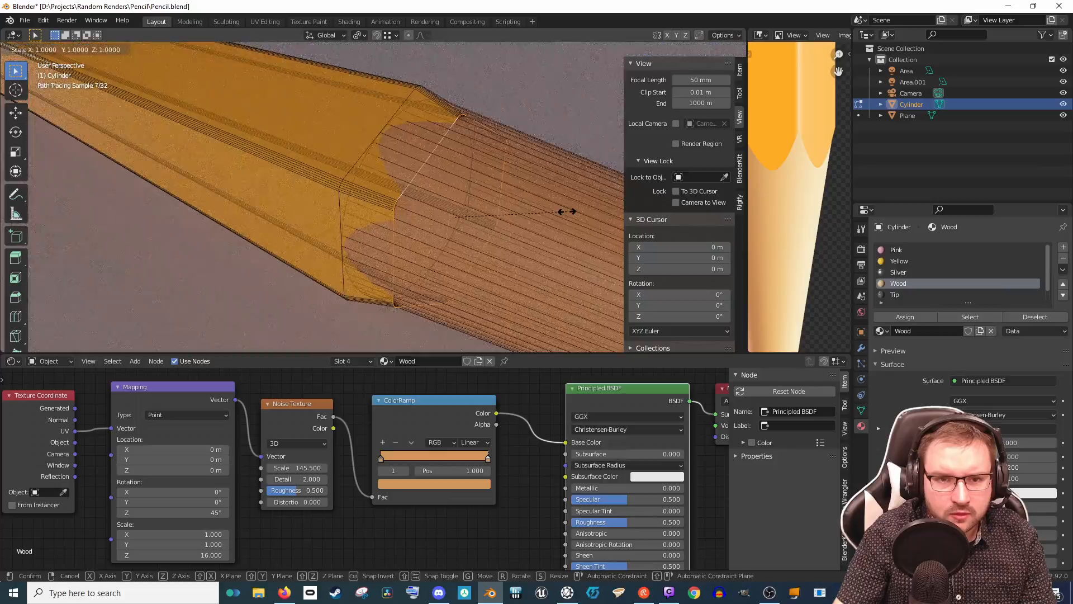
pyautogui.press('s')
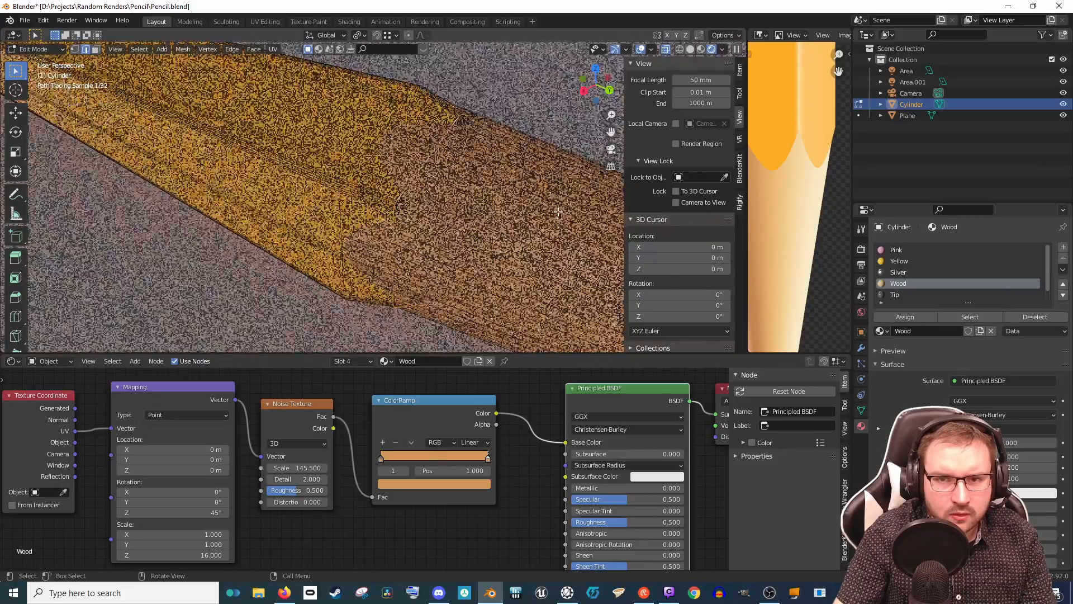
pyautogui.click(562, 212)
pyautogui.click(687, 50)
pyautogui.moveTo(555, 139)
pyautogui.keyDown('shift'); pyautogui.mouseDown(button='middle')
pyautogui.moveTo(483, 167)
pyautogui.moveTo(448, 120)
pyautogui.moveTo(441, 222)
pyautogui.mouseUp(button='middle'); pyautogui.keyUp('shift')
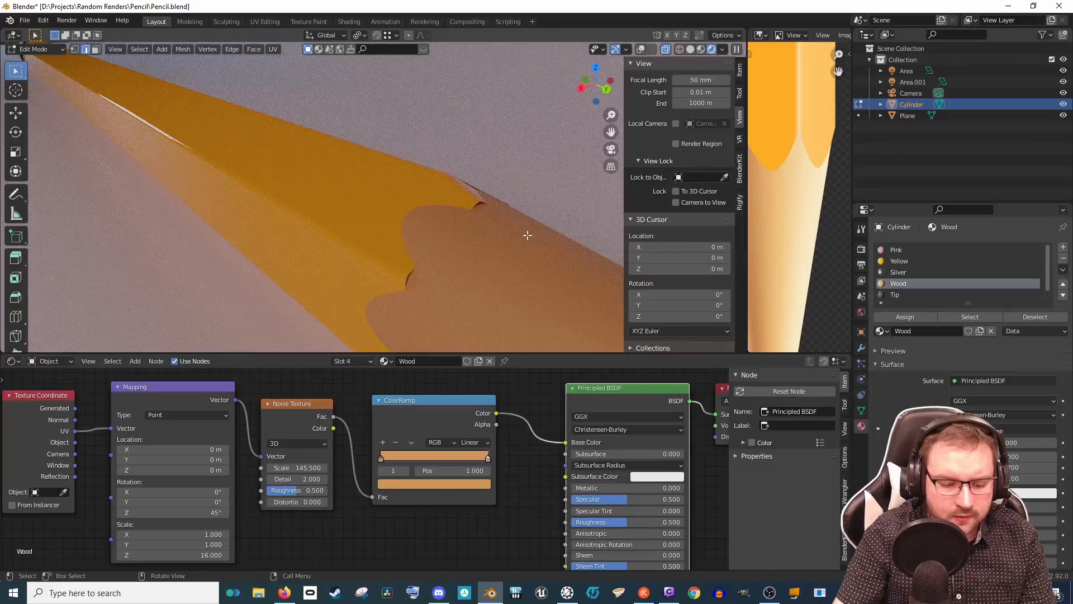
pyautogui.press('s')
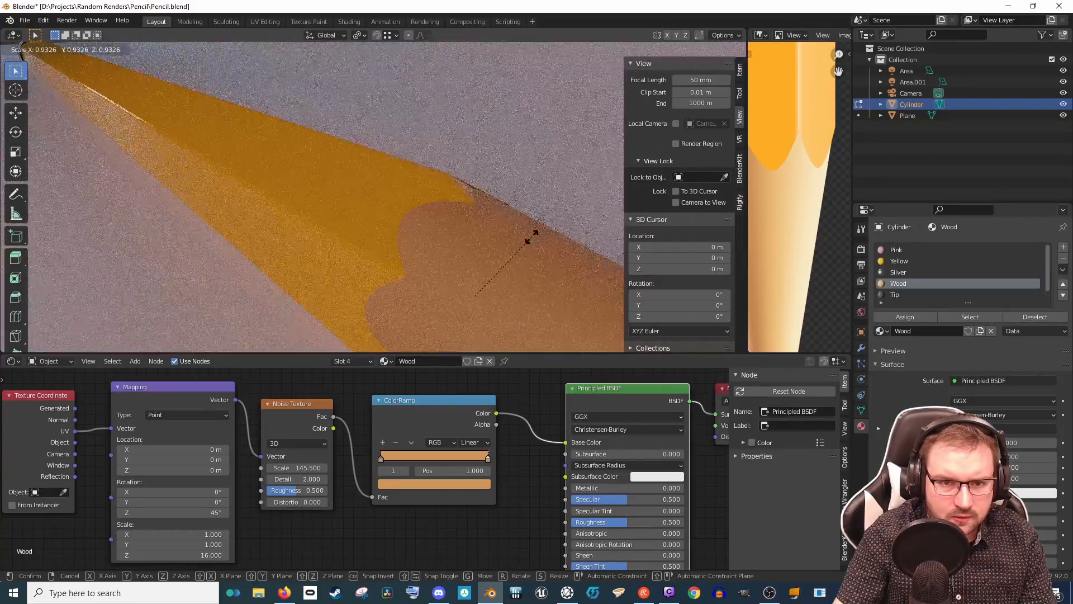
pyautogui.click(530, 237)
# Step: Darken the wood ColorRamp's end stop at position 1.000 to an HSV value of about 0.293
pyautogui.moveTo(529, 236)
pyautogui.mouseDown(button='middle')
pyautogui.moveTo(295, 233)
pyautogui.moveTo(356, 202)
pyautogui.moveTo(405, 204)
pyautogui.mouseUp(button='middle')
pyautogui.scroll(-4, 416, 207)
pyautogui.keyDown('shift'); pyautogui.moveTo(464, 223); pyautogui.dragTo(431, 204, button='middle'); pyautogui.keyUp('shift')
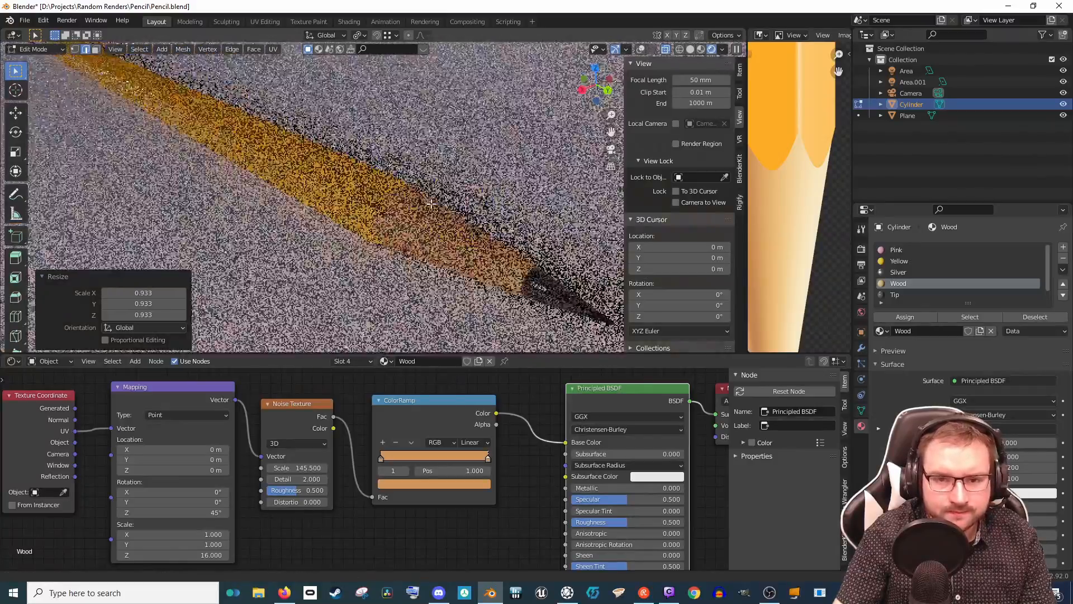
pyautogui.scroll(3, 431, 204)
pyautogui.scroll(3, 431, 204)
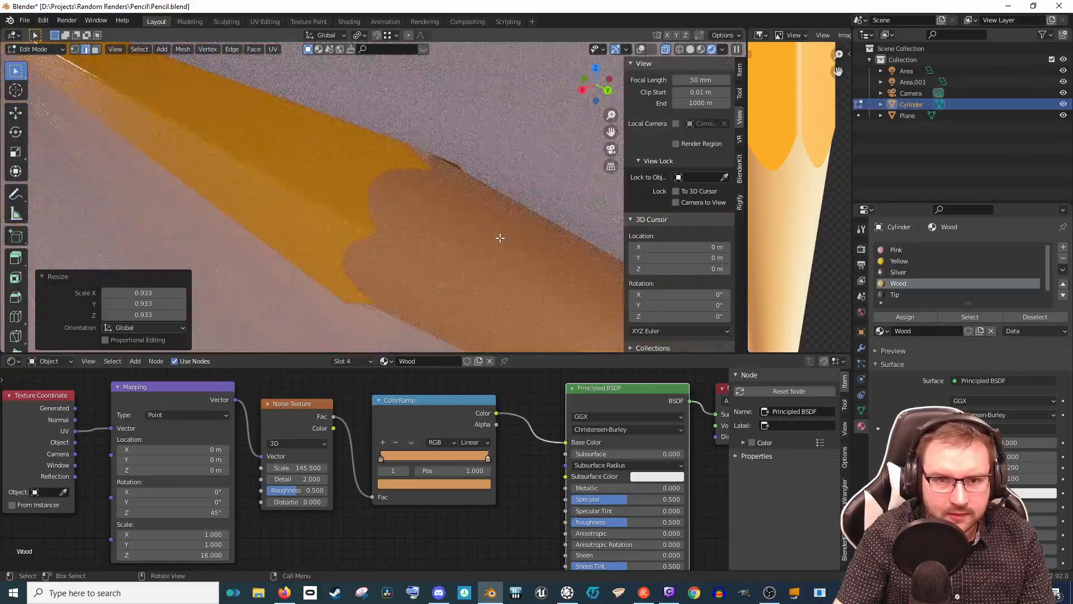
pyautogui.keyDown('shift'); pyautogui.moveTo(508, 253); pyautogui.dragTo(489, 228, button='middle'); pyautogui.keyUp('shift')
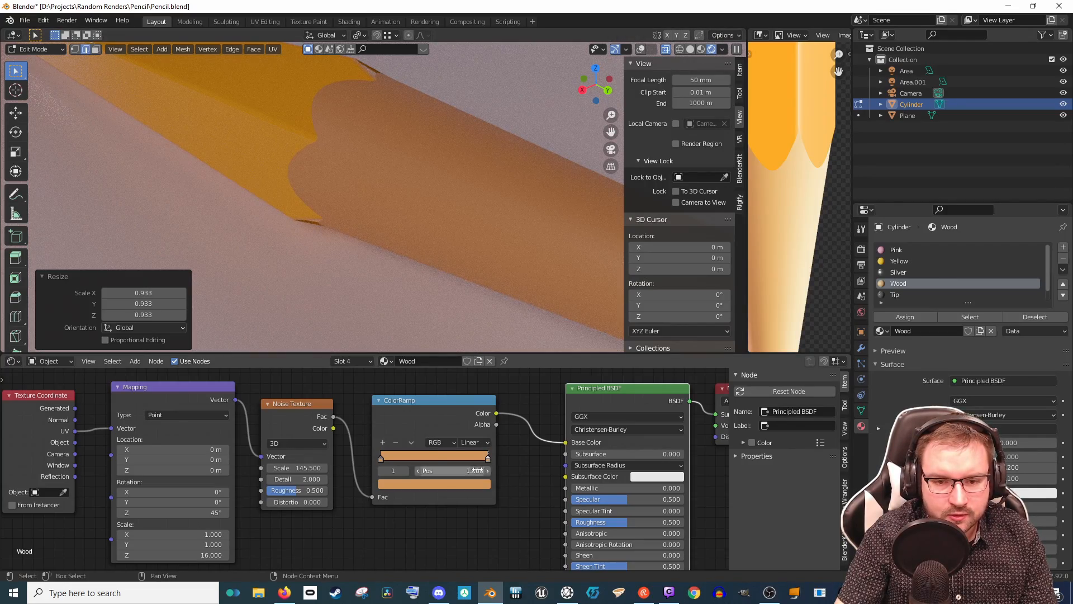
pyautogui.click(471, 484)
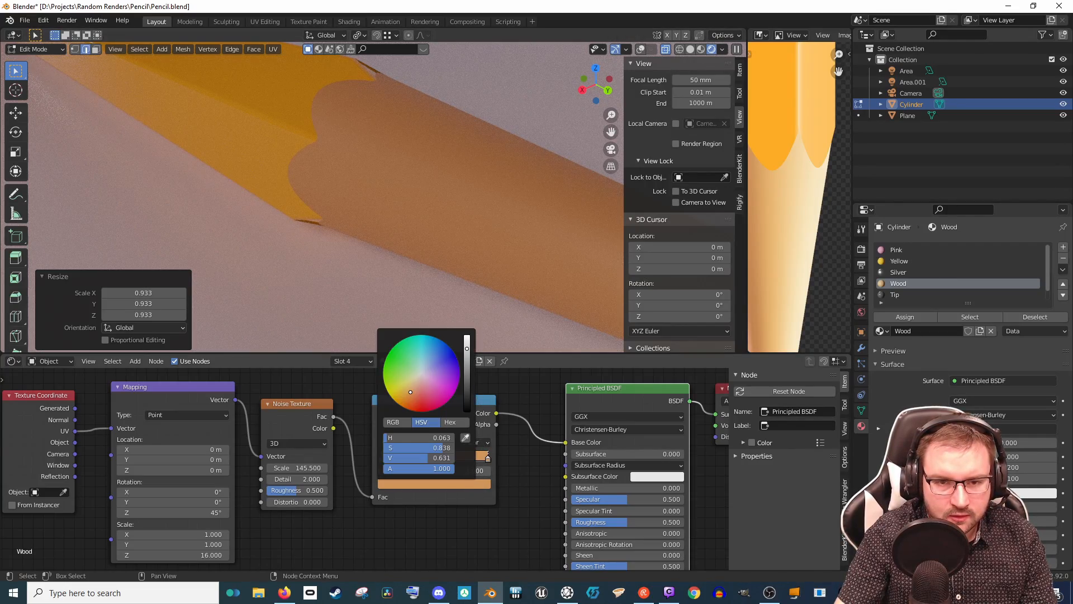
pyautogui.moveTo(466, 348)
pyautogui.mouseDown()
pyautogui.moveTo(467, 378)
pyautogui.moveTo(466, 368)
pyautogui.mouseUp()
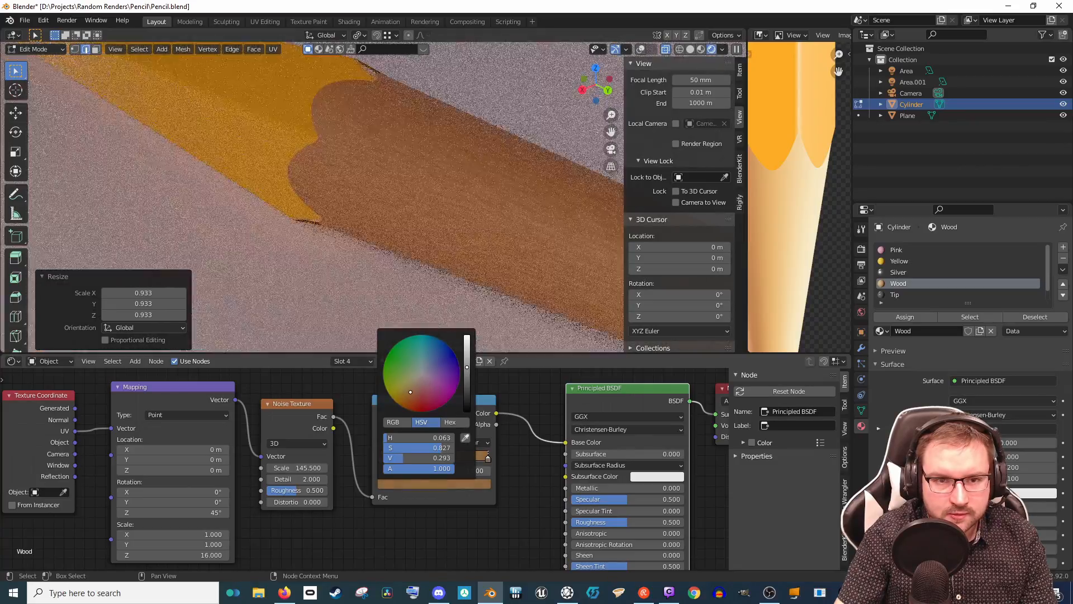
pyautogui.scroll(-6, 478, 249)
pyautogui.scroll(6, 451, 251)
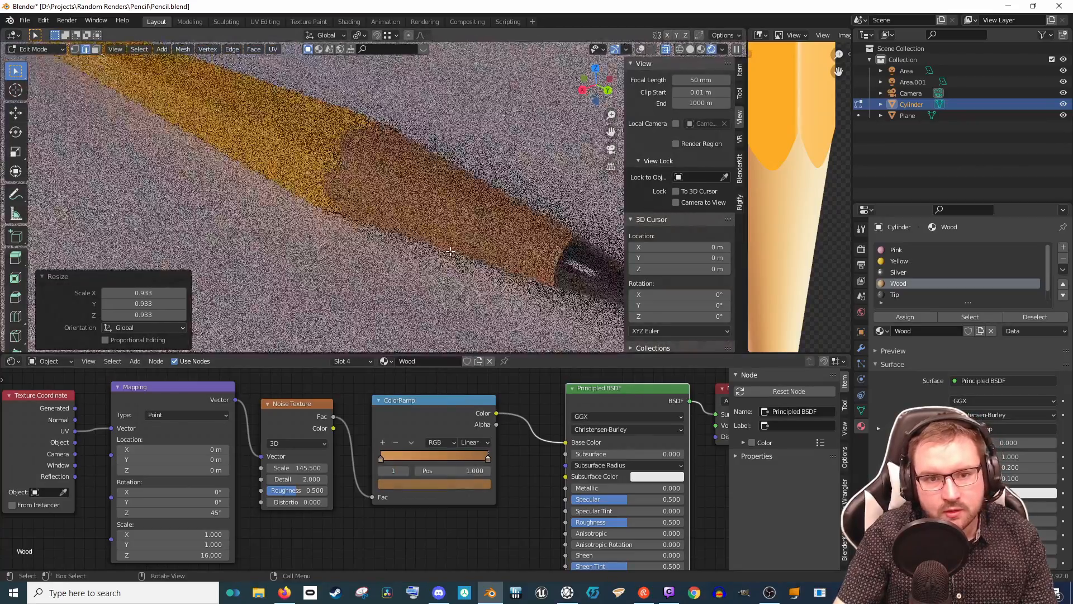
pyautogui.scroll(-2, 462, 258)
pyautogui.moveTo(428, 245)
pyautogui.mouseDown(button='middle')
pyautogui.moveTo(522, 237)
pyautogui.moveTo(443, 243)
pyautogui.mouseUp(button='middle')
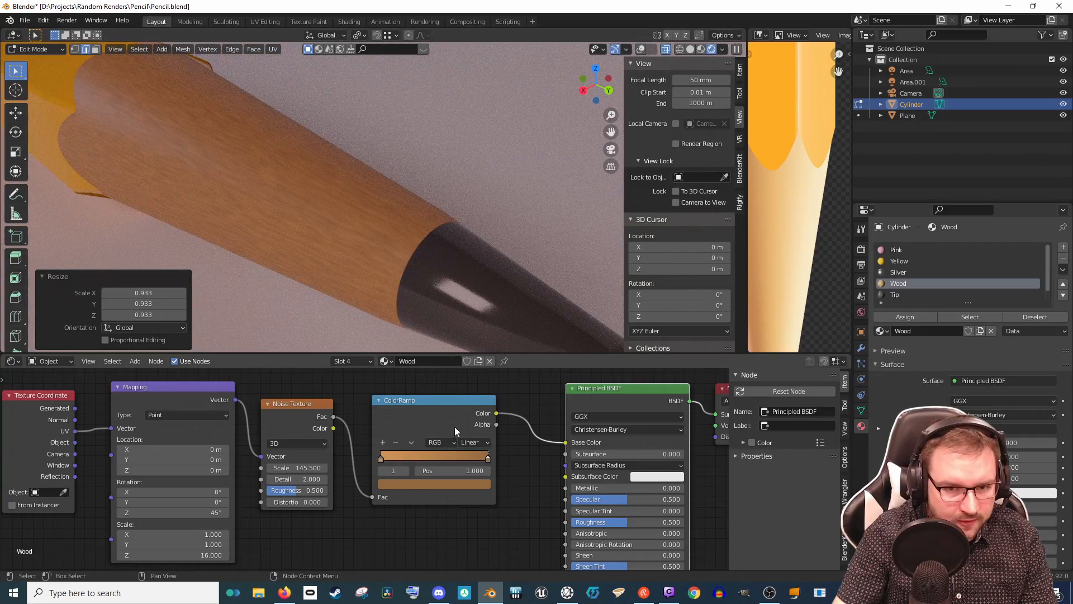
# Step: Add a Bump node, feeding its Height from the Noise Texture's Fac and connecting its Normal to the Principled BSDF
pyautogui.scroll(-2, 414, 433)
pyautogui.scroll(-2, 320, 427)
pyautogui.moveTo(385, 495); pyautogui.dragTo(395, 439, button='middle')
pyautogui.scroll(-1, 395, 438)
pyautogui.hotkey('shift', 'a')
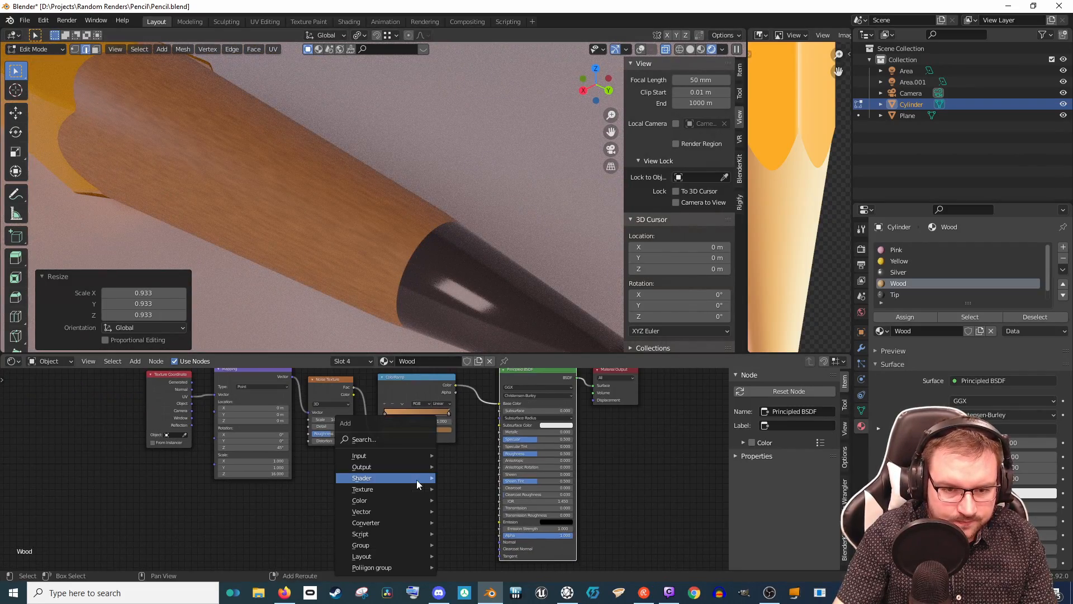
pyautogui.click(390, 441)
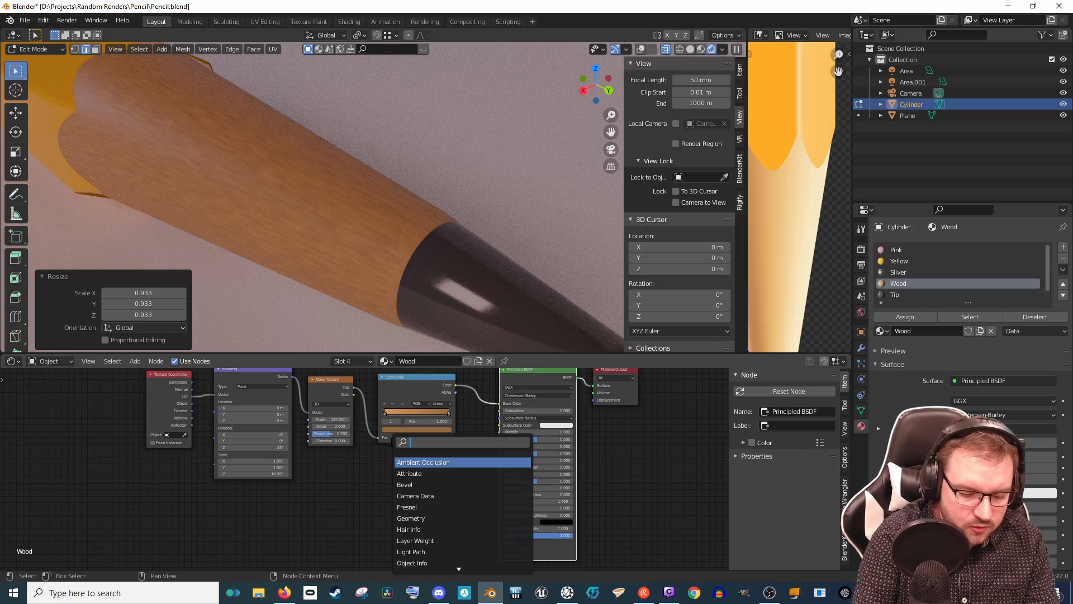
pyautogui.press('Return')
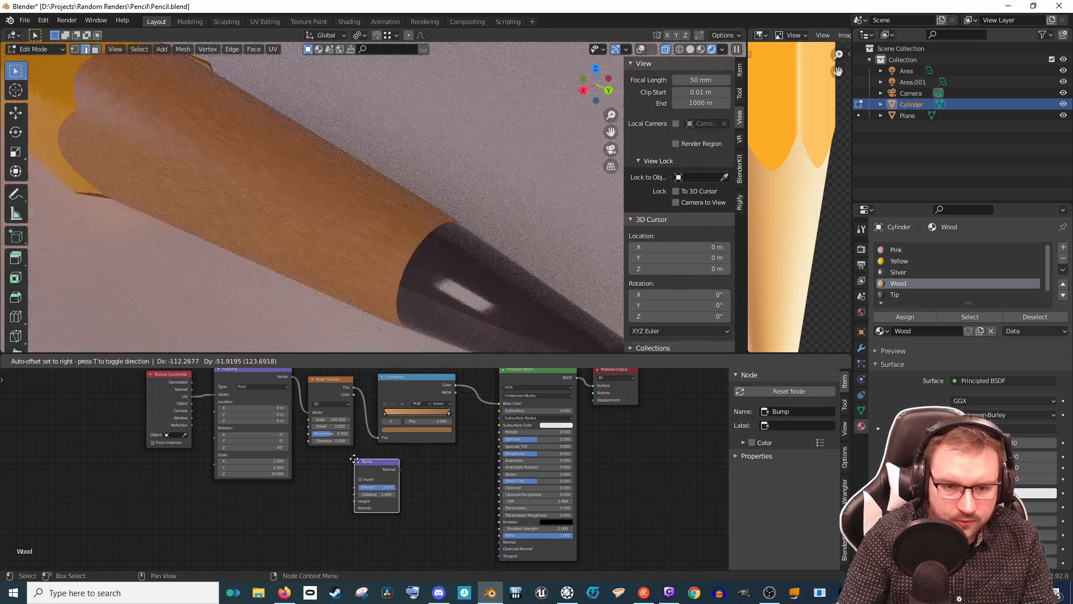
pyautogui.click(397, 474)
pyautogui.moveTo(440, 485); pyautogui.dragTo(499, 541)
pyautogui.moveTo(353, 388); pyautogui.dragTo(403, 519)
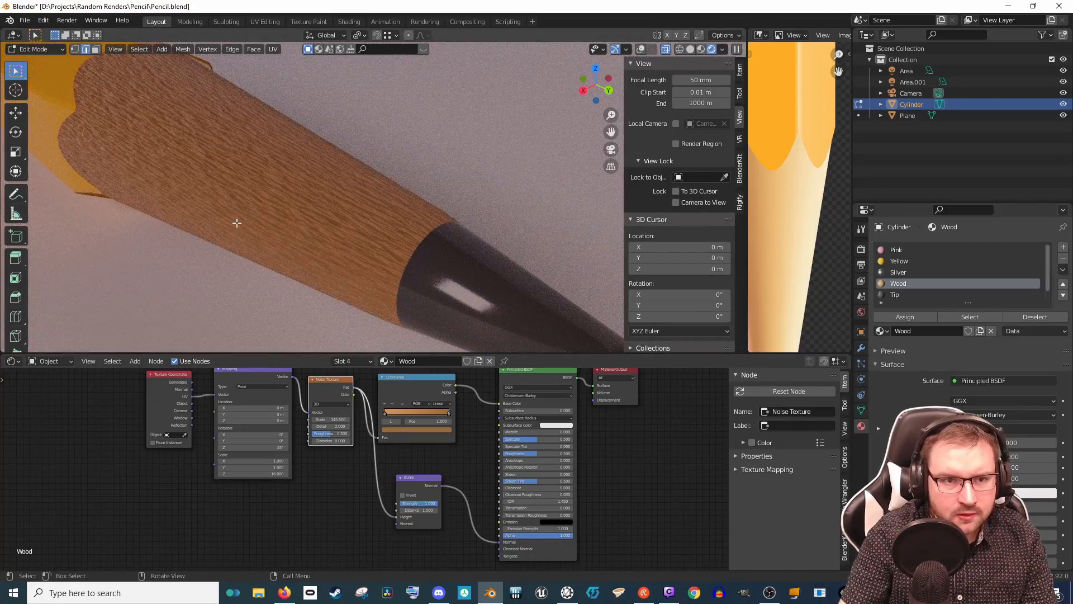
# Step: Reduce the Bump node's strength to about 0.2 to soften the wood grain relief
pyautogui.scroll(6, 260, 196)
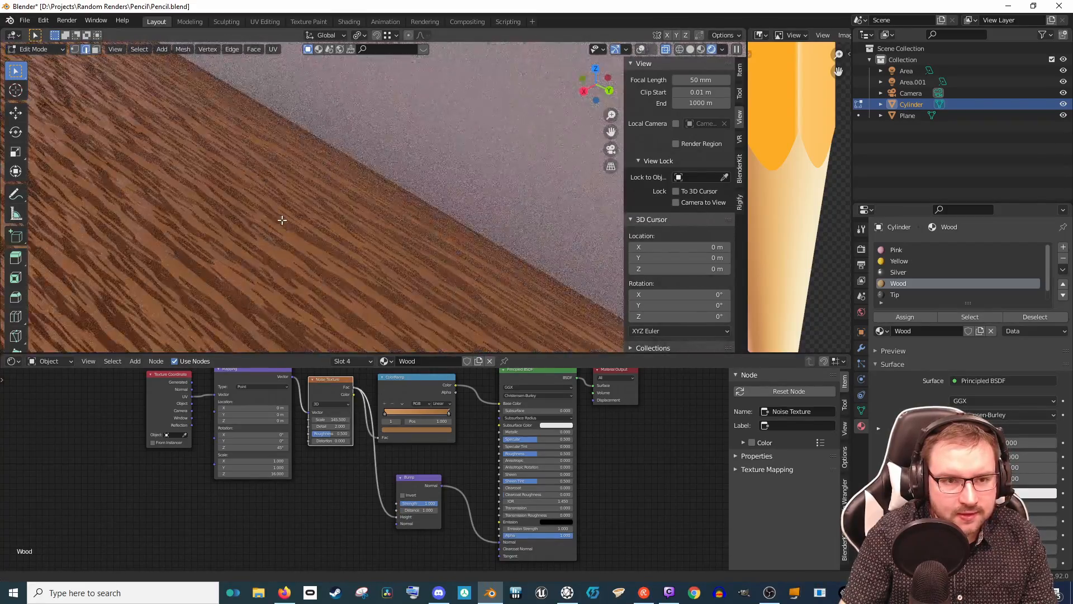
pyautogui.scroll(-3, 292, 217)
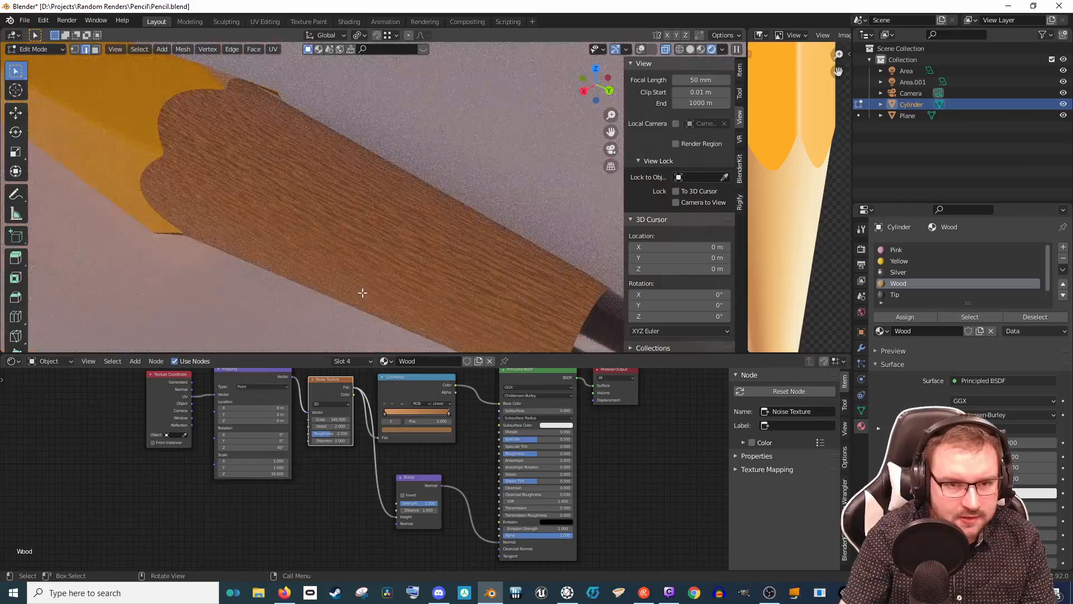
pyautogui.moveTo(438, 503); pyautogui.dragTo(408, 503)
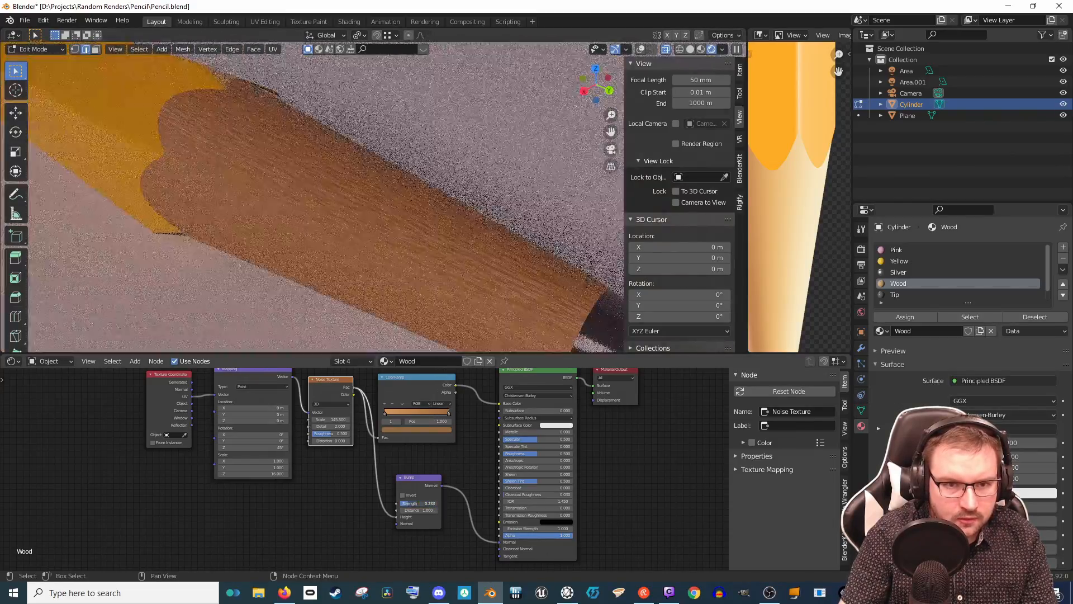
# Step: Examine the bumped wood grain, the graphite tip and the border between them from near and far
pyautogui.scroll(-4, 366, 246)
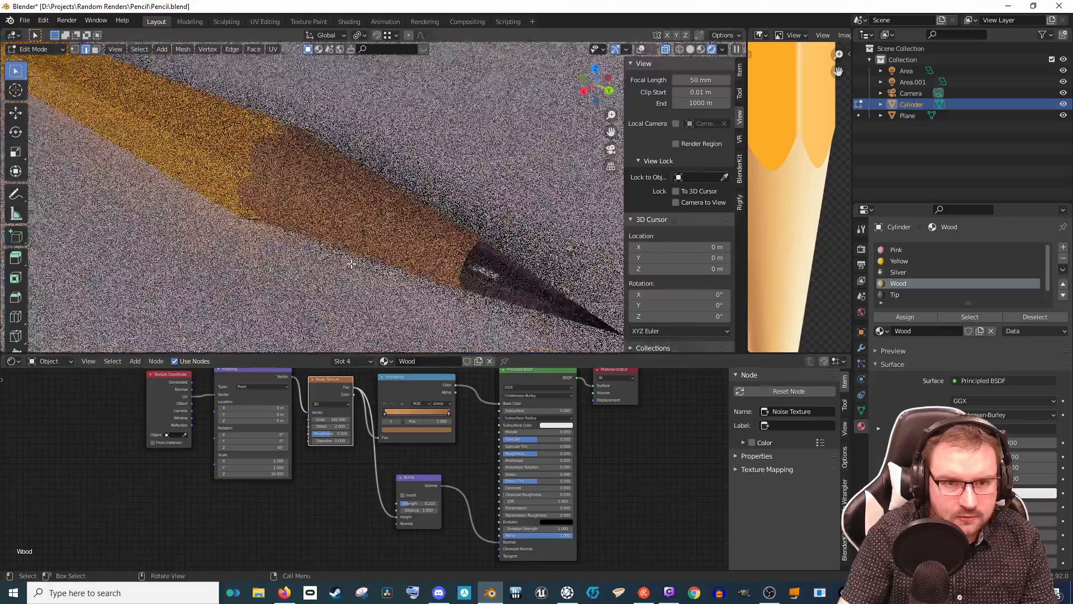
pyautogui.moveTo(366, 245)
pyautogui.mouseDown(button='middle')
pyautogui.moveTo(464, 246)
pyautogui.moveTo(457, 238)
pyautogui.mouseUp(button='middle')
pyautogui.scroll(-2, 463, 247)
pyautogui.scroll(3, 458, 239)
pyautogui.scroll(4, 484, 263)
pyautogui.keyDown('shift'); pyautogui.moveTo(584, 263); pyautogui.dragTo(415, 248, button='middle'); pyautogui.keyUp('shift')
pyautogui.scroll(-3, 326, 243)
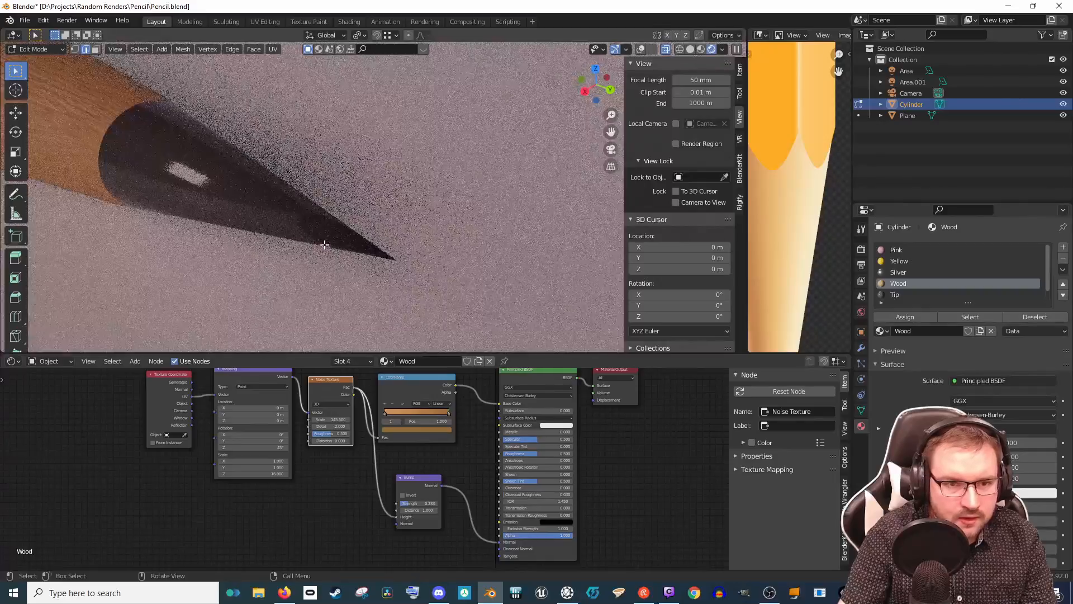
pyautogui.keyDown('shift'); pyautogui.moveTo(324, 242); pyautogui.dragTo(338, 251, button='middle'); pyautogui.keyUp('shift')
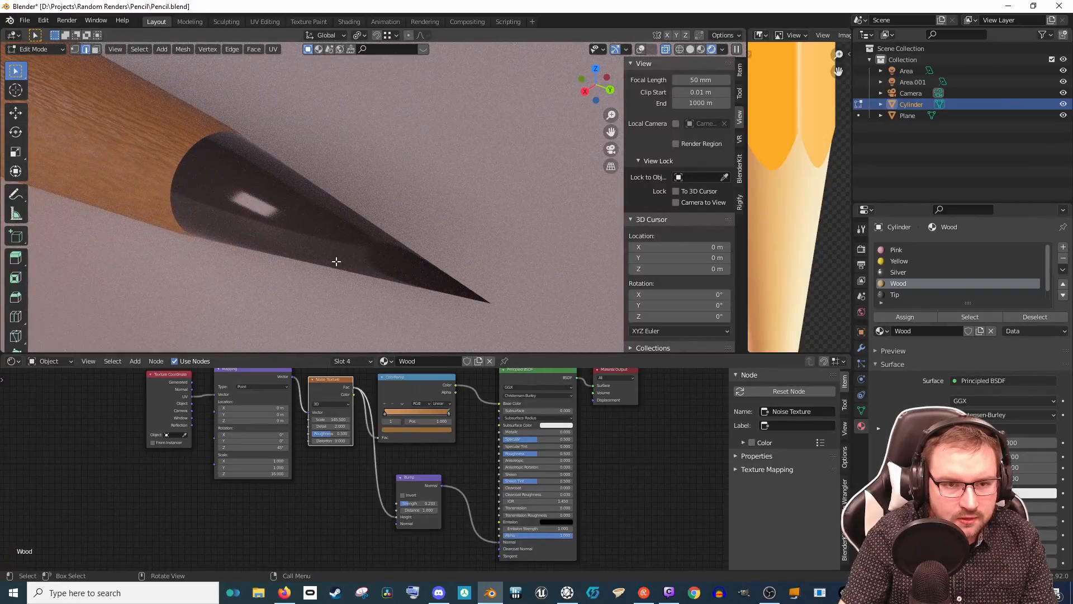
pyautogui.scroll(-5, 299, 226)
pyautogui.scroll(7, 276, 223)
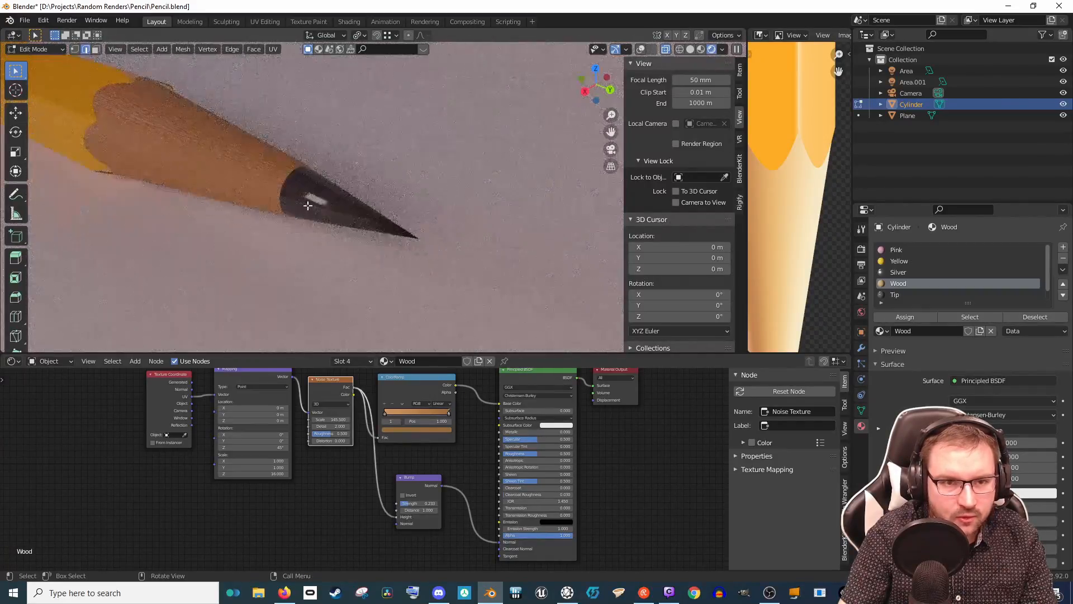
pyautogui.scroll(4, 278, 223)
pyautogui.scroll(-4, 285, 225)
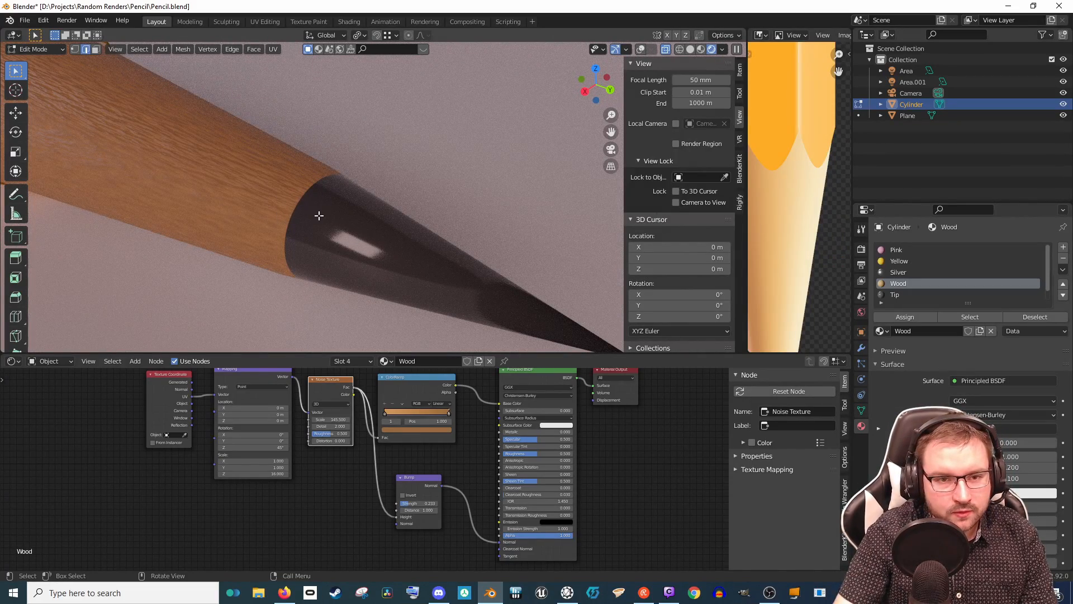
pyautogui.scroll(-8, 309, 219)
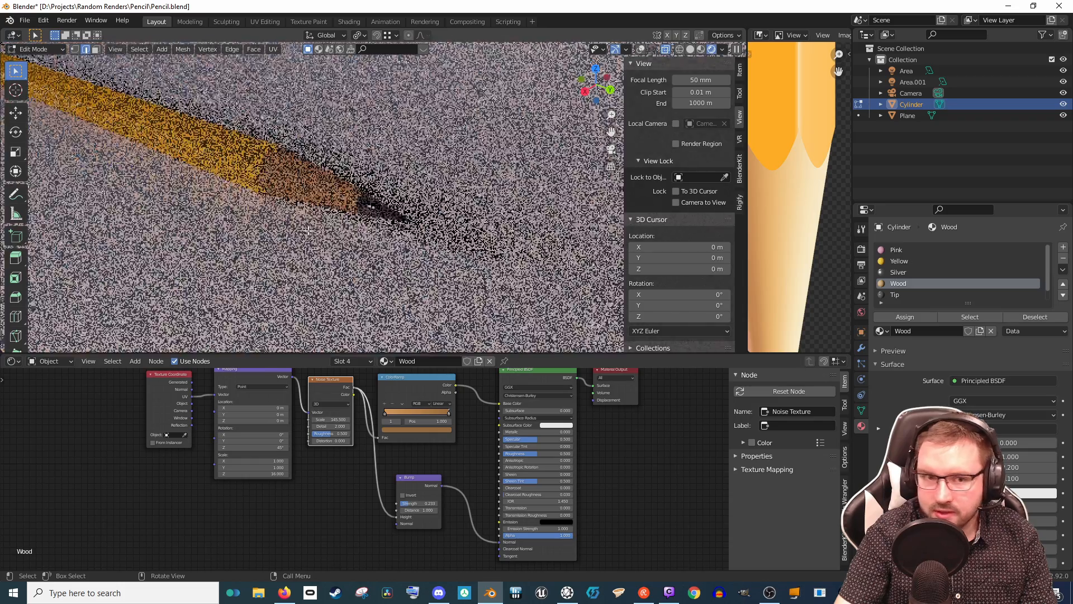
# Step: Save Pencil.blend in the camera view and render the image with Cycles at 1920 × 1080 px and 1000 samples
pyautogui.moveTo(327, 221); pyautogui.dragTo(397, 229, button='middle')
pyautogui.press('KP_0')
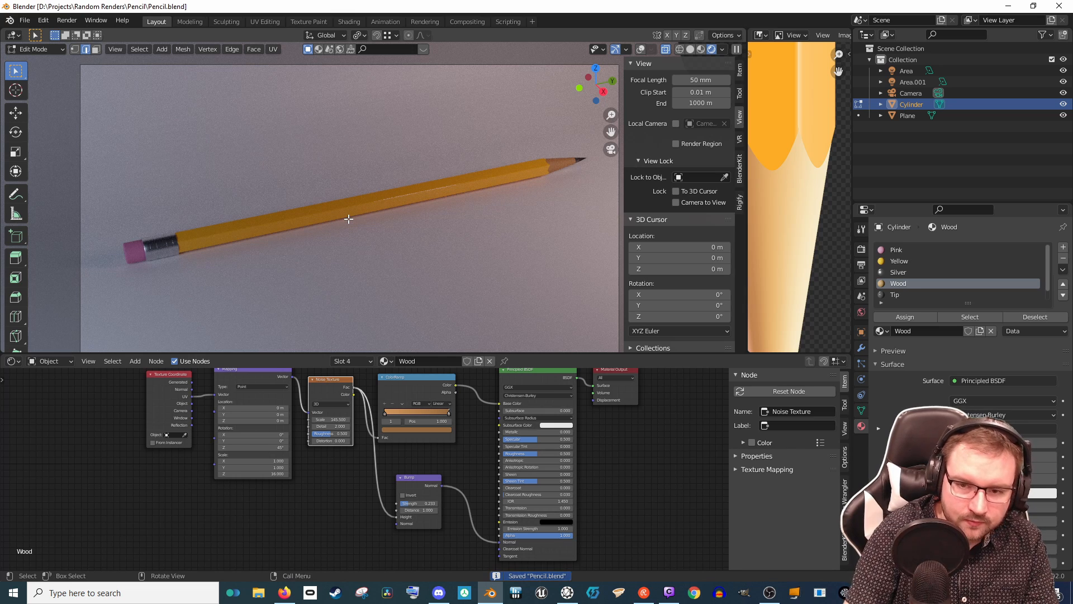
pyautogui.click(861, 264)
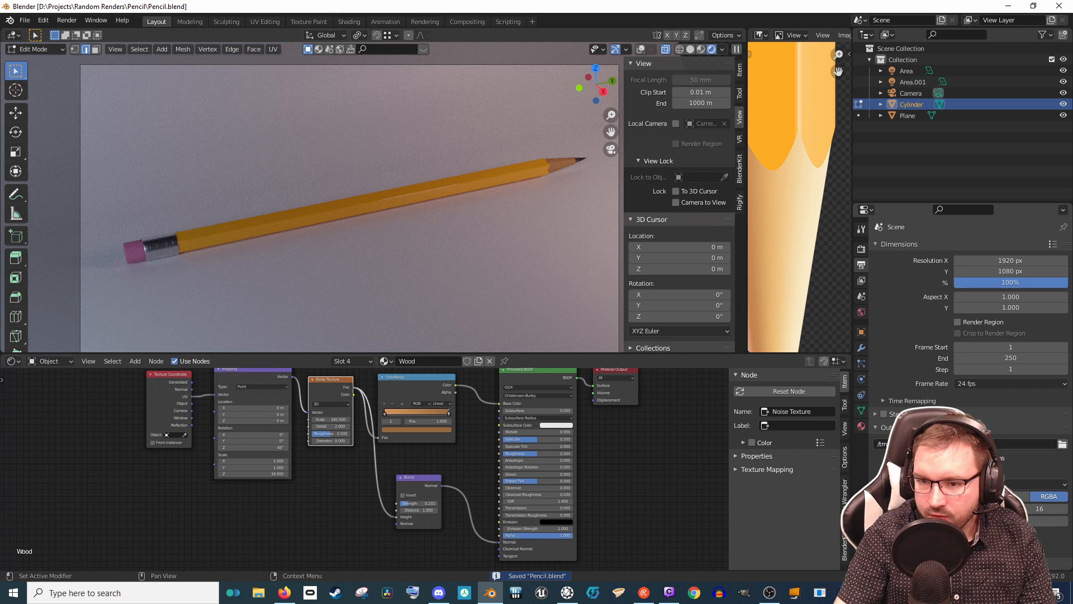
pyautogui.click(861, 249)
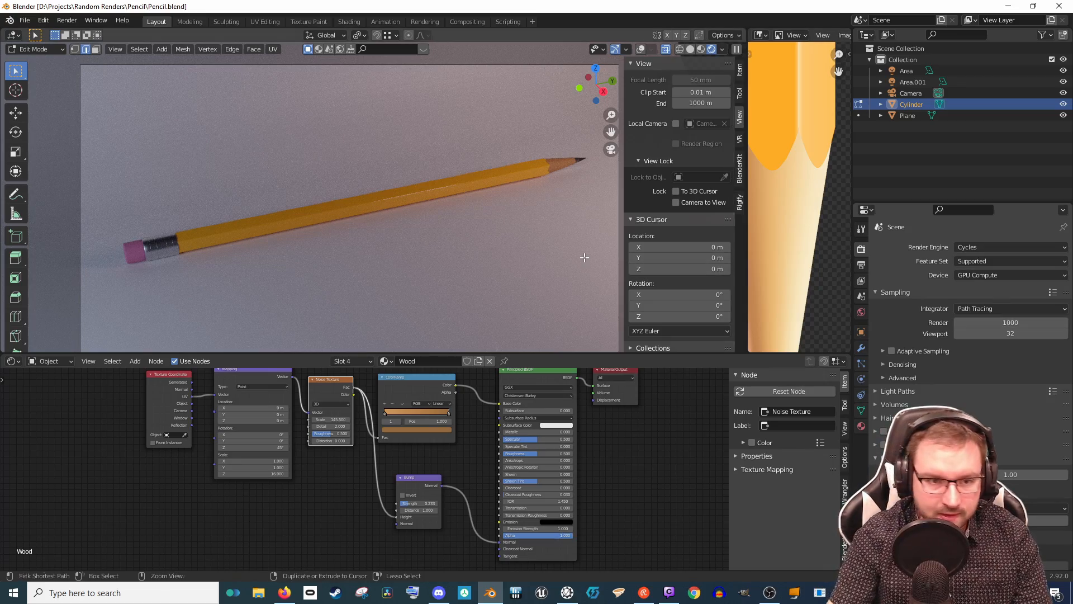
pyautogui.press('F12')
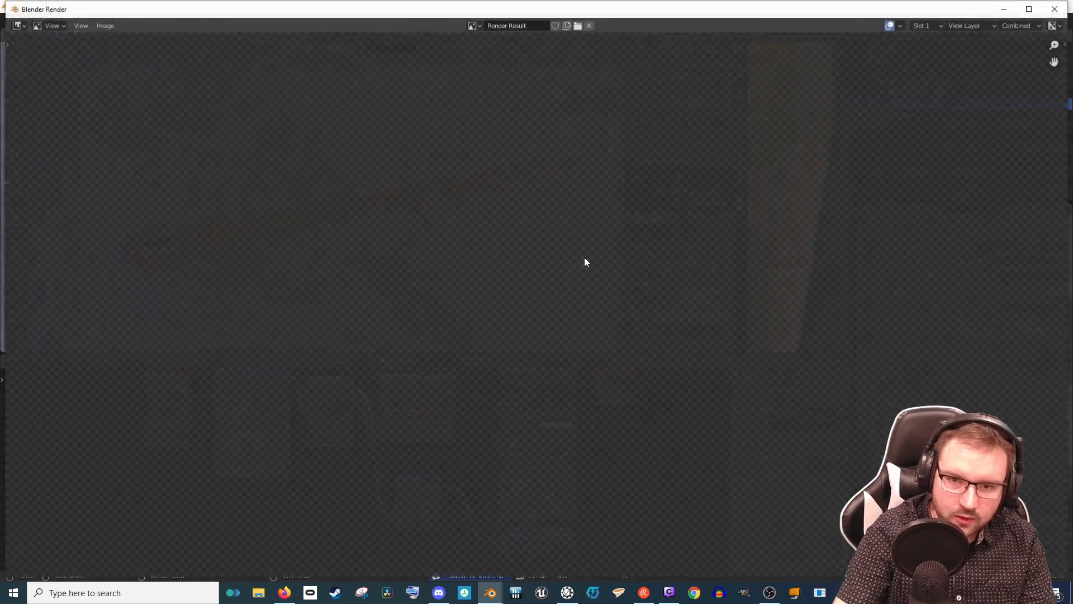
pyautogui.press('Escape')
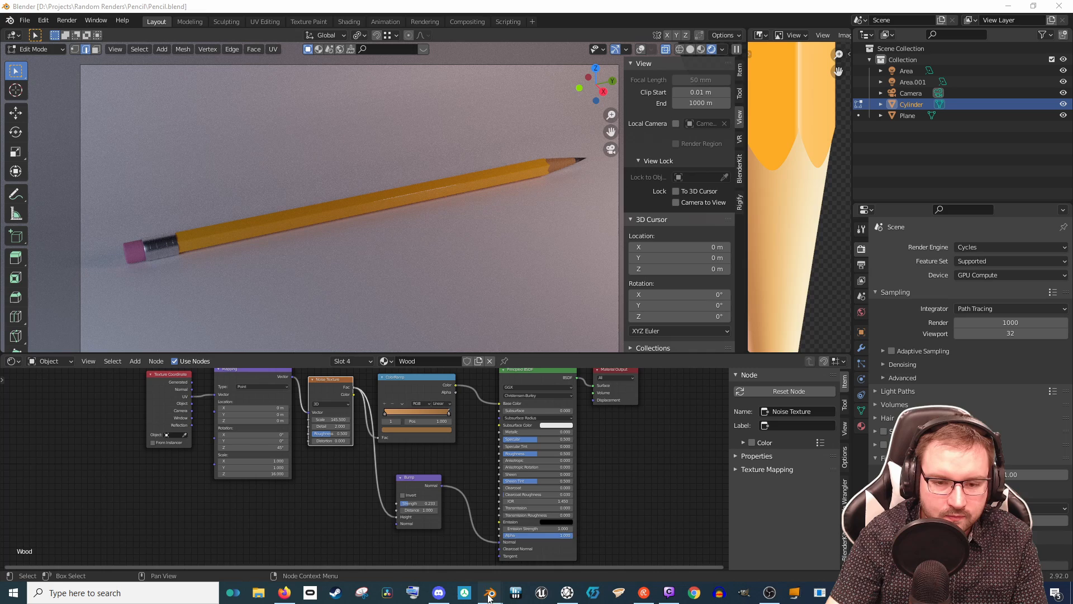
# Step: Reopen the finished render and examine the pencil's body, metal ferrule and sharpened wood tip up close
pyautogui.moveTo(489, 595)
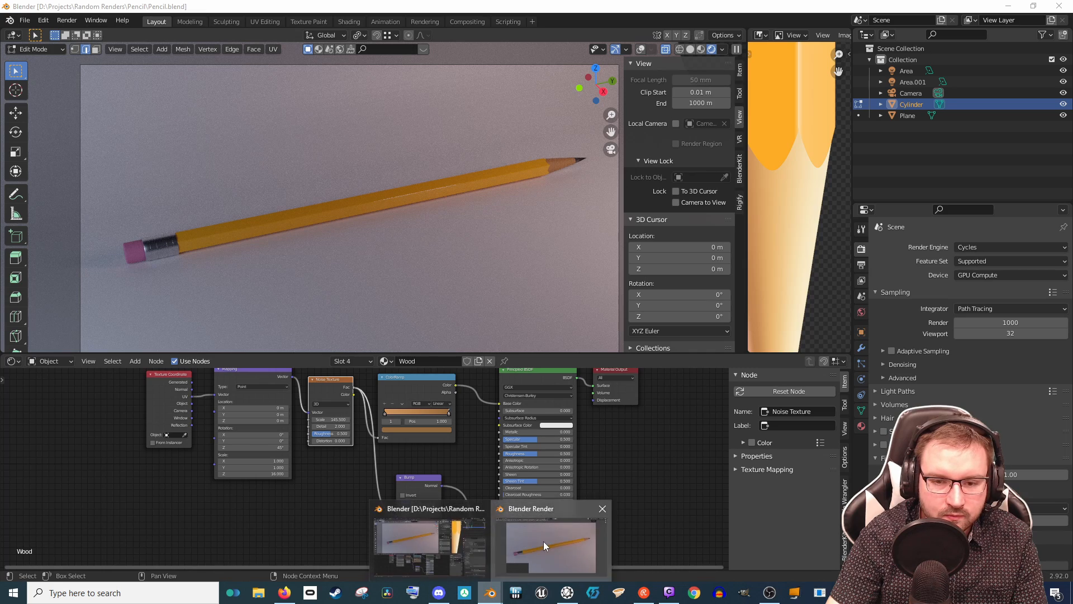
pyautogui.click(544, 541)
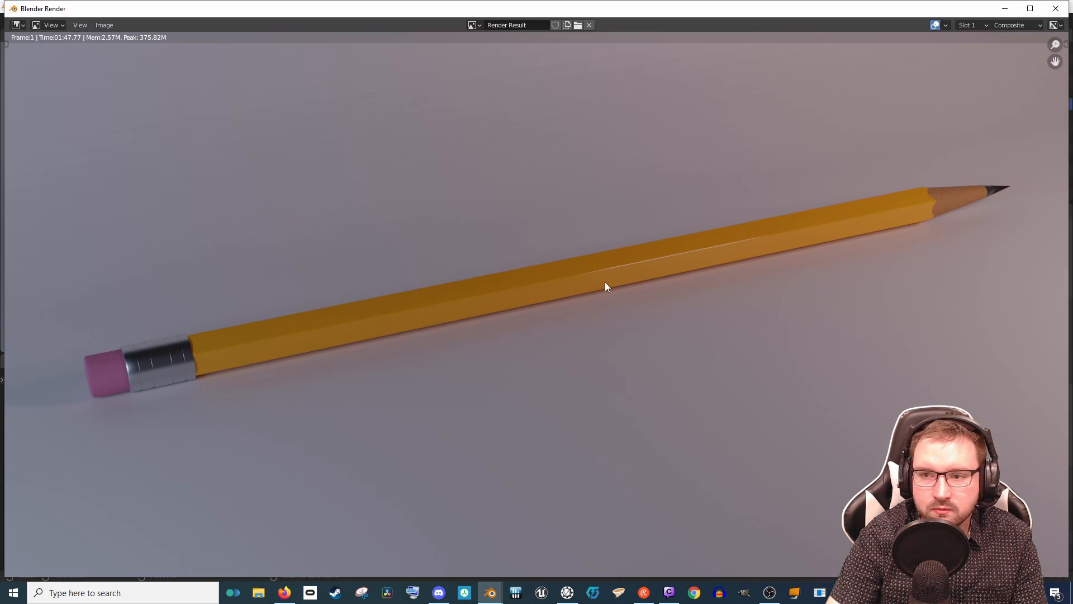
pyautogui.scroll(1, 605, 284)
pyautogui.scroll(-3, 652, 304)
pyautogui.scroll(3, 434, 309)
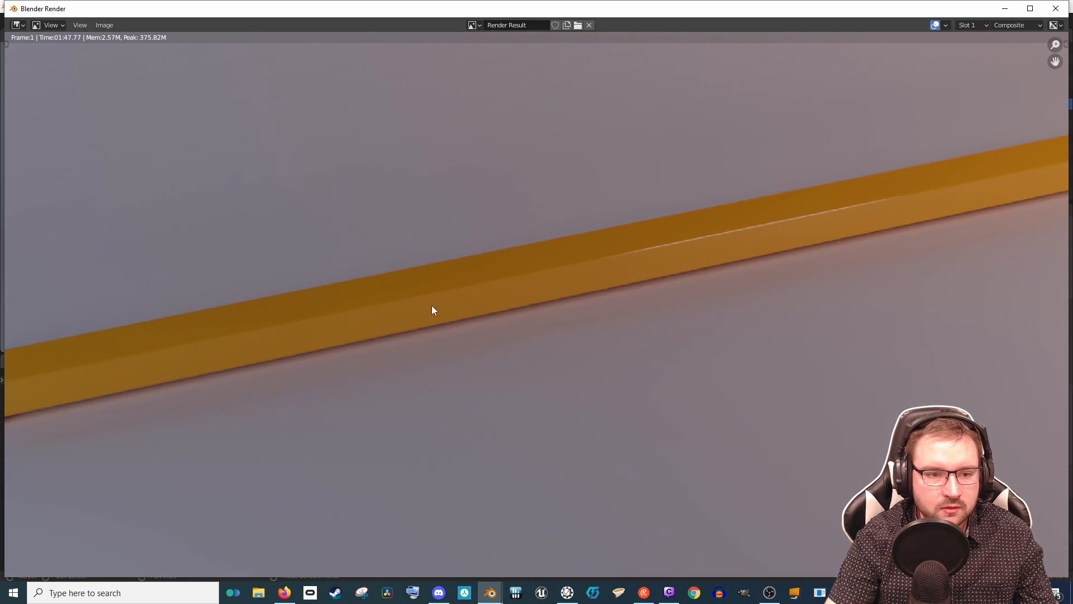
pyautogui.scroll(-1, 314, 367)
pyautogui.scroll(2, 582, 302)
pyautogui.scroll(-1, 494, 335)
pyautogui.scroll(2, 493, 355)
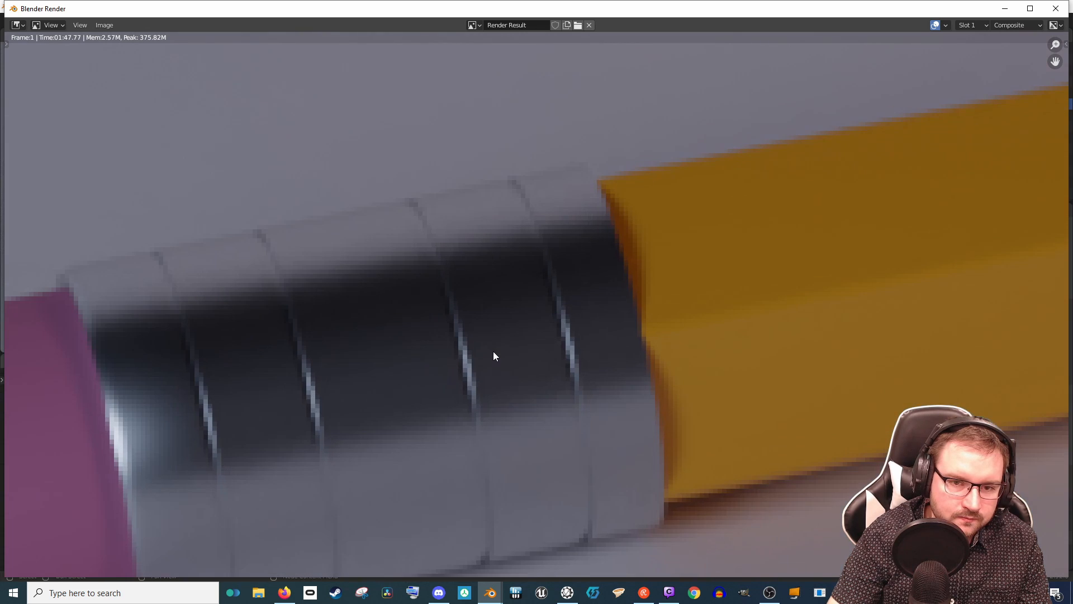
pyautogui.scroll(-4, 495, 362)
pyautogui.scroll(3, 785, 311)
pyautogui.scroll(-1, 850, 318)
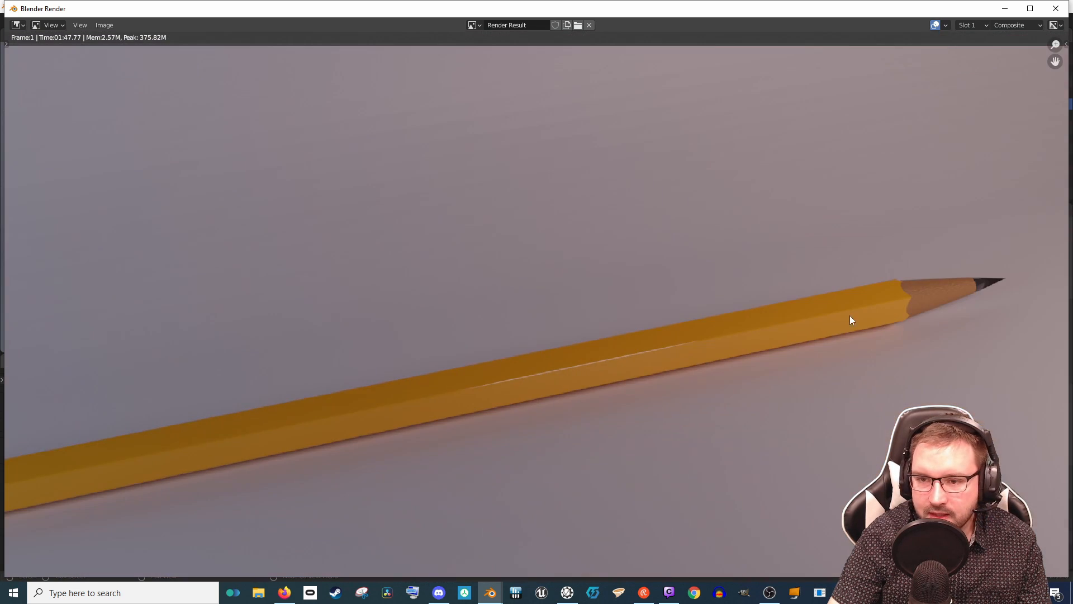
pyautogui.scroll(-1, 819, 342)
pyautogui.scroll(4, 832, 351)
pyautogui.scroll(-2, 831, 351)
pyautogui.scroll(-1, 677, 370)
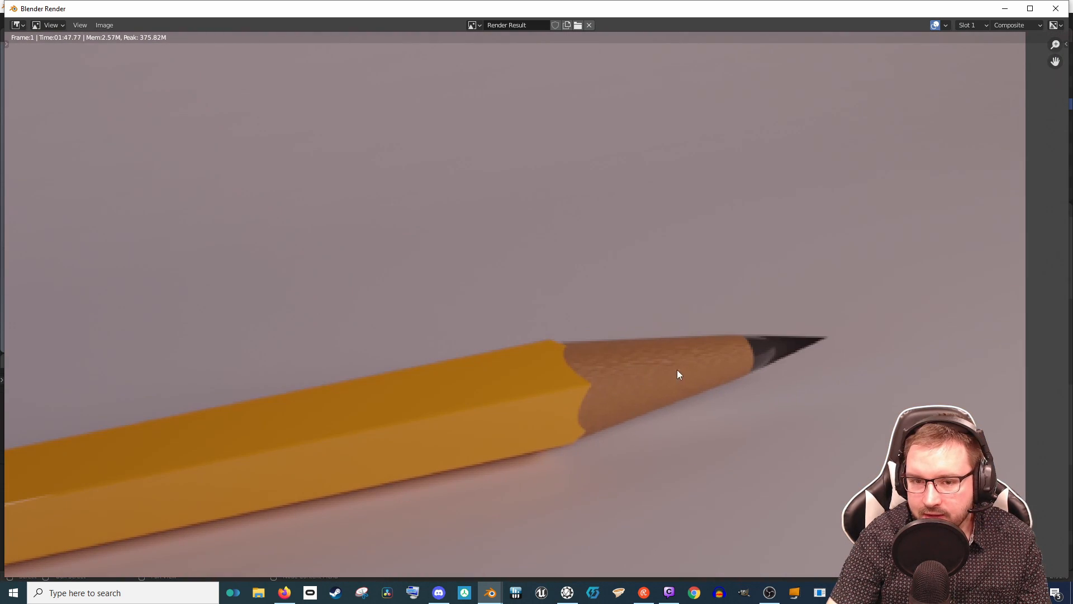
pyautogui.scroll(3, 738, 395)
pyautogui.scroll(-2, 811, 383)
pyautogui.scroll(-3, 562, 341)
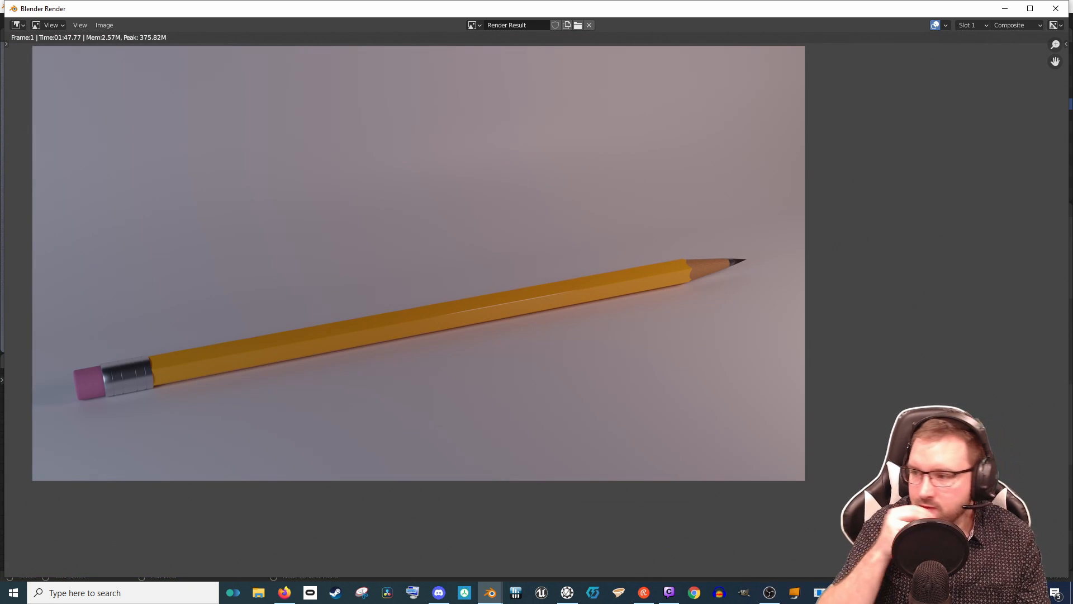
pyautogui.click(1056, 8)
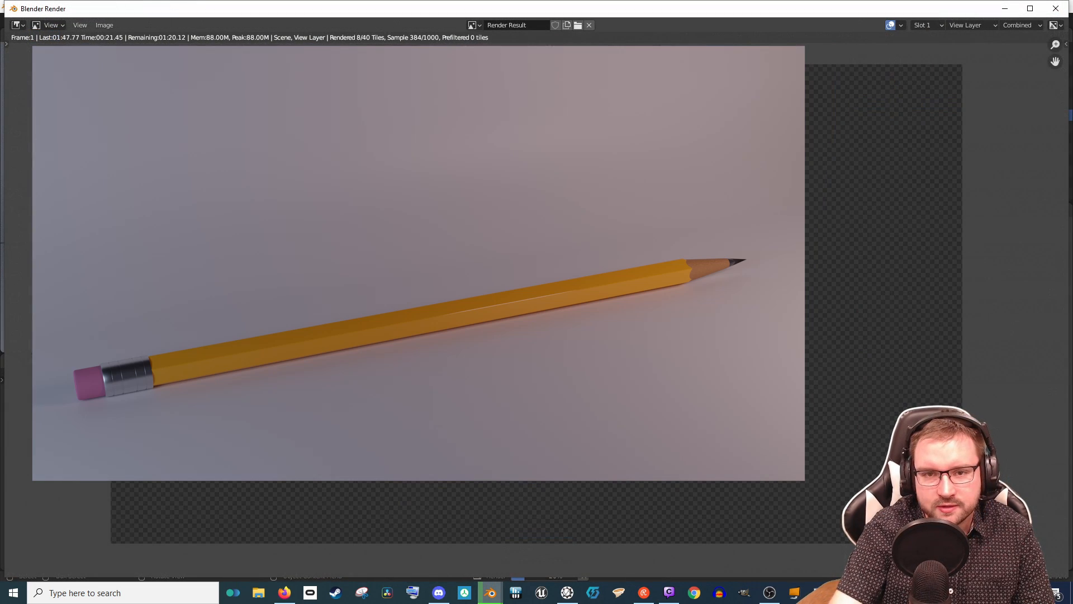